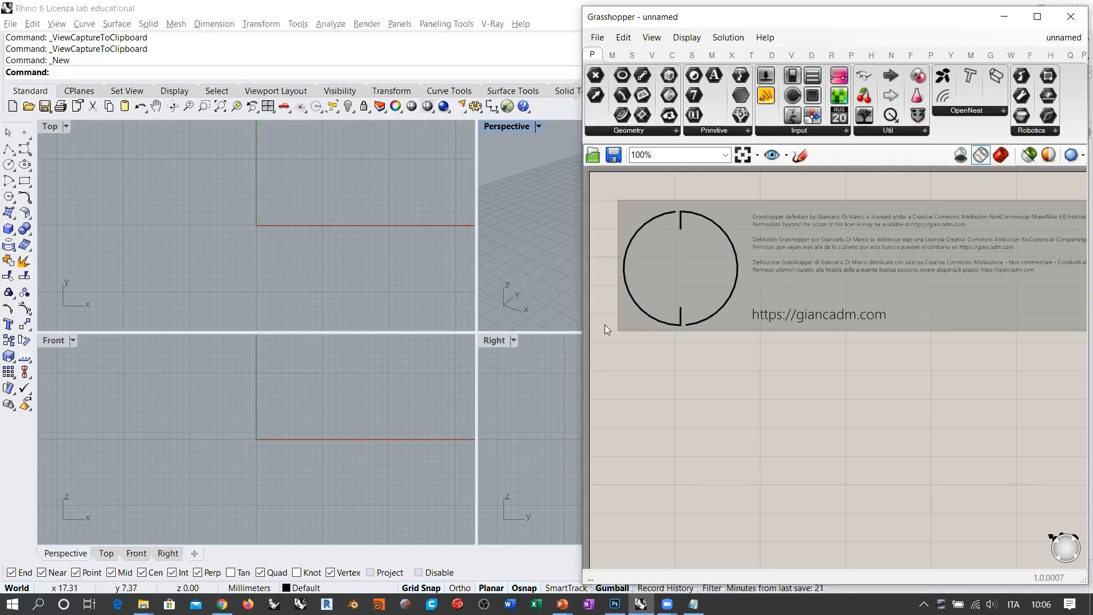
- Widen the Grasshopper window across most of the screen and show the loop component set
{"action": "left_click_drag", "start_coordinate": [580, 301], "coordinate": [560, 301]}
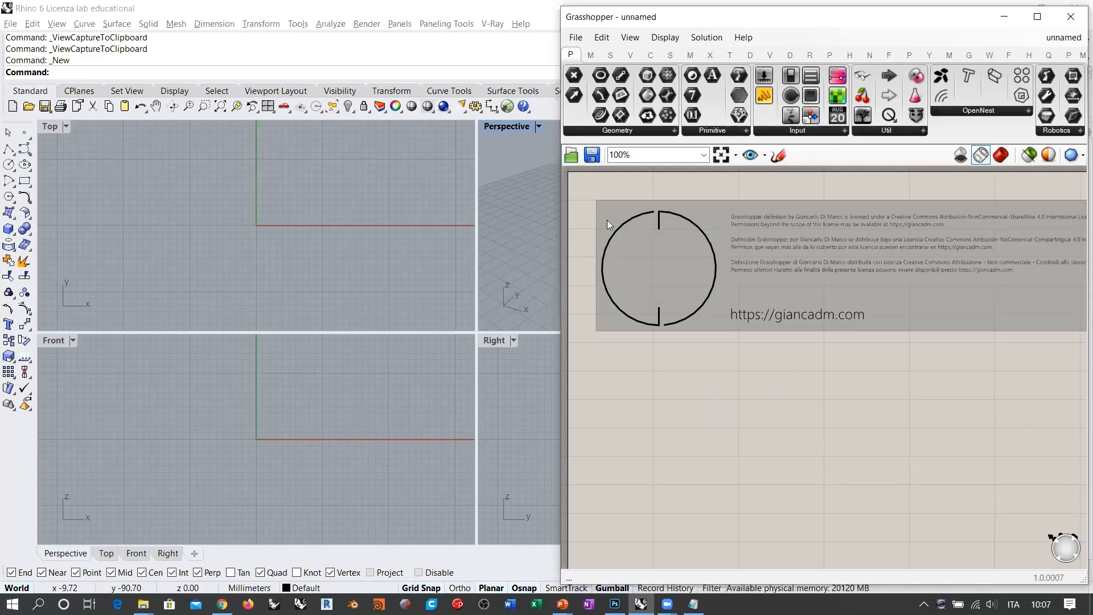
{"action": "left_click_drag", "start_coordinate": [556, 199], "coordinate": [511, 199]}
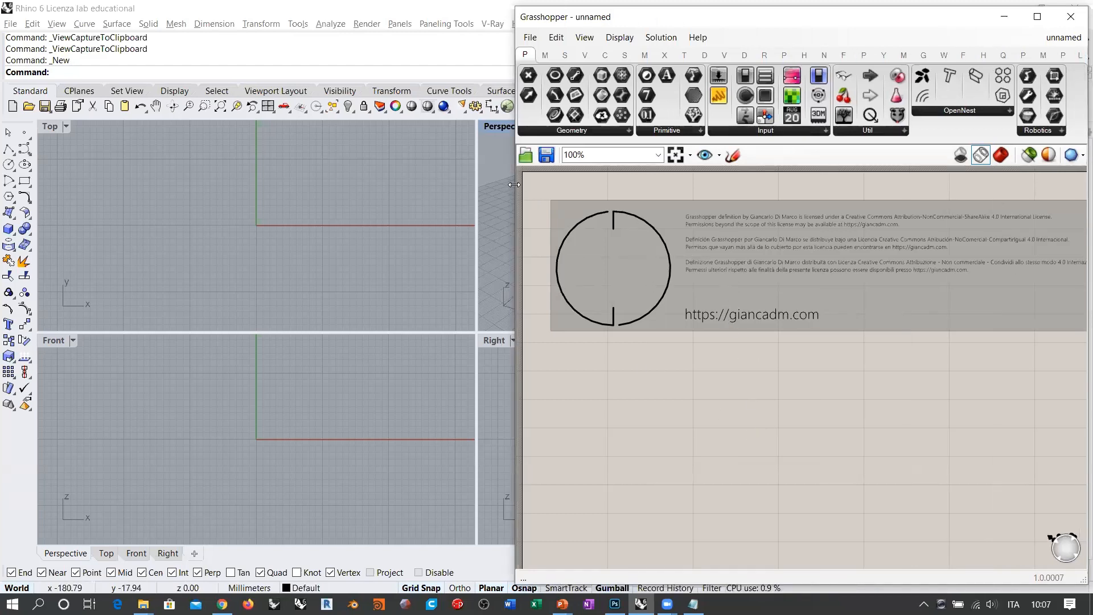
{"action": "left_click_drag", "start_coordinate": [514, 184], "coordinate": [338, 188]}
{"action": "left_click", "coordinate": [1045, 55]}
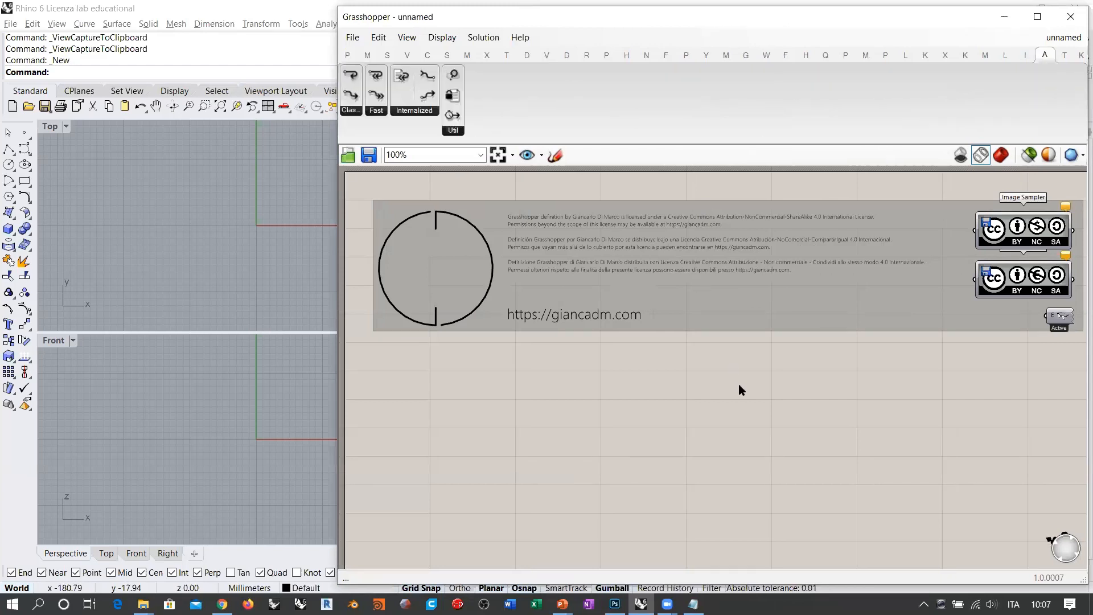
{"action": "double_click", "coordinate": [509, 414]}
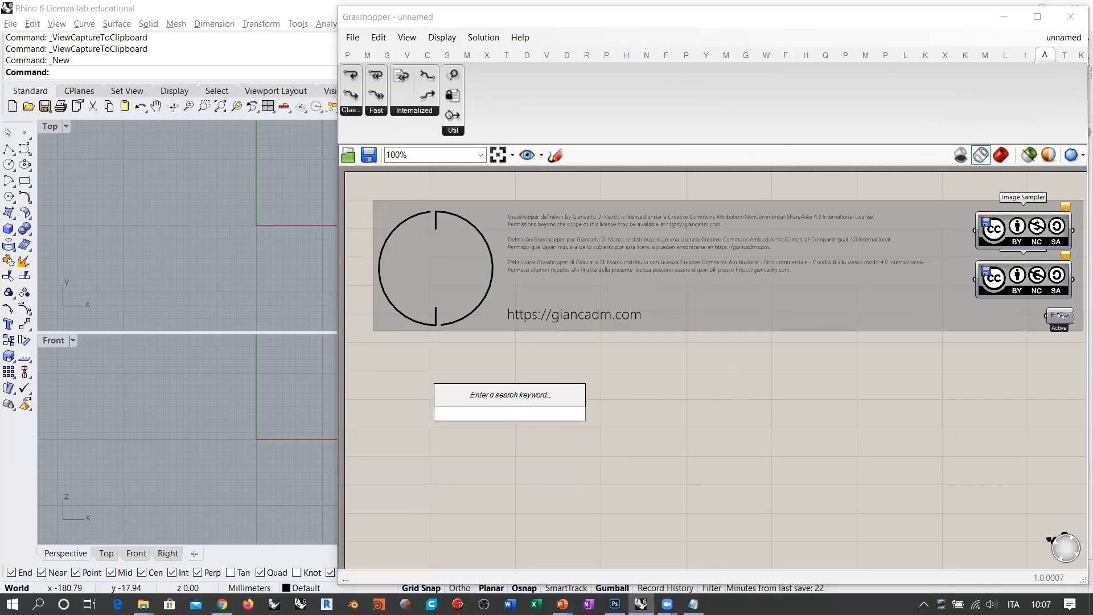
{"action": "type", "text": "hoo"}
{"action": "left_click", "coordinate": [495, 400]}
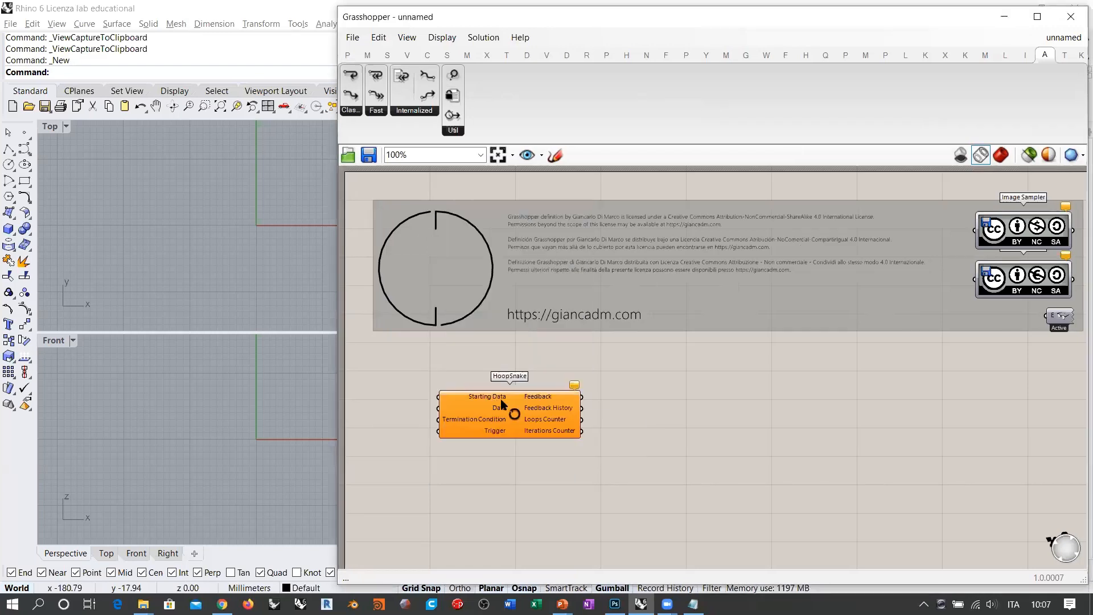
{"action": "scroll", "coordinate": [504, 412], "scroll_direction": "up", "scroll_amount": 4}
{"action": "right_click_drag", "start_coordinate": [506, 412], "coordinate": [617, 365]}
{"action": "left_click_drag", "start_coordinate": [633, 366], "coordinate": [686, 337]}
{"action": "left_click", "coordinate": [699, 421]}
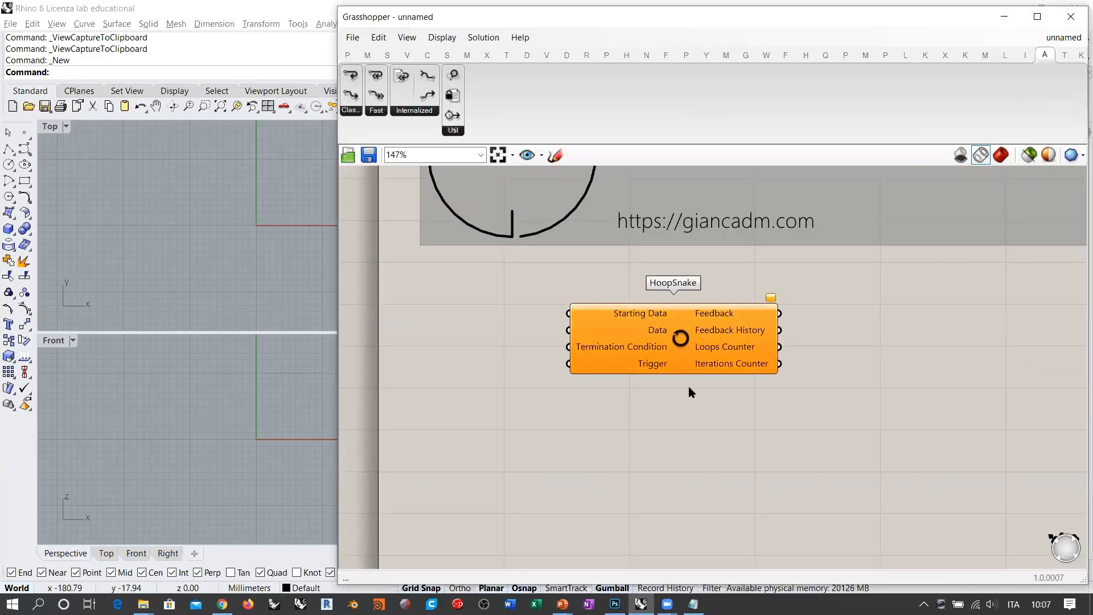
{"action": "left_click", "coordinate": [672, 336]}
{"action": "key", "text": "Delete"}
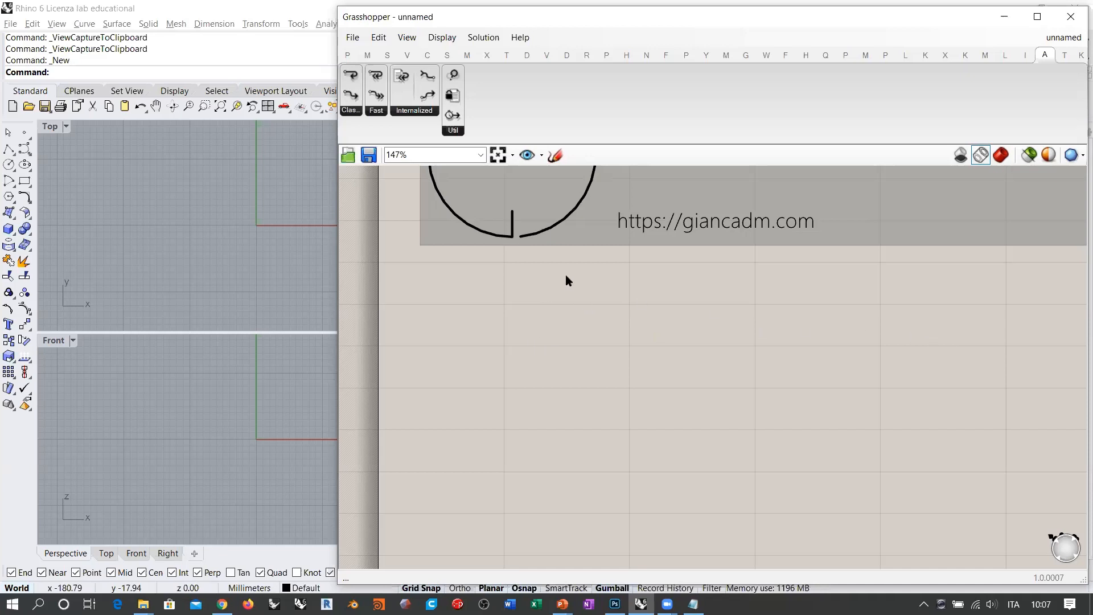
- Place a Loop Start and a Loop End component and connect the > output to the < input
{"action": "left_click_drag", "start_coordinate": [351, 95], "coordinate": [567, 353]}
{"action": "left_click_drag", "start_coordinate": [352, 74], "coordinate": [899, 347]}
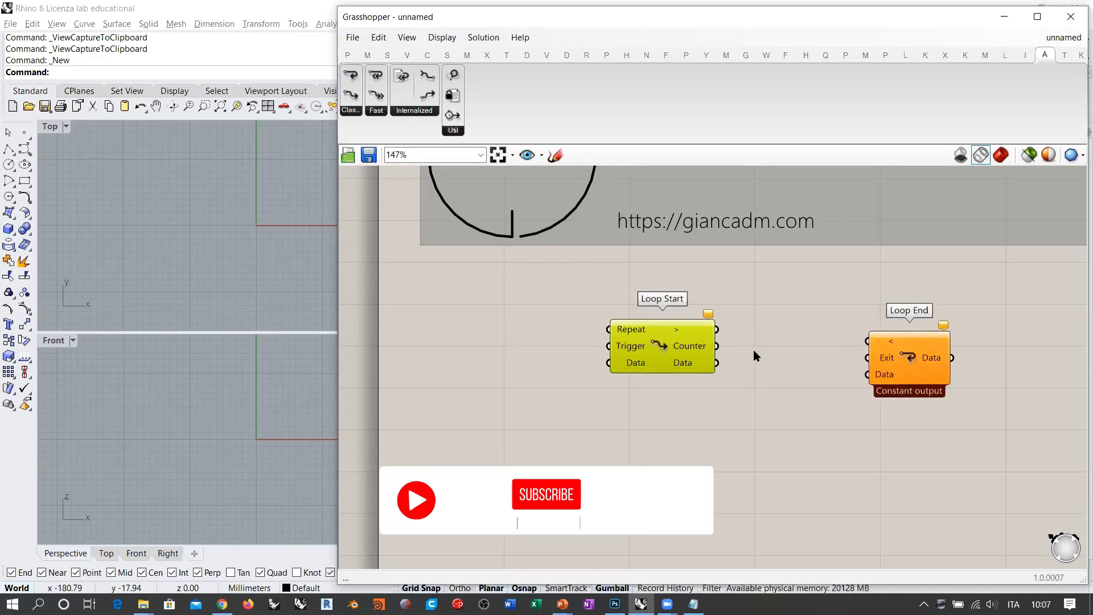
{"action": "left_click_drag", "start_coordinate": [716, 329], "coordinate": [868, 341]}
- Align Loop Start and Loop End horizontally and leave a wide gap between them
{"action": "left_click_drag", "start_coordinate": [935, 369], "coordinate": [957, 351]}
{"action": "left_click", "coordinate": [879, 405]}
{"action": "left_click_drag", "start_coordinate": [655, 348], "coordinate": [679, 348]}
{"action": "left_click", "coordinate": [789, 389]}
{"action": "left_click_drag", "start_coordinate": [948, 360], "coordinate": [991, 360]}
{"action": "left_click", "coordinate": [848, 412]}
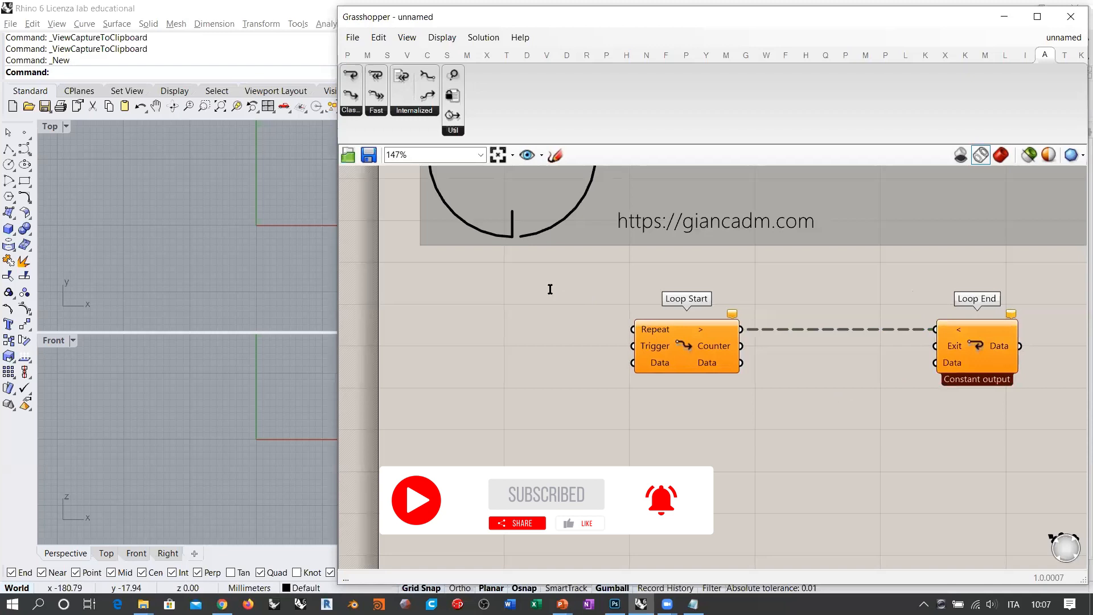
- Add a Boolean Toggle set to True and connect it to Loop Start's Trigger and Loop End's Exit
{"action": "double_click", "coordinate": [550, 289]}
{"action": "type", "text": "togg"}
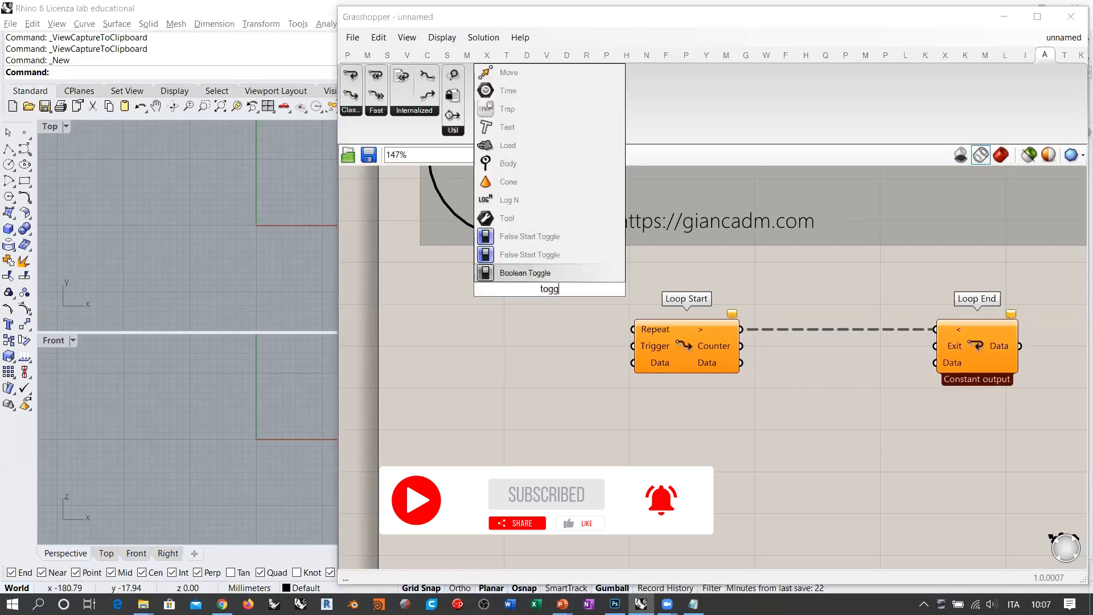
{"action": "left_click", "coordinate": [516, 272]}
{"action": "left_click", "coordinate": [563, 300]}
{"action": "left_click_drag", "start_coordinate": [589, 300], "coordinate": [935, 346]}
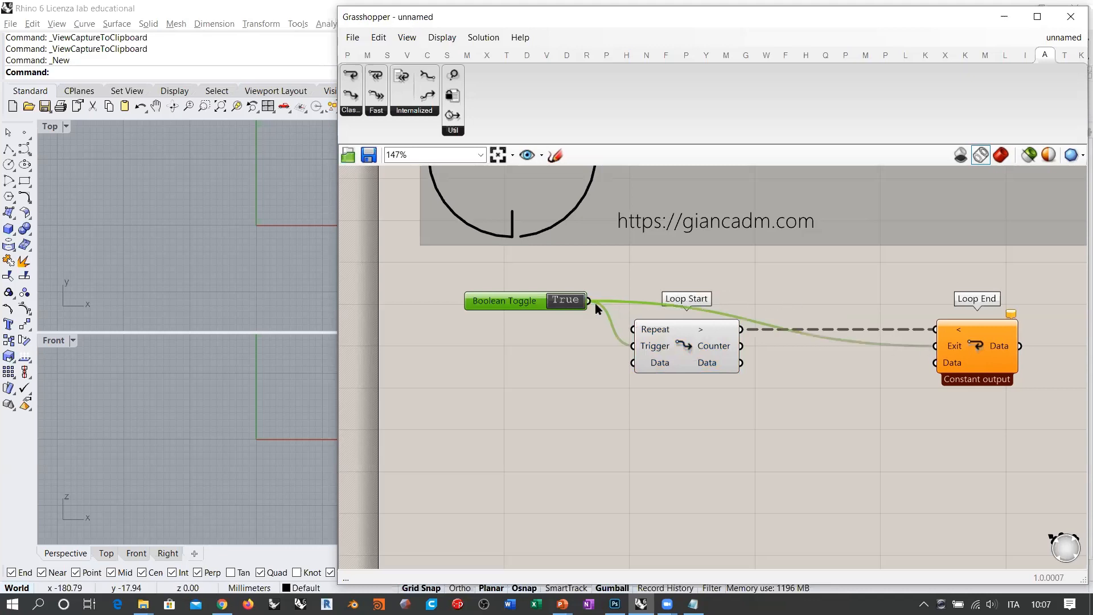
{"action": "left_click_drag", "start_coordinate": [532, 304], "coordinate": [555, 307]}
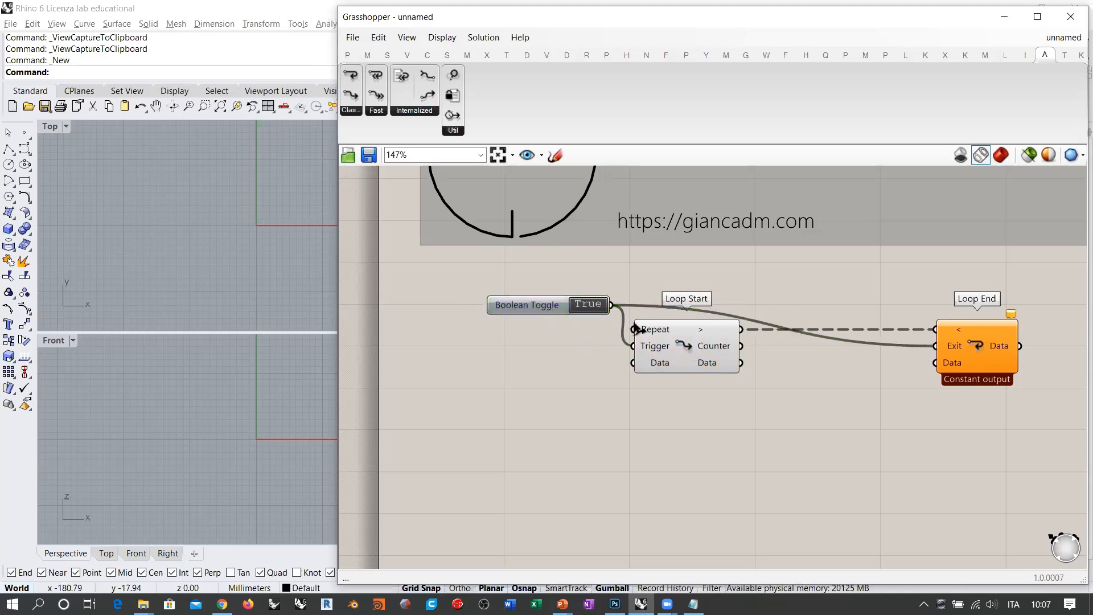
- Add a number slider with the value 11 and connect it to Loop Start's Repeat input
{"action": "double_click", "coordinate": [528, 354]}
{"action": "type", "text": "11"}
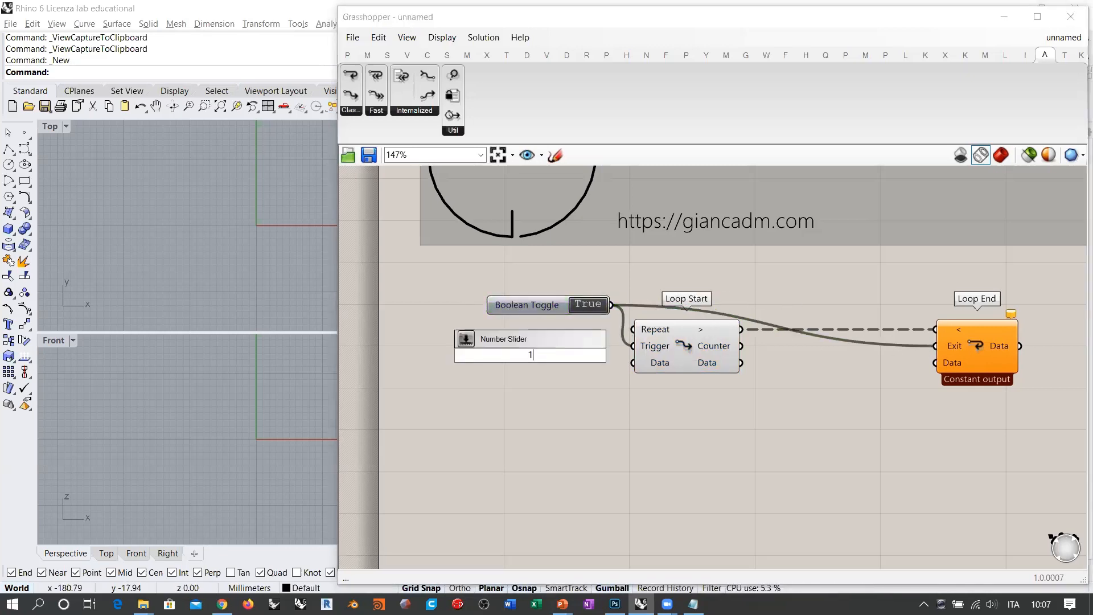
{"action": "key", "text": "Return"}
{"action": "left_click_drag", "start_coordinate": [559, 359], "coordinate": [575, 333]}
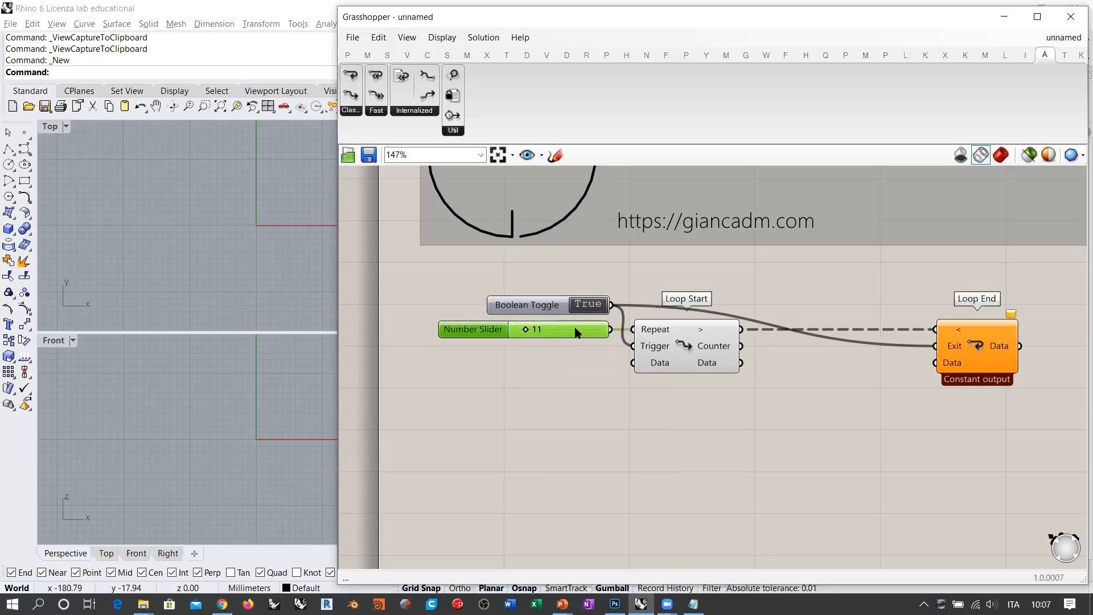
{"action": "left_click", "coordinate": [582, 361]}
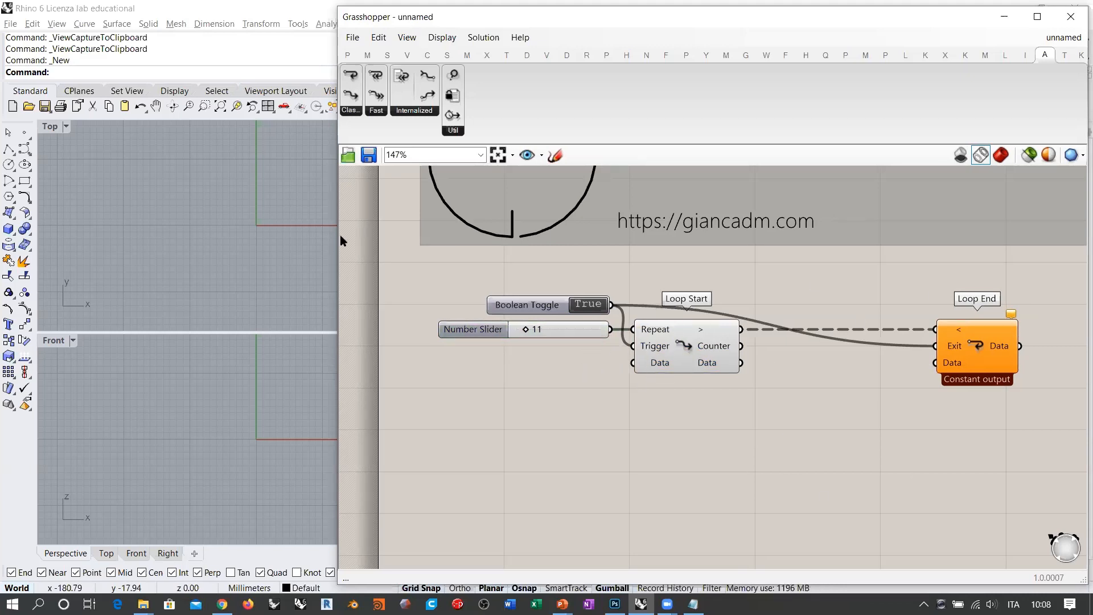
- Narrow the Grasshopper window to uncover the Rhino viewports and move Loop End farther from Loop Start
{"action": "left_click_drag", "start_coordinate": [337, 237], "coordinate": [535, 236]}
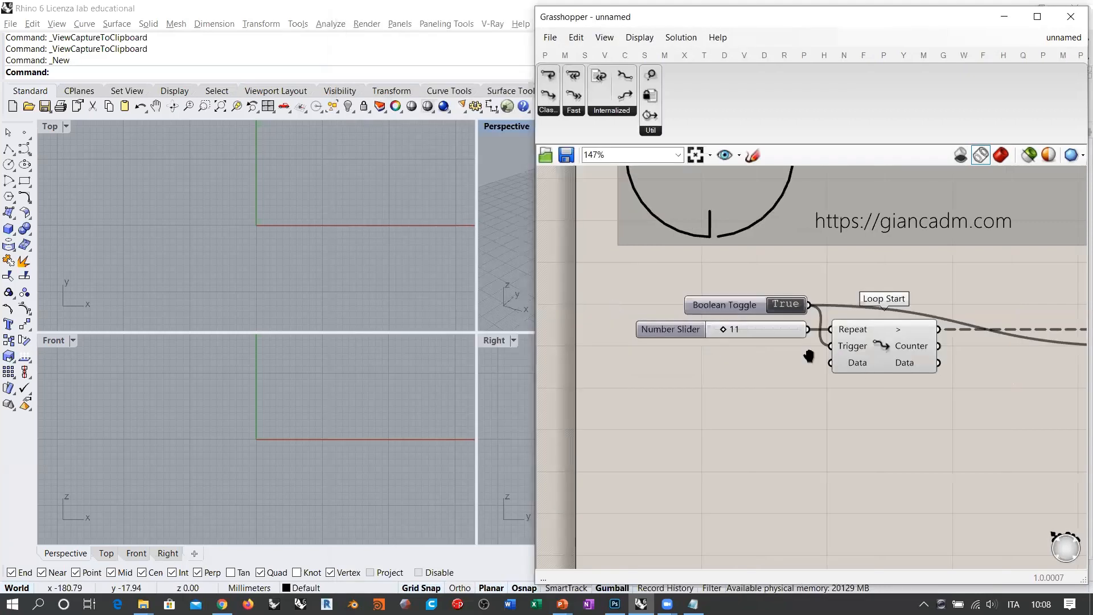
{"action": "scroll", "coordinate": [807, 356], "scroll_direction": "down", "scroll_amount": 2}
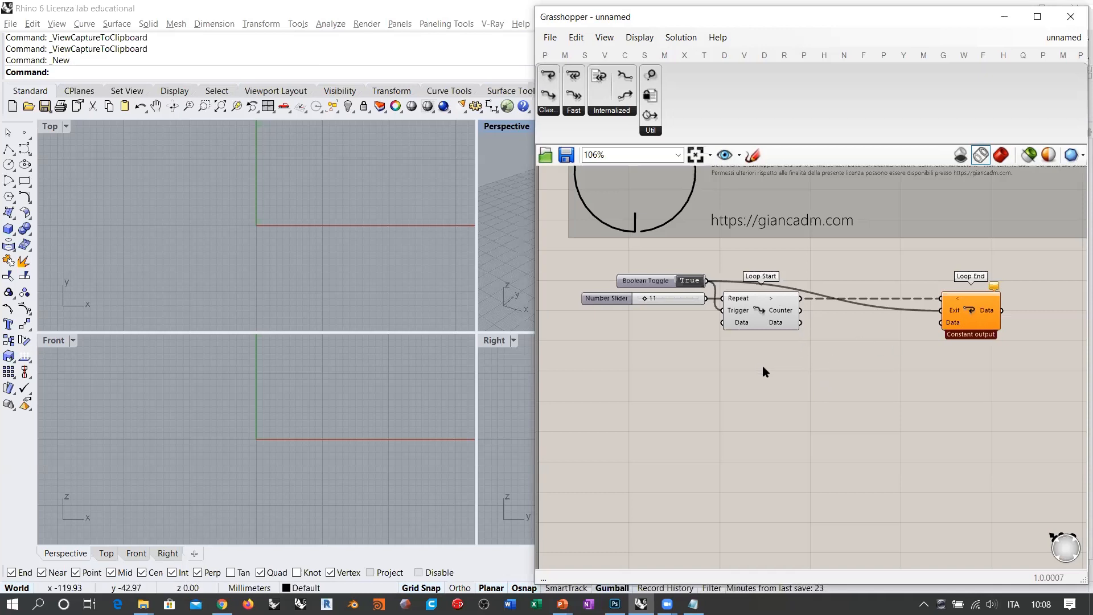
{"action": "left_click_drag", "start_coordinate": [962, 312], "coordinate": [1029, 312]}
{"action": "left_click", "coordinate": [954, 364]}
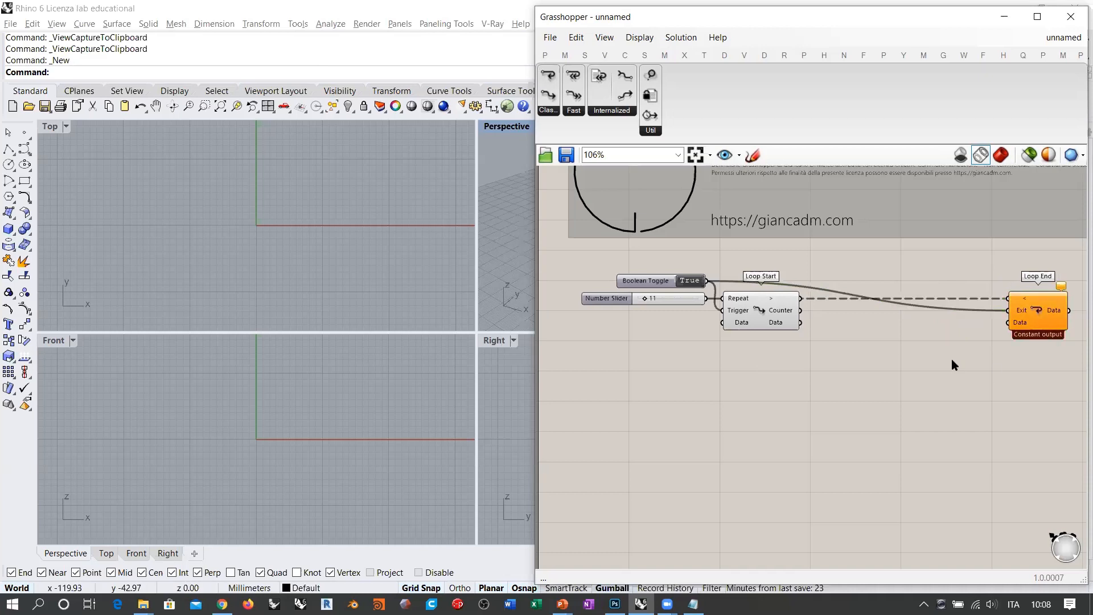
- Maximize Rhino's Perspective viewport and orient the view around the origin
{"action": "double_click", "coordinate": [504, 127]}
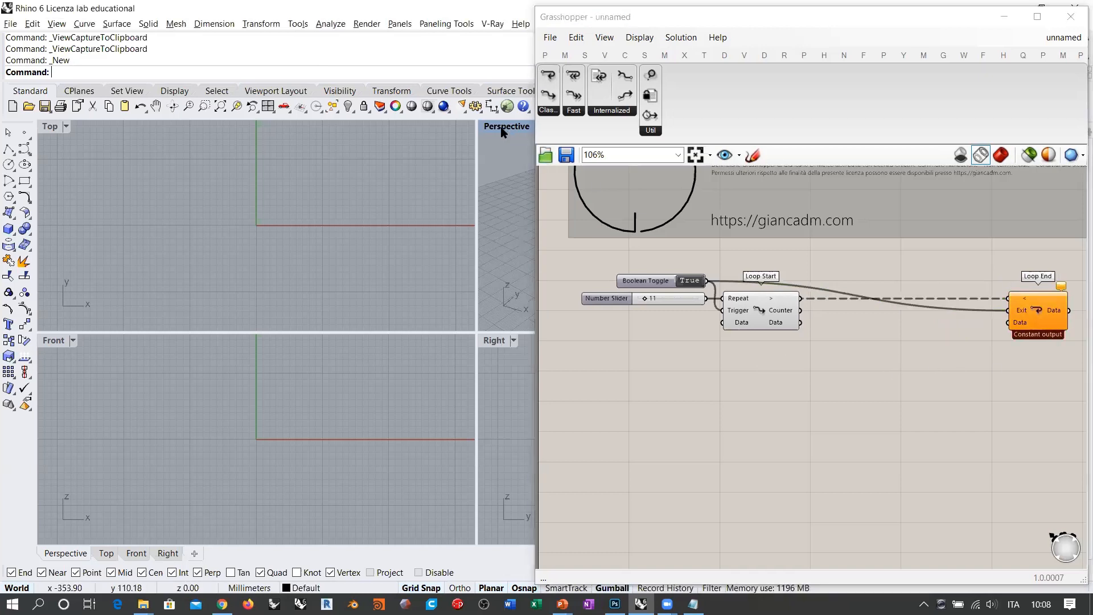
{"action": "right_click_drag", "start_coordinate": [312, 363], "coordinate": [323, 378]}
{"action": "right_click_drag", "start_coordinate": [248, 352], "coordinate": [270, 336]}
{"action": "left_click", "coordinate": [882, 408]}
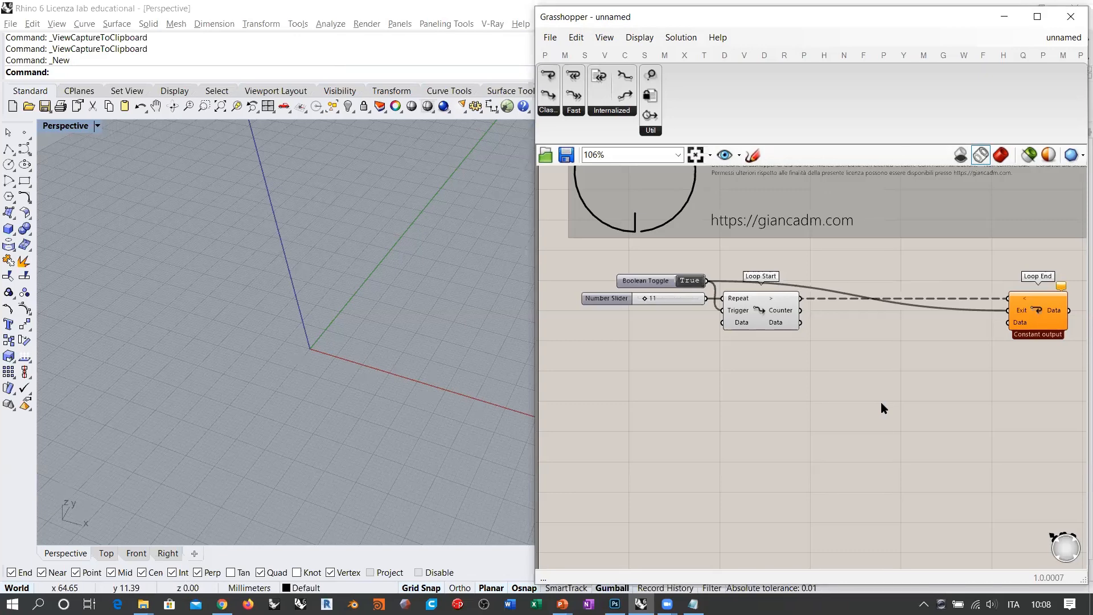
{"action": "right_click_drag", "start_coordinate": [313, 356], "coordinate": [314, 343]}
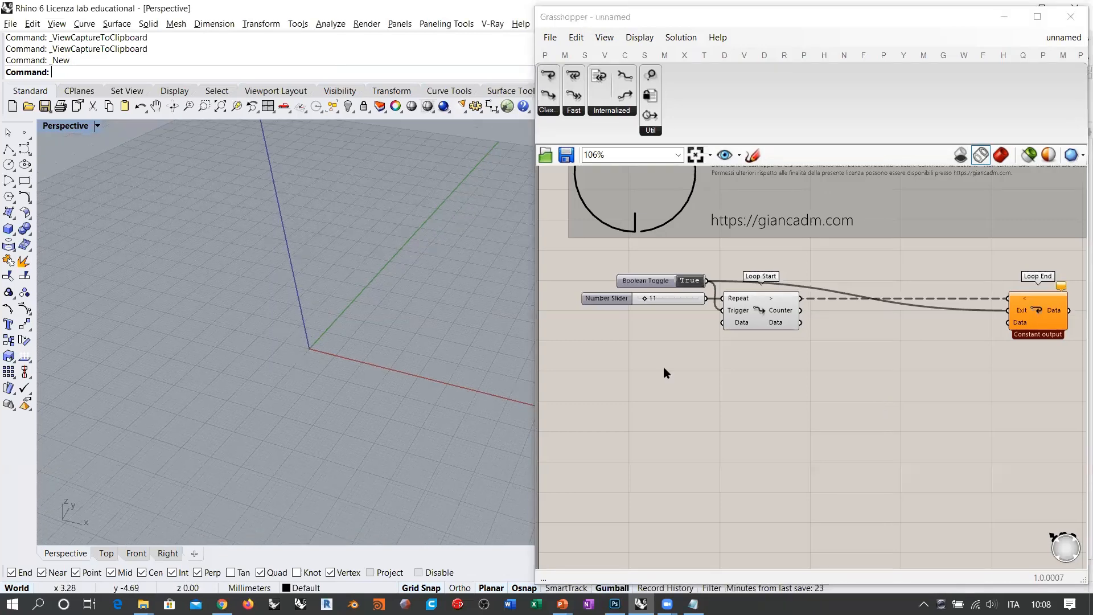
- Add a Point parameter below Loop Start and connect it to Loop Start's Data input
{"action": "double_click", "coordinate": [682, 370]}
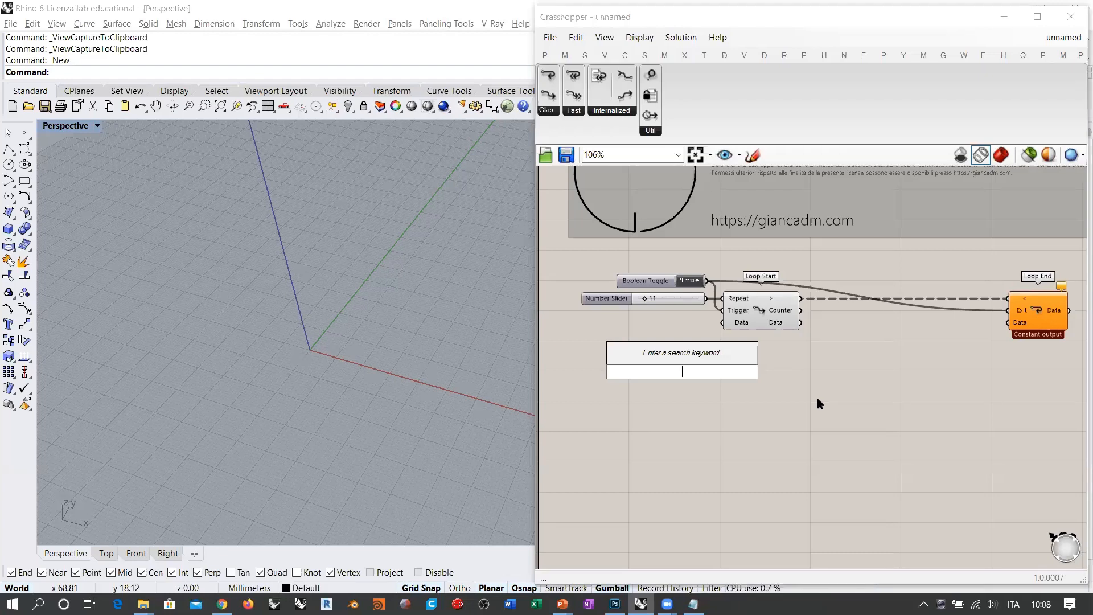
{"action": "type", "text": "point"}
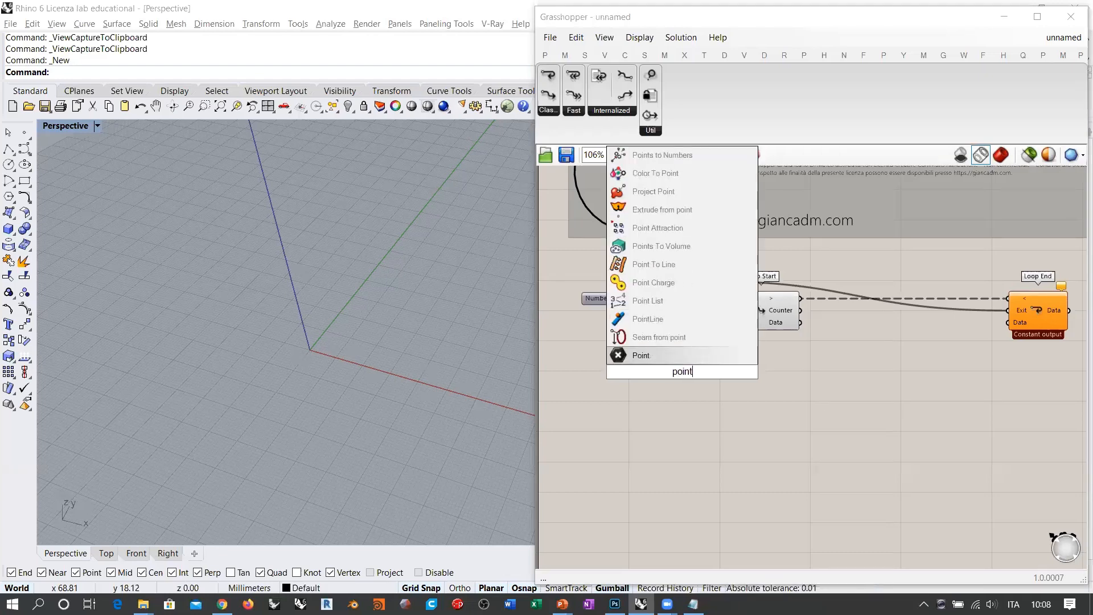
{"action": "key", "text": "Return"}
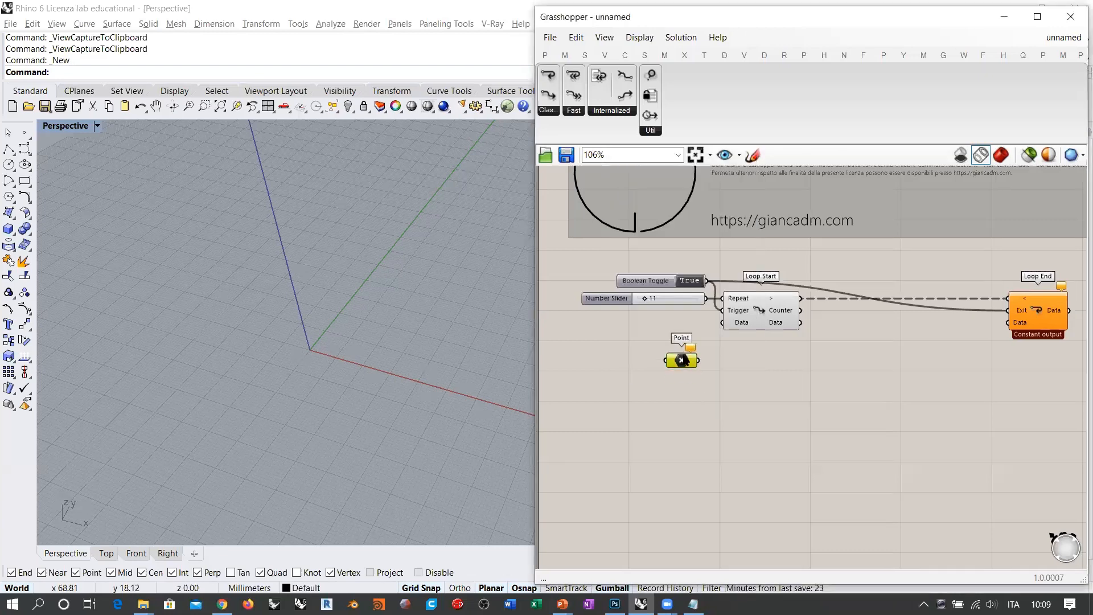
{"action": "left_click_drag", "start_coordinate": [724, 324], "coordinate": [683, 361]}
- Assign a single point to the Point parameter, picked beside the origin in the Perspective viewport
{"action": "right_click", "coordinate": [683, 361]}
{"action": "left_click", "coordinate": [699, 488]}
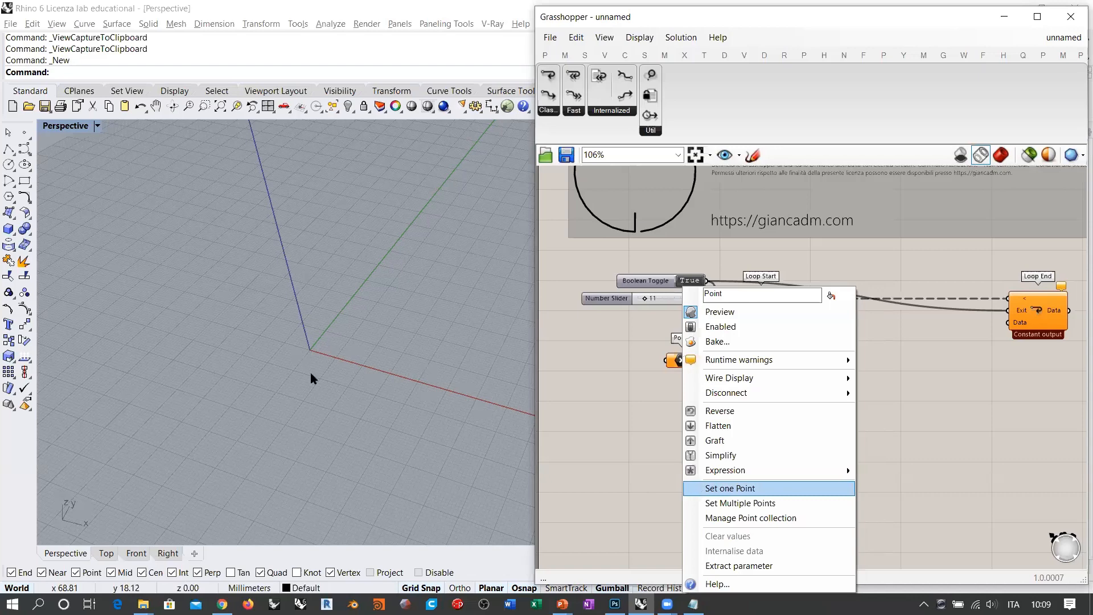
{"action": "left_click", "coordinate": [265, 351]}
{"action": "right_click_drag", "start_coordinate": [329, 354], "coordinate": [310, 355], "text": "shift"}
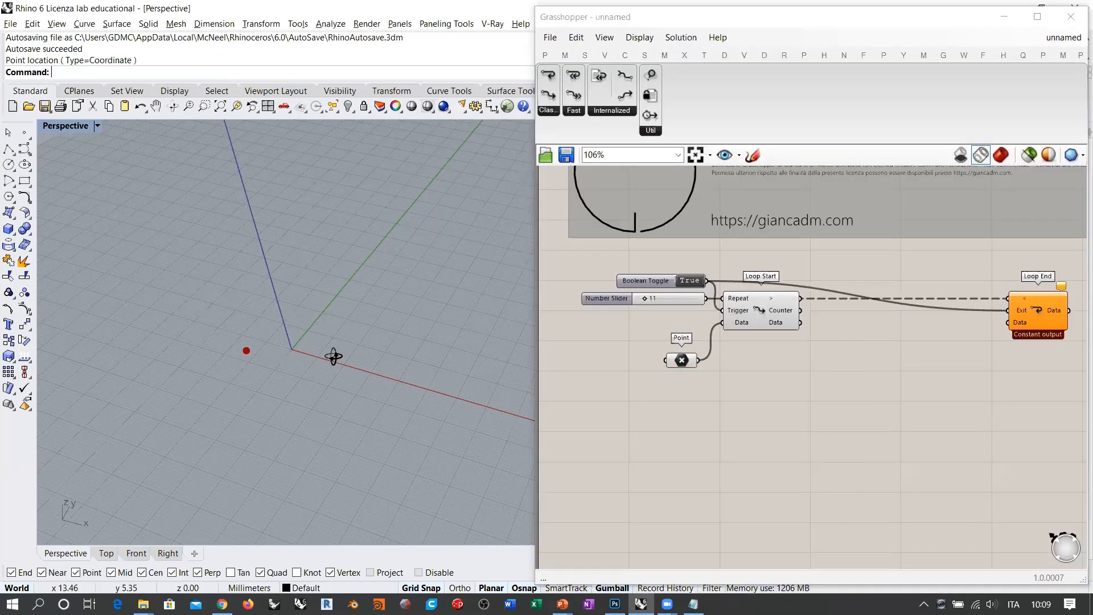
- Add a Move component between the loop components and feed its Geometry input from Loop Start's Data output
{"action": "right_click_drag", "start_coordinate": [890, 373], "coordinate": [833, 379]}
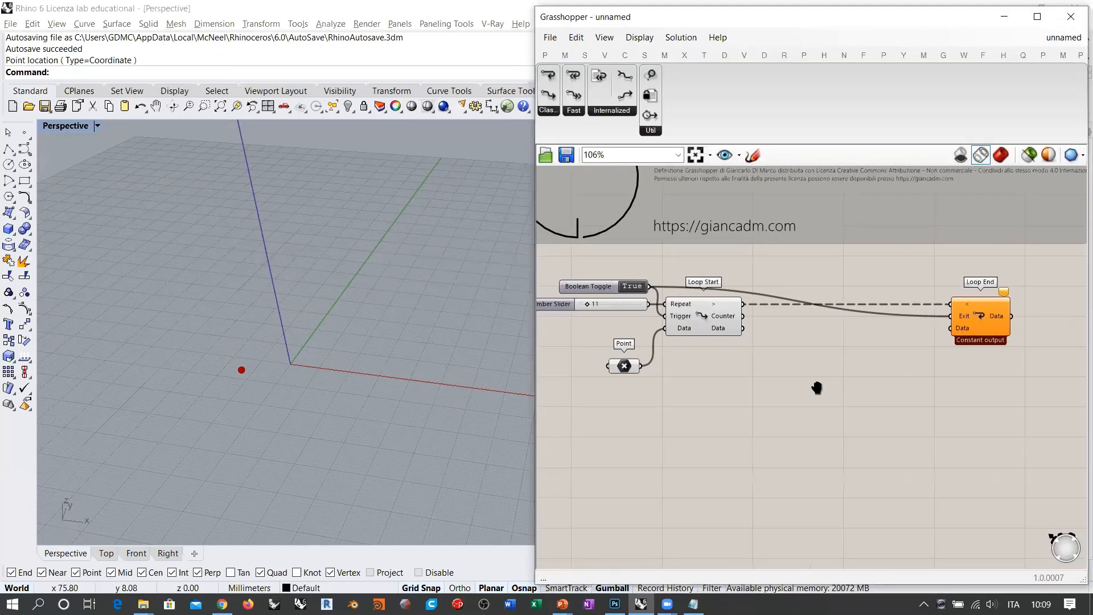
{"action": "scroll", "coordinate": [897, 341], "scroll_direction": "down", "scroll_amount": 2}
{"action": "double_click", "coordinate": [822, 391]}
{"action": "type", "text": "mov"}
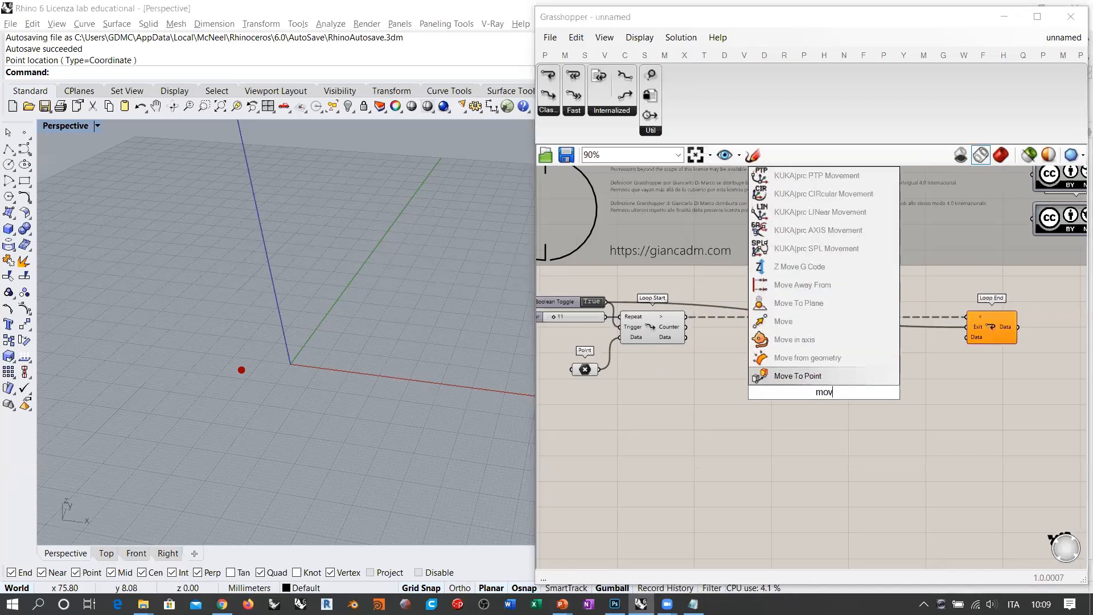
{"action": "left_click", "coordinate": [783, 321]}
{"action": "left_click_drag", "start_coordinate": [688, 337], "coordinate": [786, 388]}
- Check the moved point and Move's default Motion vector, and shift the Move component closer to Loop End
{"action": "scroll", "coordinate": [279, 374], "scroll_direction": "up", "scroll_amount": 4}
{"action": "right_click_drag", "start_coordinate": [283, 372], "coordinate": [252, 292], "text": "shift"}
{"action": "scroll", "coordinate": [302, 390], "scroll_direction": "up", "scroll_amount": 3}
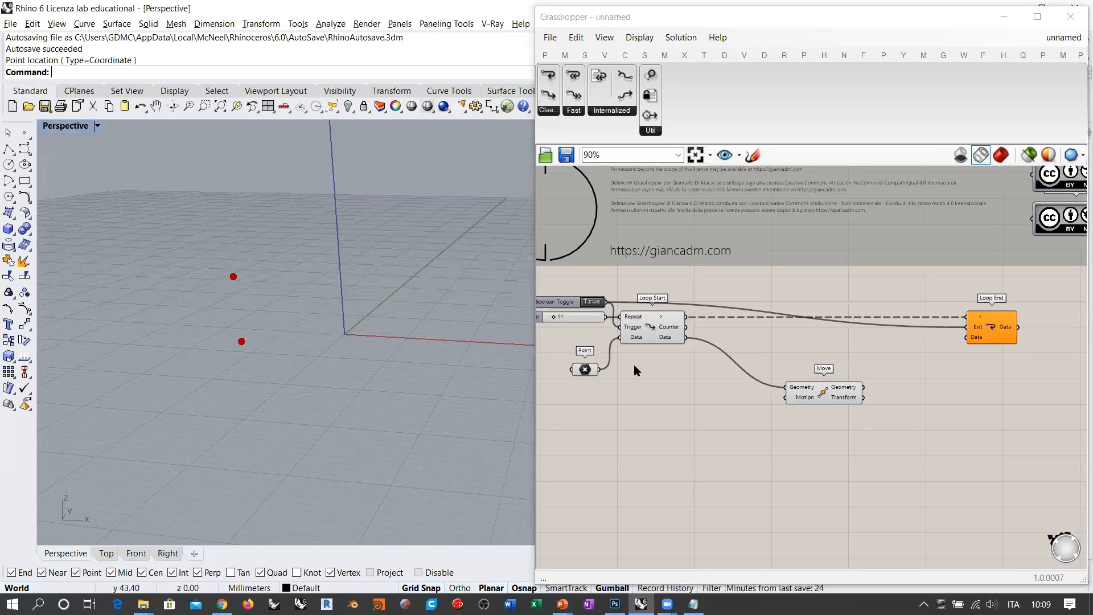
{"action": "mouse_move", "coordinate": [805, 402]}
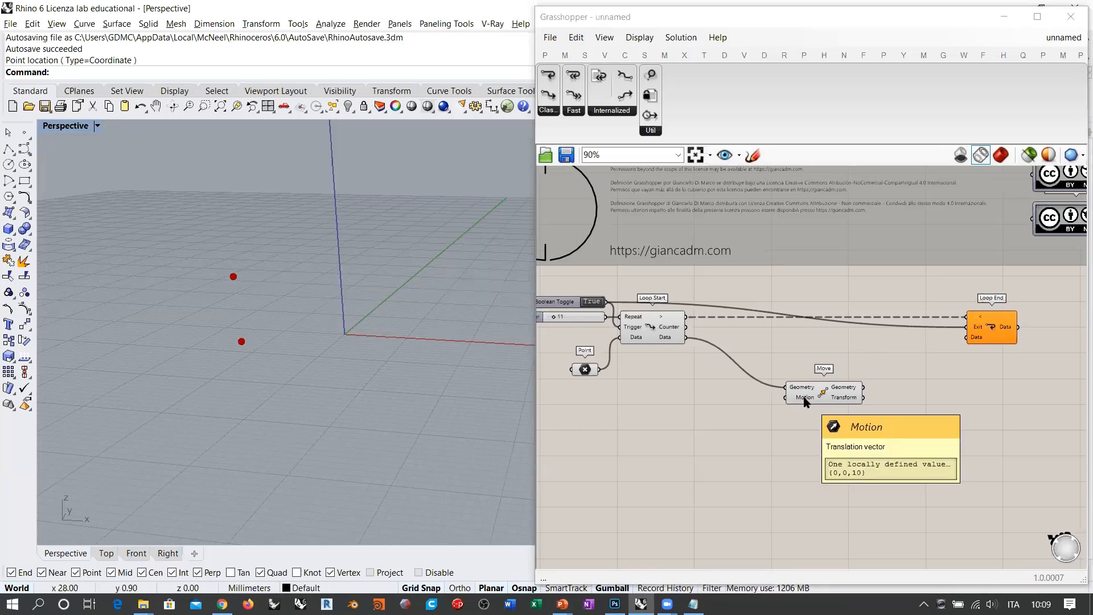
{"action": "left_click_drag", "start_coordinate": [827, 394], "coordinate": [868, 377]}
{"action": "left_click", "coordinate": [767, 440]}
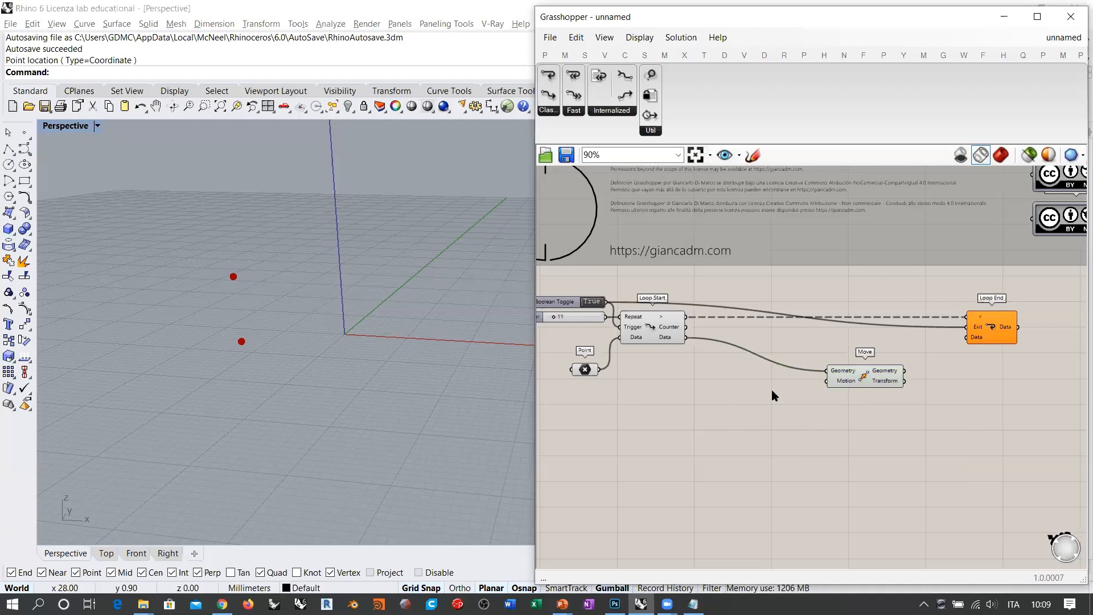
- Add a Wandering Vector component on the canvas between Loop Start and Move
{"action": "right_click_drag", "start_coordinate": [713, 428], "coordinate": [766, 413]}
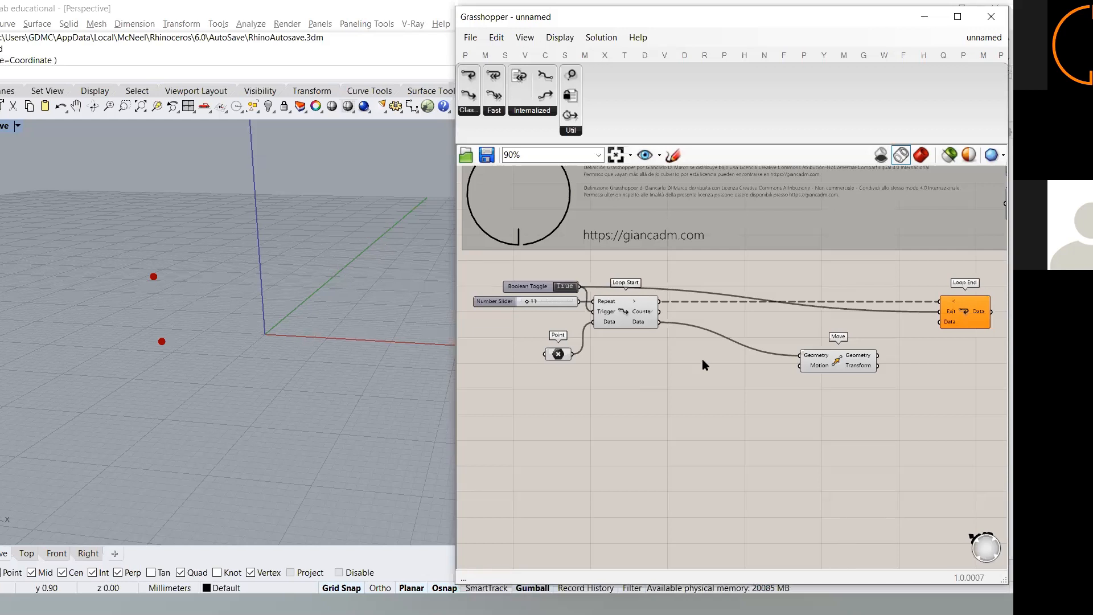
{"action": "double_click", "coordinate": [678, 385]}
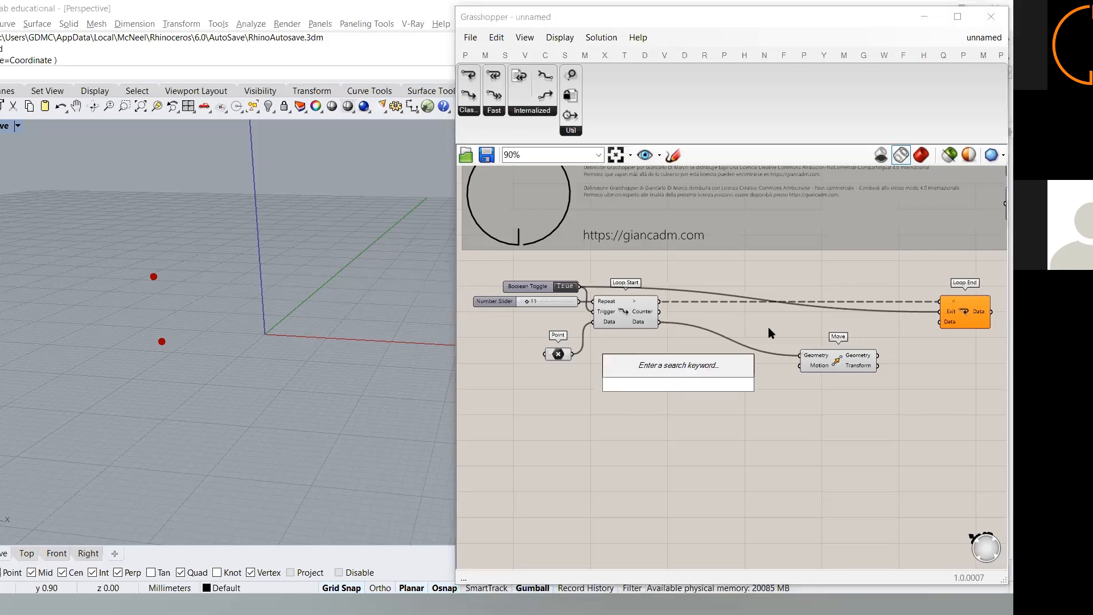
{"action": "type", "text": "wand"}
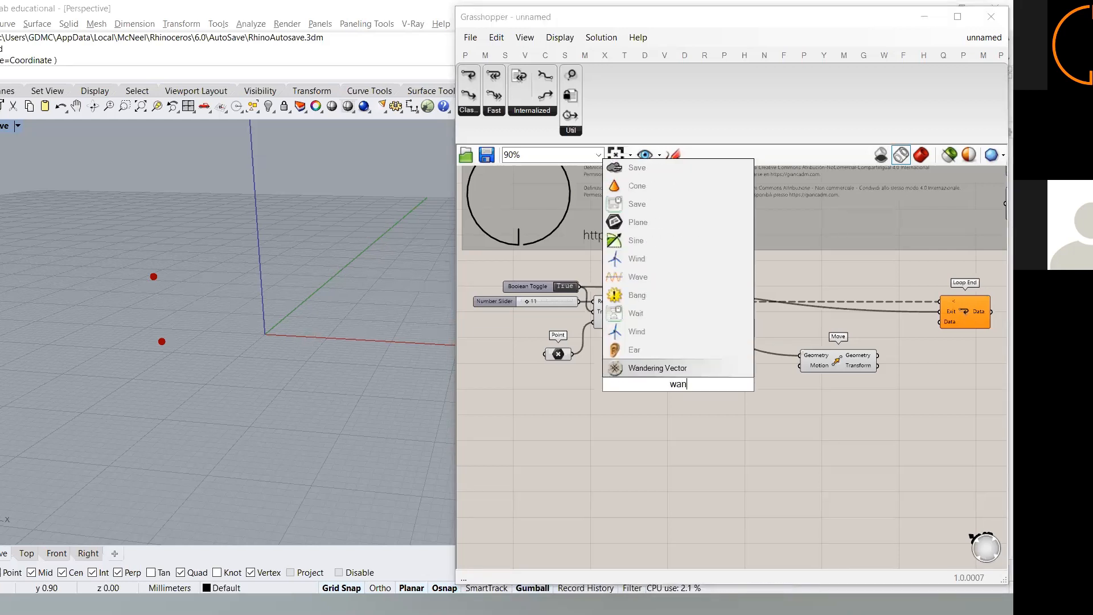
{"action": "left_click", "coordinate": [688, 366]}
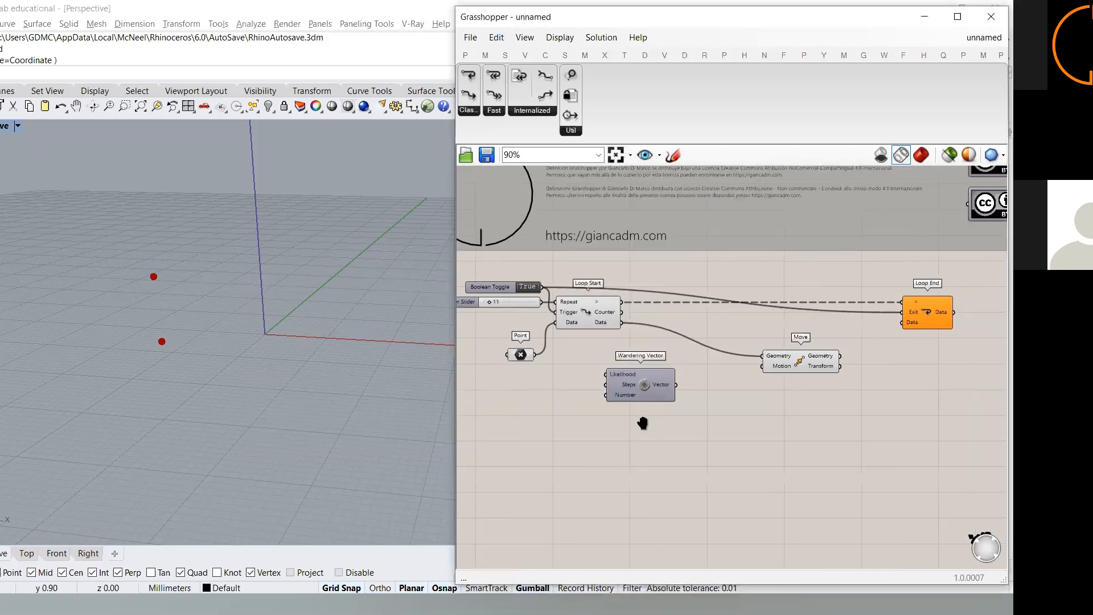
- Feed Move's Motion input from the Wandering Vector component's Vector output and place Wandering Vector closer to Move
{"action": "scroll", "coordinate": [631, 392], "scroll_direction": "up", "scroll_amount": 2}
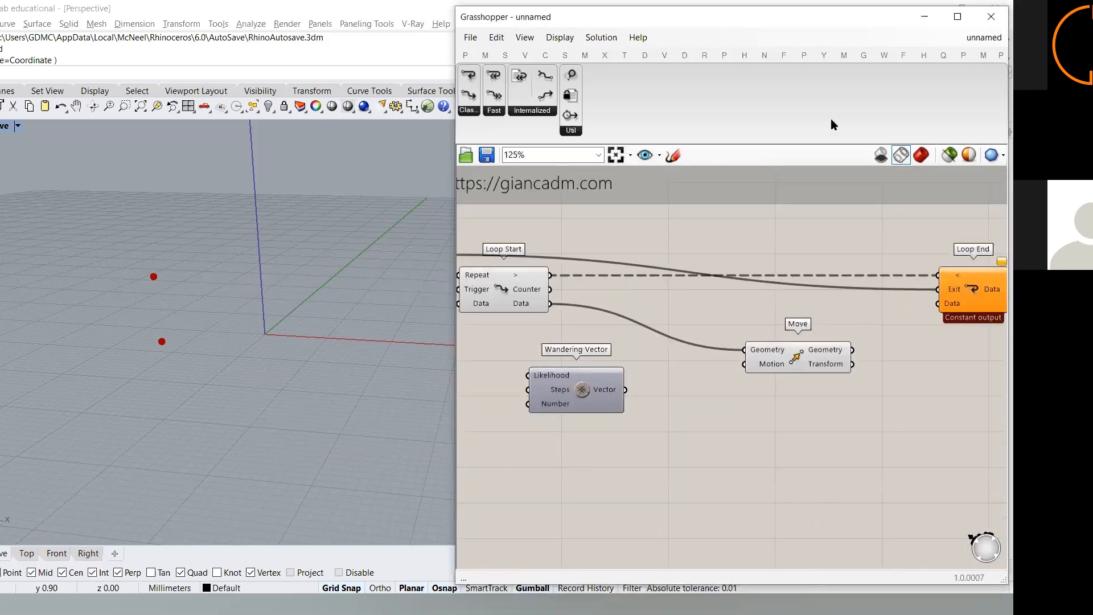
{"action": "left_click_drag", "start_coordinate": [706, 390], "coordinate": [825, 364]}
{"action": "mouse_move", "coordinate": [308, 324]}
{"action": "right_mouse_down"}
{"action": "mouse_move", "coordinate": [235, 362]}
{"action": "mouse_move", "coordinate": [323, 312]}
{"action": "mouse_move", "coordinate": [291, 307]}
{"action": "mouse_move", "coordinate": [302, 314]}
{"action": "right_mouse_up"}
{"action": "left_click", "coordinate": [660, 435]}
{"action": "left_click_drag", "start_coordinate": [634, 407], "coordinate": [707, 402]}
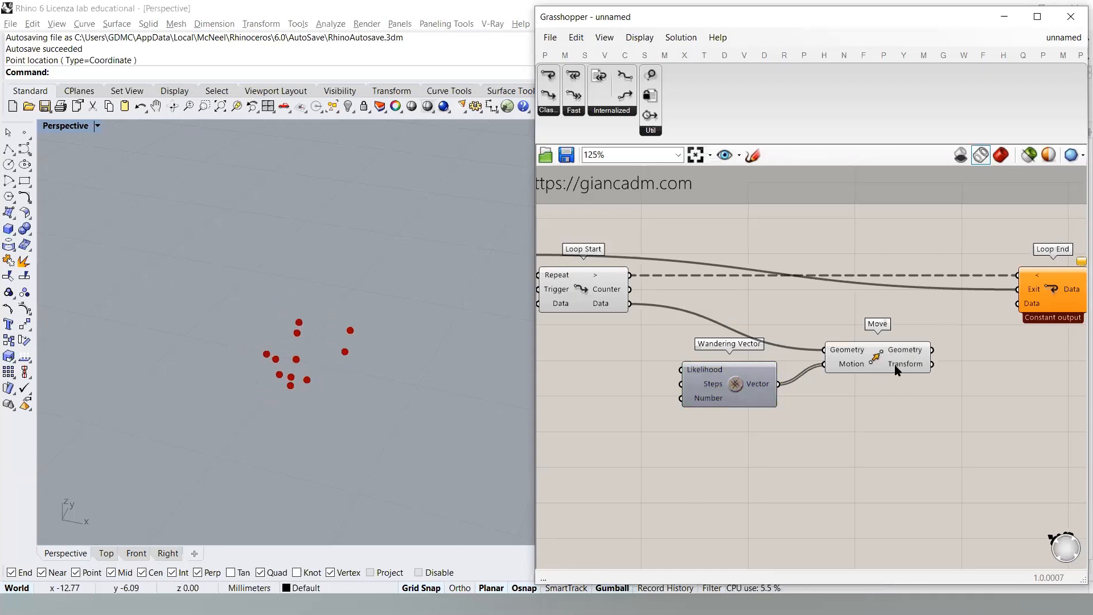
- Add a List Length component, feed its List input from the Point parameter, and wire its Length output to Wandering Vector's Number input
{"action": "right_click_drag", "start_coordinate": [595, 436], "coordinate": [769, 410]}
{"action": "double_click", "coordinate": [770, 408]}
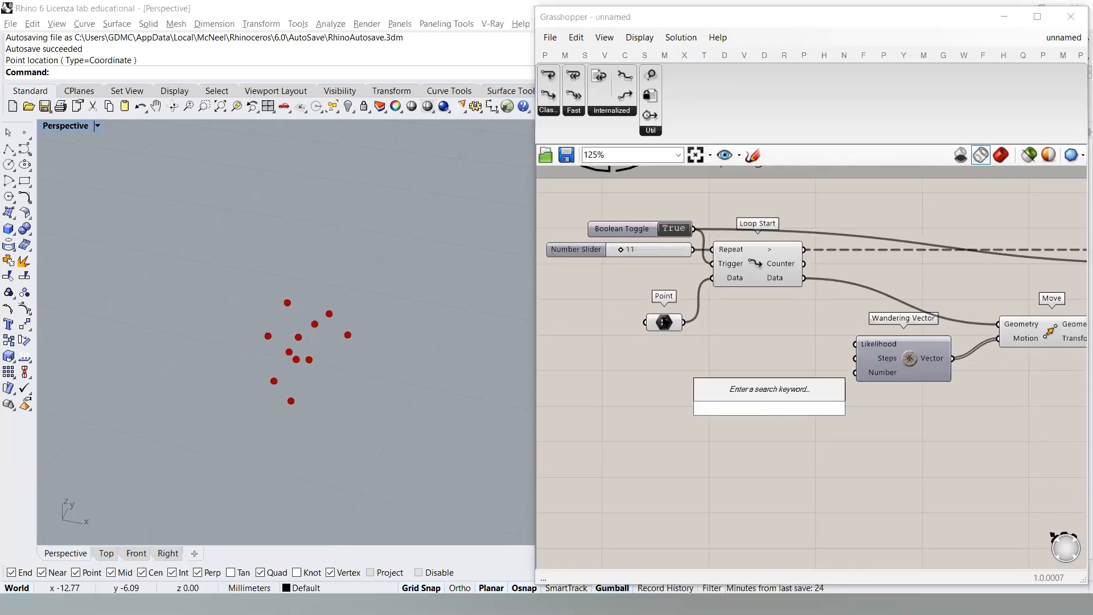
{"action": "left_click_drag", "start_coordinate": [664, 322], "coordinate": [591, 327]}
{"action": "double_click", "coordinate": [736, 360]}
{"action": "type", "text": "list leng"}
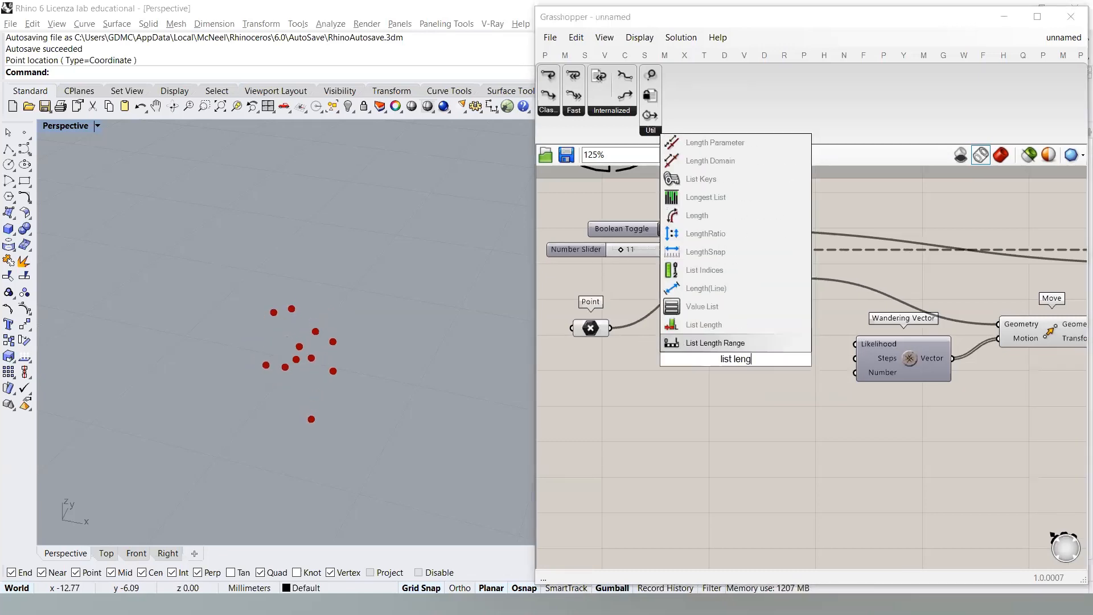
{"action": "left_click", "coordinate": [703, 324]}
{"action": "left_click_drag", "start_coordinate": [610, 328], "coordinate": [696, 380]}
{"action": "left_click_drag", "start_coordinate": [856, 373], "coordinate": [791, 379]}
{"action": "left_click", "coordinate": [850, 419]}
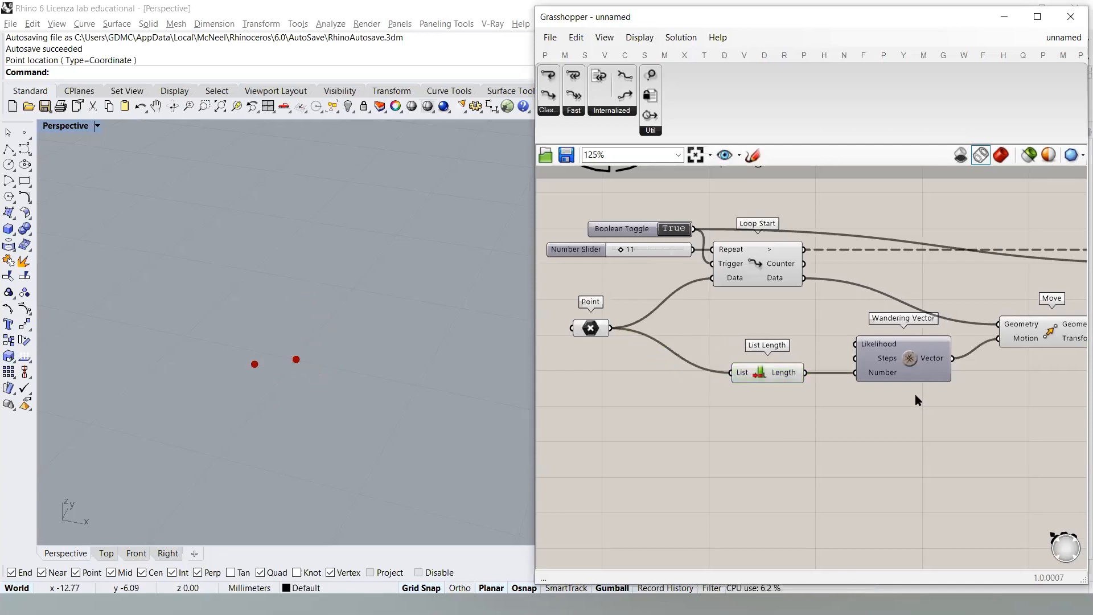
- Connect Move's Geometry output to the Data input of Loop End
{"action": "right_click_drag", "start_coordinate": [869, 375], "coordinate": [766, 344]}
{"action": "left_click_drag", "start_coordinate": [806, 335], "coordinate": [793, 335]}
{"action": "left_click", "coordinate": [823, 385]}
{"action": "scroll", "coordinate": [952, 350], "scroll_direction": "down", "scroll_amount": 3}
{"action": "left_click_drag", "start_coordinate": [910, 322], "coordinate": [927, 339]}
{"action": "left_click", "coordinate": [957, 309]}
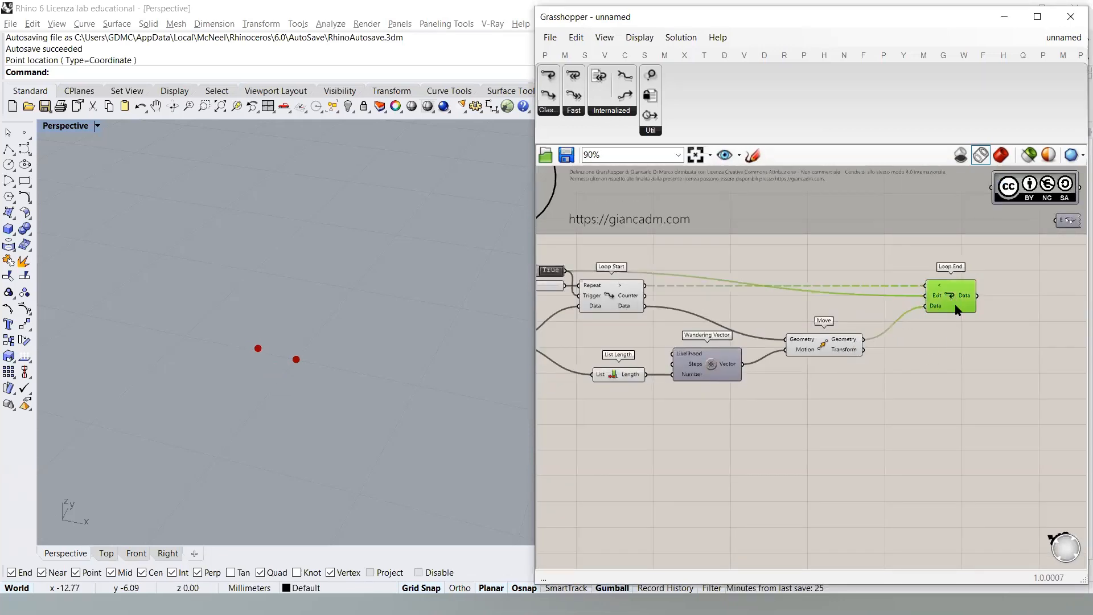
{"action": "left_click", "coordinate": [946, 347]}
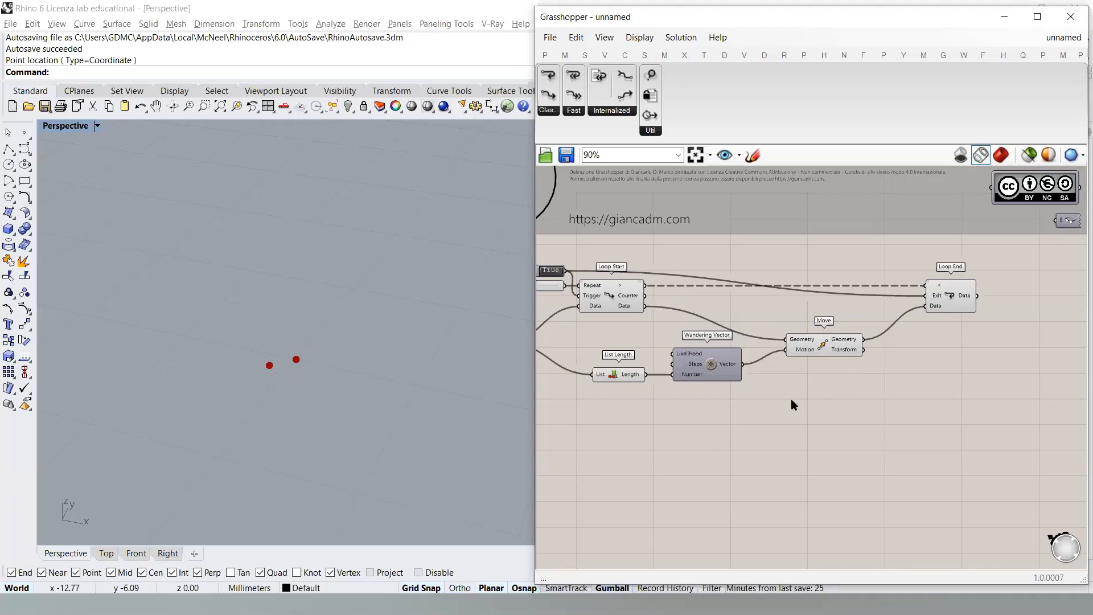
- Set the Number Slider feeding Loop Start's Repeat input to 28
{"action": "scroll", "coordinate": [793, 403], "scroll_direction": "up", "scroll_amount": 4}
{"action": "left_click_drag", "start_coordinate": [606, 301], "coordinate": [619, 301]}
{"action": "right_click_drag", "start_coordinate": [669, 336], "coordinate": [648, 329]}
{"action": "scroll", "coordinate": [648, 333], "scroll_direction": "down", "scroll_amount": 4}
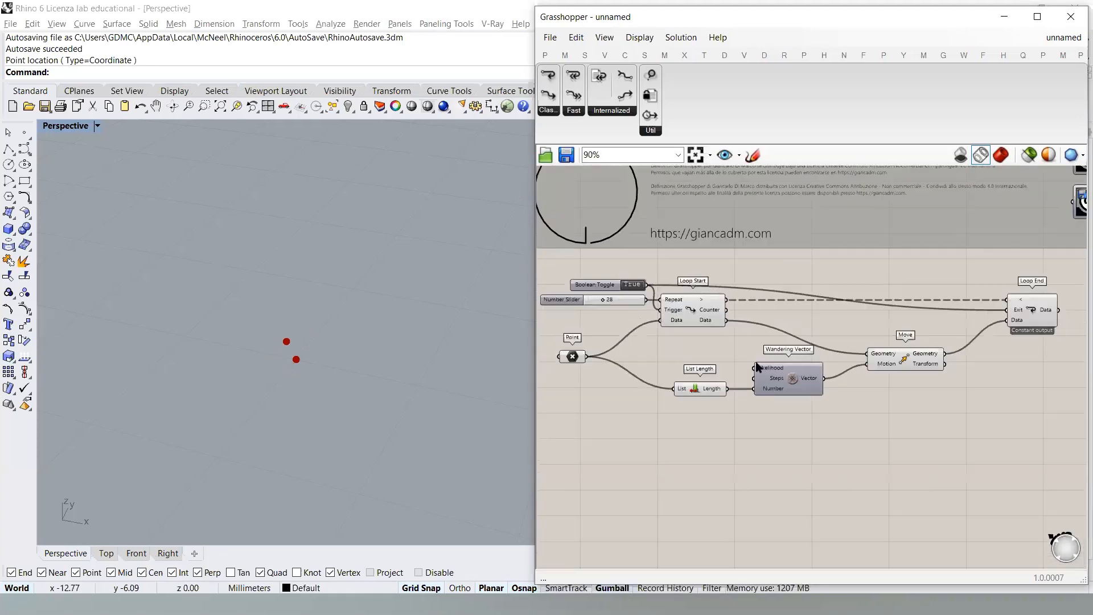
- Turn off the preview of the loop's components from the Point parameter through Move, keeping Loop End previewed
{"action": "right_click_drag", "start_coordinate": [952, 403], "coordinate": [927, 408]}
{"action": "left_click_drag", "start_coordinate": [909, 288], "coordinate": [537, 446]}
{"action": "middle_click", "coordinate": [724, 334]}
{"action": "left_click", "coordinate": [767, 293]}
{"action": "left_click", "coordinate": [849, 431]}
{"action": "left_click", "coordinate": [1004, 322]}
{"action": "left_click", "coordinate": [1002, 385]}
- Set the repeat Number Slider to 100 and switch the Boolean Toggle to run the loop, ending on False
{"action": "right_click_drag", "start_coordinate": [646, 345], "coordinate": [678, 348]}
{"action": "scroll", "coordinate": [289, 342], "scroll_direction": "down", "scroll_amount": 8}
{"action": "mouse_move", "coordinate": [401, 375]}
{"action": "right_mouse_down"}
{"action": "mouse_move", "coordinate": [402, 386]}
{"action": "mouse_move", "coordinate": [422, 376]}
{"action": "right_mouse_up"}
{"action": "double_click", "coordinate": [637, 292]}
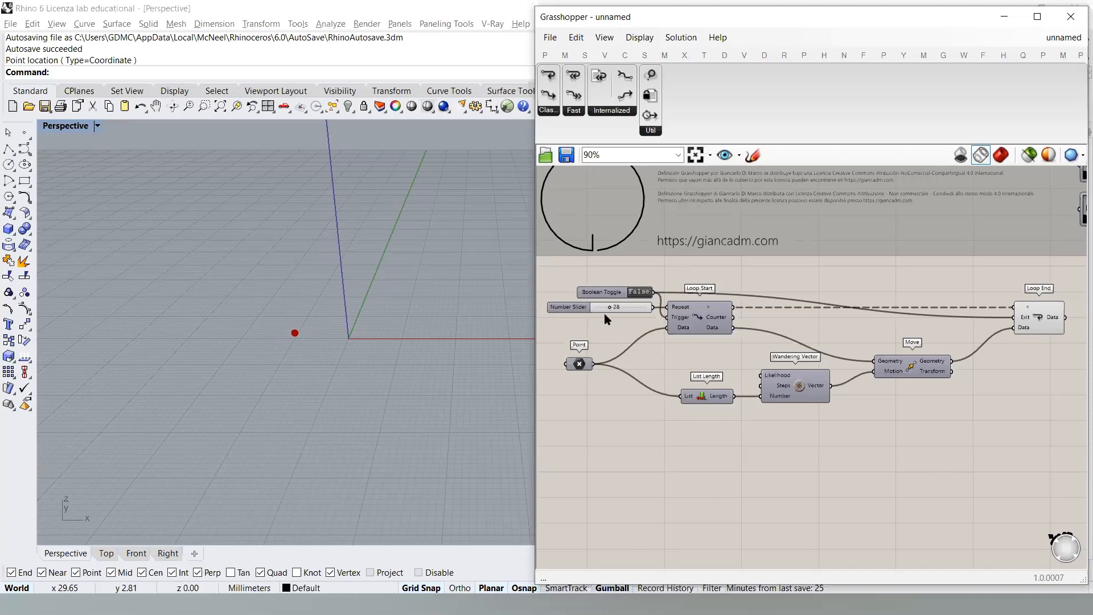
{"action": "left_click_drag", "start_coordinate": [610, 310], "coordinate": [660, 312]}
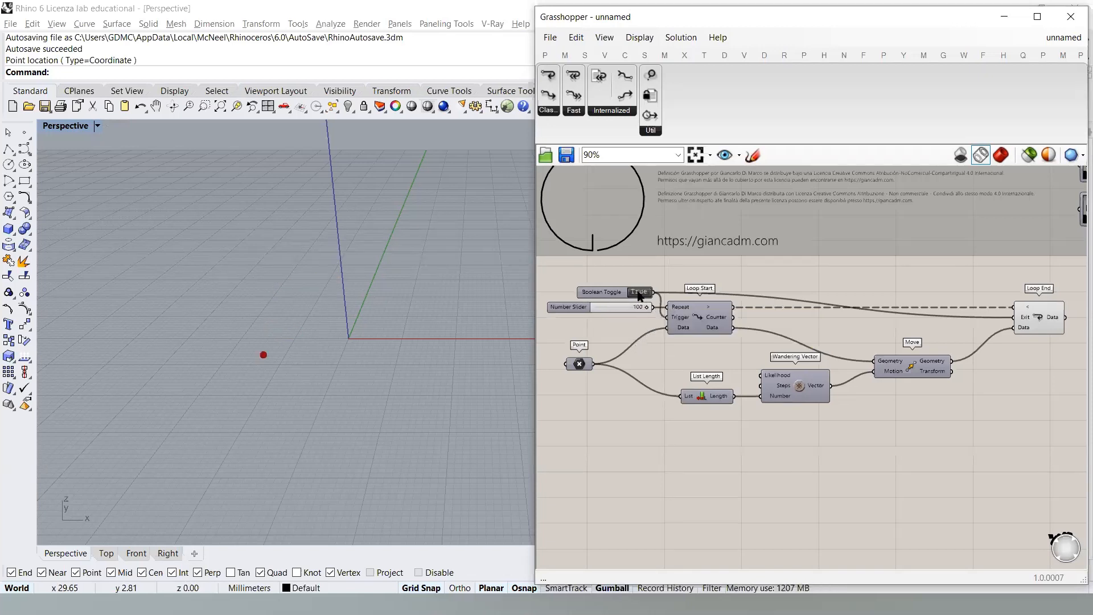
{"action": "double_click", "coordinate": [638, 293]}
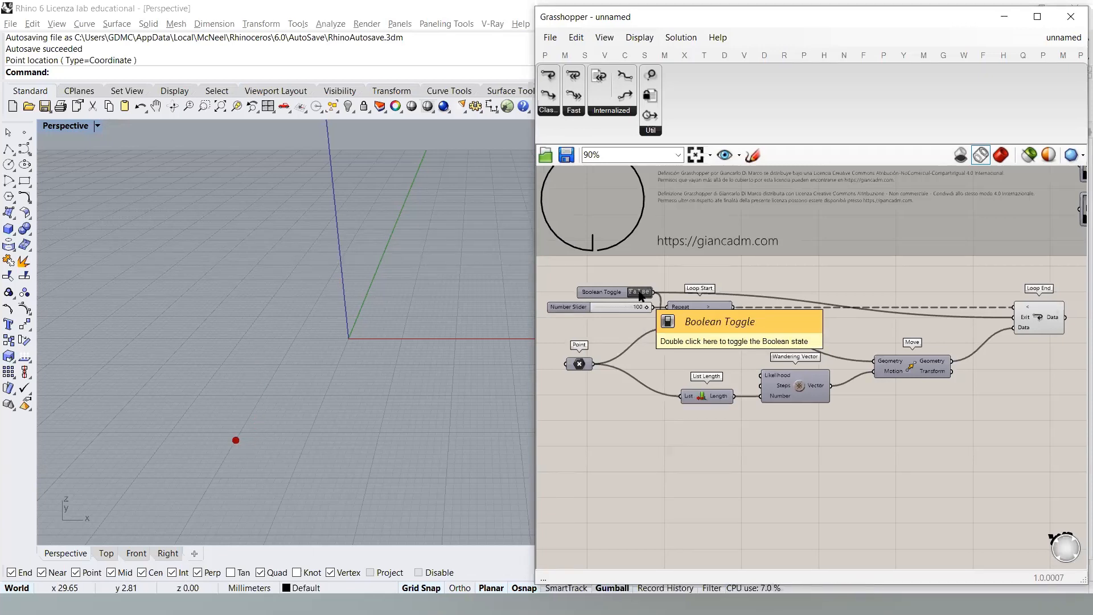
- Enable Record data on the Loop End component
{"action": "right_click_drag", "start_coordinate": [979, 389], "coordinate": [831, 390]}
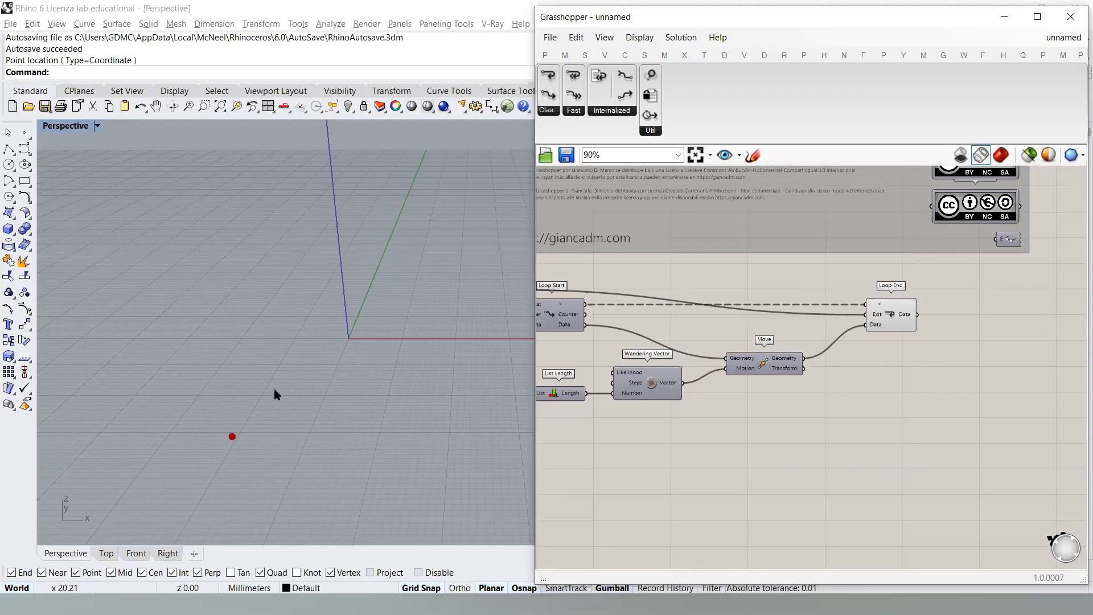
{"action": "scroll", "coordinate": [871, 364], "scroll_direction": "up", "scroll_amount": 5}
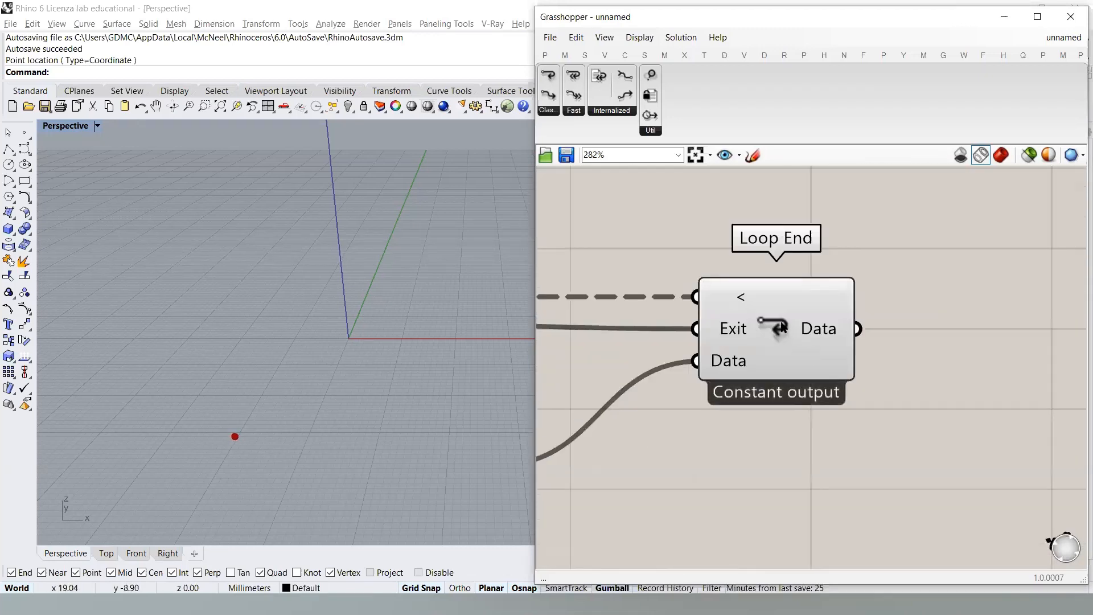
{"action": "right_click", "coordinate": [779, 325]}
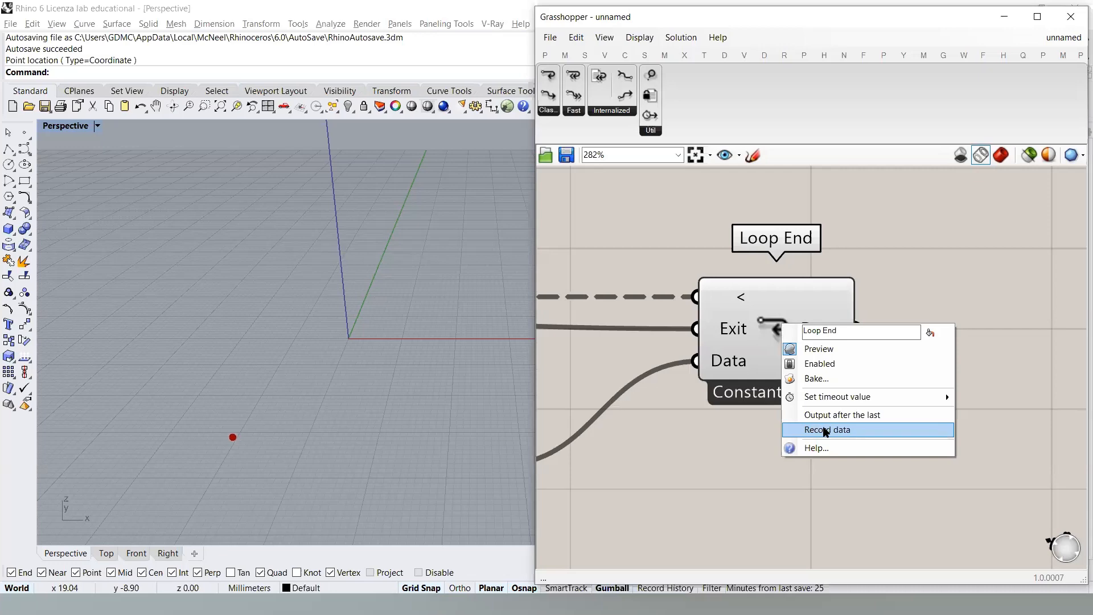
{"action": "left_click", "coordinate": [825, 430]}
- Switch the Boolean Toggle to True and back to False to rerun the loop, and inspect the recorded point trail in Perspective
{"action": "scroll", "coordinate": [650, 386], "scroll_direction": "down", "scroll_amount": 5}
{"action": "scroll", "coordinate": [675, 356], "scroll_direction": "up", "scroll_amount": 2}
{"action": "left_click", "coordinate": [673, 343]}
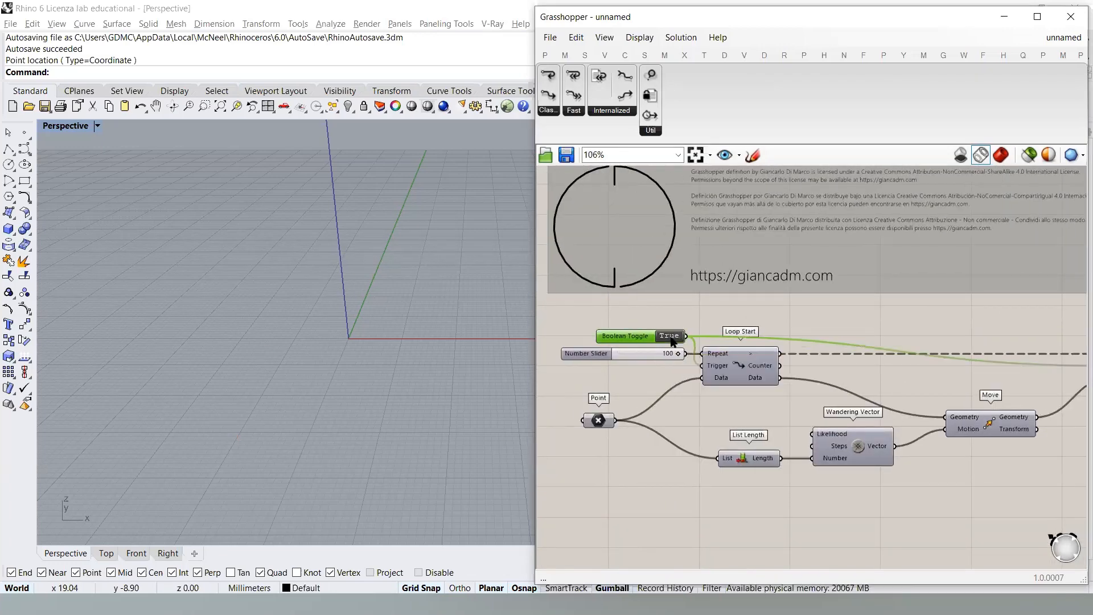
{"action": "double_click", "coordinate": [672, 339]}
{"action": "right_click_drag", "start_coordinate": [314, 365], "coordinate": [349, 444]}
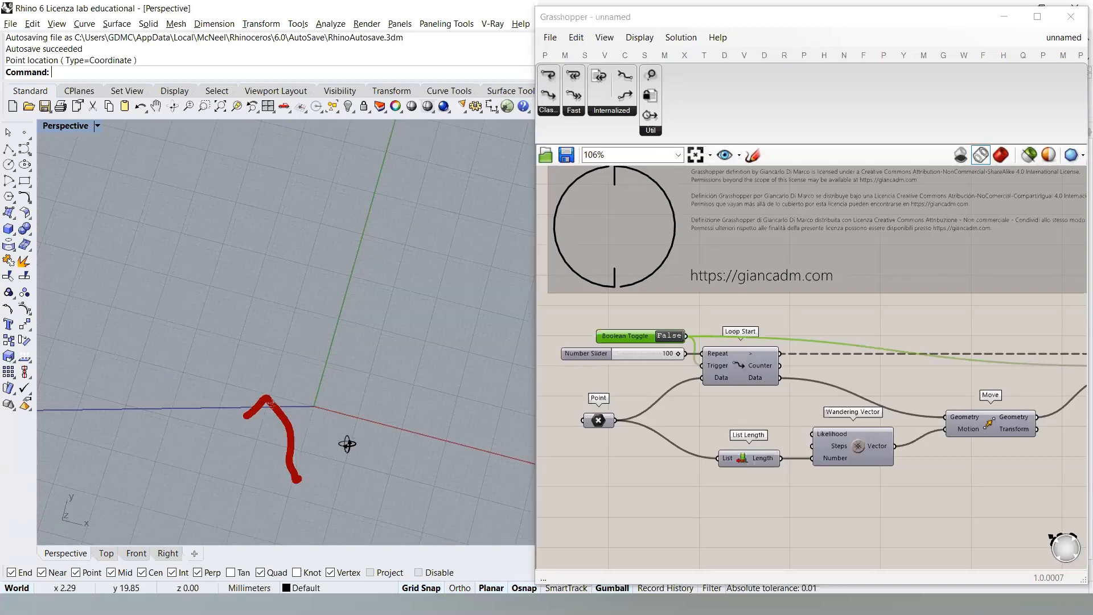
{"action": "right_click_drag", "start_coordinate": [393, 335], "coordinate": [365, 373]}
- Assign multiple points to the Point parameter, picked on both sides of the origin in Perspective, and inspect their recorded trails
{"action": "right_click", "coordinate": [611, 421]}
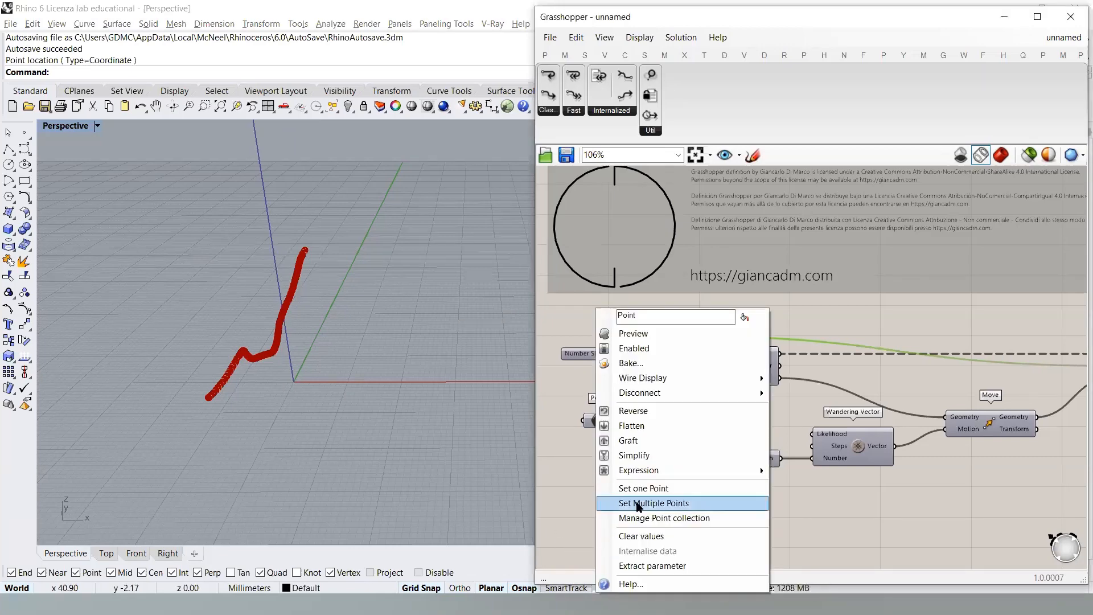
{"action": "left_click", "coordinate": [610, 503]}
{"action": "left_click", "coordinate": [165, 439]}
{"action": "left_click", "coordinate": [434, 355]}
{"action": "key", "text": "Return"}
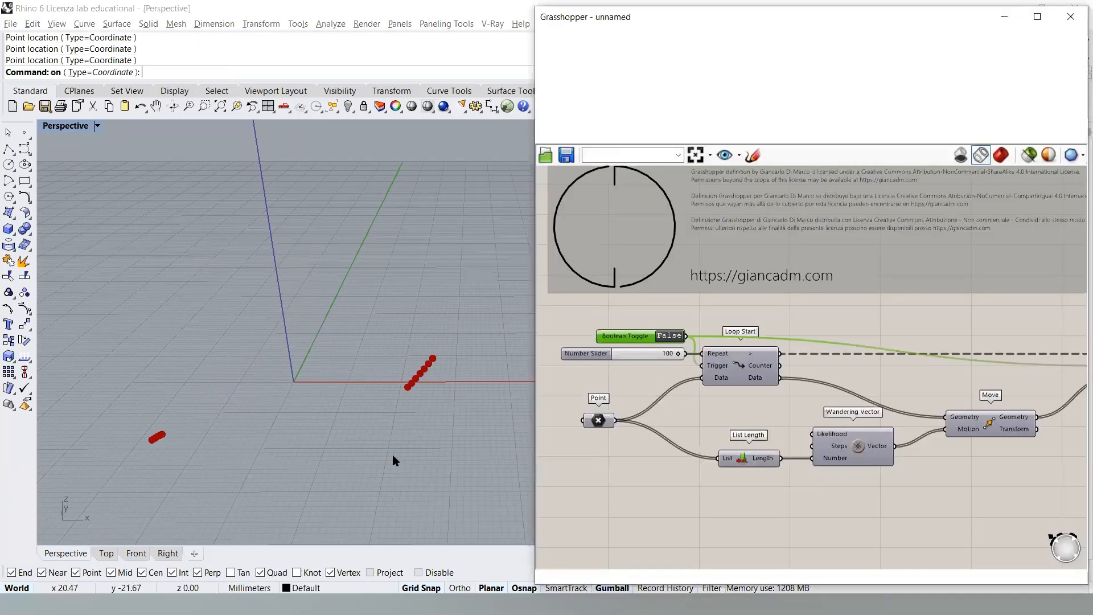
{"action": "left_click", "coordinate": [653, 496]}
{"action": "right_click_drag", "start_coordinate": [402, 399], "coordinate": [530, 398]}
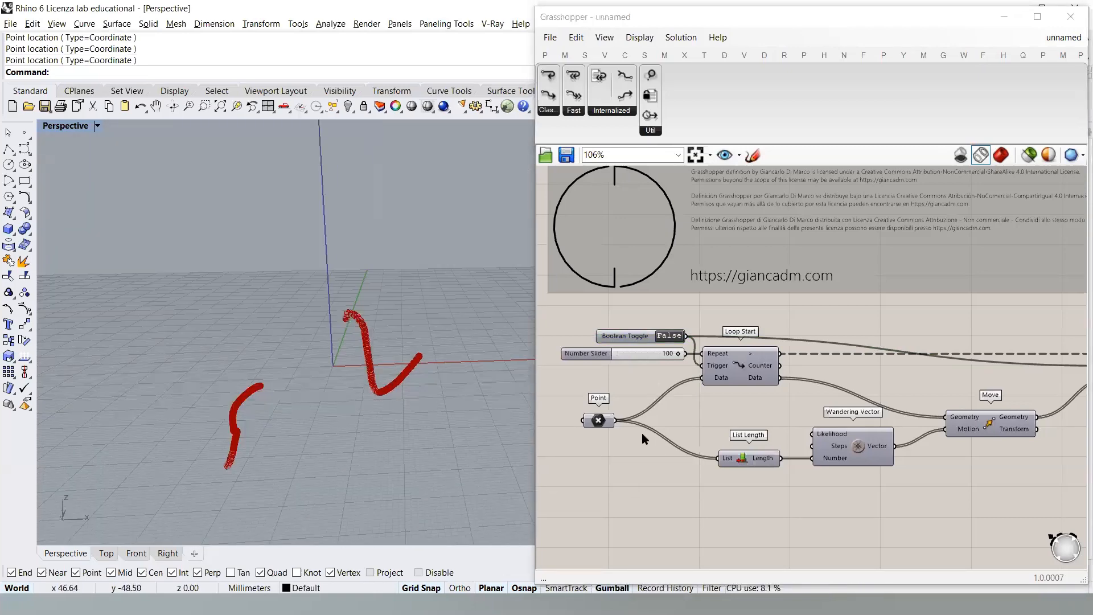
- Assign a single point to the Point parameter, picked just in front of the origin, and inspect its recorded trail
{"action": "right_click", "coordinate": [598, 422]}
{"action": "left_click", "coordinate": [640, 488]}
{"action": "left_click", "coordinate": [325, 378]}
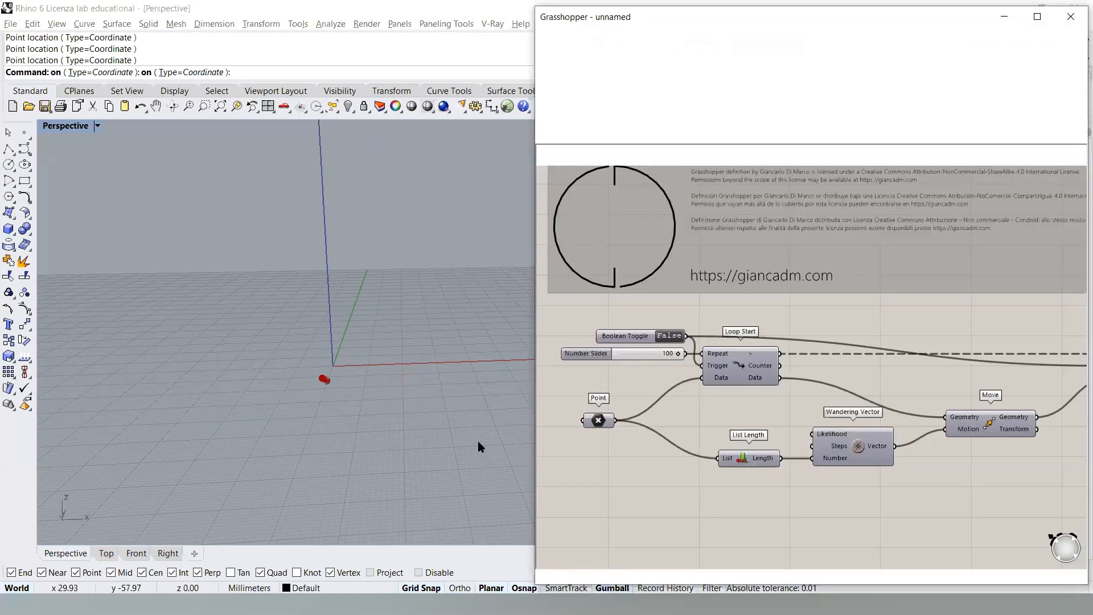
{"action": "right_click_drag", "start_coordinate": [387, 382], "coordinate": [380, 403]}
{"action": "right_click_drag", "start_coordinate": [343, 359], "coordinate": [371, 347]}
- Tidy the canvas by shifting Wandering Vector toward List Length and bringing Move and Loop End closer to it
{"action": "left_click", "coordinate": [847, 470]}
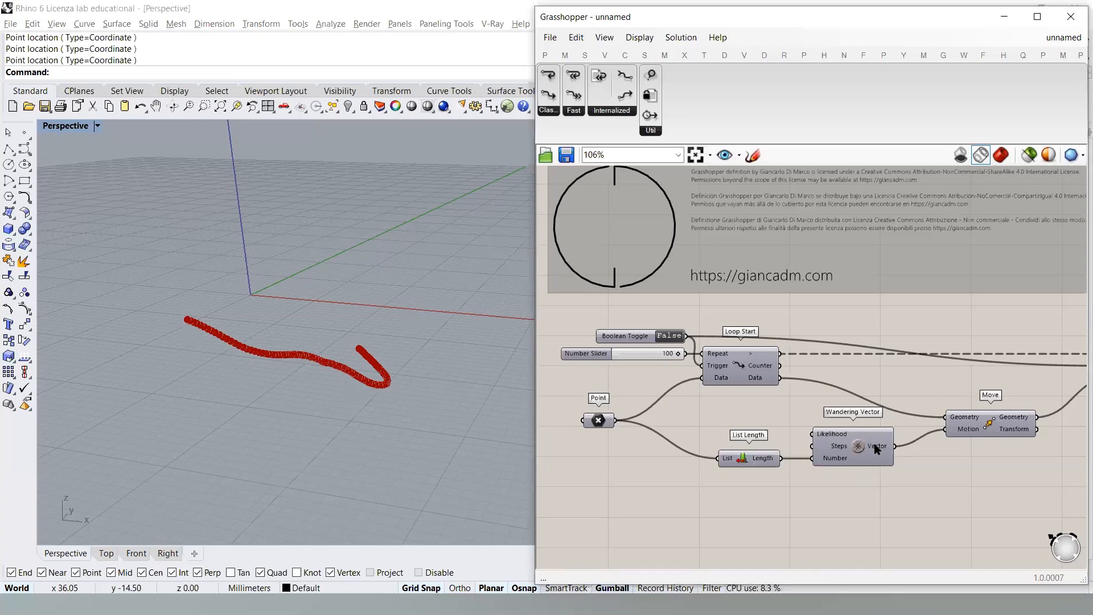
{"action": "left_click_drag", "start_coordinate": [852, 452], "coordinate": [832, 451]}
{"action": "left_click", "coordinate": [763, 461]}
{"action": "left_click", "coordinate": [893, 442]}
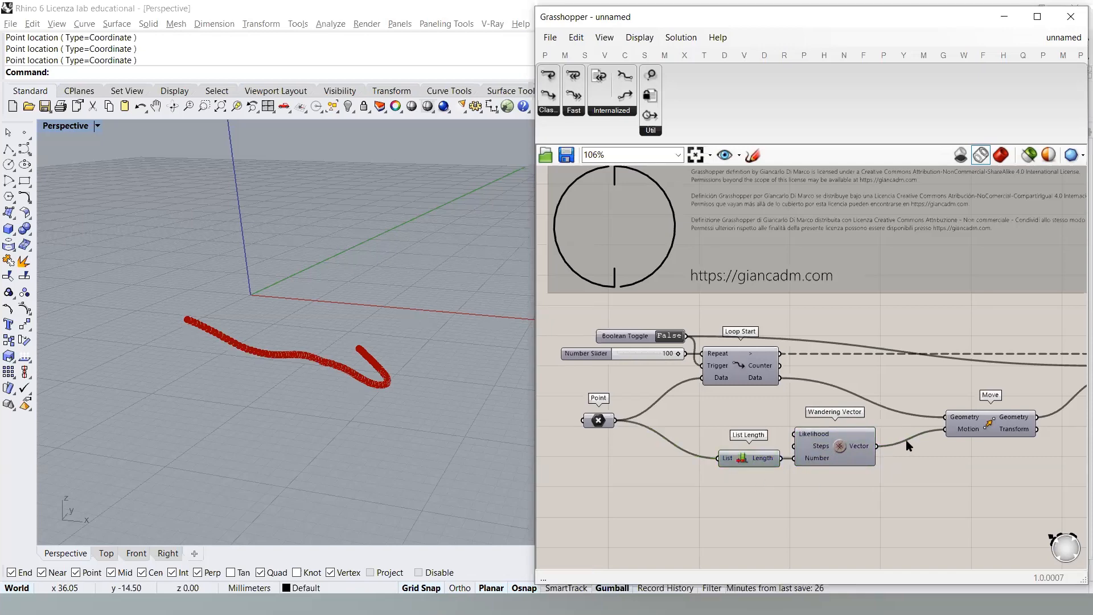
{"action": "right_click_drag", "start_coordinate": [931, 439], "coordinate": [835, 415]}
{"action": "right_click_drag", "start_coordinate": [340, 369], "coordinate": [347, 376]}
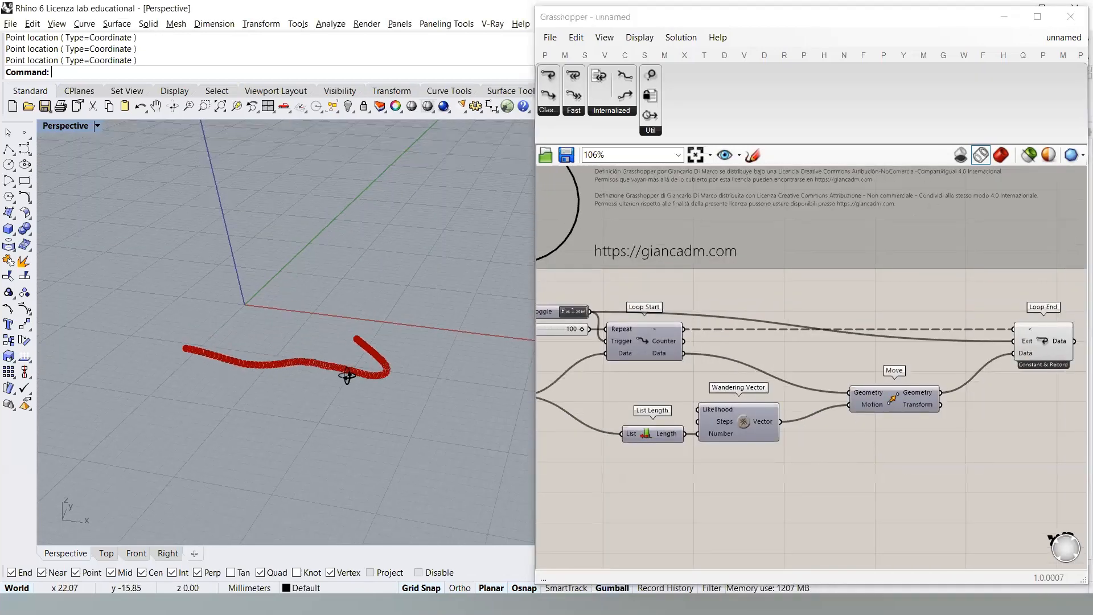
{"action": "left_click_drag", "start_coordinate": [906, 405], "coordinate": [854, 405]}
{"action": "left_click_drag", "start_coordinate": [812, 456], "coordinate": [622, 378]}
{"action": "left_click_drag", "start_coordinate": [767, 440], "coordinate": [835, 404]}
- Add a Panel beside Loop End and connect Loop End's Data output to it
{"action": "scroll", "coordinate": [835, 405], "scroll_direction": "up", "scroll_amount": 5}
{"action": "left_click", "coordinate": [828, 364]}
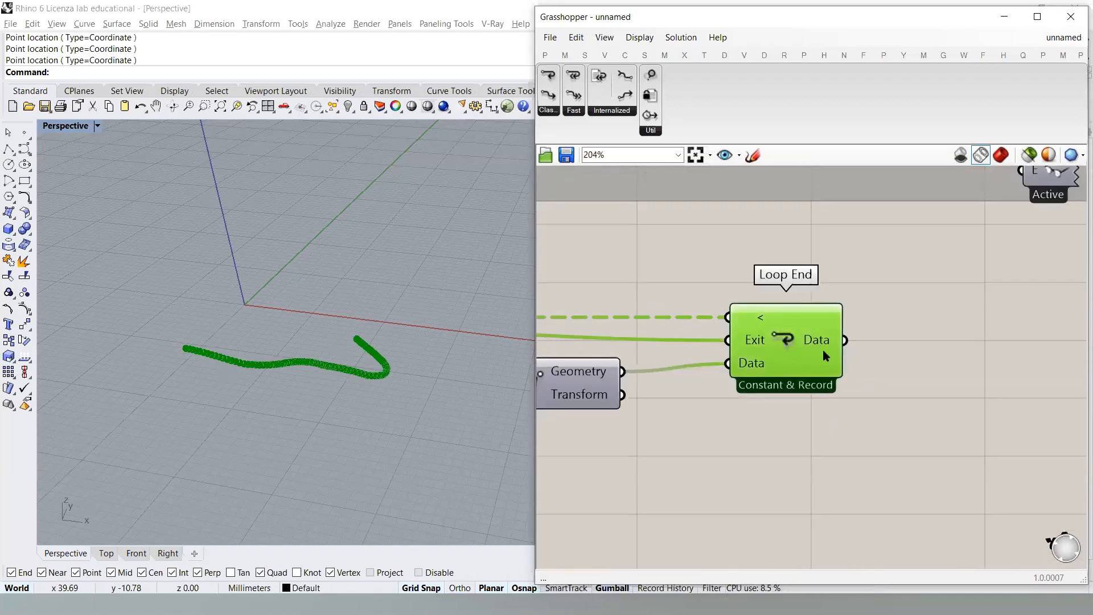
{"action": "right_click_drag", "start_coordinate": [835, 391], "coordinate": [782, 390]}
{"action": "left_click", "coordinate": [782, 390]}
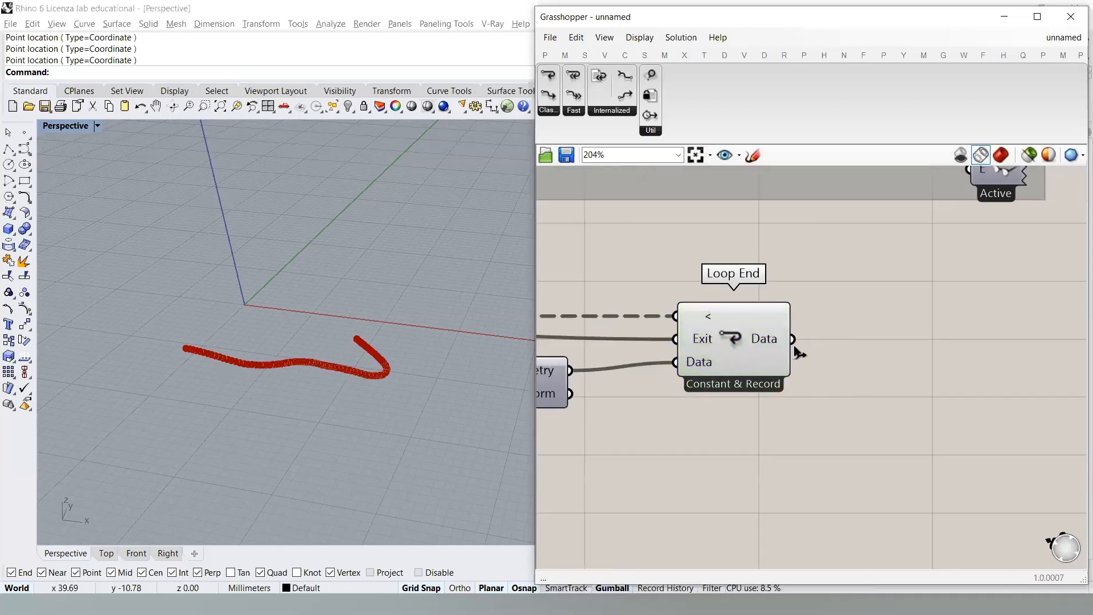
{"action": "right_click_drag", "start_coordinate": [800, 353], "coordinate": [665, 332]}
{"action": "double_click", "coordinate": [846, 364]}
{"action": "type", "text": "Panel"}
{"action": "key", "text": "Return"}
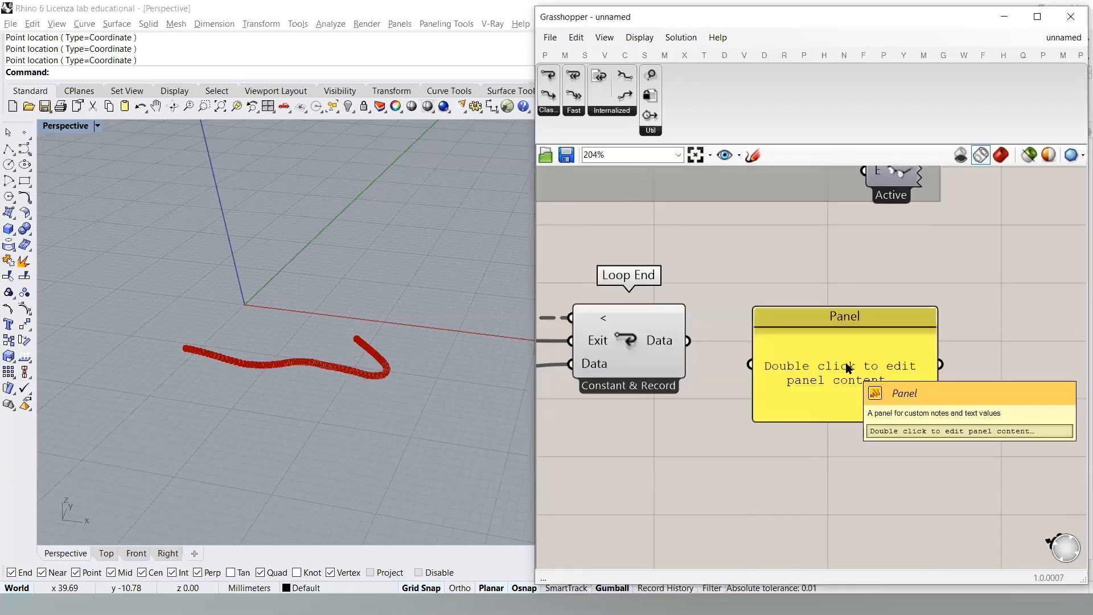
{"action": "left_click_drag", "start_coordinate": [688, 340], "coordinate": [751, 365]}
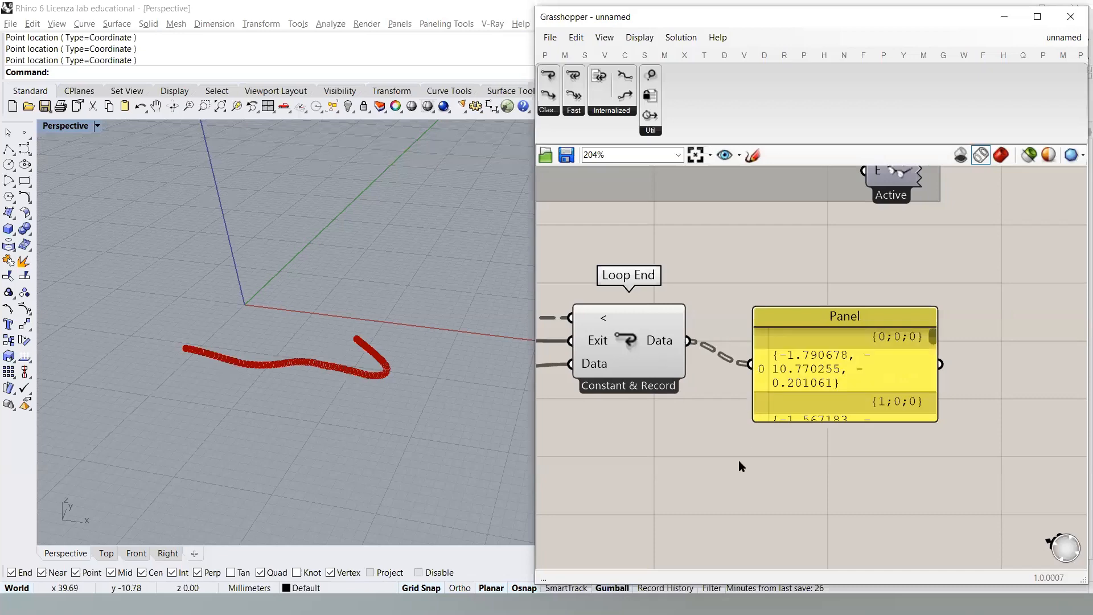
- Enlarge the Panel to show several recorded branches and shift it slightly up beside Loop End
{"action": "right_click_drag", "start_coordinate": [857, 428], "coordinate": [783, 331]}
{"action": "left_click_drag", "start_coordinate": [861, 322], "coordinate": [1009, 505]}
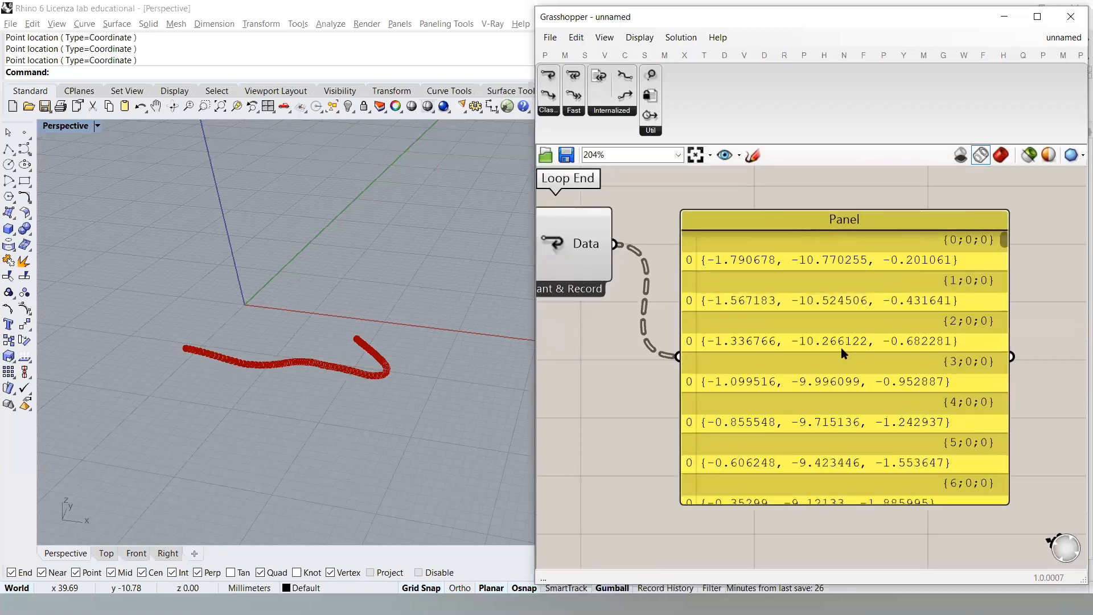
{"action": "right_click_drag", "start_coordinate": [683, 259], "coordinate": [720, 296]}
{"action": "left_click_drag", "start_coordinate": [781, 290], "coordinate": [785, 265]}
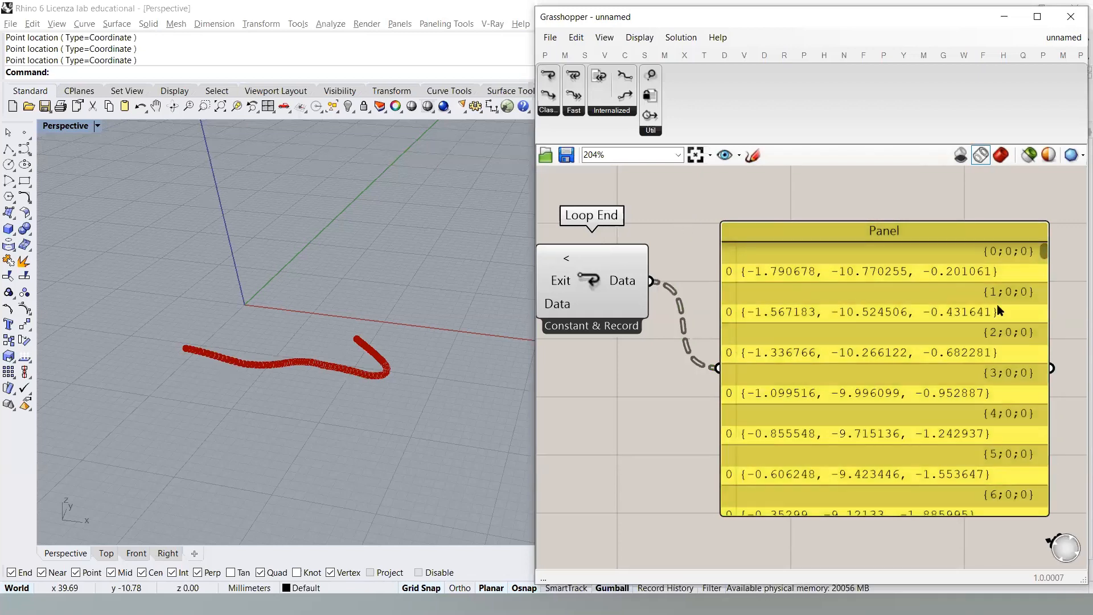
- Examine the branch structure of the recorded points in the Panel against the point trail in Perspective
{"action": "right_click_drag", "start_coordinate": [825, 324], "coordinate": [873, 329]}
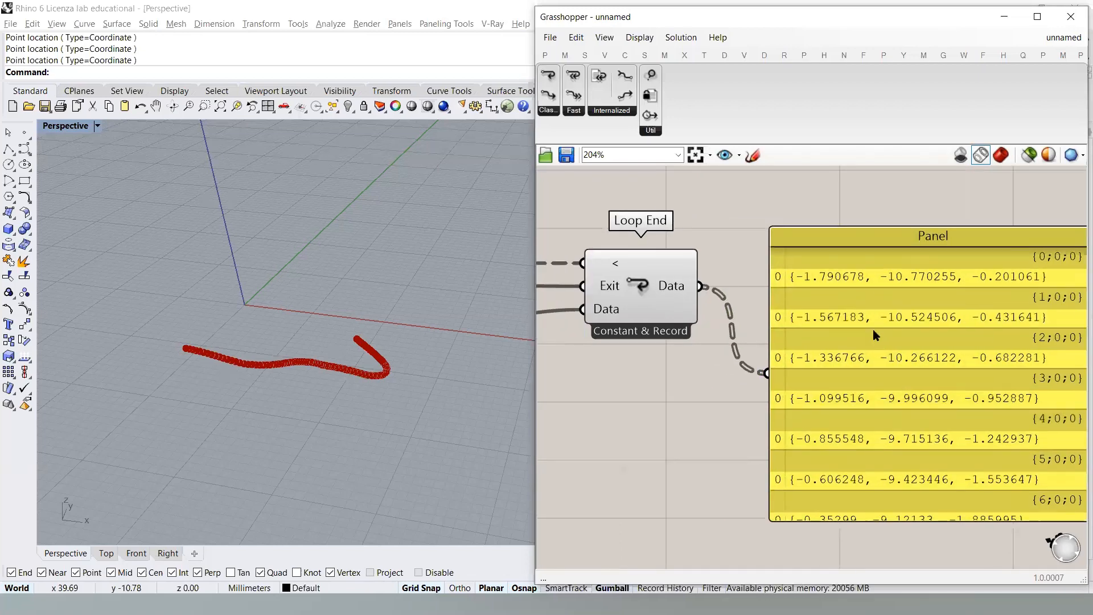
{"action": "scroll", "coordinate": [877, 328], "scroll_direction": "down", "scroll_amount": 1}
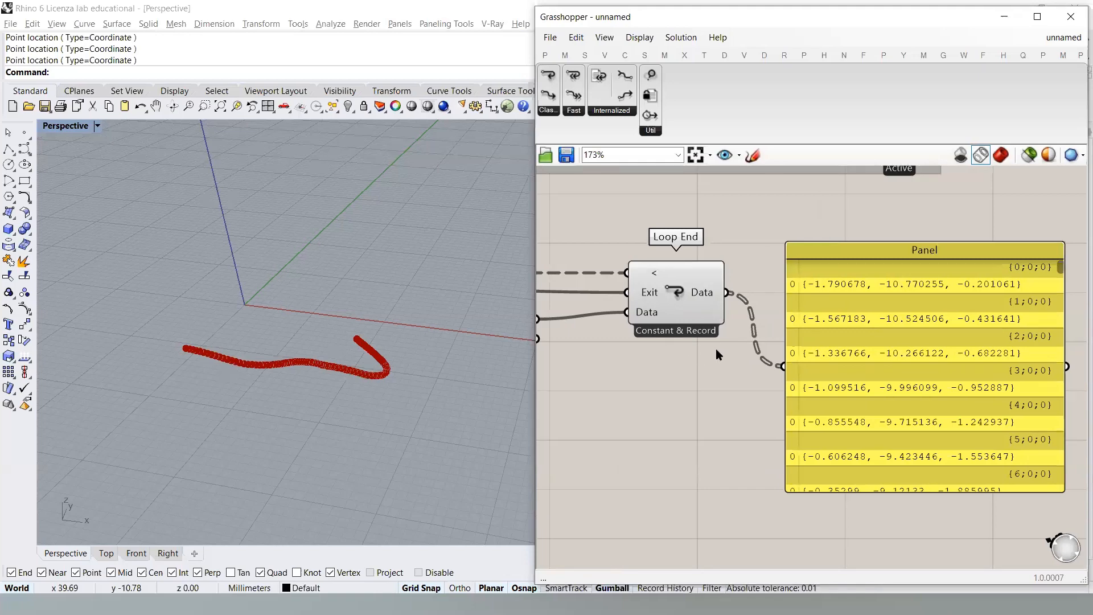
{"action": "right_click_drag", "start_coordinate": [695, 359], "coordinate": [828, 364]}
{"action": "scroll", "coordinate": [828, 365], "scroll_direction": "down", "scroll_amount": 3}
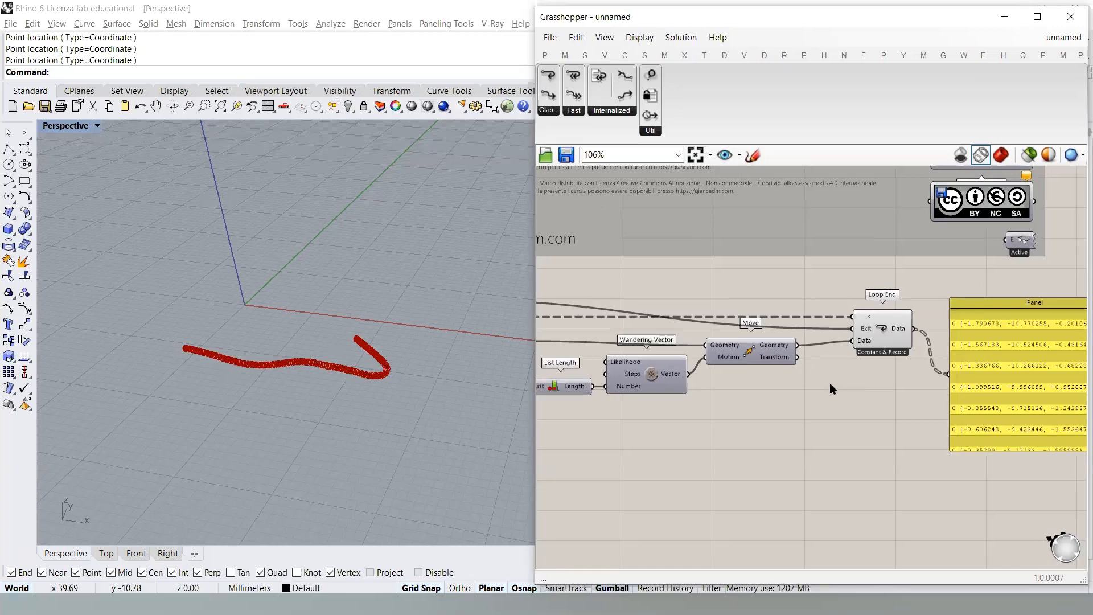
{"action": "right_click_drag", "start_coordinate": [859, 382], "coordinate": [756, 374]}
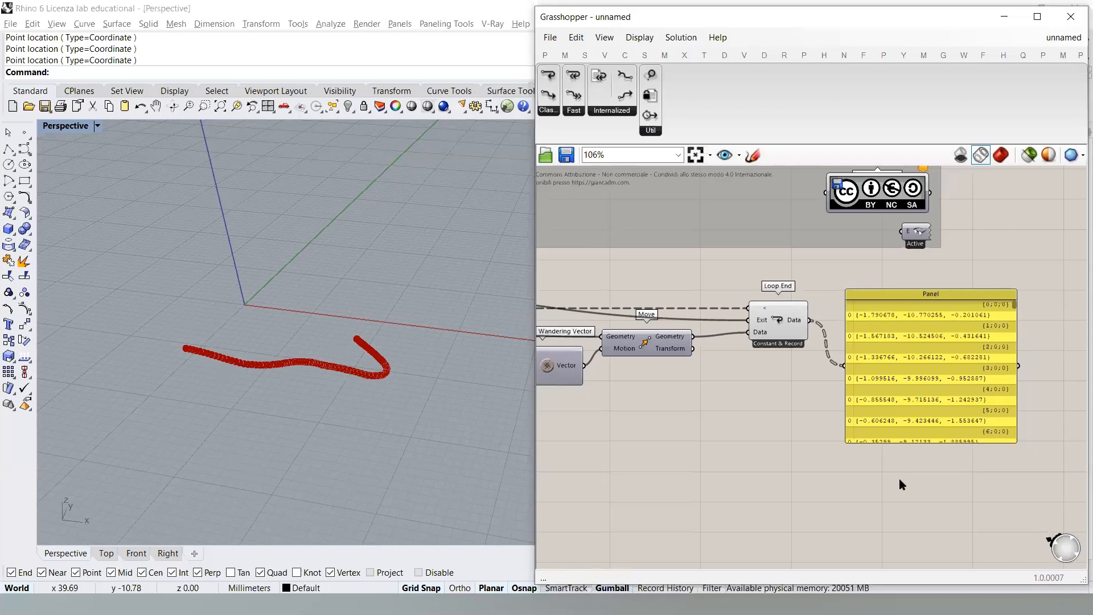
{"action": "right_click_drag", "start_coordinate": [313, 349], "coordinate": [227, 375]}
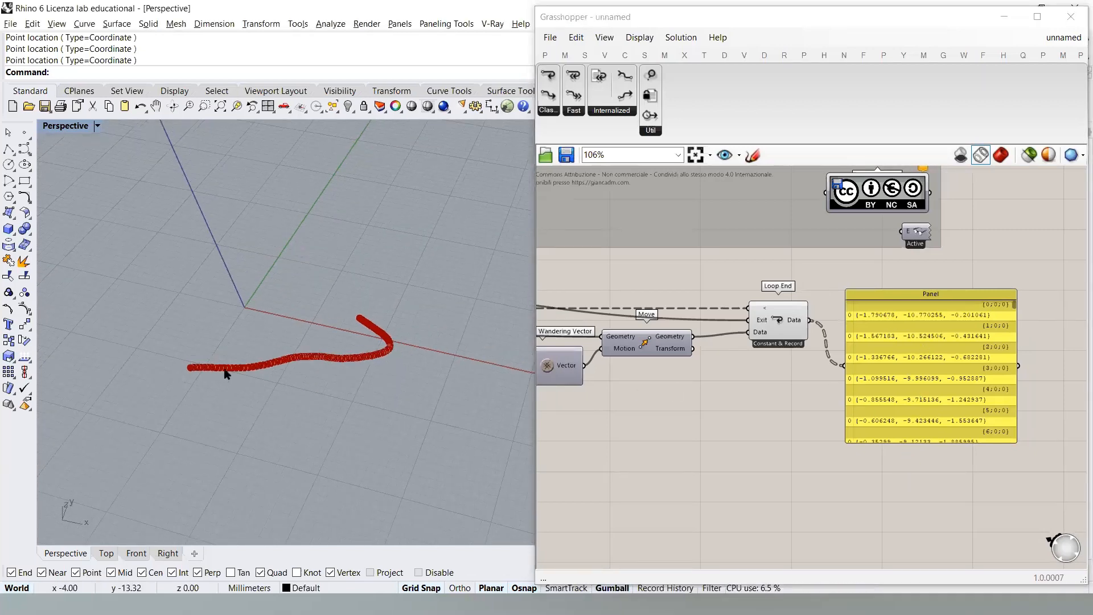
{"action": "right_click_drag", "start_coordinate": [365, 383], "coordinate": [383, 333]}
- Shift the Panel away from Loop End and insert a Flatten Tree component between Loop End's Data output and the Panel
{"action": "right_click_drag", "start_coordinate": [833, 390], "coordinate": [644, 378]}
{"action": "left_click_drag", "start_coordinate": [719, 360], "coordinate": [859, 361]}
{"action": "double_click", "coordinate": [669, 367]}
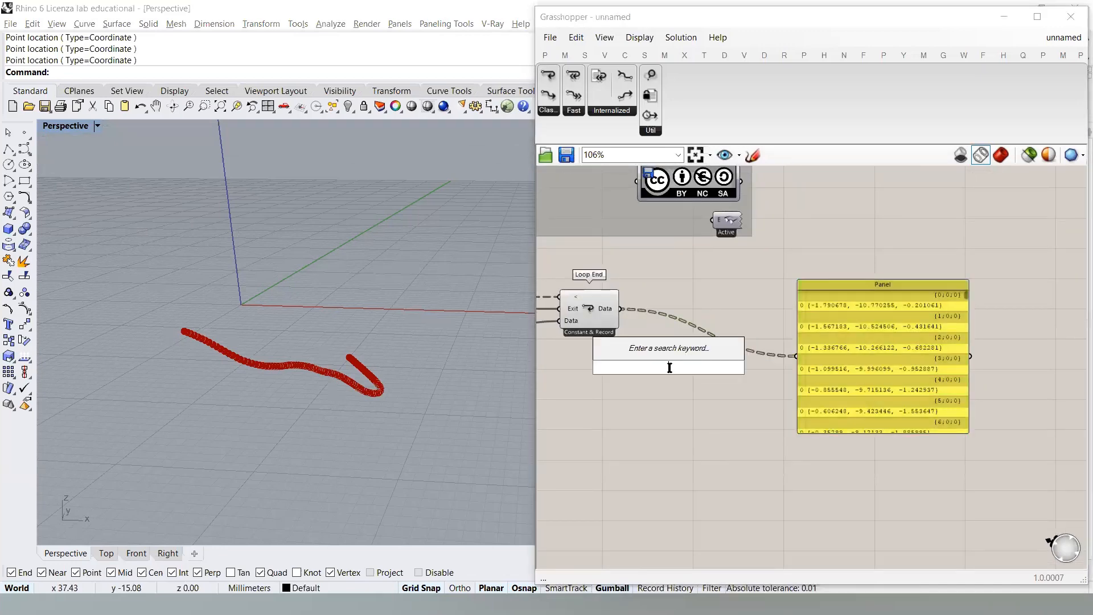
{"action": "type", "text": "flatten"}
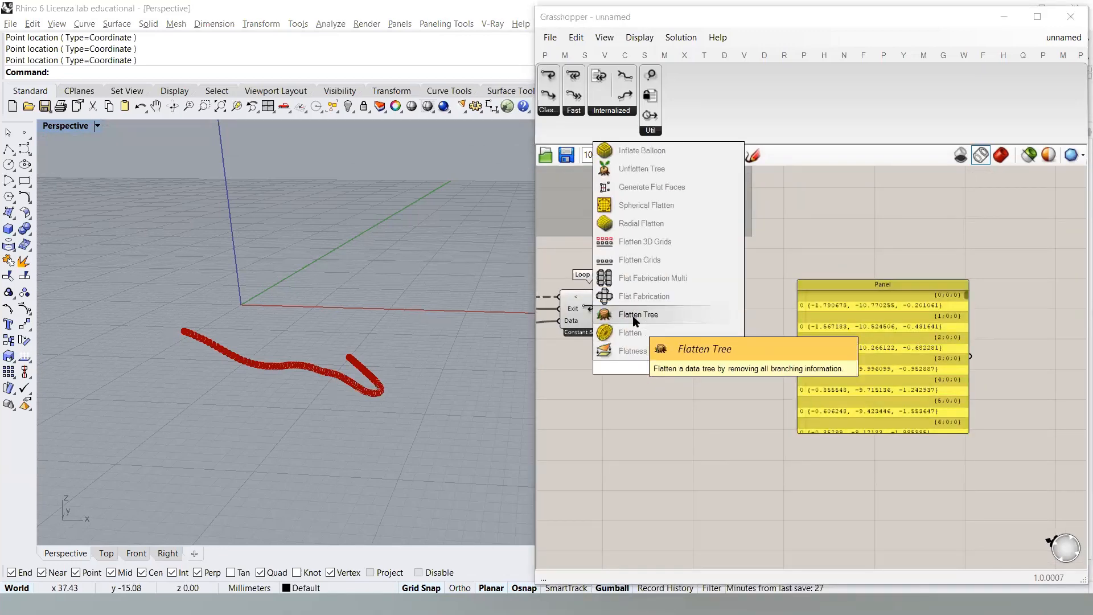
{"action": "left_click", "coordinate": [634, 313]}
{"action": "left_click_drag", "start_coordinate": [621, 308], "coordinate": [796, 357]}
{"action": "left_click_drag", "start_coordinate": [667, 368], "coordinate": [676, 357]}
{"action": "left_click", "coordinate": [686, 383]}
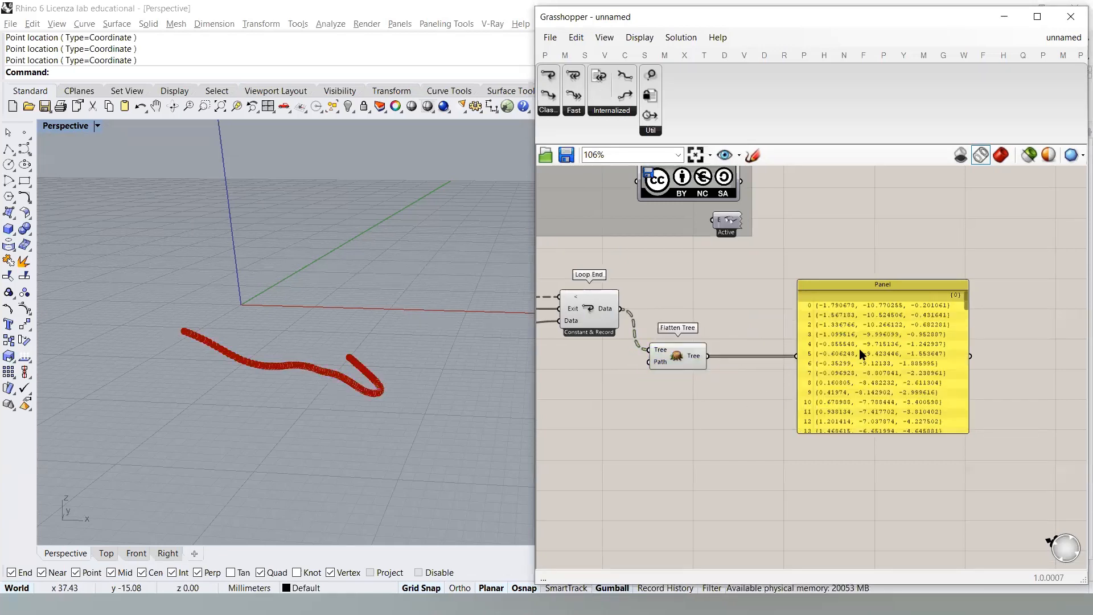
- Add a PolyLine component with Flatten Tree's output as its Vertices, and delete the Panel
{"action": "double_click", "coordinate": [732, 386]}
{"action": "type", "text": "polyli"}
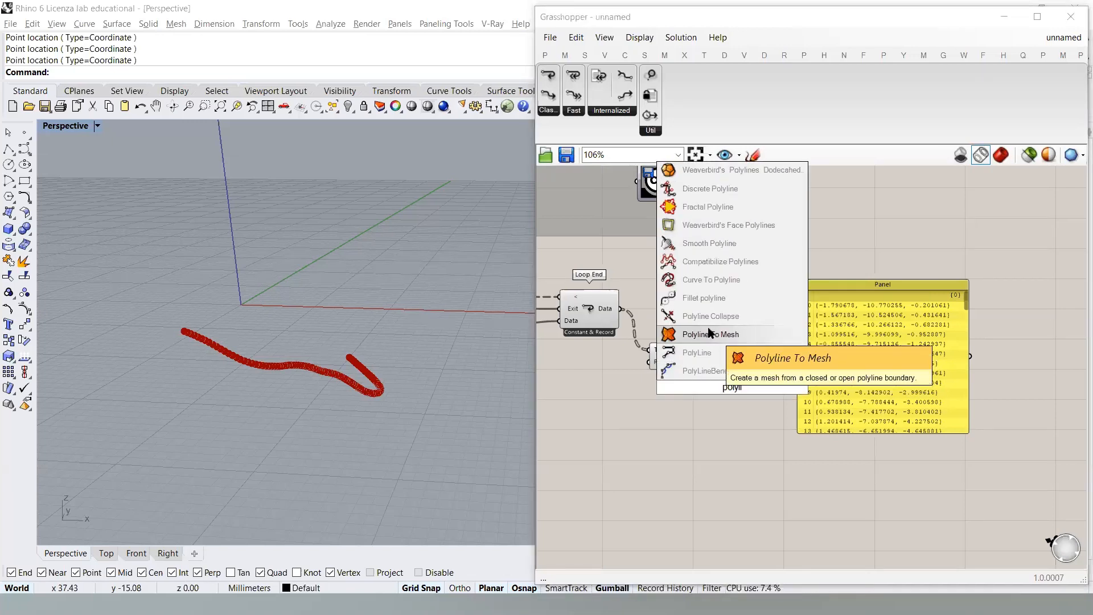
{"action": "left_click", "coordinate": [701, 353]}
{"action": "left_click", "coordinate": [808, 411]}
{"action": "key", "text": "ctrl+z"}
{"action": "left_click", "coordinate": [712, 433]}
{"action": "left_click_drag", "start_coordinate": [708, 357], "coordinate": [752, 401]}
{"action": "left_click", "coordinate": [847, 361]}
{"action": "key", "text": "Delete"}
- Hide the preview of Loop End and Flatten Tree, and line up Flatten Tree and PolyLine beside Loop End
{"action": "left_click_drag", "start_coordinate": [674, 287], "coordinate": [584, 376]}
{"action": "left_click", "coordinate": [623, 460]}
{"action": "left_click_drag", "start_coordinate": [678, 368], "coordinate": [666, 326]}
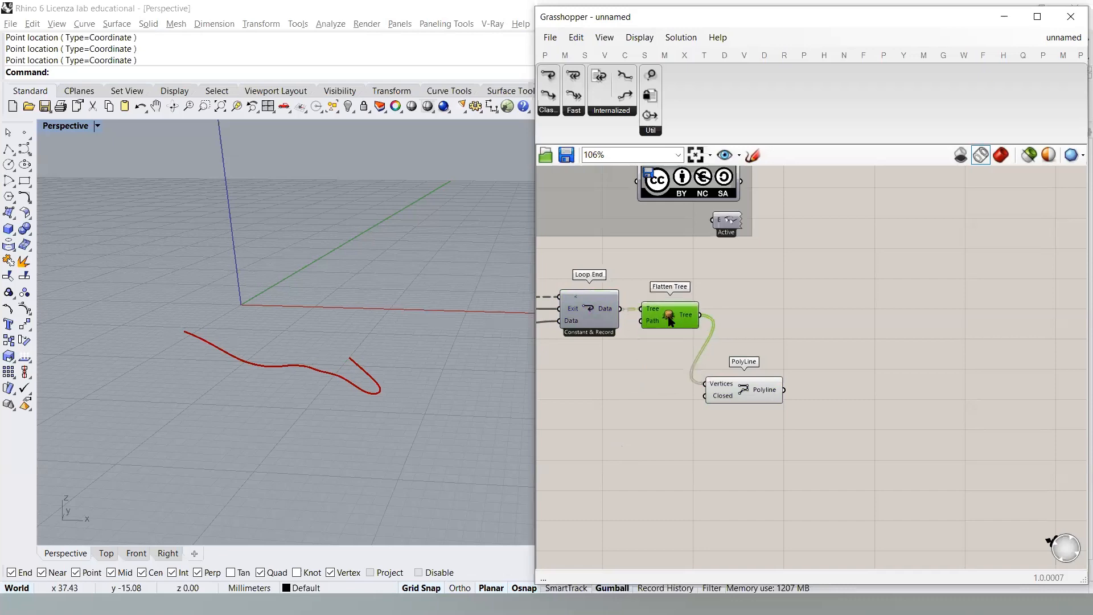
{"action": "left_click_drag", "start_coordinate": [735, 394], "coordinate": [746, 325]}
{"action": "left_click", "coordinate": [640, 366]}
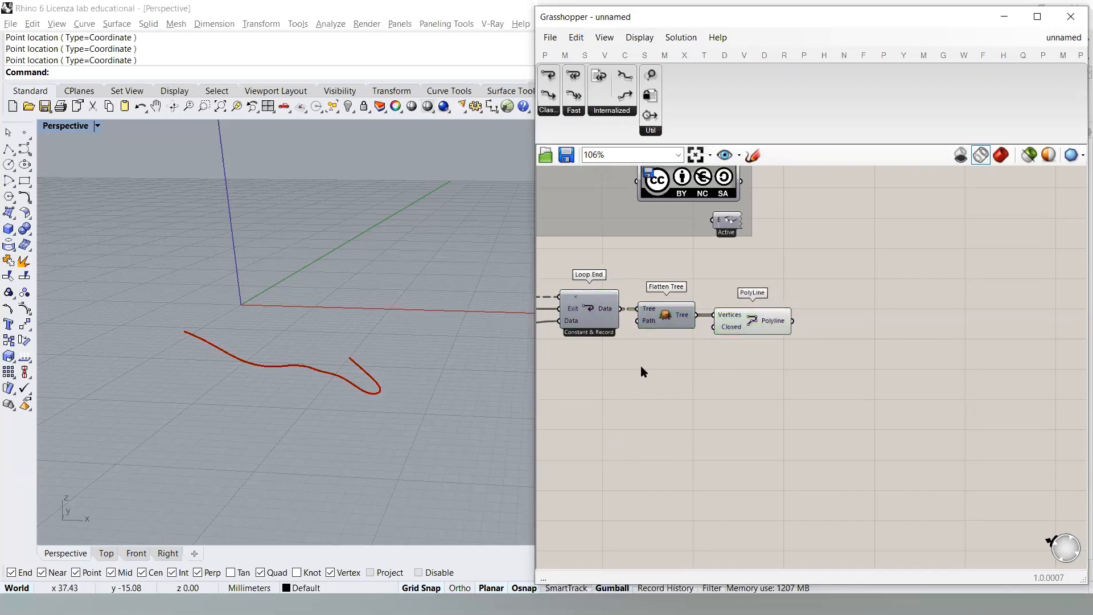
- Move the Point component closer to Loop Start and List Length
{"action": "right_click_drag", "start_coordinate": [641, 367], "coordinate": [781, 352]}
{"action": "right_click_drag", "start_coordinate": [353, 347], "coordinate": [380, 322]}
{"action": "right_click_drag", "start_coordinate": [694, 380], "coordinate": [776, 374]}
{"action": "scroll", "coordinate": [701, 356], "scroll_direction": "up", "scroll_amount": 5}
{"action": "right_click_drag", "start_coordinate": [359, 393], "coordinate": [255, 357]}
{"action": "right_click_drag", "start_coordinate": [762, 398], "coordinate": [723, 411], "text": "shift"}
{"action": "scroll", "coordinate": [556, 323], "scroll_direction": "down", "scroll_amount": 4}
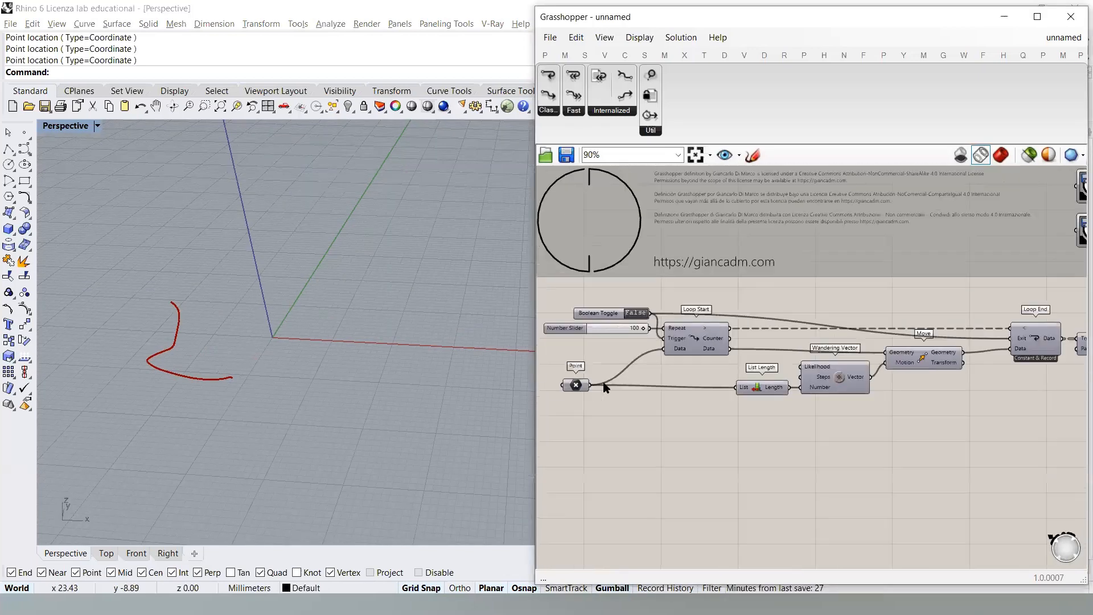
{"action": "left_click_drag", "start_coordinate": [577, 387], "coordinate": [634, 391]}
{"action": "left_click", "coordinate": [667, 431]}
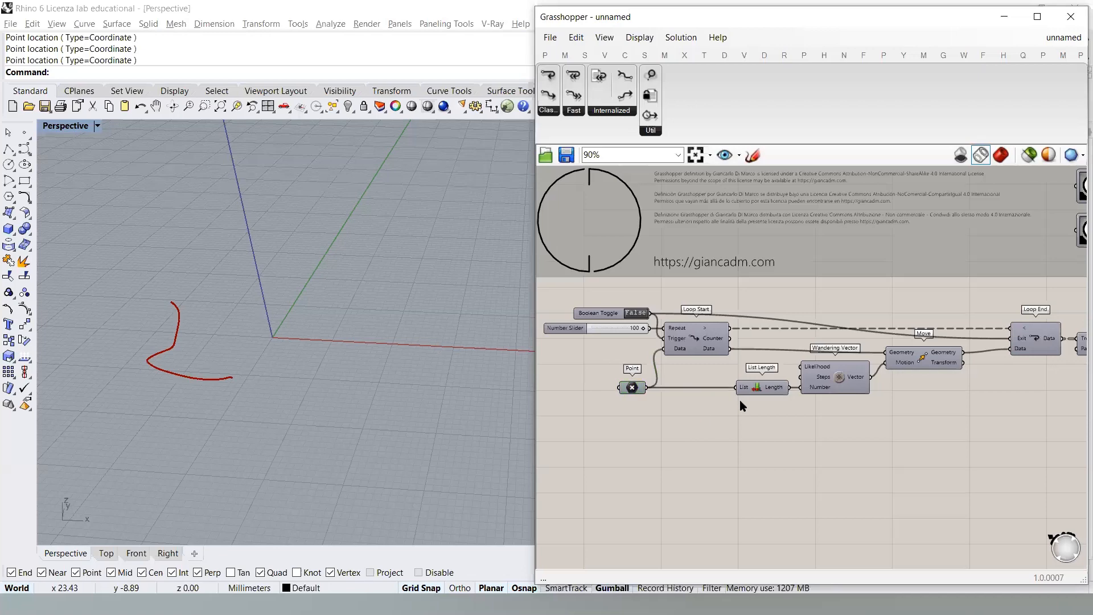
- Nudge the Move component up slightly so its Geometry wires run straight between Loop Start and Loop End
{"action": "right_click_drag", "start_coordinate": [262, 413], "coordinate": [328, 350]}
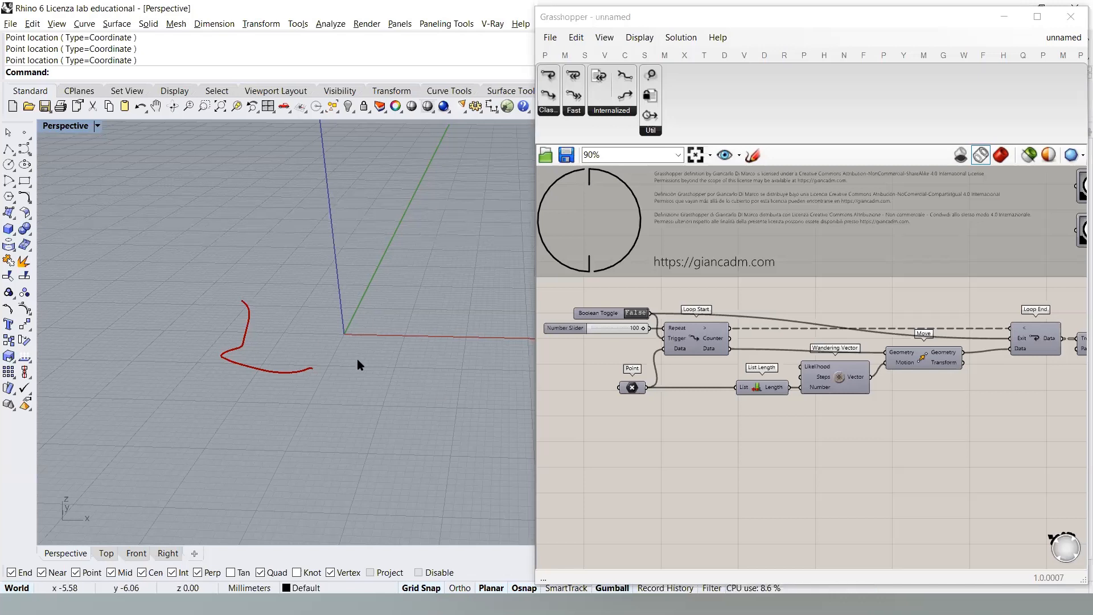
{"action": "left_click", "coordinate": [757, 438]}
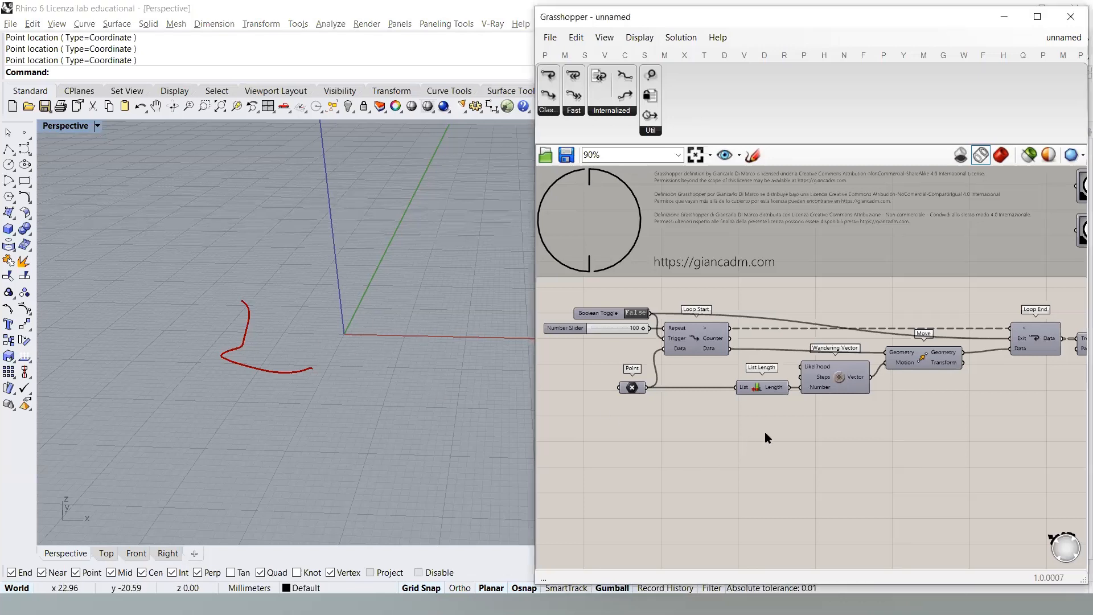
{"action": "left_click_drag", "start_coordinate": [923, 356], "coordinate": [923, 352]}
{"action": "left_click", "coordinate": [874, 393]}
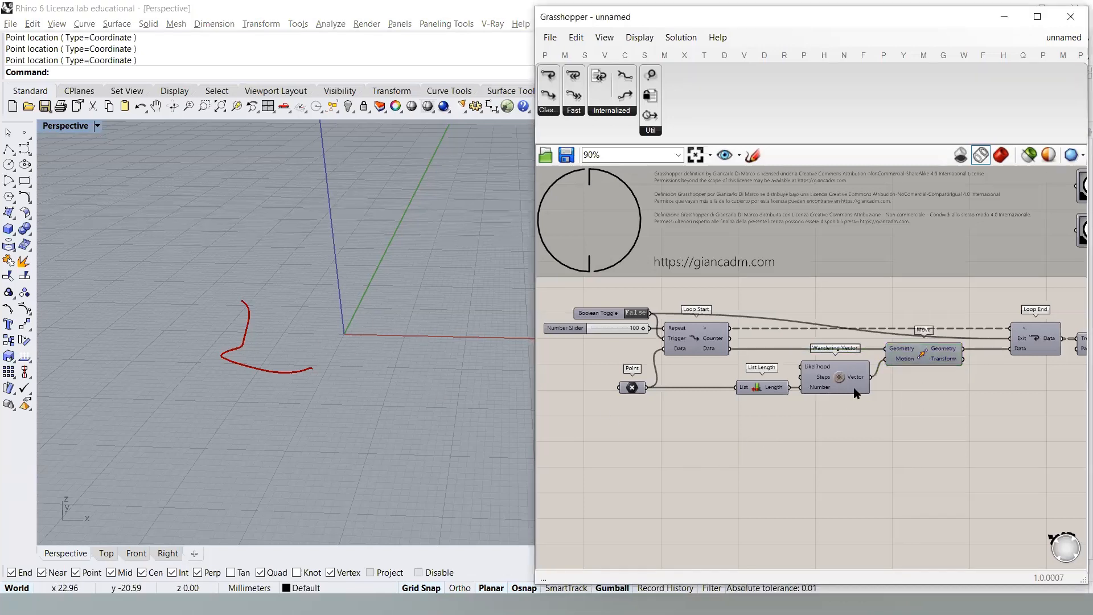
{"action": "right_click_drag", "start_coordinate": [960, 397], "coordinate": [848, 396]}
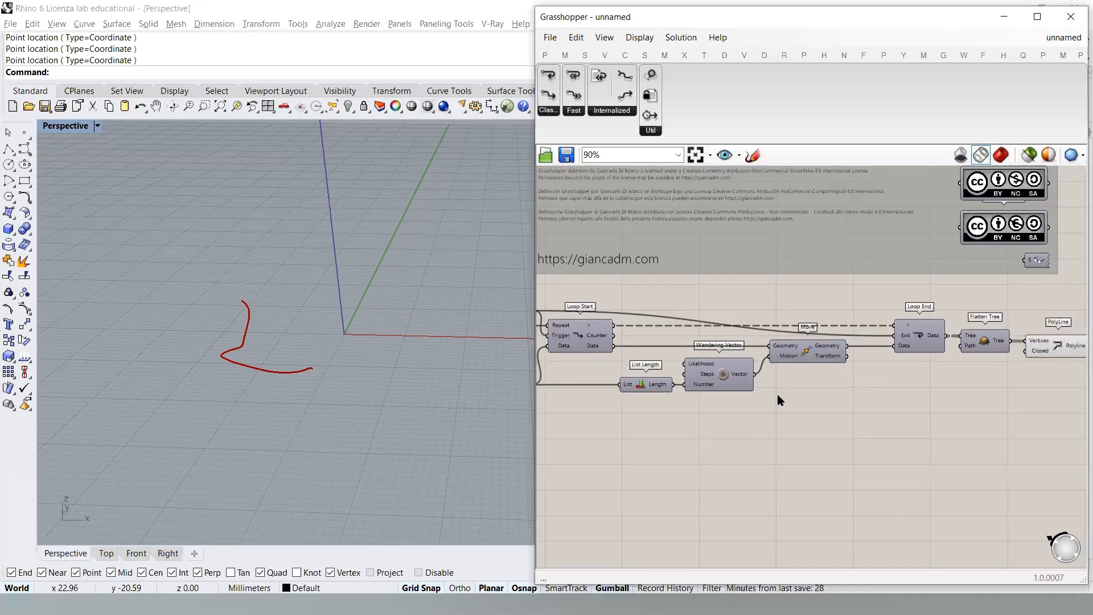
- Set multiple points in the Point component, picking two locations in Perspective on opposite sides of the origin
{"action": "right_click_drag", "start_coordinate": [415, 341], "coordinate": [434, 310]}
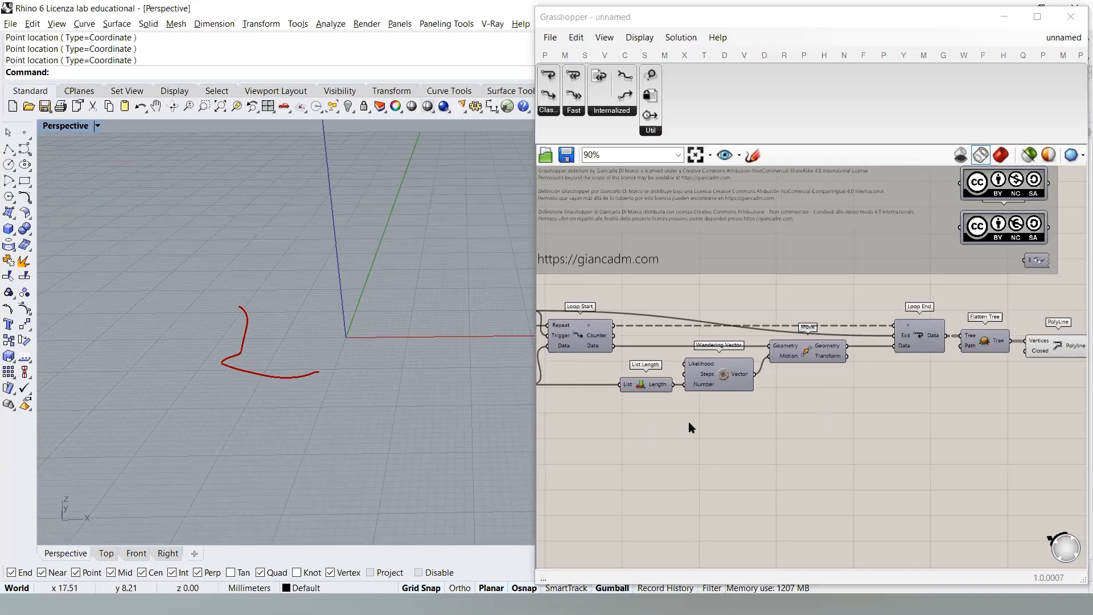
{"action": "scroll", "coordinate": [688, 421], "scroll_direction": "up", "scroll_amount": 6}
{"action": "right_click", "coordinate": [731, 392]}
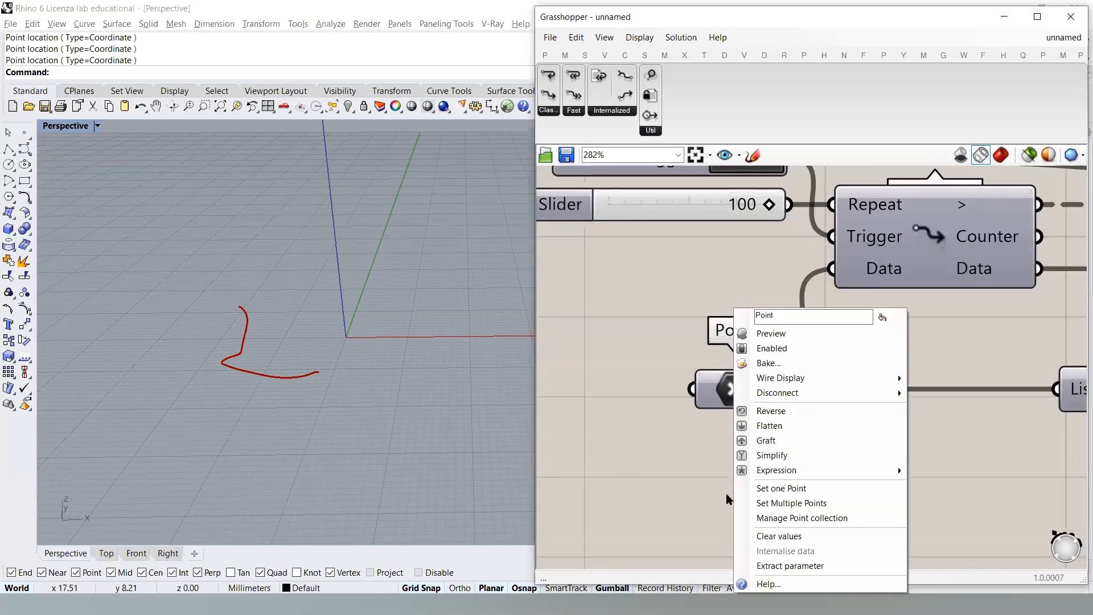
{"action": "left_click", "coordinate": [761, 502]}
{"action": "left_click", "coordinate": [264, 322]}
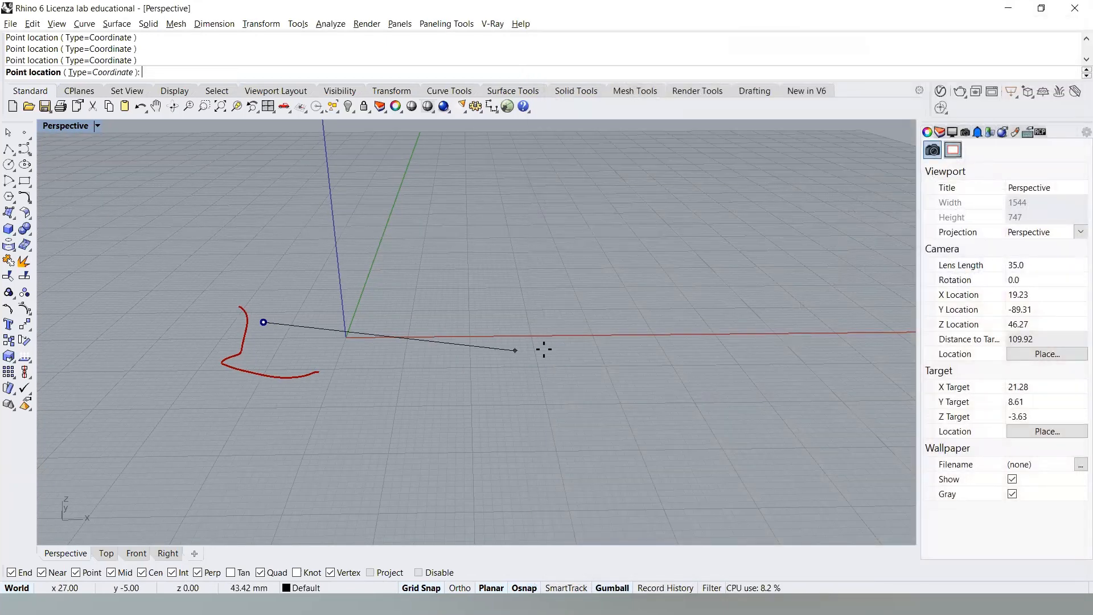
{"action": "left_click", "coordinate": [519, 336]}
{"action": "key", "text": "Return"}
- Check Loop End's data tree, move Flatten Tree aside, and connect Loop End's Data directly to PolyLine's Vertices
{"action": "right_click_drag", "start_coordinate": [415, 416], "coordinate": [398, 353]}
{"action": "right_click_drag", "start_coordinate": [724, 439], "coordinate": [596, 439]}
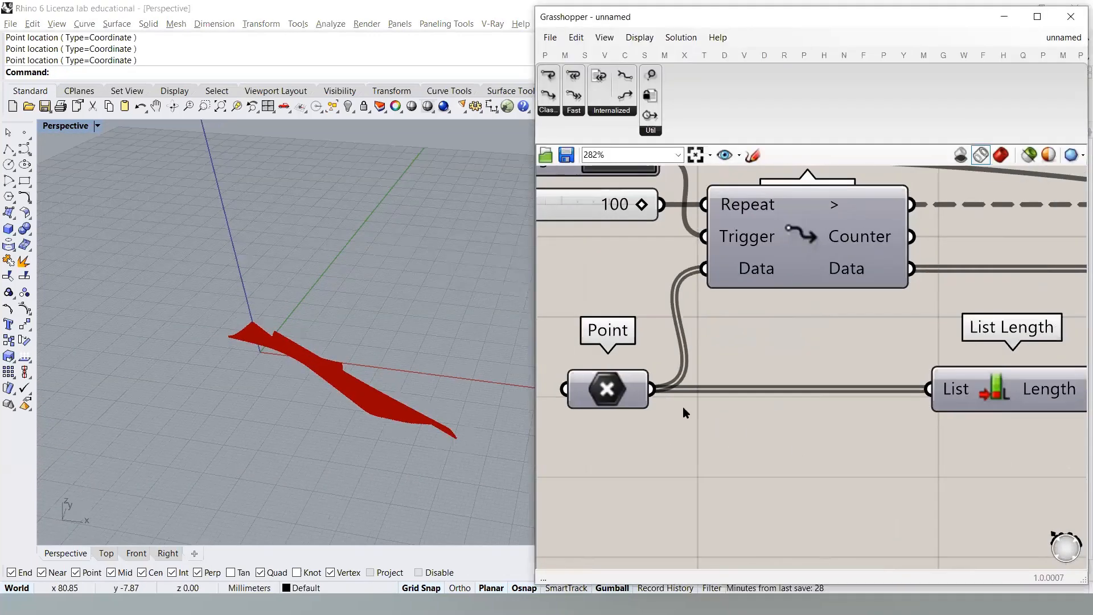
{"action": "scroll", "coordinate": [647, 394], "scroll_direction": "down", "scroll_amount": 2}
{"action": "right_click_drag", "start_coordinate": [979, 426], "coordinate": [693, 412]}
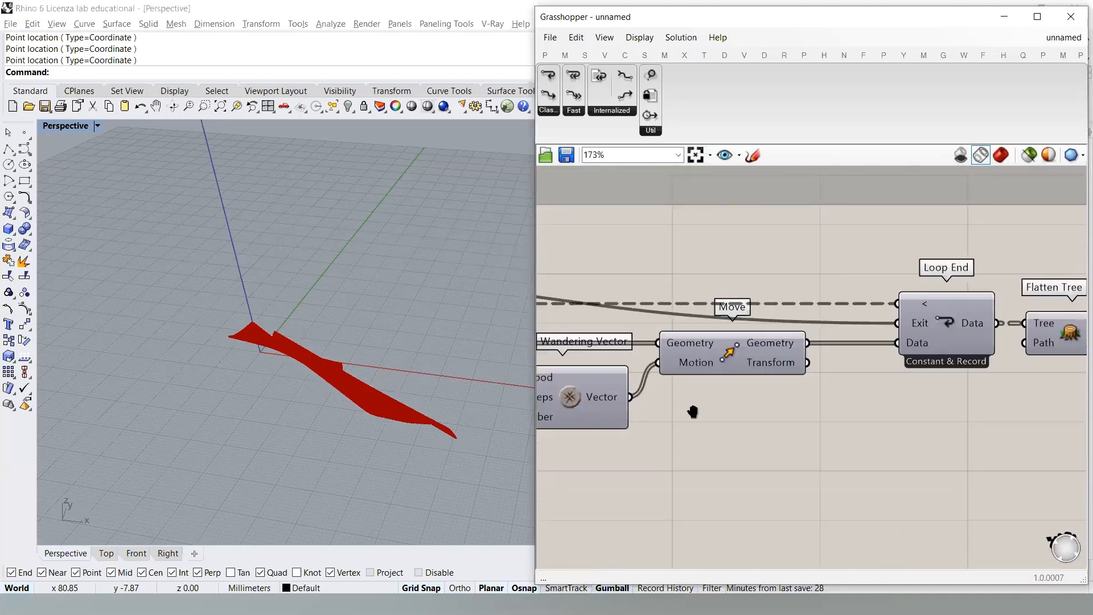
{"action": "right_click_drag", "start_coordinate": [957, 325], "coordinate": [713, 296]}
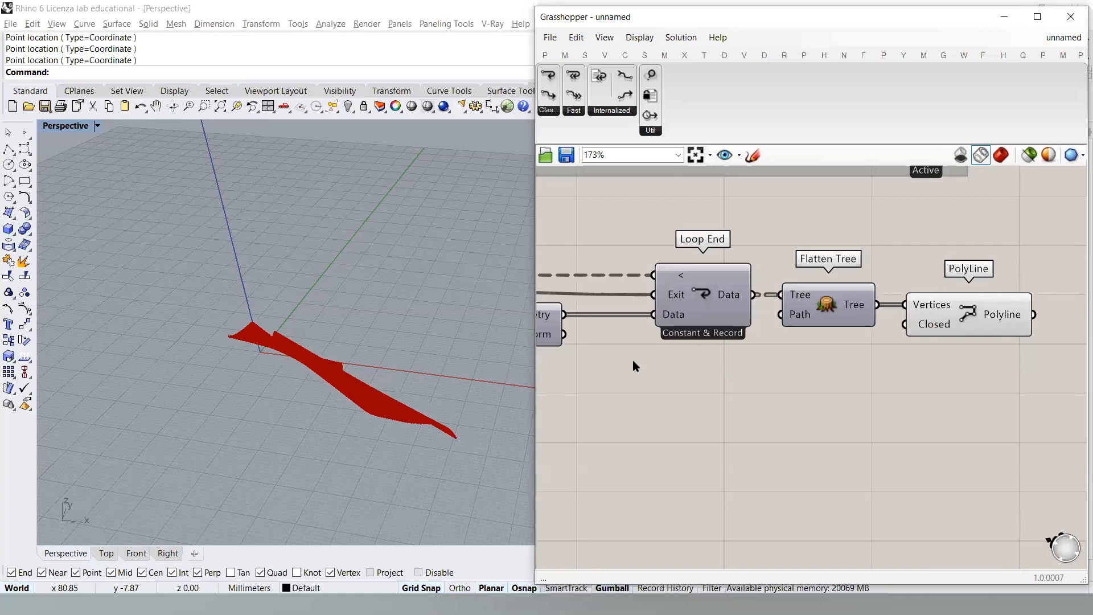
{"action": "mouse_move", "coordinate": [726, 297]}
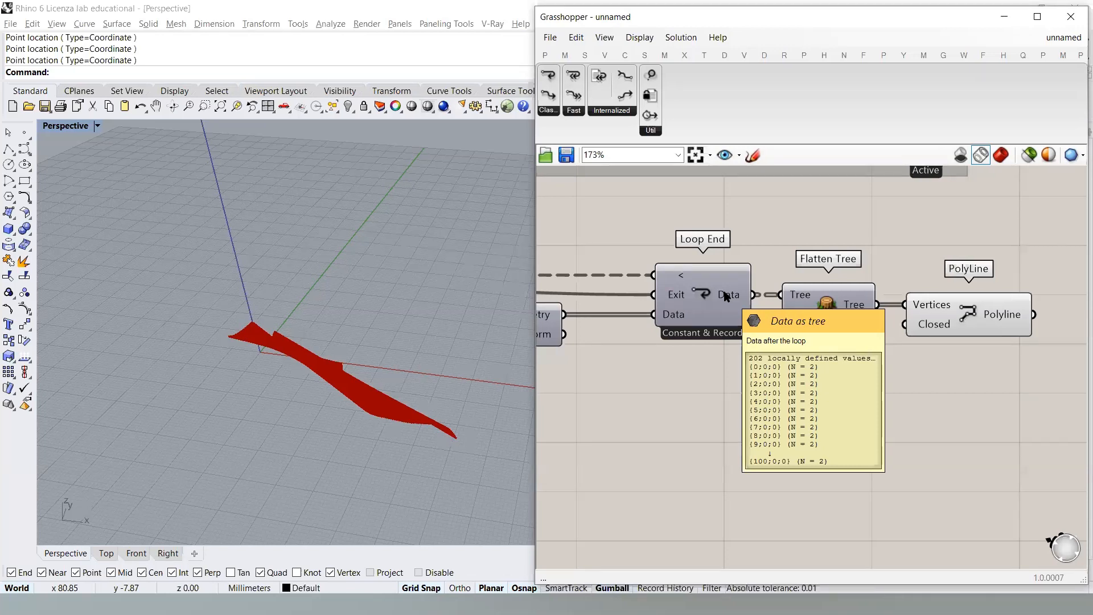
{"action": "left_click_drag", "start_coordinate": [827, 304], "coordinate": [840, 368]}
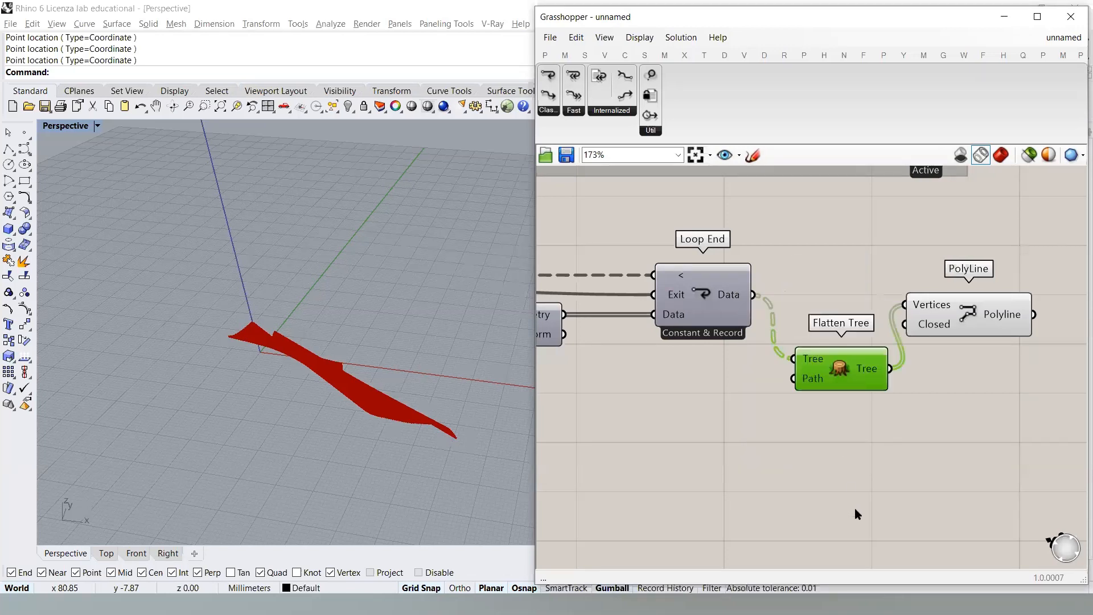
{"action": "left_click", "coordinate": [830, 263]}
{"action": "left_click_drag", "start_coordinate": [753, 294], "coordinate": [906, 305]}
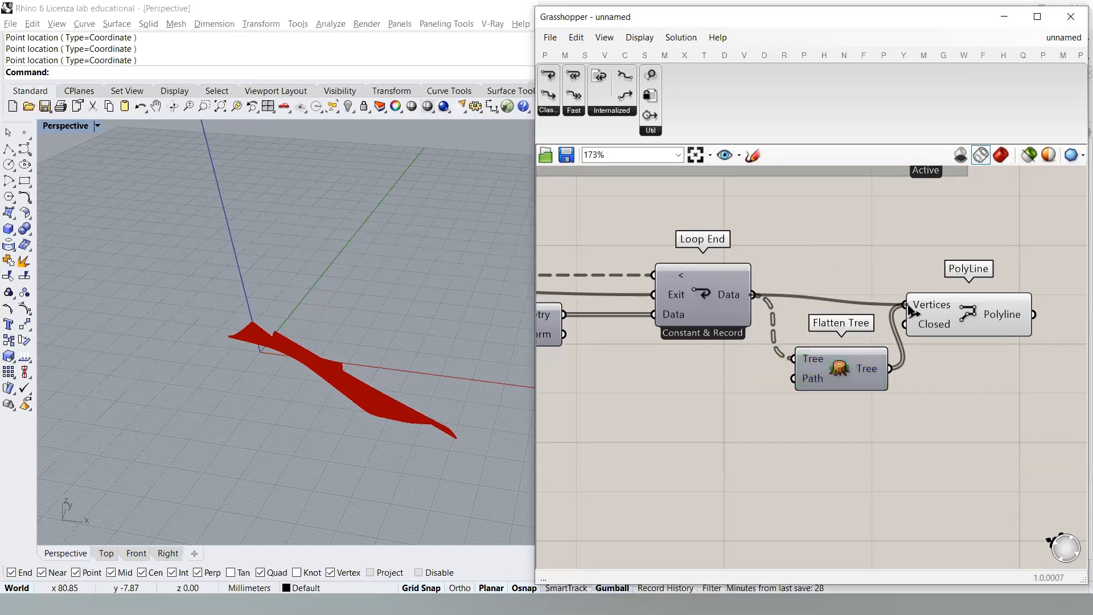
{"action": "left_click_drag", "start_coordinate": [969, 333], "coordinate": [957, 319]}
- Move PolyLine farther from Loop End and add a Flip Matrix component in the gap
{"action": "mouse_move", "coordinate": [349, 383]}
{"action": "right_mouse_down"}
{"action": "mouse_move", "coordinate": [416, 283]}
{"action": "mouse_move", "coordinate": [331, 372]}
{"action": "mouse_move", "coordinate": [366, 376]}
{"action": "mouse_move", "coordinate": [339, 395]}
{"action": "right_mouse_up"}
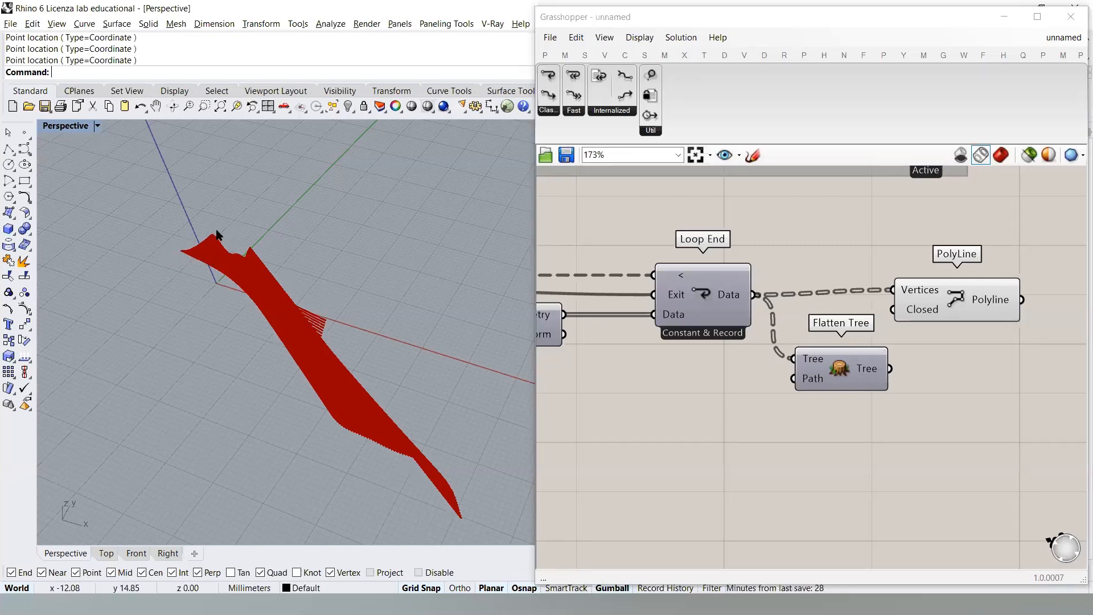
{"action": "right_click_drag", "start_coordinate": [265, 283], "coordinate": [128, 317]}
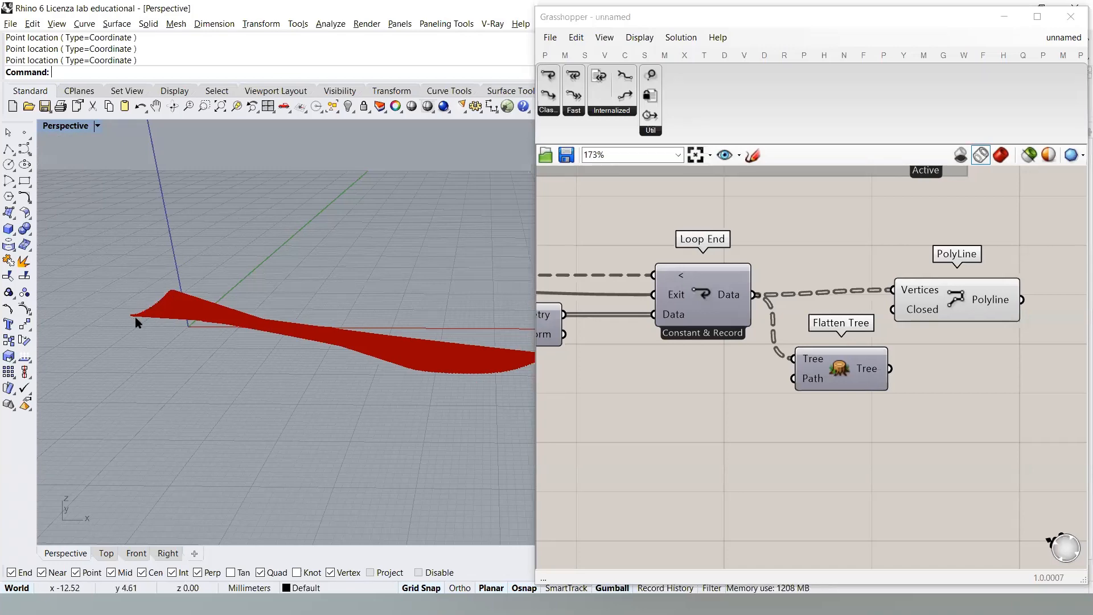
{"action": "right_click_drag", "start_coordinate": [145, 286], "coordinate": [263, 353]}
{"action": "right_click_drag", "start_coordinate": [879, 363], "coordinate": [762, 355]}
{"action": "left_click_drag", "start_coordinate": [835, 301], "coordinate": [934, 307]}
{"action": "double_click", "coordinate": [773, 257]}
{"action": "type", "text": "flip"}
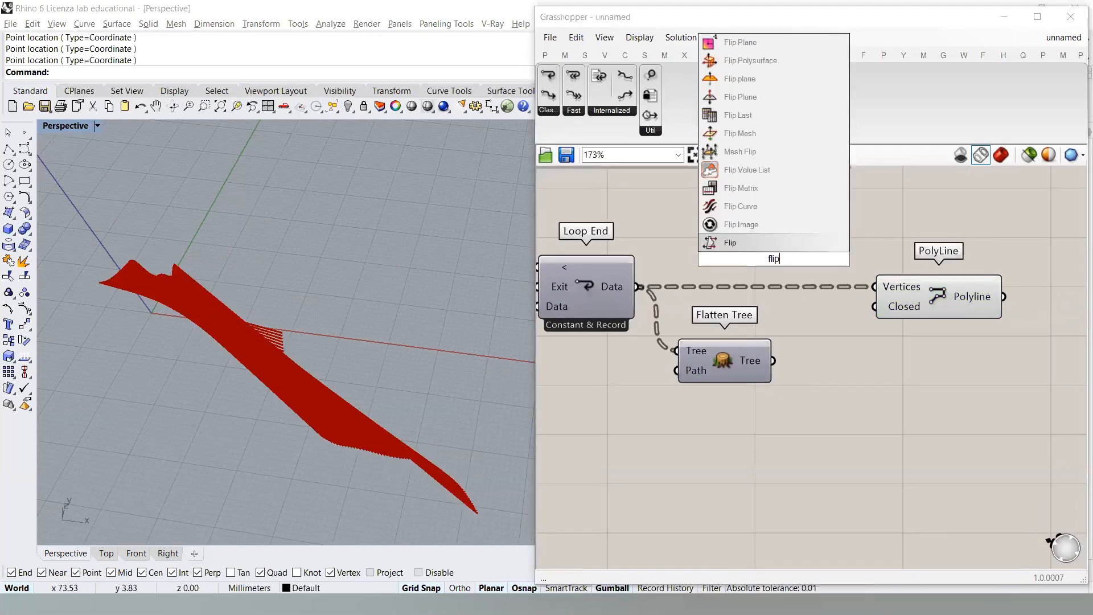
{"action": "left_click", "coordinate": [740, 206]}
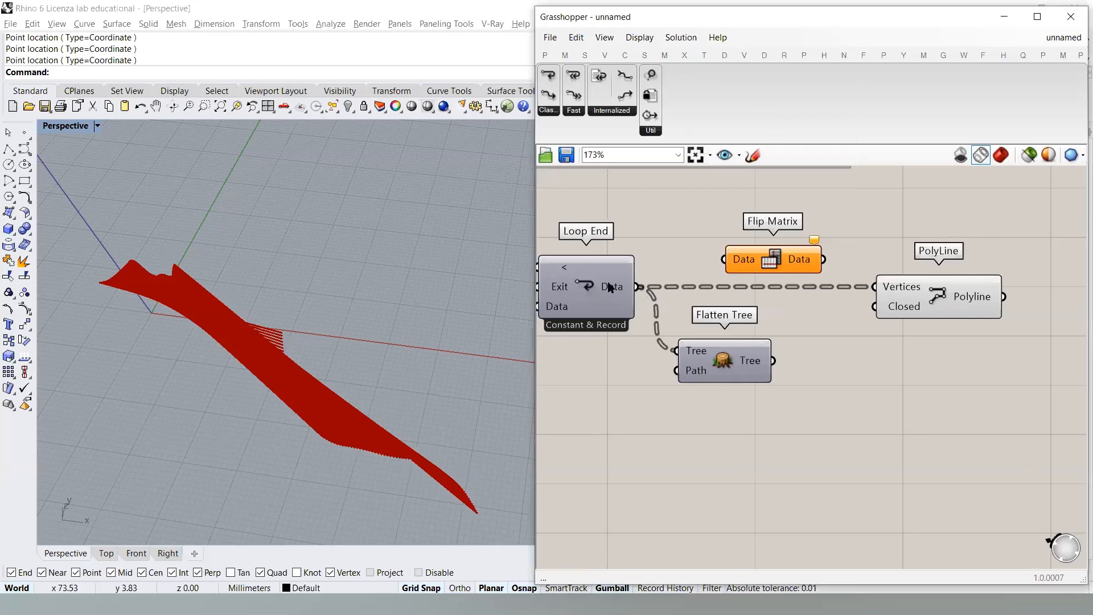
- Connect Loop End's Data to Flip Matrix and use the flipped data as PolyLine's only Vertices input
{"action": "mouse_move", "coordinate": [609, 286]}
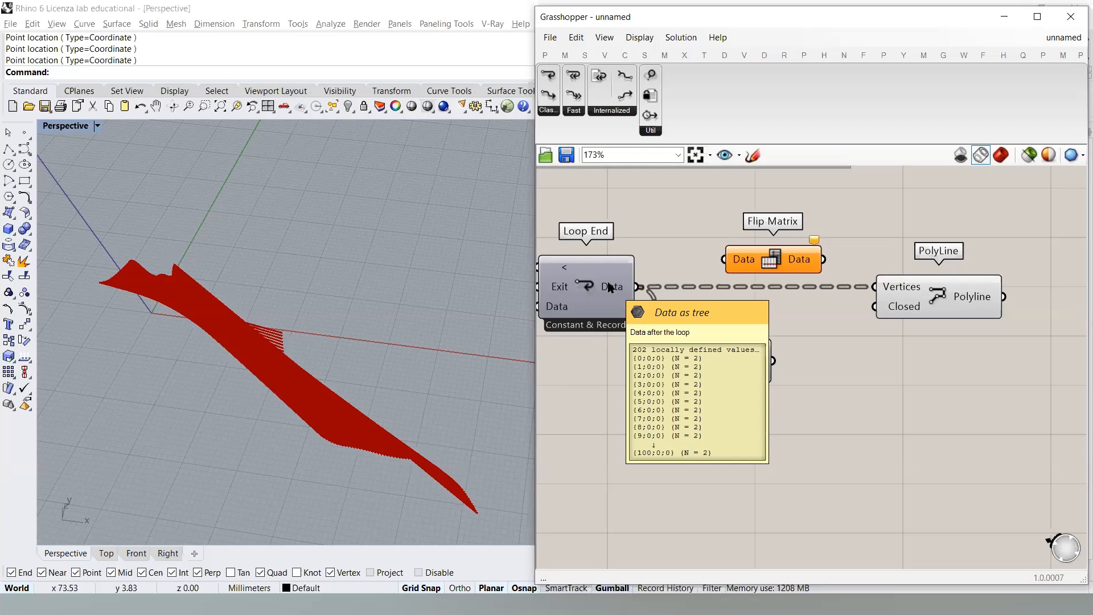
{"action": "left_click_drag", "start_coordinate": [637, 287], "coordinate": [718, 246]}
{"action": "left_click", "coordinate": [829, 238]}
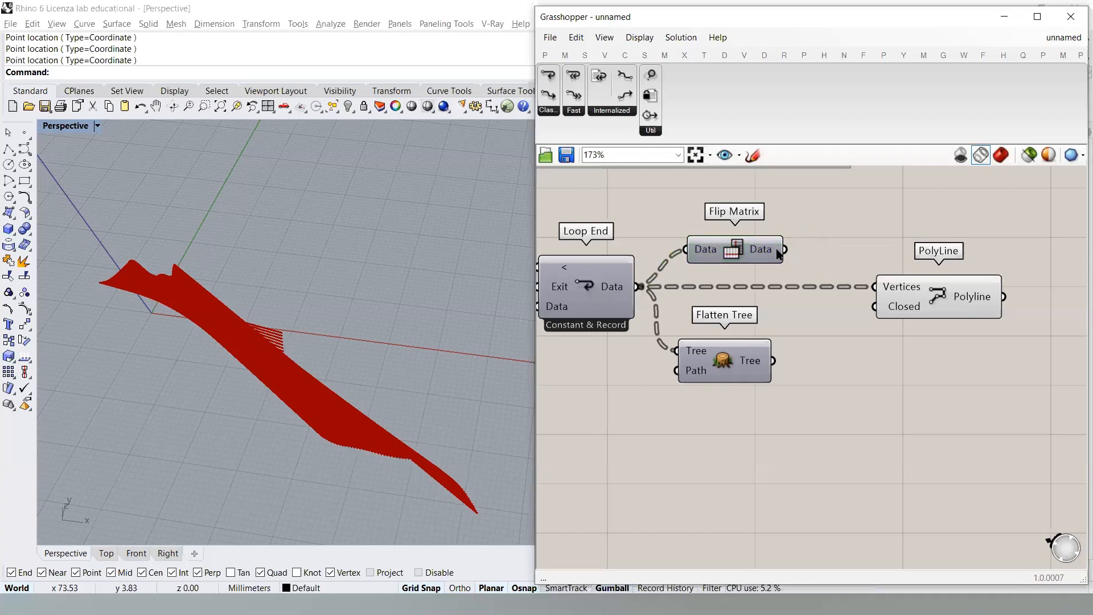
{"action": "mouse_move", "coordinate": [778, 254]}
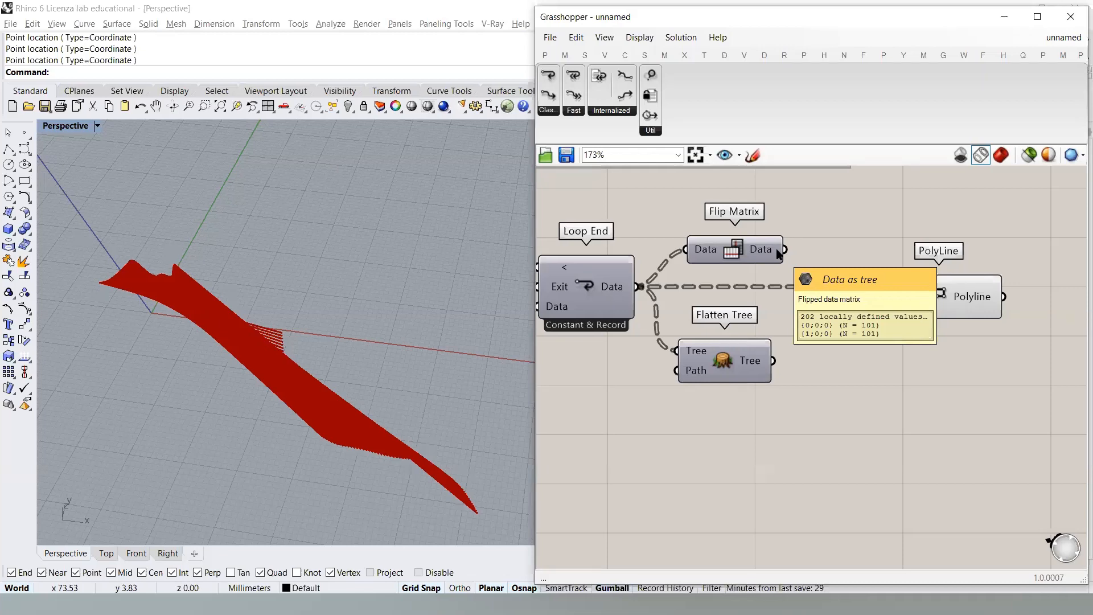
{"action": "left_click_drag", "start_coordinate": [783, 250], "coordinate": [880, 287]}
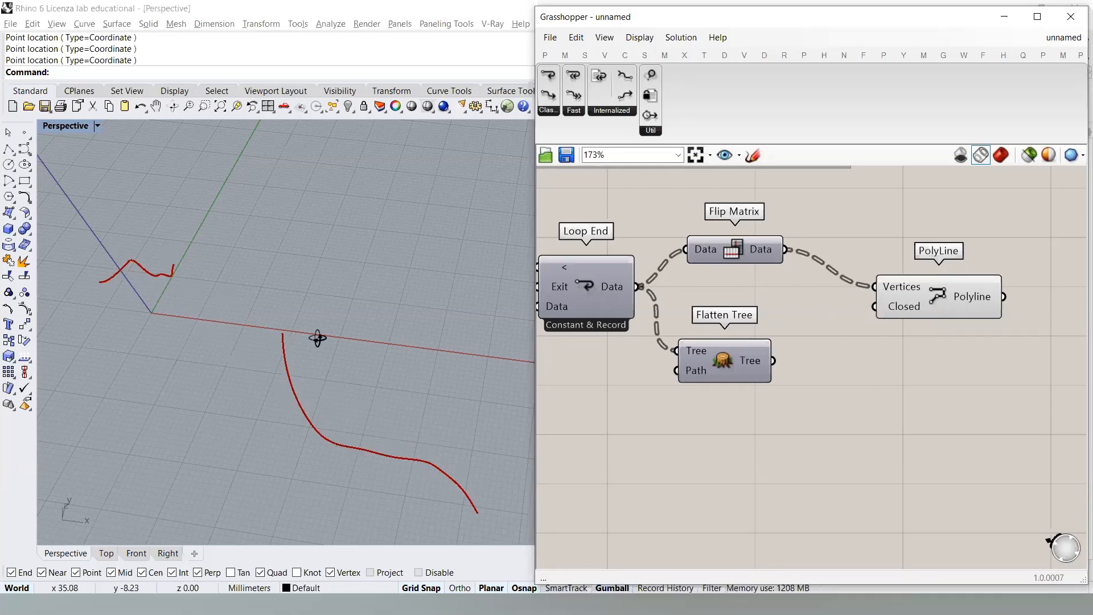
{"action": "right_click_drag", "start_coordinate": [317, 336], "coordinate": [325, 322]}
- Delete Flatten Tree and line up Flip Matrix and PolyLine closely beside Loop End
{"action": "left_click", "coordinate": [716, 369]}
{"action": "key", "text": "Delete"}
{"action": "left_click", "coordinate": [741, 252]}
{"action": "left_click_drag", "start_coordinate": [740, 252], "coordinate": [725, 289]}
{"action": "left_click_drag", "start_coordinate": [894, 300], "coordinate": [816, 300]}
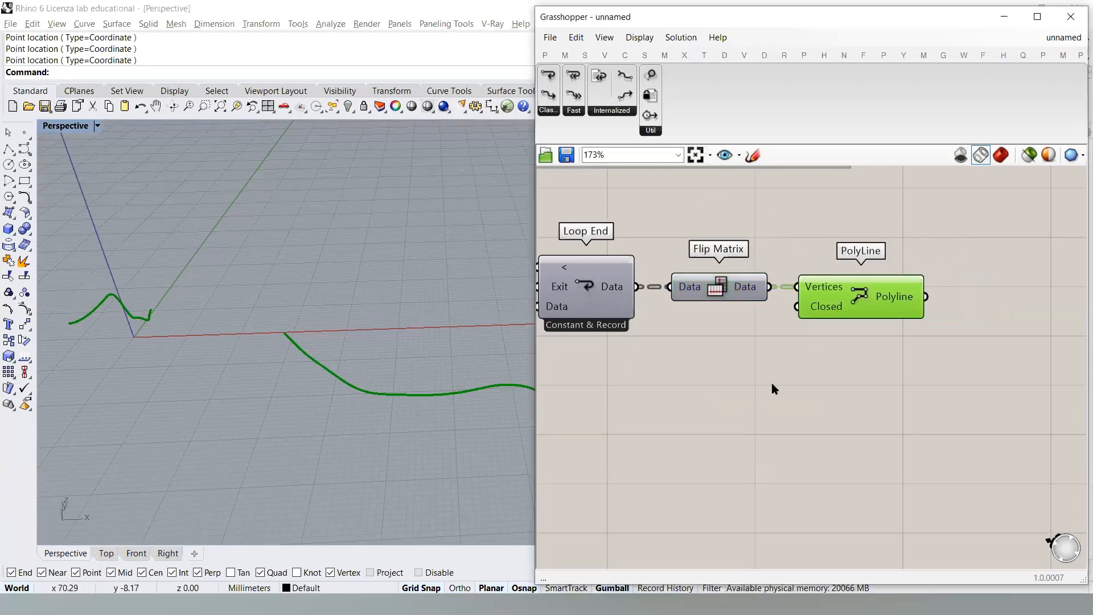
{"action": "right_click_drag", "start_coordinate": [771, 382], "coordinate": [892, 367]}
{"action": "scroll", "coordinate": [923, 315], "scroll_direction": "down", "scroll_amount": 3}
{"action": "left_click", "coordinate": [975, 337]}
{"action": "scroll", "coordinate": [975, 337], "scroll_direction": "down", "scroll_amount": 1}
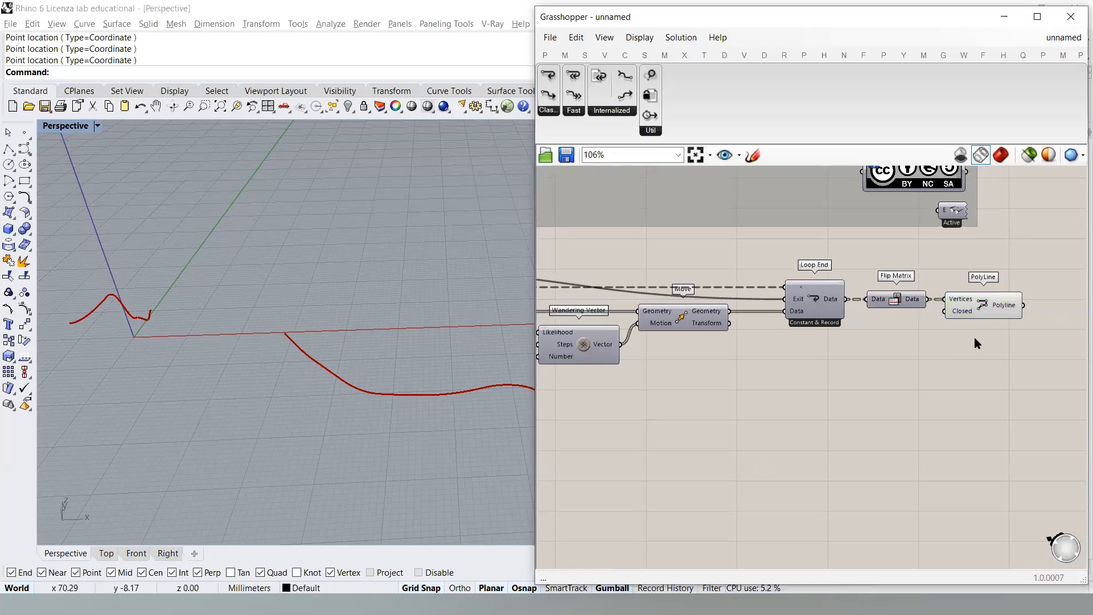
- Add a Populate 2D component beside the Point component near the start of the definition
{"action": "right_click_drag", "start_coordinate": [292, 361], "coordinate": [237, 356]}
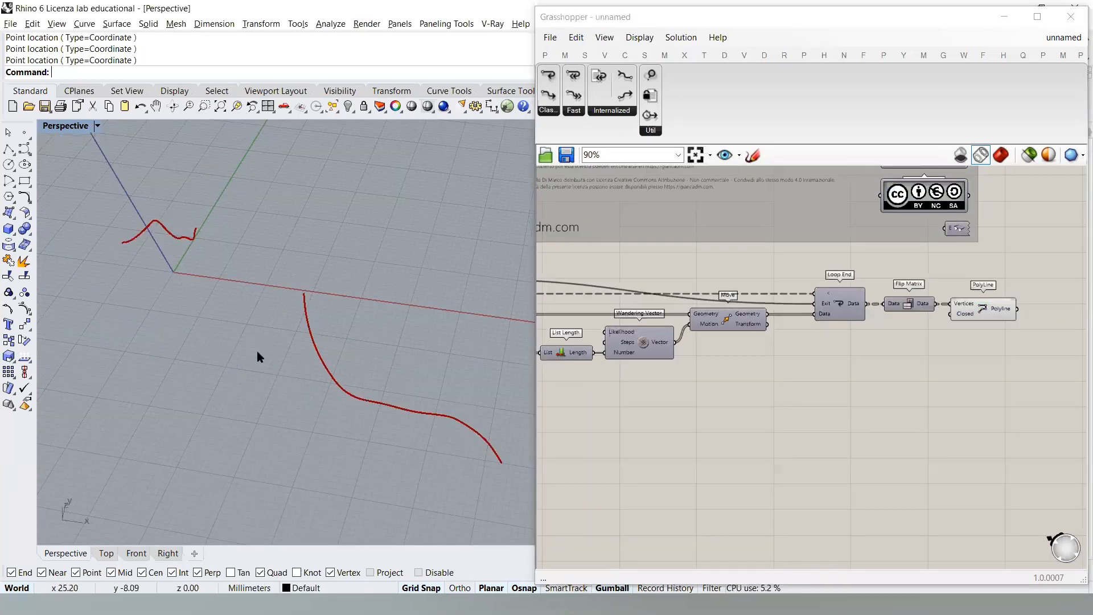
{"action": "scroll", "coordinate": [259, 357], "scroll_direction": "down", "scroll_amount": 1}
{"action": "right_click_drag", "start_coordinate": [606, 398], "coordinate": [680, 399]}
{"action": "right_click_drag", "start_coordinate": [346, 322], "coordinate": [379, 342]}
{"action": "right_click_drag", "start_coordinate": [777, 381], "coordinate": [732, 366]}
{"action": "scroll", "coordinate": [732, 366], "scroll_direction": "up", "scroll_amount": 3}
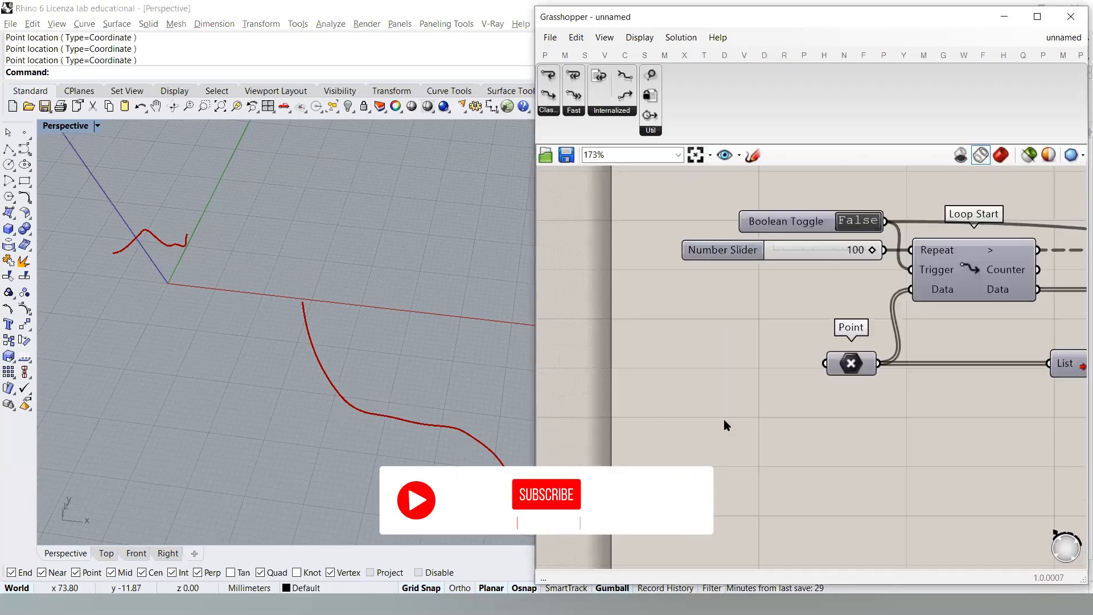
{"action": "double_click", "coordinate": [723, 419]}
{"action": "type", "text": "po"}
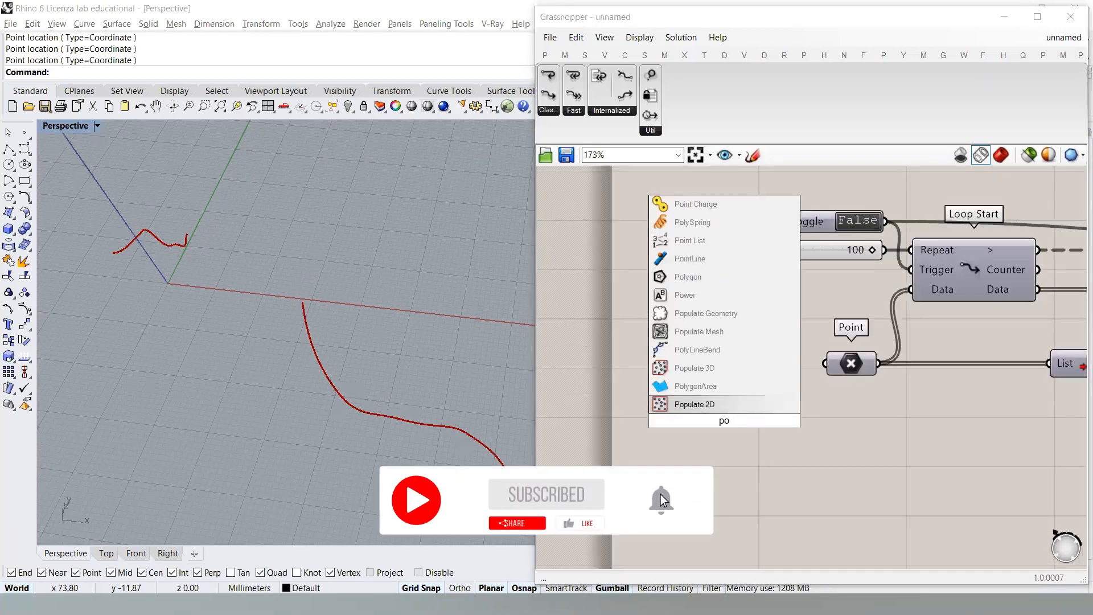
{"action": "left_click", "coordinate": [712, 409]}
{"action": "right_click_drag", "start_coordinate": [323, 327], "coordinate": [310, 363]}
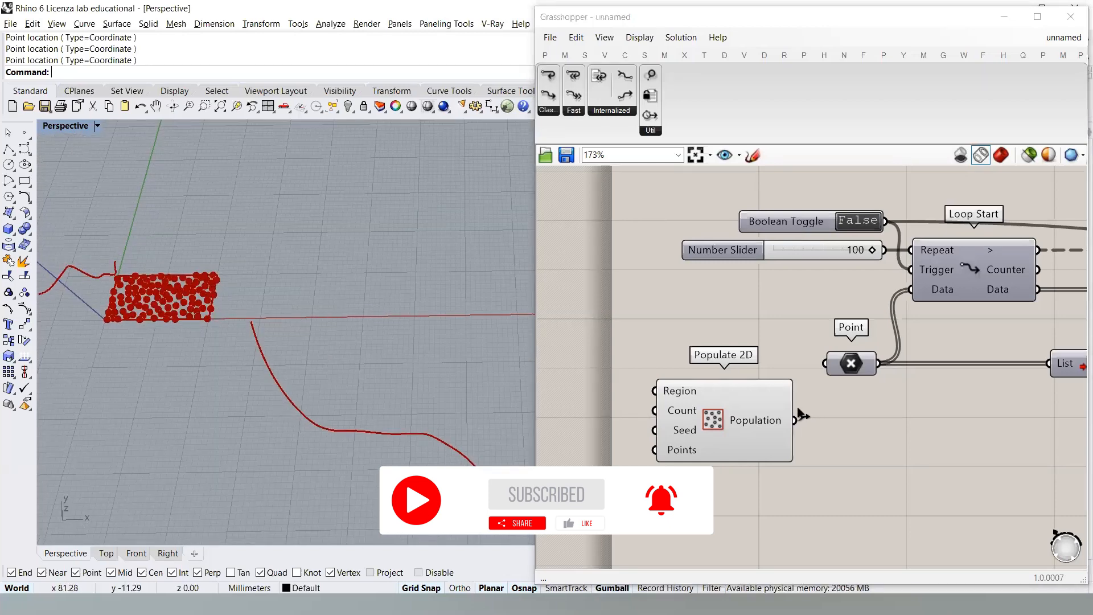
- Add a number slider set to 11 and connect it to Populate 2D's Count input
{"action": "right_click_drag", "start_coordinate": [569, 402], "coordinate": [665, 389]}
{"action": "double_click", "coordinate": [668, 390]}
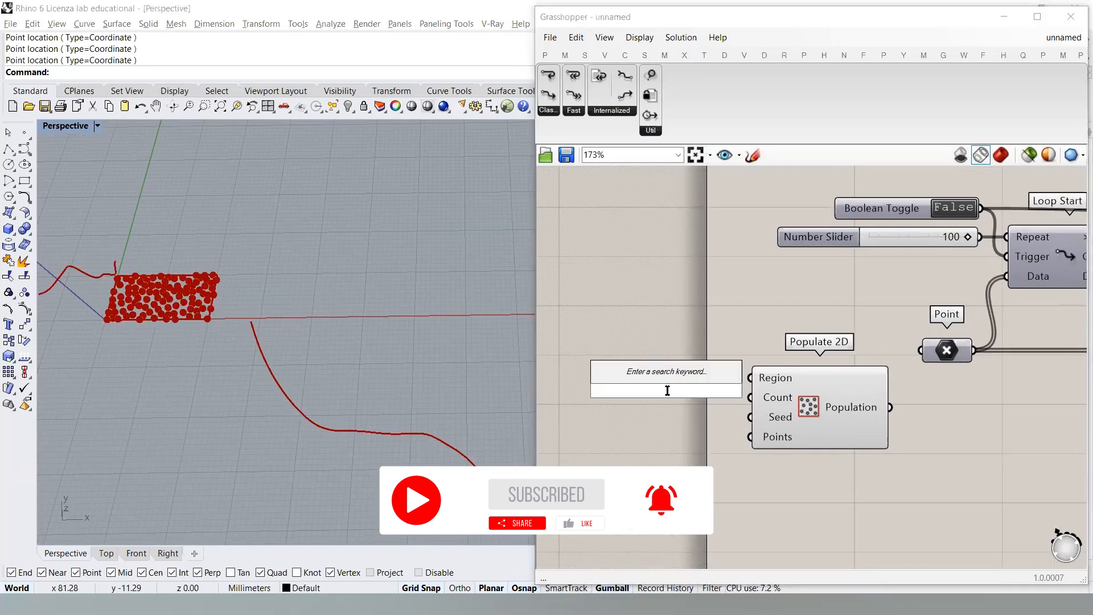
{"action": "type", "text": "11"}
{"action": "key", "text": "Return"}
{"action": "left_click_drag", "start_coordinate": [688, 393], "coordinate": [638, 400]}
{"action": "left_click_drag", "start_coordinate": [751, 397], "coordinate": [733, 406]}
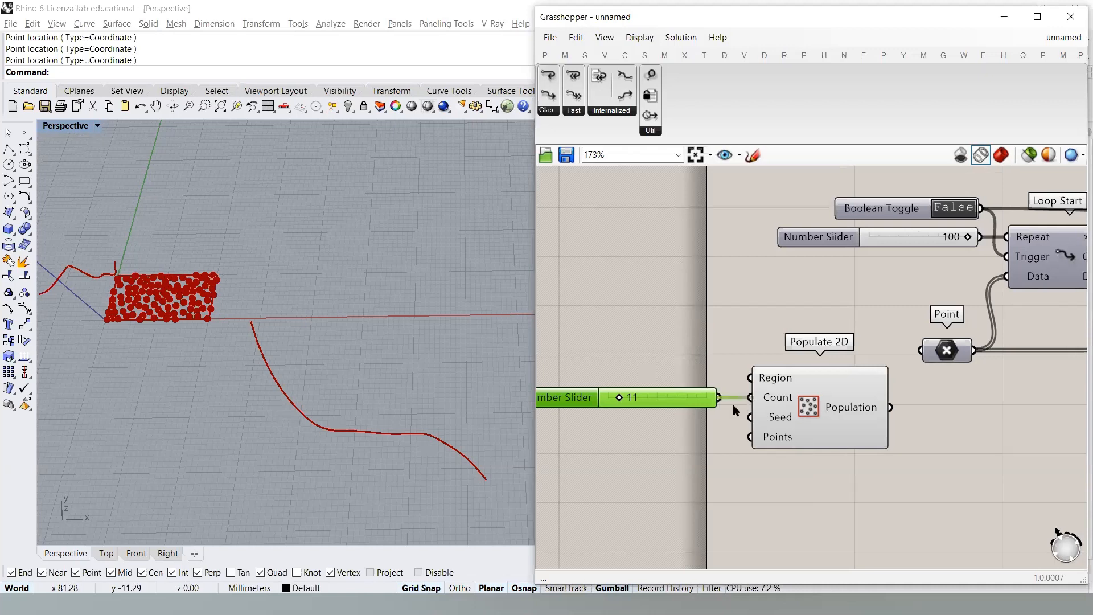
- Turn off the preview of Populate 2D and connect its Population output to the Point component
{"action": "left_click", "coordinate": [909, 414]}
{"action": "left_click", "coordinate": [877, 419]}
{"action": "key", "text": "ctrl+q"}
{"action": "right_click_drag", "start_coordinate": [923, 411], "coordinate": [813, 416]}
{"action": "left_click", "coordinate": [800, 407]}
{"action": "left_click_drag", "start_coordinate": [780, 411], "coordinate": [810, 355]}
- Set one rectangle, drawn small near the origin in the Perspective viewport, as Populate 2D's Region
{"action": "right_click_drag", "start_coordinate": [405, 371], "coordinate": [353, 342]}
{"action": "right_click", "coordinate": [664, 385]}
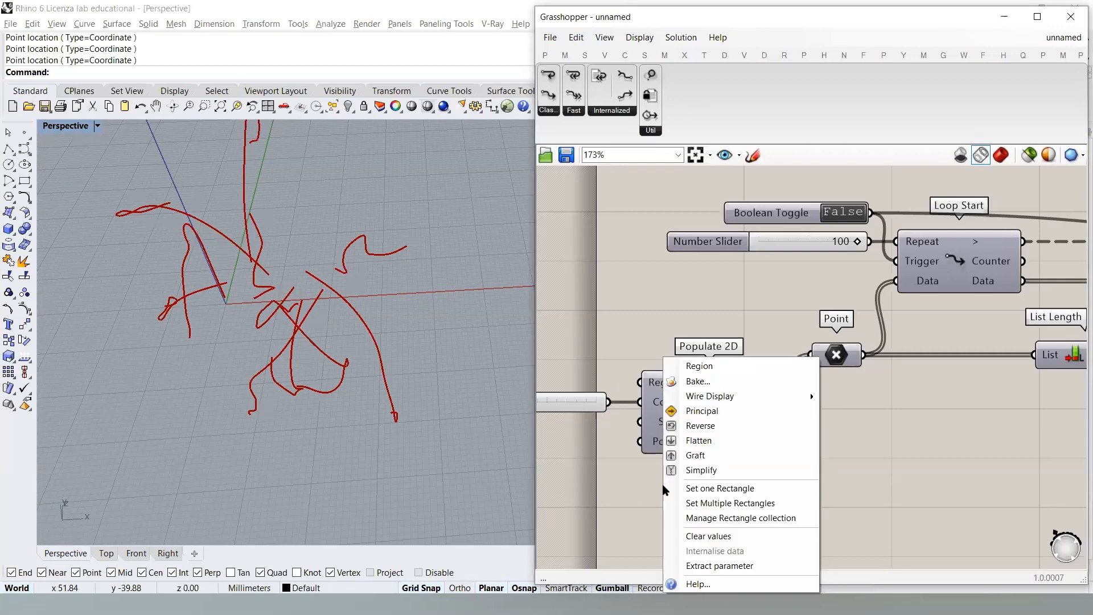
{"action": "left_click", "coordinate": [697, 490]}
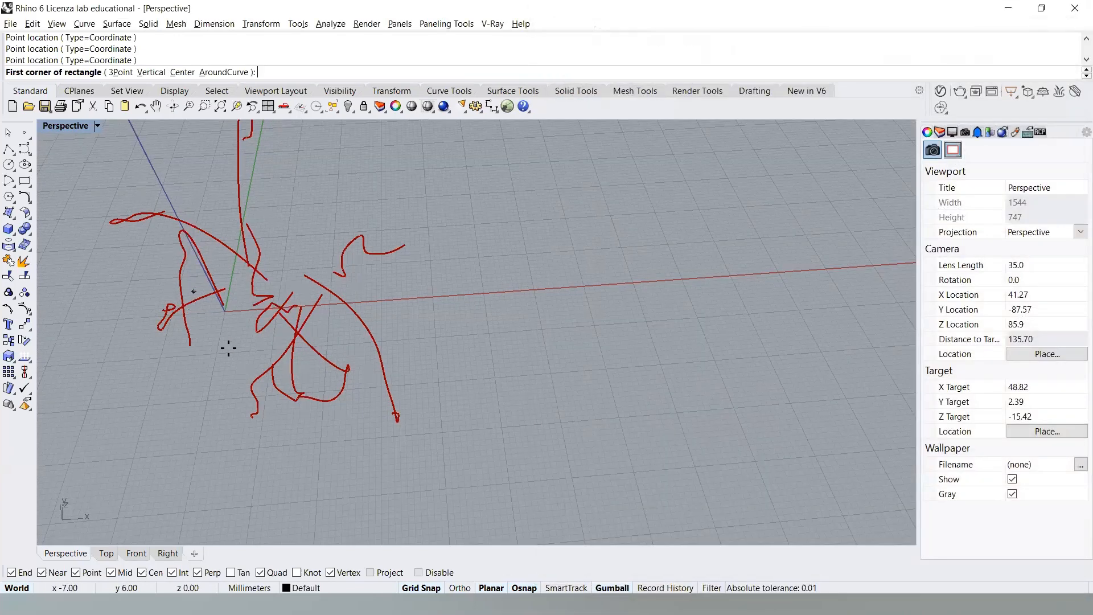
{"action": "scroll", "coordinate": [223, 308], "scroll_direction": "up", "scroll_amount": 12}
{"action": "left_click", "coordinate": [248, 355]}
{"action": "left_click", "coordinate": [318, 291]}
{"action": "scroll", "coordinate": [383, 393], "scroll_direction": "down", "scroll_amount": 10}
{"action": "scroll", "coordinate": [386, 422], "scroll_direction": "up", "scroll_amount": 8}
{"action": "right_click_drag", "start_coordinate": [331, 387], "coordinate": [330, 308]}
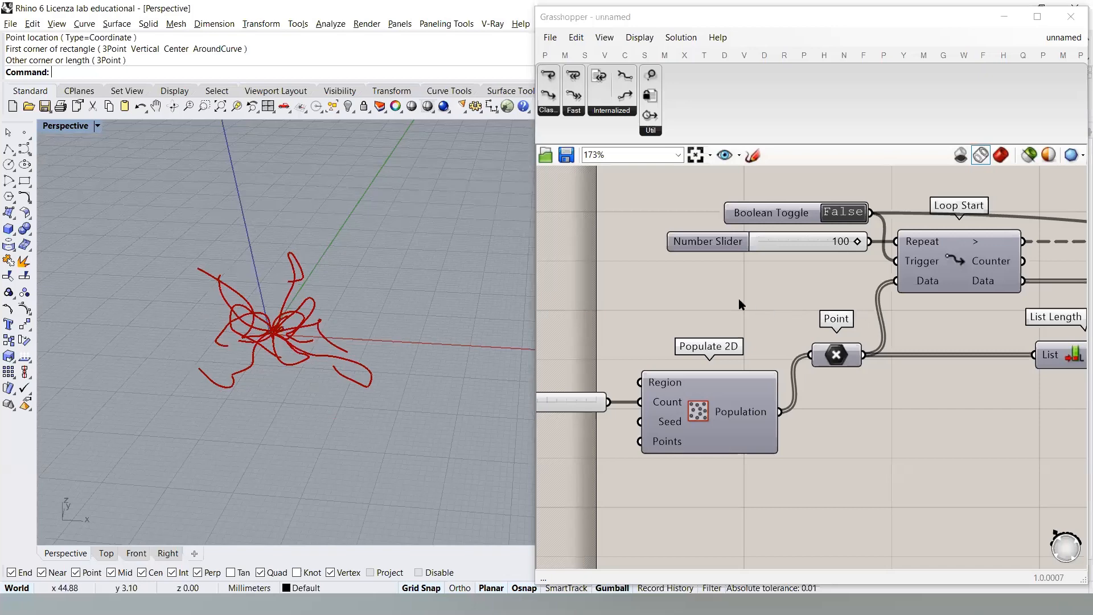
- Review the loop definition from Point to PolyLine and inspect the polyline trails from several angles in a wider viewport
{"action": "scroll", "coordinate": [649, 333], "scroll_direction": "down", "scroll_amount": 4}
{"action": "right_click_drag", "start_coordinate": [820, 358], "coordinate": [566, 354]}
{"action": "mouse_move", "coordinate": [895, 340]}
{"action": "right_mouse_down"}
{"action": "mouse_move", "coordinate": [717, 354]}
{"action": "mouse_move", "coordinate": [917, 340]}
{"action": "right_mouse_up"}
{"action": "scroll", "coordinate": [723, 342], "scroll_direction": "up", "scroll_amount": 3}
{"action": "right_click_drag", "start_coordinate": [320, 355], "coordinate": [353, 342]}
{"action": "left_click", "coordinate": [863, 407]}
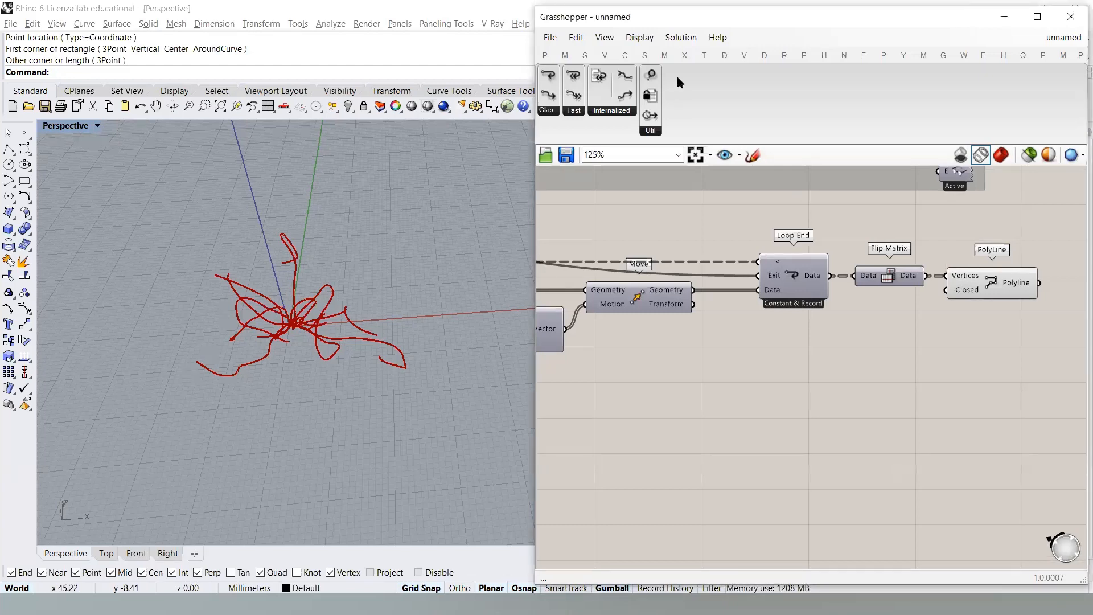
{"action": "left_click_drag", "start_coordinate": [532, 131], "coordinate": [227, 131]}
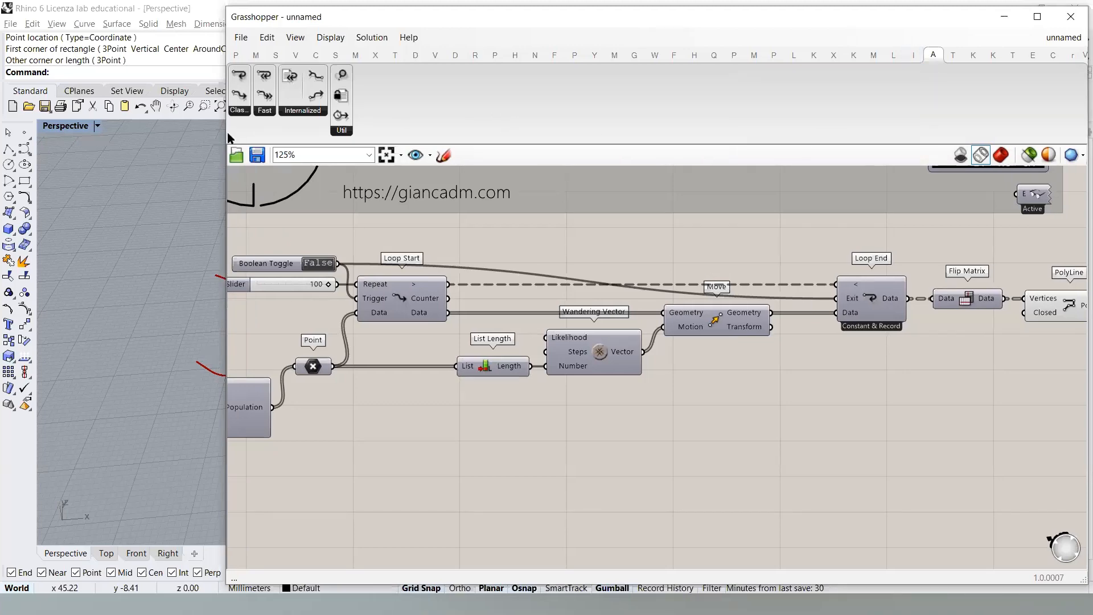
{"action": "left_click_drag", "start_coordinate": [224, 132], "coordinate": [602, 133]}
{"action": "right_click_drag", "start_coordinate": [374, 312], "coordinate": [360, 294]}
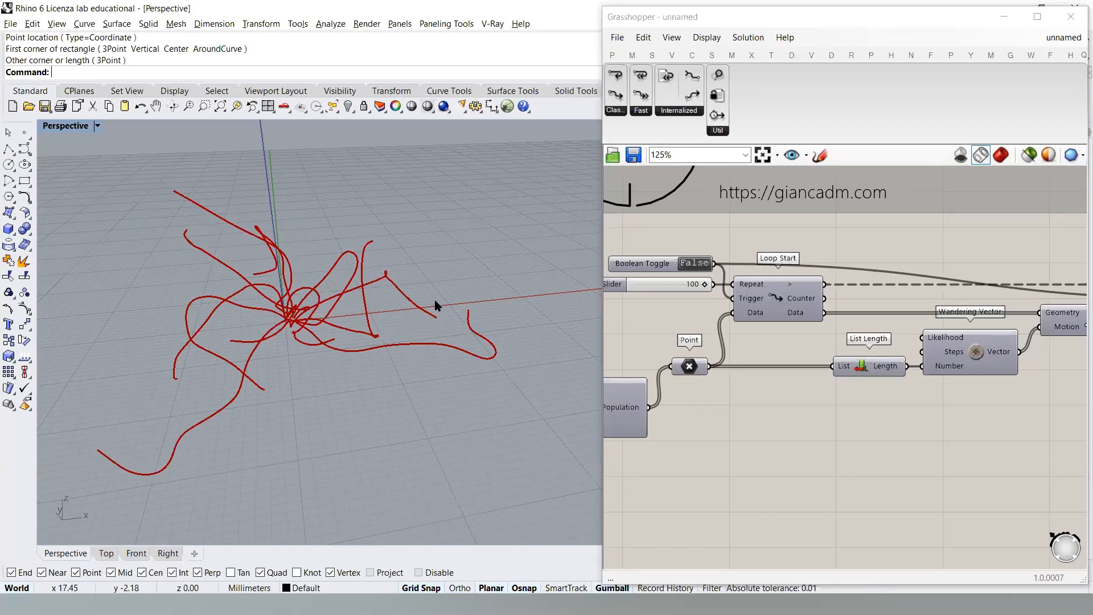
{"action": "right_click_drag", "start_coordinate": [381, 344], "coordinate": [336, 362]}
{"action": "right_click_drag", "start_coordinate": [708, 288], "coordinate": [767, 255]}
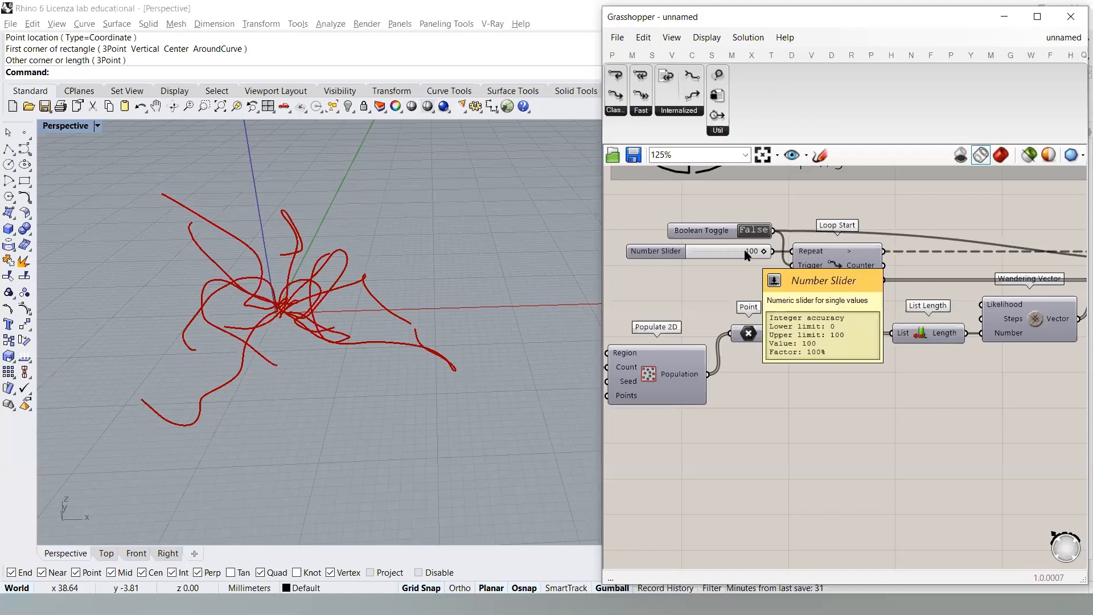
{"action": "right_click_drag", "start_coordinate": [746, 255], "coordinate": [693, 241]}
{"action": "double_click", "coordinate": [882, 420]}
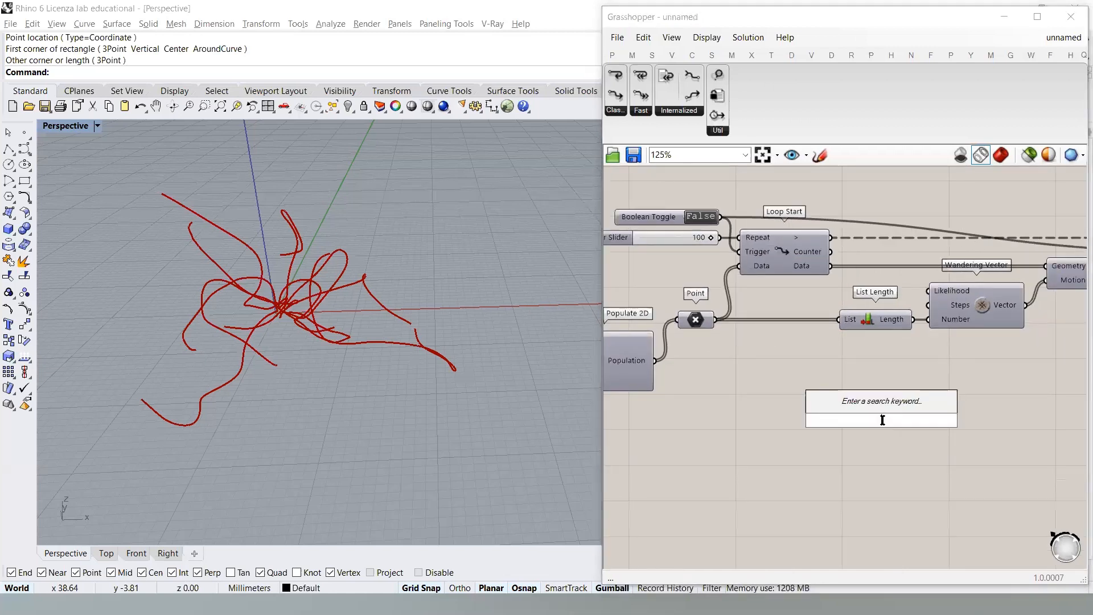
{"action": "type", "text": "1"}
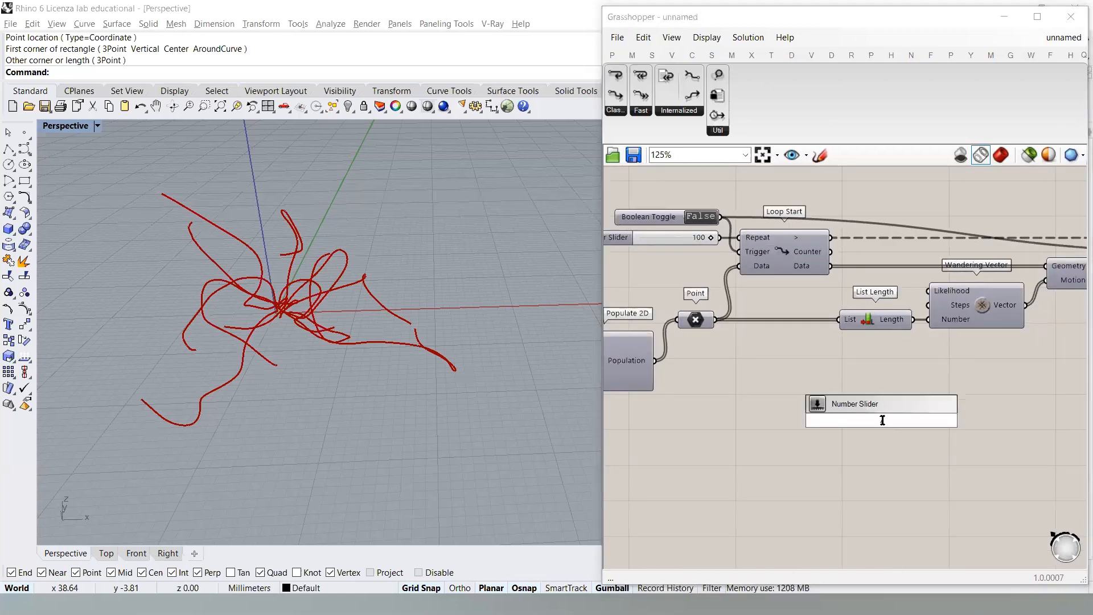
{"action": "key", "text": "Return"}
{"action": "left_click", "coordinate": [884, 420]}
{"action": "key", "text": "Delete"}
- Add a Division component that divides by 2, feed the 100-repeat slider into A, and place it below List Length
{"action": "type", "text": "division"}
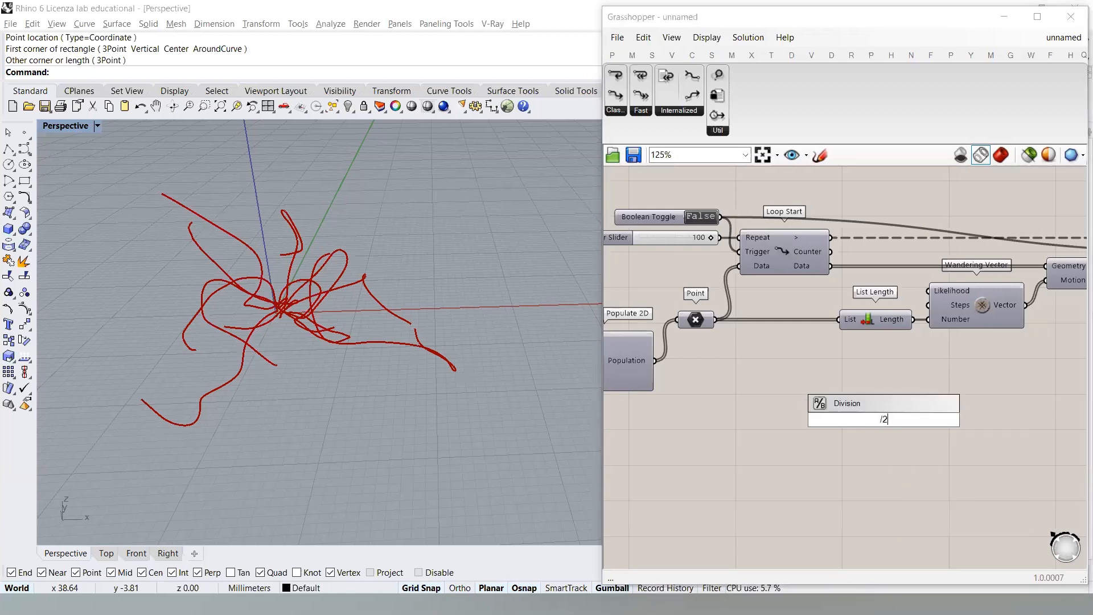
{"action": "key", "text": "Return"}
{"action": "left_click_drag", "start_coordinate": [721, 237], "coordinate": [852, 413]}
{"action": "right_click_drag", "start_coordinate": [876, 429], "coordinate": [797, 408]}
{"action": "left_click_drag", "start_coordinate": [797, 403], "coordinate": [740, 399]}
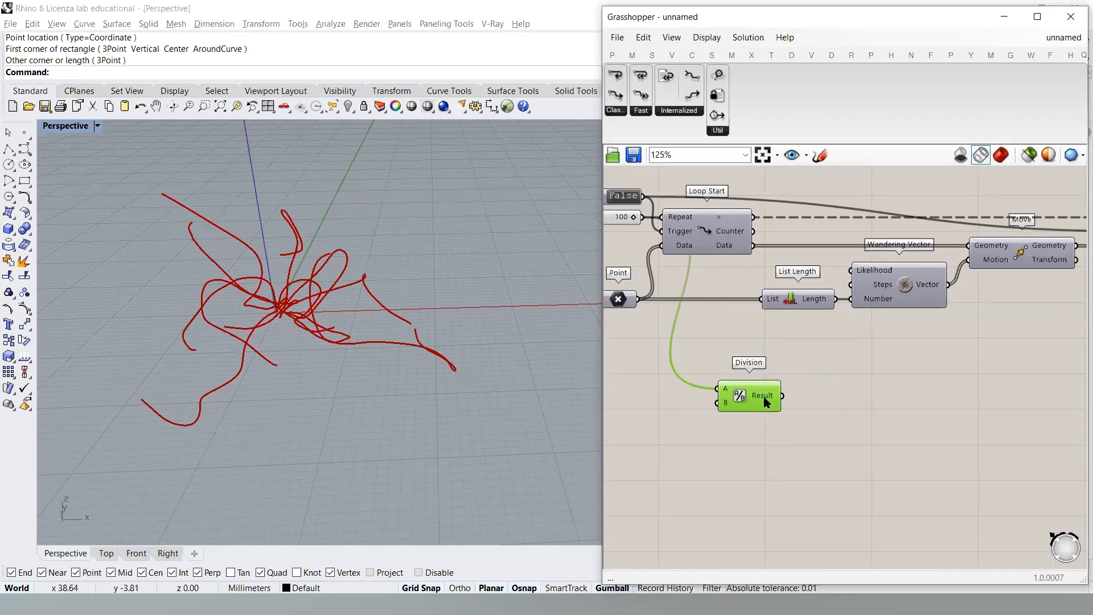
{"action": "mouse_move", "coordinate": [766, 403]}
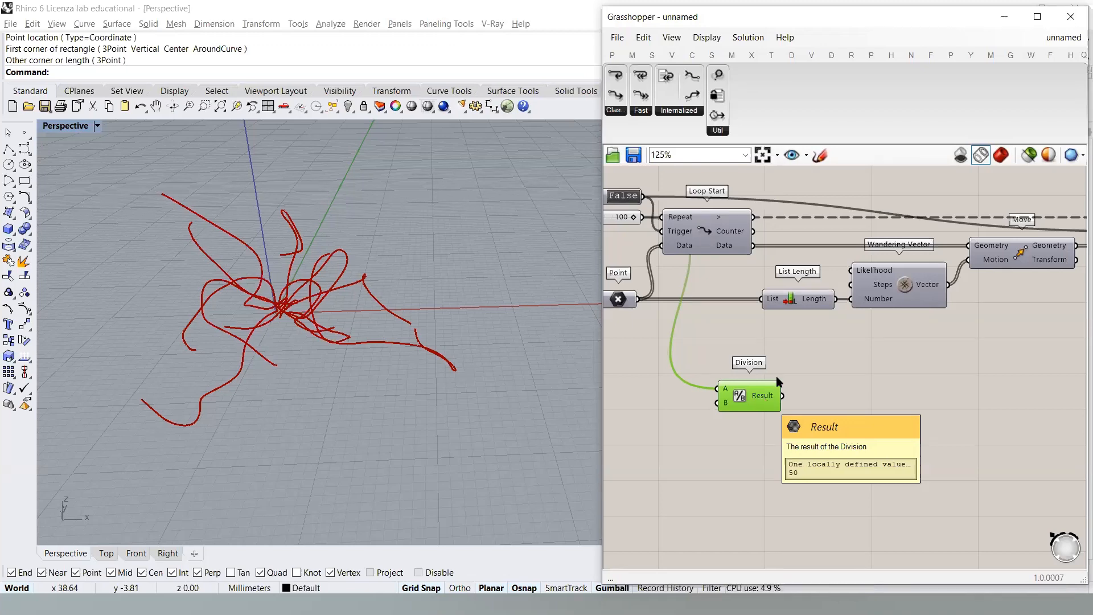
{"action": "right_click_drag", "start_coordinate": [377, 284], "coordinate": [357, 322]}
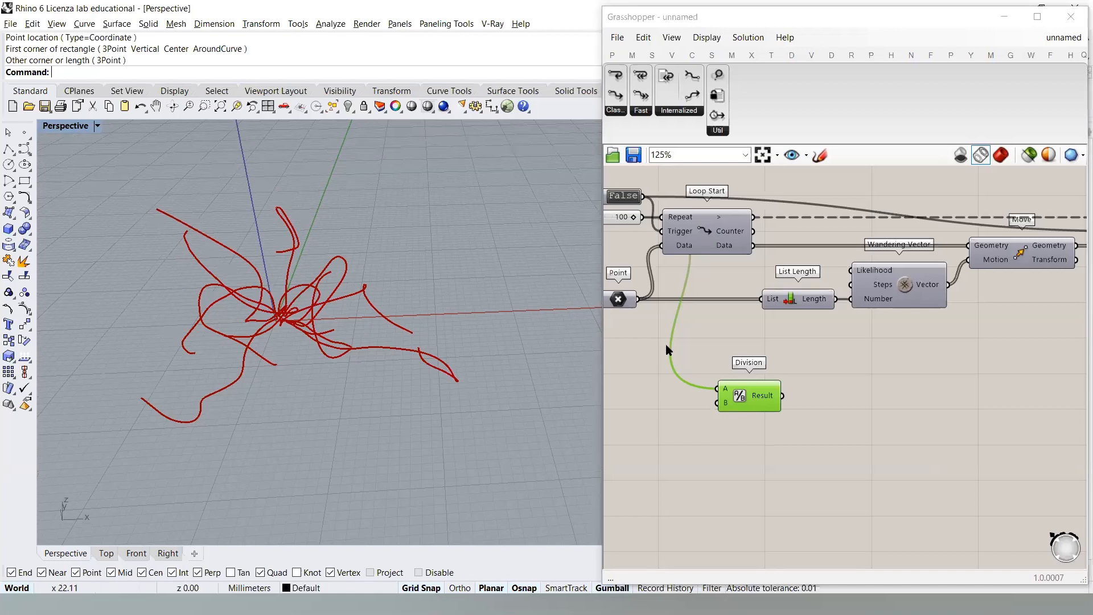
{"action": "left_click_drag", "start_coordinate": [761, 396], "coordinate": [791, 427]}
- Add an Equality component beside Division, comparing Loop Start's Counter as First Number with the Division result as Second Number
{"action": "double_click", "coordinate": [789, 364]}
{"action": "right_click_drag", "start_coordinate": [879, 371], "coordinate": [797, 384]}
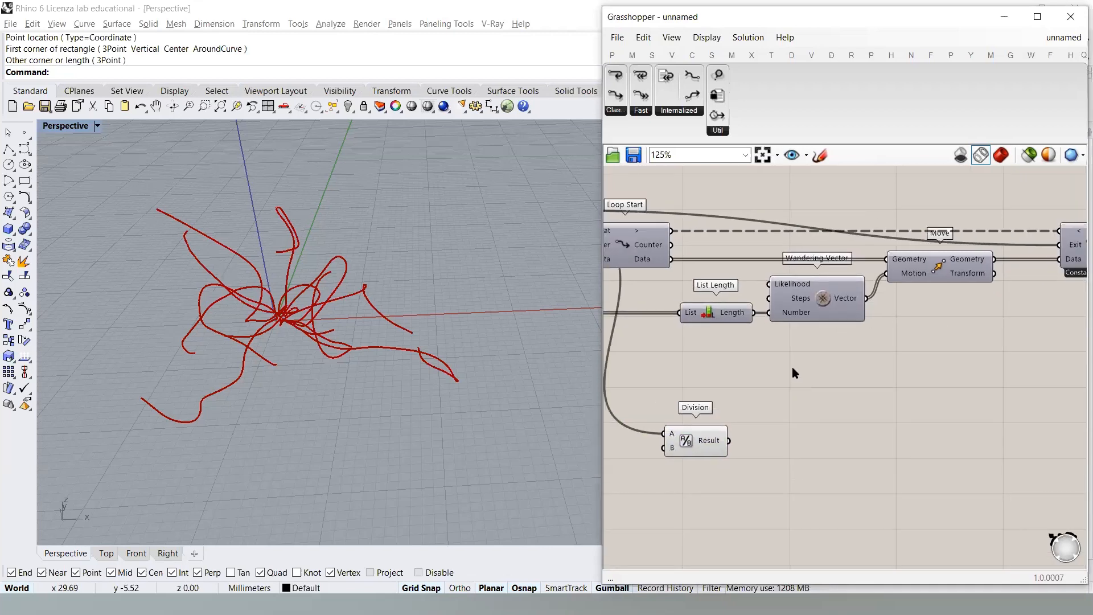
{"action": "double_click", "coordinate": [735, 370]}
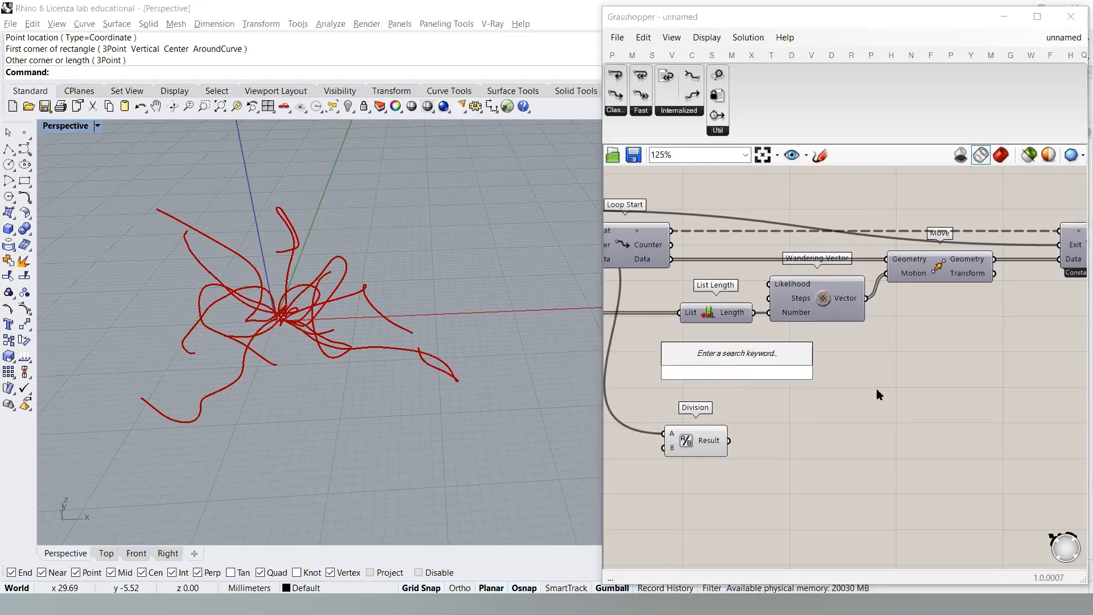
{"action": "type", "text": "Equality"}
{"action": "key", "text": "Return"}
{"action": "left_click_drag", "start_coordinate": [731, 371], "coordinate": [816, 411]}
{"action": "left_click", "coordinate": [729, 361]}
{"action": "left_click_drag", "start_coordinate": [671, 245], "coordinate": [774, 428]}
{"action": "left_click", "coordinate": [776, 477]}
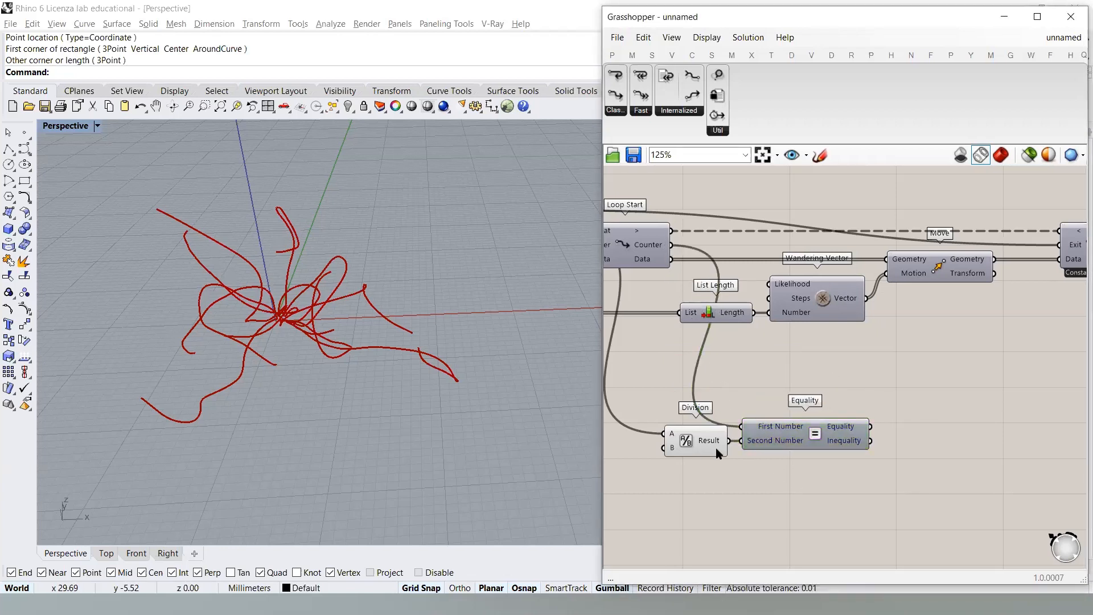
{"action": "right_click_drag", "start_coordinate": [829, 489], "coordinate": [839, 473]}
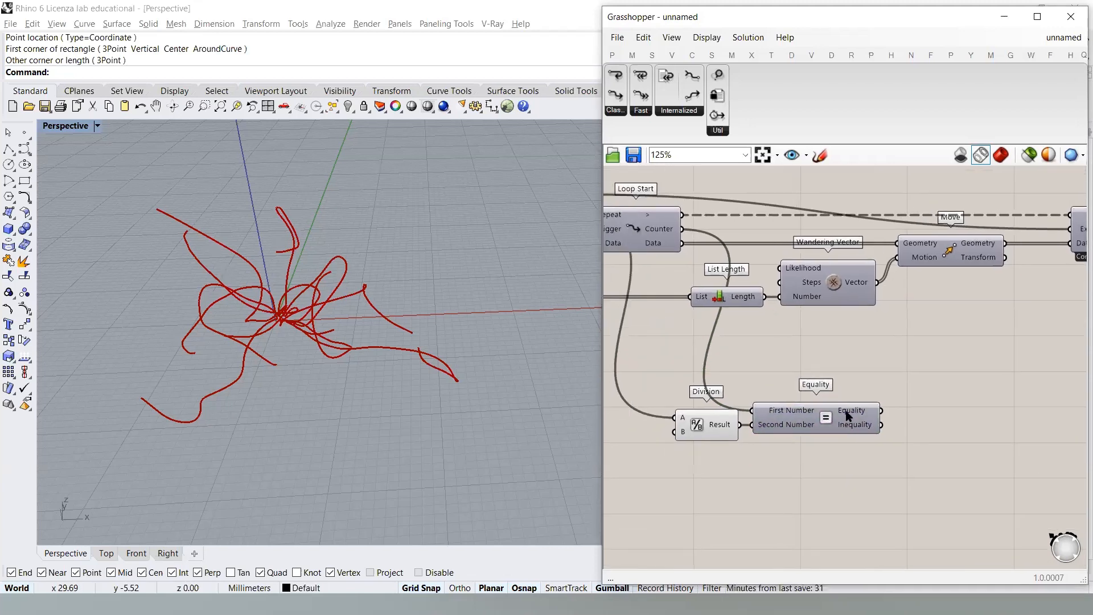
{"action": "mouse_move", "coordinate": [846, 409]}
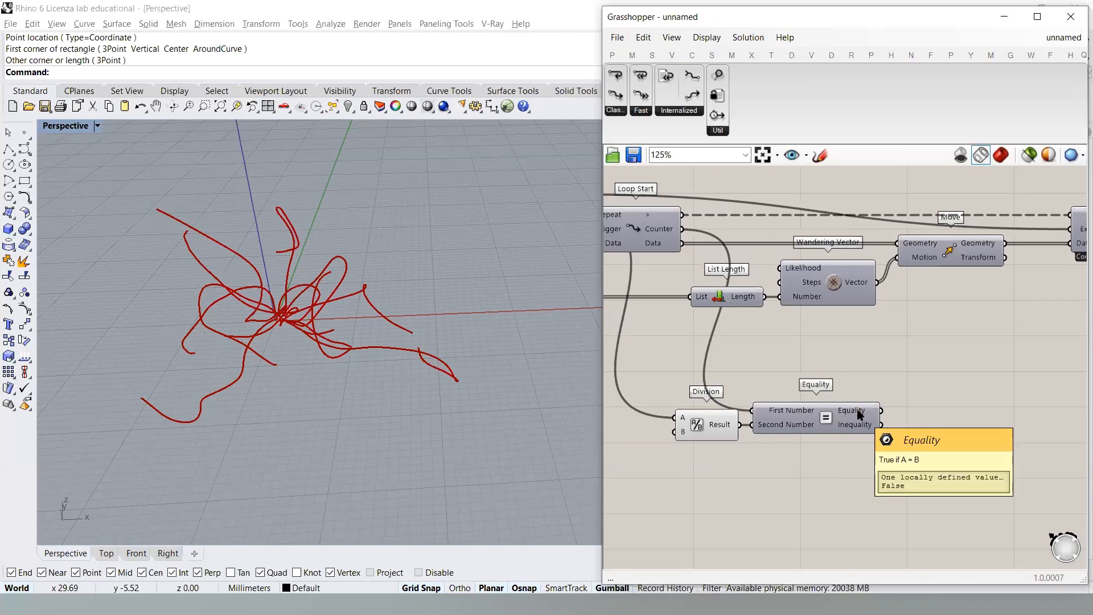
- Widen the Grasshopper window and add a Pick'n'Choose component from the list components beside Equality
{"action": "right_click_drag", "start_coordinate": [804, 378], "coordinate": [830, 393]}
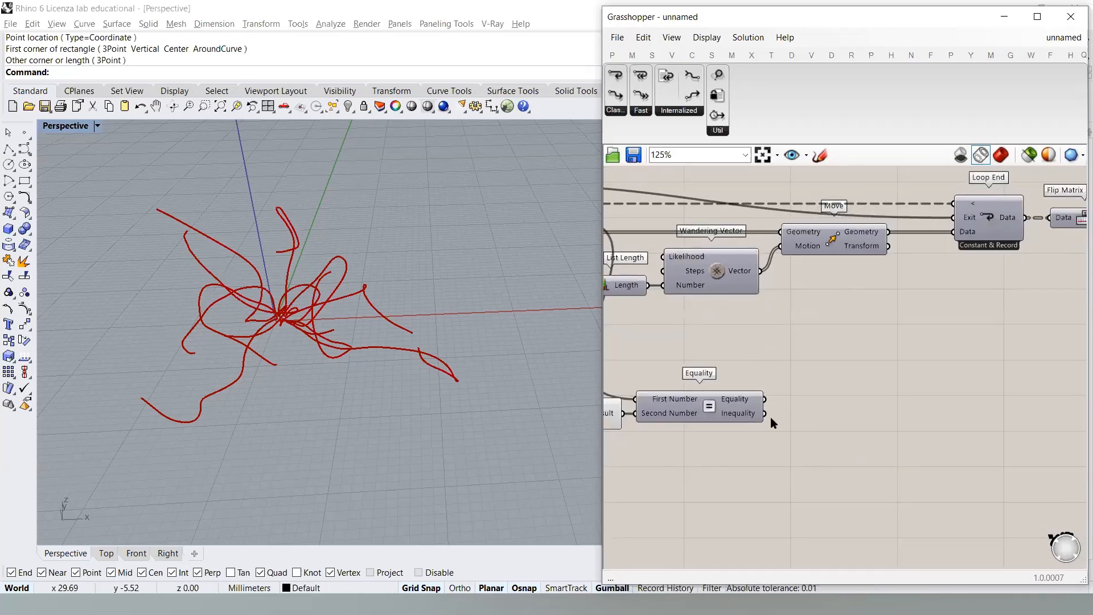
{"action": "mouse_move", "coordinate": [738, 401]}
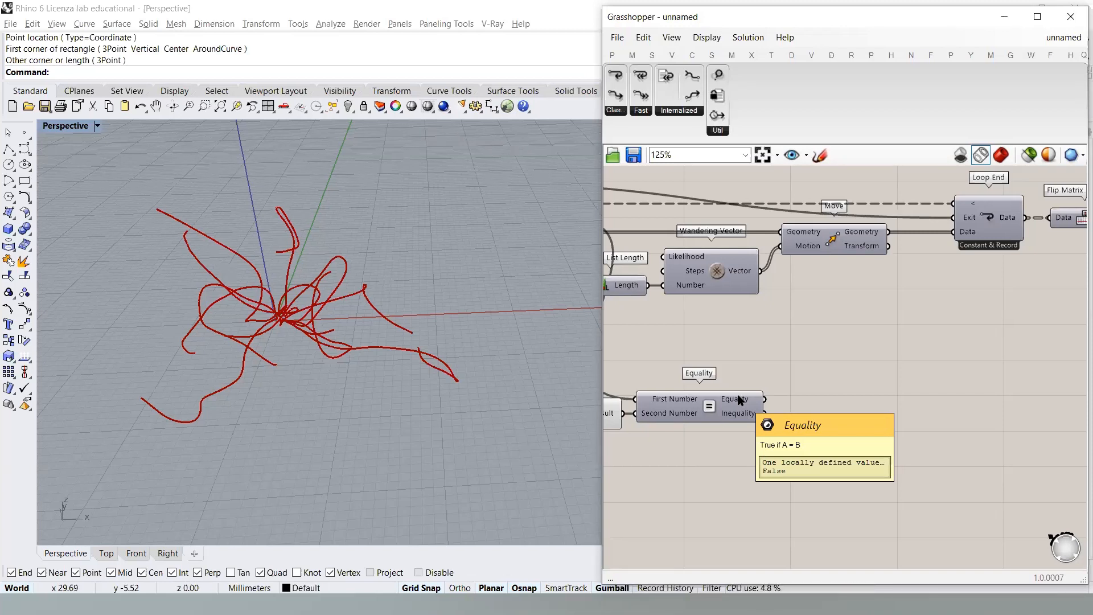
{"action": "left_click_drag", "start_coordinate": [601, 329], "coordinate": [368, 329]}
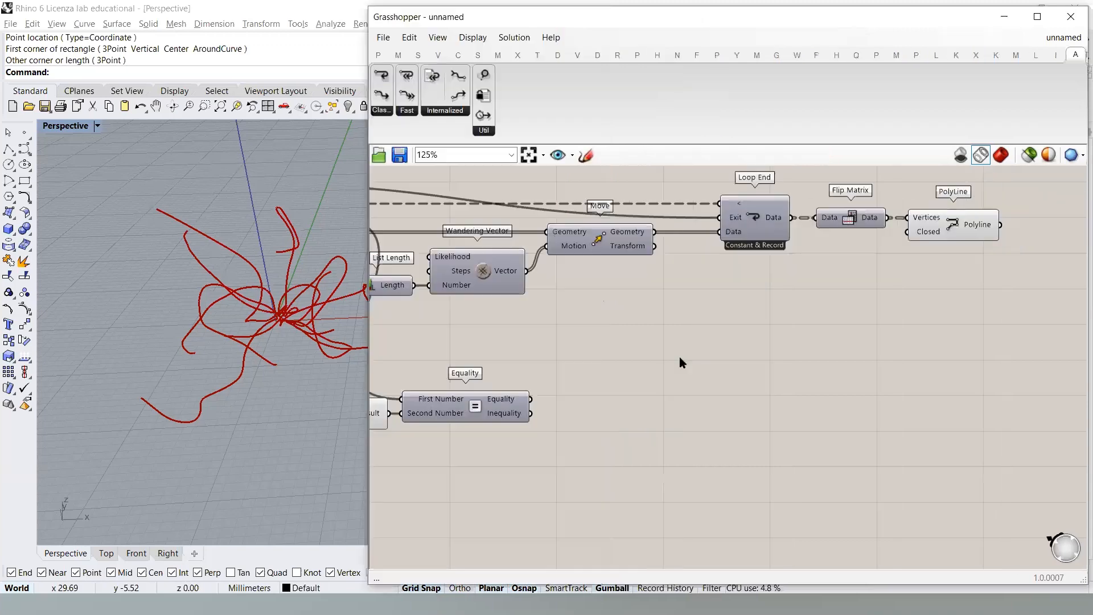
{"action": "left_click", "coordinate": [418, 54]}
{"action": "left_click", "coordinate": [520, 131]}
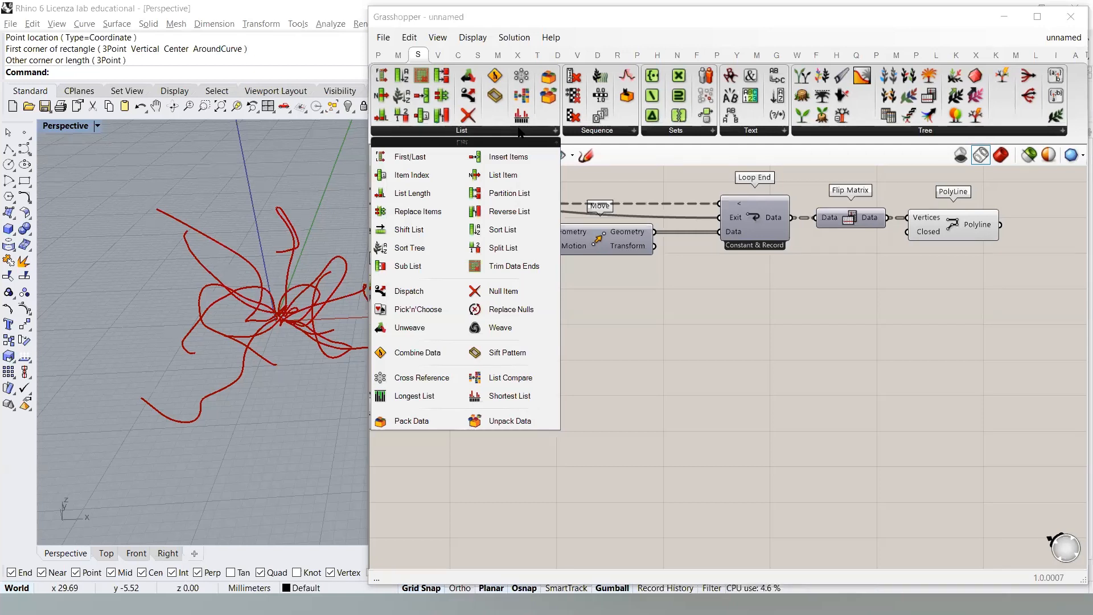
{"action": "left_click", "coordinate": [398, 55]}
{"action": "left_click", "coordinate": [761, 131]}
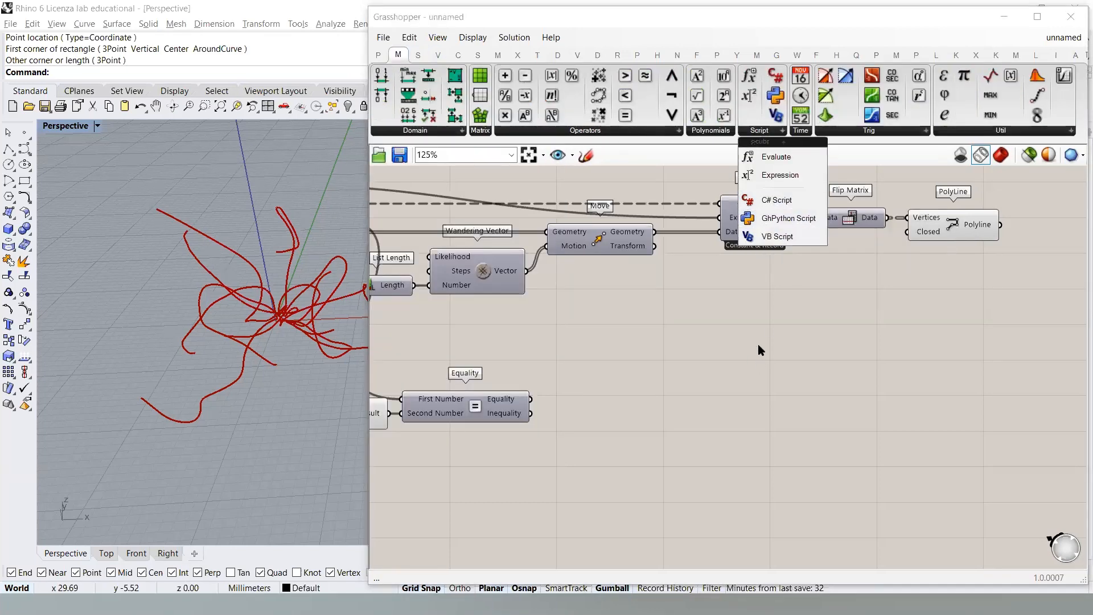
{"action": "left_click", "coordinate": [418, 55]}
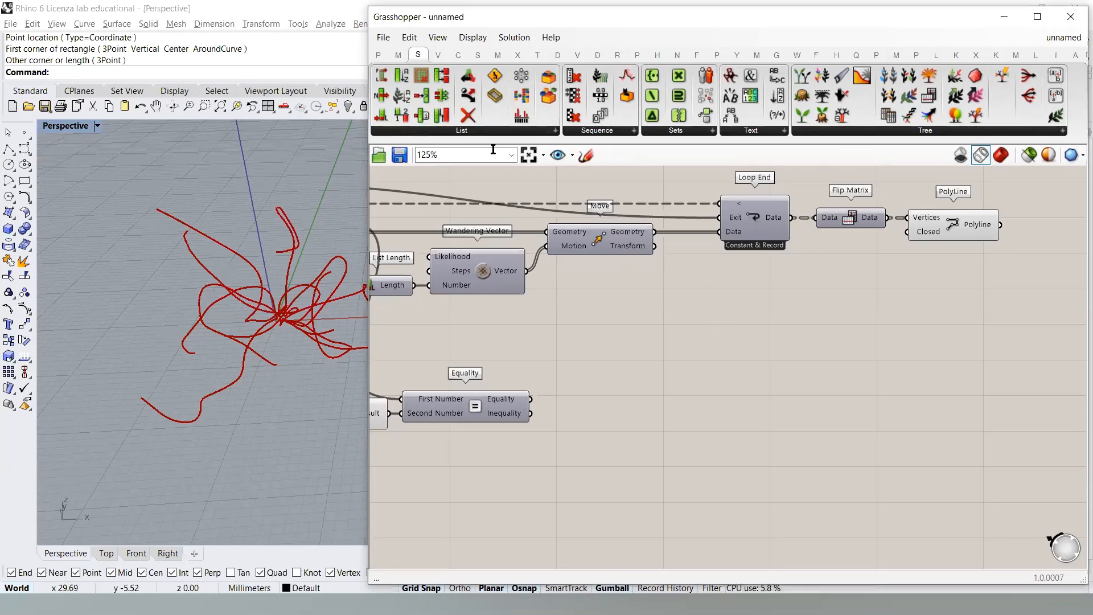
{"action": "left_click", "coordinate": [477, 131]}
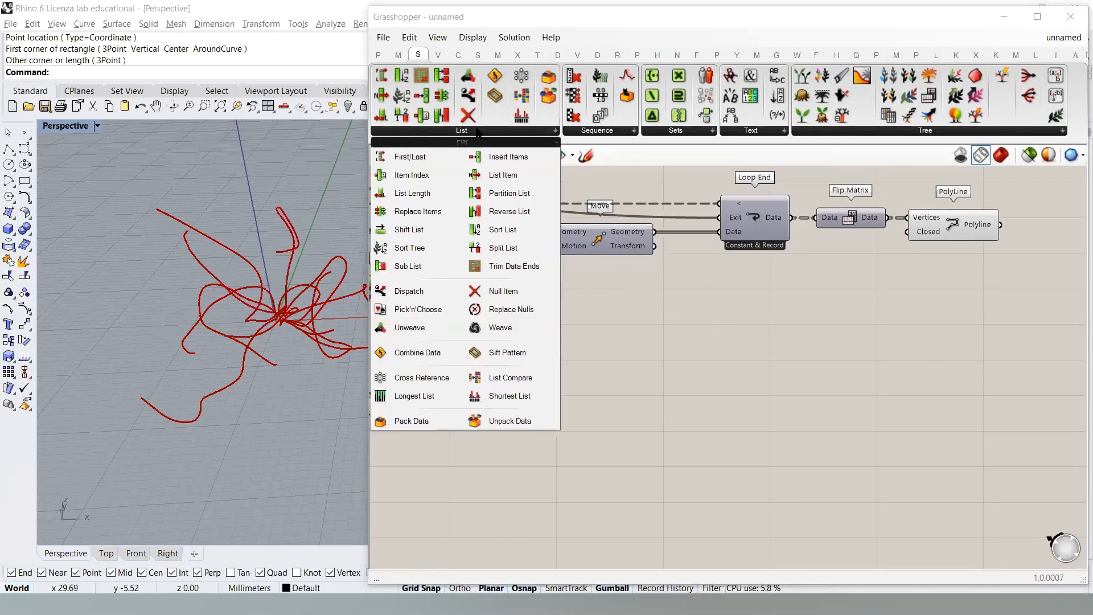
{"action": "left_click_drag", "start_coordinate": [418, 309], "coordinate": [650, 398]}
- Reposition Pick'n'Choose past Equality's outputs and slightly below them, leaving a gap between the two components
{"action": "scroll", "coordinate": [580, 380], "scroll_direction": "up", "scroll_amount": 4}
{"action": "right_click_drag", "start_coordinate": [564, 372], "coordinate": [665, 302]}
{"action": "left_click", "coordinate": [666, 304]}
{"action": "left_click_drag", "start_coordinate": [786, 329], "coordinate": [779, 342]}
{"action": "left_click", "coordinate": [706, 336]}
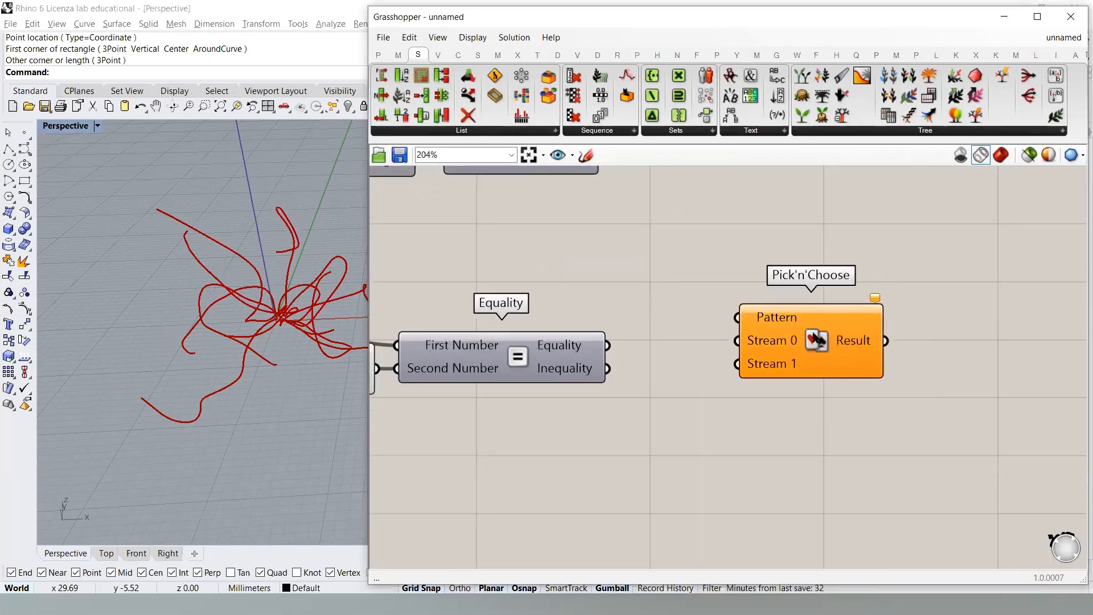
{"action": "left_click_drag", "start_coordinate": [823, 353], "coordinate": [803, 335]}
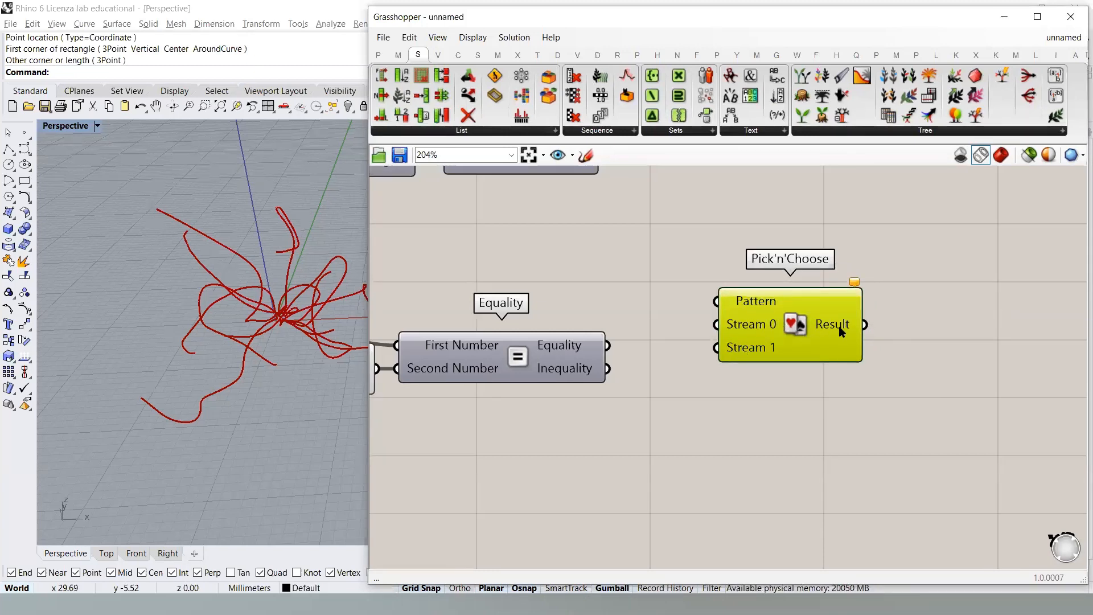
{"action": "left_click", "coordinate": [778, 365]}
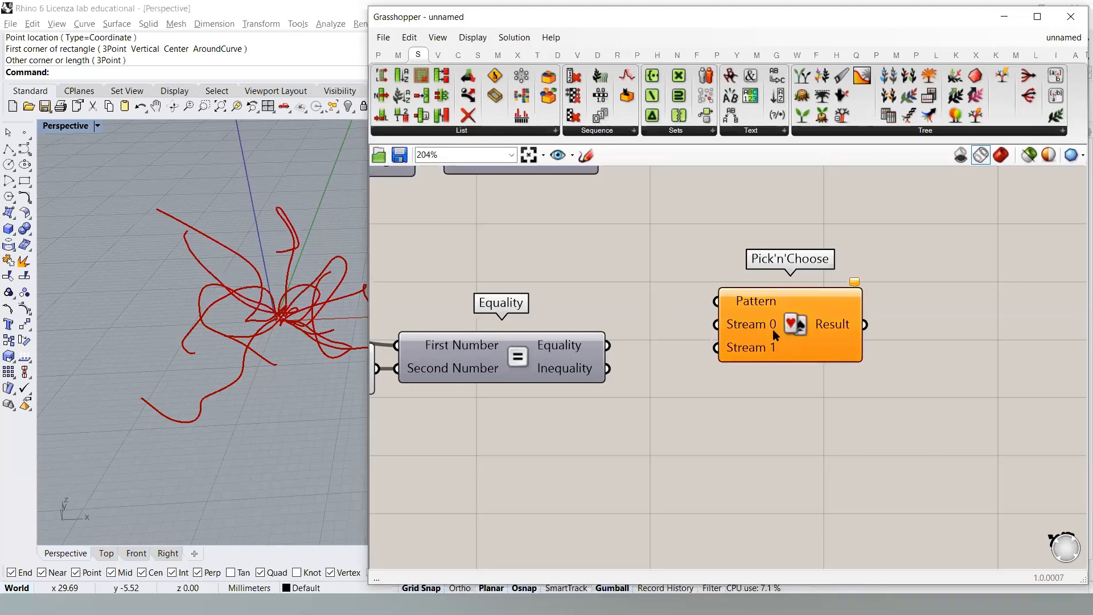
{"action": "scroll", "coordinate": [773, 331], "scroll_direction": "up", "scroll_amount": 5}
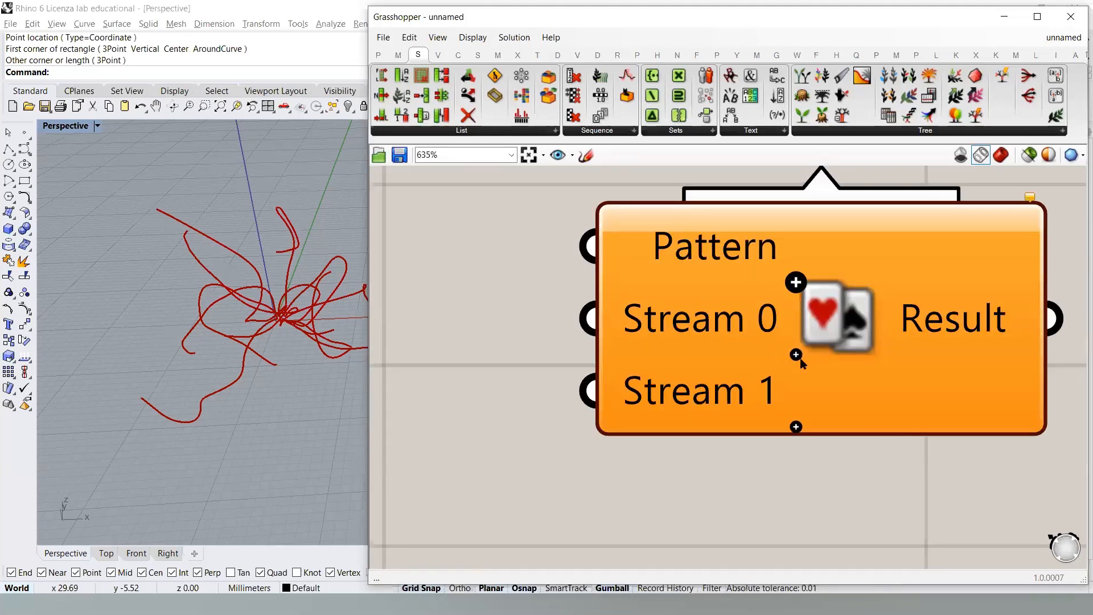
{"action": "scroll", "coordinate": [821, 362], "scroll_direction": "down", "scroll_amount": 2}
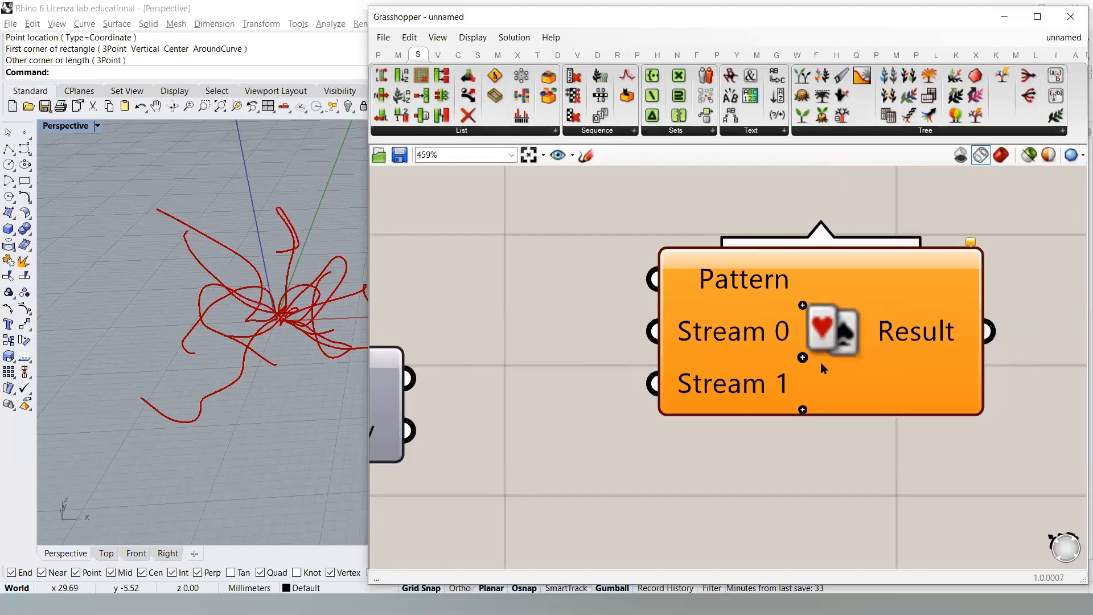
{"action": "scroll", "coordinate": [821, 362], "scroll_direction": "down", "scroll_amount": 3}
{"action": "mouse_move", "coordinate": [777, 317]}
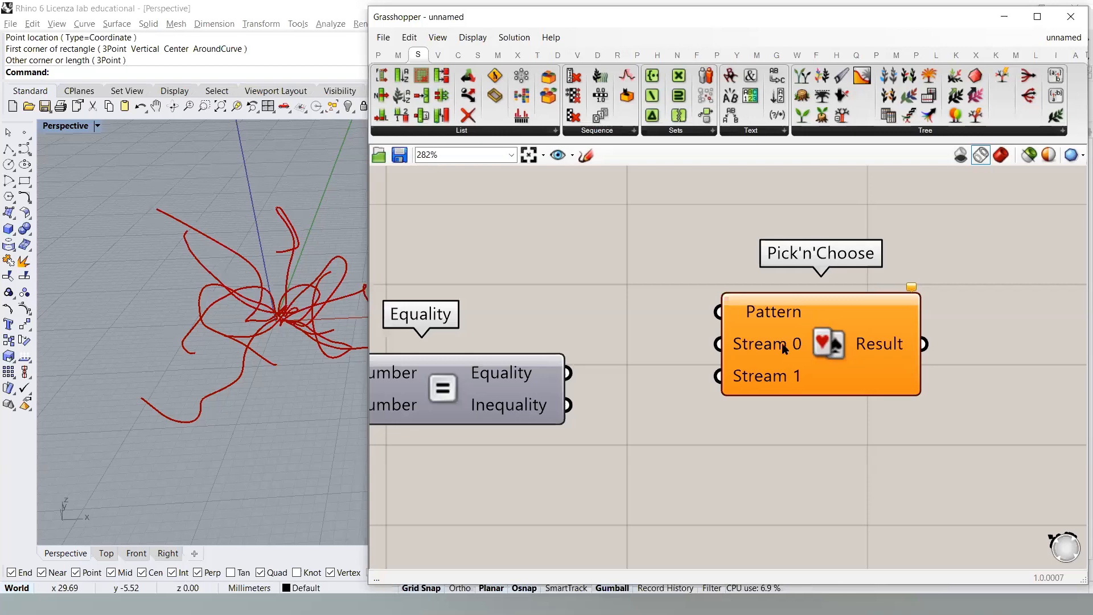
{"action": "scroll", "coordinate": [786, 381], "scroll_direction": "down", "scroll_amount": 3}
{"action": "left_click_drag", "start_coordinate": [808, 256], "coordinate": [793, 345]}
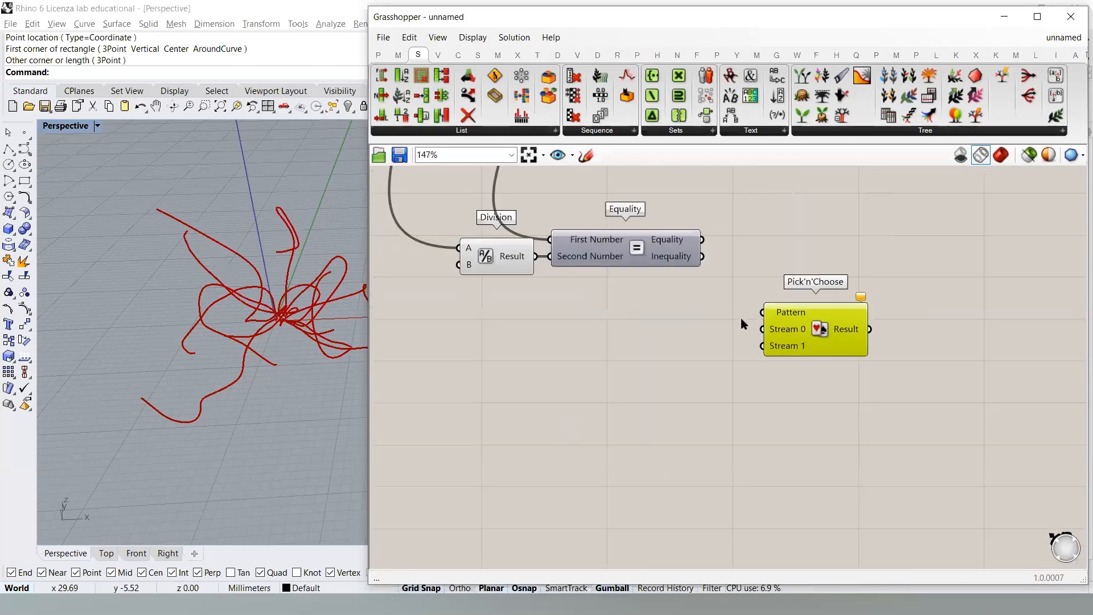
{"action": "scroll", "coordinate": [740, 318], "scroll_direction": "up", "scroll_amount": 2}
{"action": "right_click_drag", "start_coordinate": [685, 287], "coordinate": [706, 297]}
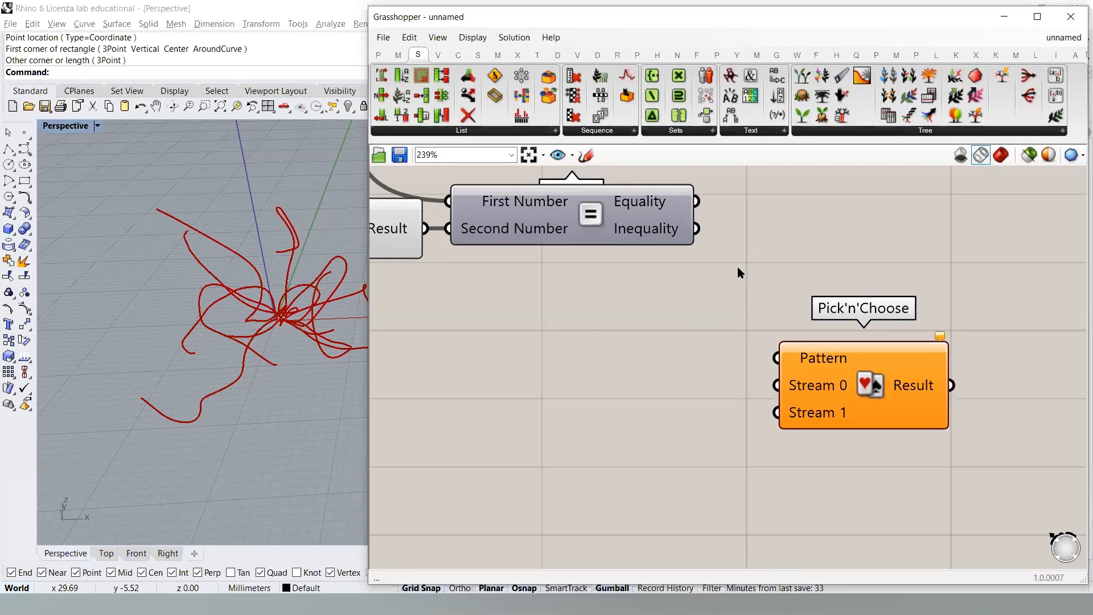
- Add a Series component before Pick'n'Choose and feed a panel containing 0 into its Start input
{"action": "right_click_drag", "start_coordinate": [744, 280], "coordinate": [774, 282]}
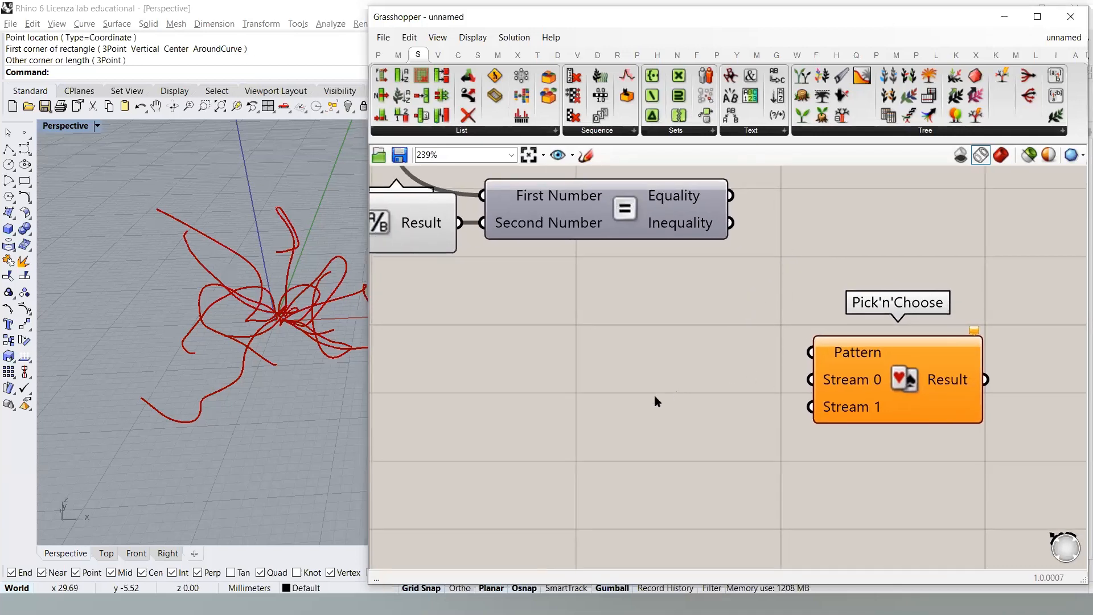
{"action": "double_click", "coordinate": [617, 397]}
{"action": "type", "text": "seri"}
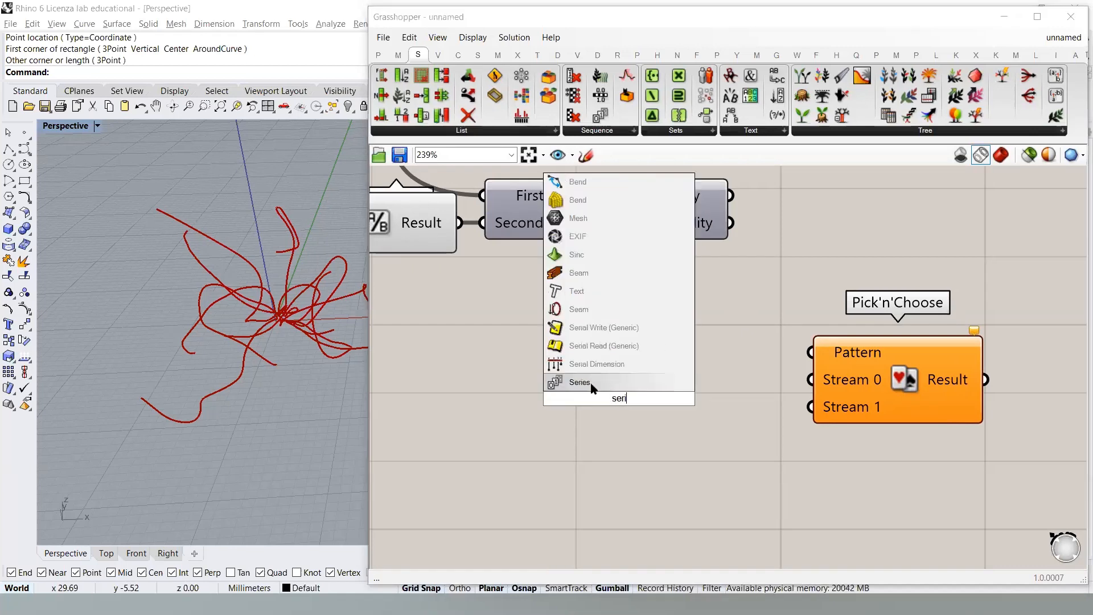
{"action": "left_click", "coordinate": [592, 384]}
{"action": "right_click_drag", "start_coordinate": [437, 407], "coordinate": [462, 360]}
{"action": "double_click", "coordinate": [461, 359]}
{"action": "type", "text": "panel"}
{"action": "key", "text": "Return"}
{"action": "left_click_drag", "start_coordinate": [554, 359], "coordinate": [486, 354]}
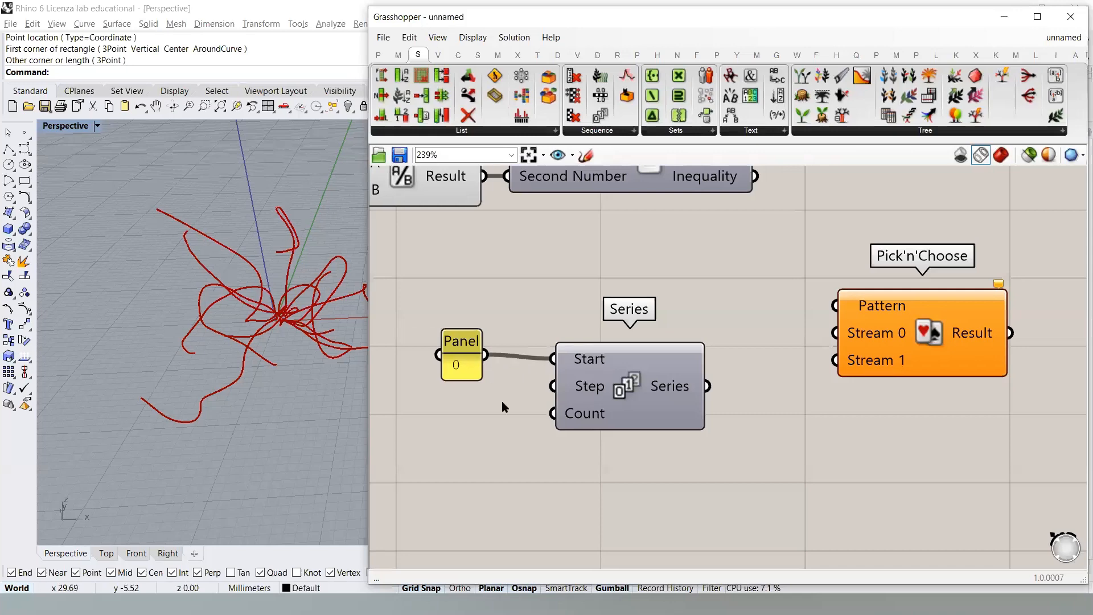
- Duplicate the Series component directly below and feed a new panel containing 11 into the copy's Start input
{"action": "right_click_drag", "start_coordinate": [501, 401], "coordinate": [504, 302]}
{"action": "left_click_drag", "start_coordinate": [637, 299], "coordinate": [646, 435], "text": "alt"}
{"action": "double_click", "coordinate": [479, 423]}
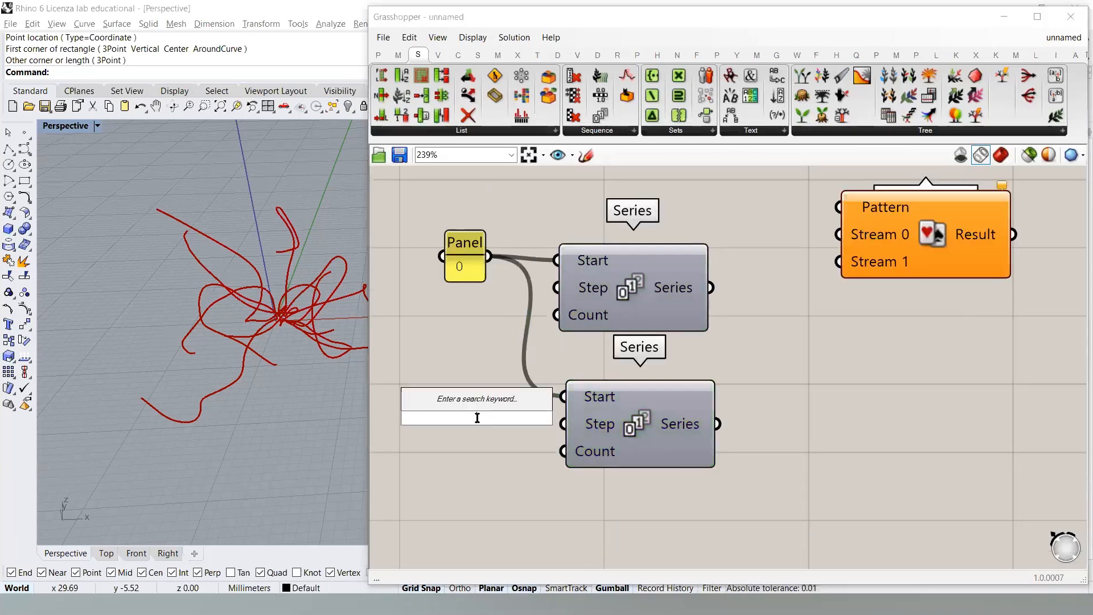
{"action": "type", "text": "\"11"}
{"action": "key", "text": "Return"}
{"action": "left_click_drag", "start_coordinate": [564, 397], "coordinate": [471, 397]}
{"action": "left_click", "coordinate": [504, 337]}
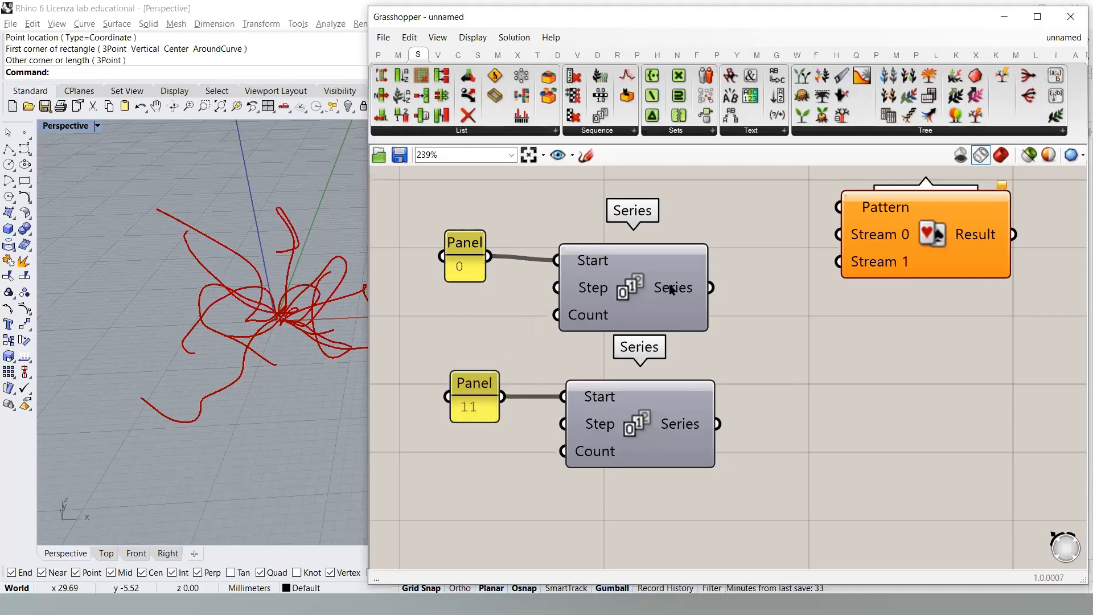
- Connect the upper Series output to Pick'n'Choose's Stream 0 and the lower Series output to Stream 1
{"action": "mouse_move", "coordinate": [677, 291]}
{"action": "mouse_move", "coordinate": [676, 431]}
{"action": "right_click_drag", "start_coordinate": [677, 431], "coordinate": [642, 292]}
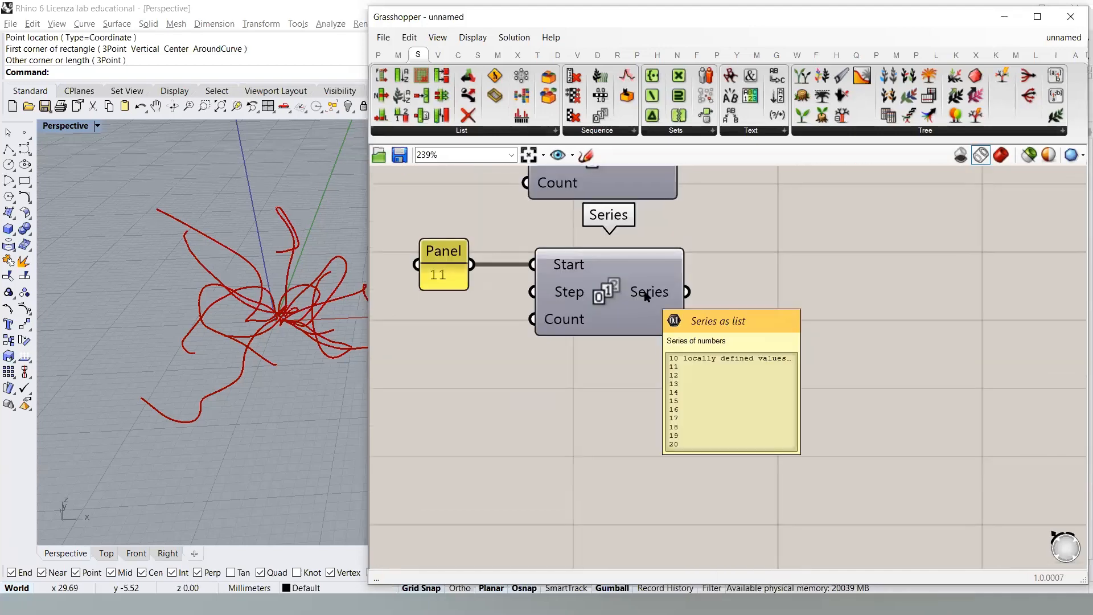
{"action": "right_click_drag", "start_coordinate": [683, 224], "coordinate": [640, 307]}
{"action": "left_click_drag", "start_coordinate": [616, 315], "coordinate": [622, 451]}
{"action": "right_click_drag", "start_coordinate": [708, 289], "coordinate": [725, 358]}
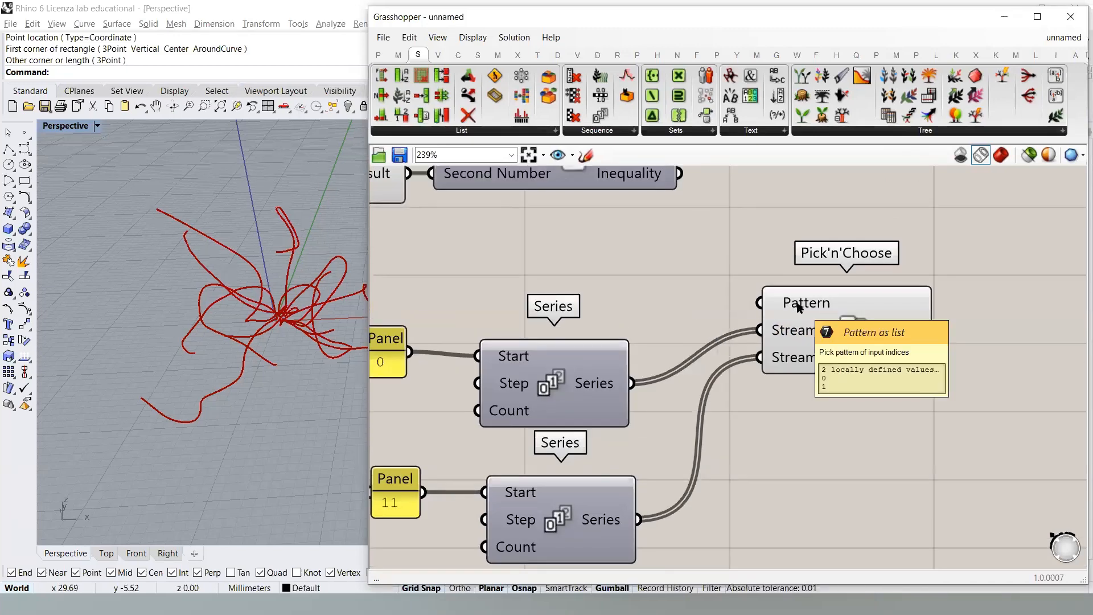
- Add a panel beyond Pick'n'Choose and connect the Result output to it
{"action": "right_click_drag", "start_coordinate": [1041, 351], "coordinate": [822, 327]}
{"action": "double_click", "coordinate": [822, 327]}
{"action": "type", "text": "\""}
{"action": "key", "text": "Return"}
{"action": "left_click_drag", "start_coordinate": [787, 311], "coordinate": [846, 320]}
{"action": "left_click_drag", "start_coordinate": [715, 306], "coordinate": [777, 335]}
- Resize the Result panel to be taller and narrower beside Pick'n'Choose
{"action": "right_click_drag", "start_coordinate": [798, 357], "coordinate": [736, 271]}
{"action": "scroll", "coordinate": [736, 271], "scroll_direction": "down", "scroll_amount": 2}
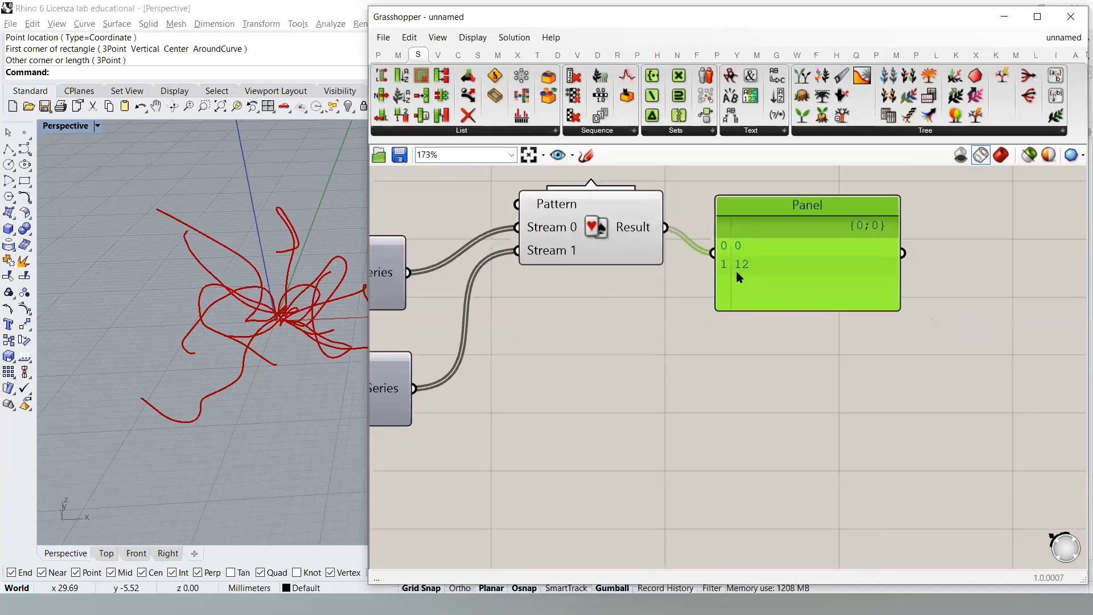
{"action": "left_click_drag", "start_coordinate": [762, 300], "coordinate": [761, 355]}
{"action": "right_click_drag", "start_coordinate": [656, 353], "coordinate": [822, 397]}
{"action": "left_click_drag", "start_coordinate": [774, 303], "coordinate": [746, 365]}
{"action": "left_click", "coordinate": [772, 271]}
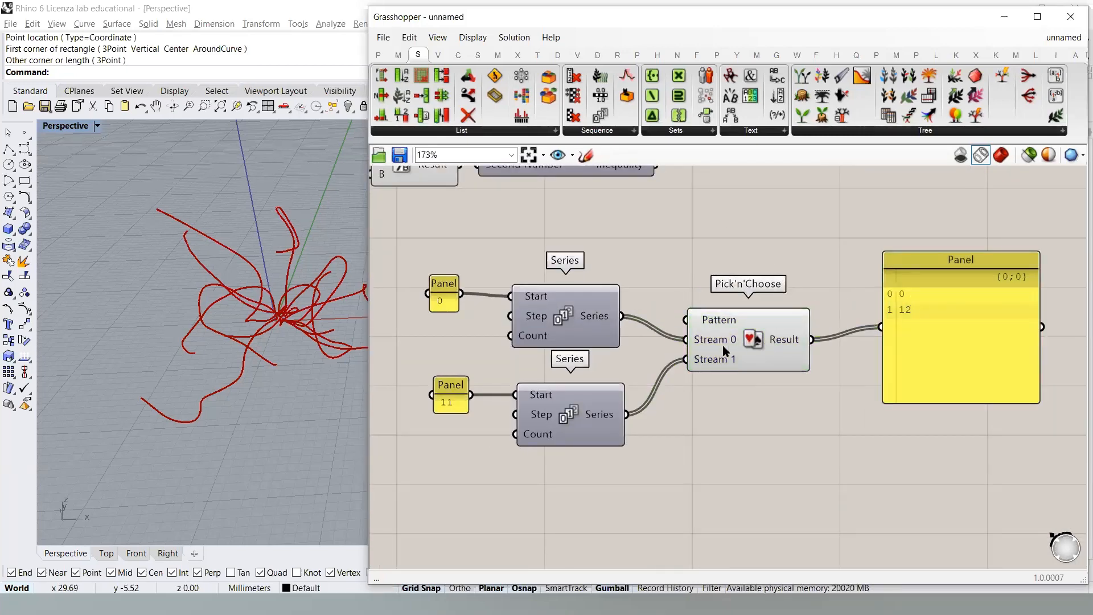
- Examine the data in Pick'n'Choose's inputs and look through the list, sequence and set components
{"action": "mouse_move", "coordinate": [710, 363]}
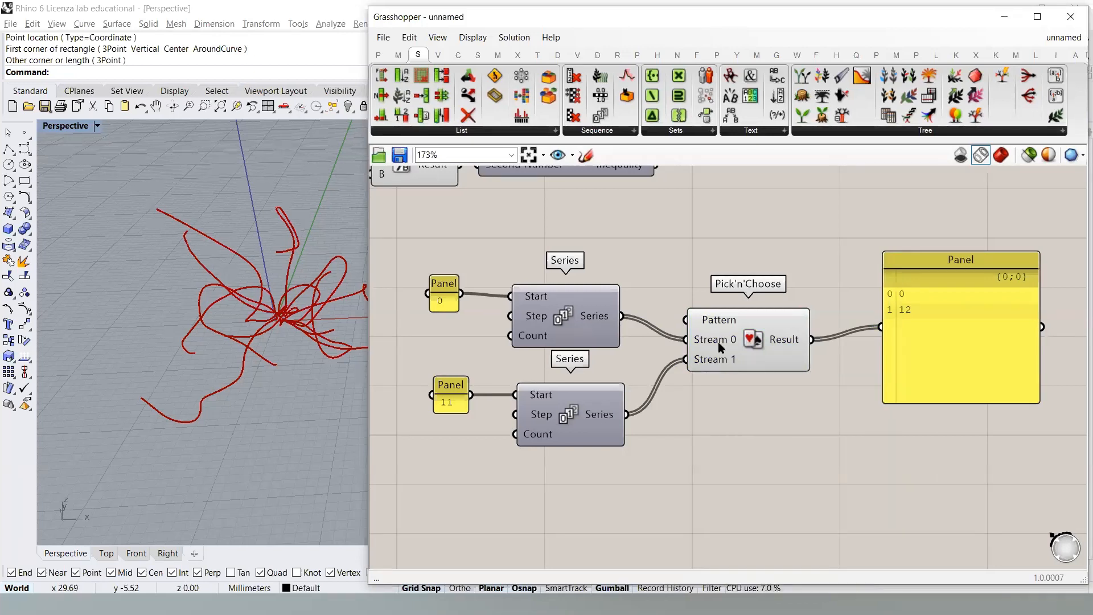
{"action": "mouse_move", "coordinate": [719, 324]}
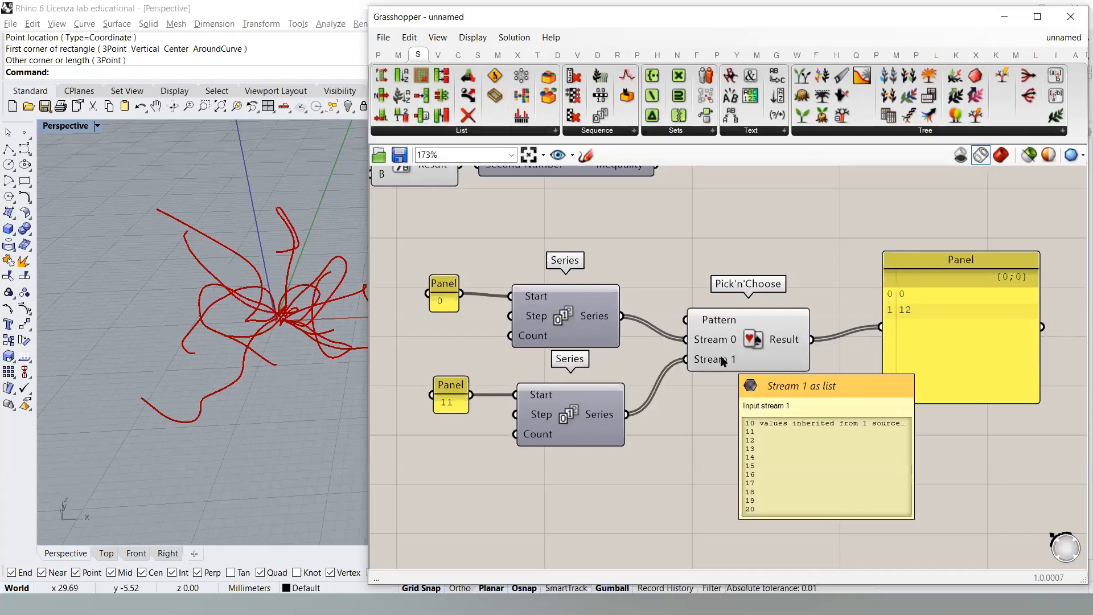
{"action": "right_click_drag", "start_coordinate": [671, 243], "coordinate": [671, 258]}
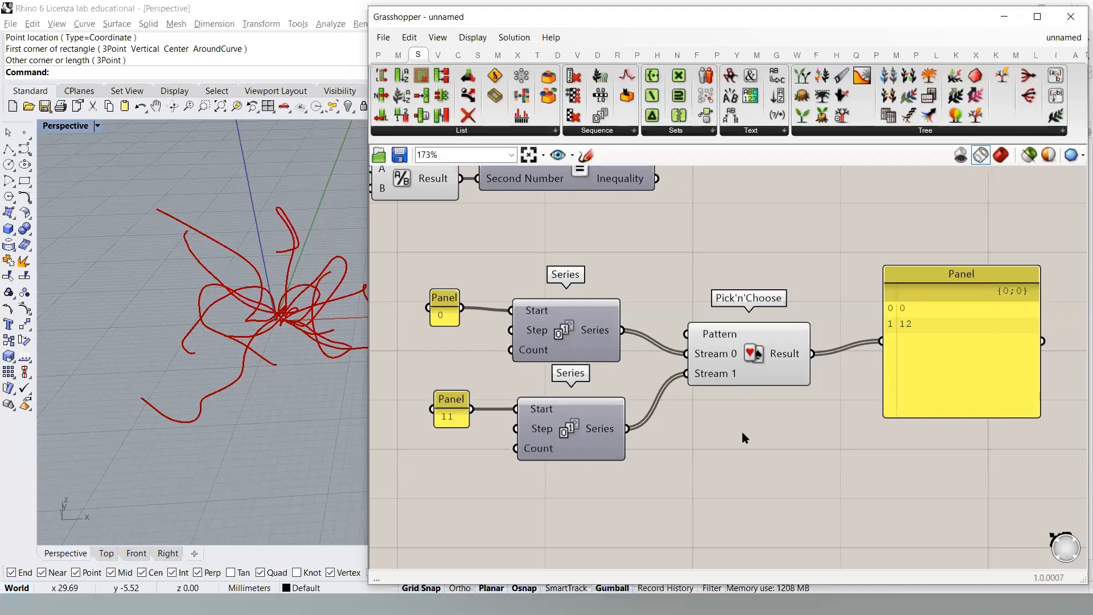
{"action": "left_click", "coordinate": [476, 131]}
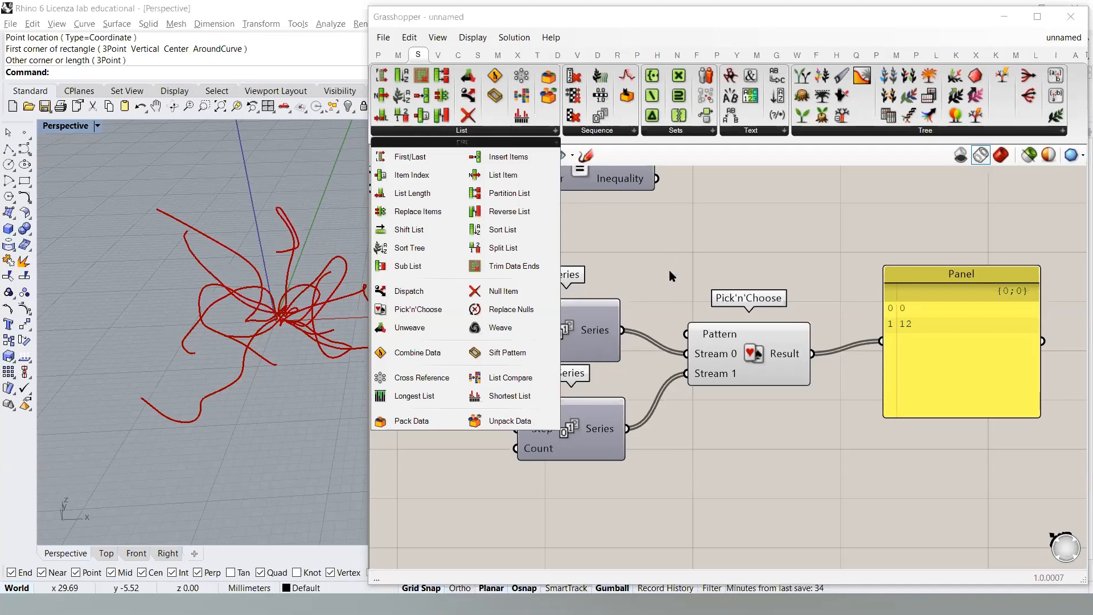
{"action": "left_click", "coordinate": [614, 134]}
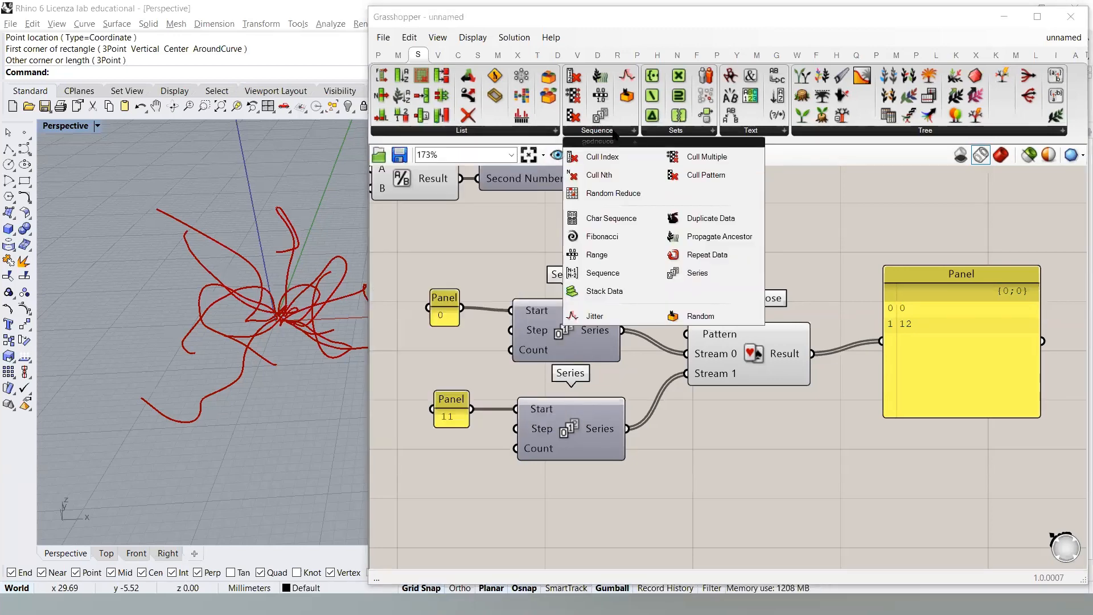
{"action": "left_click", "coordinate": [673, 133]}
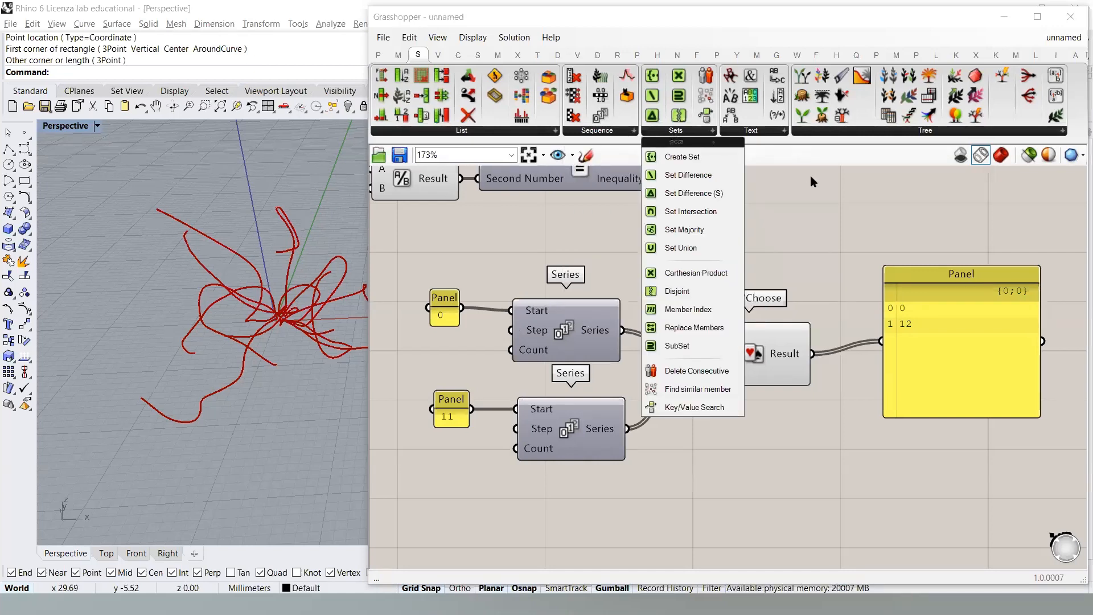
{"action": "left_click", "coordinate": [819, 213]}
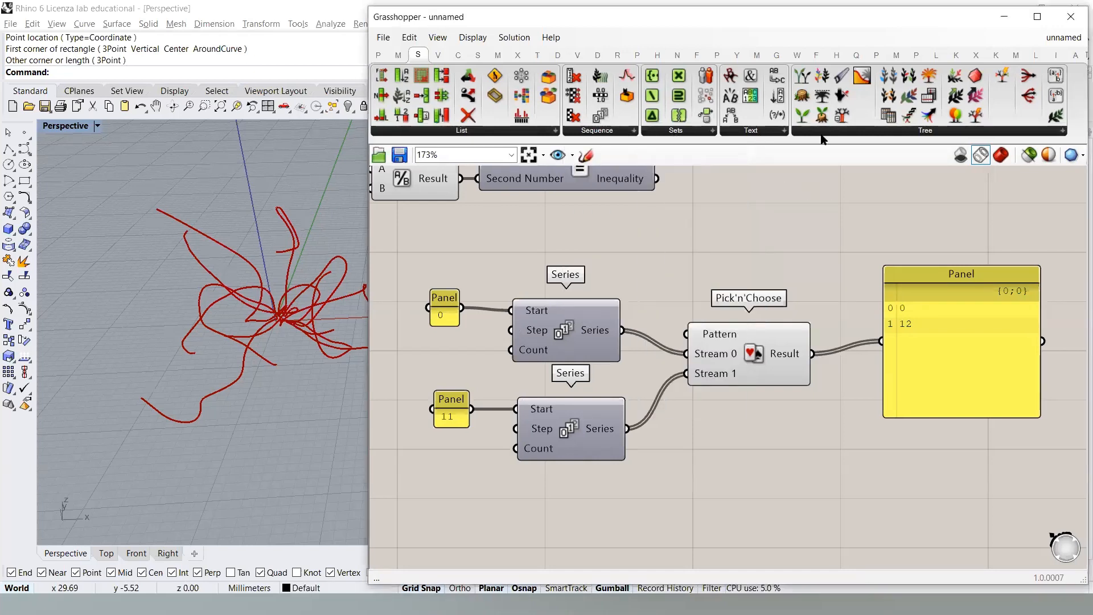
- Add a Stream Gate component from the tree components below Pick'n'Choose and view its inputs and outputs
{"action": "left_click", "coordinate": [824, 135]}
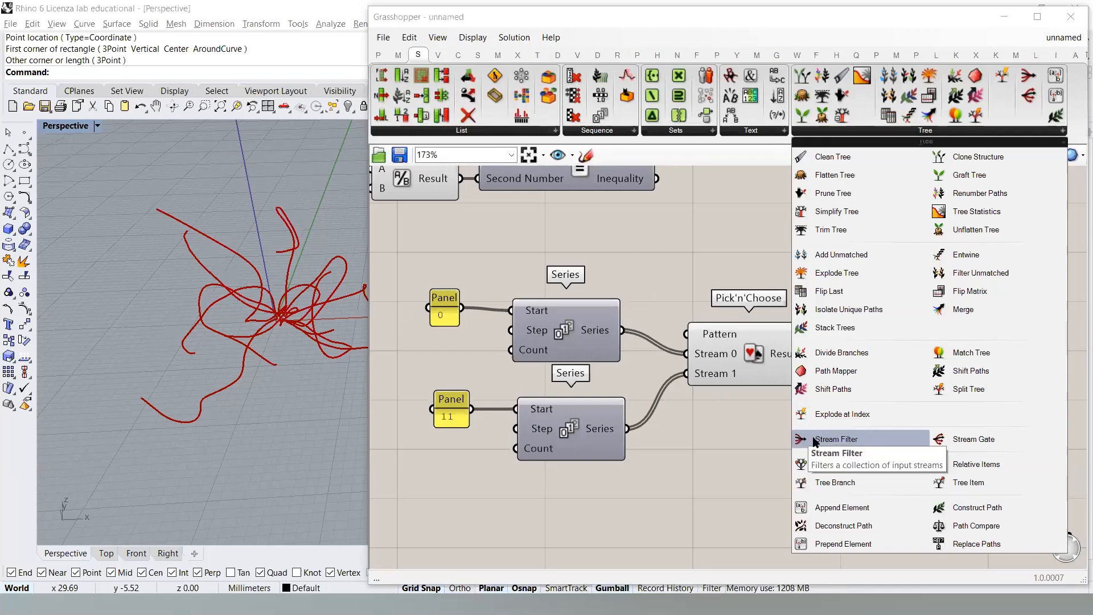
{"action": "left_click_drag", "start_coordinate": [940, 439], "coordinate": [783, 488]}
{"action": "scroll", "coordinate": [771, 419], "scroll_direction": "up", "scroll_amount": 8}
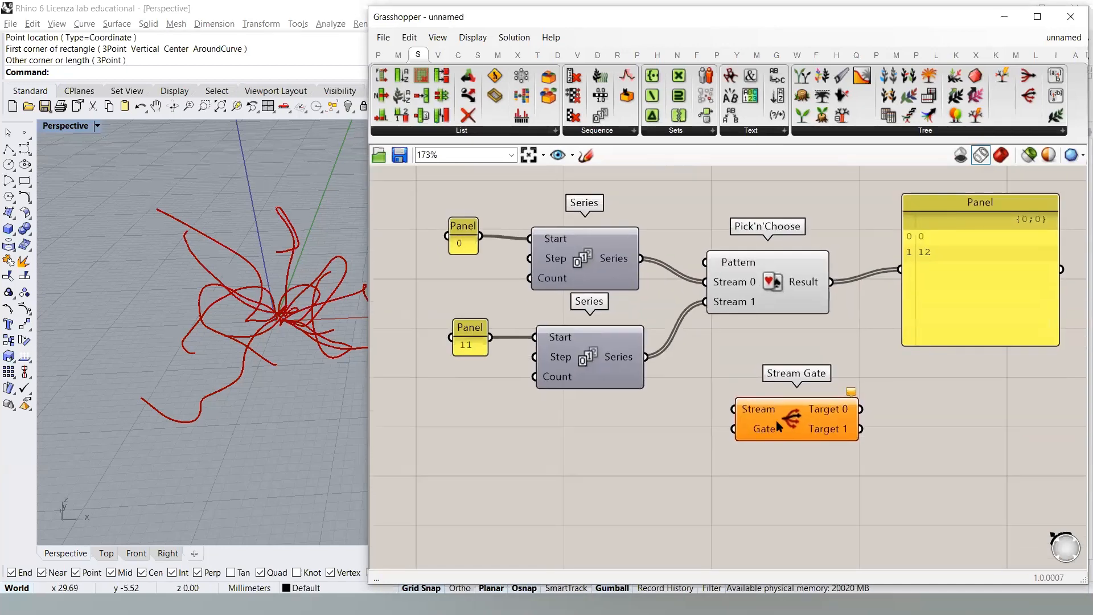
{"action": "scroll", "coordinate": [771, 409], "scroll_direction": "down", "scroll_amount": 3}
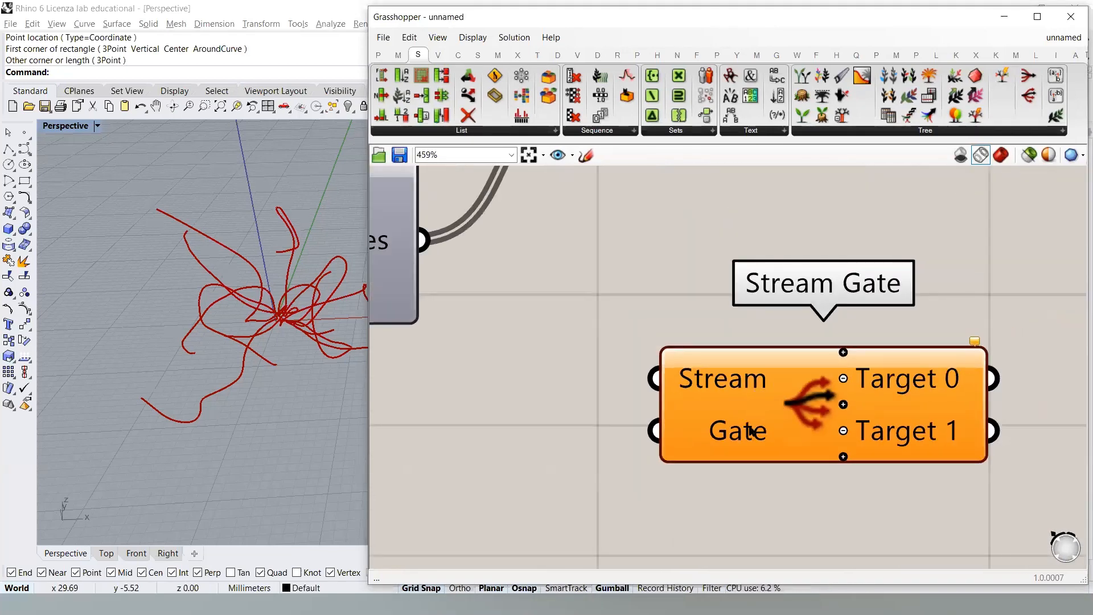
{"action": "right_click_drag", "start_coordinate": [744, 429], "coordinate": [684, 395]}
- Replace the Stream Gate with a Stream Filter component and align it below Pick'n'Choose
{"action": "left_click_drag", "start_coordinate": [927, 116], "coordinate": [797, 346]}
{"action": "left_click", "coordinate": [760, 234]}
{"action": "key", "text": "Delete"}
{"action": "scroll", "coordinate": [791, 411], "scroll_direction": "down", "scroll_amount": 3}
{"action": "left_click", "coordinate": [746, 288]}
{"action": "right_click_drag", "start_coordinate": [744, 259], "coordinate": [759, 337]}
{"action": "scroll", "coordinate": [764, 326], "scroll_direction": "down", "scroll_amount": 2}
{"action": "left_click_drag", "start_coordinate": [770, 441], "coordinate": [750, 407]}
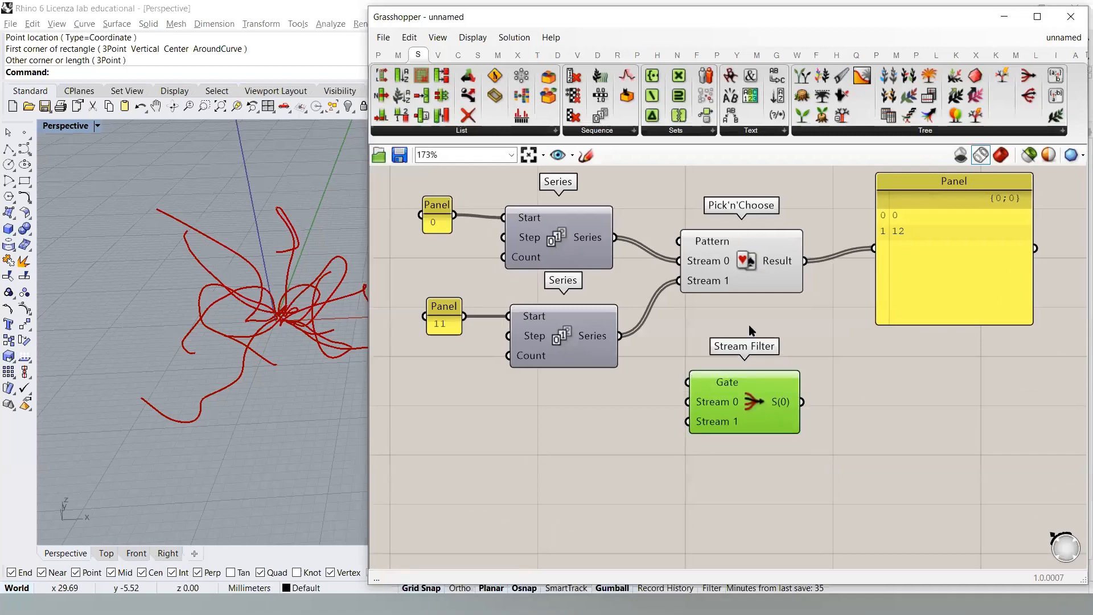
- Connect the upper Series output to Stream Filter's Stream 0 and the lower Series output to Stream 1
{"action": "scroll", "coordinate": [749, 308], "scroll_direction": "up", "scroll_amount": 2}
{"action": "left_click", "coordinate": [763, 314]}
{"action": "right_click_drag", "start_coordinate": [764, 314], "coordinate": [781, 336]}
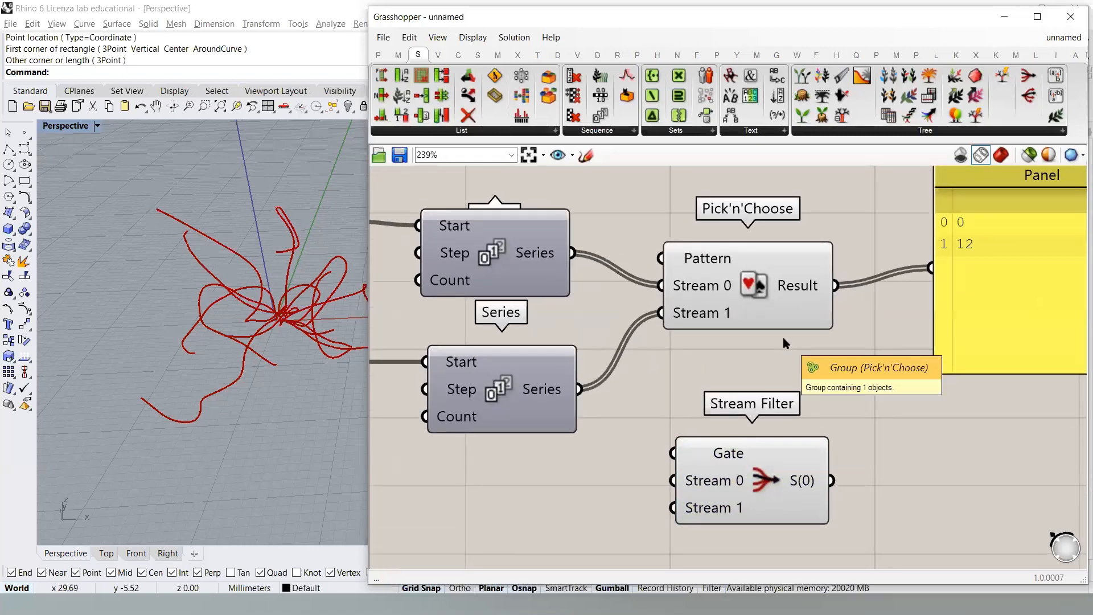
{"action": "right_click_drag", "start_coordinate": [780, 310], "coordinate": [797, 326]}
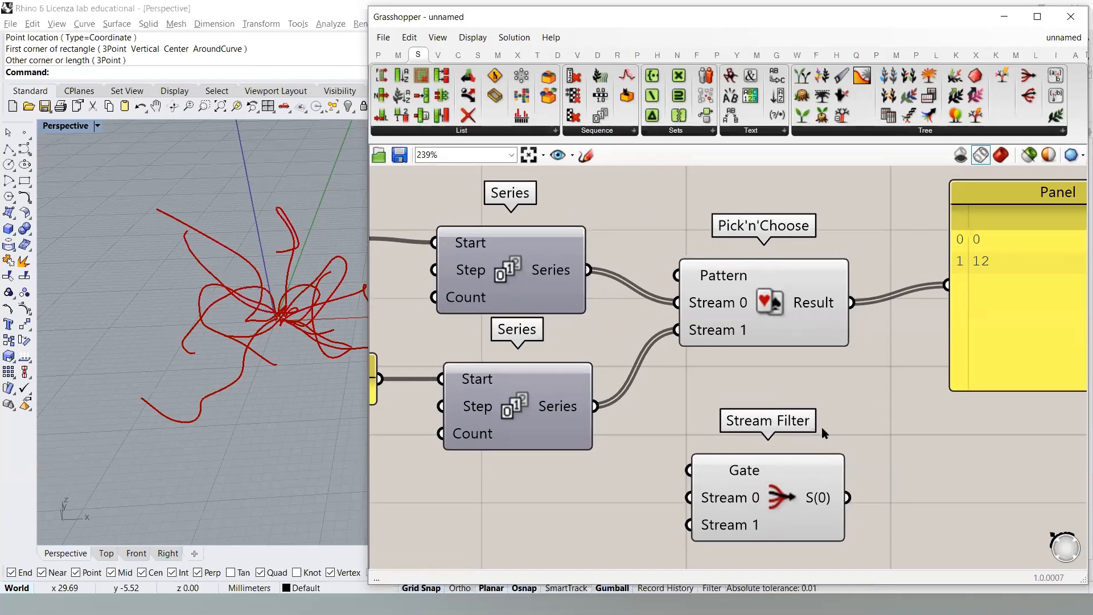
{"action": "right_click_drag", "start_coordinate": [832, 431], "coordinate": [868, 340]}
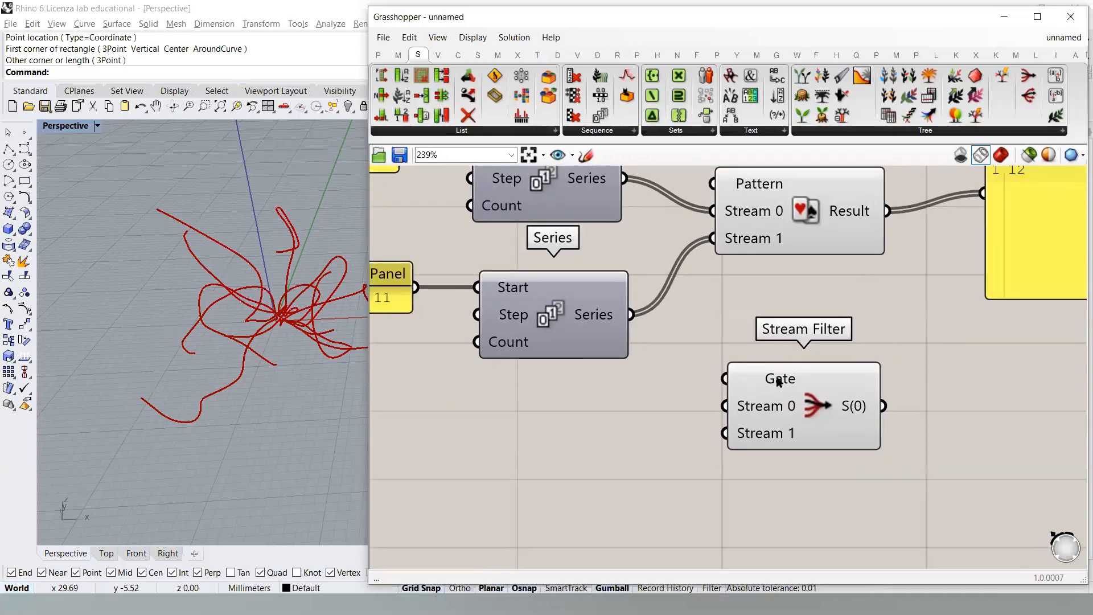
{"action": "scroll", "coordinate": [826, 433], "scroll_direction": "up", "scroll_amount": 4}
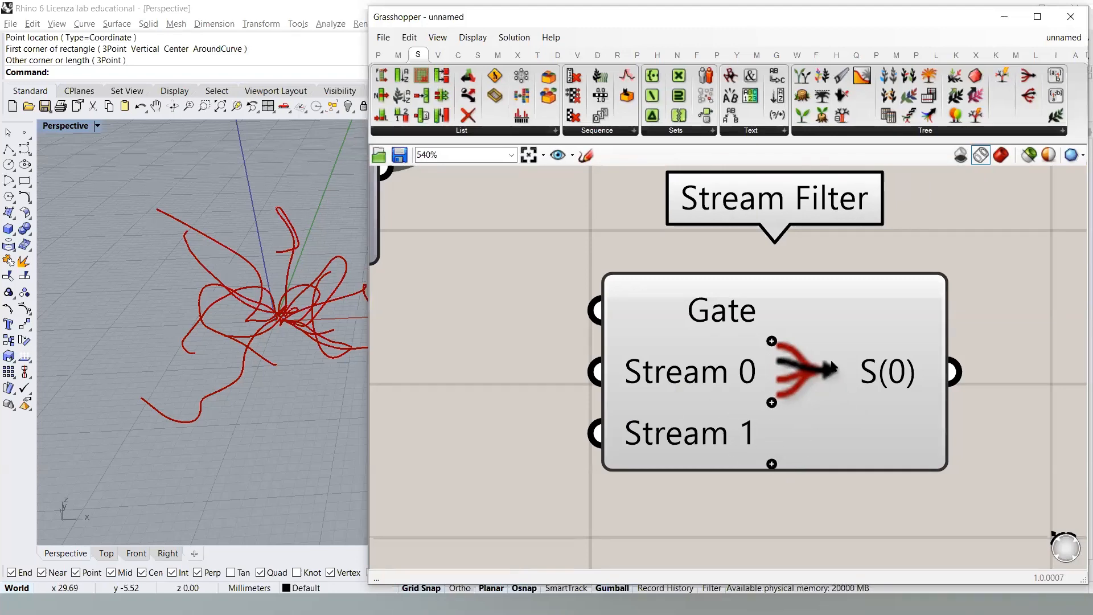
{"action": "scroll", "coordinate": [820, 375], "scroll_direction": "down", "scroll_amount": 7}
{"action": "left_click_drag", "start_coordinate": [713, 280], "coordinate": [765, 399]}
{"action": "left_click_drag", "start_coordinate": [716, 351], "coordinate": [765, 414]}
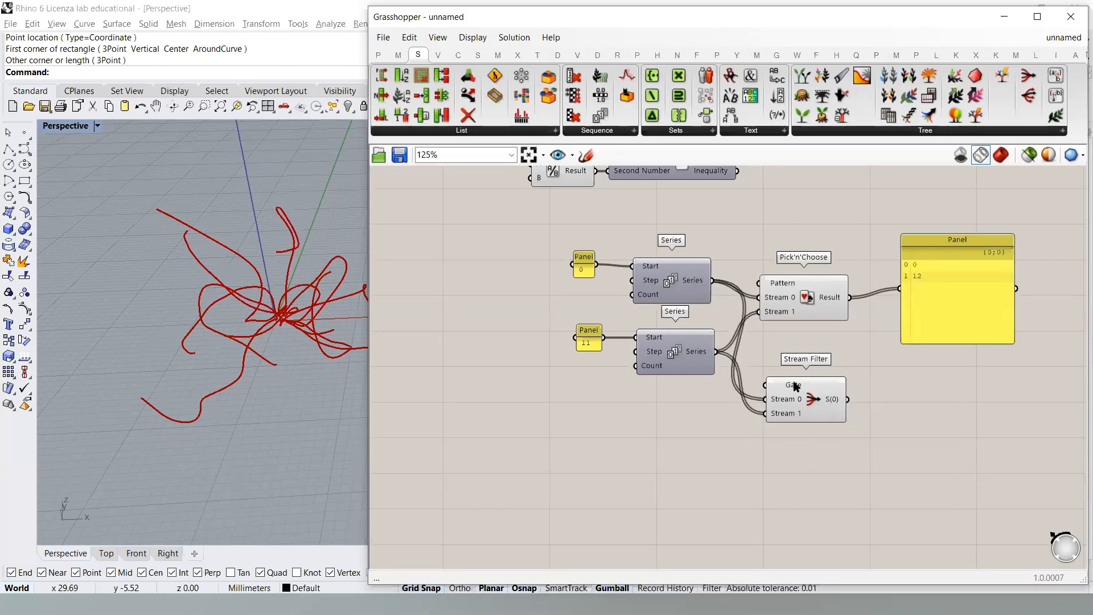
- Add a Boolean Toggle below the lower Series component and move it away from the Stream Filter to leave a gap
{"action": "right_click_drag", "start_coordinate": [705, 400], "coordinate": [762, 371]}
{"action": "double_click", "coordinate": [652, 397]}
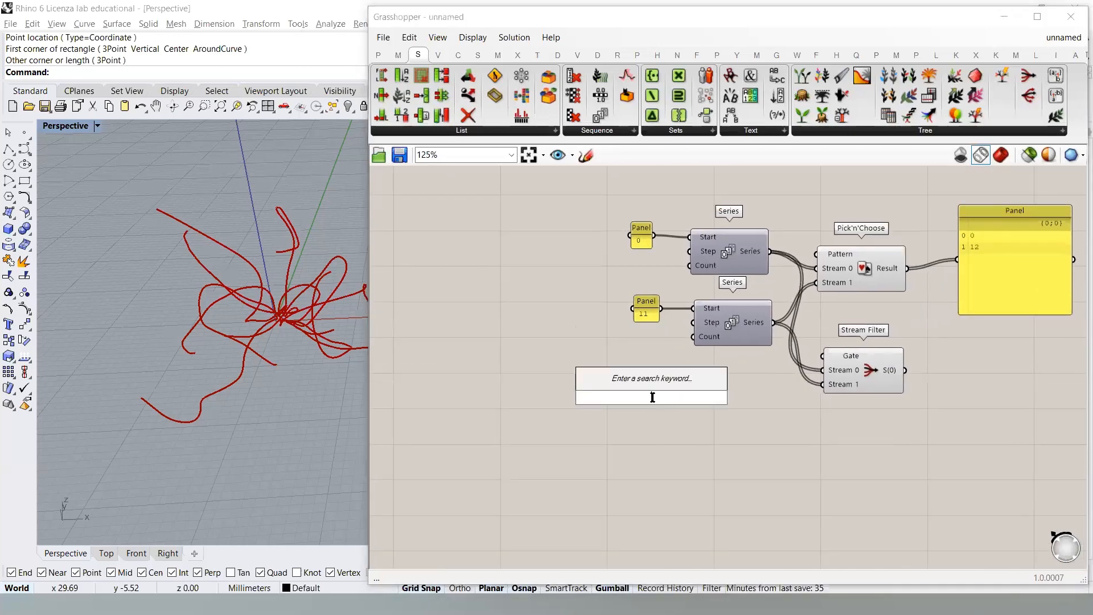
{"action": "type", "text": "togg"}
{"action": "left_click", "coordinate": [637, 387]}
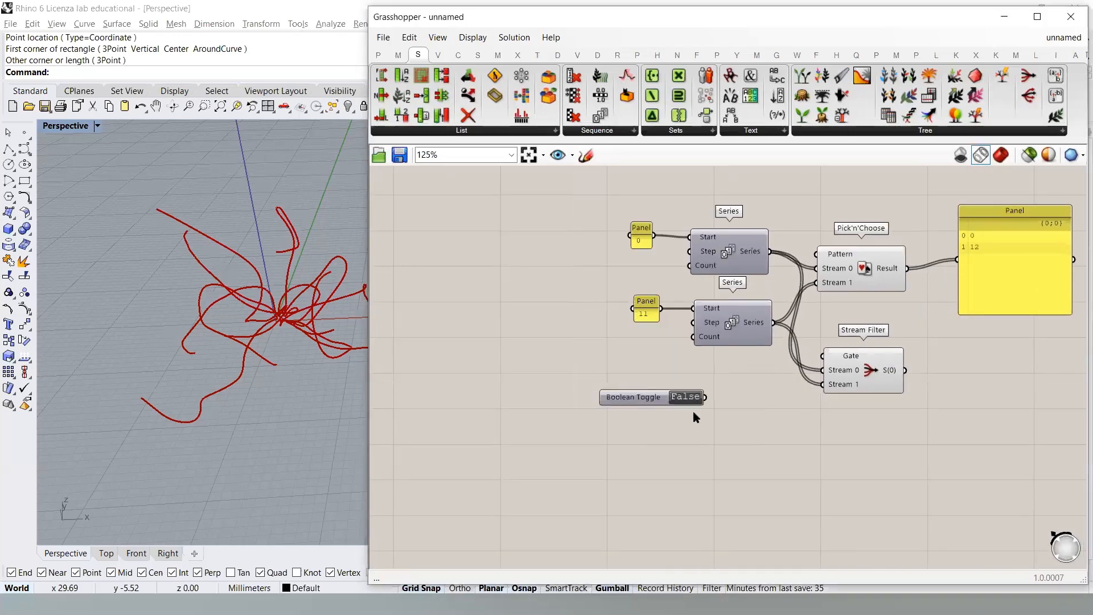
{"action": "scroll", "coordinate": [695, 417], "scroll_direction": "up", "scroll_amount": 4}
{"action": "left_click_drag", "start_coordinate": [575, 386], "coordinate": [482, 350]}
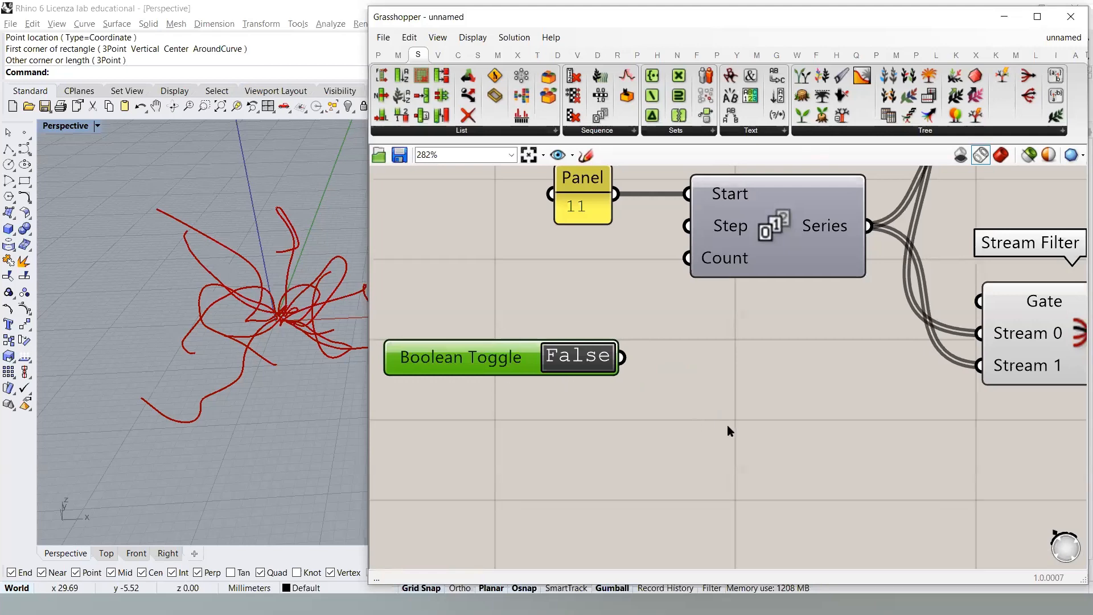
- Add a panel connected to the Boolean Toggle's output, place it below the toggle and shrink it
{"action": "double_click", "coordinate": [724, 457]}
{"action": "type", "text": "panel"}
{"action": "key", "text": "Return"}
{"action": "left_click_drag", "start_coordinate": [622, 358], "coordinate": [599, 398]}
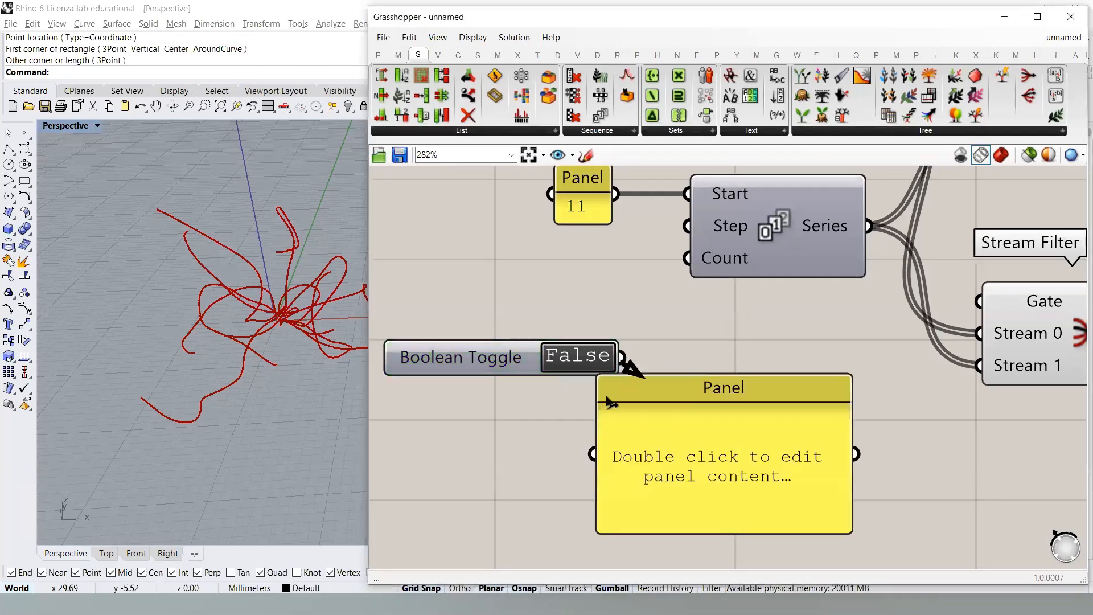
{"action": "left_click", "coordinate": [549, 373]}
{"action": "left_click_drag", "start_coordinate": [664, 427], "coordinate": [578, 485]}
{"action": "scroll", "coordinate": [578, 485], "scroll_direction": "down", "scroll_amount": 3}
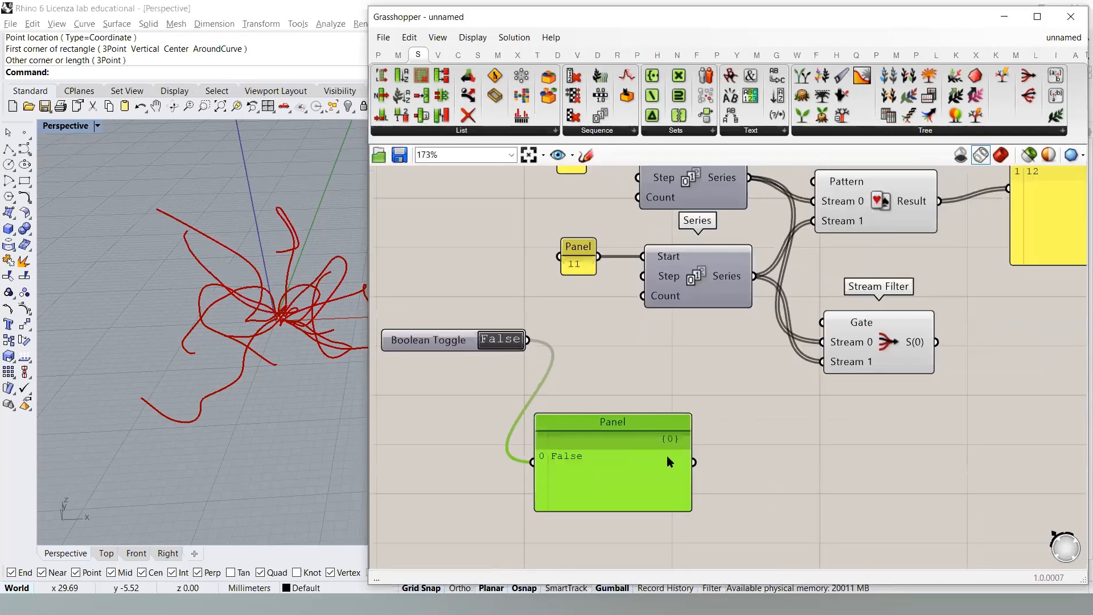
{"action": "left_click_drag", "start_coordinate": [694, 511], "coordinate": [611, 466]}
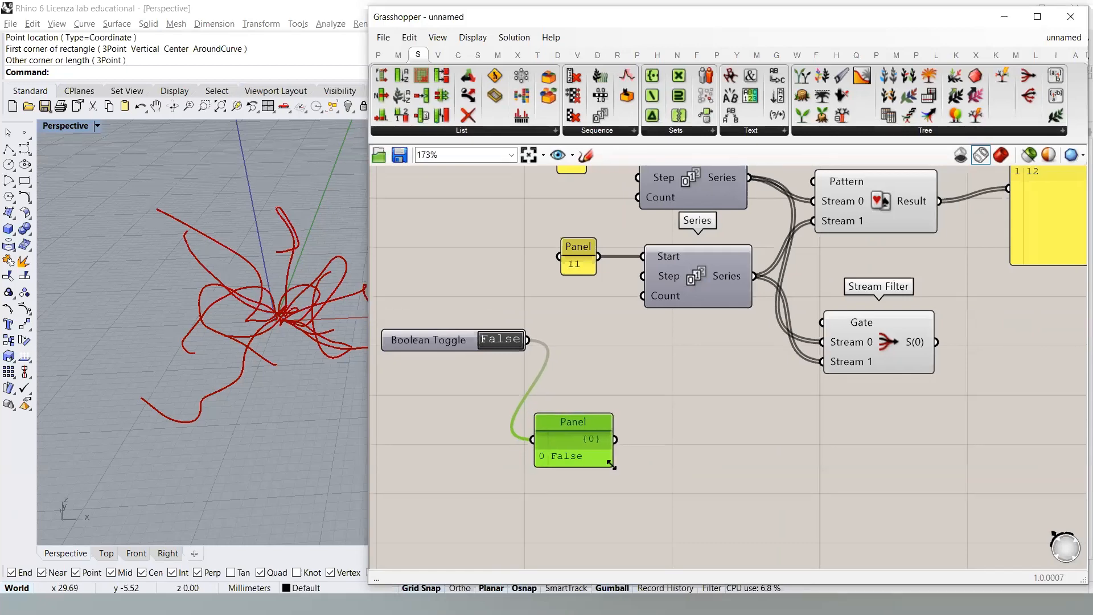
{"action": "scroll", "coordinate": [569, 436], "scroll_direction": "up", "scroll_amount": 1}
{"action": "left_click", "coordinate": [582, 361]}
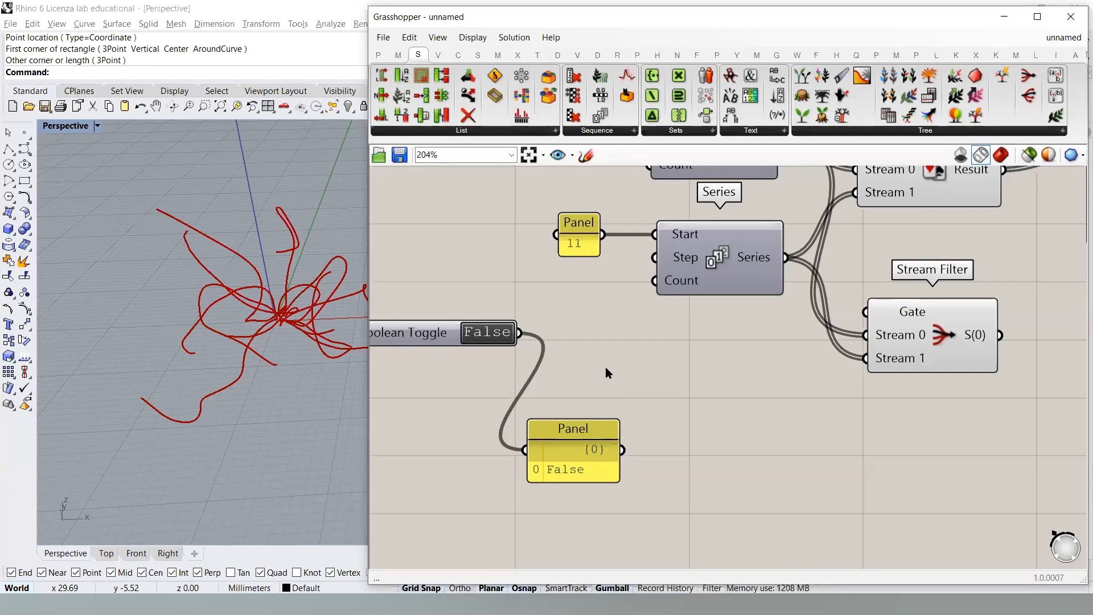
- Add an Integer parameter fed by the Boolean Toggle and connect its output to a copy of the toggle's panel
{"action": "double_click", "coordinate": [661, 375]}
{"action": "type", "text": "int"}
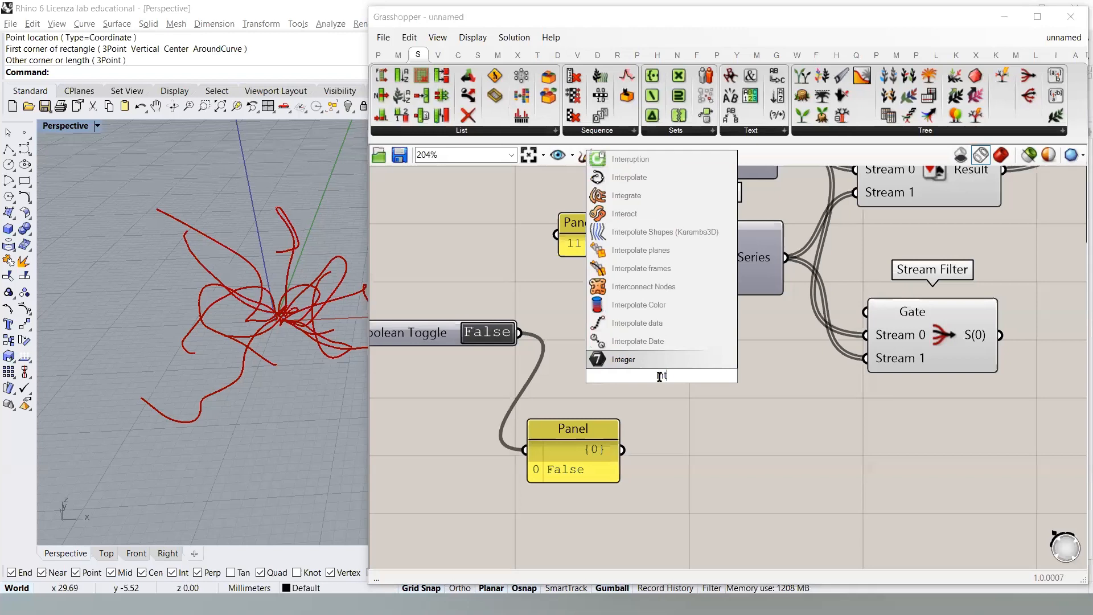
{"action": "key", "text": "Return"}
{"action": "left_click_drag", "start_coordinate": [434, 337], "coordinate": [412, 376]}
{"action": "left_click_drag", "start_coordinate": [499, 373], "coordinate": [651, 374]}
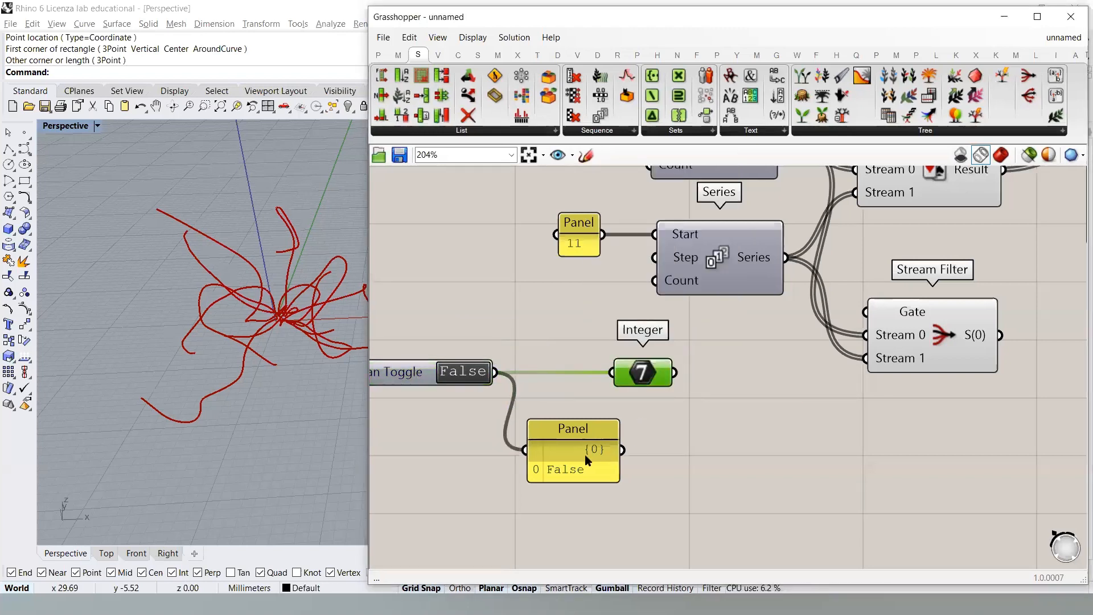
{"action": "left_click_drag", "start_coordinate": [585, 453], "coordinate": [783, 448], "text": "alt"}
{"action": "left_click_drag", "start_coordinate": [674, 372], "coordinate": [758, 448]}
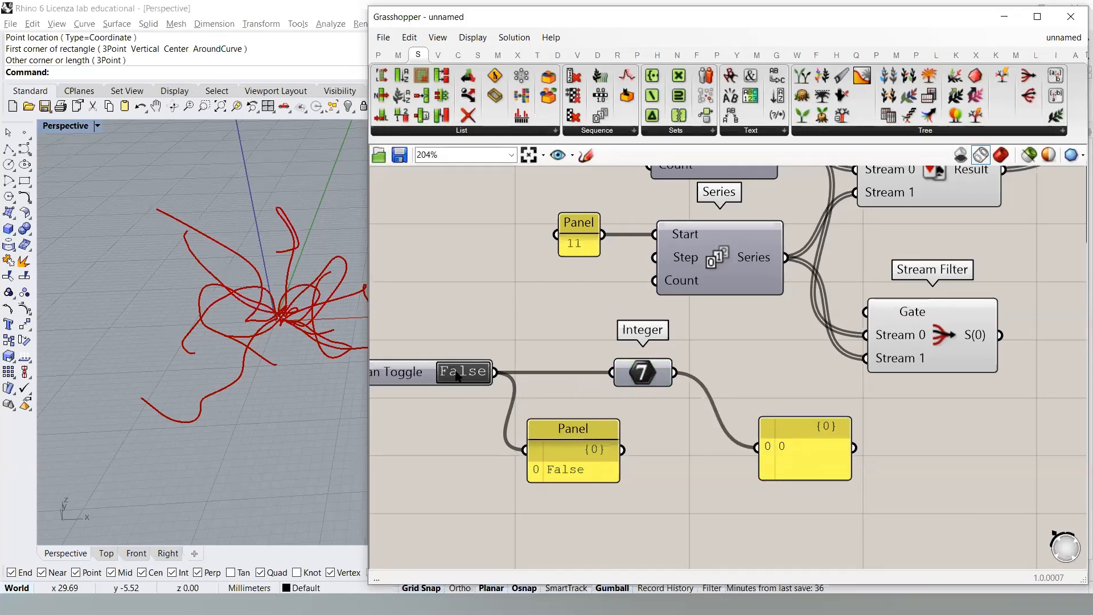
- Set the test Boolean Toggle to True and move the Integer parameter down between the two value panels
{"action": "double_click", "coordinate": [457, 373]}
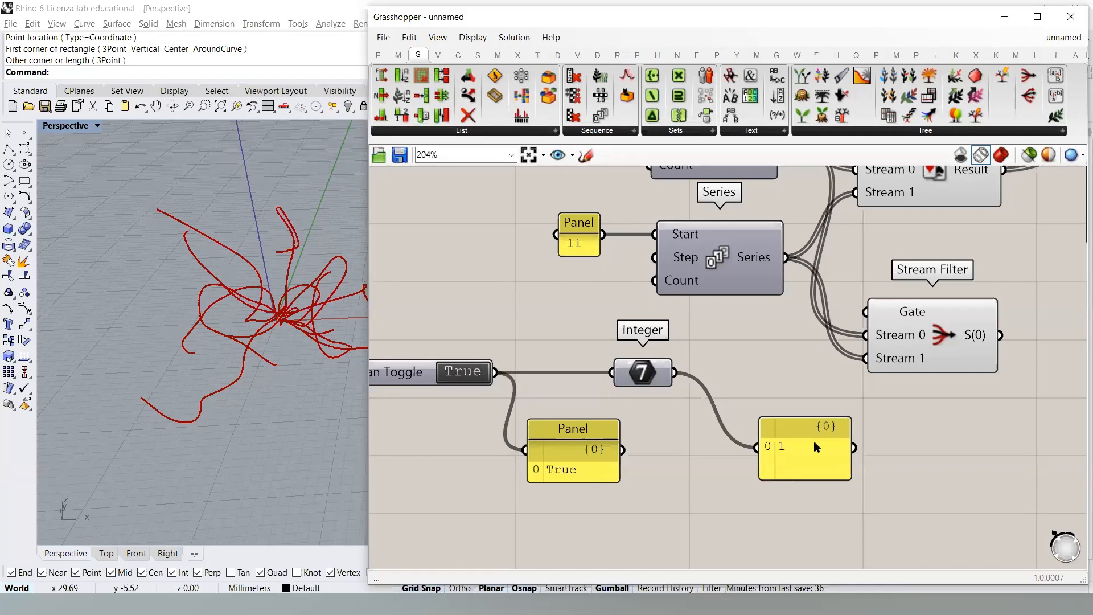
{"action": "right_click_drag", "start_coordinate": [789, 420], "coordinate": [762, 453]}
{"action": "left_click_drag", "start_coordinate": [620, 406], "coordinate": [672, 479]}
{"action": "left_click", "coordinate": [678, 397]}
- Connect the test Boolean Toggle's output to the Stream Filter's Gate input
{"action": "left_click_drag", "start_coordinate": [469, 404], "coordinate": [887, 341]}
{"action": "left_click_drag", "start_coordinate": [471, 405], "coordinate": [837, 344]}
{"action": "right_click_drag", "start_coordinate": [870, 428], "coordinate": [816, 377]}
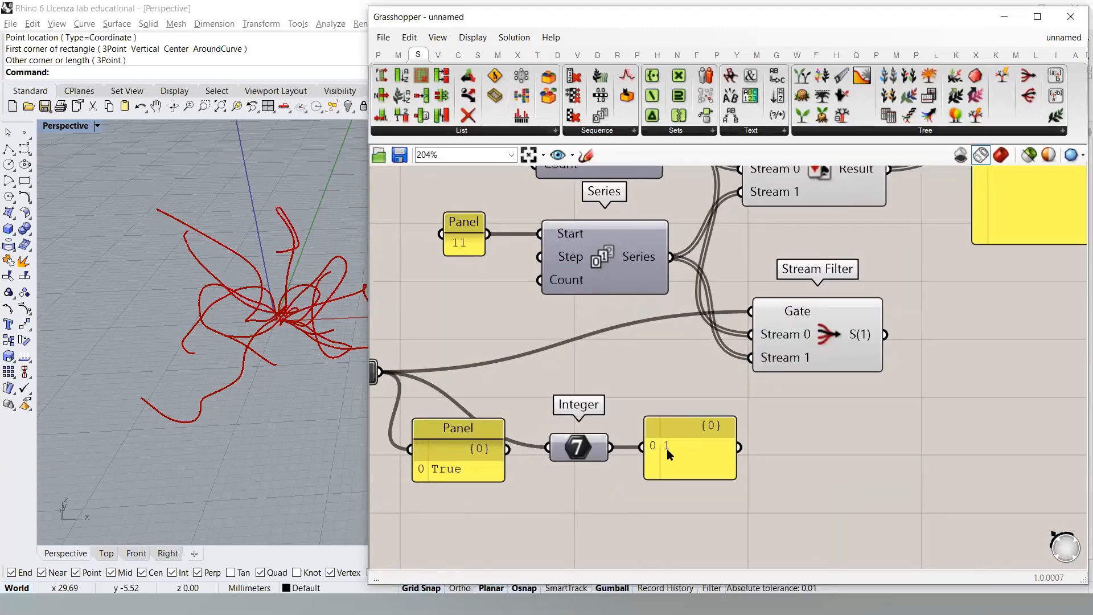
- Copy the Pick'n'Choose result panel below itself, connect it to the Stream Filter's output and enlarge it to show the whole list
{"action": "right_click_drag", "start_coordinate": [945, 381], "coordinate": [814, 379]}
{"action": "scroll", "coordinate": [820, 350], "scroll_direction": "down", "scroll_amount": 2}
{"action": "right_click_drag", "start_coordinate": [857, 253], "coordinate": [854, 283]}
{"action": "left_click_drag", "start_coordinate": [869, 246], "coordinate": [871, 420], "text": "alt"}
{"action": "left_click_drag", "start_coordinate": [768, 369], "coordinate": [832, 411]}
{"action": "right_click_drag", "start_coordinate": [887, 480], "coordinate": [863, 432]}
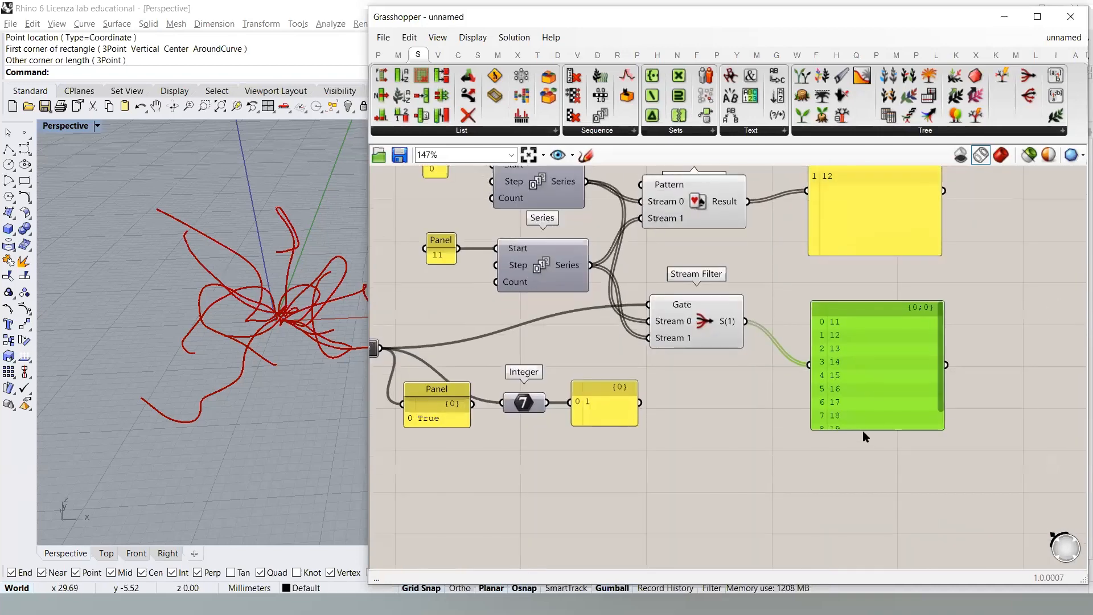
{"action": "left_click_drag", "start_coordinate": [860, 462], "coordinate": [861, 479]}
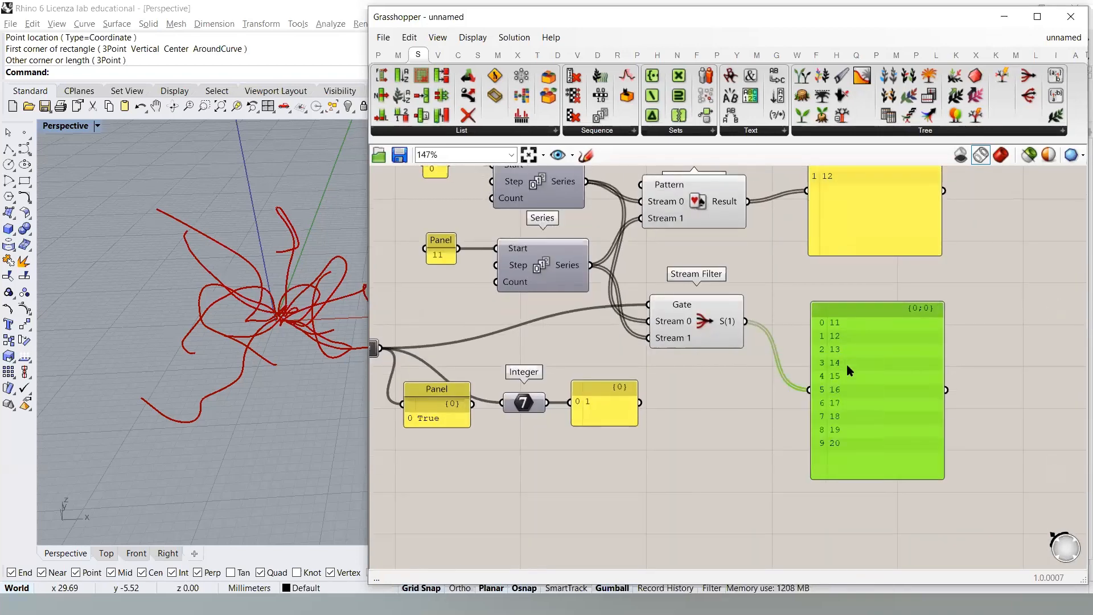
{"action": "right_click_drag", "start_coordinate": [743, 292], "coordinate": [843, 352]}
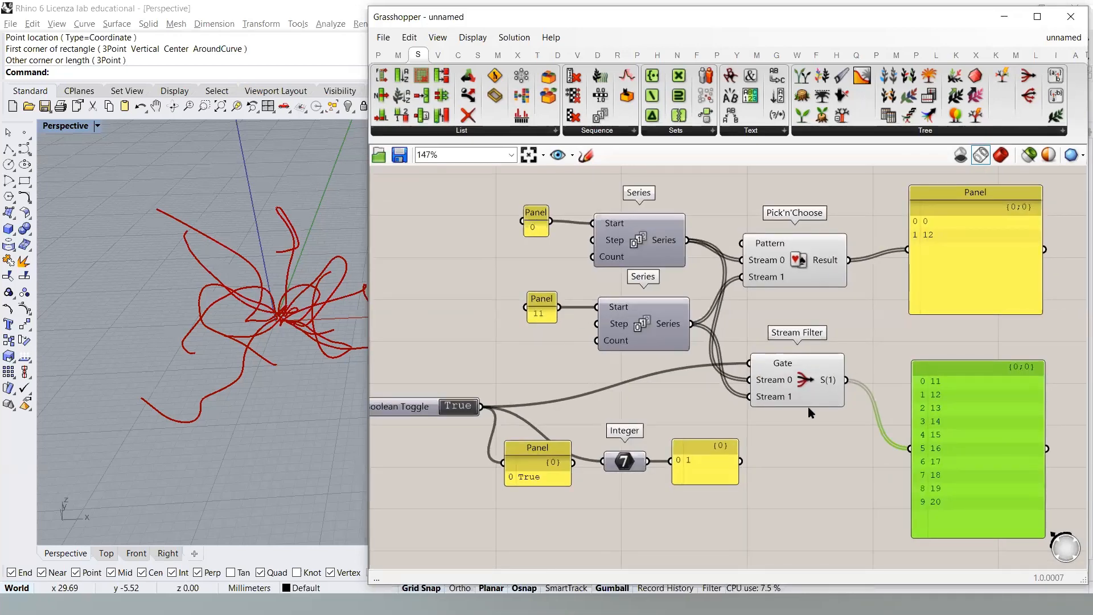
- Delete both Series, Pick'n'Choose, the Integer parameter, the test Boolean Toggle and all their panels, keeping only the Stream Filter
{"action": "scroll", "coordinate": [803, 396], "scroll_direction": "down", "scroll_amount": 4}
{"action": "left_click_drag", "start_coordinate": [978, 284], "coordinate": [610, 359]}
{"action": "key", "text": "Delete"}
{"action": "left_click", "coordinate": [886, 459]}
{"action": "key", "text": "Delete"}
{"action": "left_click_drag", "start_coordinate": [786, 492], "coordinate": [603, 437]}
{"action": "key", "text": "Delete"}
{"action": "left_click", "coordinate": [553, 418]}
{"action": "key", "text": "Delete"}
- Place the Stream Filter beside the Equality component and connect the Equality output to its Gate
{"action": "left_click", "coordinate": [793, 402]}
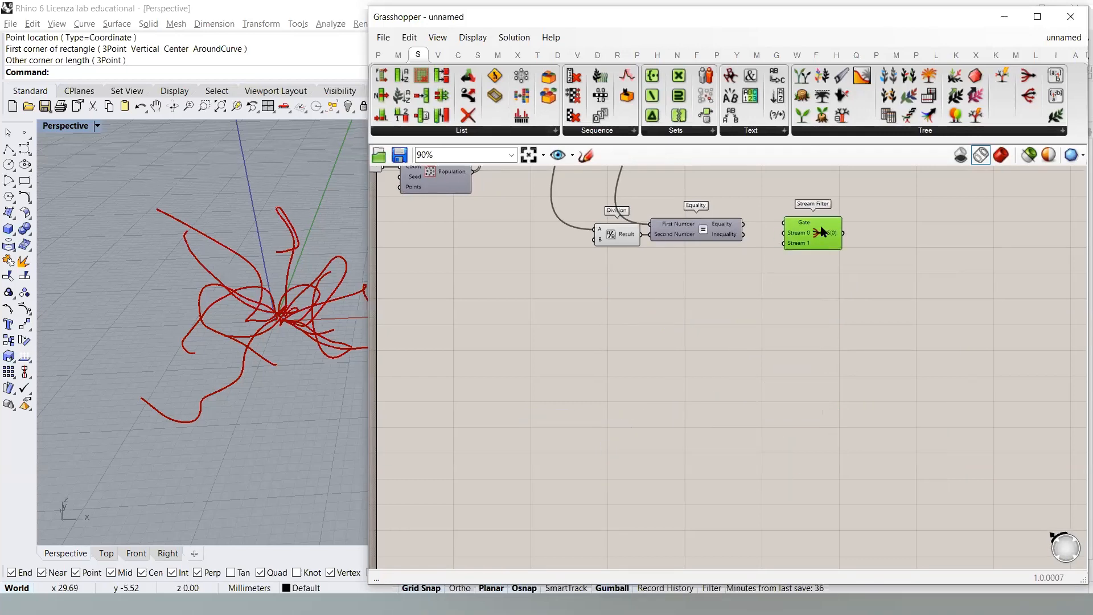
{"action": "scroll", "coordinate": [808, 353], "scroll_direction": "up", "scroll_amount": 3}
{"action": "left_click", "coordinate": [710, 309]}
{"action": "scroll", "coordinate": [729, 354], "scroll_direction": "up", "scroll_amount": 1}
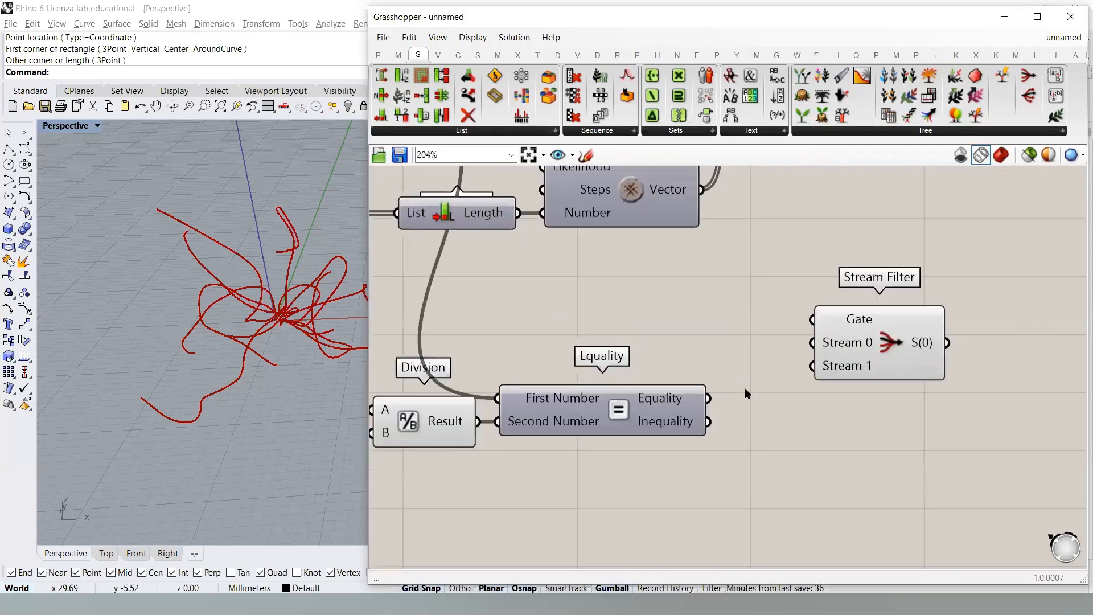
{"action": "left_click_drag", "start_coordinate": [717, 404], "coordinate": [813, 320]}
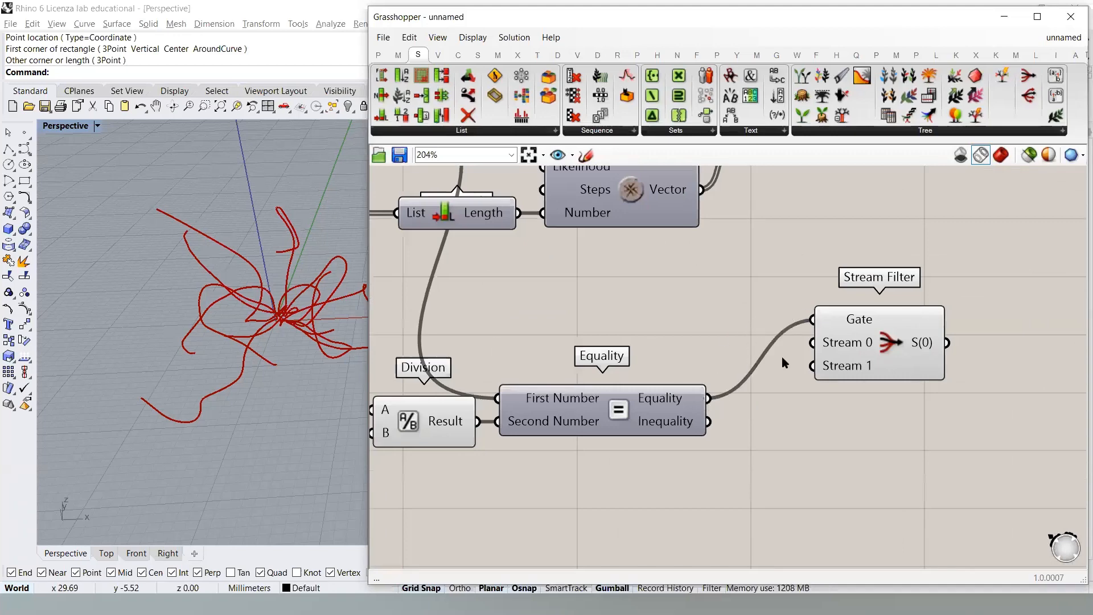
- Move List Length and Wandering Vector away from Move, and place the Stream Filter just below the Move component
{"action": "scroll", "coordinate": [783, 363], "scroll_direction": "down", "scroll_amount": 3}
{"action": "scroll", "coordinate": [761, 328], "scroll_direction": "up", "scroll_amount": 1}
{"action": "right_click_drag", "start_coordinate": [719, 339], "coordinate": [799, 414]}
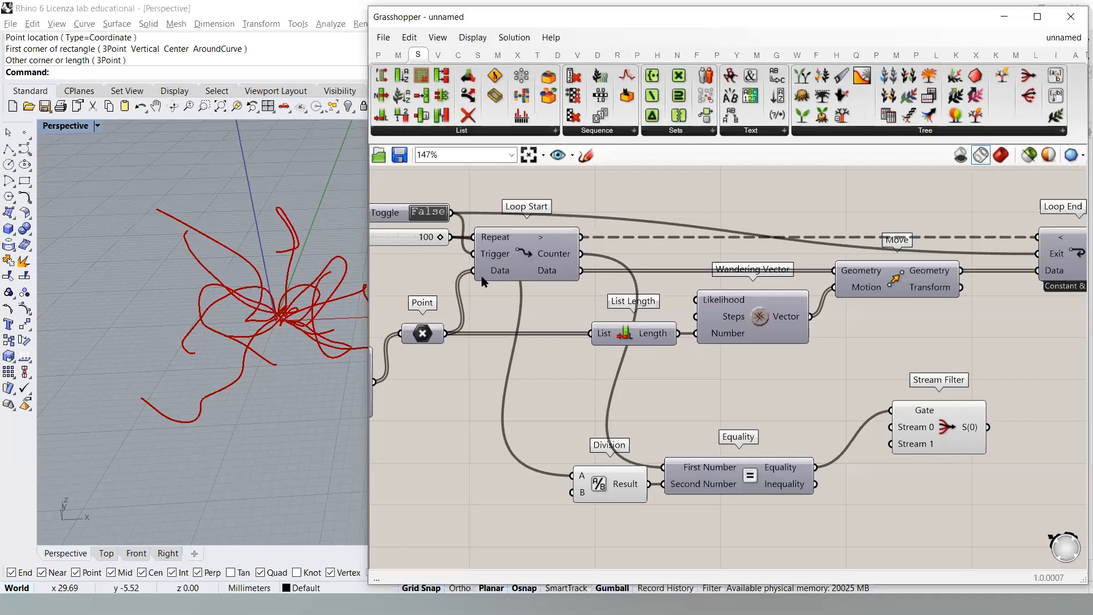
{"action": "right_click_drag", "start_coordinate": [846, 446], "coordinate": [767, 424]}
{"action": "left_click_drag", "start_coordinate": [887, 429], "coordinate": [883, 409]}
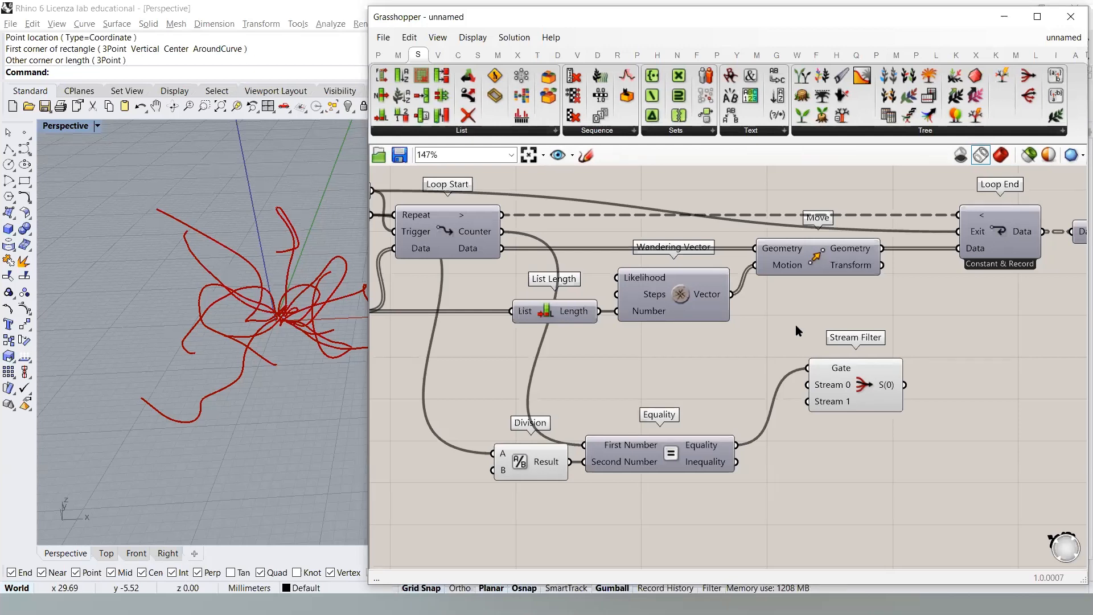
{"action": "right_click_drag", "start_coordinate": [800, 324], "coordinate": [792, 329]}
{"action": "left_click_drag", "start_coordinate": [664, 351], "coordinate": [534, 305]}
{"action": "left_click_drag", "start_coordinate": [658, 301], "coordinate": [617, 300]}
{"action": "left_click_drag", "start_coordinate": [848, 387], "coordinate": [855, 367]}
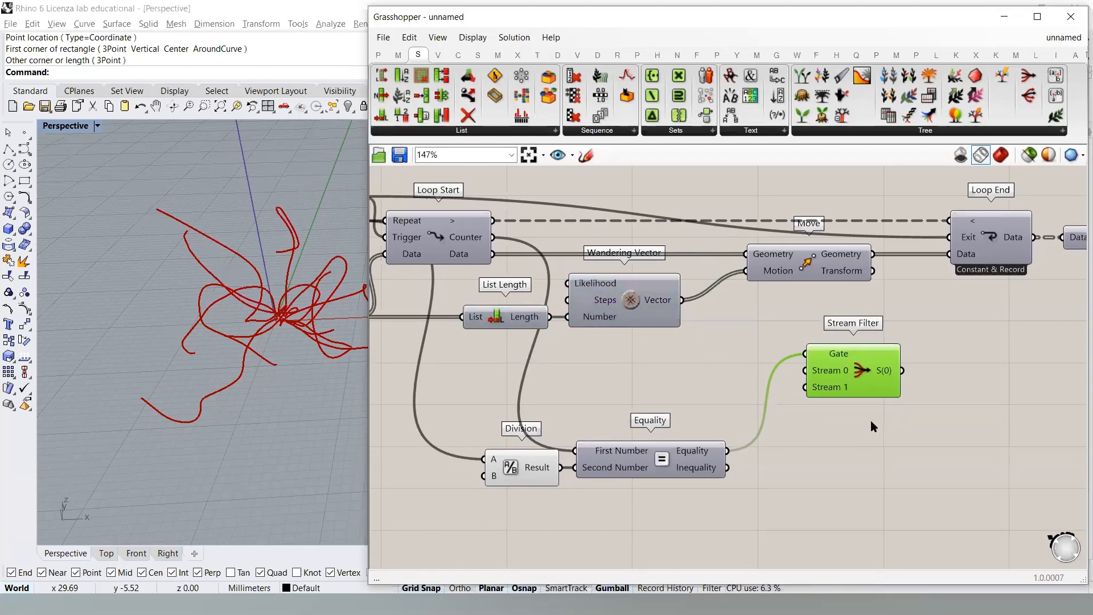
{"action": "left_click", "coordinate": [870, 420]}
{"action": "scroll", "coordinate": [739, 321], "scroll_direction": "up", "scroll_amount": 1}
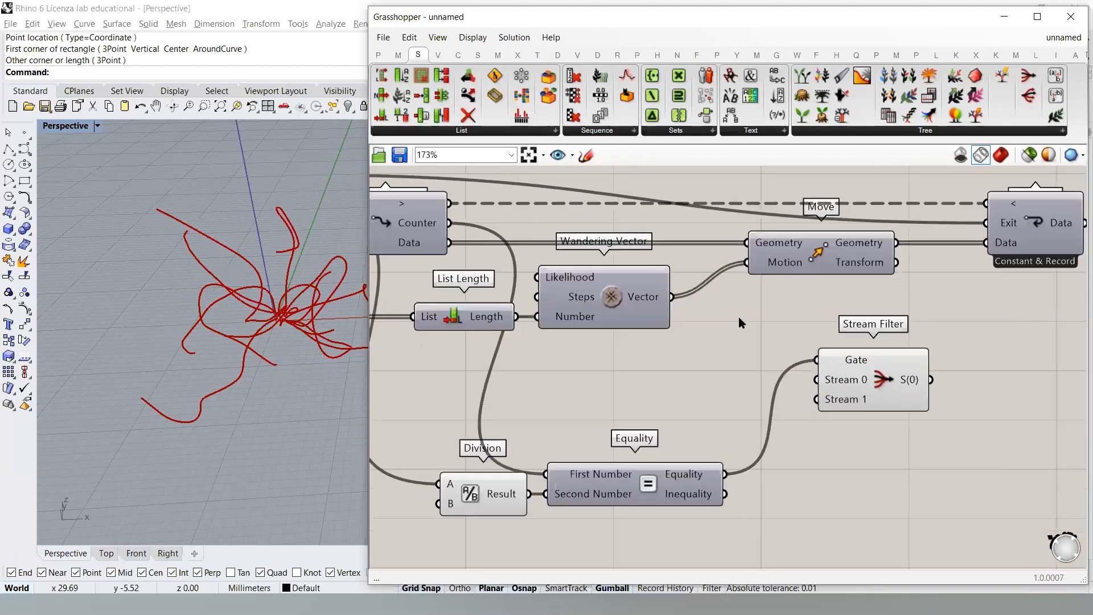
- Route Wandering Vector's Vector output into the Stream Filter's Stream 0 and the filter's output into Move's Motion input
{"action": "right_click_drag", "start_coordinate": [739, 318], "coordinate": [739, 331]}
{"action": "left_click", "coordinate": [621, 311]}
{"action": "left_click", "coordinate": [713, 363]}
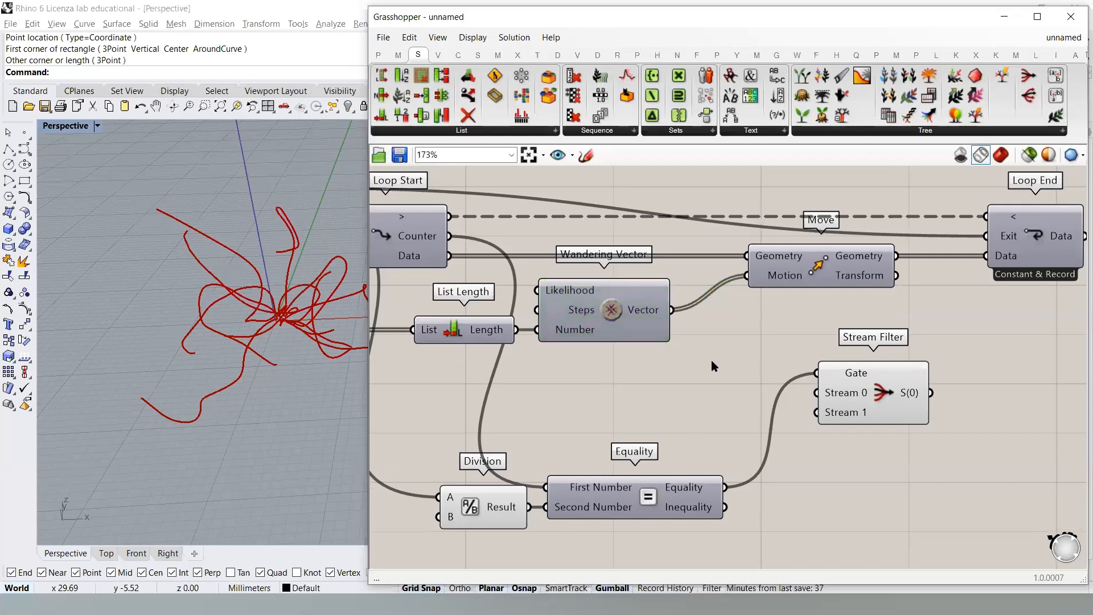
{"action": "left_click_drag", "start_coordinate": [886, 392], "coordinate": [908, 388]}
{"action": "left_click", "coordinate": [760, 317]}
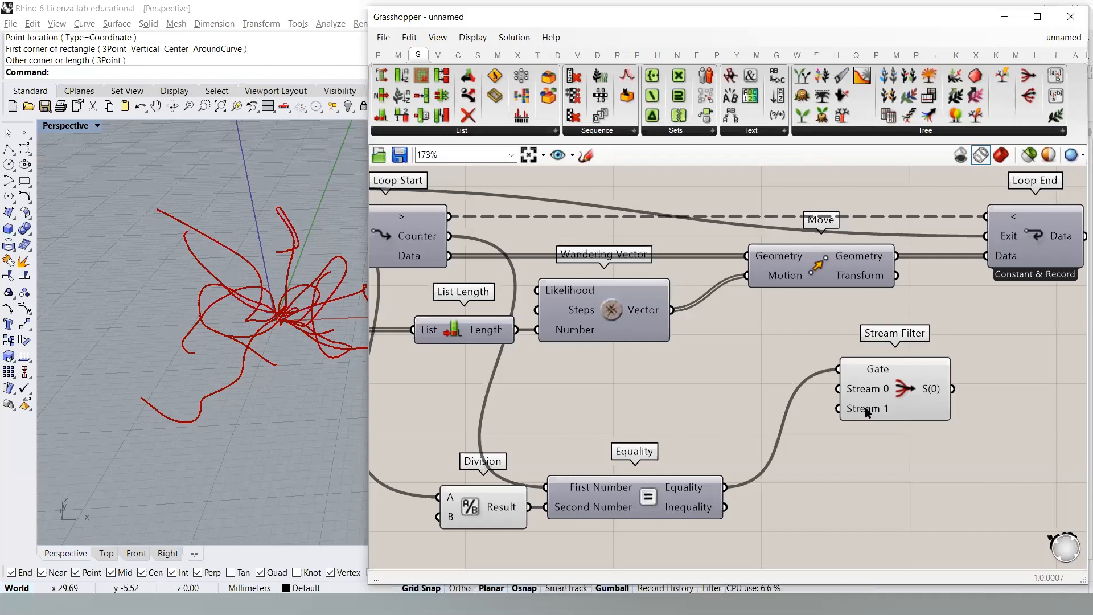
{"action": "left_click_drag", "start_coordinate": [868, 393], "coordinate": [804, 378]}
{"action": "left_click", "coordinate": [722, 319]}
{"action": "left_click_drag", "start_coordinate": [672, 312], "coordinate": [804, 390]}
{"action": "left_click_drag", "start_coordinate": [869, 382], "coordinate": [744, 276]}
{"action": "left_click", "coordinate": [933, 333]}
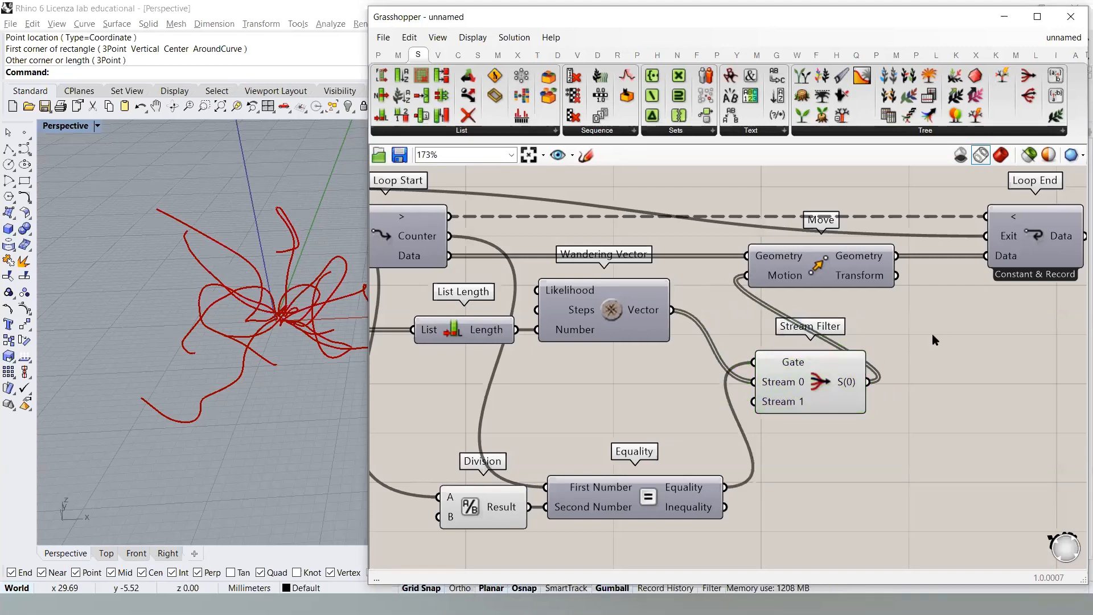
- Move the Division and Equality components up, directly below List Length and Wandering Vector
{"action": "right_click_drag", "start_coordinate": [595, 366], "coordinate": [705, 374]}
{"action": "scroll", "coordinate": [705, 373], "scroll_direction": "down", "scroll_amount": 1}
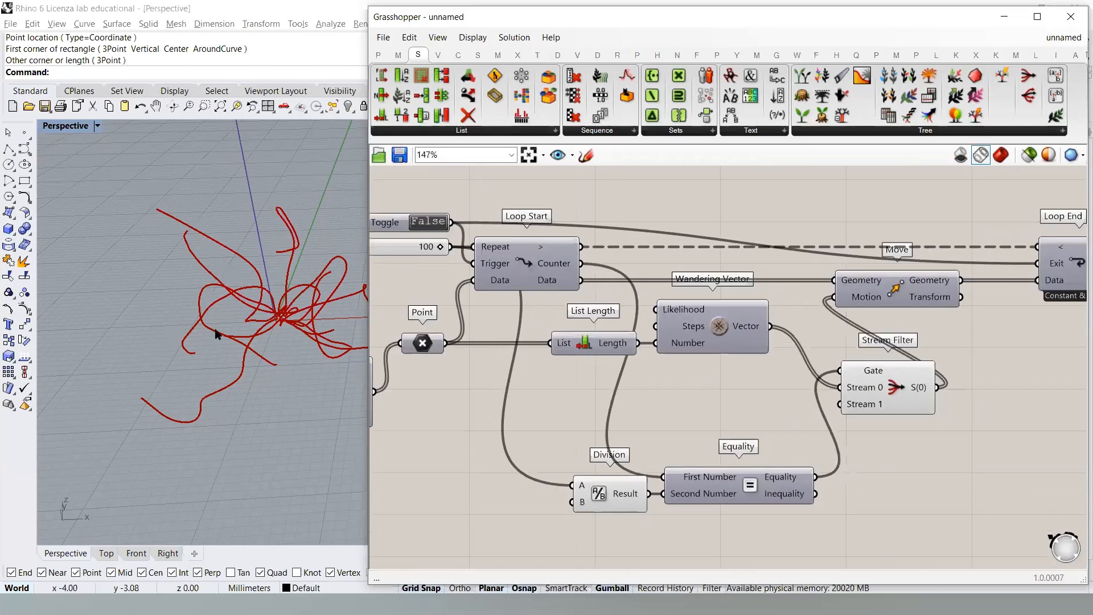
{"action": "right_click_drag", "start_coordinate": [279, 317], "coordinate": [237, 325], "text": "shift"}
{"action": "right_click_drag", "start_coordinate": [784, 461], "coordinate": [755, 454]}
{"action": "left_click_drag", "start_coordinate": [757, 458], "coordinate": [737, 379]}
{"action": "left_click_drag", "start_coordinate": [592, 485], "coordinate": [564, 405]}
{"action": "left_click", "coordinate": [682, 480]}
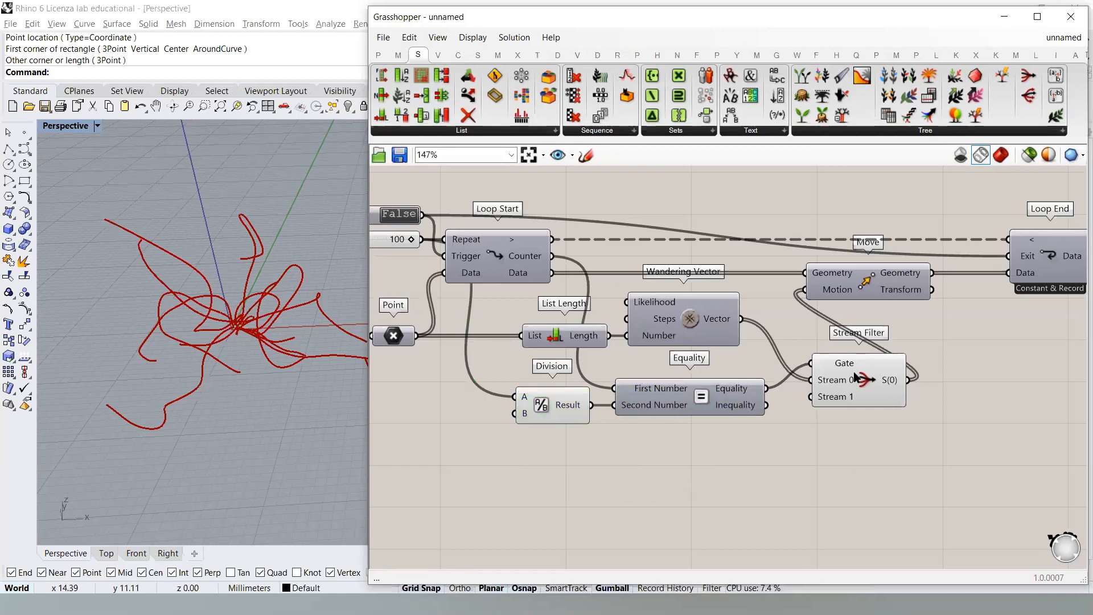
- Run the loop by switching the Loop Start's Boolean Toggle to True and back to False
{"action": "right_click_drag", "start_coordinate": [816, 325], "coordinate": [808, 353]}
{"action": "right_click_drag", "start_coordinate": [528, 287], "coordinate": [566, 292]}
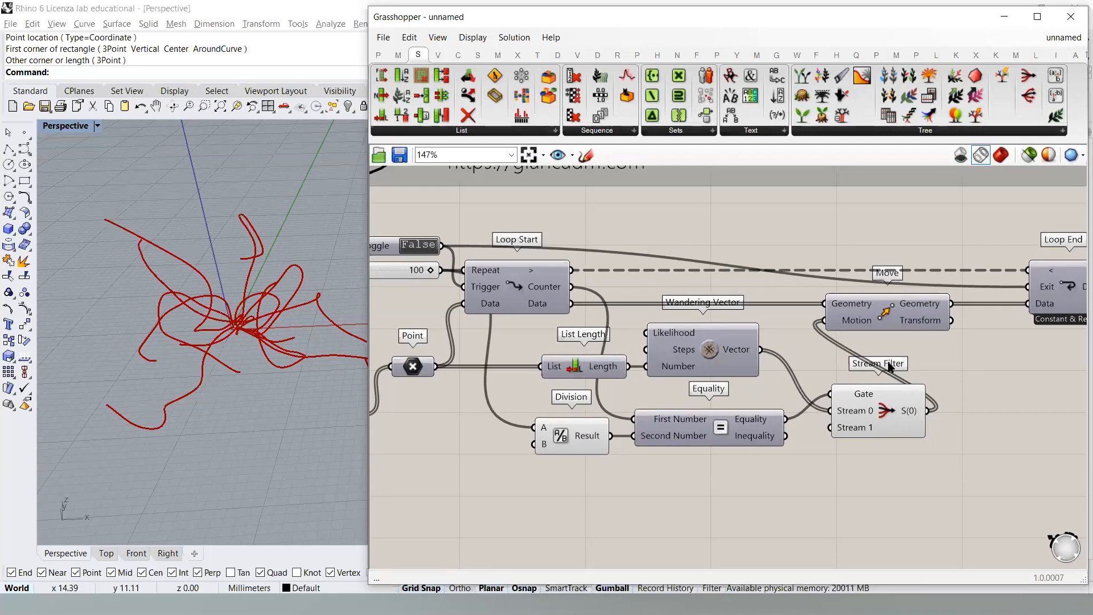
{"action": "double_click", "coordinate": [417, 249]}
{"action": "double_click", "coordinate": [418, 250]}
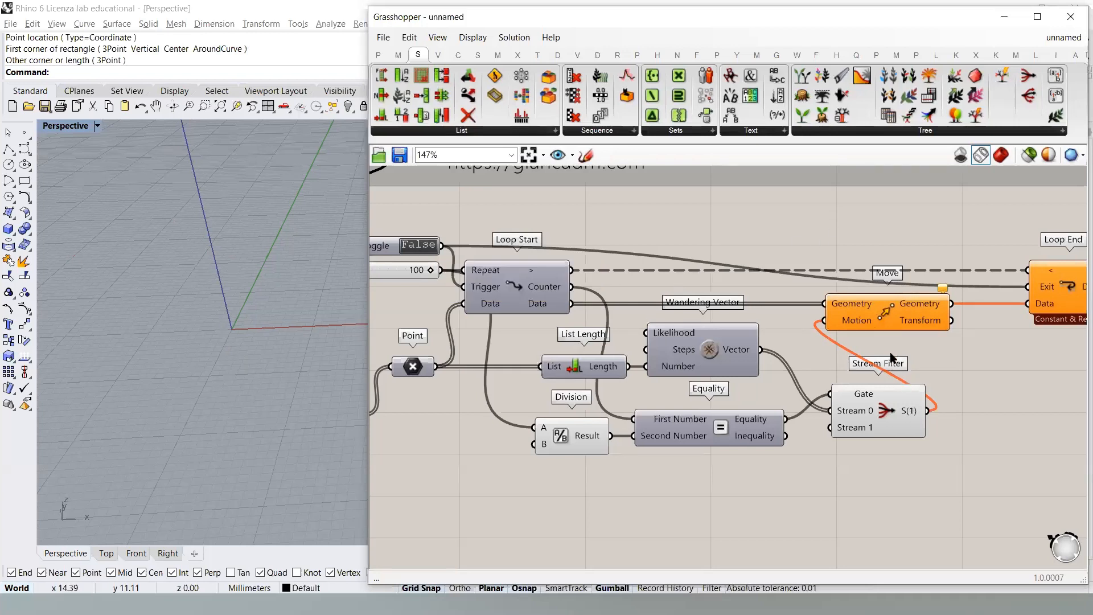
- Add a panel above the Wandering Vector and connect Loop Start's Counter output to it
{"action": "double_click", "coordinate": [763, 225]}
{"action": "key", "text": "Return"}
{"action": "left_click_drag", "start_coordinate": [571, 287], "coordinate": [695, 227]}
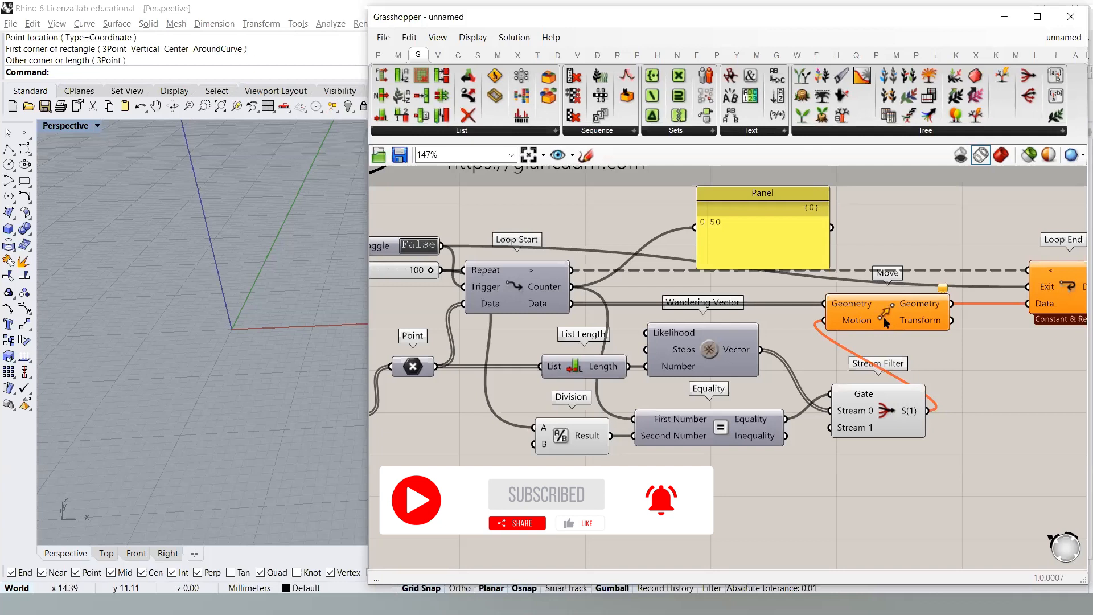
- Examine the empty Stream 1 branch, the warnings on Move and Loop End, and the point count feeding Wandering Vector
{"action": "right_click_drag", "start_coordinate": [879, 326], "coordinate": [838, 333]}
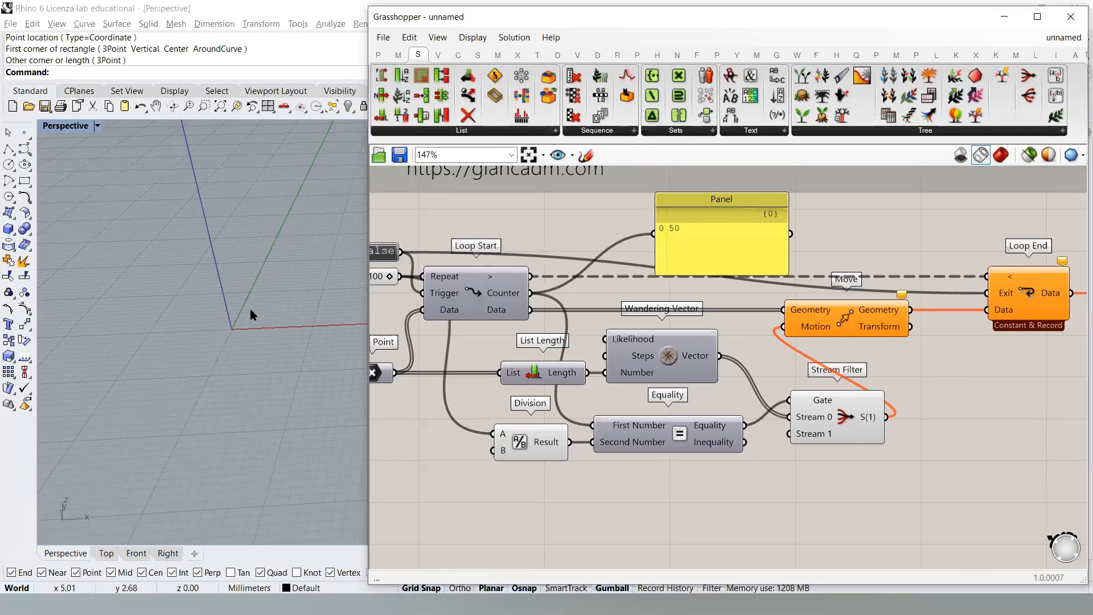
{"action": "left_click", "coordinate": [383, 256]}
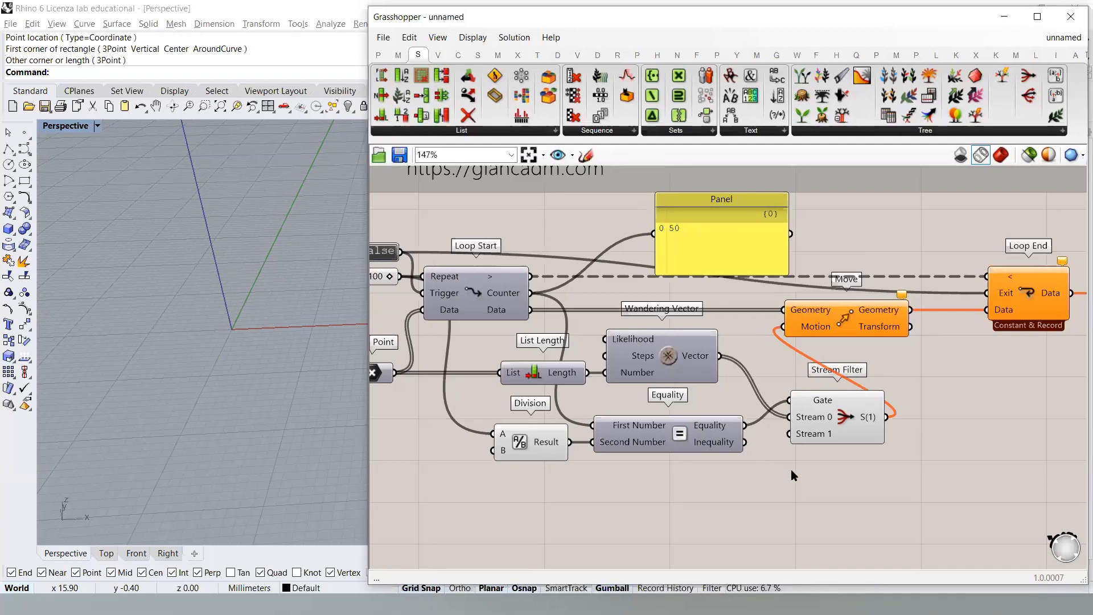
{"action": "right_click_drag", "start_coordinate": [780, 458], "coordinate": [809, 431]}
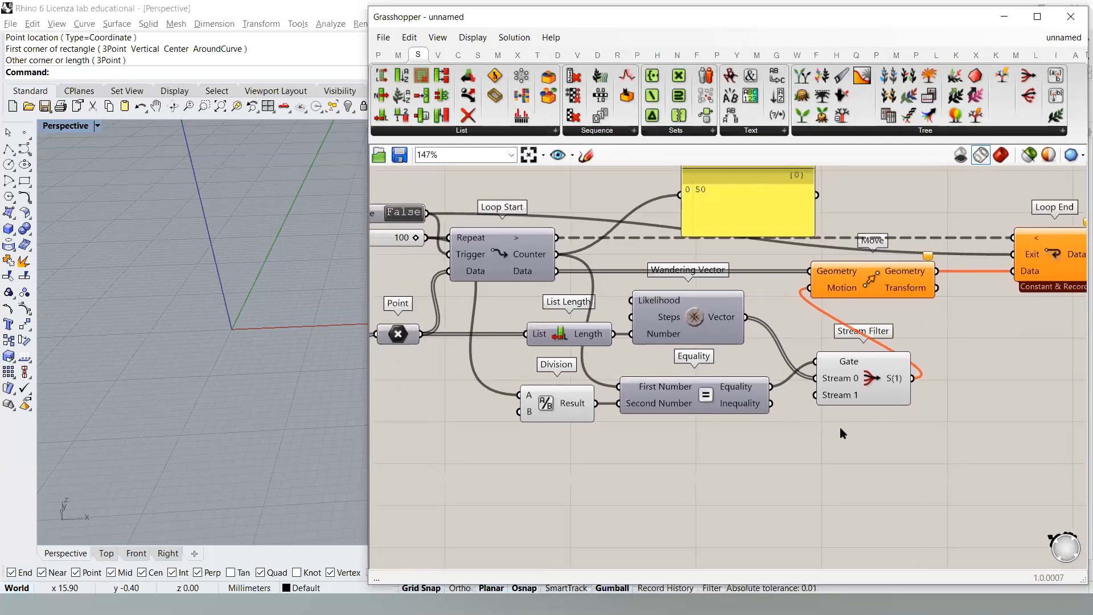
{"action": "right_click_drag", "start_coordinate": [795, 337], "coordinate": [784, 367]}
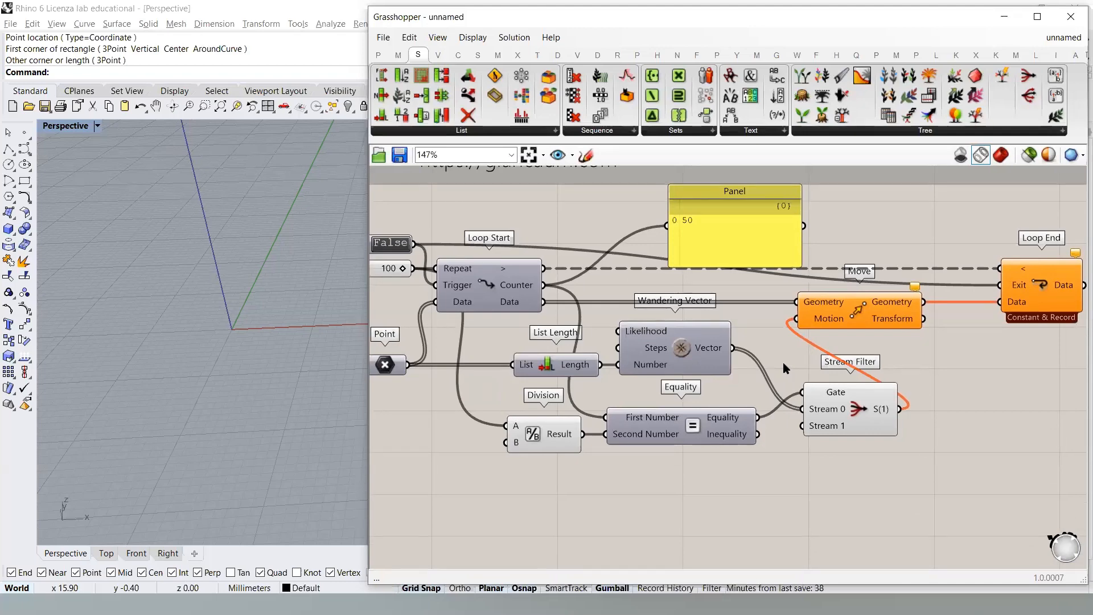
{"action": "mouse_move", "coordinate": [719, 350]}
{"action": "right_click_drag", "start_coordinate": [381, 365], "coordinate": [652, 350]}
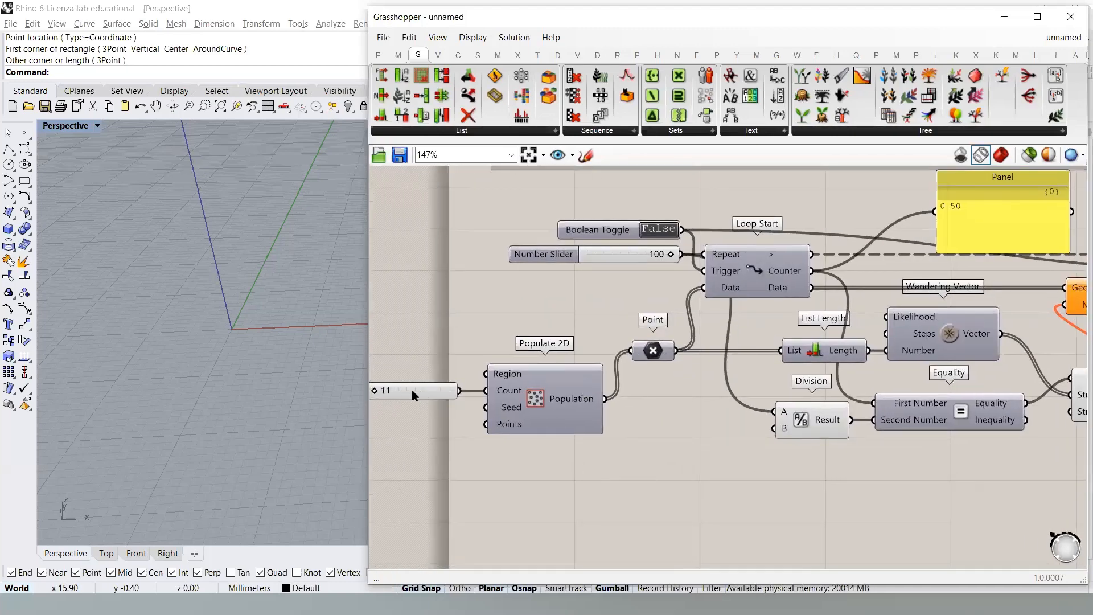
{"action": "right_click_drag", "start_coordinate": [558, 405], "coordinate": [359, 400]}
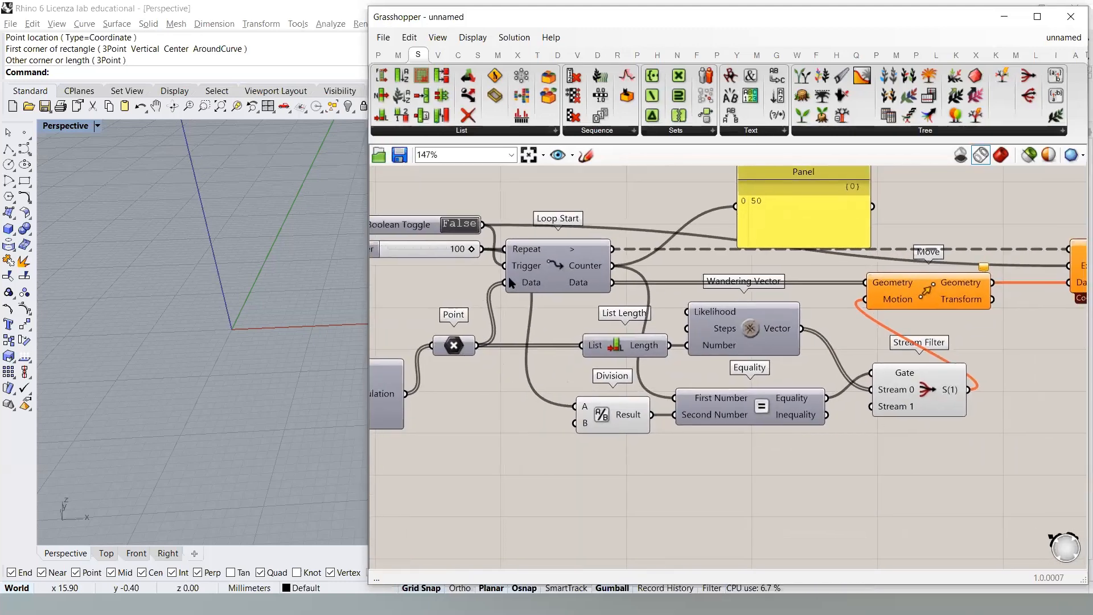
{"action": "right_click_drag", "start_coordinate": [595, 291], "coordinate": [516, 284]}
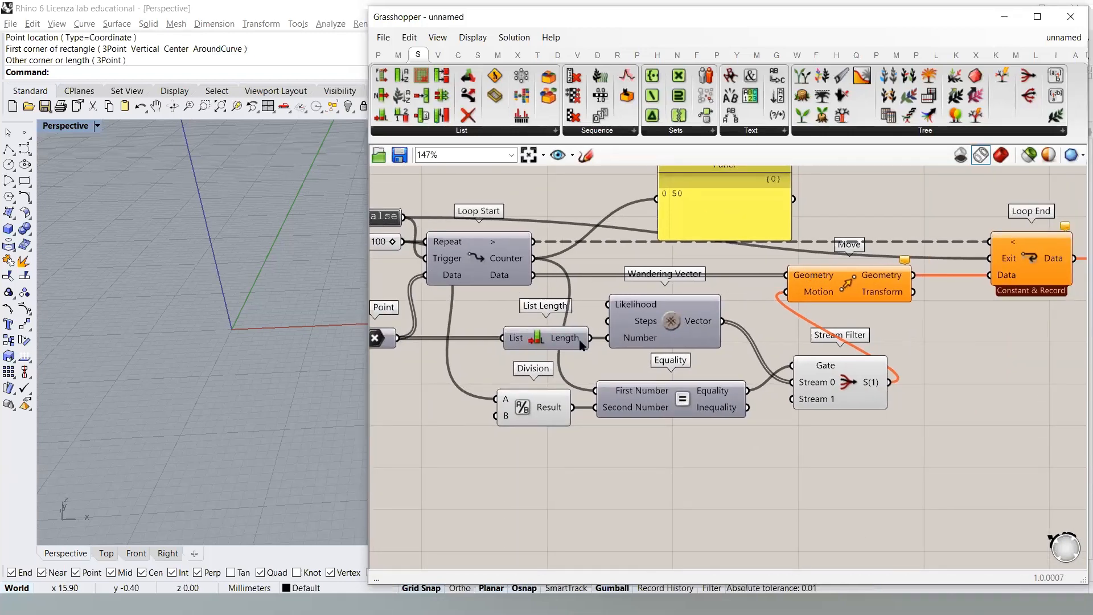
{"action": "left_click", "coordinate": [654, 323]}
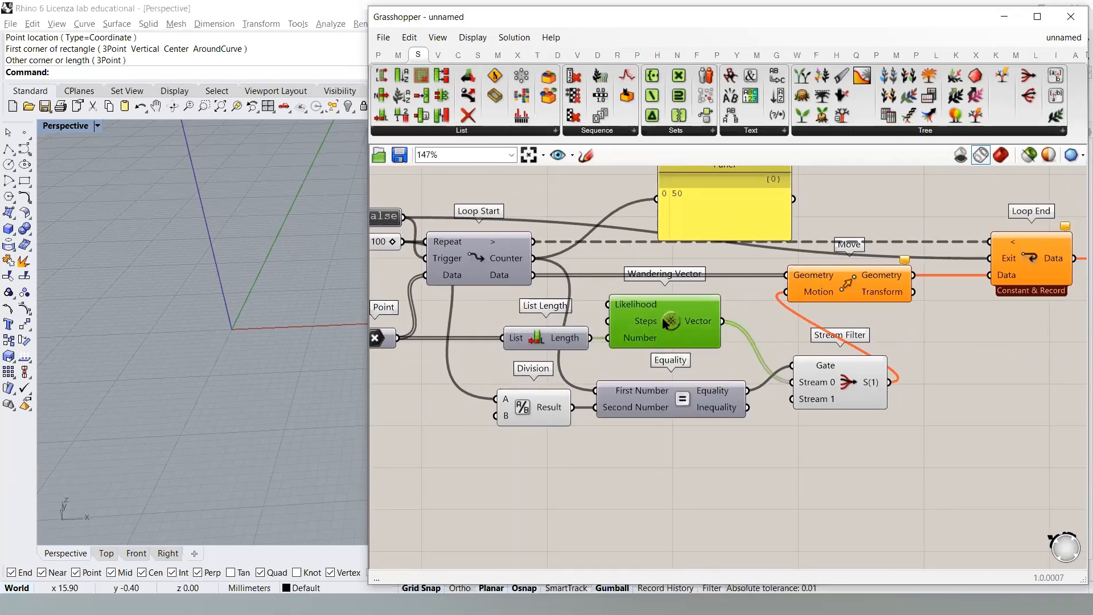
{"action": "left_click", "coordinate": [821, 527]}
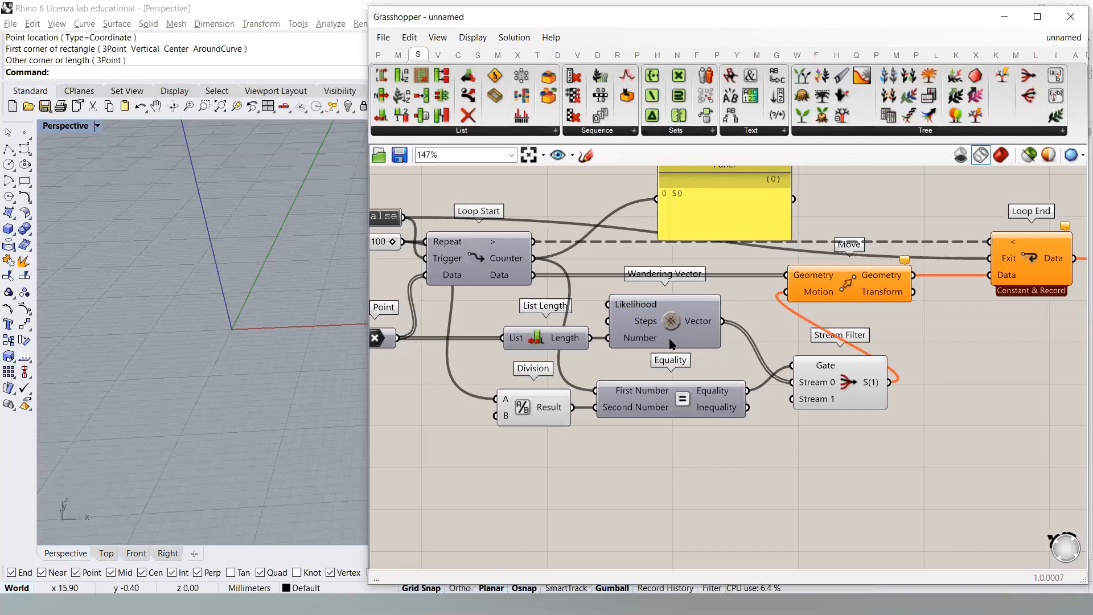
- Duplicate the Wandering Vector below the Equality component and apply an expression to the copy's Number input
{"action": "right_click_drag", "start_coordinate": [691, 348], "coordinate": [747, 335]}
{"action": "left_click_drag", "start_coordinate": [727, 313], "coordinate": [731, 470], "text": "alt"}
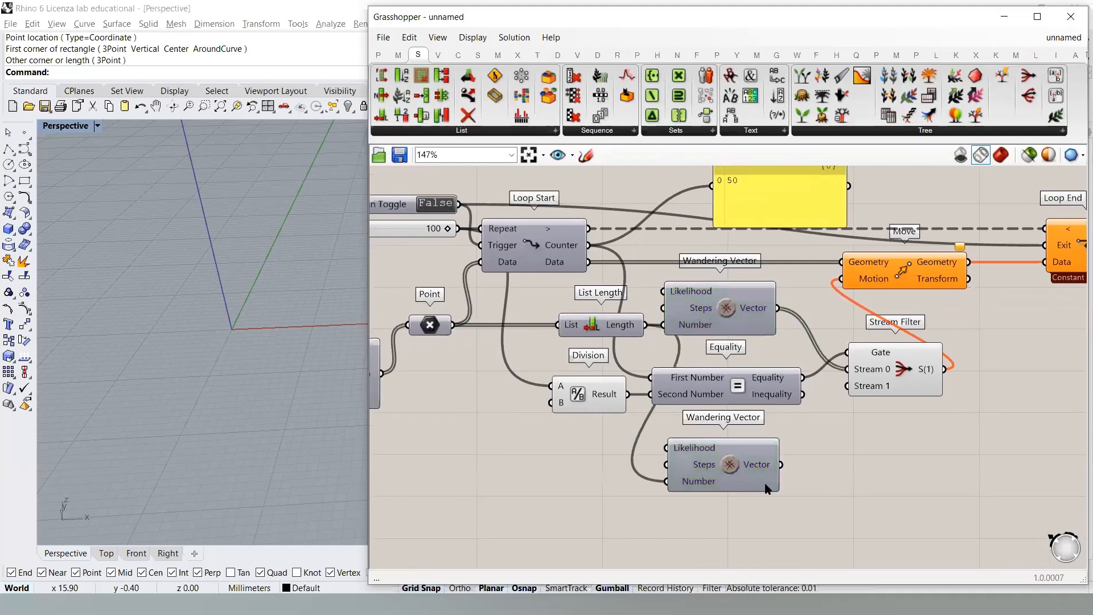
{"action": "right_click", "coordinate": [693, 484]}
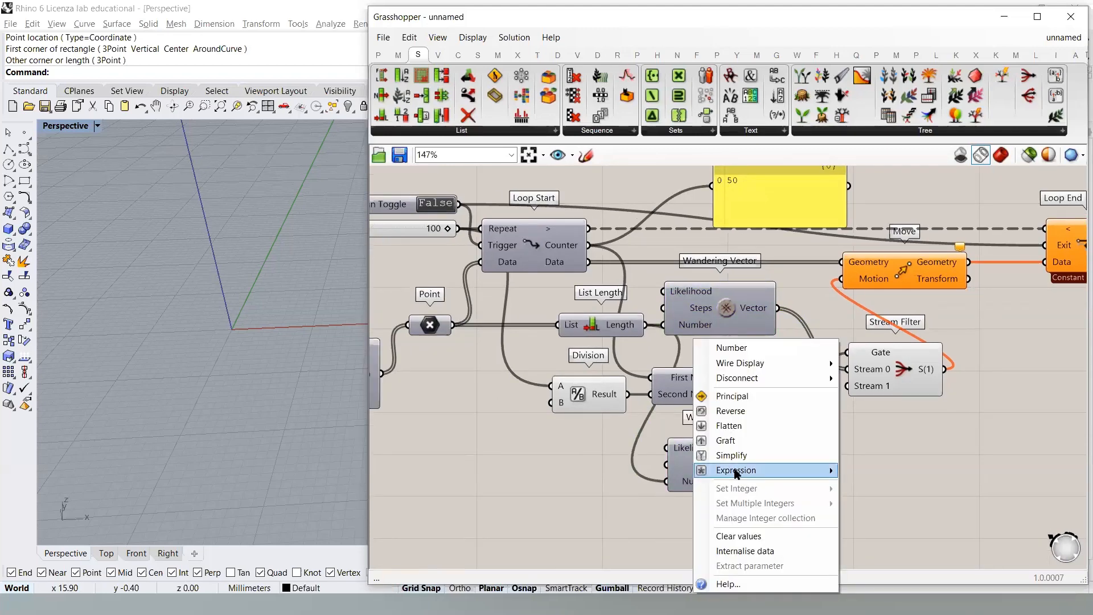
{"action": "mouse_move", "coordinate": [735, 472]}
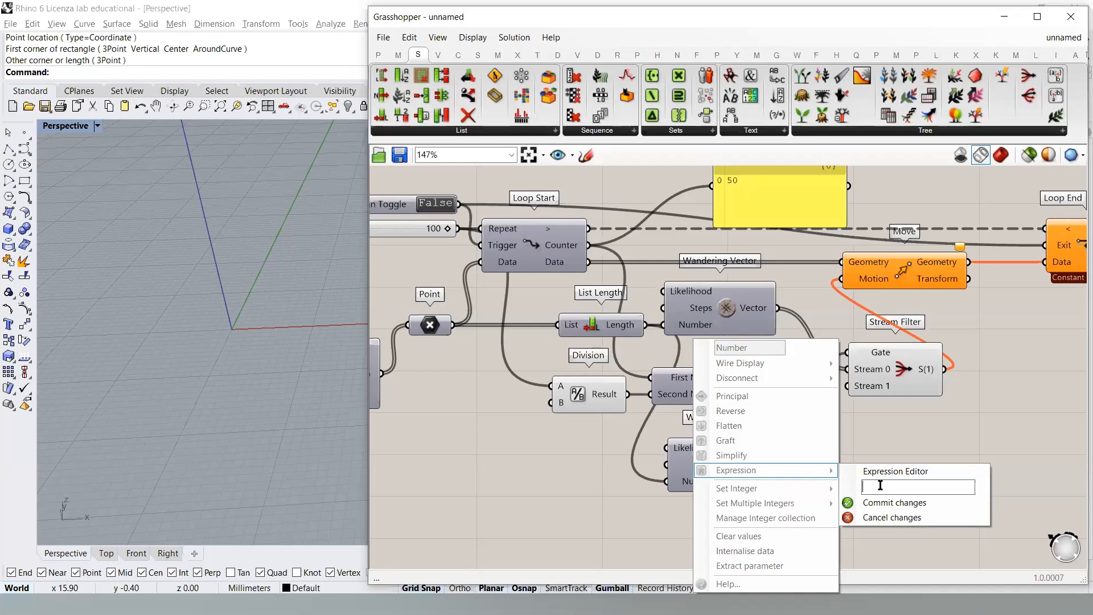
{"action": "left_click", "coordinate": [592, 426]}
- Move List Length closer to the Point parameter and shift the copied Wandering Vector beneath the Division component
{"action": "left_click_drag", "start_coordinate": [597, 327], "coordinate": [653, 481]}
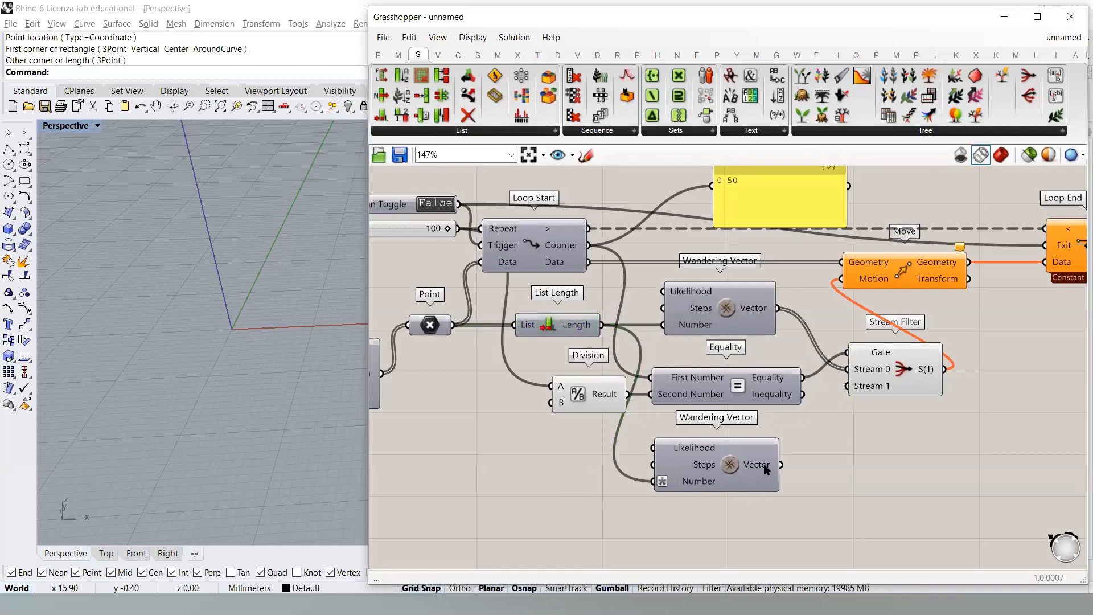
{"action": "mouse_move", "coordinate": [760, 467]}
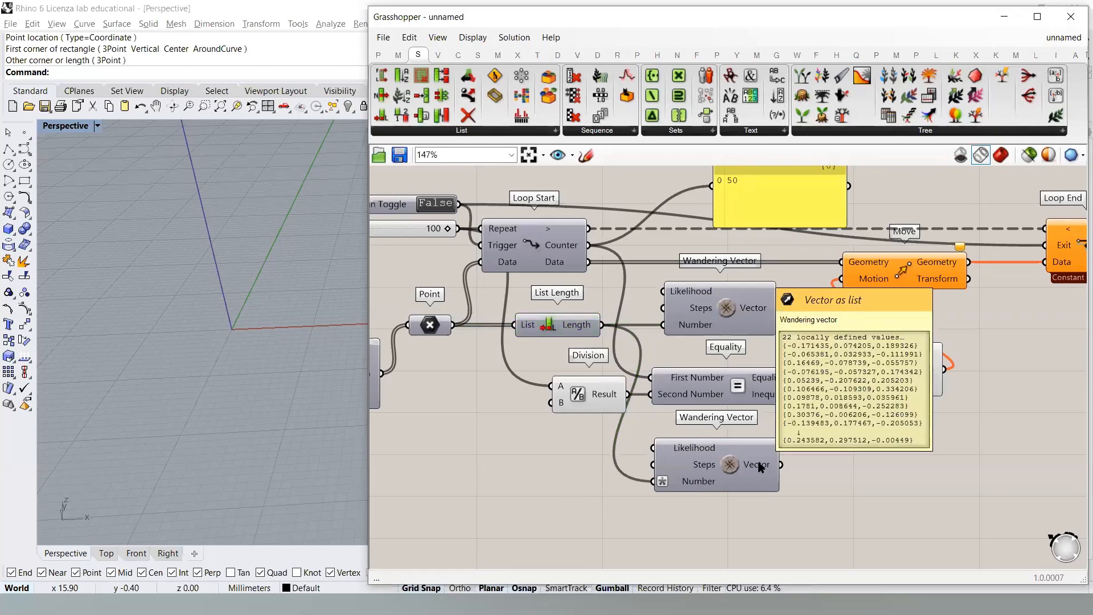
{"action": "right_click_drag", "start_coordinate": [794, 496], "coordinate": [735, 474]}
{"action": "left_click_drag", "start_coordinate": [671, 440], "coordinate": [586, 442]}
{"action": "left_click", "coordinate": [626, 492]}
{"action": "right_click_drag", "start_coordinate": [588, 454], "coordinate": [736, 461]}
{"action": "left_click_drag", "start_coordinate": [736, 451], "coordinate": [733, 462]}
{"action": "left_click", "coordinate": [789, 479]}
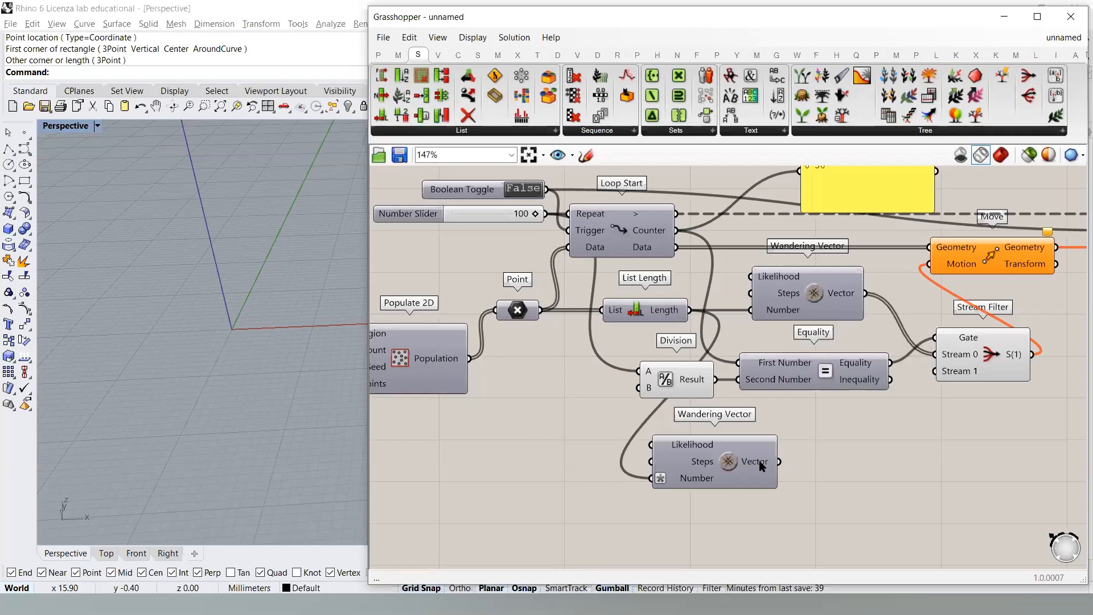
- Add a Partition List component beside the lower Wandering Vector and connect the Vector output to its List input
{"action": "mouse_move", "coordinate": [760, 465]}
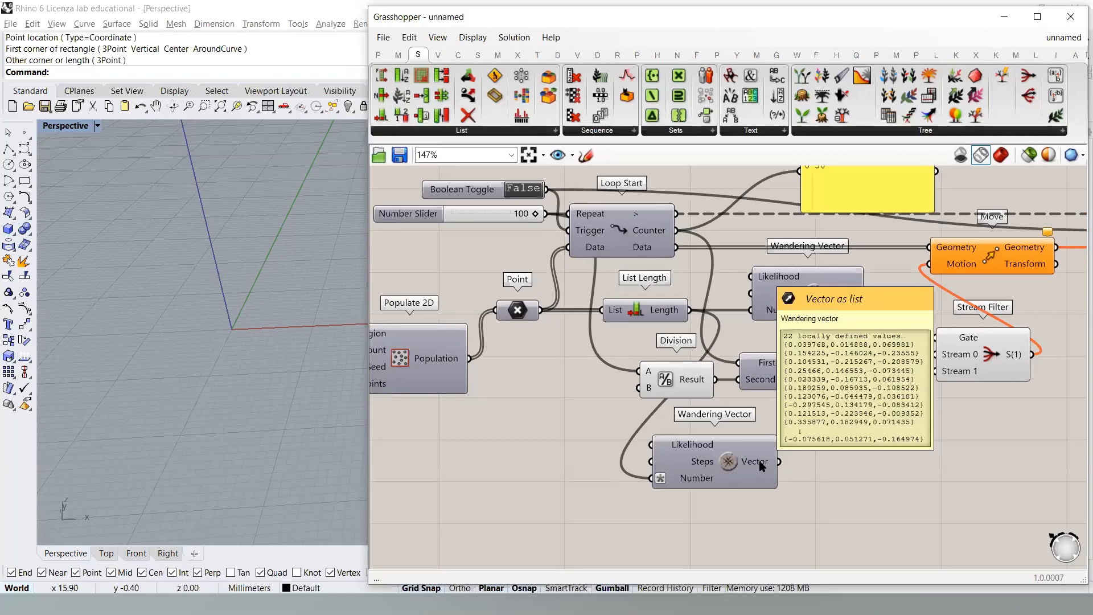
{"action": "right_click_drag", "start_coordinate": [480, 353], "coordinate": [539, 357]}
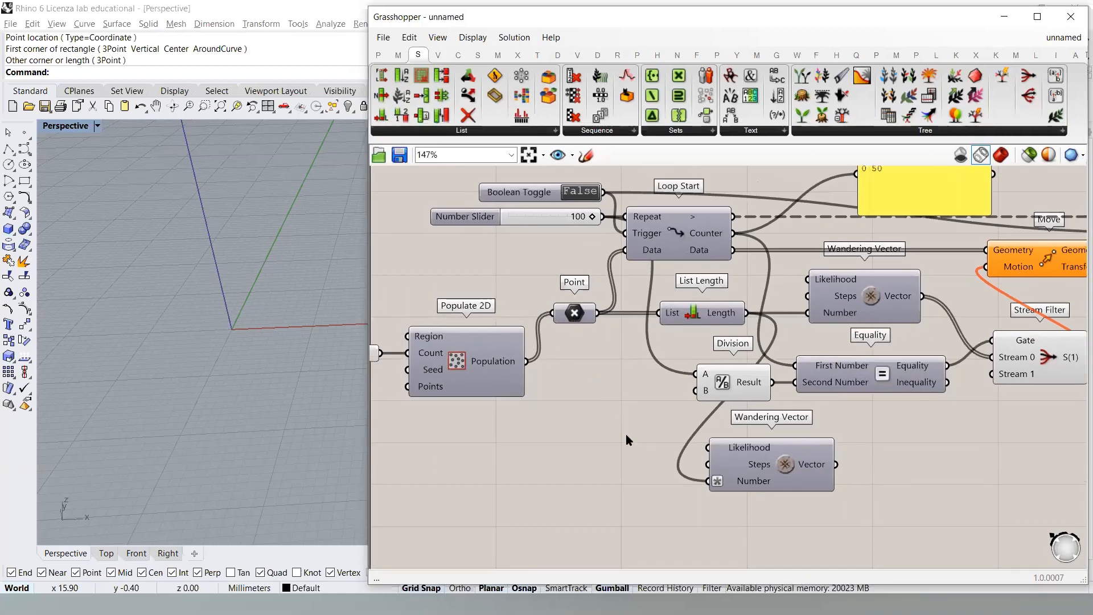
{"action": "right_click_drag", "start_coordinate": [906, 479], "coordinate": [788, 466]}
{"action": "double_click", "coordinate": [789, 466]}
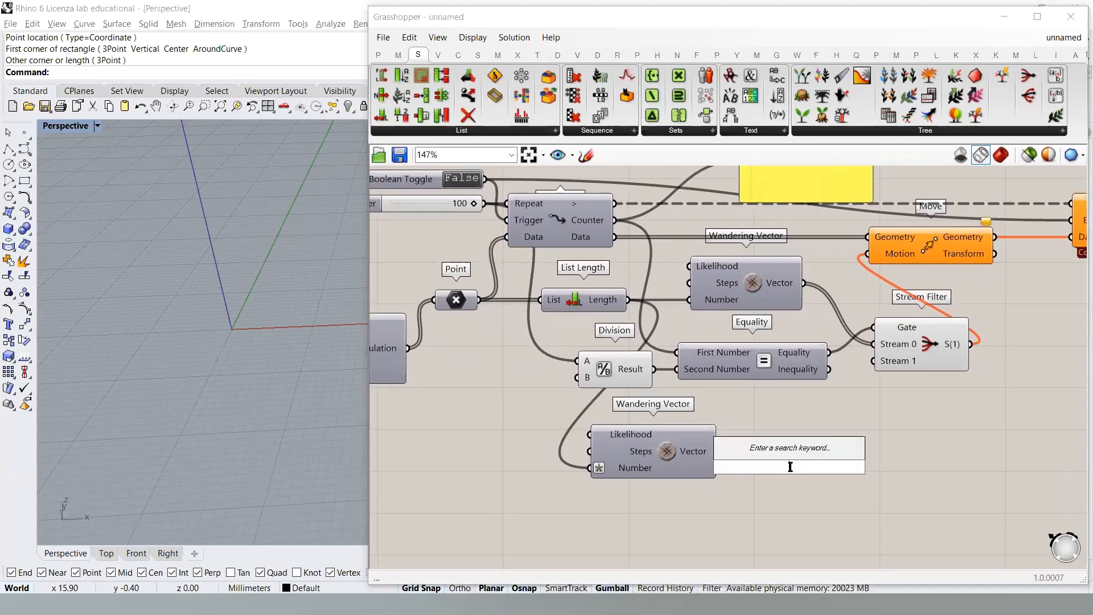
{"action": "type", "text": "parti"}
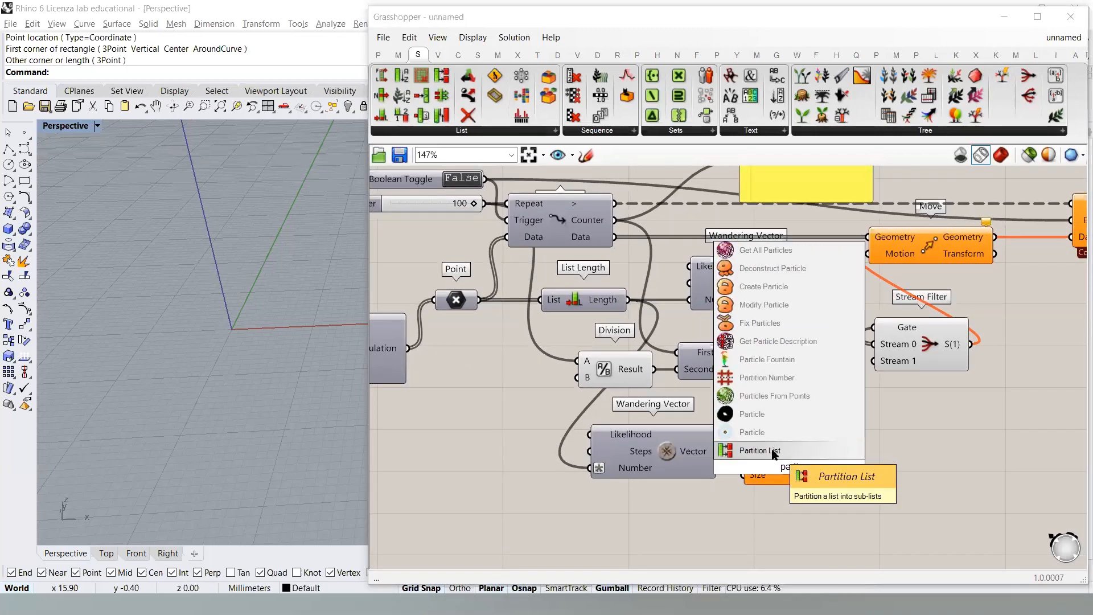
{"action": "left_click", "coordinate": [773, 451]}
{"action": "left_click_drag", "start_coordinate": [718, 451], "coordinate": [744, 459]}
{"action": "left_click_drag", "start_coordinate": [776, 461], "coordinate": [793, 453]}
{"action": "left_click", "coordinate": [778, 498]}
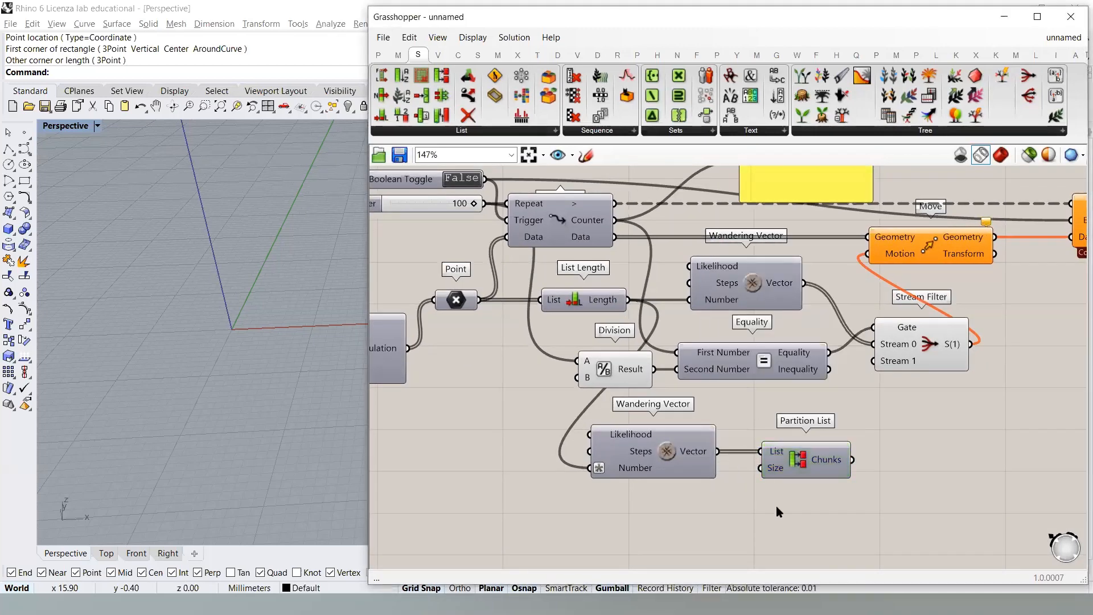
{"action": "right_click_drag", "start_coordinate": [768, 392], "coordinate": [805, 398]}
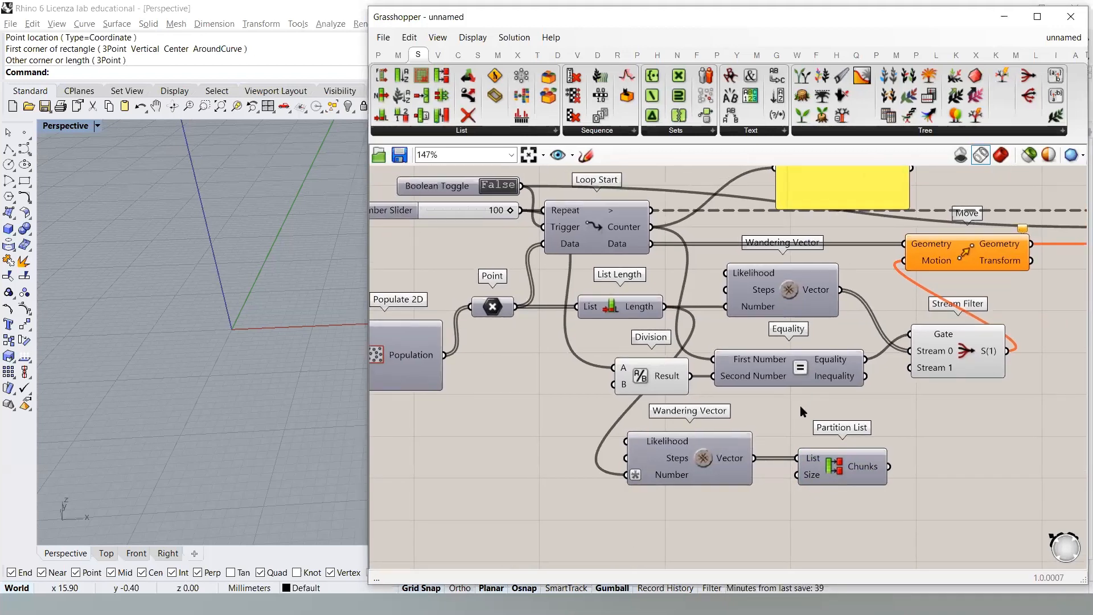
- Remove the x*2 expression from the lower Wandering Vector's Number input and add a Multiplication component beside it
{"action": "right_click_drag", "start_coordinate": [787, 435], "coordinate": [840, 419]}
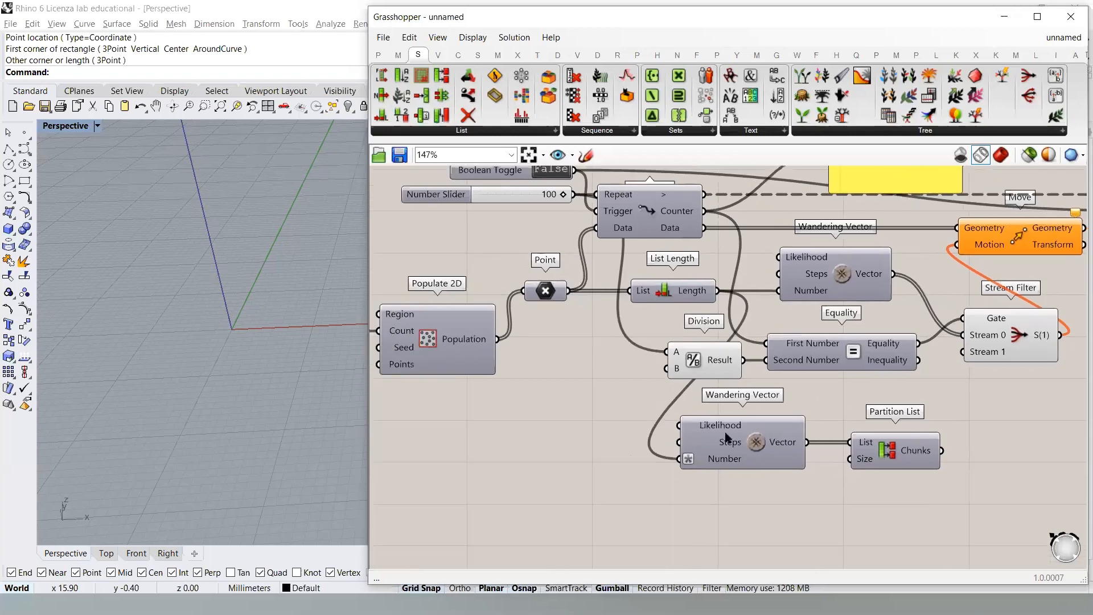
{"action": "mouse_move", "coordinate": [694, 462]}
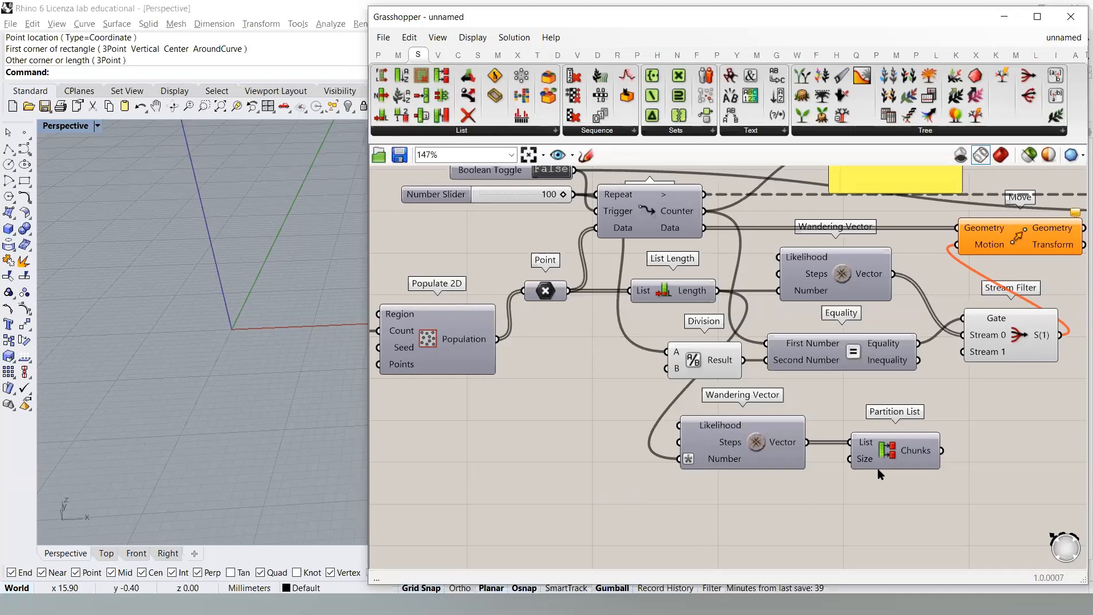
{"action": "right_click_drag", "start_coordinate": [681, 469], "coordinate": [745, 423]}
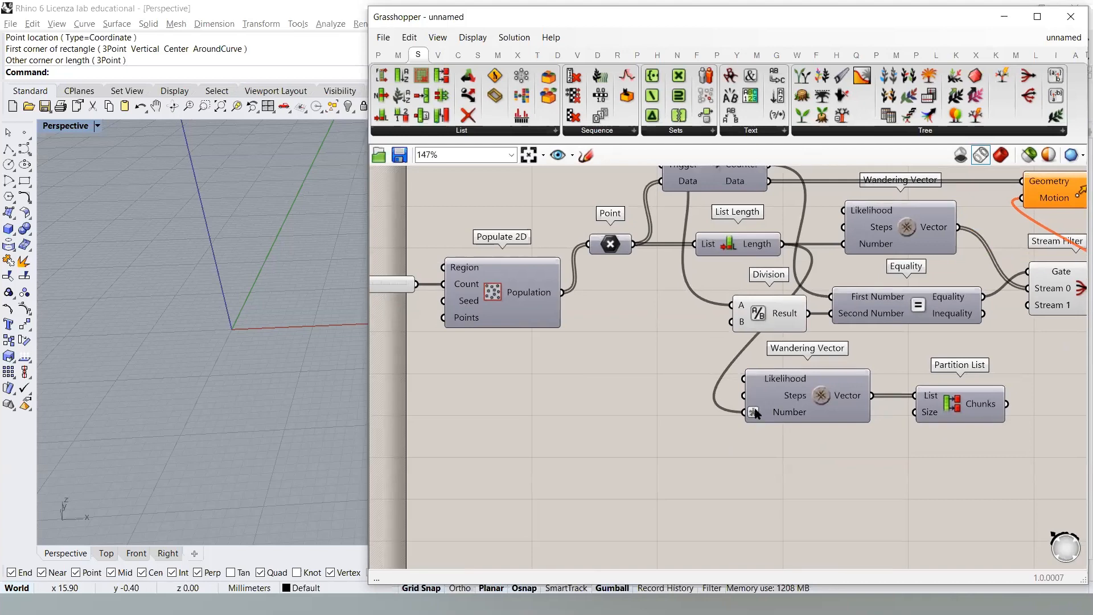
{"action": "right_click", "coordinate": [754, 412]}
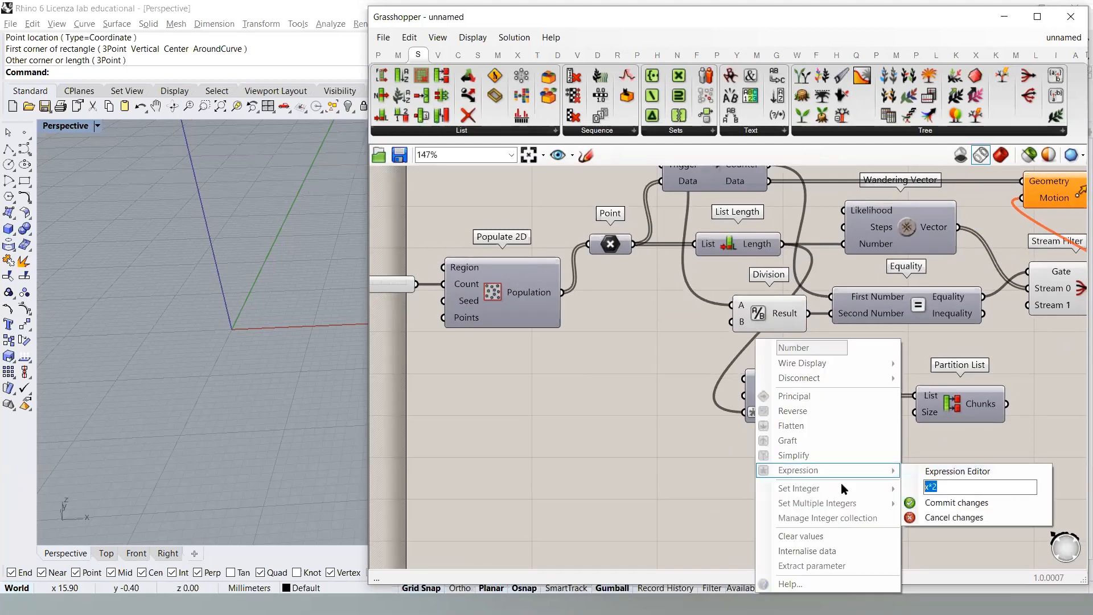
{"action": "double_click", "coordinate": [683, 440]}
{"action": "type", "text": "*"}
{"action": "key", "text": "Return"}
{"action": "left_click_drag", "start_coordinate": [682, 440], "coordinate": [709, 445]}
- Add a number slider ranging from 1 to 10, attach it to Multiplication's B input and set it to 2
{"action": "double_click", "coordinate": [603, 481]}
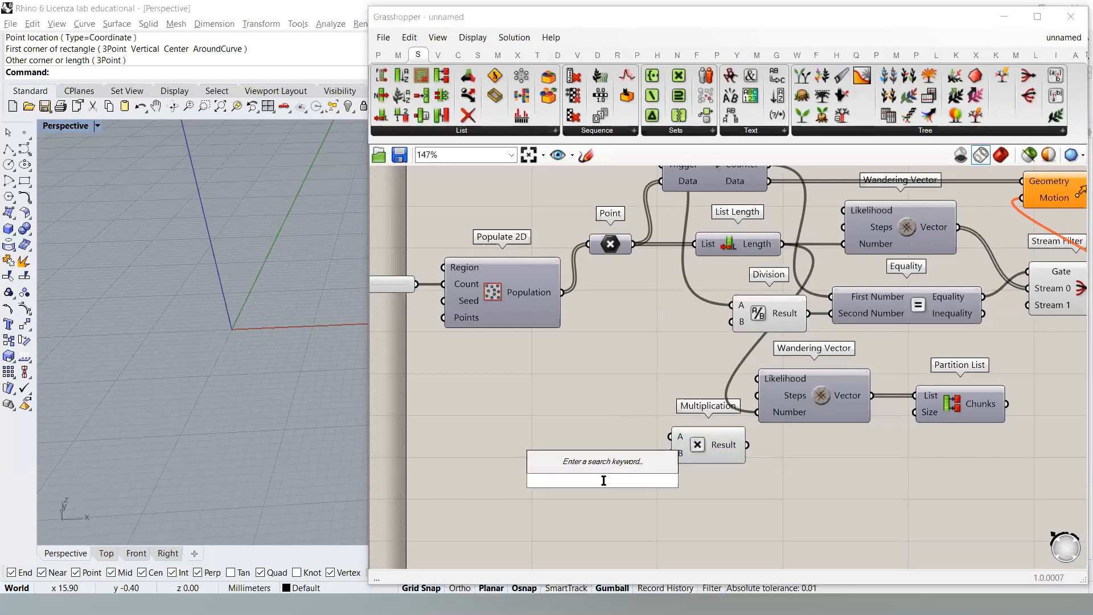
{"action": "type", "text": "1<10"}
{"action": "key", "text": "Return"}
{"action": "mouse_move", "coordinate": [671, 454]}
{"action": "left_mouse_down"}
{"action": "mouse_move", "coordinate": [681, 480]}
{"action": "mouse_move", "coordinate": [653, 453]}
{"action": "left_mouse_up"}
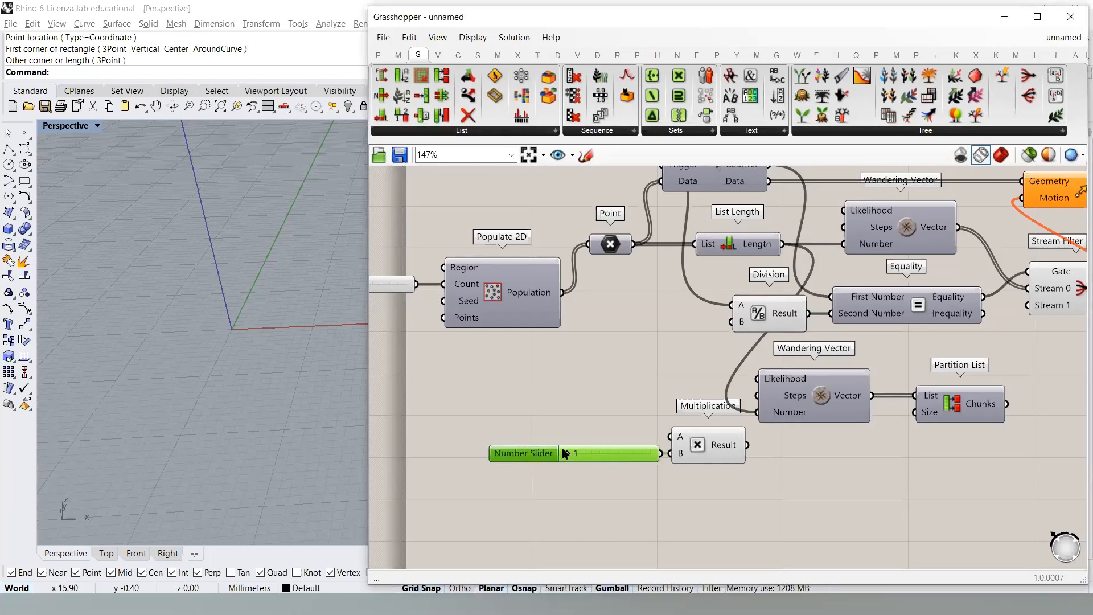
{"action": "left_click_drag", "start_coordinate": [568, 455], "coordinate": [576, 456]}
{"action": "left_click", "coordinate": [593, 504]}
- Wire List Length into Multiplication's A, its Result into the lower Wandering Vector's Number, and the 2-value slider into Partition List's Size
{"action": "right_click_drag", "start_coordinate": [730, 352], "coordinate": [669, 371]}
{"action": "left_click_drag", "start_coordinate": [718, 265], "coordinate": [606, 457]}
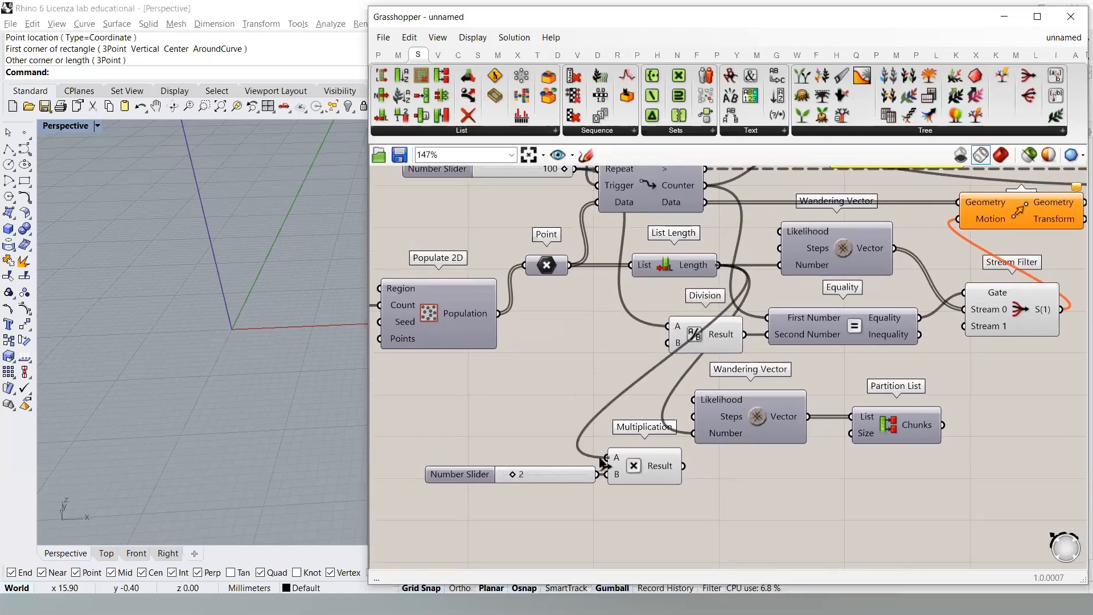
{"action": "left_click_drag", "start_coordinate": [684, 466], "coordinate": [694, 433]}
{"action": "left_click_drag", "start_coordinate": [635, 473], "coordinate": [635, 441]}
{"action": "left_click_drag", "start_coordinate": [575, 480], "coordinate": [851, 433]}
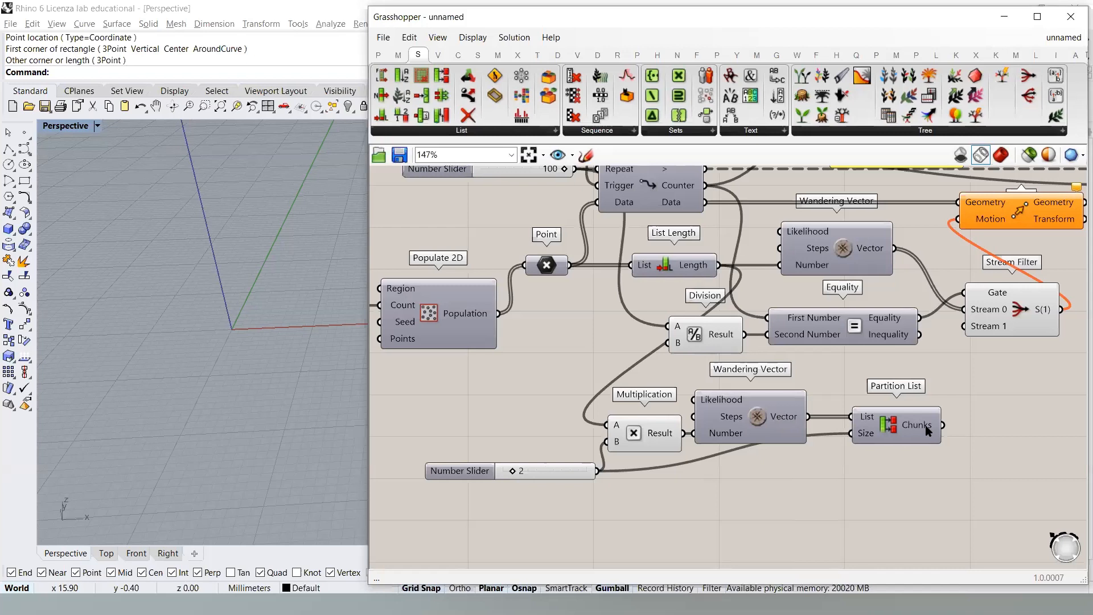
- Connect Partition List's Chunks output to the Stream Filter's Stream 1 input
{"action": "mouse_move", "coordinate": [928, 430]}
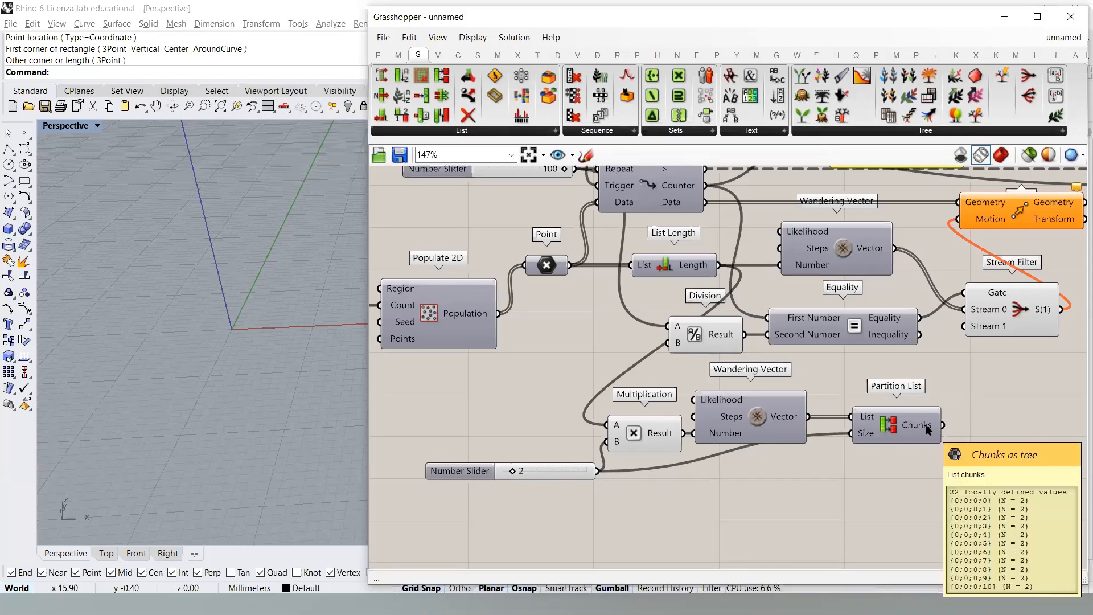
{"action": "right_click_drag", "start_coordinate": [928, 430], "coordinate": [756, 467]}
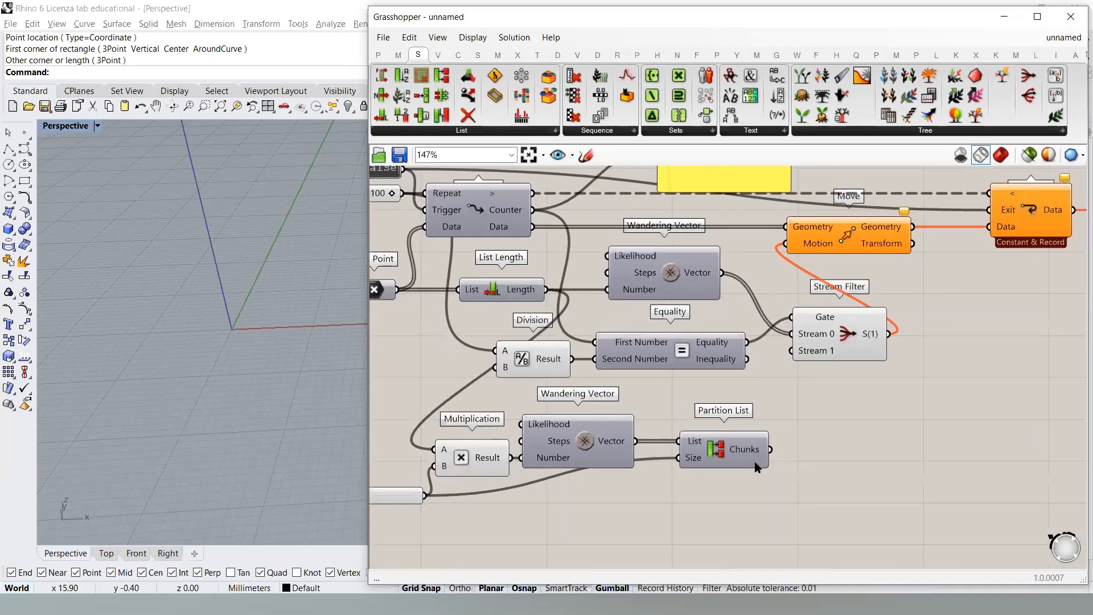
{"action": "scroll", "coordinate": [789, 365], "scroll_direction": "up", "scroll_amount": 1}
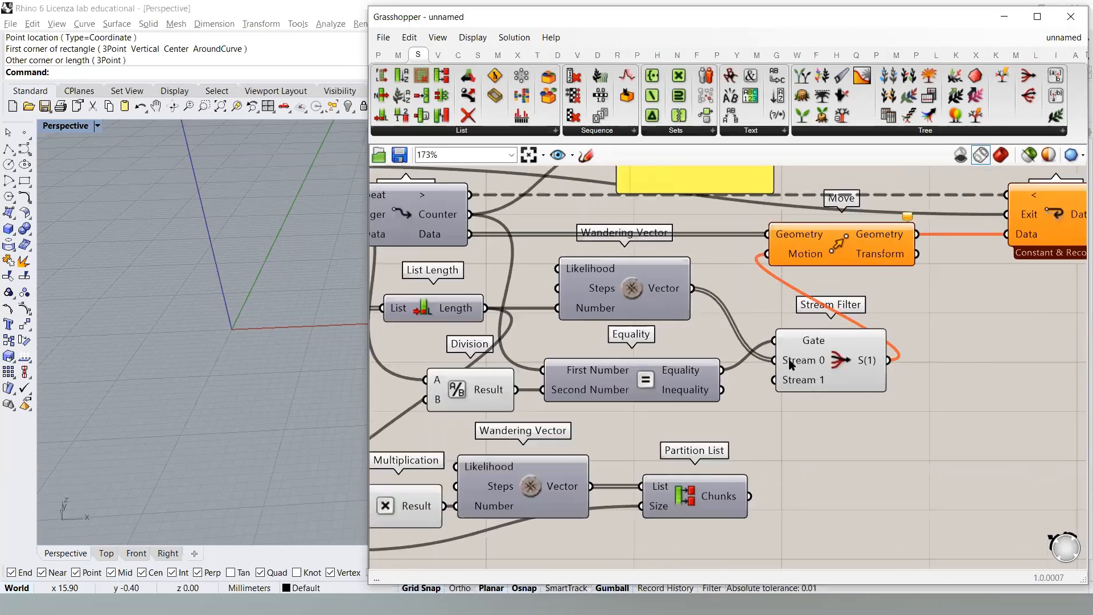
{"action": "mouse_move", "coordinate": [796, 363]}
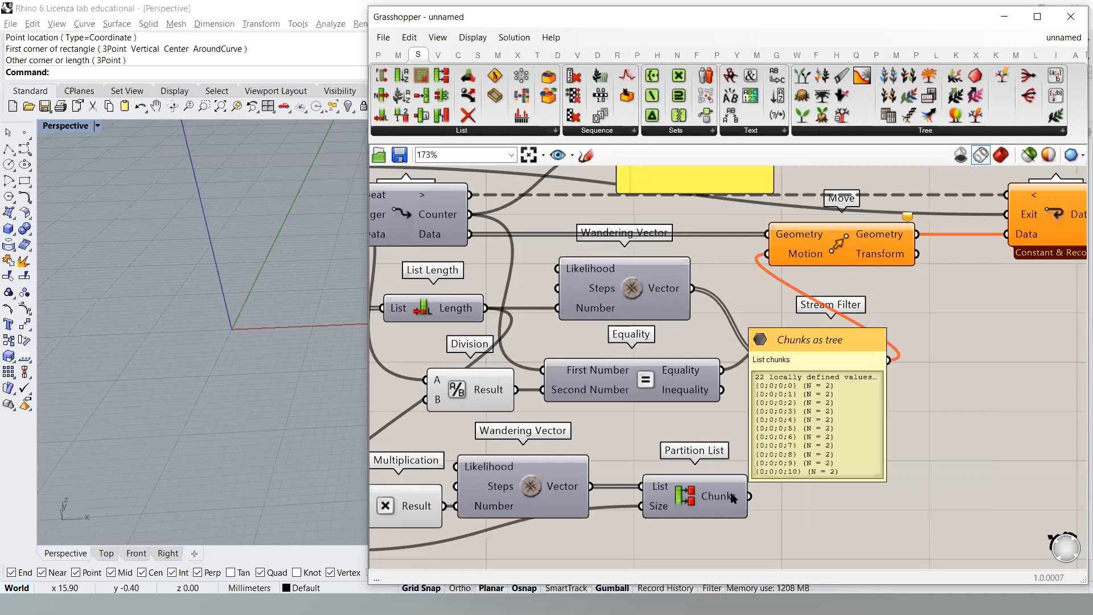
{"action": "left_click_drag", "start_coordinate": [750, 496], "coordinate": [787, 398]}
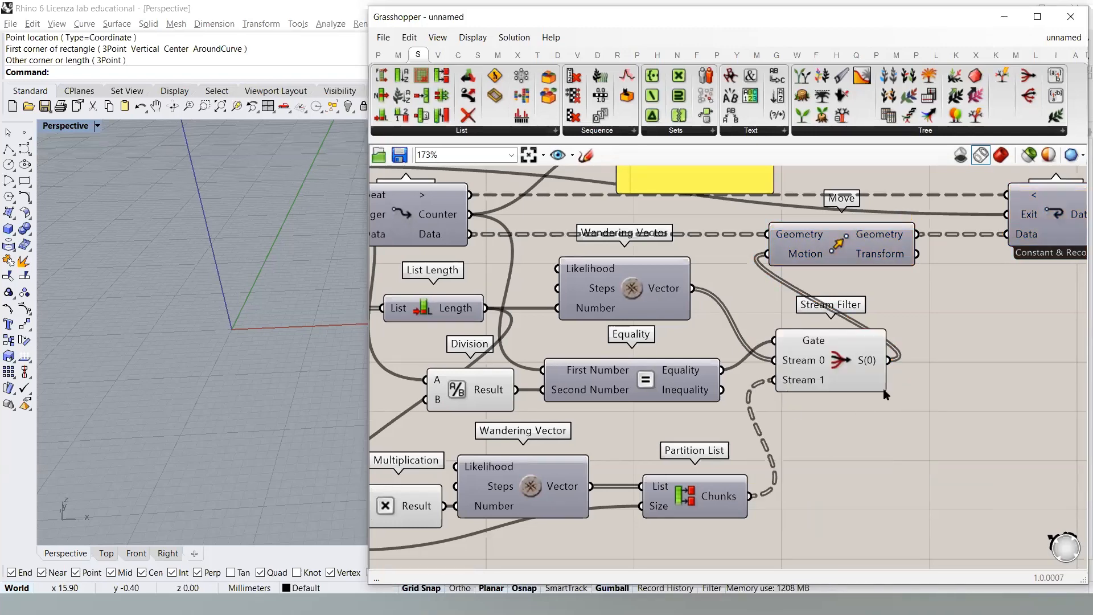
{"action": "scroll", "coordinate": [788, 410], "scroll_direction": "down", "scroll_amount": 4}
{"action": "scroll", "coordinate": [566, 466], "scroll_direction": "up", "scroll_amount": 4}
{"action": "left_click", "coordinate": [594, 451]}
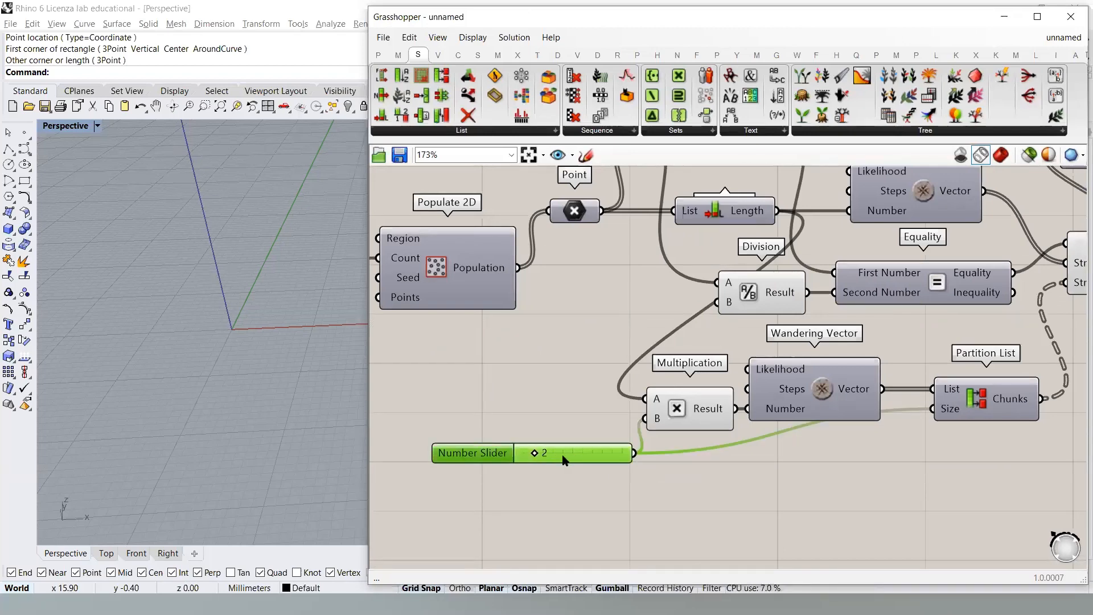
{"action": "scroll", "coordinate": [575, 455], "scroll_direction": "down", "scroll_amount": 4}
{"action": "left_click", "coordinate": [632, 470]}
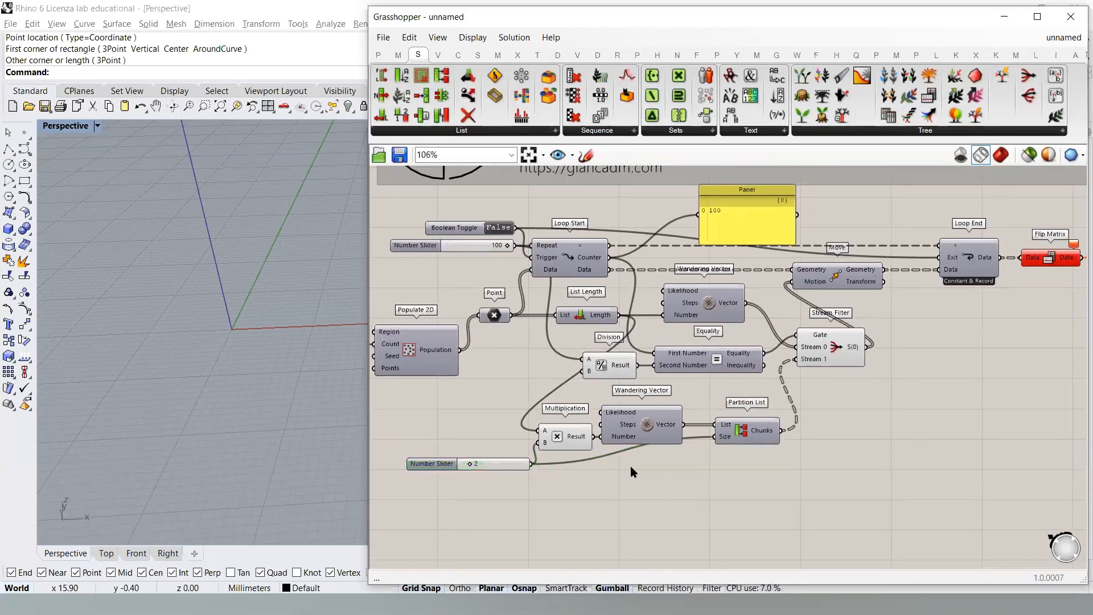
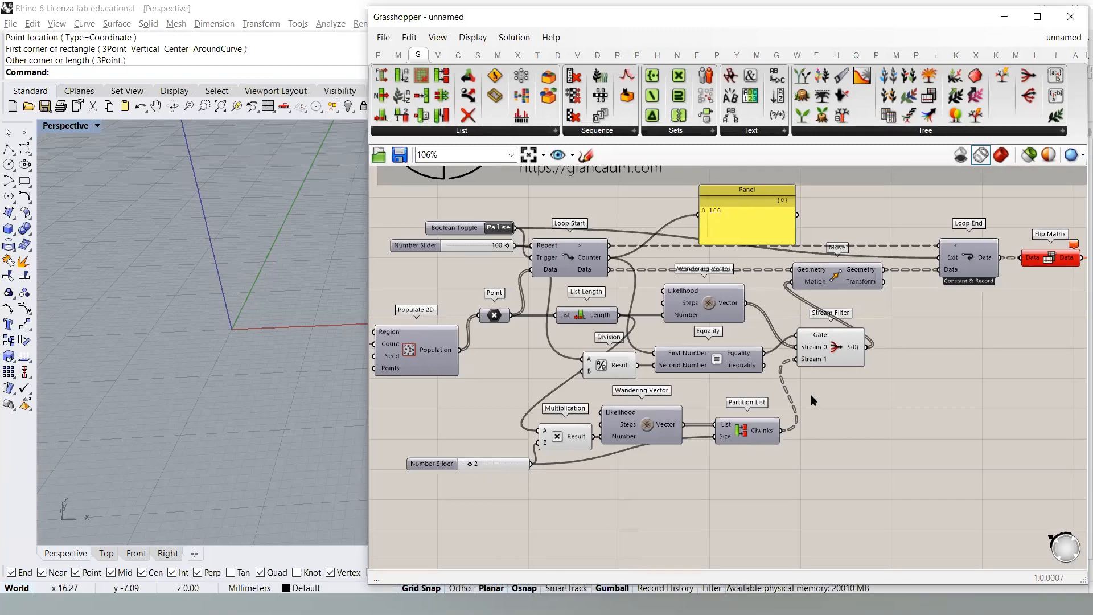
- Turn on the Loop End component's preview to display the recorded points in the viewport
{"action": "right_click_drag", "start_coordinate": [786, 360], "coordinate": [594, 393]}
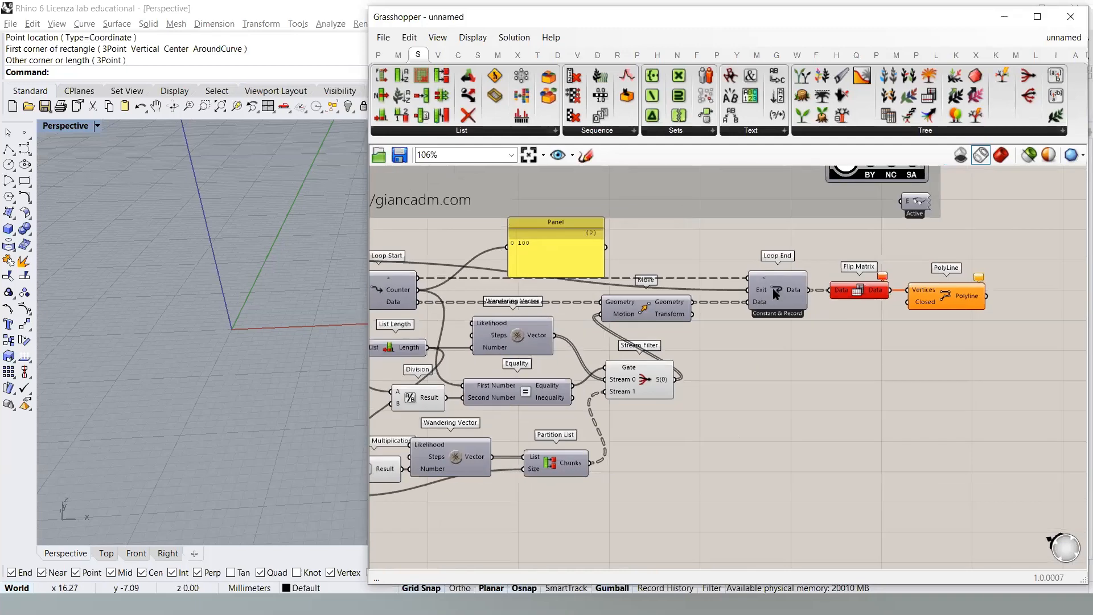
{"action": "left_click", "coordinate": [775, 289]}
{"action": "left_click", "coordinate": [835, 394]}
{"action": "mouse_move", "coordinate": [196, 358]}
{"action": "right_mouse_down"}
{"action": "mouse_move", "coordinate": [165, 415]}
{"action": "mouse_move", "coordinate": [164, 452]}
{"action": "mouse_move", "coordinate": [221, 367]}
{"action": "mouse_move", "coordinate": [195, 347]}
{"action": "right_mouse_up"}
{"action": "right_click_drag", "start_coordinate": [658, 355], "coordinate": [783, 369]}
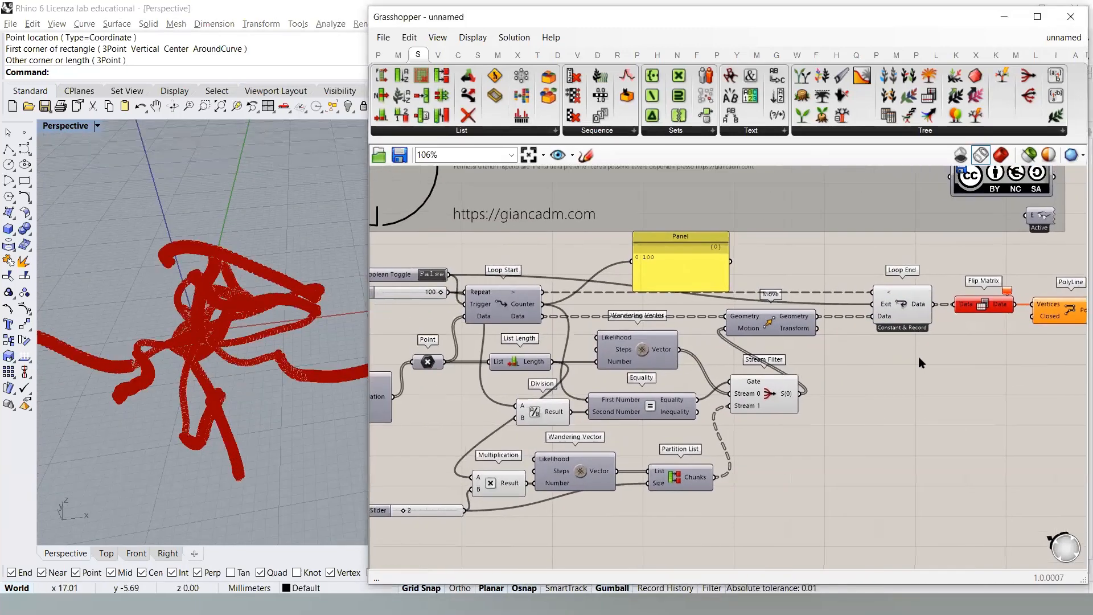
- Nudge the lower Wandering Vector slightly away from Multiplication, toward Partition List
{"action": "right_click_drag", "start_coordinate": [591, 464], "coordinate": [646, 456]}
{"action": "scroll", "coordinate": [646, 456], "scroll_direction": "up", "scroll_amount": 1}
{"action": "left_click_drag", "start_coordinate": [646, 459], "coordinate": [659, 462]}
{"action": "left_click", "coordinate": [705, 421]}
{"action": "right_click_drag", "start_coordinate": [705, 421], "coordinate": [741, 425]}
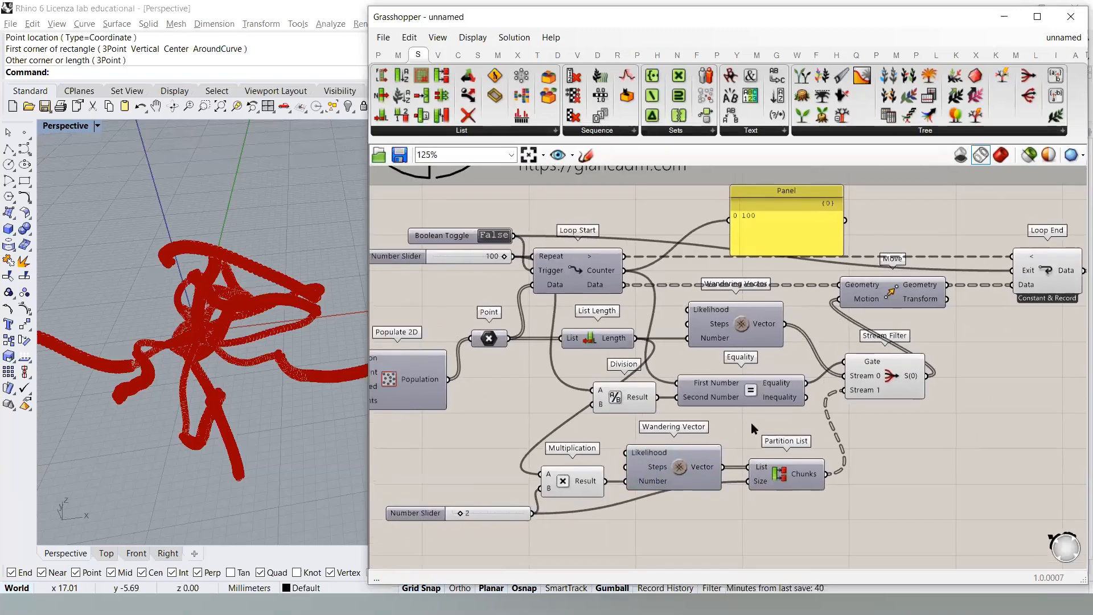
- Rerun the loop with the Boolean Toggle and inspect the regenerated point trails in the Perspective view
{"action": "left_click", "coordinate": [491, 237]}
{"action": "left_click", "coordinate": [491, 237]}
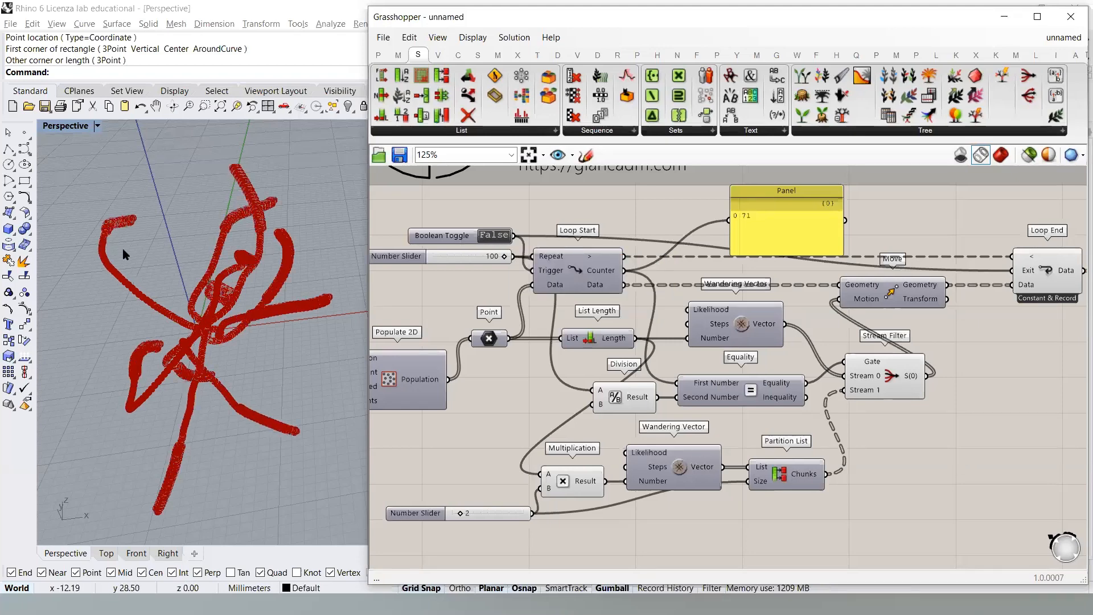
{"action": "scroll", "coordinate": [152, 263], "scroll_direction": "up", "scroll_amount": 3}
{"action": "scroll", "coordinate": [151, 260], "scroll_direction": "up", "scroll_amount": 10}
{"action": "right_click_drag", "start_coordinate": [170, 262], "coordinate": [111, 202]}
{"action": "scroll", "coordinate": [111, 202], "scroll_direction": "down", "scroll_amount": 8}
{"action": "right_click_drag", "start_coordinate": [173, 231], "coordinate": [186, 254]}
{"action": "scroll", "coordinate": [228, 286], "scroll_direction": "down", "scroll_amount": 3}
{"action": "mouse_move", "coordinate": [232, 288]}
{"action": "right_mouse_down"}
{"action": "mouse_move", "coordinate": [281, 253]}
{"action": "mouse_move", "coordinate": [216, 287]}
{"action": "right_mouse_up"}
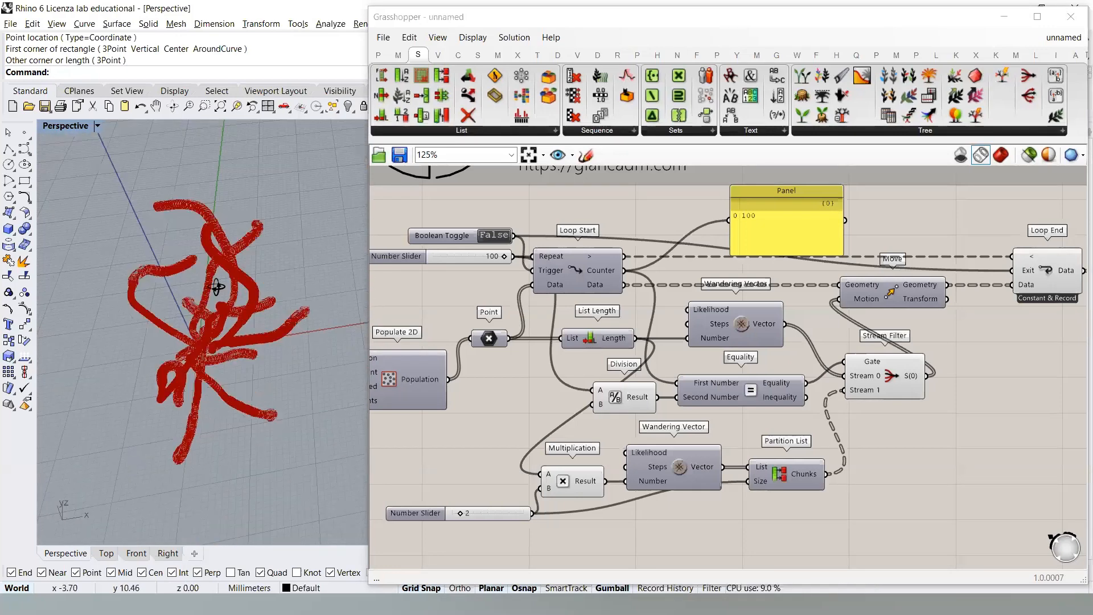
{"action": "scroll", "coordinate": [216, 287], "scroll_direction": "down", "scroll_amount": 2}
- Add a Param Viewer below Flip Matrix and connect Loop End's Data output to it
{"action": "right_click_drag", "start_coordinate": [944, 391], "coordinate": [771, 325]}
{"action": "scroll", "coordinate": [811, 319], "scroll_direction": "up", "scroll_amount": 4}
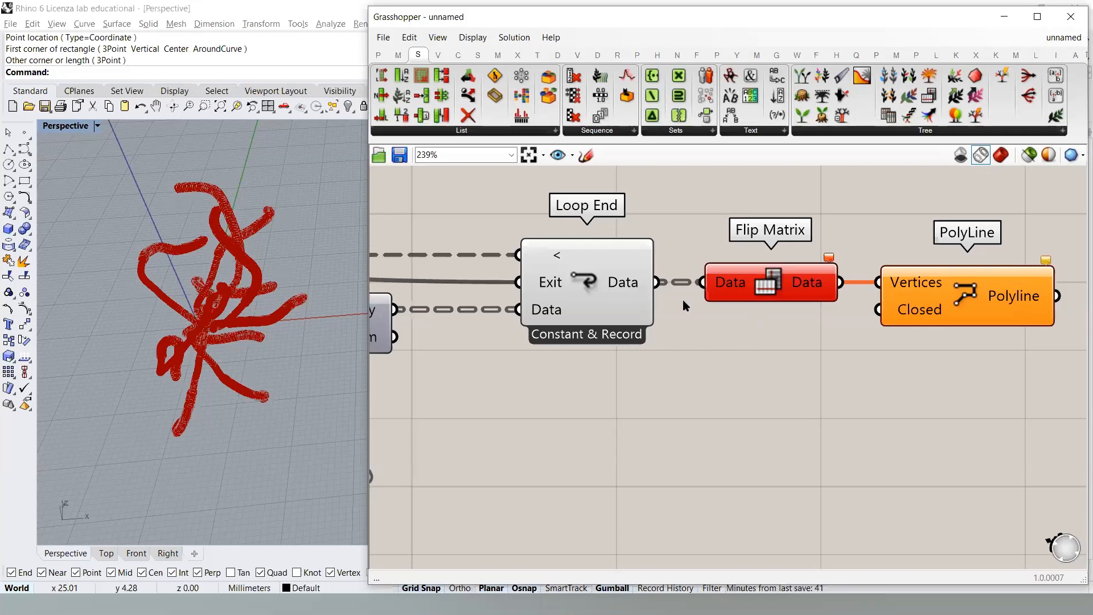
{"action": "double_click", "coordinate": [797, 448]}
{"action": "type", "text": "param"}
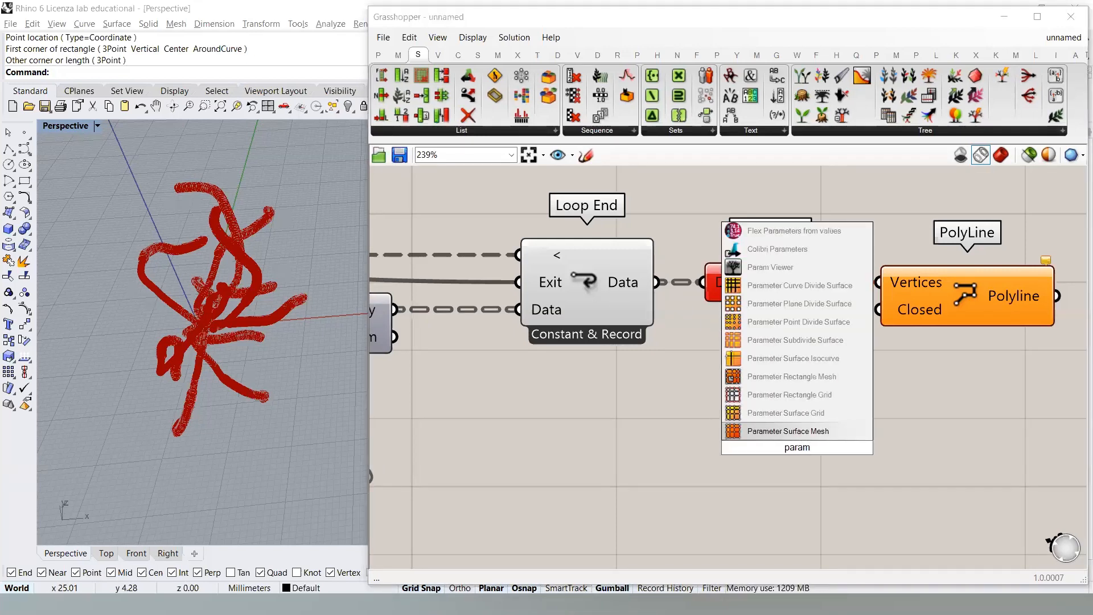
{"action": "left_click", "coordinate": [770, 267]}
{"action": "left_click_drag", "start_coordinate": [657, 281], "coordinate": [657, 447]}
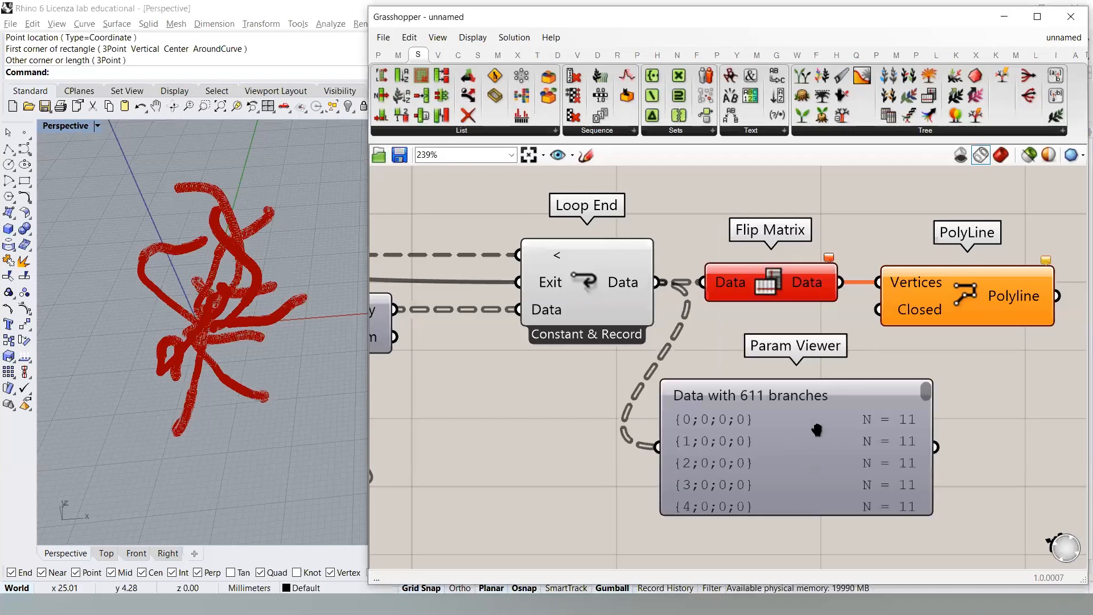
- Enlarge the Param Viewer vertically and examine how the recorded branch paths are structured around the halfway iteration
{"action": "right_click_drag", "start_coordinate": [817, 430], "coordinate": [769, 353]}
{"action": "left_click_drag", "start_coordinate": [763, 354], "coordinate": [763, 508]}
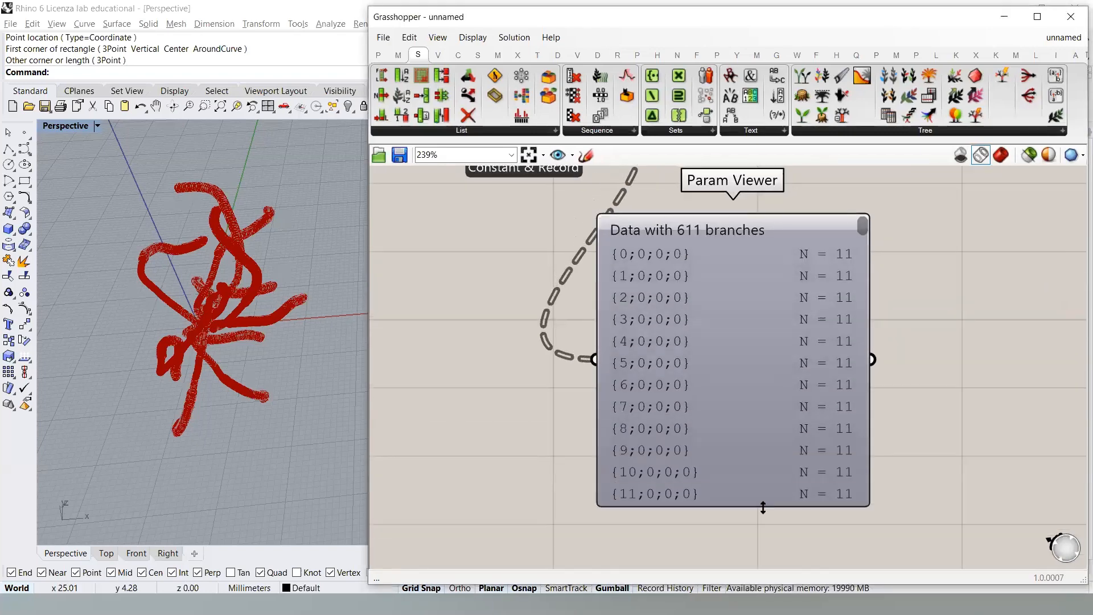
{"action": "scroll", "coordinate": [733, 329], "scroll_direction": "down", "scroll_amount": 2}
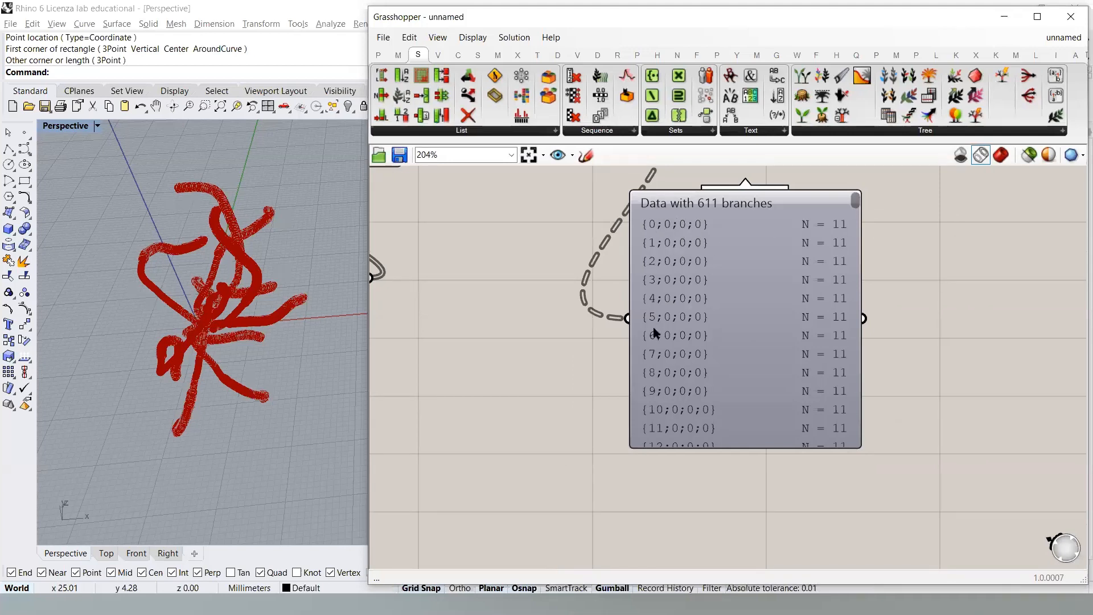
{"action": "left_click_drag", "start_coordinate": [858, 202], "coordinate": [857, 222]}
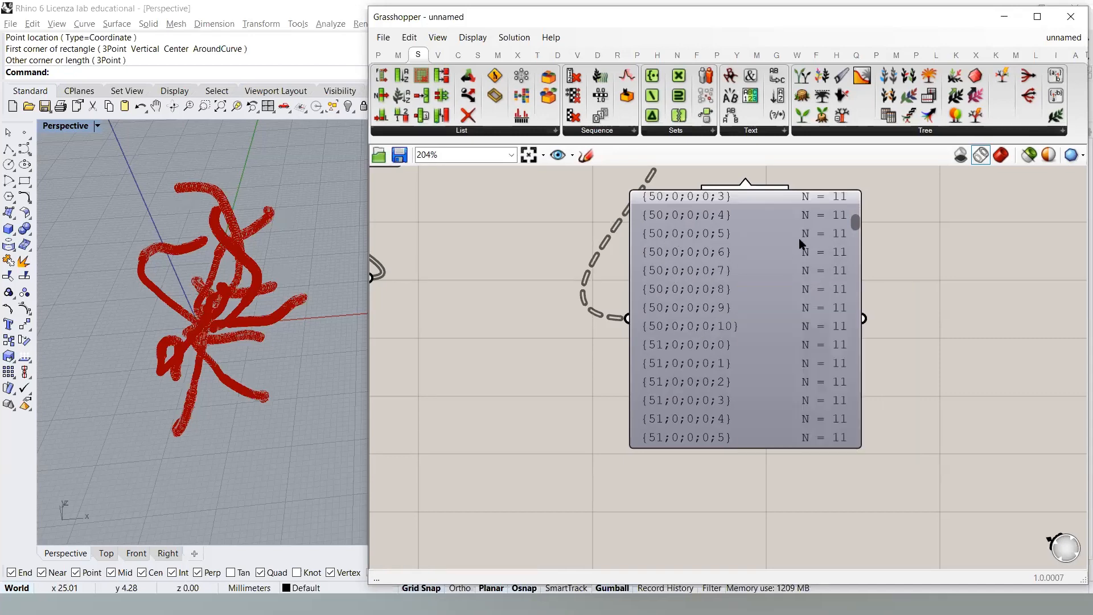
{"action": "left_click_drag", "start_coordinate": [739, 284], "coordinate": [747, 311]}
{"action": "left_click_drag", "start_coordinate": [863, 251], "coordinate": [865, 217]}
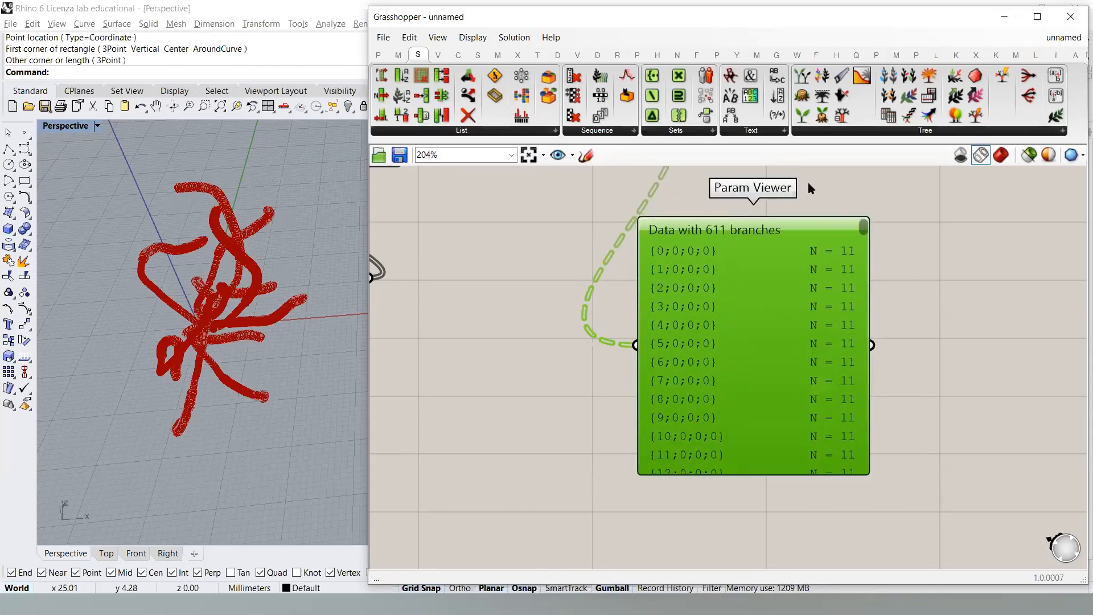
{"action": "right_click_drag", "start_coordinate": [842, 188], "coordinate": [875, 322]}
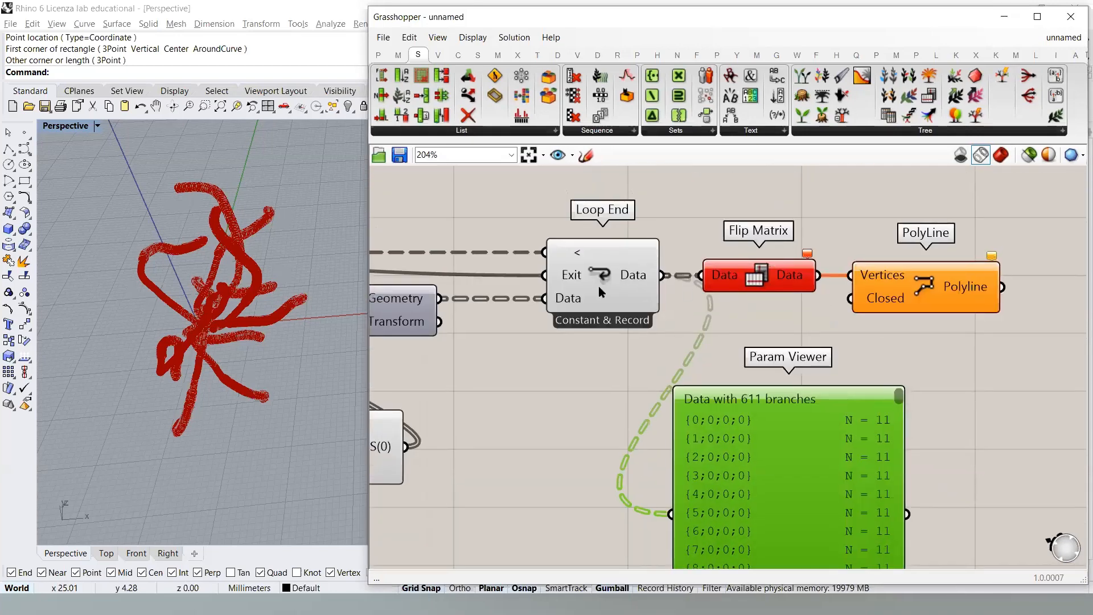
- Move Flip Matrix and PolyLine farther from Loop End and read Flip Matrix's error message
{"action": "left_click", "coordinate": [795, 310]}
{"action": "right_click_drag", "start_coordinate": [795, 310], "coordinate": [685, 286]}
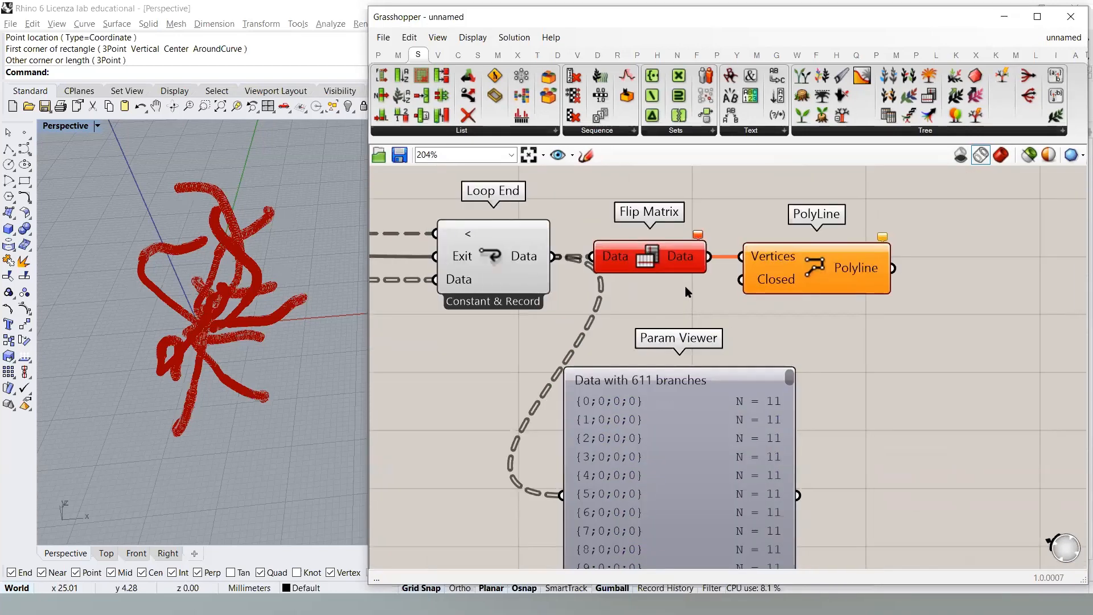
{"action": "left_click_drag", "start_coordinate": [870, 207], "coordinate": [746, 256]}
{"action": "left_click", "coordinate": [659, 203]}
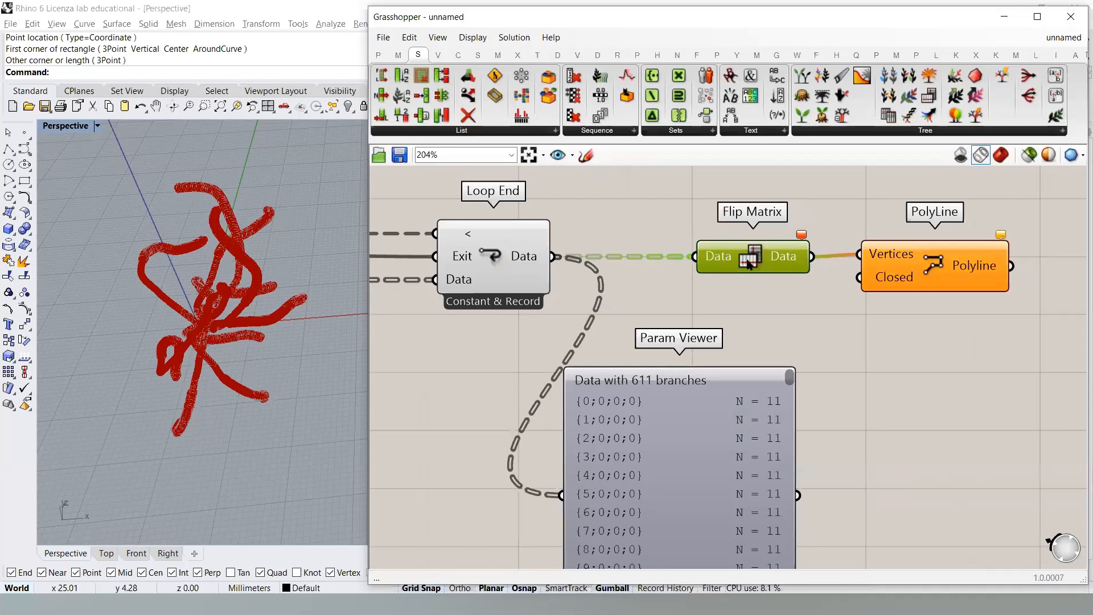
{"action": "left_click", "coordinate": [794, 310]}
{"action": "left_click_drag", "start_coordinate": [934, 267], "coordinate": [948, 270]}
{"action": "left_click", "coordinate": [826, 318]}
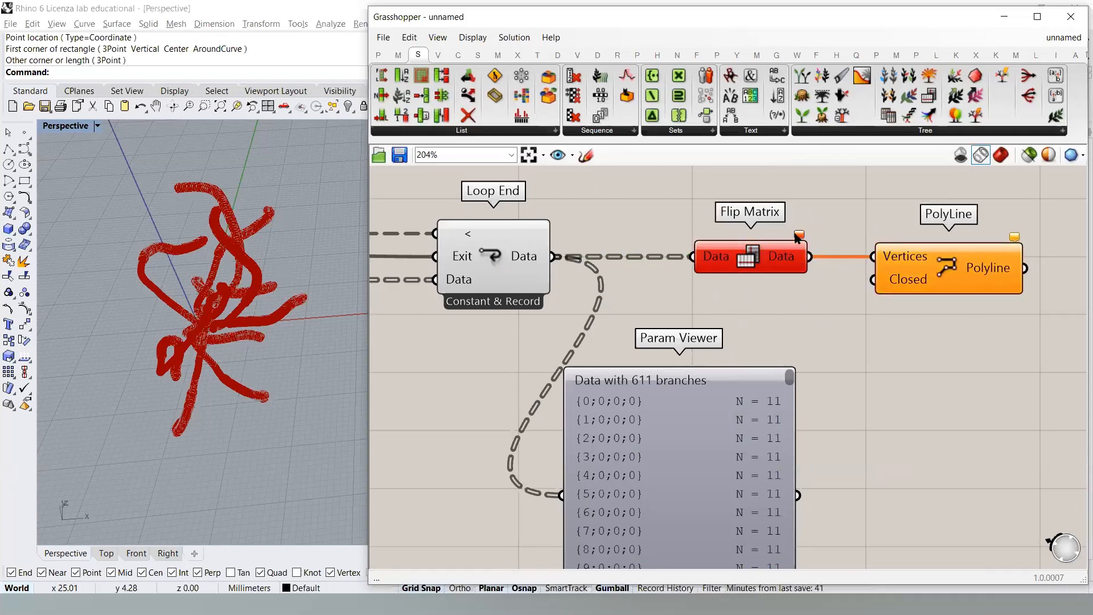
{"action": "mouse_move", "coordinate": [798, 235]}
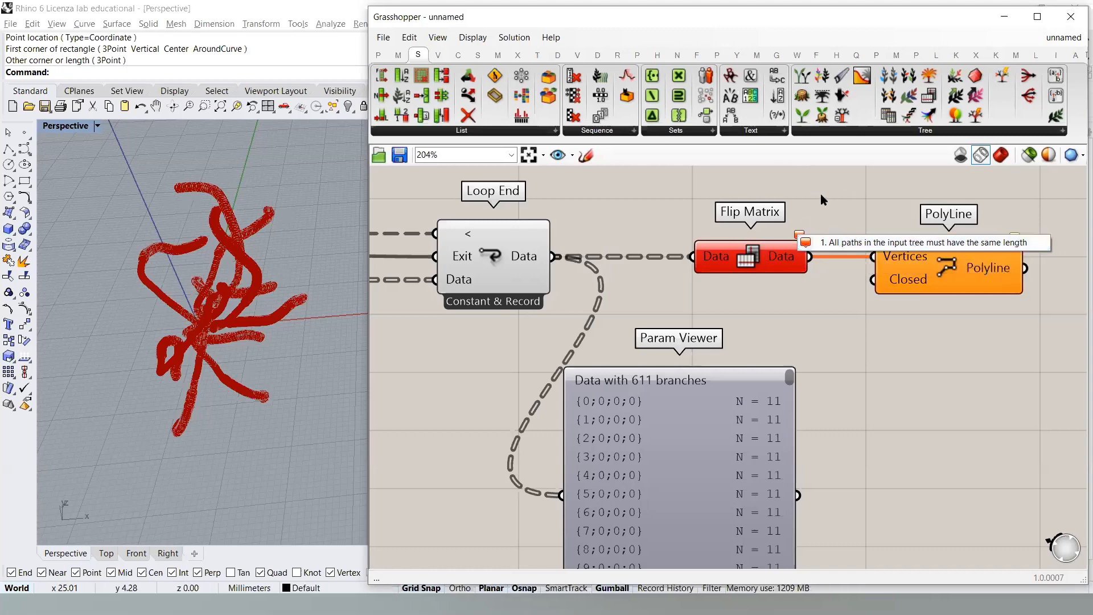
- Switch the Param Viewer to its radial tree diagram and compare its branching with the point trails in the Perspective view
{"action": "right_click_drag", "start_coordinate": [676, 472], "coordinate": [744, 353]}
{"action": "double_click", "coordinate": [748, 366]}
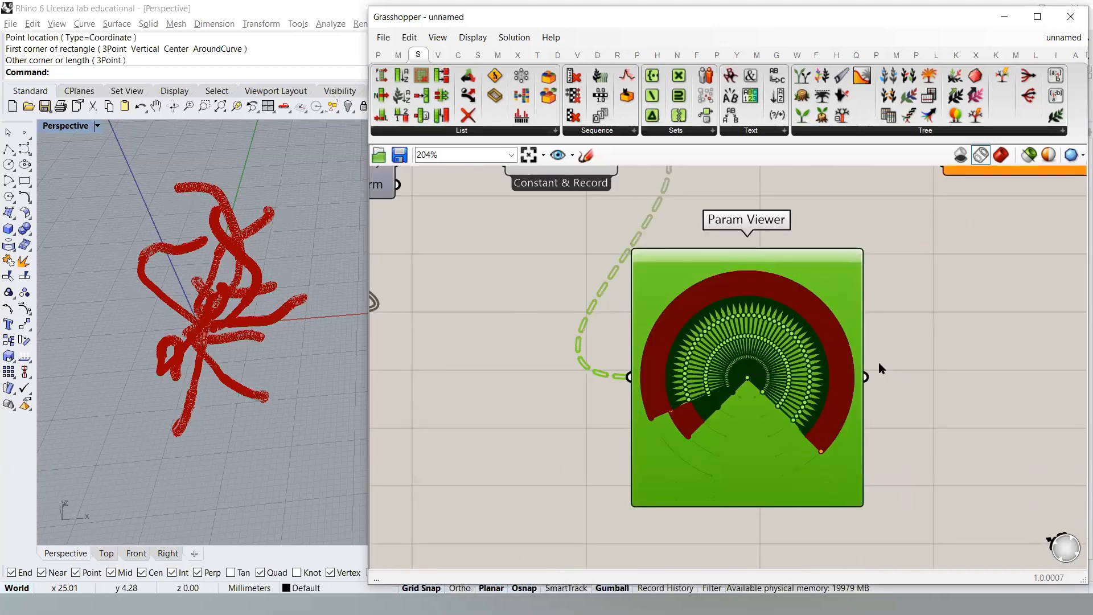
{"action": "scroll", "coordinate": [693, 407], "scroll_direction": "up", "scroll_amount": 5}
{"action": "scroll", "coordinate": [693, 407], "scroll_direction": "up", "scroll_amount": 2}
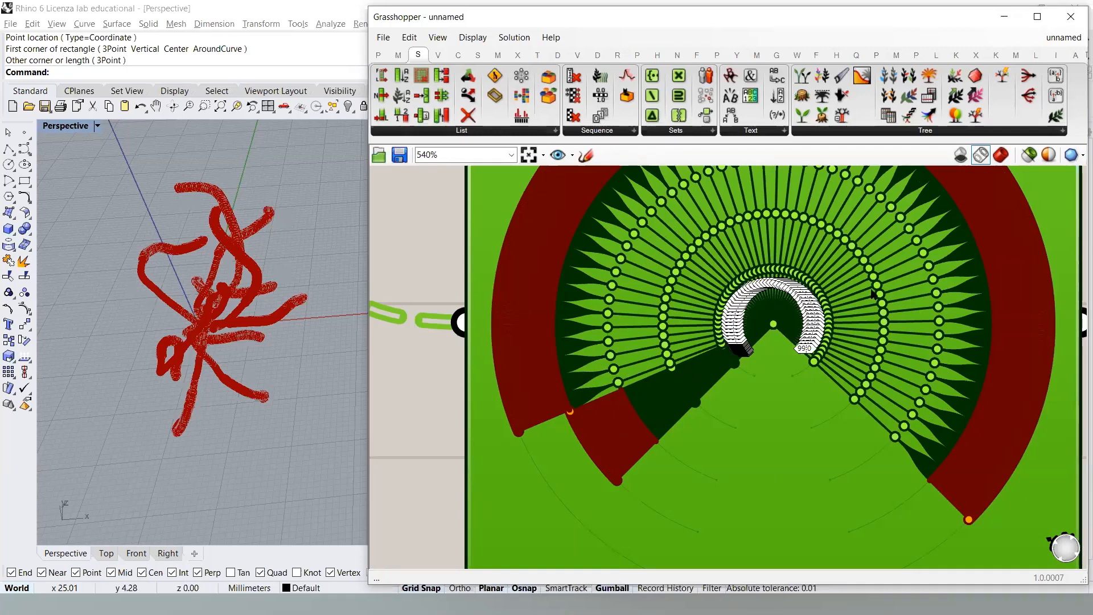
{"action": "scroll", "coordinate": [700, 333], "scroll_direction": "down", "scroll_amount": 4}
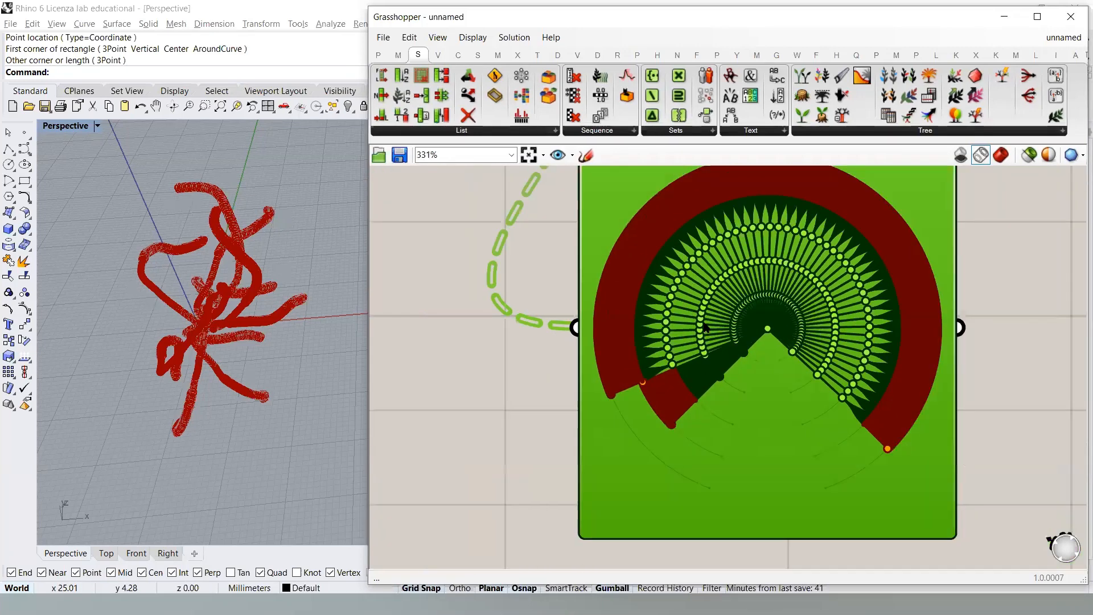
{"action": "scroll", "coordinate": [705, 326], "scroll_direction": "down", "scroll_amount": 2}
{"action": "left_click", "coordinate": [672, 379]}
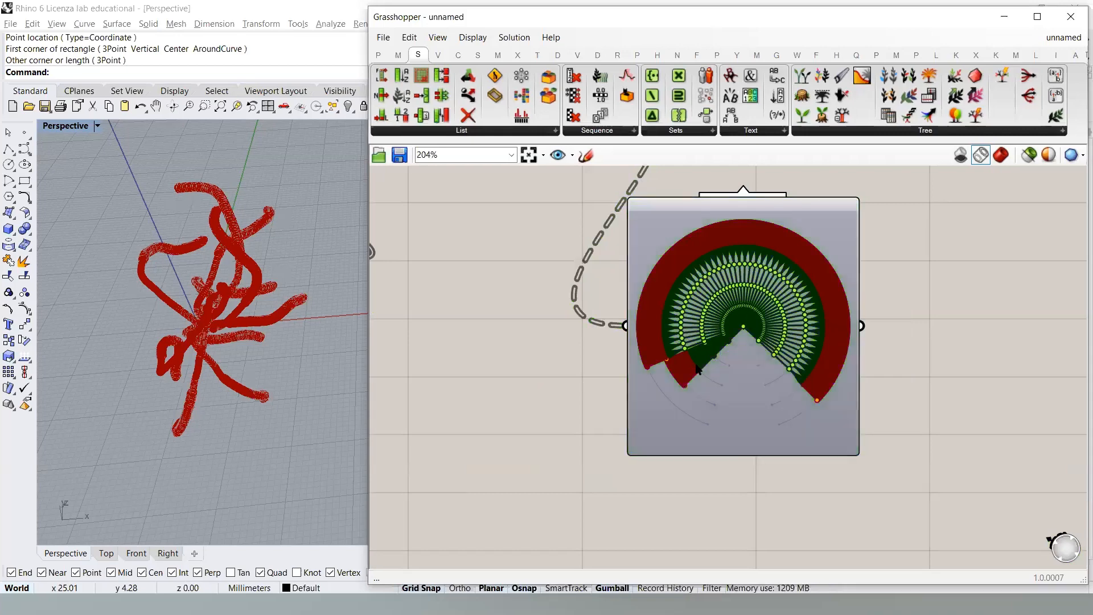
{"action": "right_click_drag", "start_coordinate": [222, 285], "coordinate": [236, 249]}
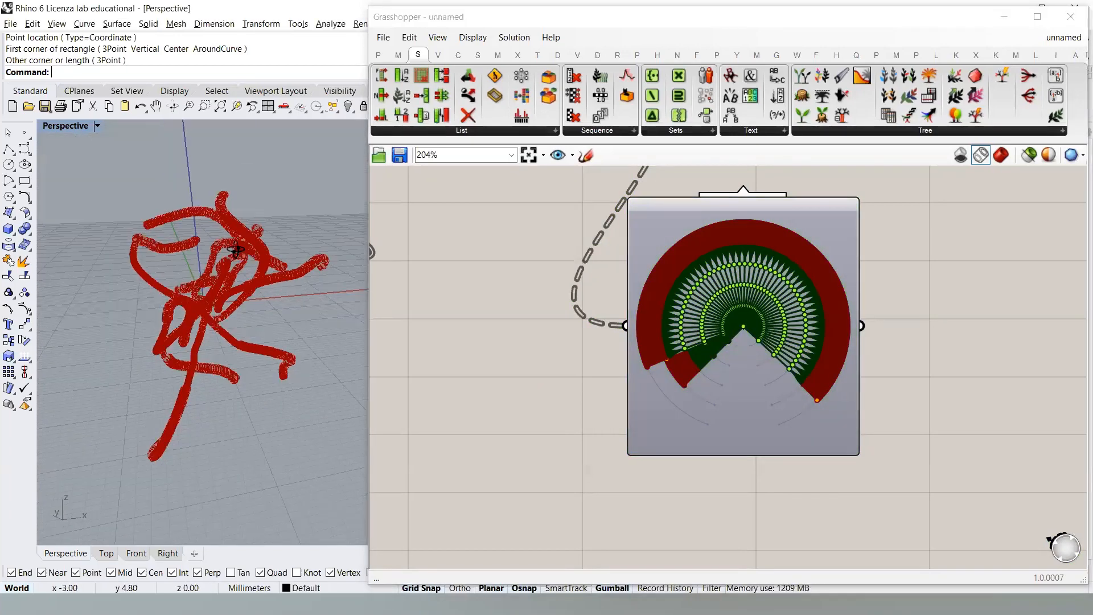
{"action": "right_click_drag", "start_coordinate": [232, 311], "coordinate": [223, 290]}
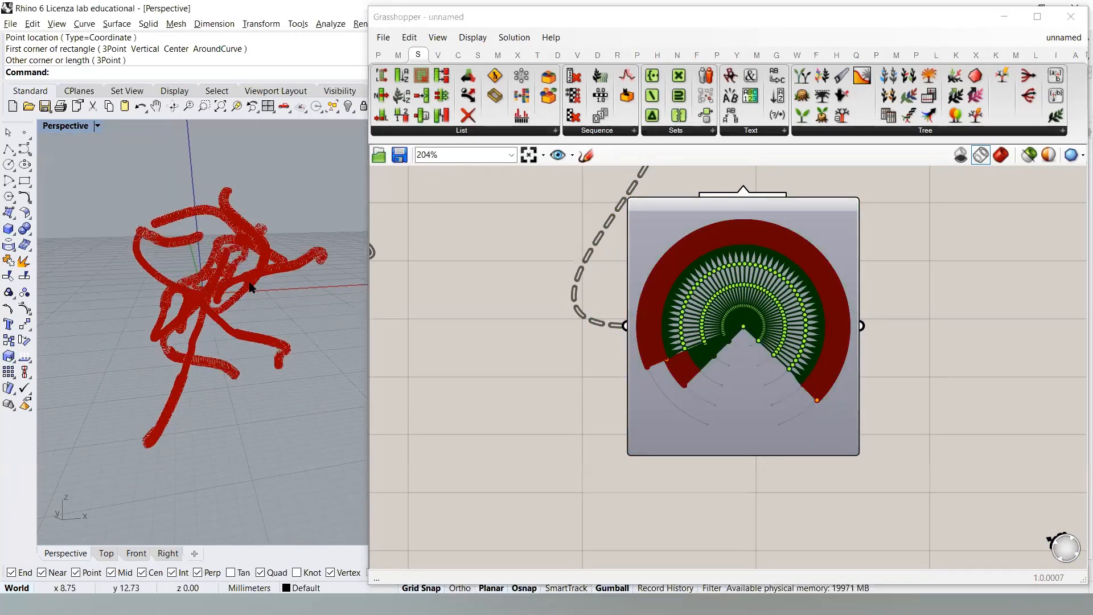
{"action": "right_click_drag", "start_coordinate": [273, 285], "coordinate": [328, 273]}
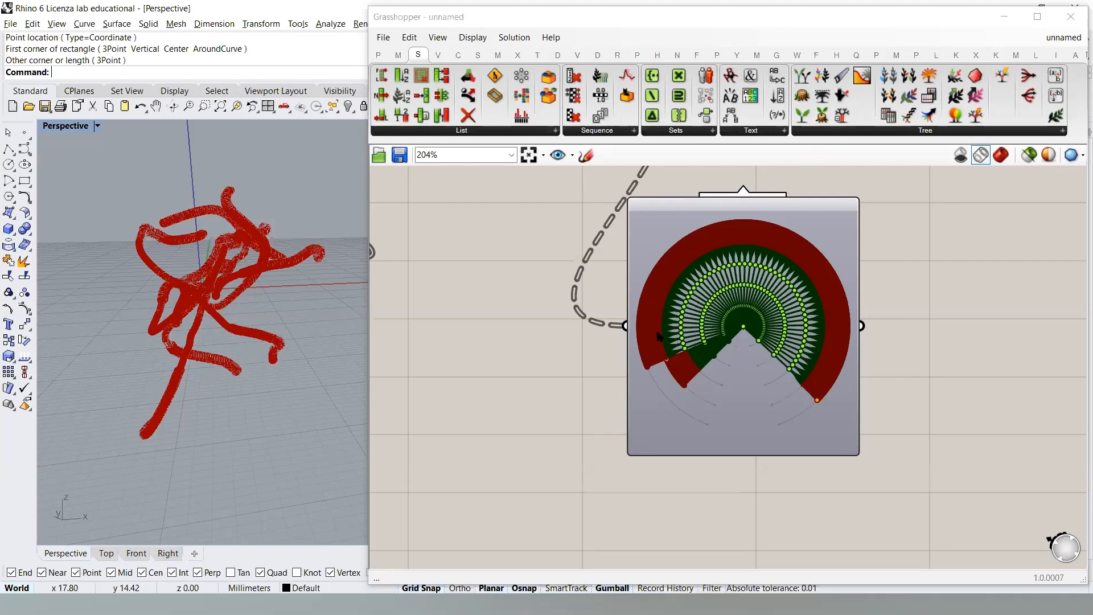
- Enable Simplify on the Move component's Geometry output
{"action": "right_click_drag", "start_coordinate": [594, 265], "coordinate": [732, 392]}
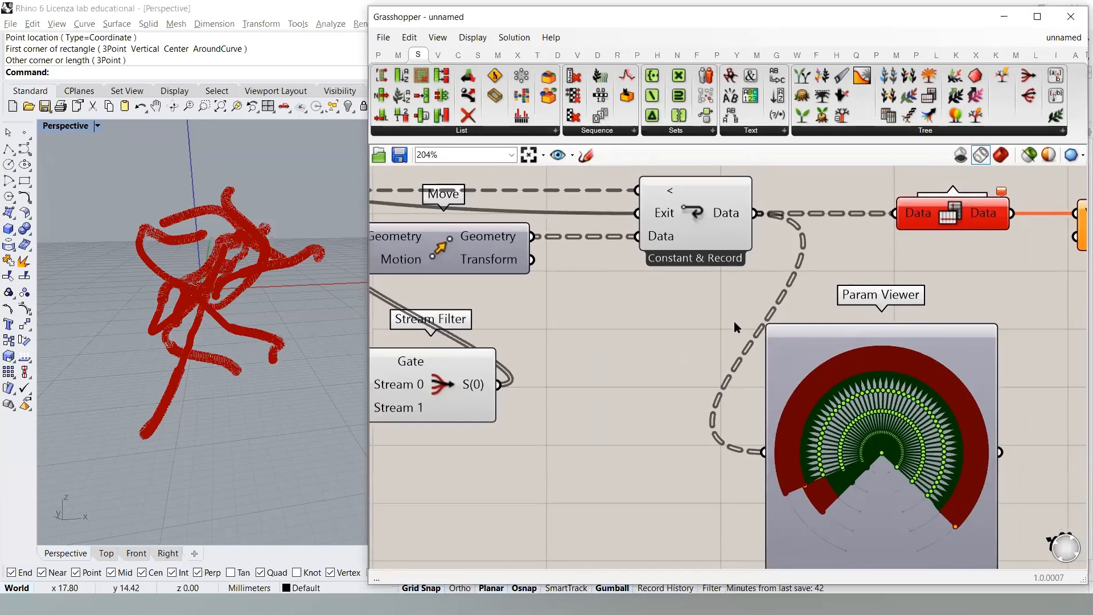
{"action": "right_click_drag", "start_coordinate": [701, 308], "coordinate": [862, 317]}
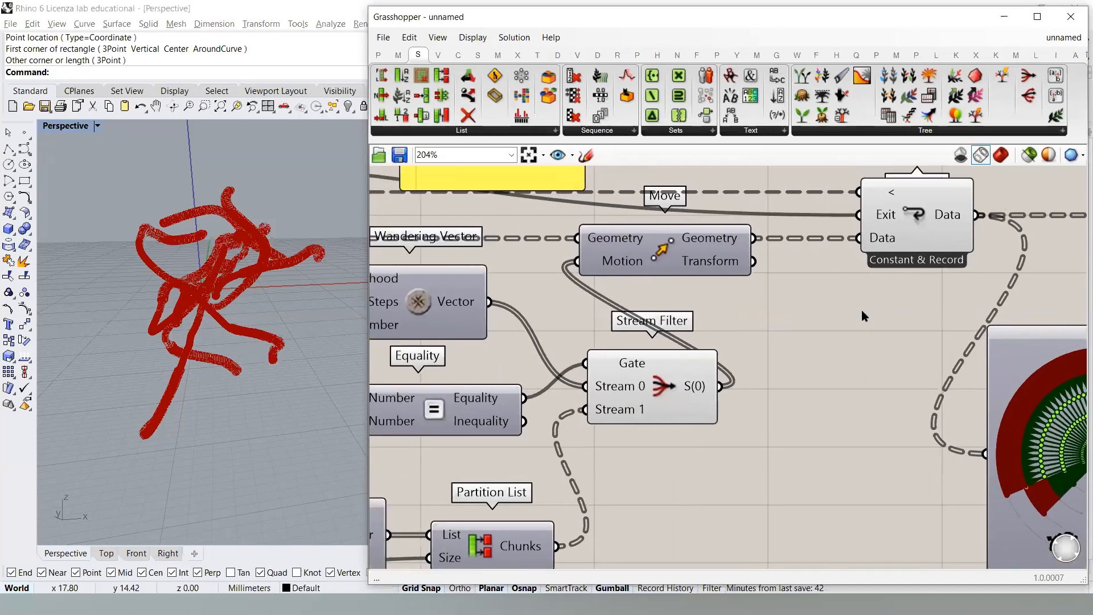
{"action": "scroll", "coordinate": [630, 308], "scroll_direction": "down", "scroll_amount": 3}
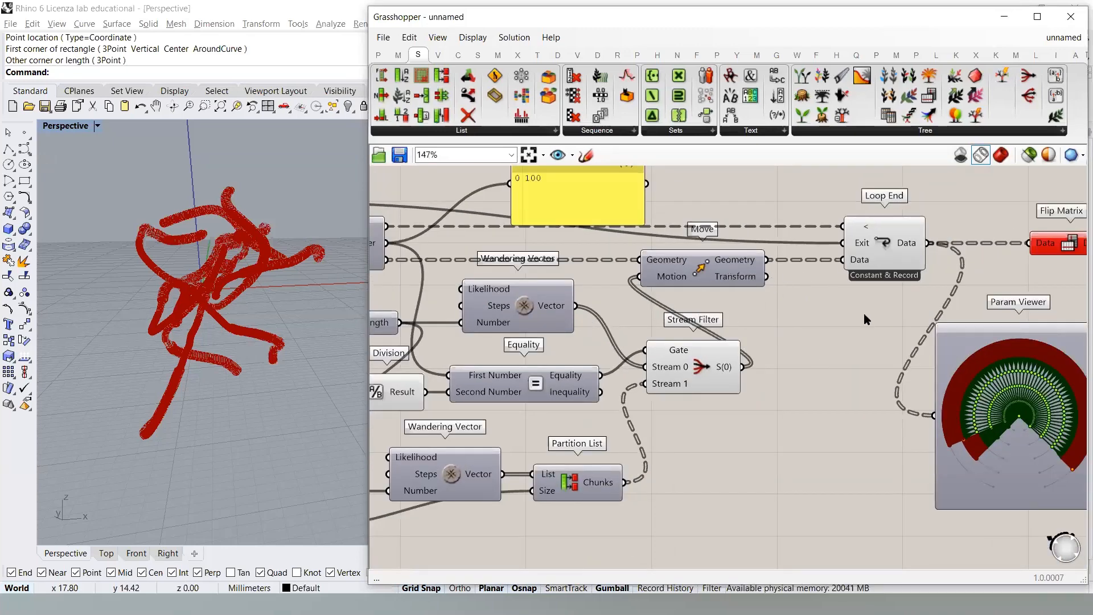
{"action": "right_click_drag", "start_coordinate": [814, 328], "coordinate": [666, 254]}
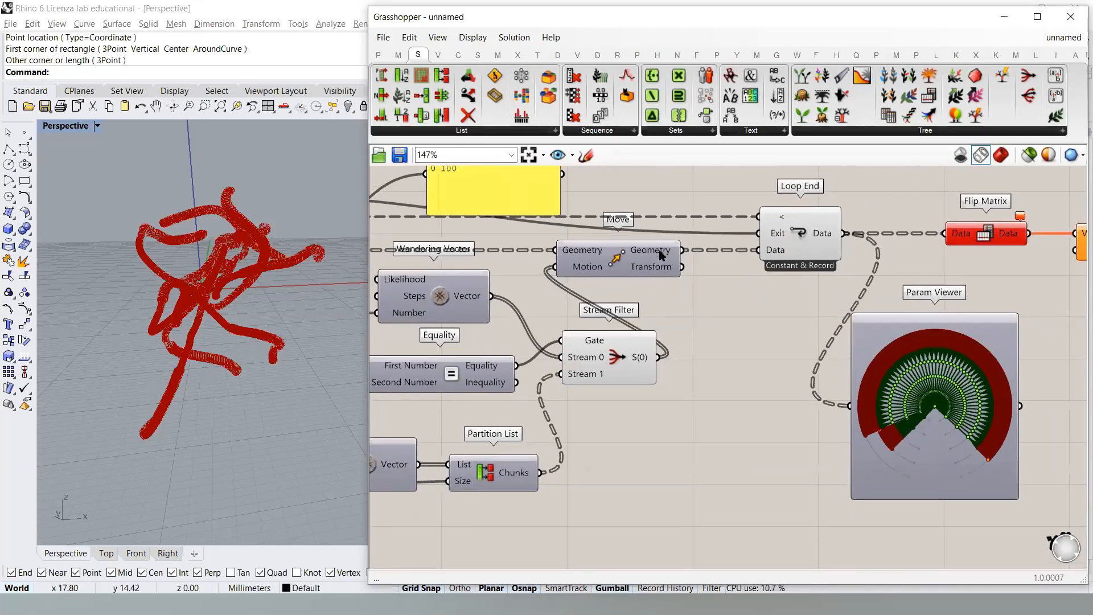
{"action": "right_click", "coordinate": [660, 255]}
{"action": "left_click", "coordinate": [701, 336]}
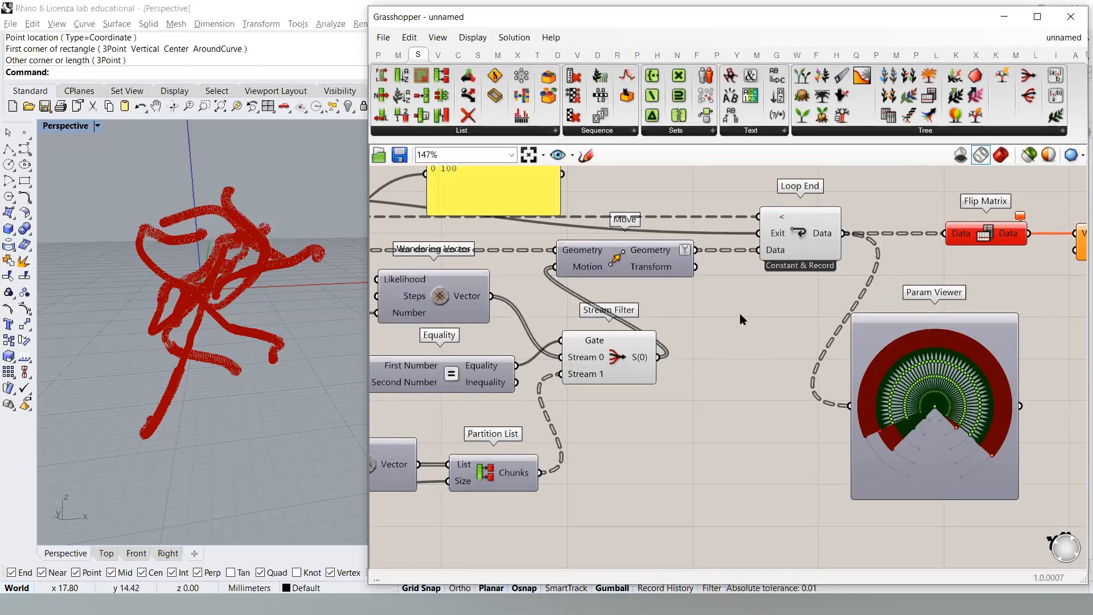
{"action": "right_click_drag", "start_coordinate": [930, 417], "coordinate": [859, 398]}
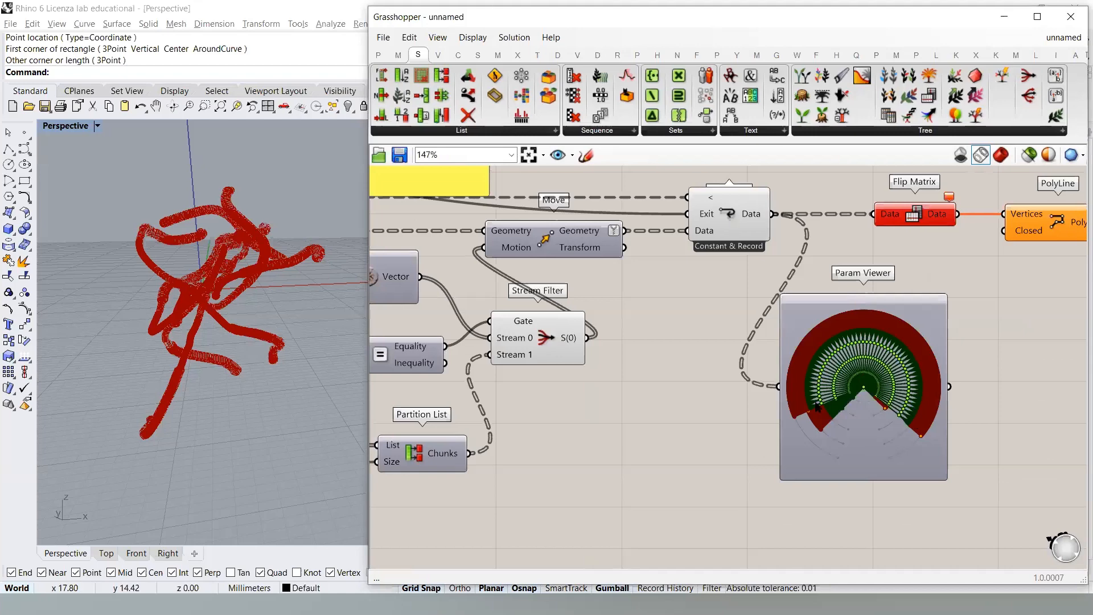
- Rerun the loop with the Boolean Toggle and inspect the new tree diagram and point trails
{"action": "right_click_drag", "start_coordinate": [515, 303], "coordinate": [768, 338]}
{"action": "right_click_drag", "start_coordinate": [437, 244], "coordinate": [552, 262]}
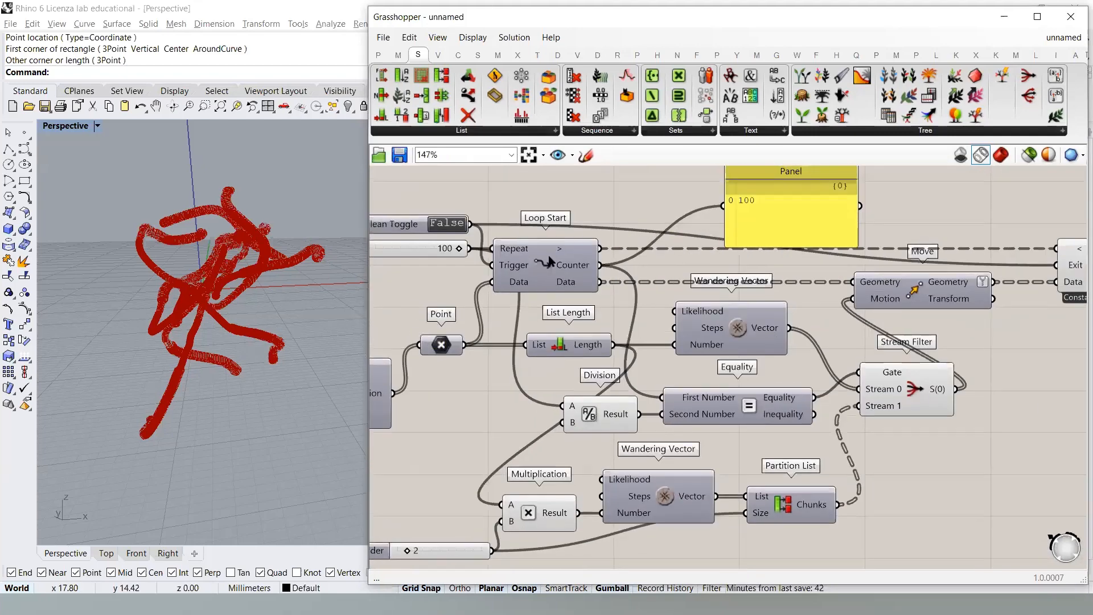
{"action": "double_click", "coordinate": [439, 225]}
{"action": "right_click_drag", "start_coordinate": [814, 366], "coordinate": [513, 318]}
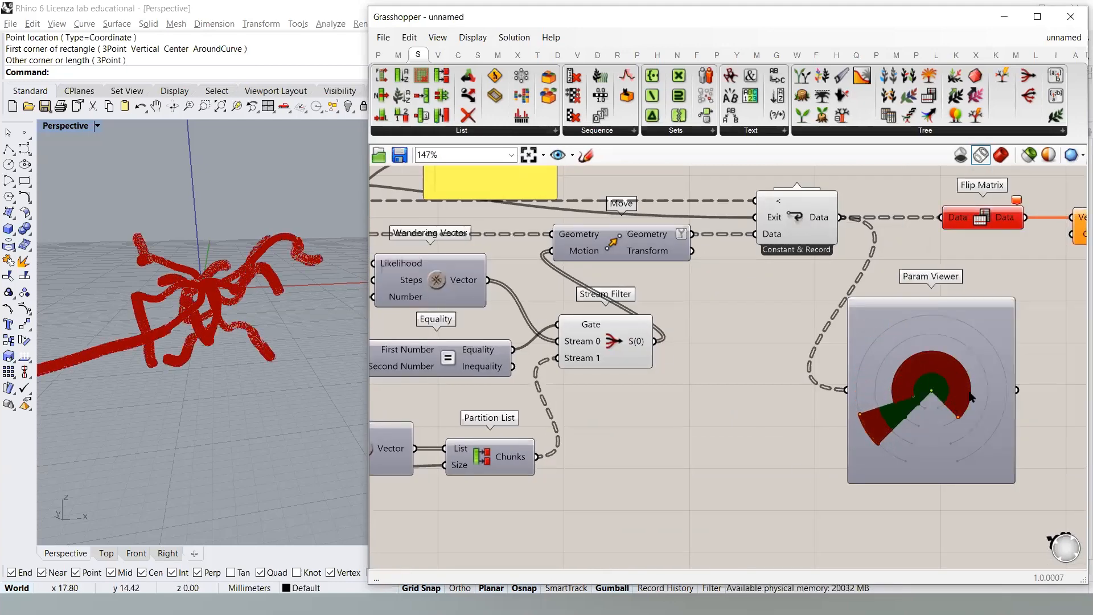
{"action": "right_click_drag", "start_coordinate": [272, 334], "coordinate": [241, 336]}
{"action": "scroll", "coordinate": [222, 325], "scroll_direction": "up", "scroll_amount": 3}
{"action": "scroll", "coordinate": [222, 325], "scroll_direction": "down", "scroll_amount": 2}
{"action": "scroll", "coordinate": [255, 329], "scroll_direction": "down", "scroll_amount": 2}
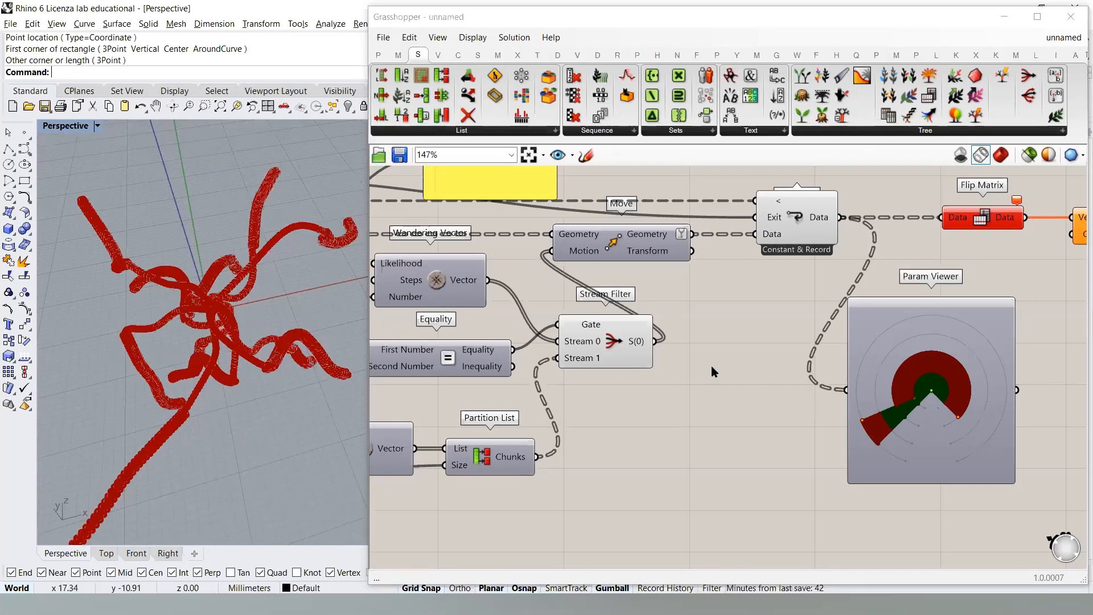
- Delete the Flip Matrix and PolyLine components after Loop End
{"action": "right_click_drag", "start_coordinate": [753, 298], "coordinate": [730, 326]}
{"action": "left_click", "coordinate": [585, 342]}
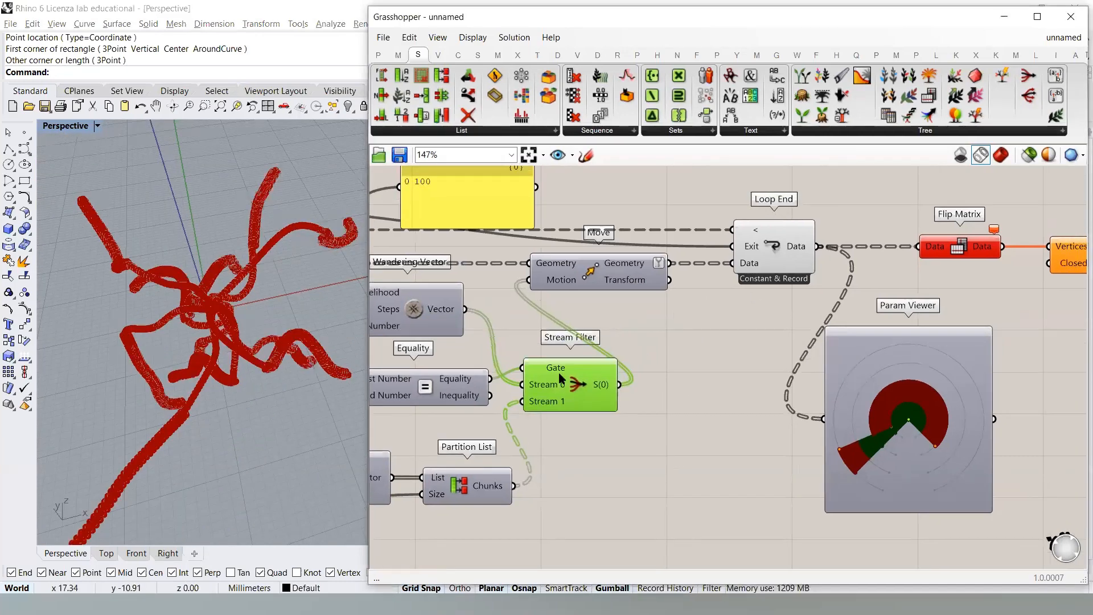
{"action": "left_click", "coordinate": [636, 320]}
{"action": "left_click", "coordinate": [621, 268]}
{"action": "left_click", "coordinate": [706, 324]}
{"action": "scroll", "coordinate": [763, 286], "scroll_direction": "down", "scroll_amount": 2}
{"action": "right_click_drag", "start_coordinate": [920, 272], "coordinate": [826, 260]}
{"action": "left_click_drag", "start_coordinate": [953, 219], "coordinate": [785, 269]}
{"action": "key", "text": "Delete"}
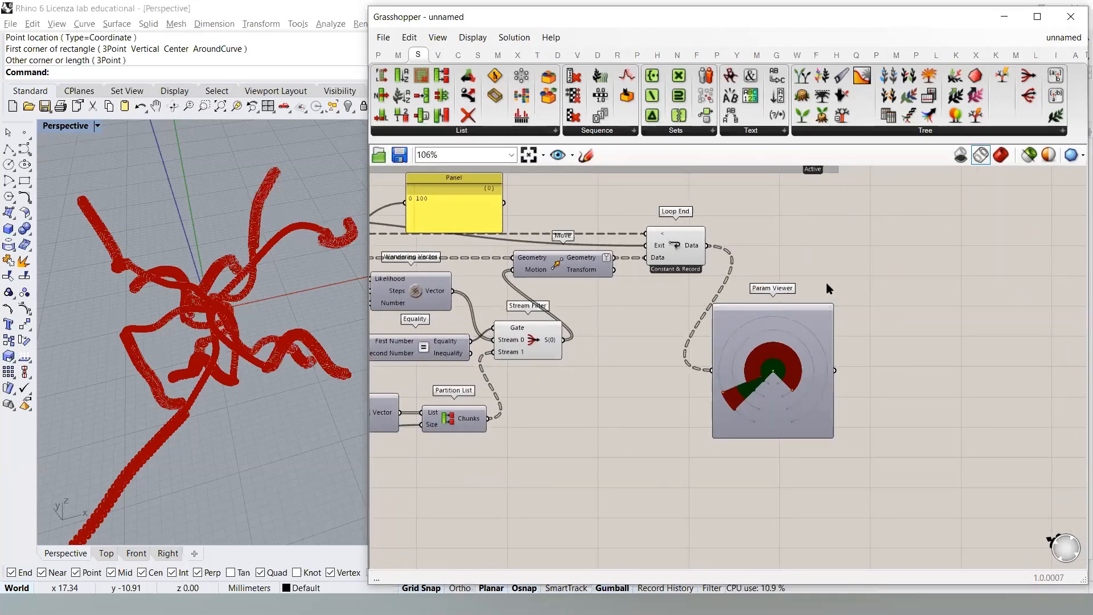
- Narrow the Grasshopper window to give the Rhino Perspective view more width and look over the trails
{"action": "right_click_drag", "start_coordinate": [760, 258], "coordinate": [850, 254]}
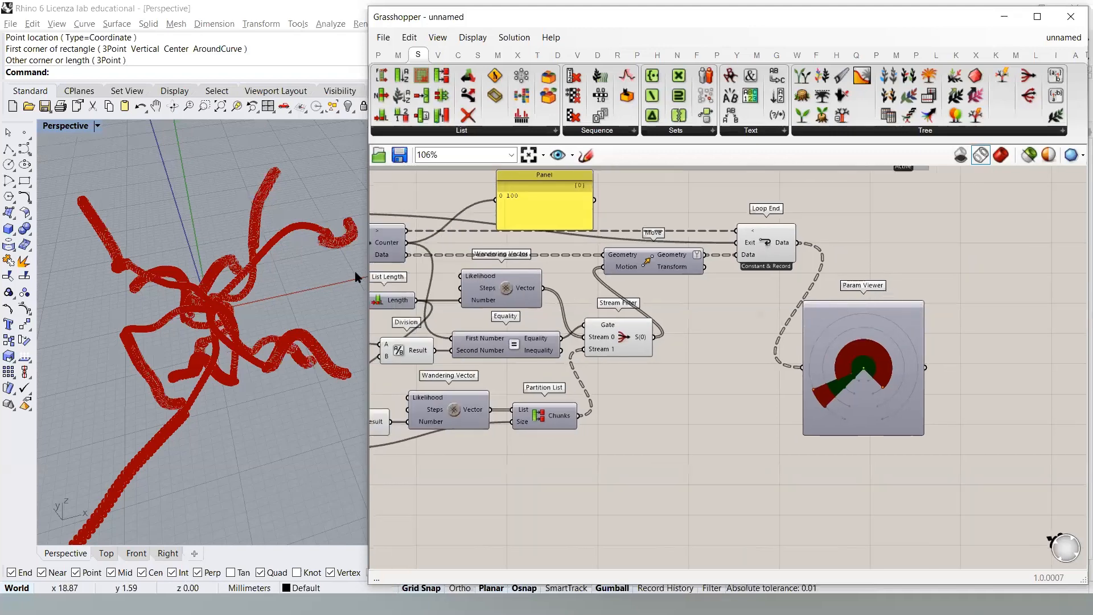
{"action": "left_click_drag", "start_coordinate": [367, 273], "coordinate": [504, 273]}
{"action": "right_click_drag", "start_coordinate": [335, 305], "coordinate": [354, 200]}
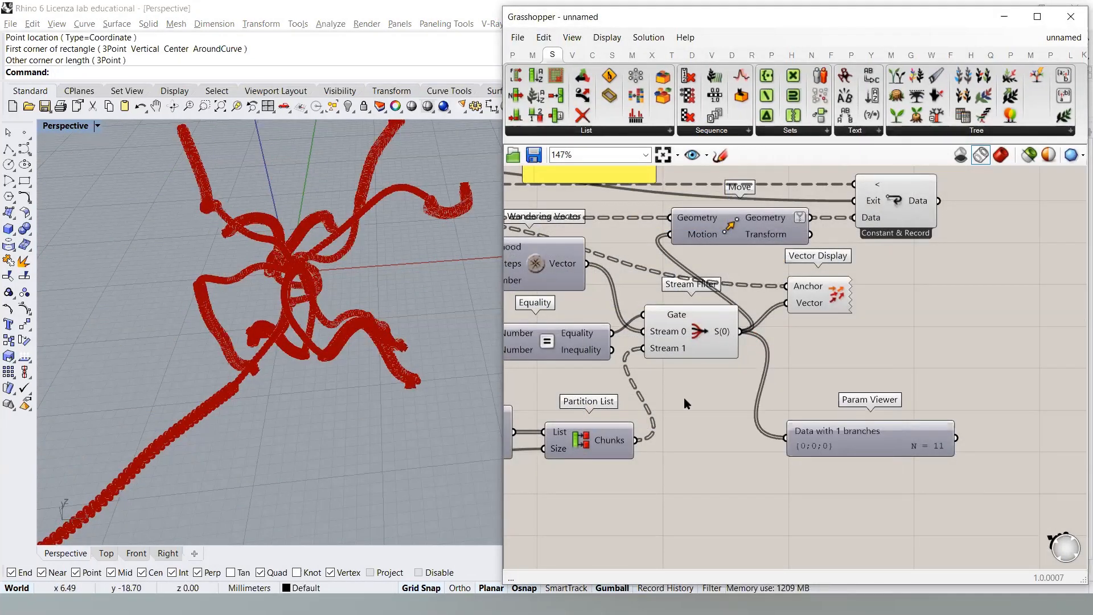
- Compare the data structures of Partition List's Chunks and the upper Wandering Vector's output by connecting each to the Param Viewer
{"action": "right_click_drag", "start_coordinate": [684, 403], "coordinate": [721, 393]}
{"action": "left_click_drag", "start_coordinate": [675, 431], "coordinate": [816, 432]}
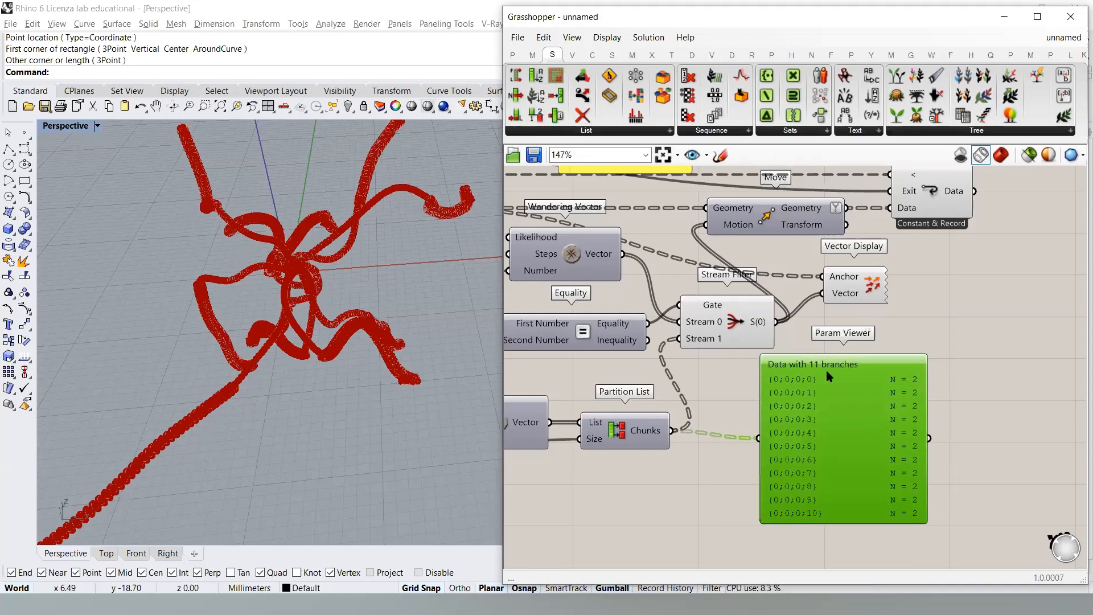
{"action": "left_click_drag", "start_coordinate": [623, 254], "coordinate": [758, 437]}
{"action": "left_click_drag", "start_coordinate": [846, 439], "coordinate": [841, 420]}
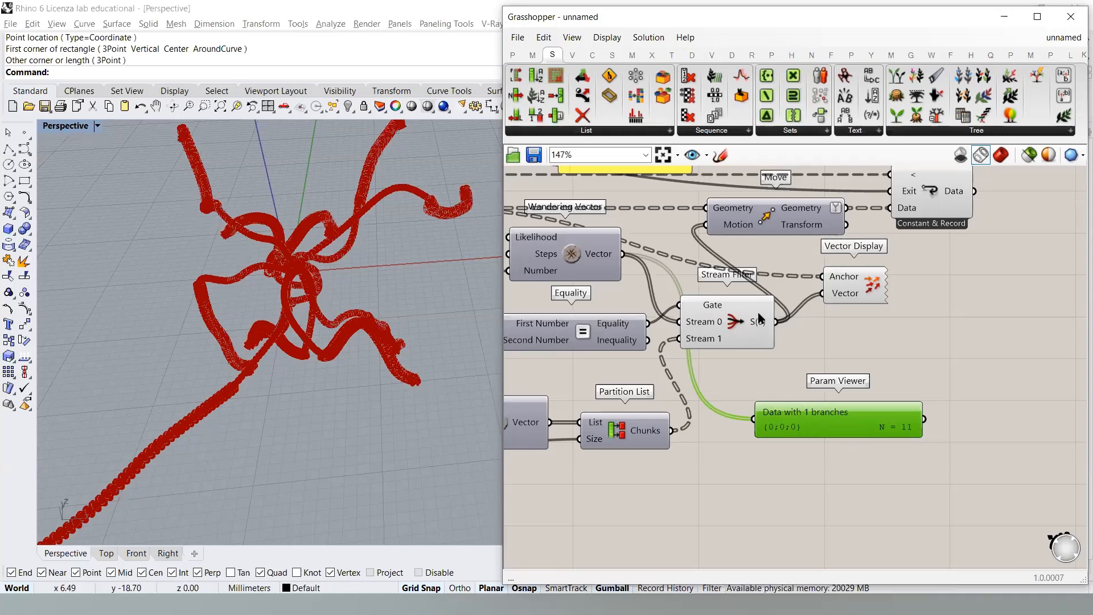
{"action": "right_click_drag", "start_coordinate": [759, 316], "coordinate": [795, 355]}
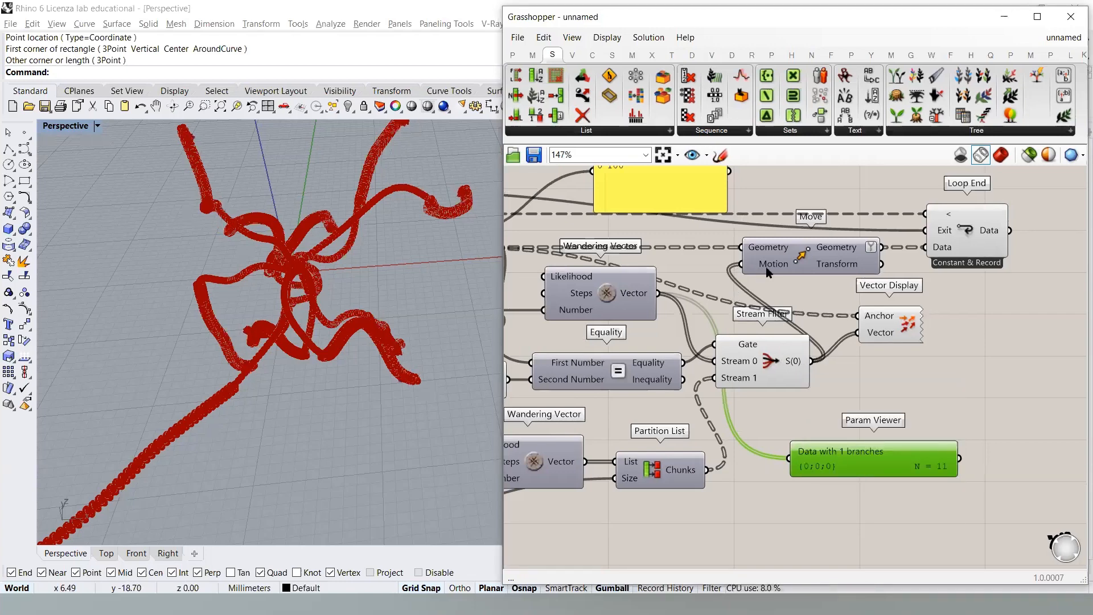
{"action": "left_click", "coordinate": [788, 409]}
- Connect Partition List's Chunks output to the Param Viewer and reposition the viewer below Vector Display
{"action": "right_click_drag", "start_coordinate": [543, 219], "coordinate": [663, 256]}
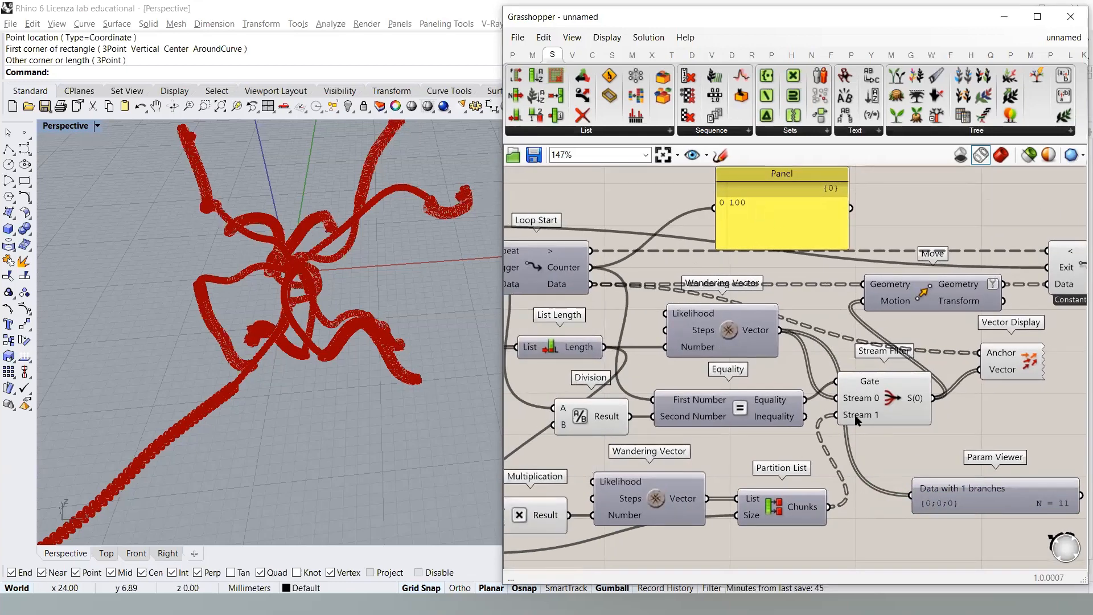
{"action": "left_click_drag", "start_coordinate": [829, 508], "coordinate": [913, 496]}
{"action": "right_click_drag", "start_coordinate": [989, 519], "coordinate": [823, 393]}
{"action": "left_click_drag", "start_coordinate": [816, 354], "coordinate": [839, 373]}
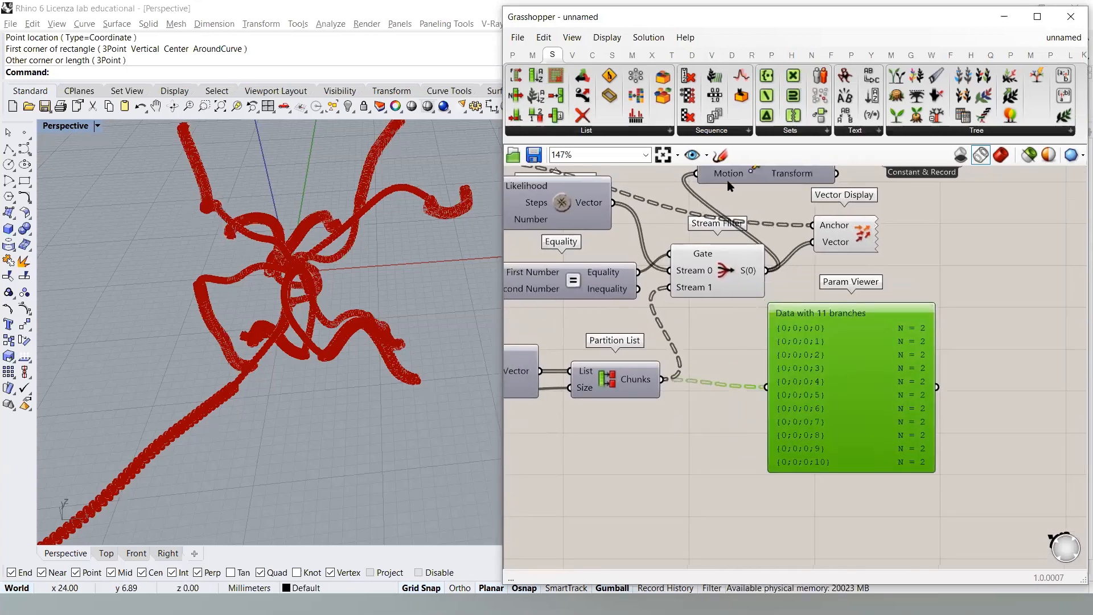
- Examine how Loop Start's counter, Equality and the two Wandering Vector streams drive Stream Filter and the branching trails
{"action": "right_click_drag", "start_coordinate": [762, 207], "coordinate": [771, 249]}
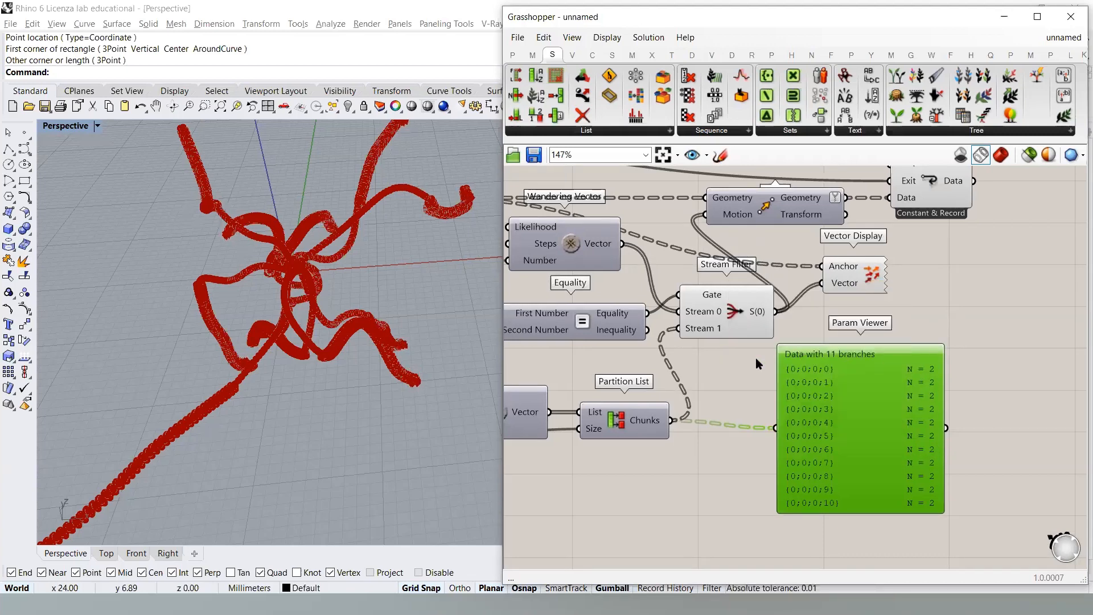
{"action": "right_click_drag", "start_coordinate": [725, 385], "coordinate": [796, 414]}
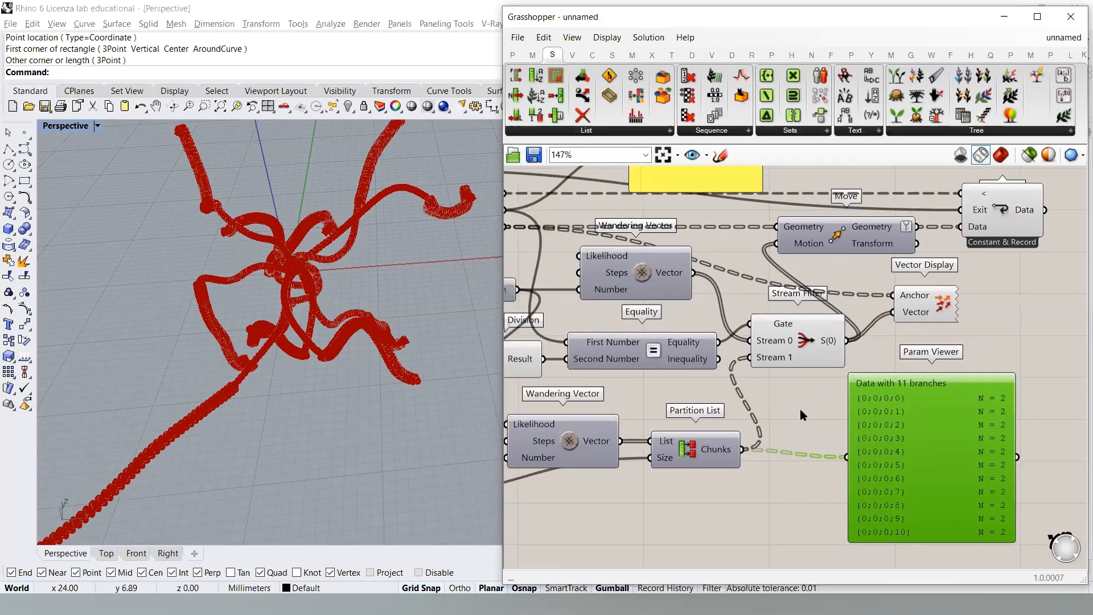
{"action": "right_click_drag", "start_coordinate": [717, 356], "coordinate": [858, 403]}
{"action": "scroll", "coordinate": [857, 404], "scroll_direction": "down", "scroll_amount": 2}
{"action": "right_click_drag", "start_coordinate": [276, 267], "coordinate": [269, 272]}
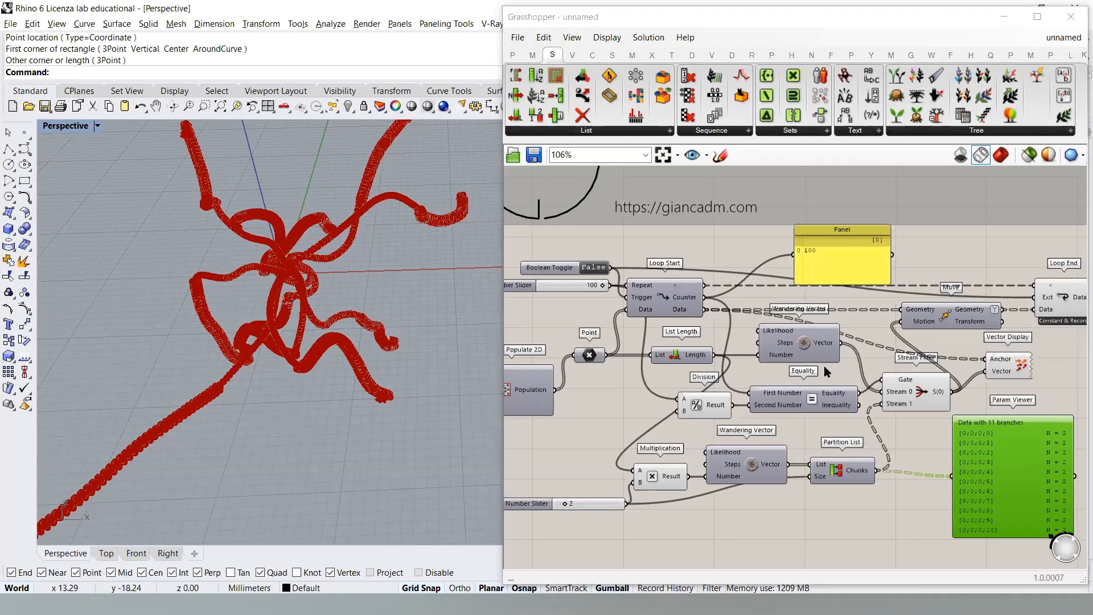
{"action": "mouse_move", "coordinate": [839, 397]}
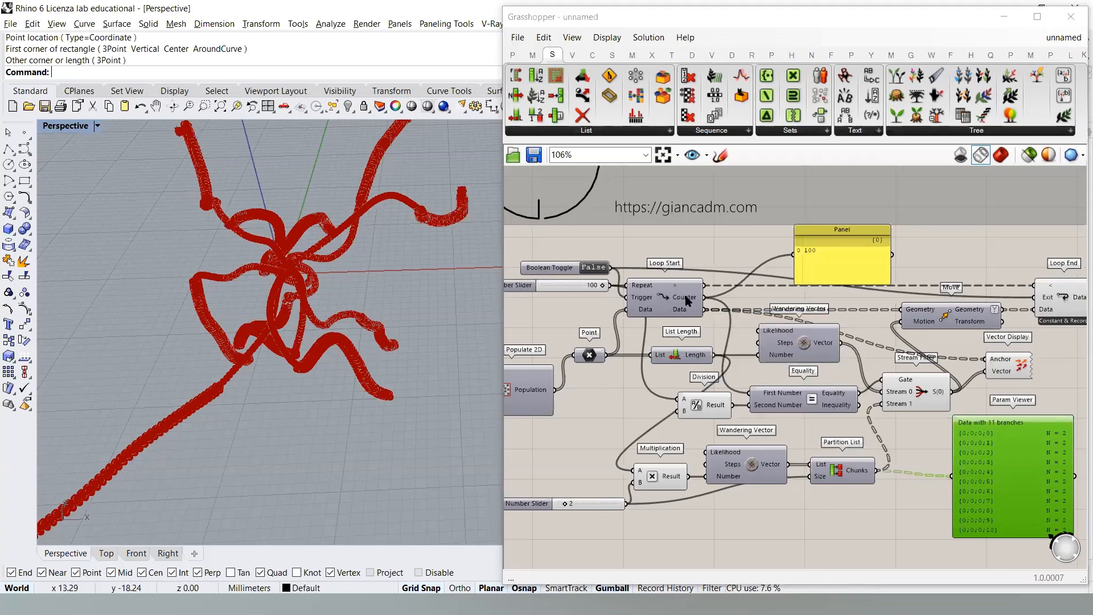
{"action": "mouse_move", "coordinate": [688, 302]}
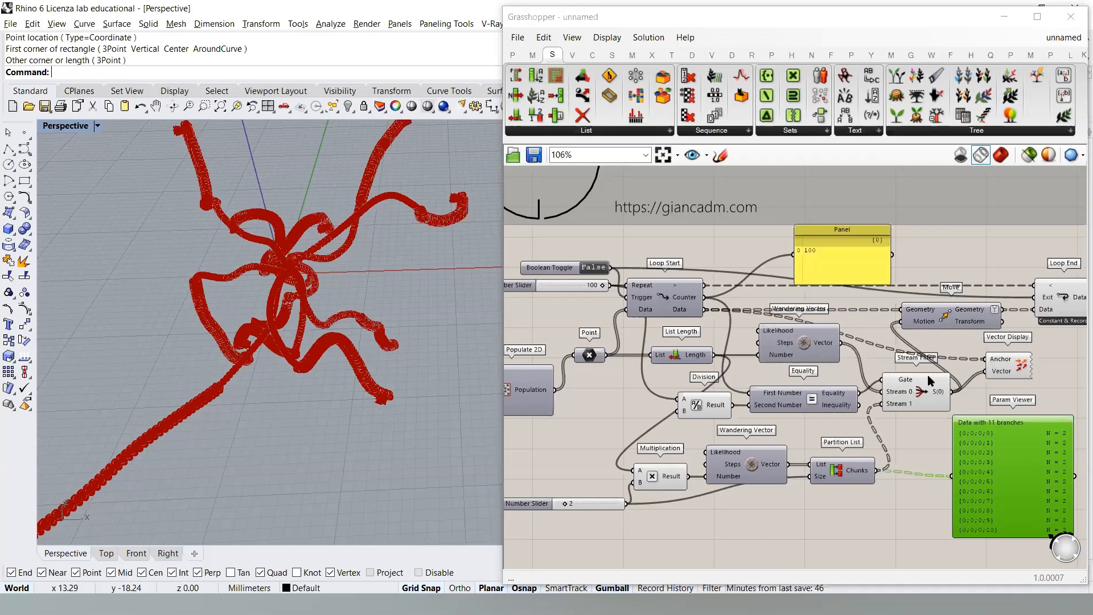
{"action": "left_click", "coordinate": [810, 345]}
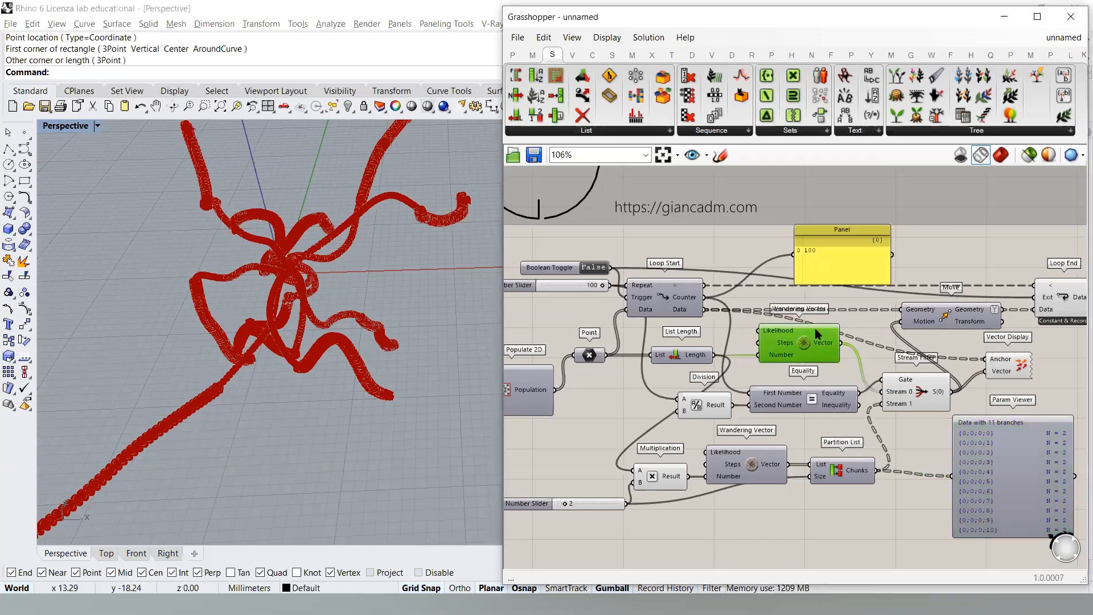
- Examine the branching trails in the Perspective view alongside the Stream Filter, Equality and Param Viewer part of the definition
{"action": "left_click", "coordinate": [863, 338]}
{"action": "right_click_drag", "start_coordinate": [900, 377], "coordinate": [841, 366]}
{"action": "mouse_move", "coordinate": [765, 336]}
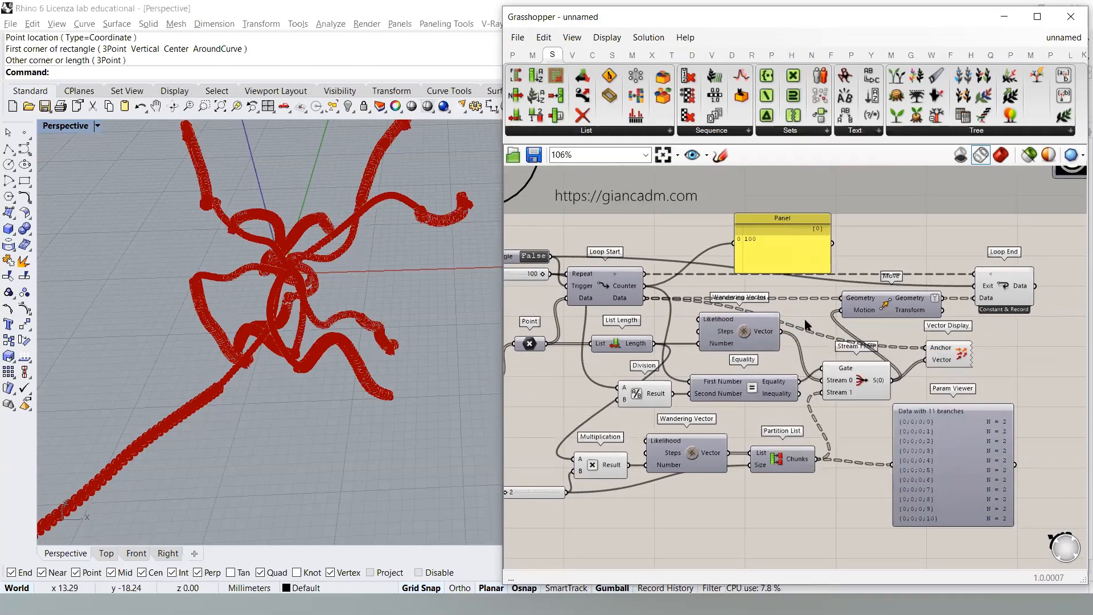
{"action": "right_click_drag", "start_coordinate": [230, 354], "coordinate": [310, 336]}
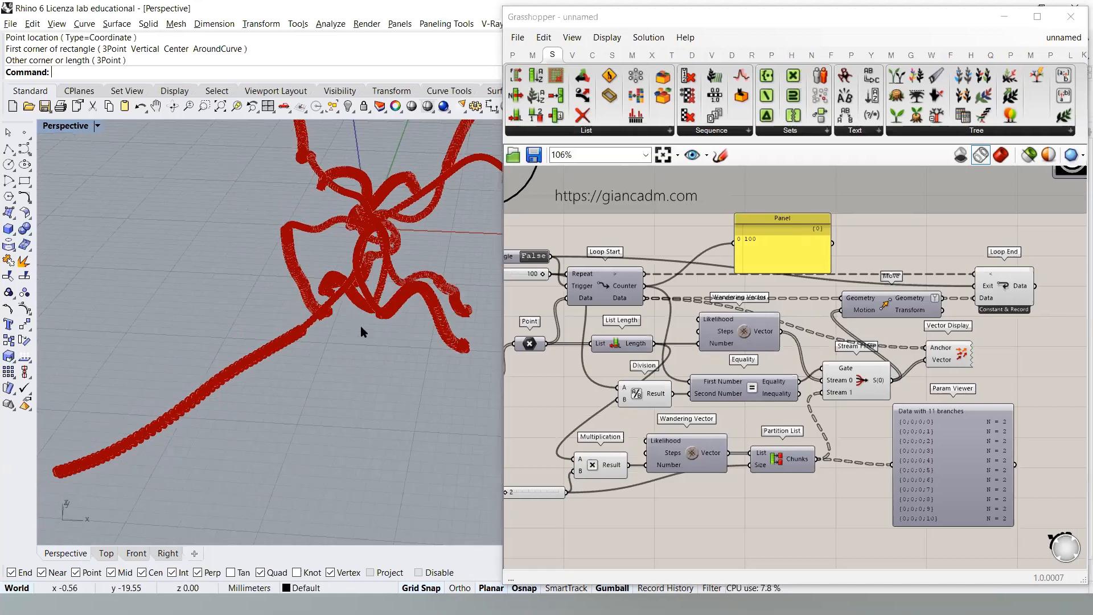
{"action": "scroll", "coordinate": [337, 298], "scroll_direction": "up", "scroll_amount": 8}
{"action": "scroll", "coordinate": [302, 282], "scroll_direction": "down", "scroll_amount": 7}
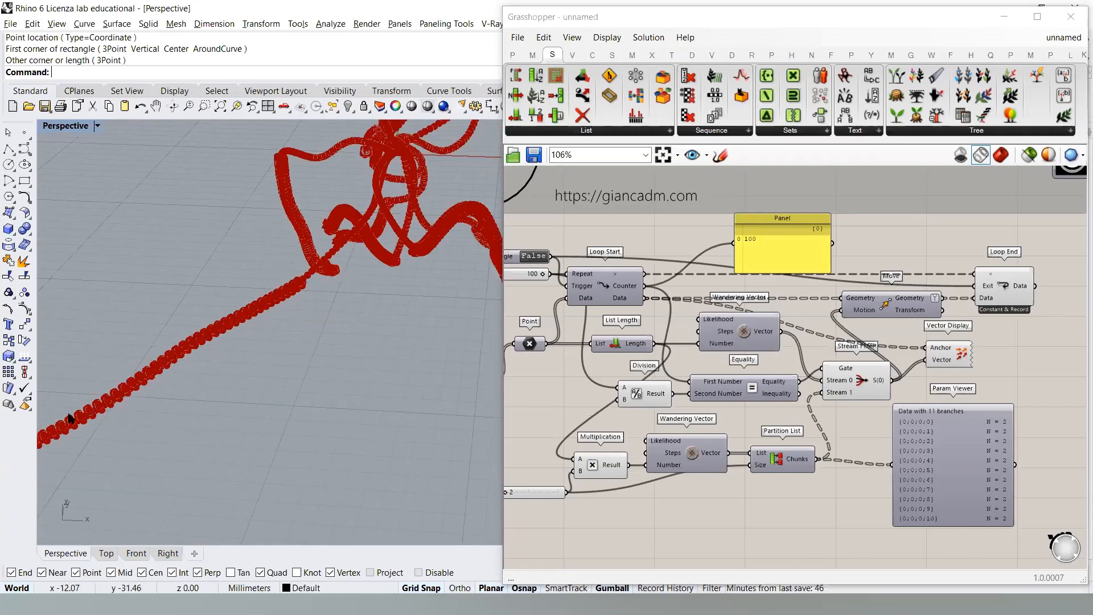
{"action": "scroll", "coordinate": [117, 400], "scroll_direction": "down", "scroll_amount": 5}
{"action": "right_click_drag", "start_coordinate": [302, 373], "coordinate": [343, 319]}
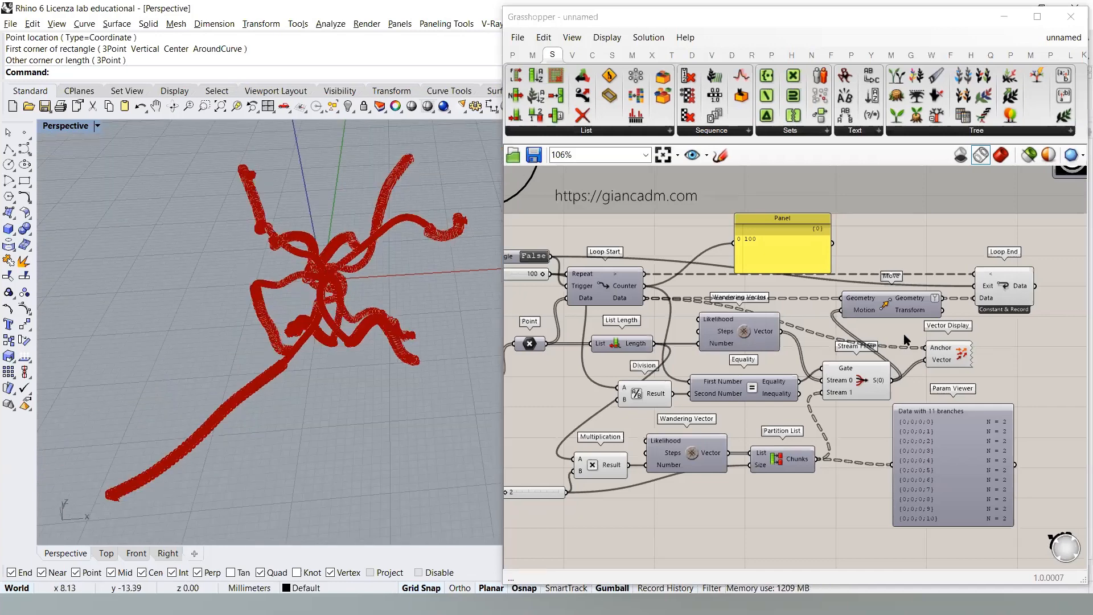
{"action": "scroll", "coordinate": [889, 383], "scroll_direction": "up", "scroll_amount": 1}
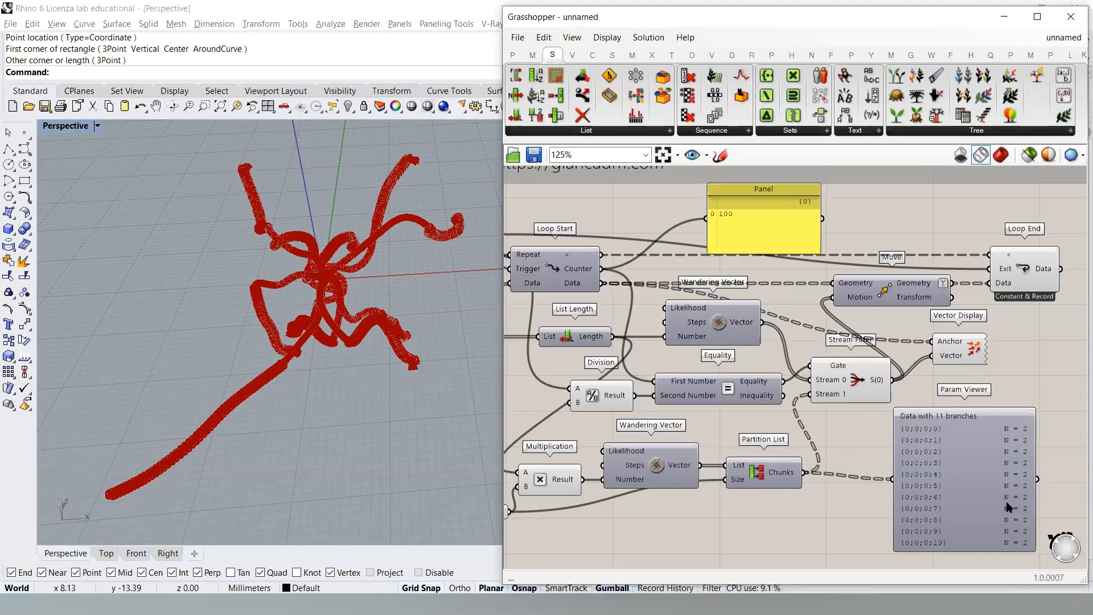
{"action": "right_click_drag", "start_coordinate": [674, 363], "coordinate": [723, 366]}
{"action": "scroll", "coordinate": [746, 393], "scroll_direction": "up", "scroll_amount": 3}
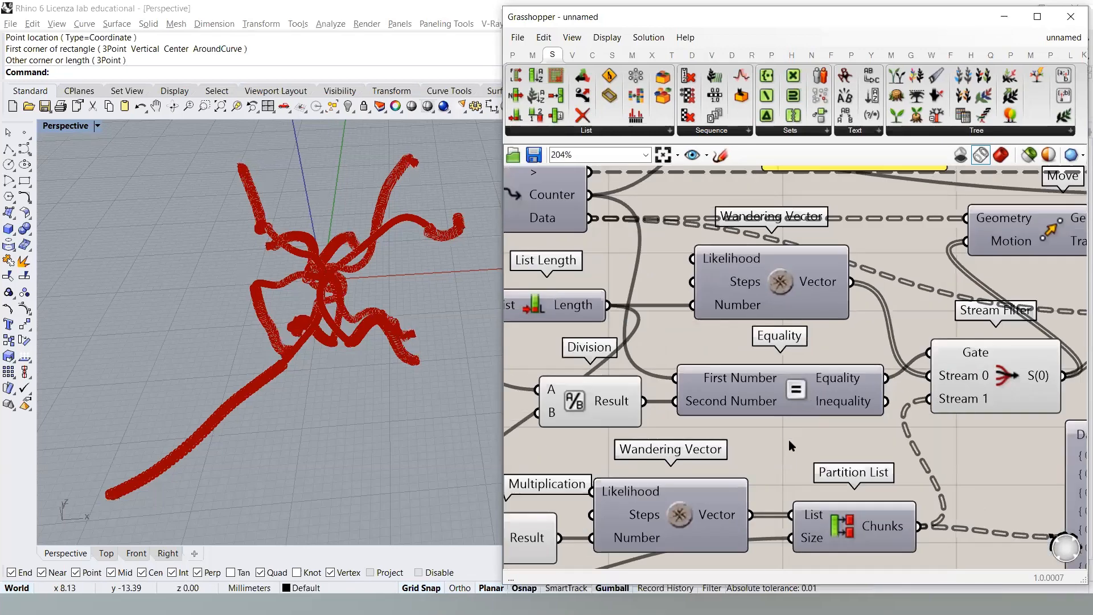
- Place a Larger Than component below Equality and wire Loop Start's Counter and Division's Result into its inputs
{"action": "double_click", "coordinate": [789, 442]}
{"action": "type", "text": ">"}
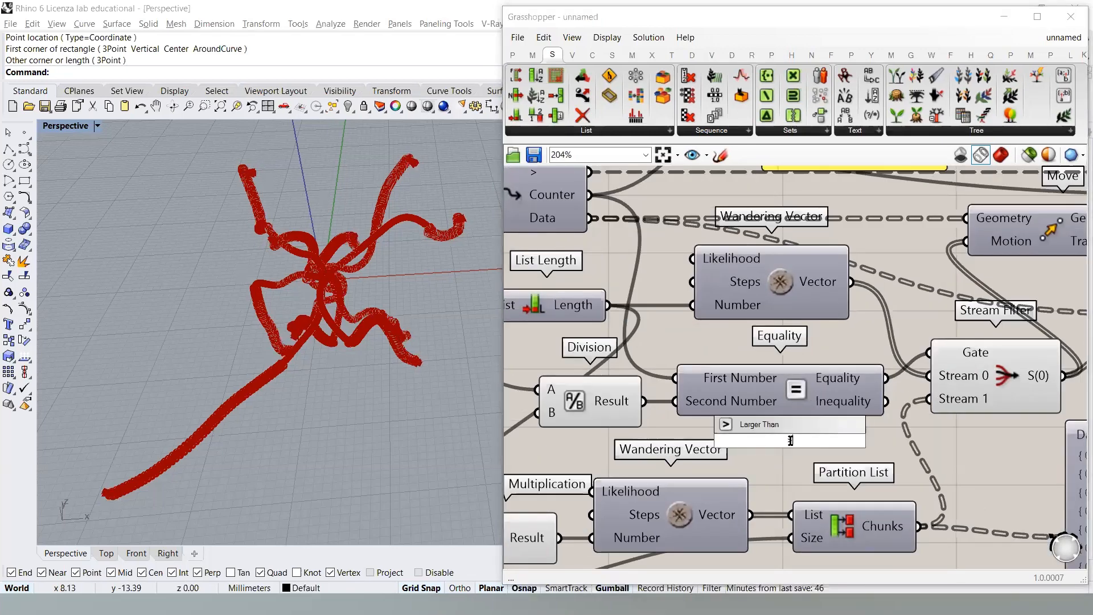
{"action": "left_click", "coordinate": [761, 425]}
{"action": "right_click_drag", "start_coordinate": [654, 413], "coordinate": [673, 430]}
{"action": "left_click_drag", "start_coordinate": [783, 403], "coordinate": [787, 384]}
{"action": "left_click_drag", "start_coordinate": [610, 212], "coordinate": [686, 476]}
{"action": "left_click_drag", "start_coordinate": [766, 457], "coordinate": [763, 445]}
{"action": "left_click", "coordinate": [948, 458]}
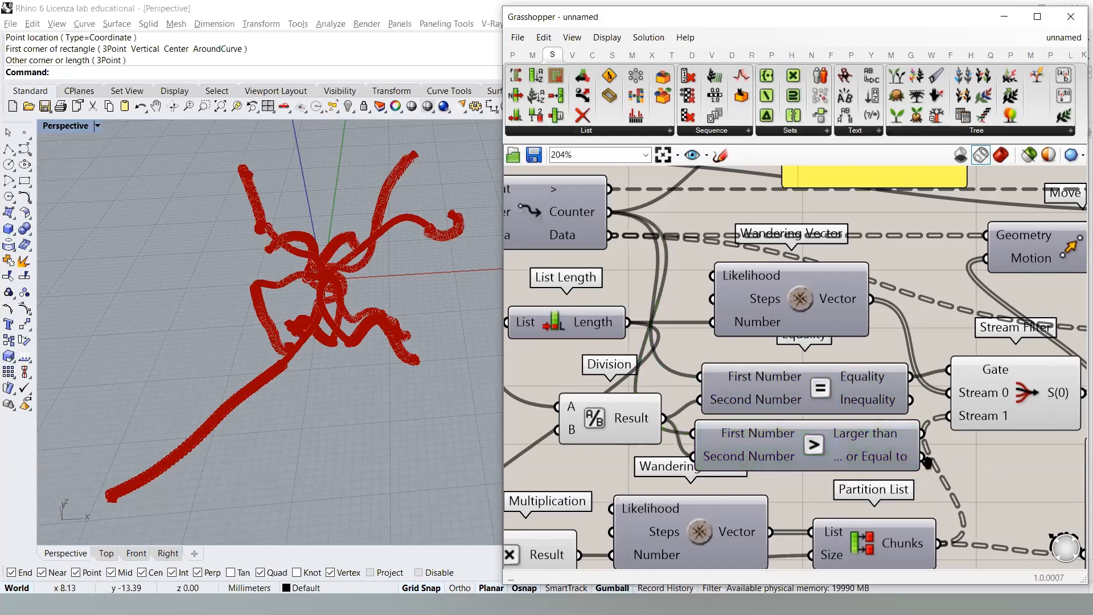
- Connect Larger Than's "... or Equal to" output to Stream Filter's Gate in place of Equality
{"action": "right_click_drag", "start_coordinate": [949, 458], "coordinate": [850, 461]}
{"action": "mouse_move", "coordinate": [783, 463]}
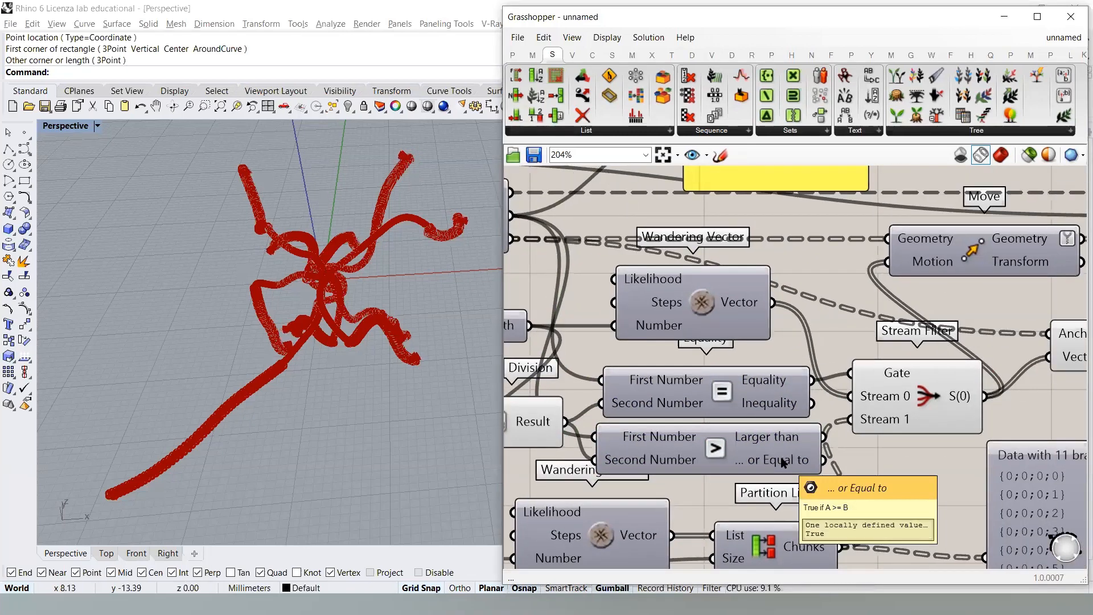
{"action": "left_click_drag", "start_coordinate": [824, 460], "coordinate": [850, 373]}
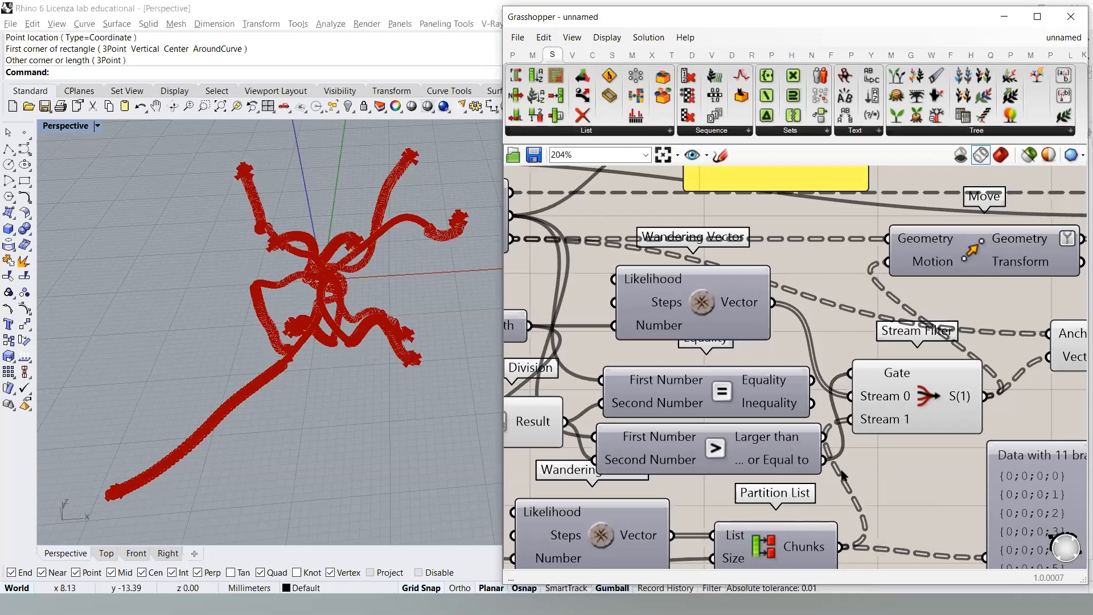
- Compare how Equality and Larger Than affect the trail-end vectors by connecting each to Stream Filter's Gate, ending with Larger Than
{"action": "right_click_drag", "start_coordinate": [324, 215], "coordinate": [319, 242]}
{"action": "scroll", "coordinate": [470, 238], "scroll_direction": "up", "scroll_amount": 10}
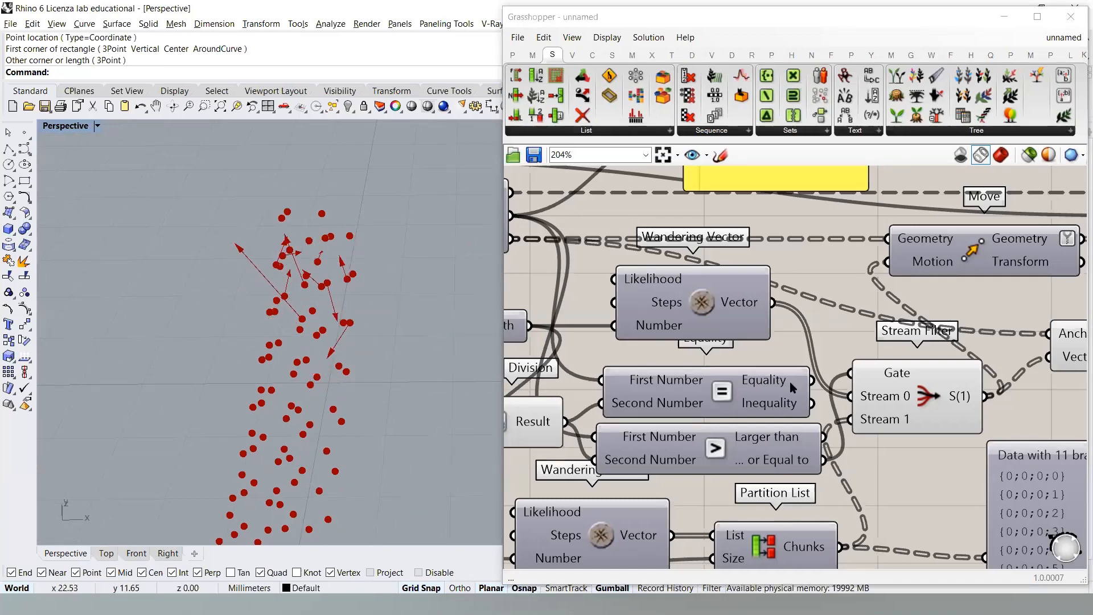
{"action": "left_click_drag", "start_coordinate": [832, 397], "coordinate": [813, 379]}
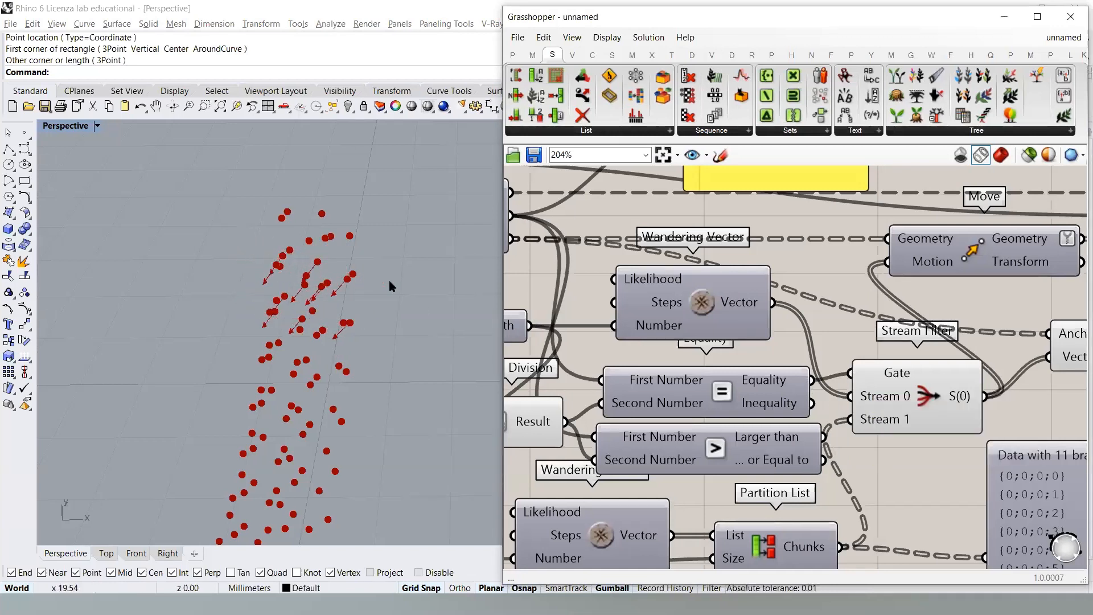
{"action": "left_click_drag", "start_coordinate": [824, 437], "coordinate": [849, 373]}
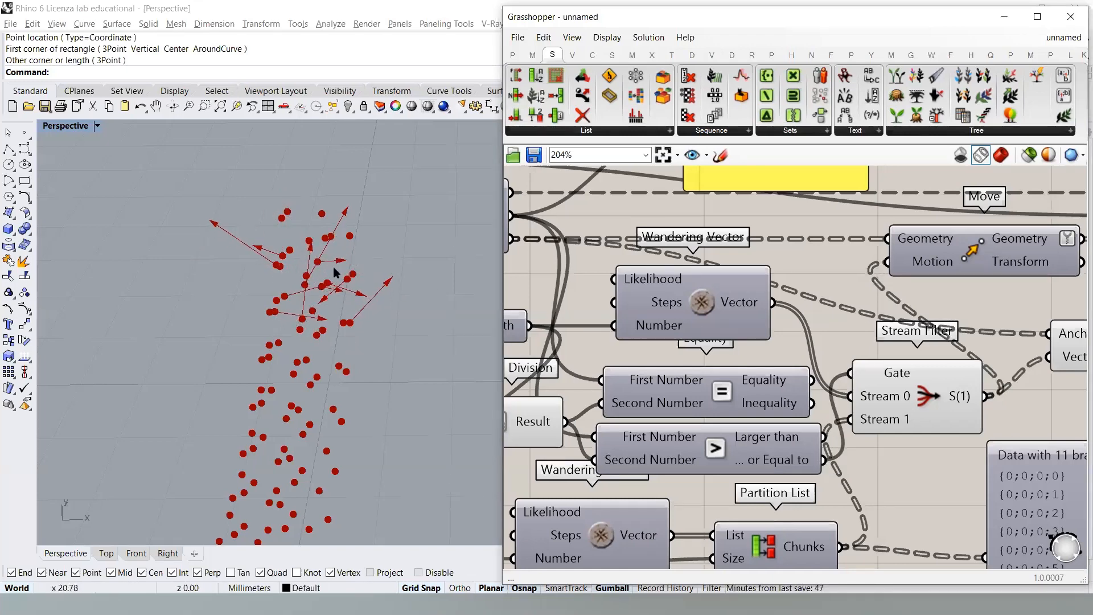
{"action": "right_click_drag", "start_coordinate": [388, 288], "coordinate": [365, 298]}
{"action": "scroll", "coordinate": [939, 399], "scroll_direction": "down", "scroll_amount": 5}
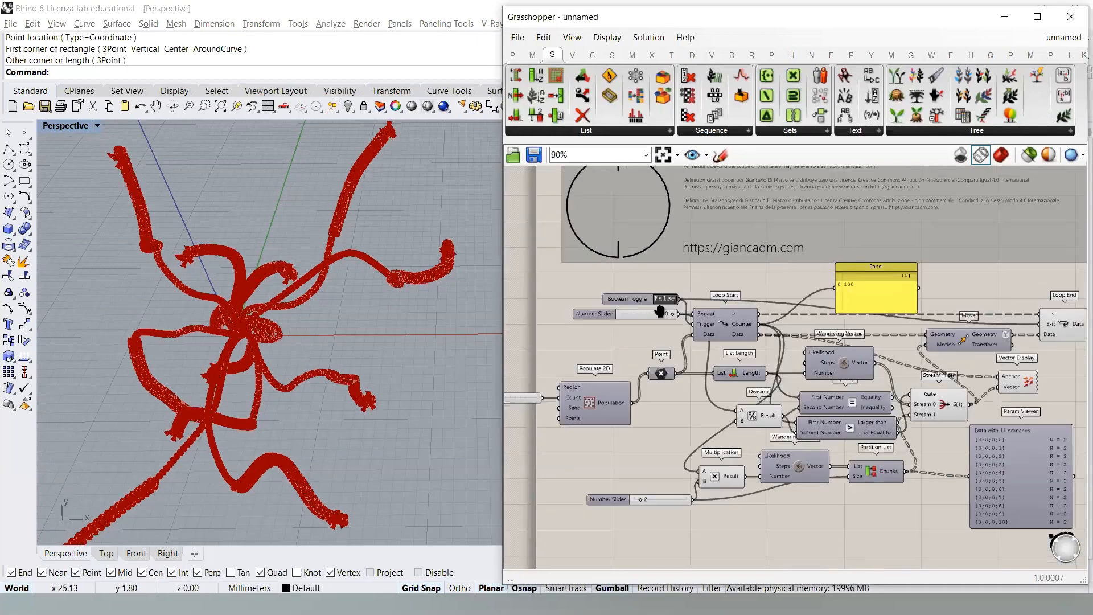
- Reset the loop by setting the Boolean Toggle to True
{"action": "scroll", "coordinate": [657, 304], "scroll_direction": "up", "scroll_amount": 2}
{"action": "double_click", "coordinate": [681, 298]}
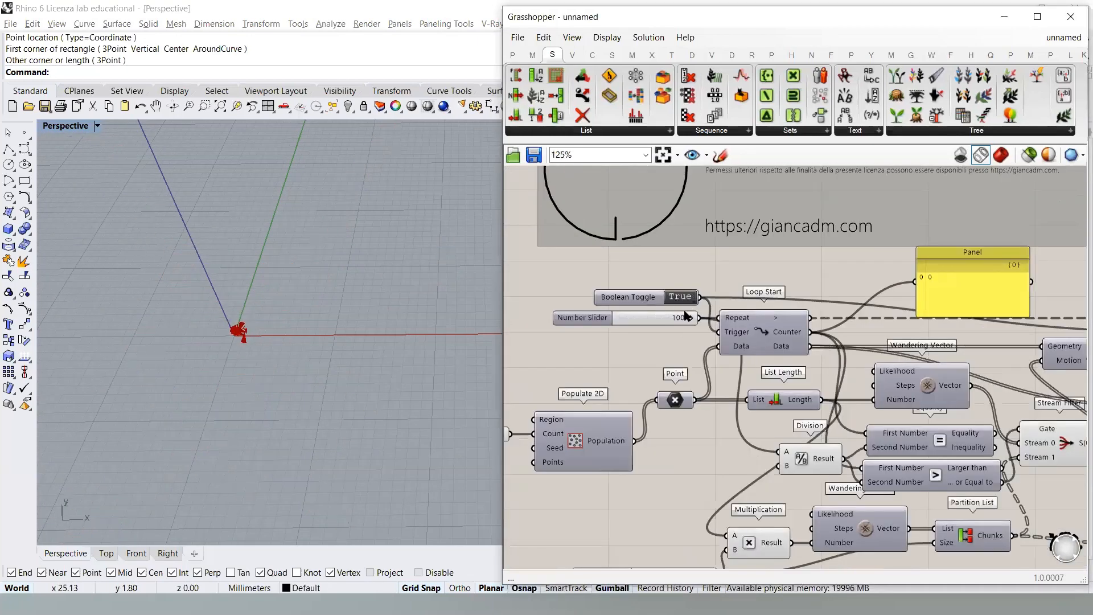
{"action": "scroll", "coordinate": [740, 316], "scroll_direction": "down", "scroll_amount": 2}
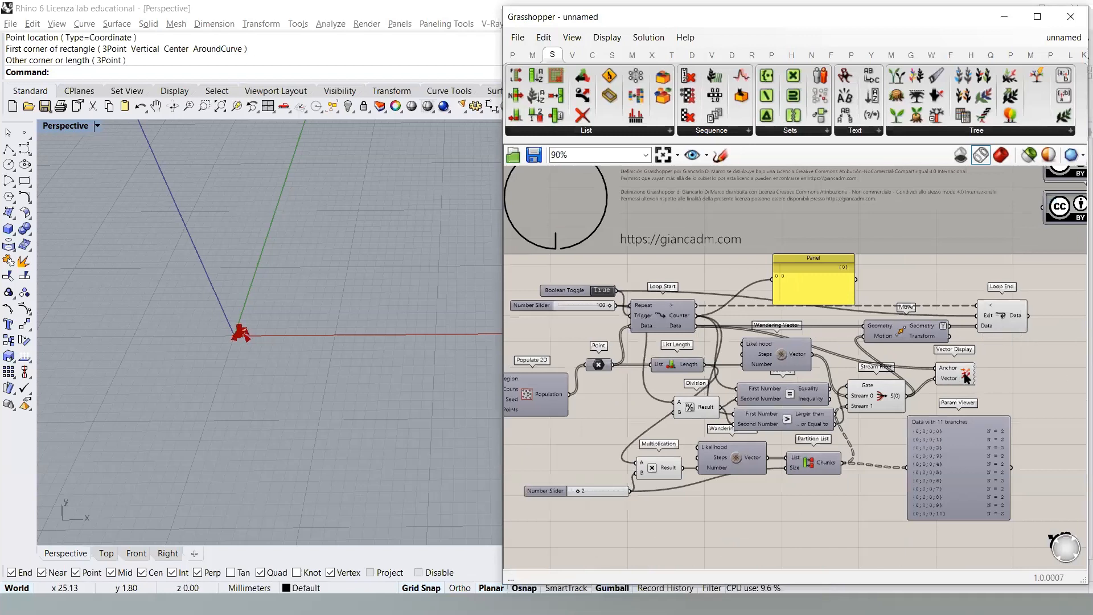
- Move Vector Display slightly closer to Stream Filter and nudge the Number Slider that feeds Multiplication
{"action": "left_click_drag", "start_coordinate": [964, 376], "coordinate": [955, 382]}
{"action": "left_click", "coordinate": [1020, 369]}
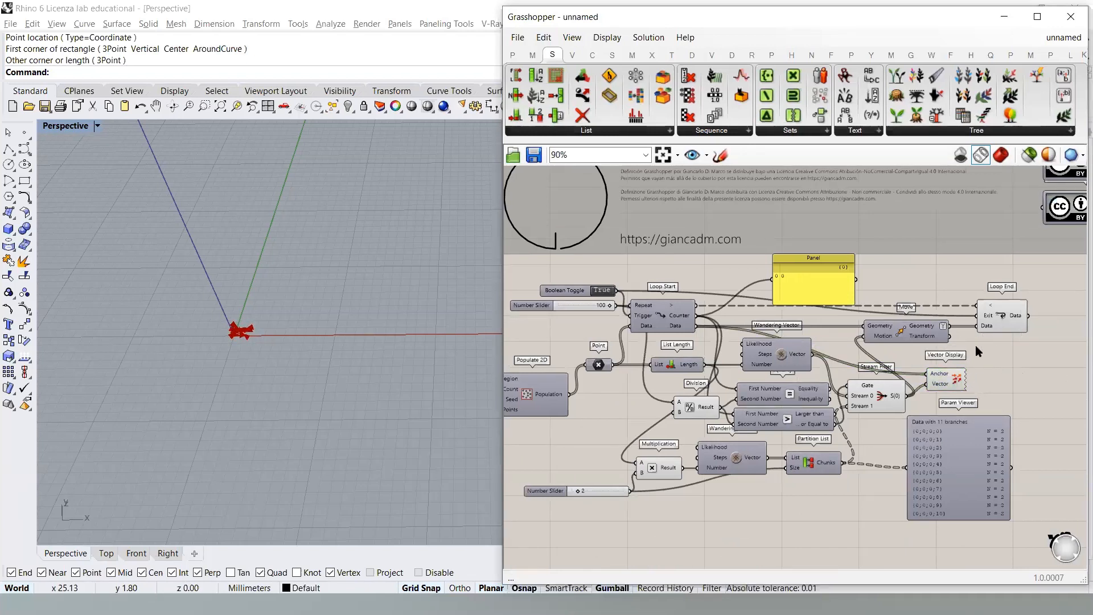
{"action": "left_click_drag", "start_coordinate": [615, 493], "coordinate": [612, 491]}
{"action": "left_click", "coordinate": [685, 505]}
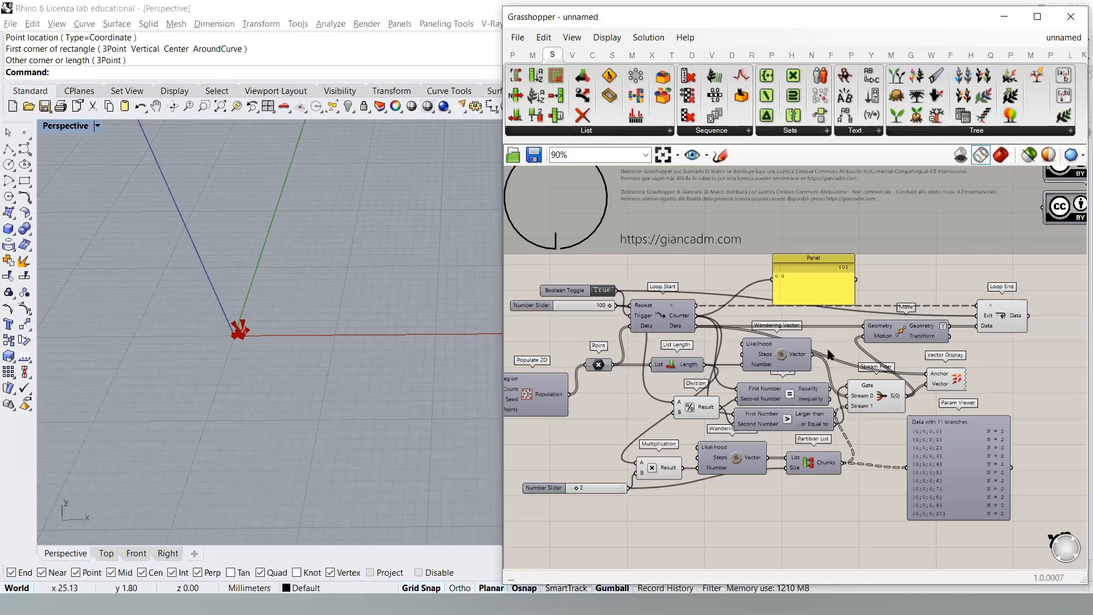
- Run the loop by setting the Boolean Toggle to False
{"action": "right_click_drag", "start_coordinate": [618, 288], "coordinate": [649, 303]}
{"action": "scroll", "coordinate": [632, 296], "scroll_direction": "up", "scroll_amount": 6}
{"action": "double_click", "coordinate": [633, 305]}
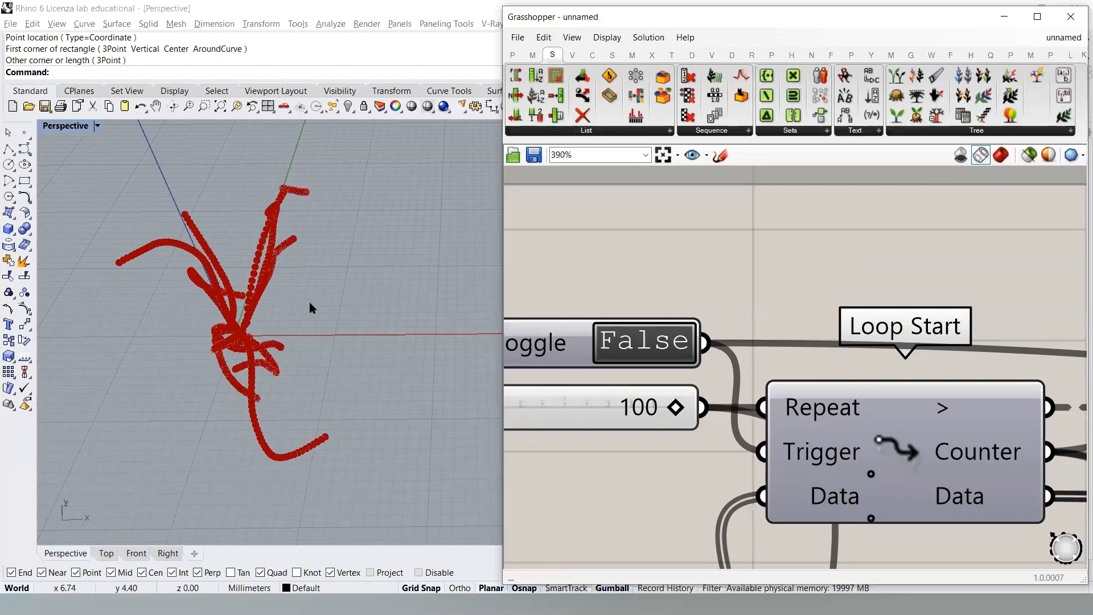
- Inspect the regenerated branching trails in the Perspective view from several angles and compare them with the loop definition
{"action": "right_click_drag", "start_coordinate": [289, 312], "coordinate": [277, 376]}
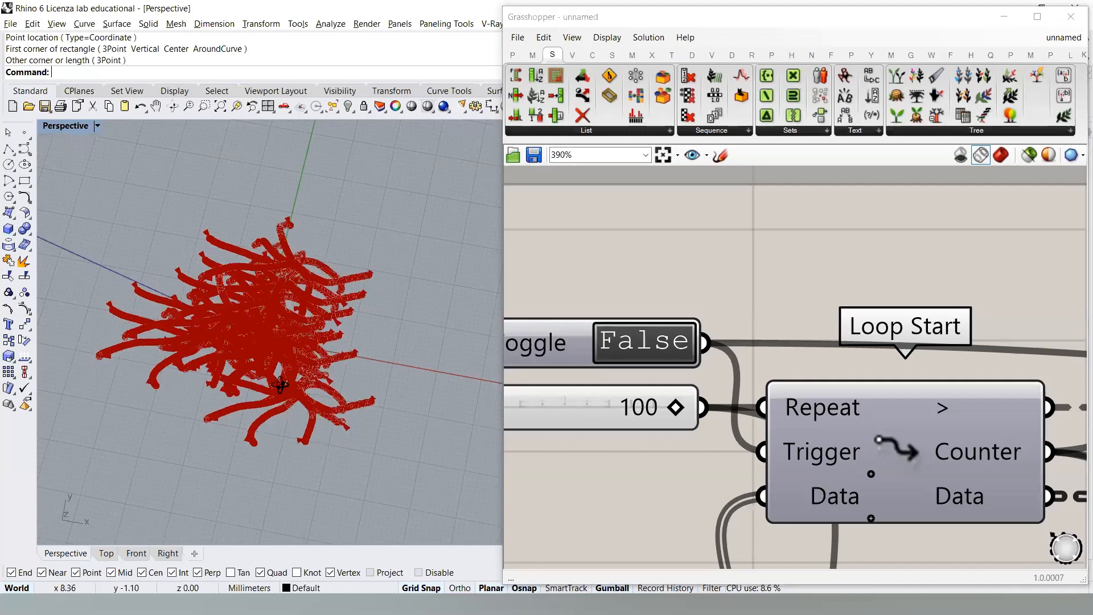
{"action": "right_click_drag", "start_coordinate": [290, 306], "coordinate": [293, 268]}
{"action": "scroll", "coordinate": [244, 243], "scroll_direction": "up", "scroll_amount": 5}
{"action": "scroll", "coordinate": [753, 269], "scroll_direction": "down", "scroll_amount": 5}
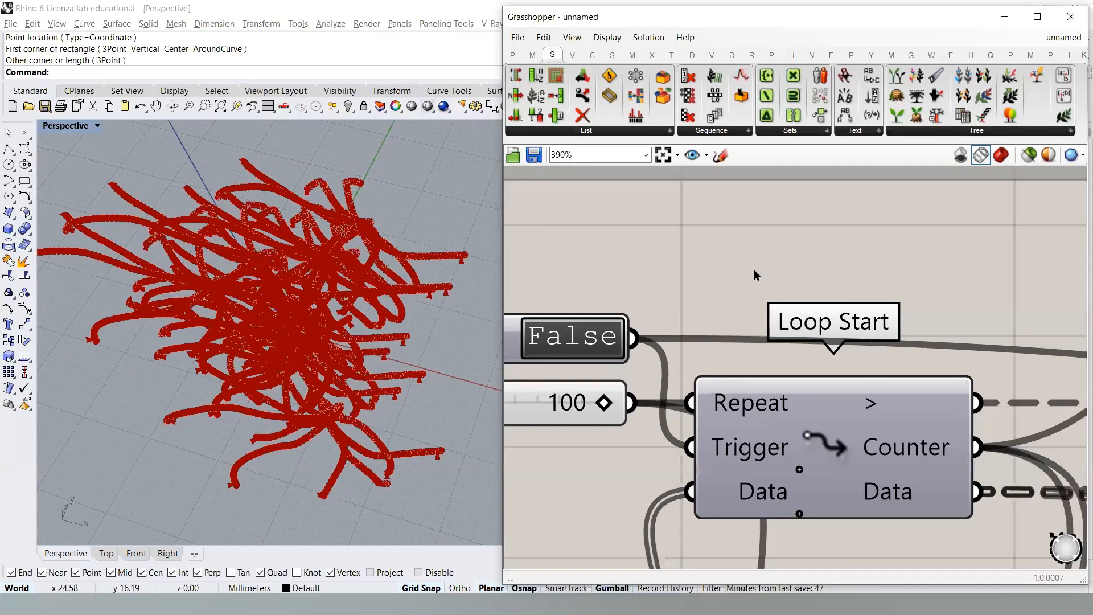
{"action": "scroll", "coordinate": [768, 311], "scroll_direction": "down", "scroll_amount": 2}
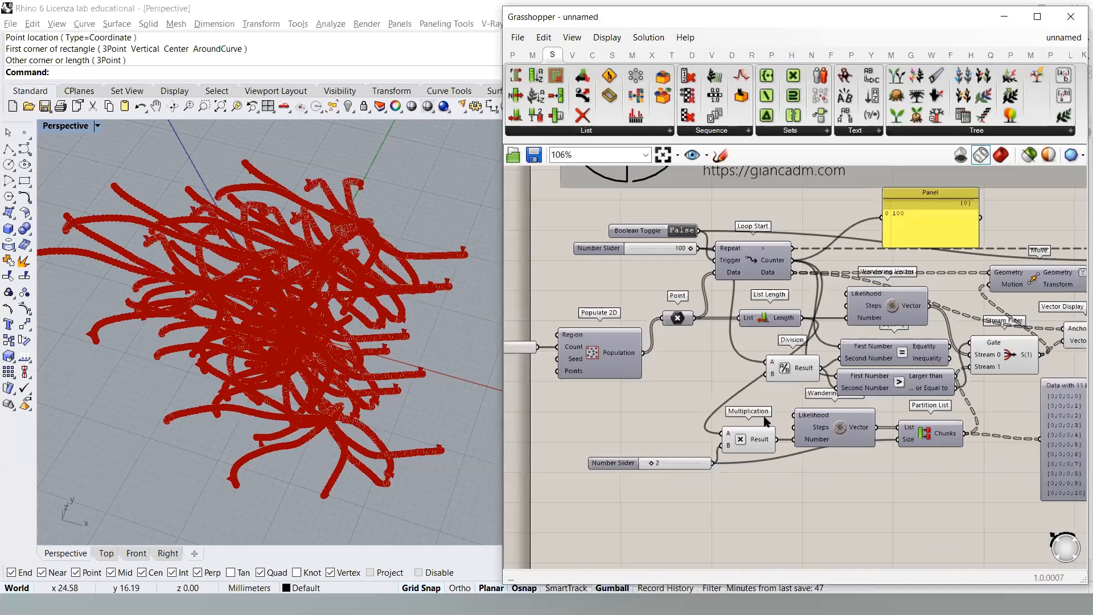
{"action": "right_click_drag", "start_coordinate": [374, 261], "coordinate": [590, 326]}
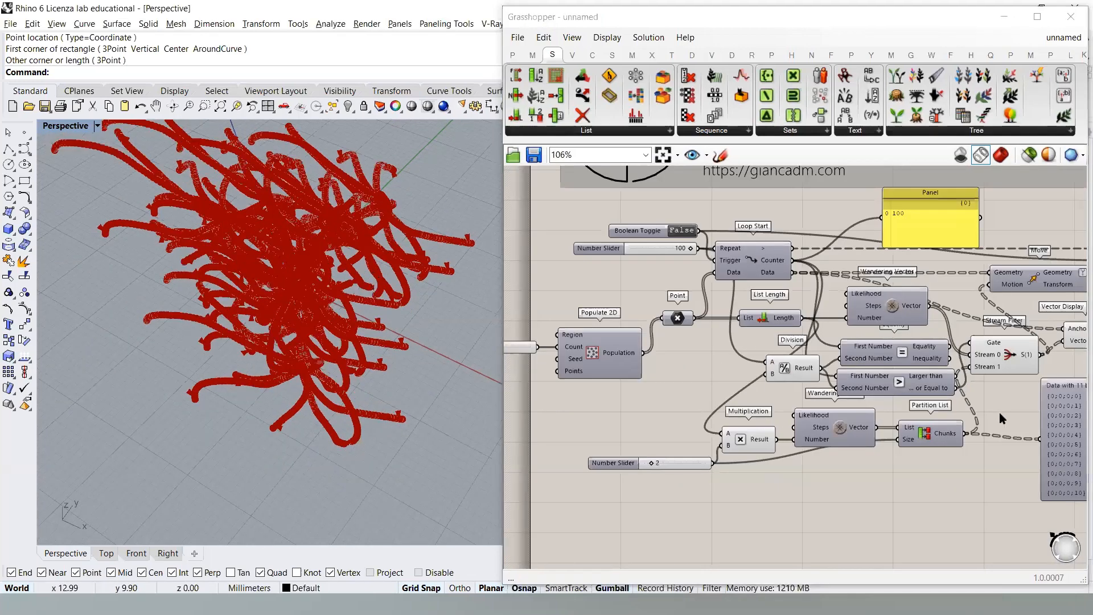
{"action": "right_click_drag", "start_coordinate": [1010, 377], "coordinate": [818, 387]}
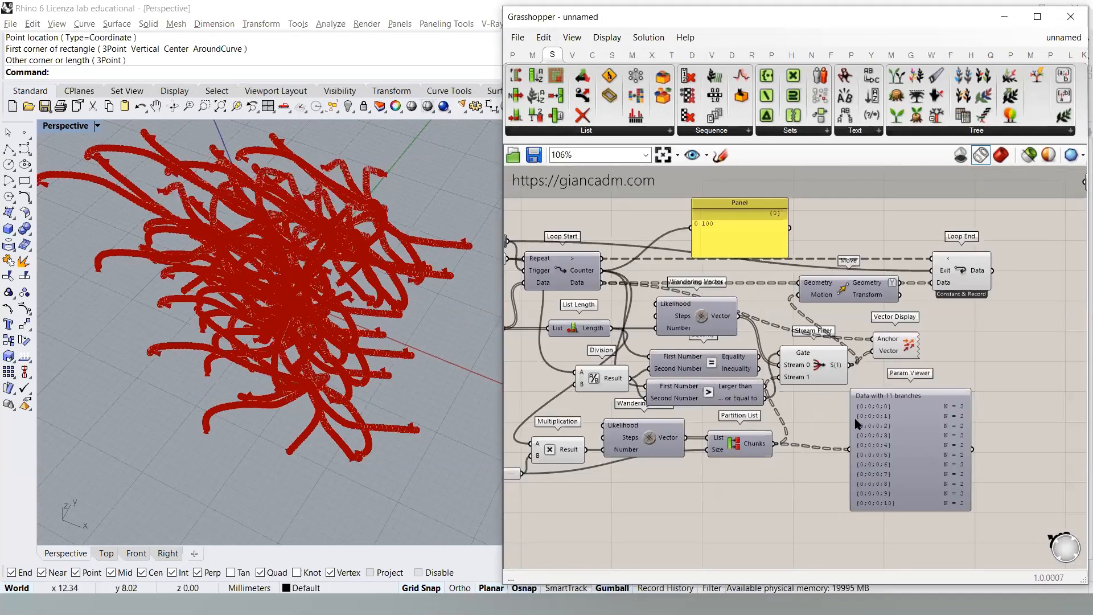
{"action": "mouse_move", "coordinate": [337, 287]}
{"action": "right_mouse_down"}
{"action": "mouse_move", "coordinate": [357, 353]}
{"action": "mouse_move", "coordinate": [325, 279]}
{"action": "mouse_move", "coordinate": [352, 249]}
{"action": "mouse_move", "coordinate": [324, 225]}
{"action": "mouse_move", "coordinate": [427, 225]}
{"action": "mouse_move", "coordinate": [337, 355]}
{"action": "mouse_move", "coordinate": [354, 415]}
{"action": "mouse_move", "coordinate": [425, 402]}
{"action": "mouse_move", "coordinate": [366, 336]}
{"action": "mouse_move", "coordinate": [402, 313]}
{"action": "mouse_move", "coordinate": [387, 271]}
{"action": "mouse_move", "coordinate": [346, 306]}
{"action": "right_mouse_up"}
{"action": "right_click_drag", "start_coordinate": [358, 357], "coordinate": [339, 234]}
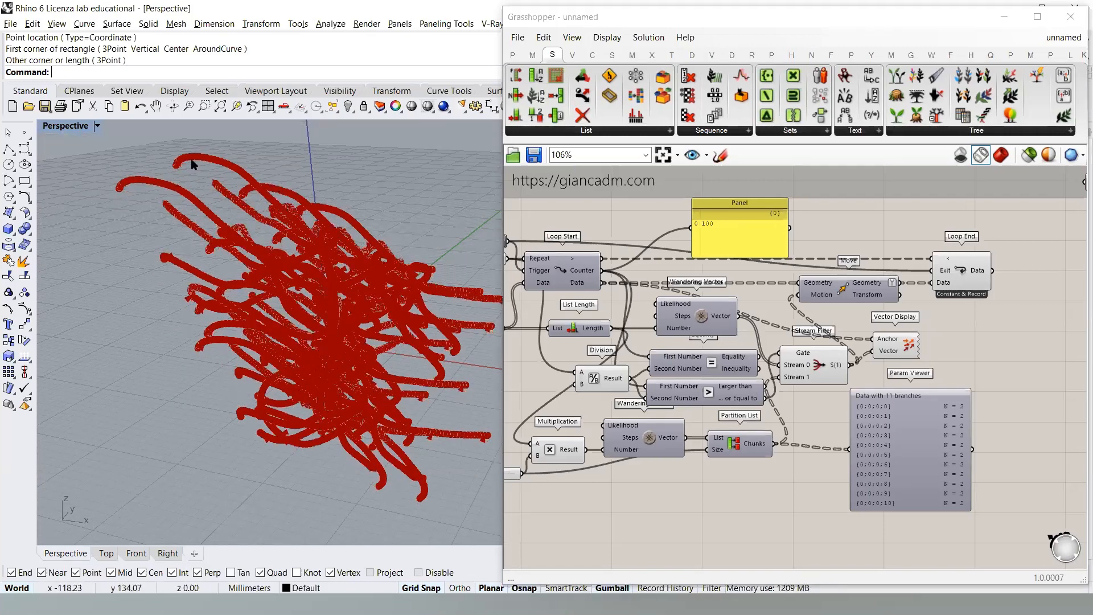
{"action": "right_click_drag", "start_coordinate": [374, 360], "coordinate": [281, 333]}
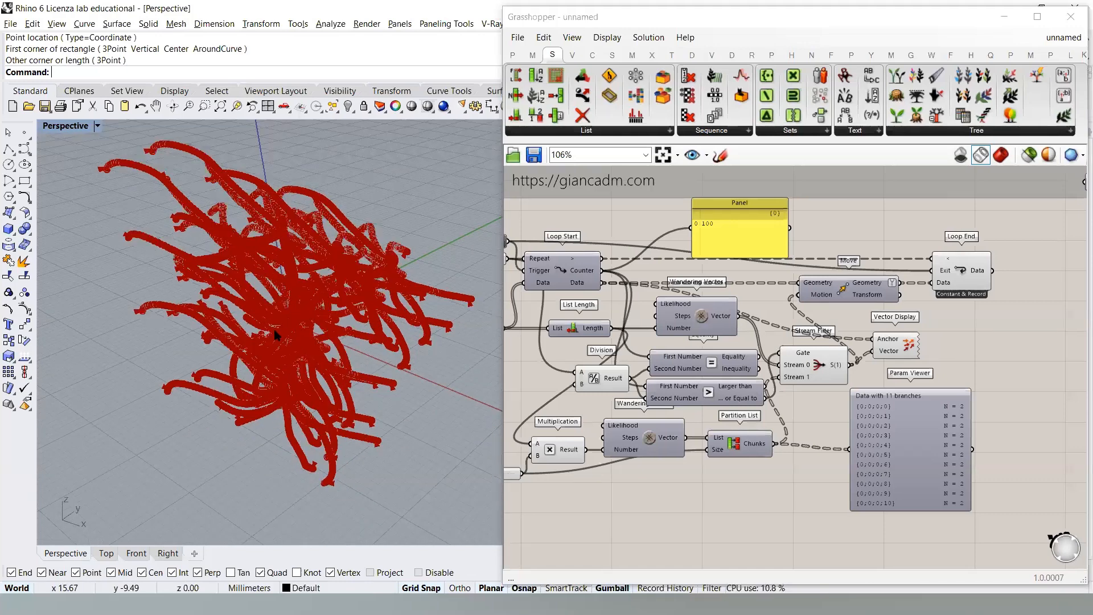
{"action": "right_click_drag", "start_coordinate": [354, 366], "coordinate": [343, 364]}
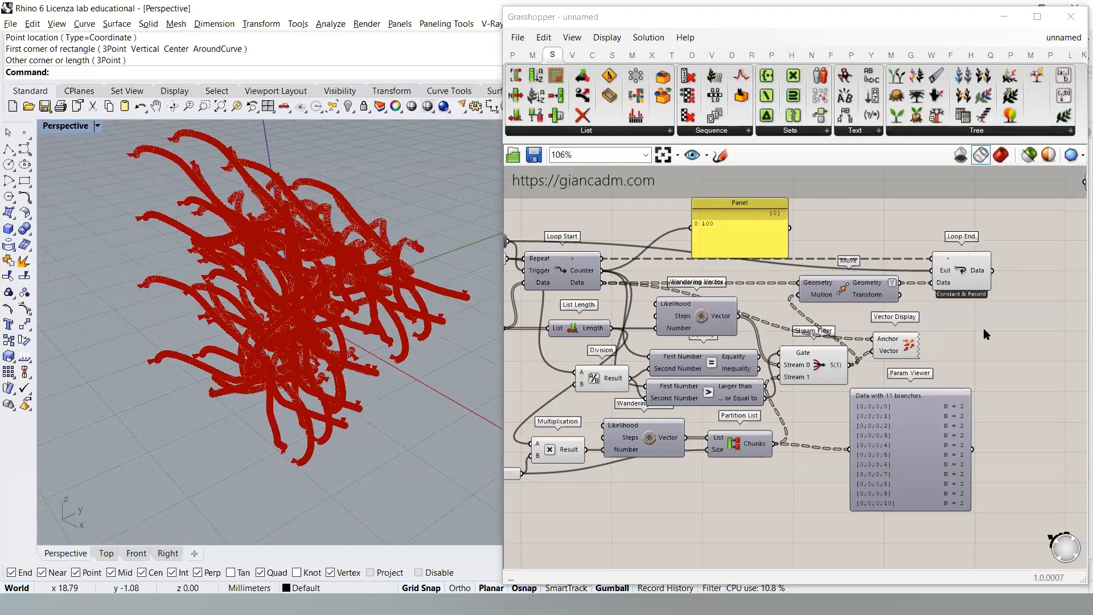
- Examine the branch structure of Partition List's Chunks output in its tooltip and in the Param Viewer
{"action": "left_click", "coordinate": [848, 385]}
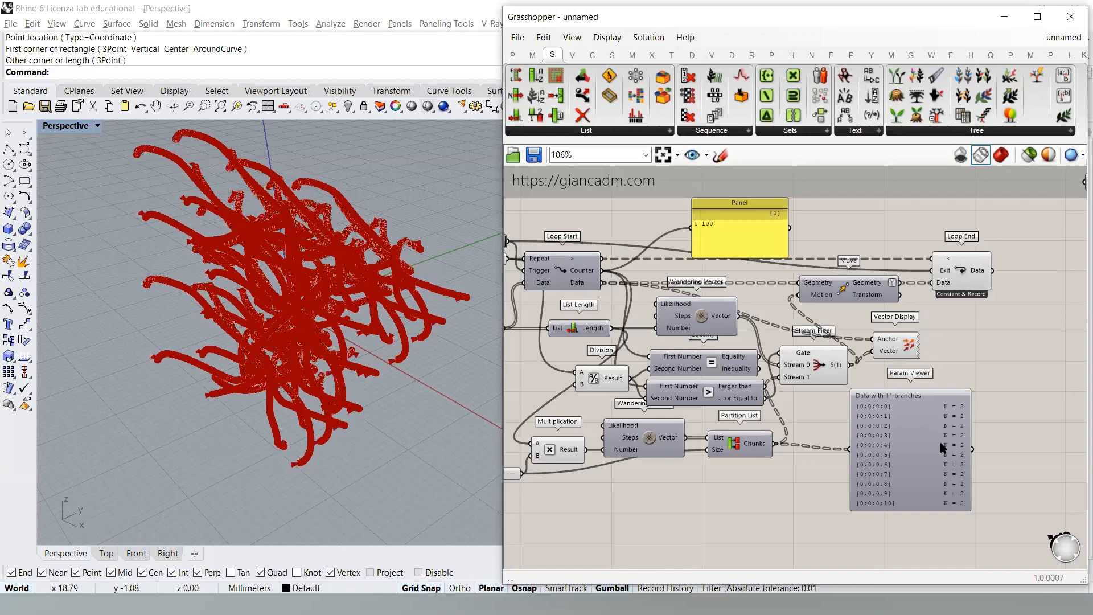
{"action": "scroll", "coordinate": [732, 466], "scroll_direction": "up", "scroll_amount": 3}
{"action": "mouse_move", "coordinate": [678, 413]}
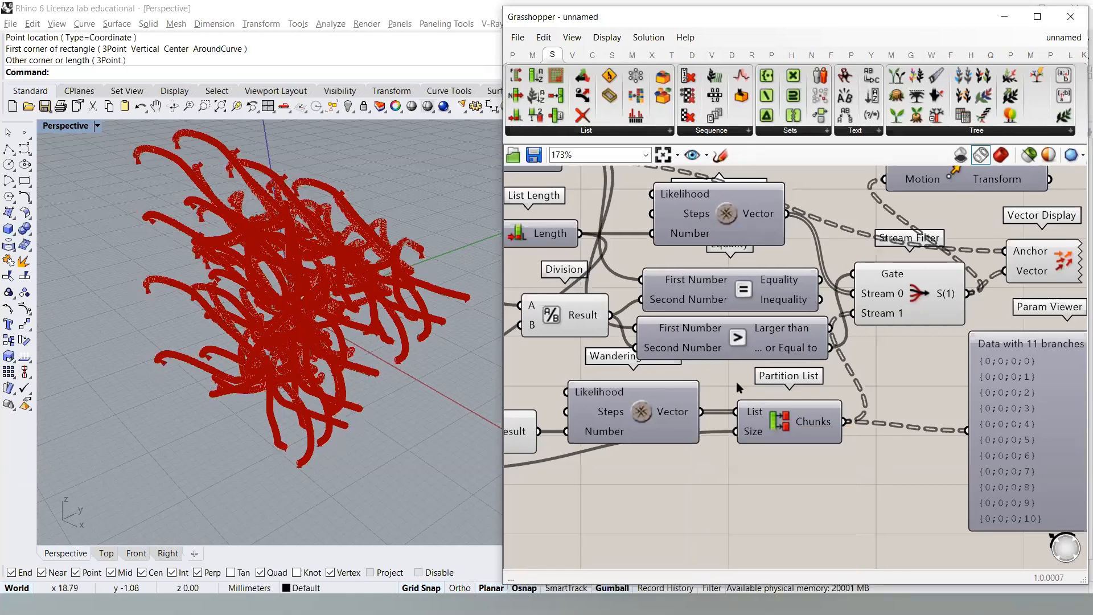
{"action": "mouse_move", "coordinate": [823, 426]}
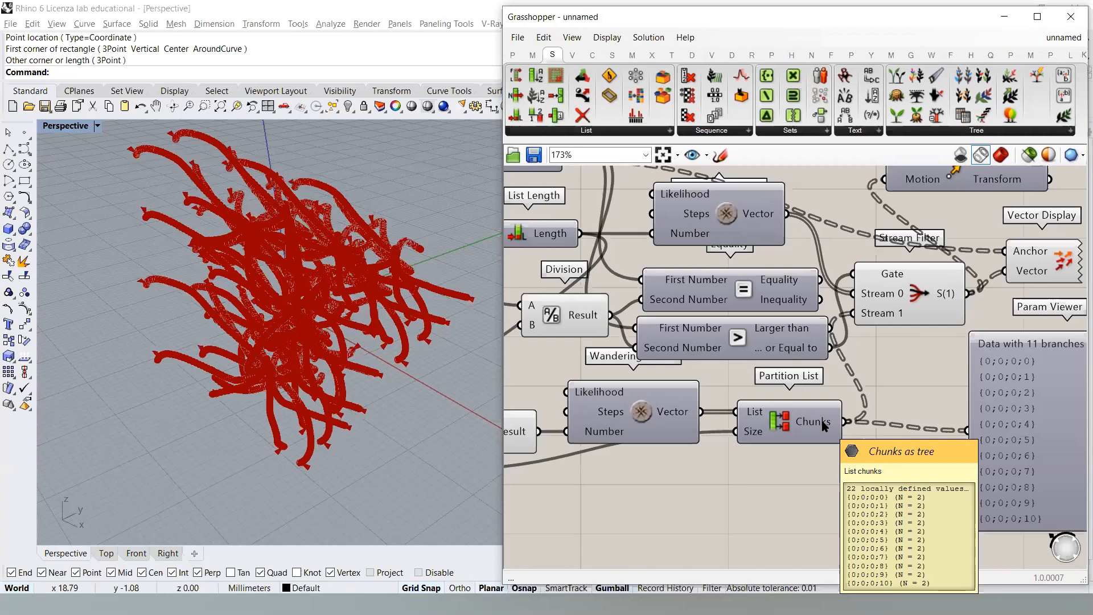
{"action": "right_click_drag", "start_coordinate": [969, 408], "coordinate": [820, 398]}
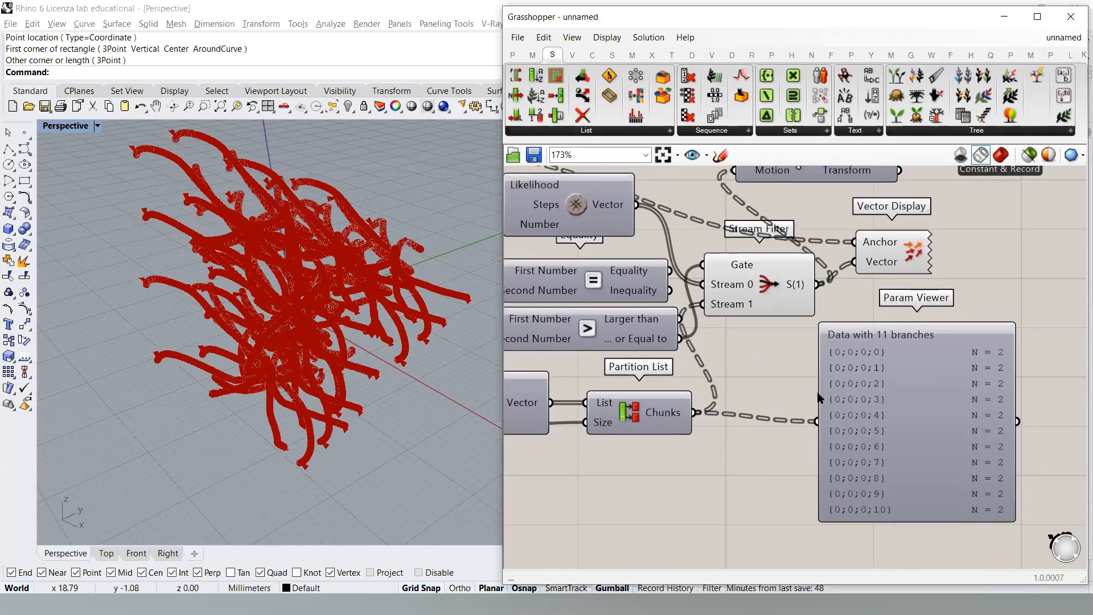
{"action": "double_click", "coordinate": [917, 411]}
{"action": "double_click", "coordinate": [915, 423]}
- Duplicate the Param Viewer, placing the copy below Partition List, and shift the original slightly downward beside it
{"action": "right_click_drag", "start_coordinate": [756, 330], "coordinate": [804, 372]}
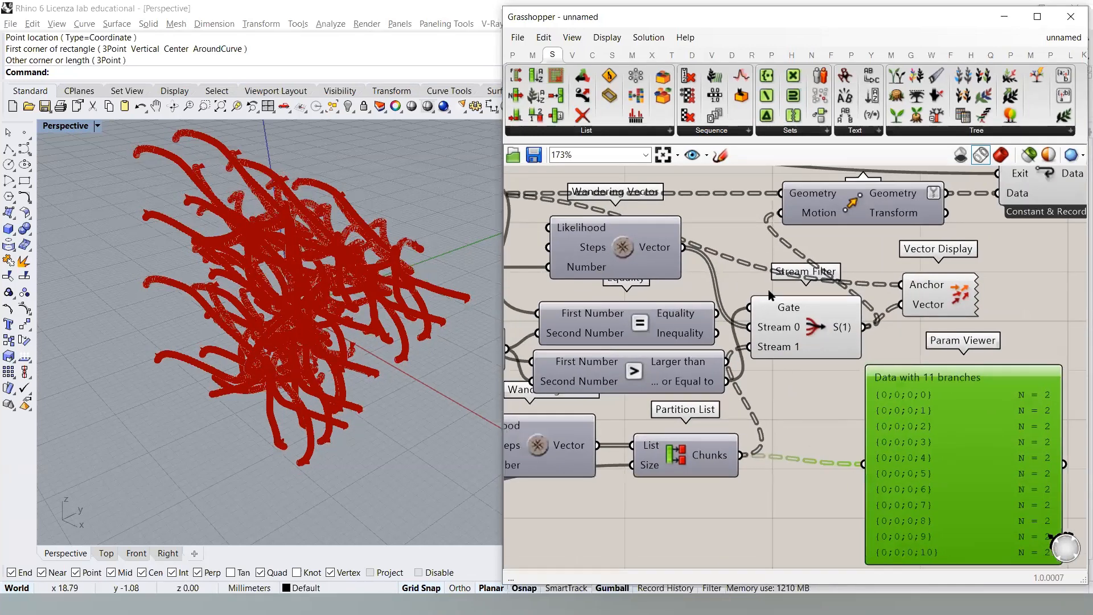
{"action": "right_click_drag", "start_coordinate": [713, 267], "coordinate": [736, 273]}
{"action": "right_click_drag", "start_coordinate": [926, 272], "coordinate": [978, 279]}
{"action": "scroll", "coordinate": [939, 269], "scroll_direction": "down", "scroll_amount": 1}
{"action": "right_click_drag", "start_coordinate": [982, 413], "coordinate": [913, 328]}
{"action": "left_click_drag", "start_coordinate": [952, 346], "coordinate": [742, 476]}
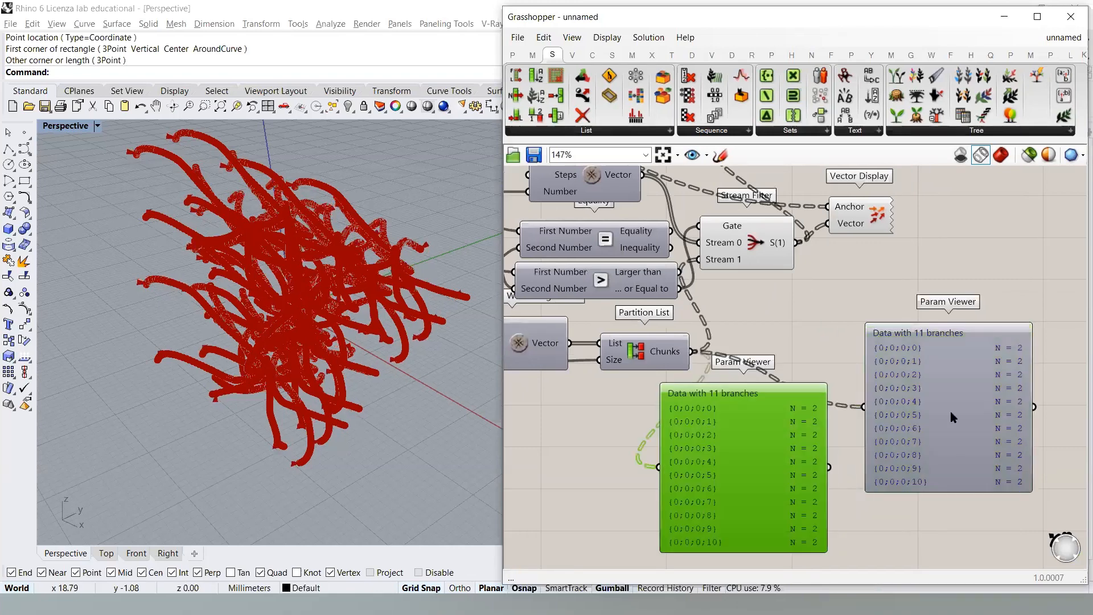
{"action": "left_click_drag", "start_coordinate": [951, 413], "coordinate": [963, 448]}
- Connect Loop Start's Data output to the duplicated Param Viewer below Partition List
{"action": "right_click_drag", "start_coordinate": [730, 305], "coordinate": [808, 330]}
{"action": "scroll", "coordinate": [808, 331], "scroll_direction": "down", "scroll_amount": 1}
{"action": "right_click_drag", "start_coordinate": [651, 233], "coordinate": [679, 239]}
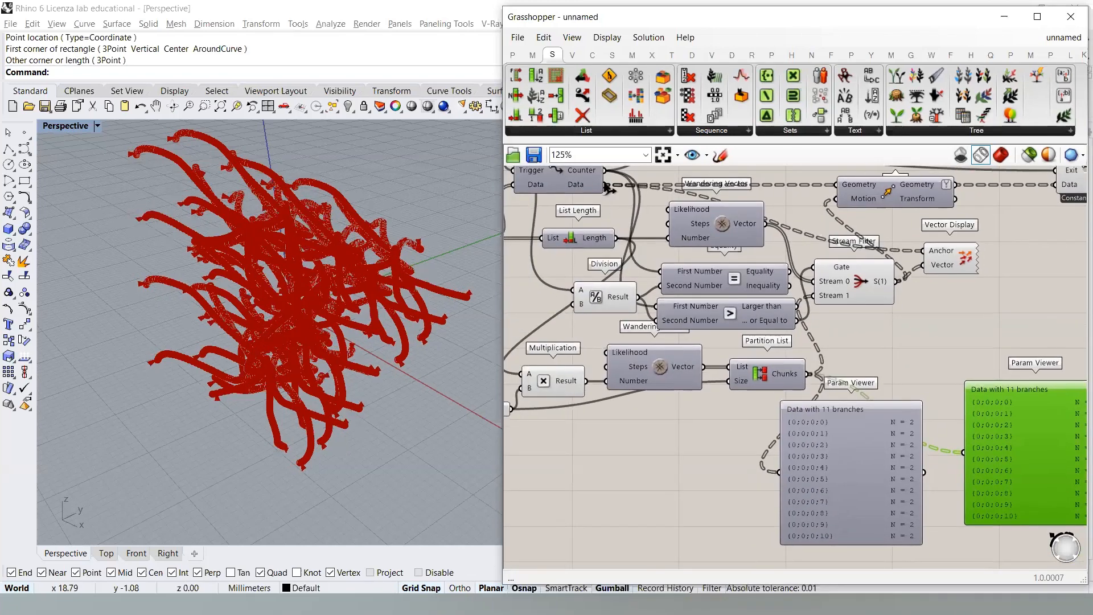
{"action": "left_click_drag", "start_coordinate": [606, 184], "coordinate": [779, 472]}
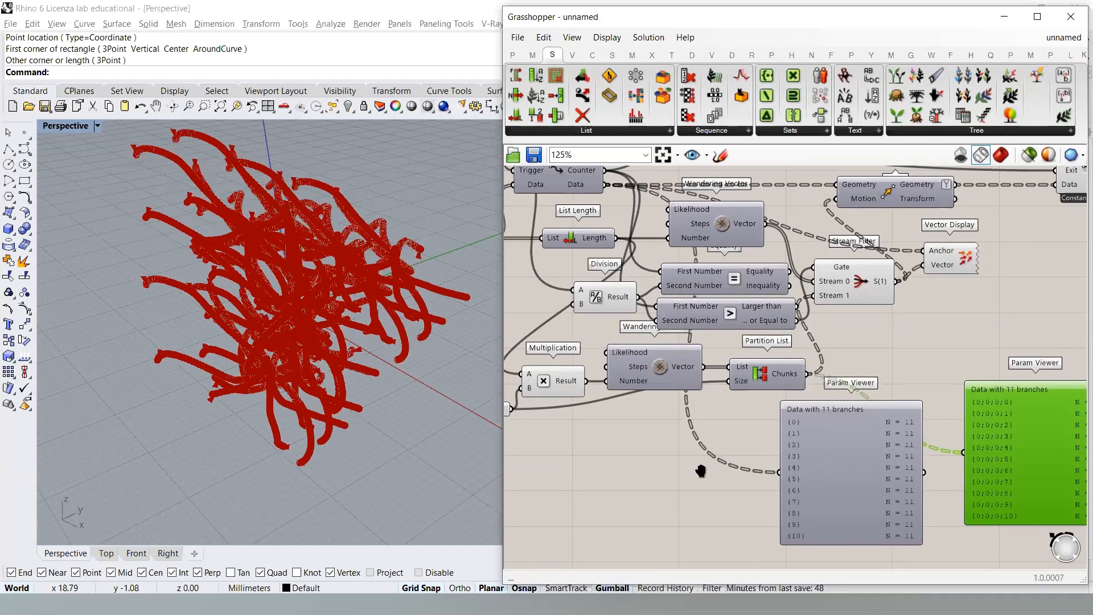
- Set the two Param Viewers side by side below Partition List and compare their branch paths and item counts
{"action": "right_click_drag", "start_coordinate": [903, 490], "coordinate": [820, 387]}
{"action": "scroll", "coordinate": [820, 387], "scroll_direction": "up", "scroll_amount": 2}
{"action": "left_click_drag", "start_coordinate": [730, 376], "coordinate": [701, 382]}
{"action": "left_click_drag", "start_coordinate": [994, 312], "coordinate": [944, 342]}
{"action": "left_click", "coordinate": [854, 242]}
{"action": "right_click_drag", "start_coordinate": [839, 319], "coordinate": [804, 312]}
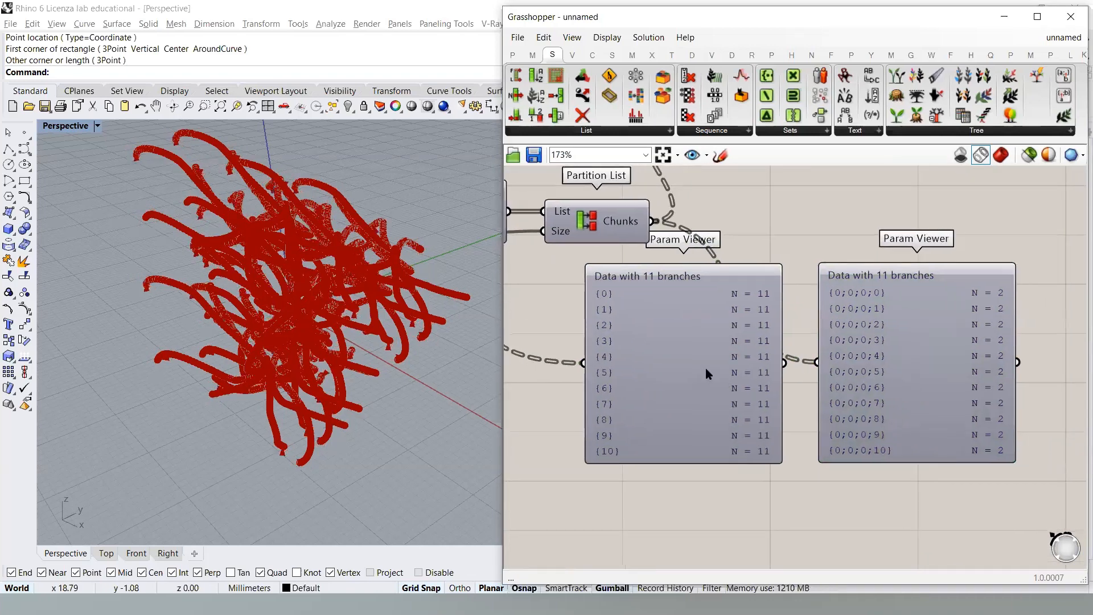
{"action": "left_click_drag", "start_coordinate": [707, 369], "coordinate": [690, 369]}
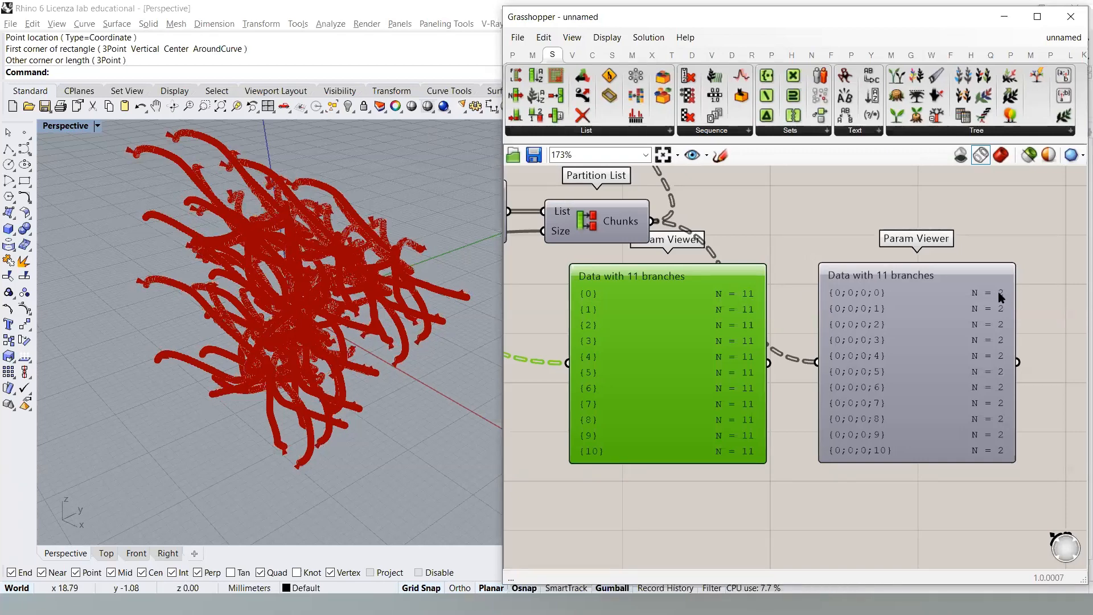
{"action": "mouse_move", "coordinate": [999, 292]}
{"action": "left_click", "coordinate": [882, 201]}
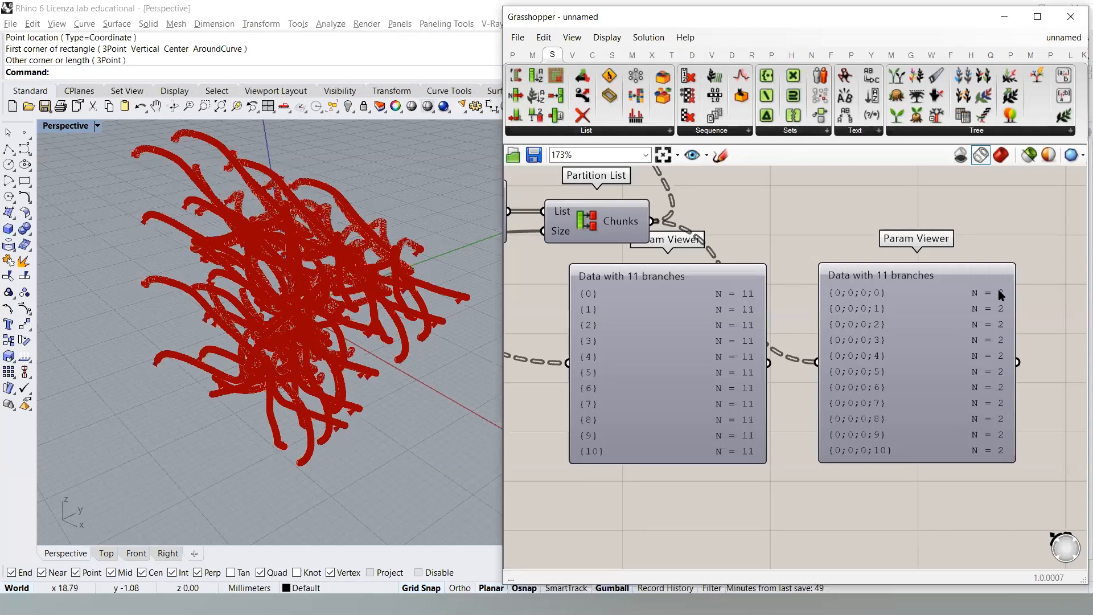
{"action": "mouse_move", "coordinate": [746, 298]}
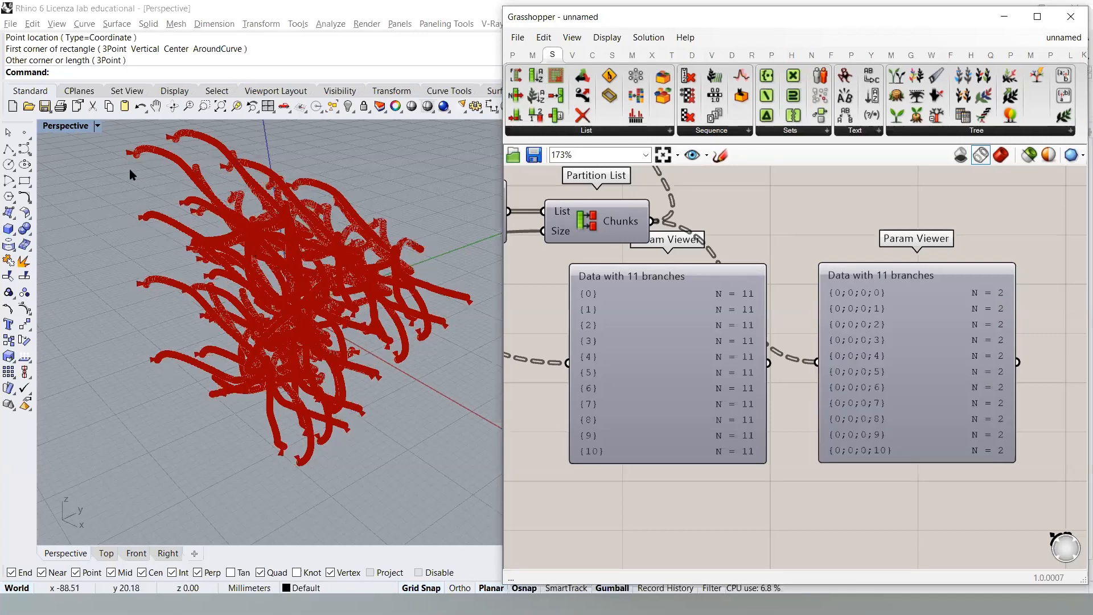
- Examine the branching trails in the Perspective view from several angles and relate them to Loop Start's data and both Param Viewers
{"action": "right_click_drag", "start_coordinate": [339, 241], "coordinate": [285, 245]}
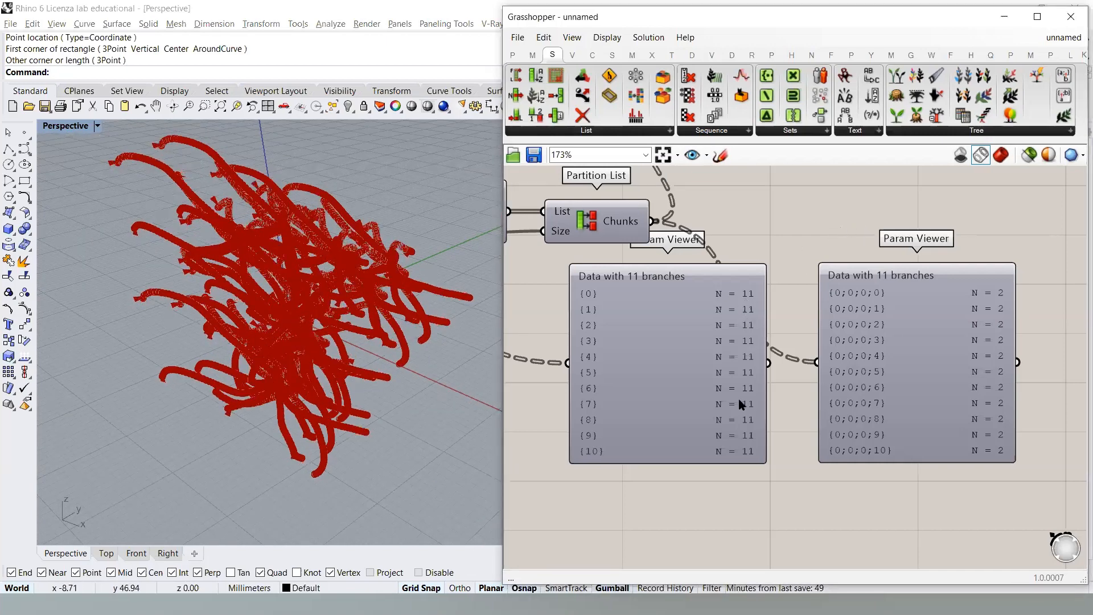
{"action": "right_click_drag", "start_coordinate": [280, 243], "coordinate": [270, 332]}
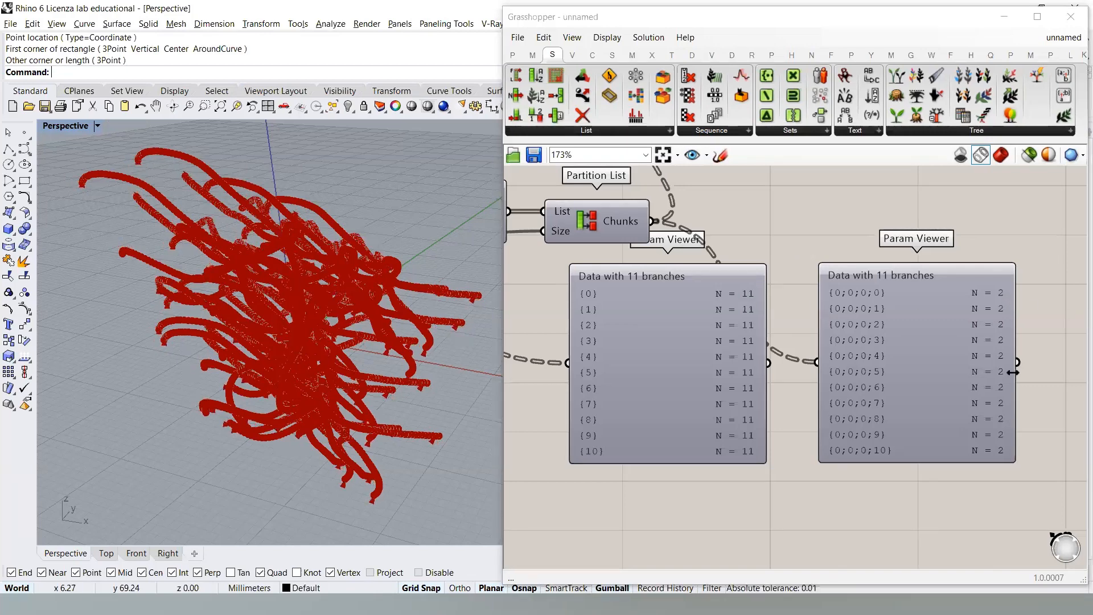
{"action": "scroll", "coordinate": [832, 269], "scroll_direction": "down", "scroll_amount": 3}
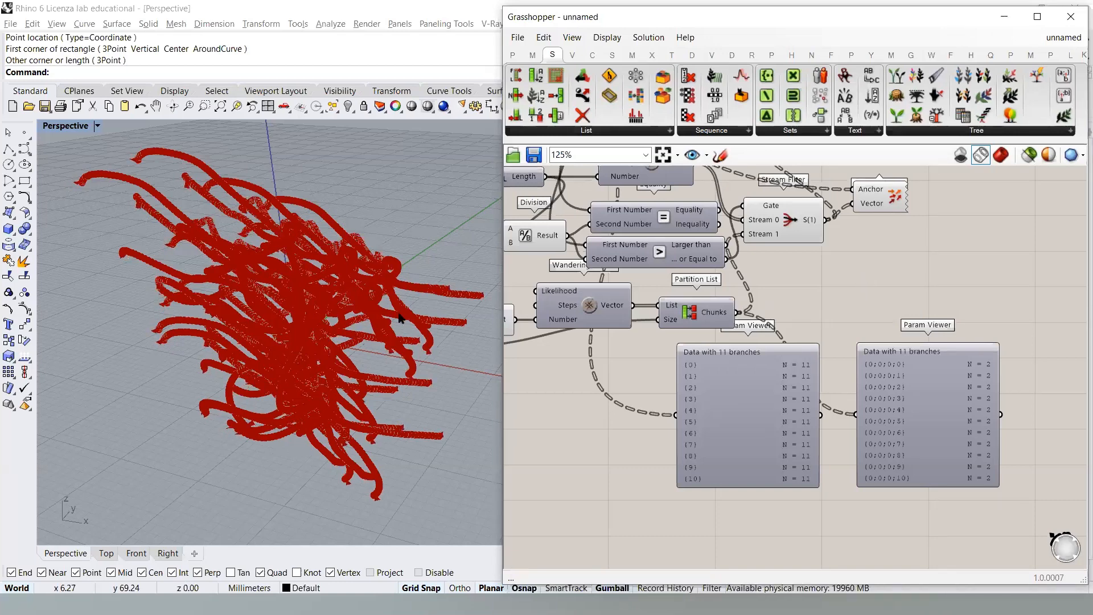
{"action": "right_click_drag", "start_coordinate": [371, 278], "coordinate": [350, 298]}
{"action": "right_click_drag", "start_coordinate": [798, 301], "coordinate": [838, 303]}
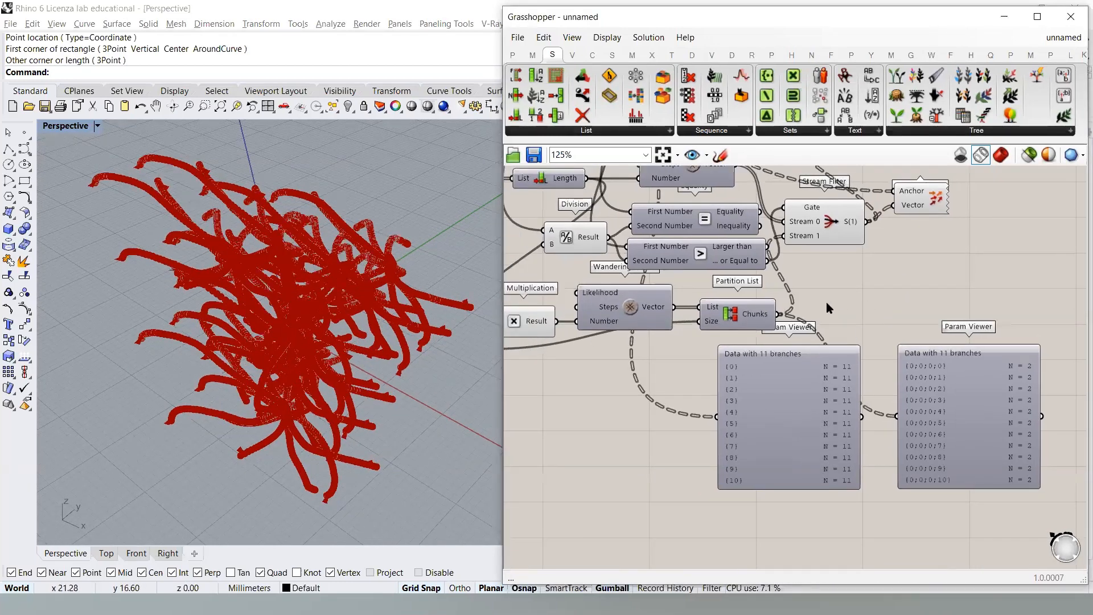
{"action": "right_click_drag", "start_coordinate": [771, 279], "coordinate": [802, 338]}
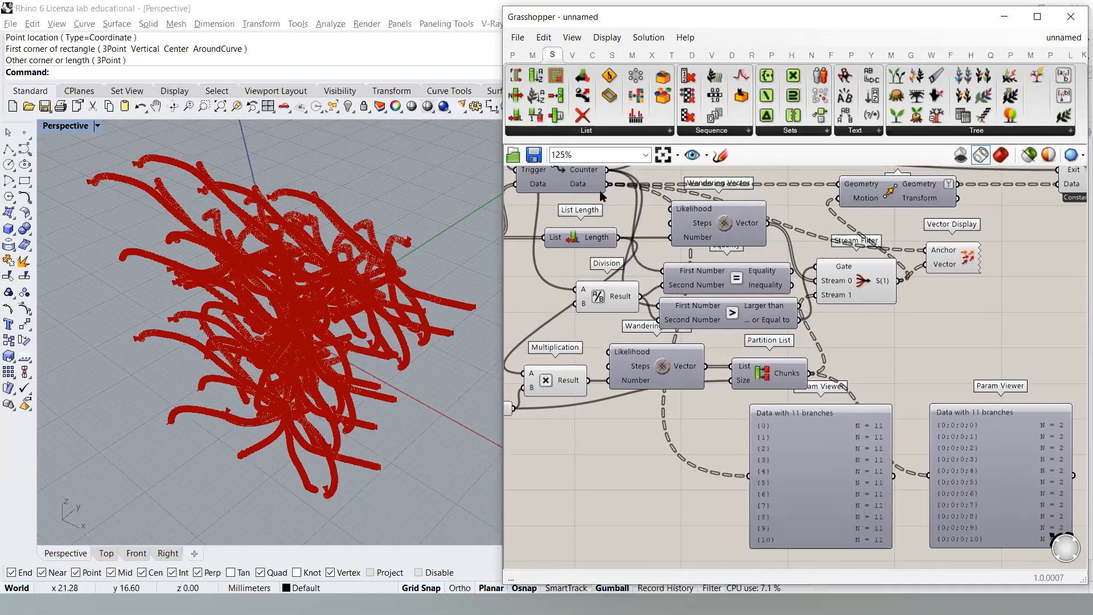
{"action": "mouse_move", "coordinate": [586, 186]}
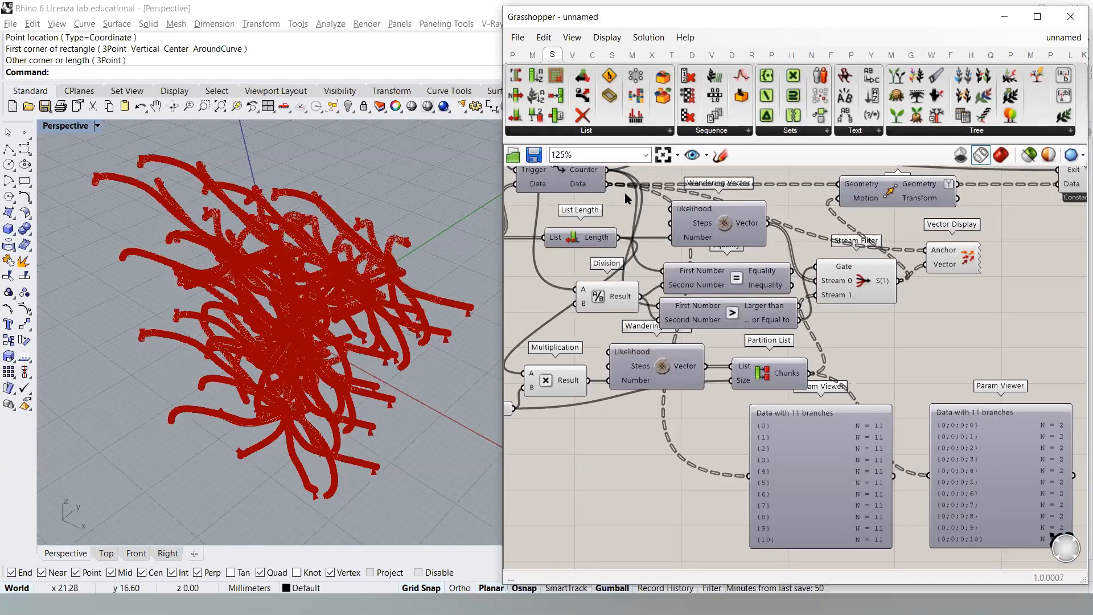
{"action": "right_click_drag", "start_coordinate": [945, 349], "coordinate": [860, 291]}
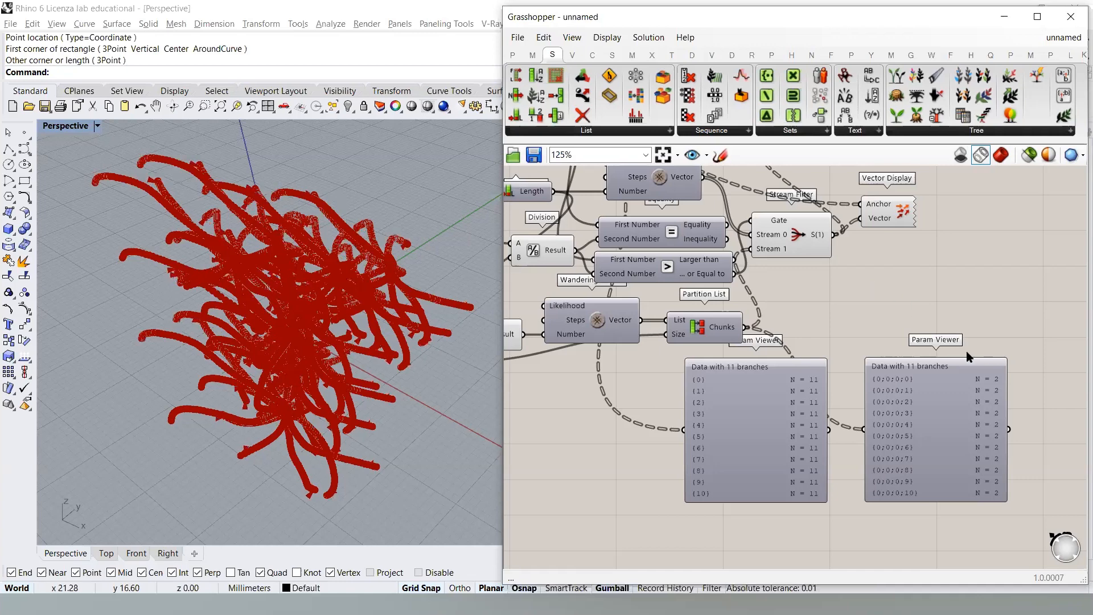
- Move the two Param Viewers apart so that a wide gap separates Loop Start's tree from the Chunks tree
{"action": "left_click_drag", "start_coordinate": [784, 403], "coordinate": [709, 417]}
{"action": "left_click", "coordinate": [781, 422]}
{"action": "scroll", "coordinate": [788, 416], "scroll_direction": "up", "scroll_amount": 1}
{"action": "right_click_drag", "start_coordinate": [790, 410], "coordinate": [801, 345]}
{"action": "left_click_drag", "start_coordinate": [947, 348], "coordinate": [944, 370]}
{"action": "left_click", "coordinate": [809, 399]}
{"action": "left_click_drag", "start_coordinate": [710, 352], "coordinate": [713, 357]}
{"action": "left_click", "coordinate": [859, 315]}
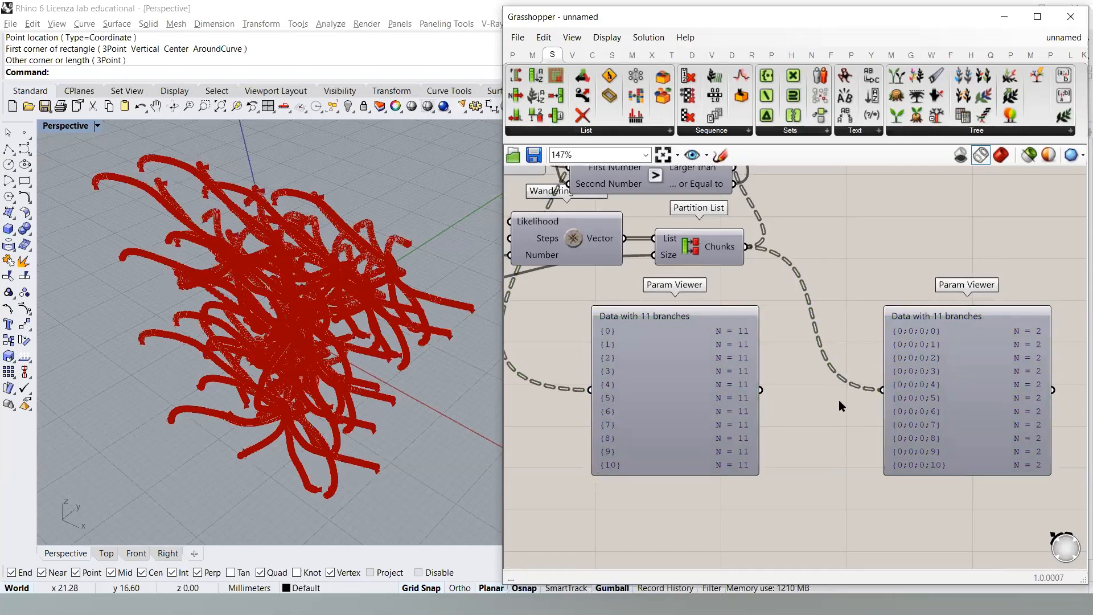
{"action": "right_click_drag", "start_coordinate": [767, 380], "coordinate": [811, 379]}
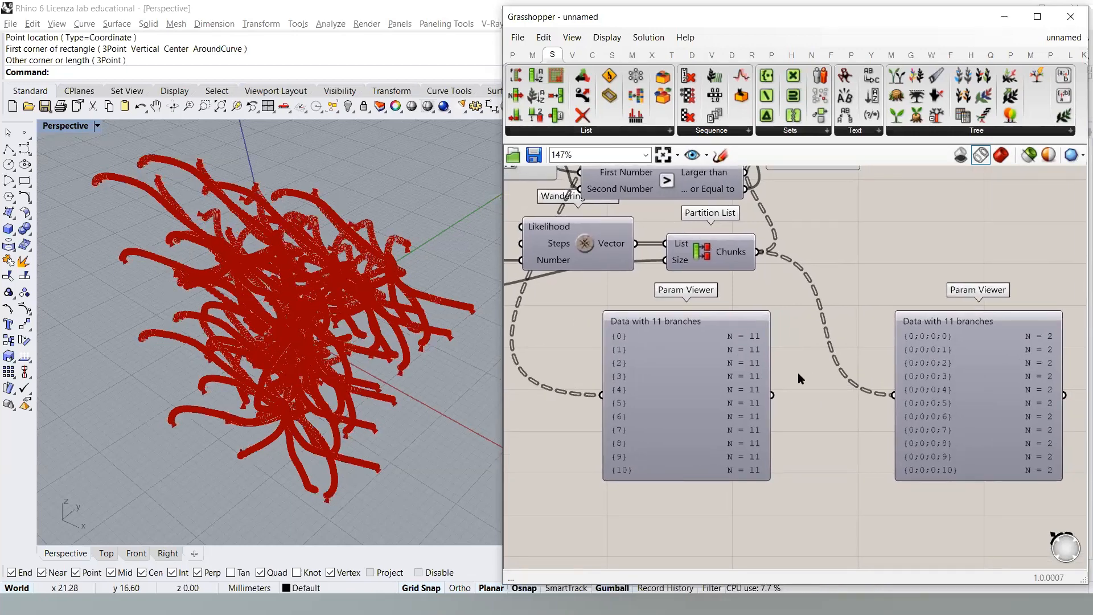
- Fine-tune the positions of the separated Param Viewers while comparing the path depth and items per branch of both trees
{"action": "left_click_drag", "start_coordinate": [715, 375], "coordinate": [712, 374]}
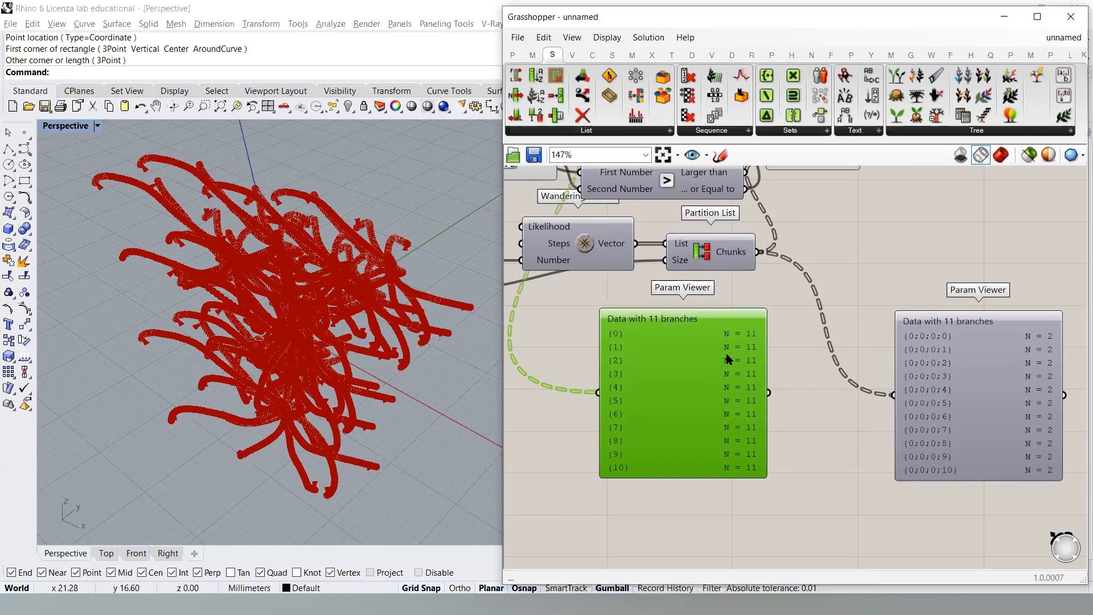
{"action": "left_click", "coordinate": [798, 368]}
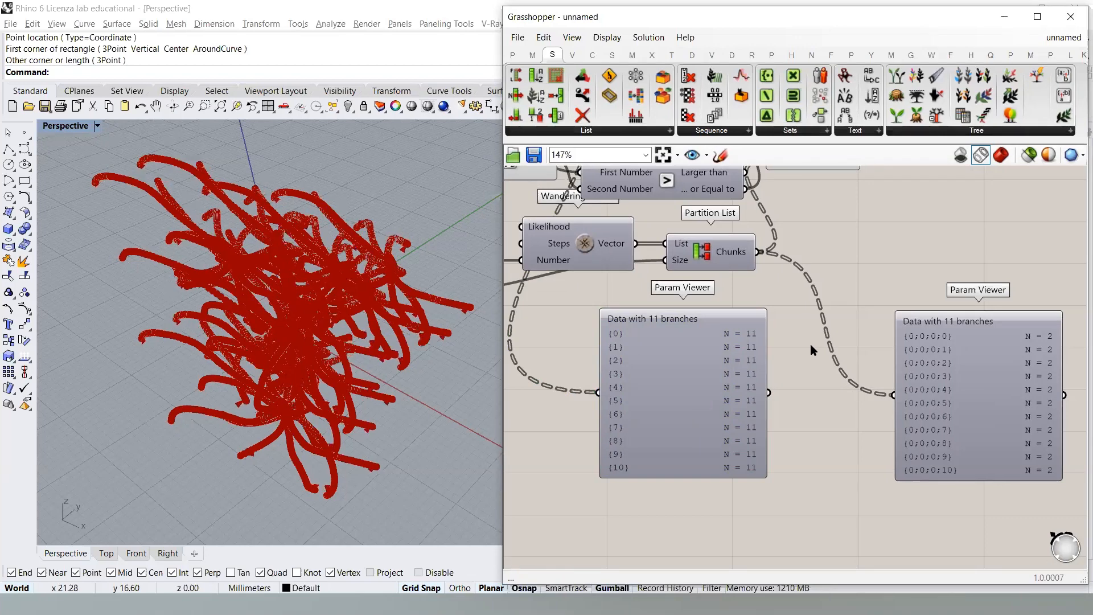
{"action": "left_click_drag", "start_coordinate": [978, 389], "coordinate": [965, 393]}
{"action": "left_click", "coordinate": [860, 282]}
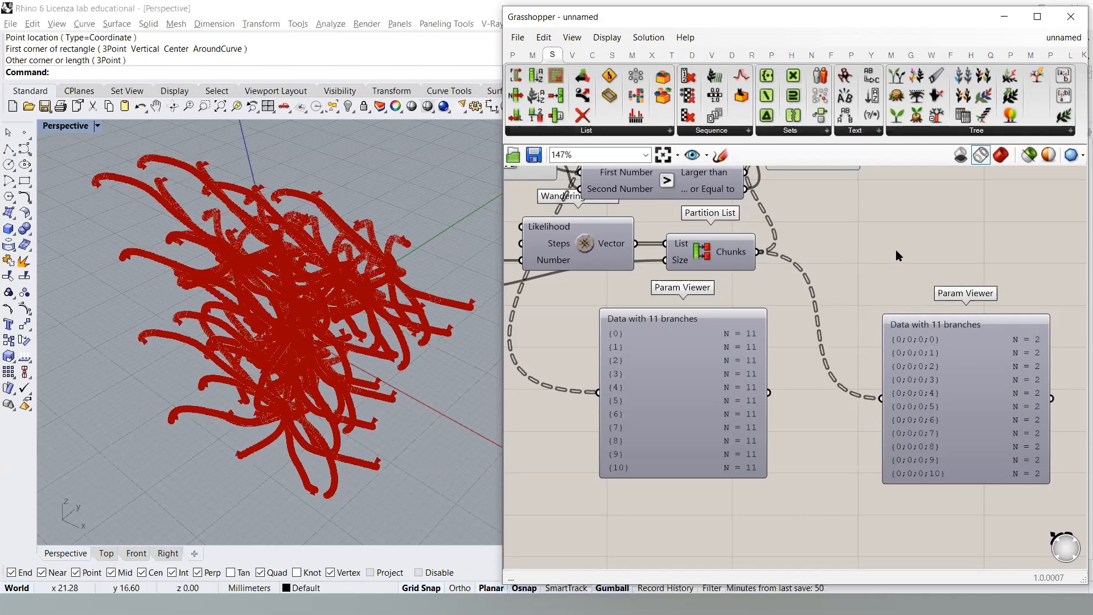
{"action": "left_click_drag", "start_coordinate": [697, 355], "coordinate": [667, 366]}
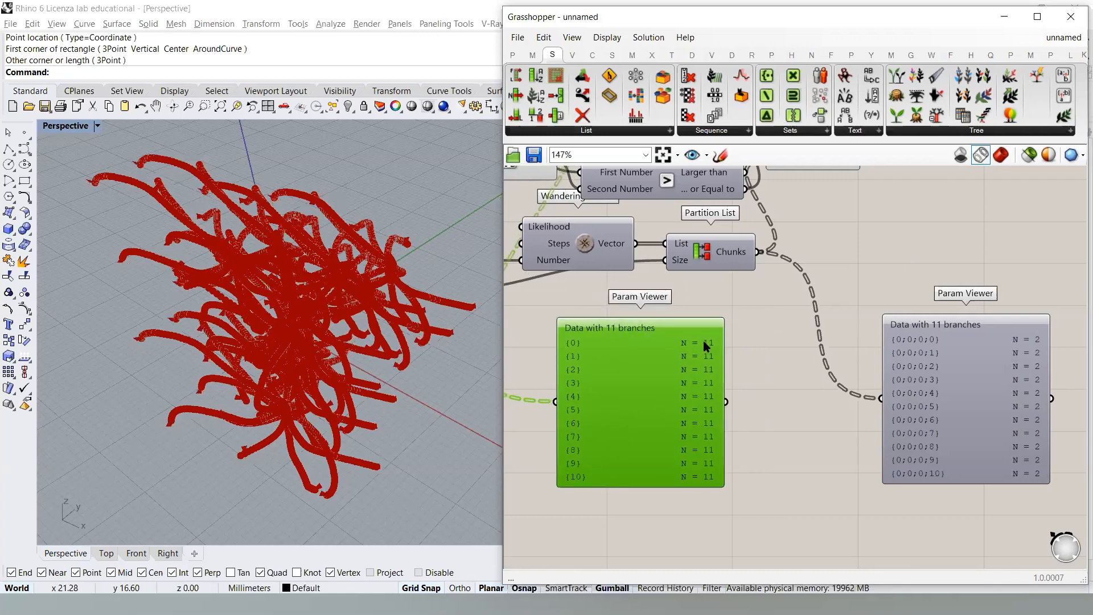
{"action": "left_click_drag", "start_coordinate": [961, 358], "coordinate": [969, 373]}
{"action": "left_click", "coordinate": [930, 300]}
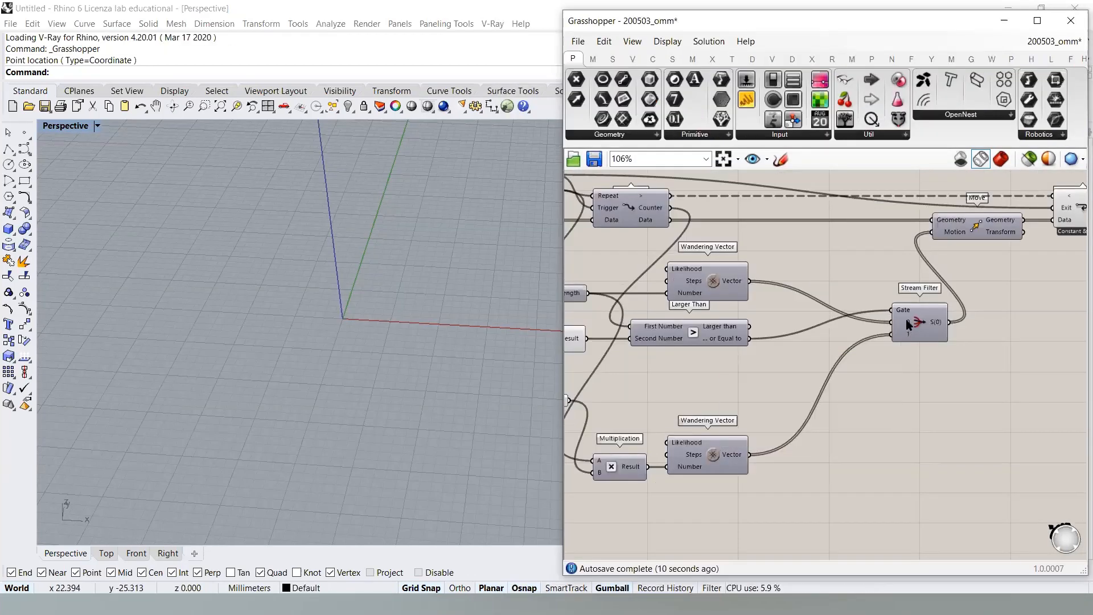
- In the 200503_omm definition, check the data at Stream Filter's inputs and Loop Start's Data output, and set the Repeat slider to 20
{"action": "mouse_move", "coordinate": [908, 326]}
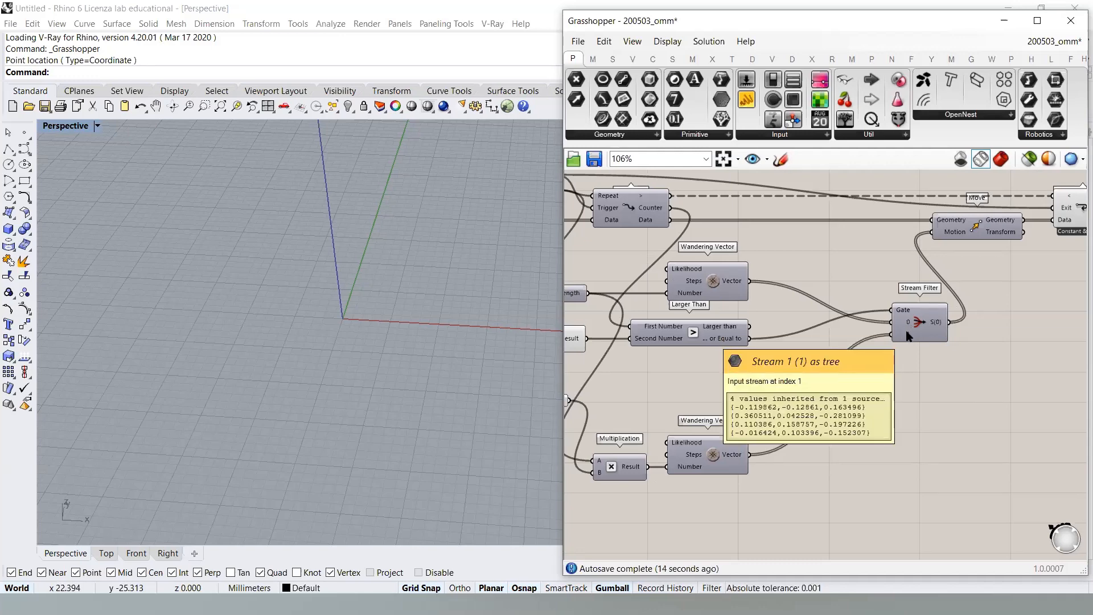
{"action": "right_click_drag", "start_coordinate": [907, 332], "coordinate": [904, 351]}
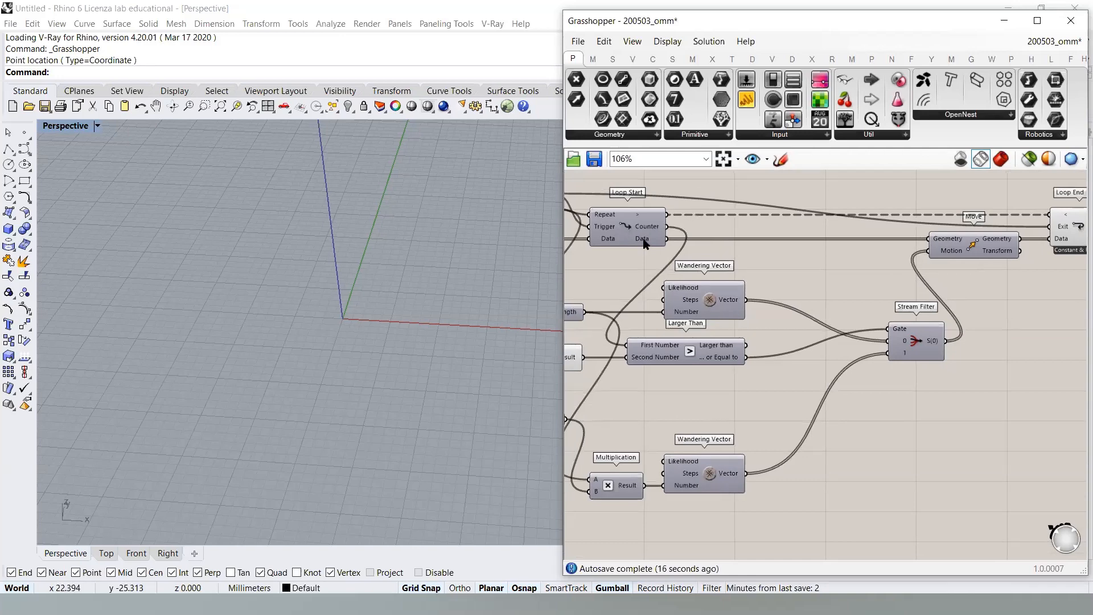
{"action": "mouse_move", "coordinate": [644, 239]}
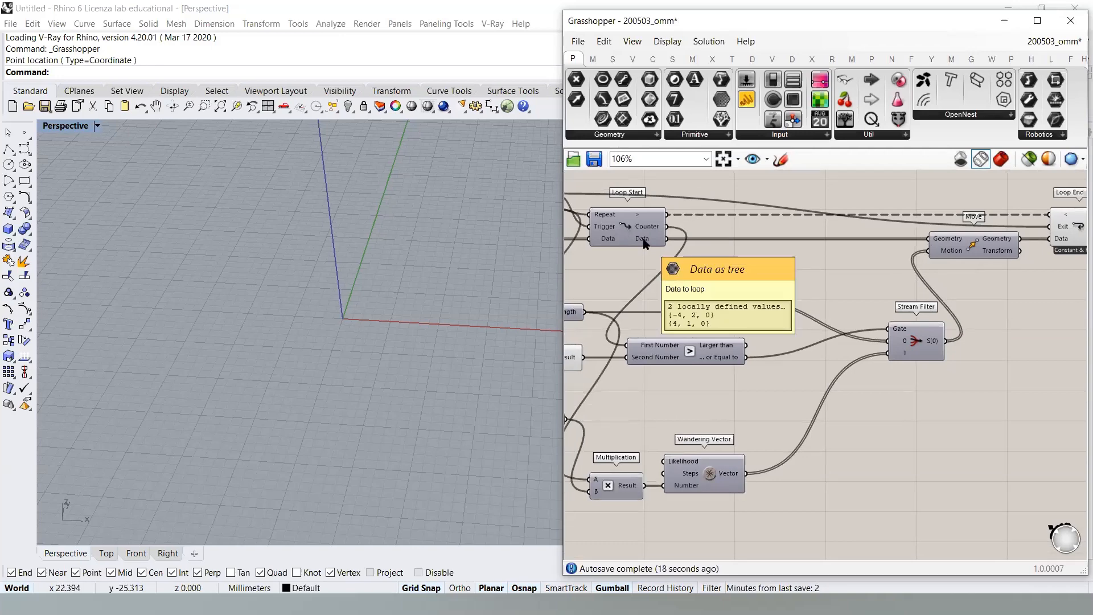
{"action": "right_click_drag", "start_coordinate": [644, 240], "coordinate": [761, 273]}
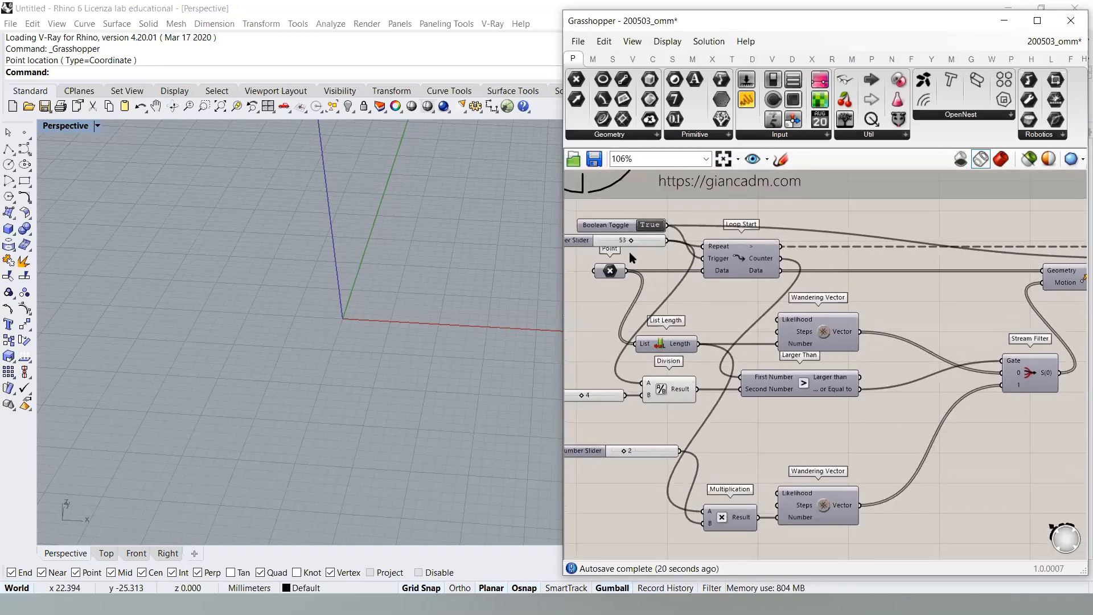
{"action": "right_click_drag", "start_coordinate": [629, 245], "coordinate": [715, 256]}
{"action": "scroll", "coordinate": [716, 260], "scroll_direction": "up", "scroll_amount": 3}
{"action": "left_click_drag", "start_coordinate": [716, 261], "coordinate": [691, 266]}
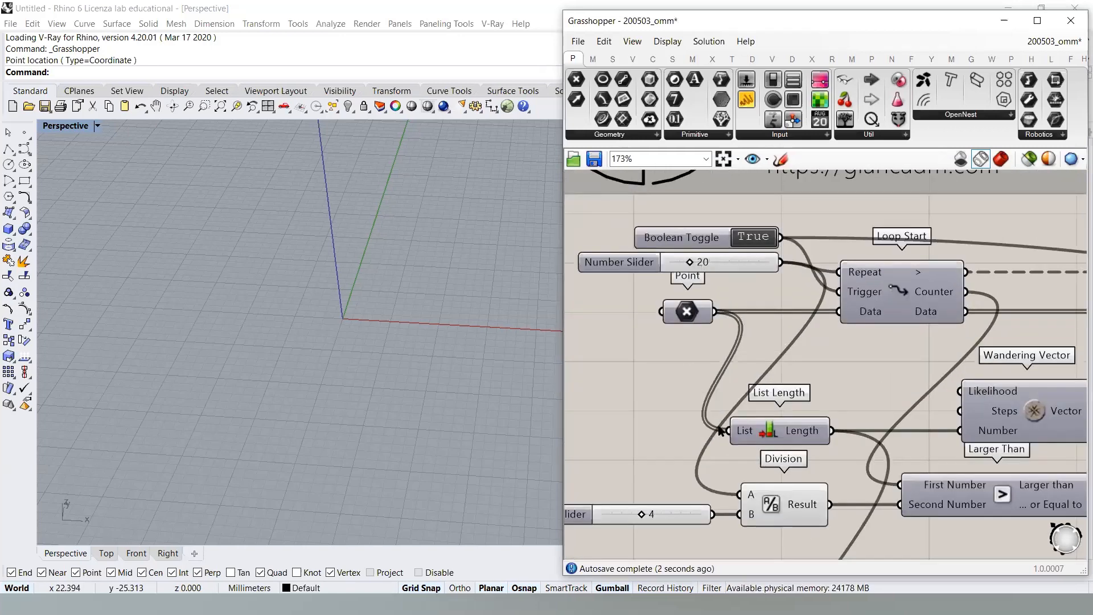
- Graft Loop Start's Data output and check its branch structure in the tooltip
{"action": "right_click_drag", "start_coordinate": [811, 346], "coordinate": [549, 287]}
{"action": "right_click_drag", "start_coordinate": [885, 331], "coordinate": [636, 275]}
{"action": "scroll", "coordinate": [737, 302], "scroll_direction": "down", "scroll_amount": 2}
{"action": "right_click_drag", "start_coordinate": [789, 296], "coordinate": [903, 336]}
{"action": "right_click_drag", "start_coordinate": [887, 300], "coordinate": [855, 299]}
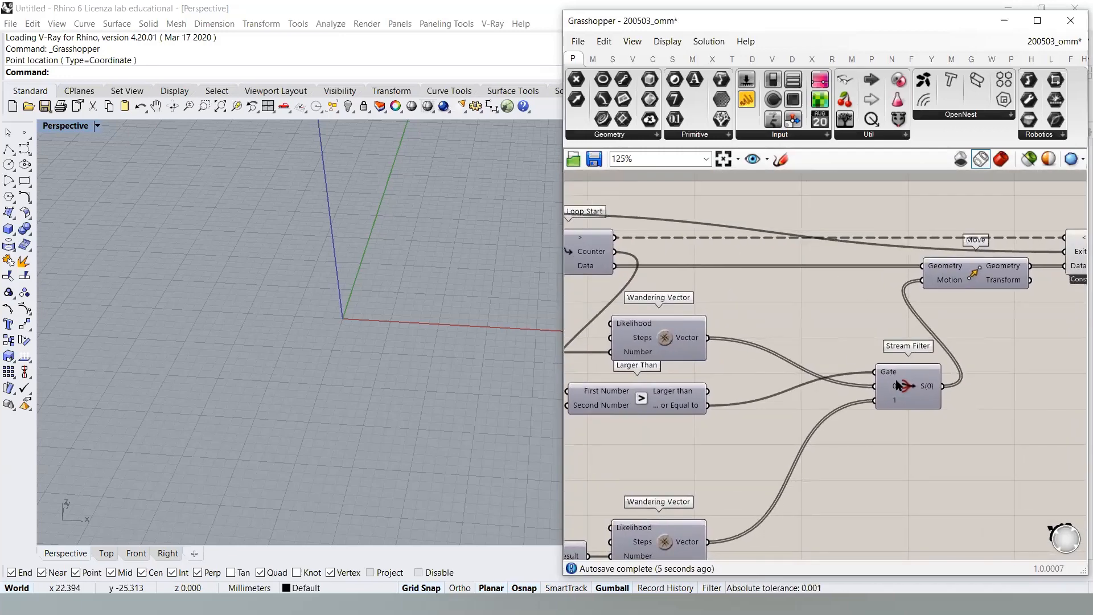
{"action": "mouse_move", "coordinate": [928, 388]}
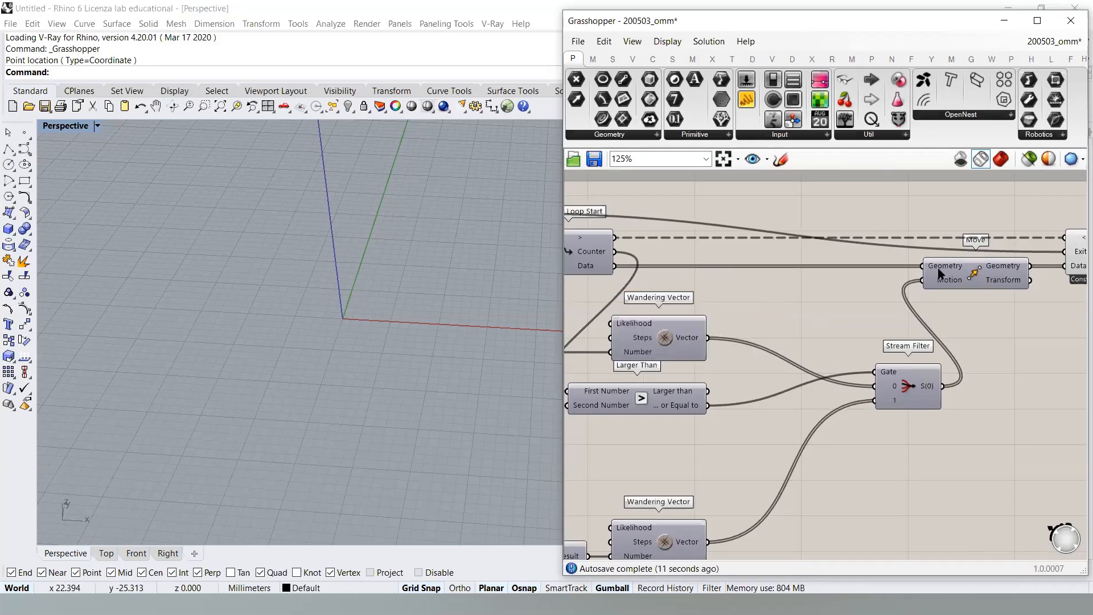
{"action": "mouse_move", "coordinate": [943, 272]}
{"action": "right_click_drag", "start_coordinate": [694, 304], "coordinate": [745, 313]}
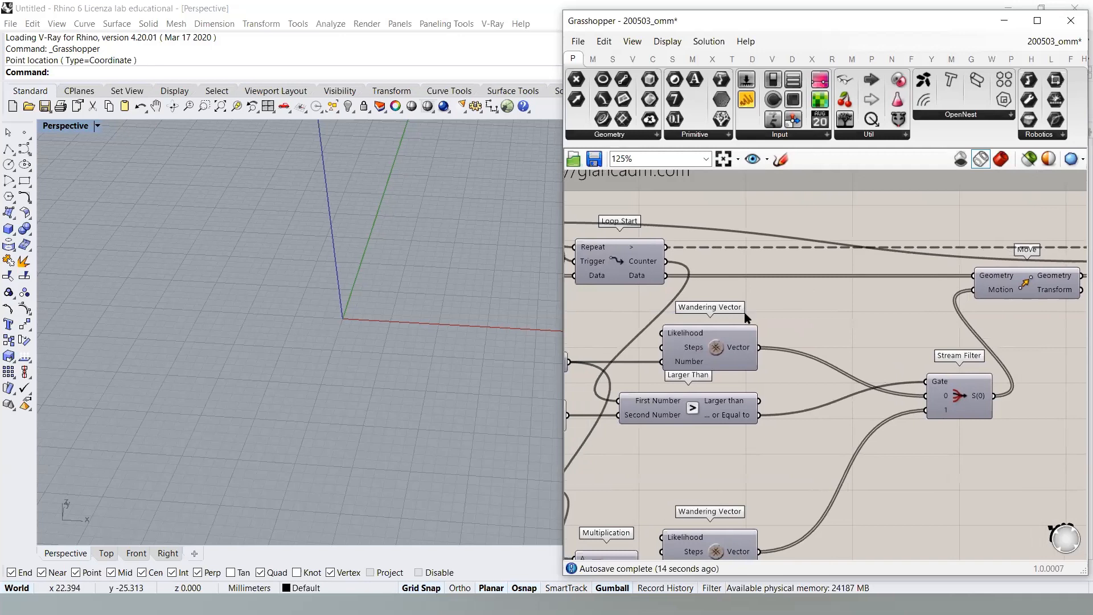
{"action": "right_click", "coordinate": [640, 278]}
{"action": "left_click", "coordinate": [680, 361]}
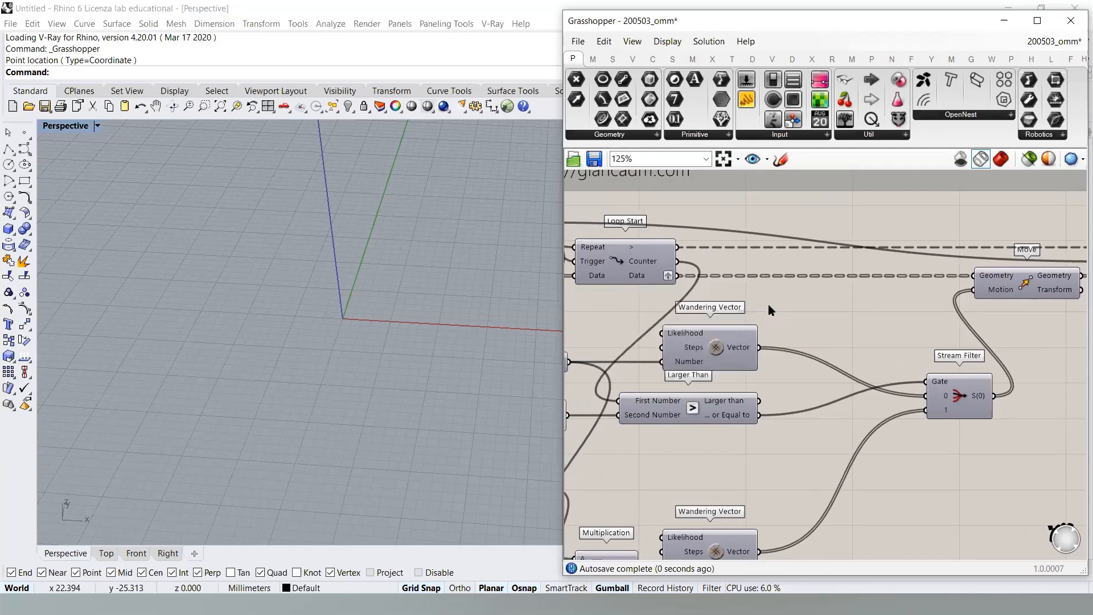
{"action": "mouse_move", "coordinate": [646, 276]}
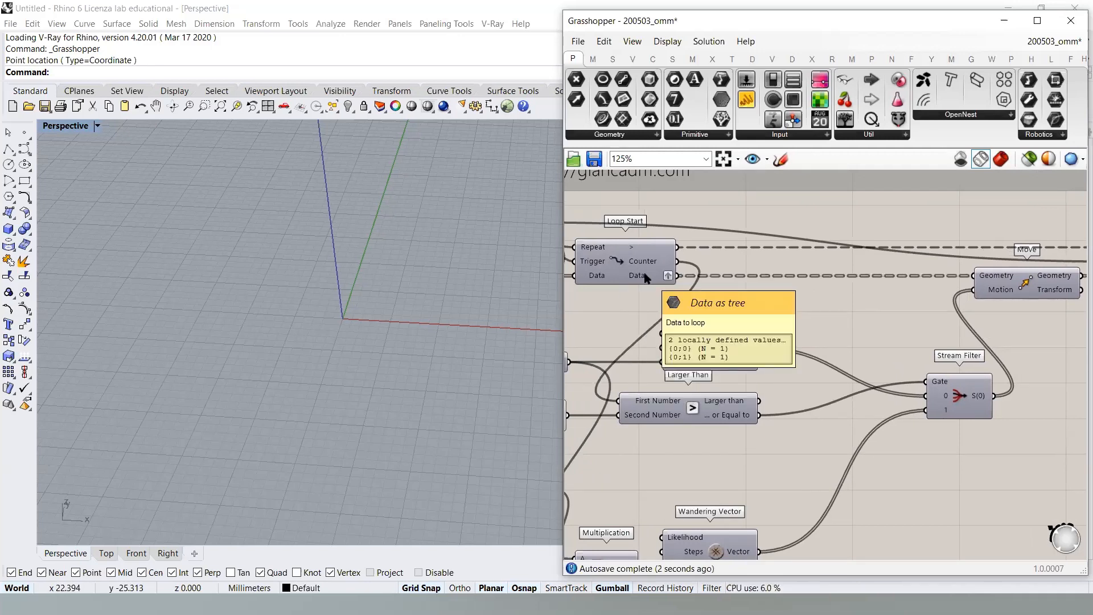
- Graft Move's Motion input and compare its branch paths with those of the Geometry input
{"action": "right_click_drag", "start_coordinate": [998, 282], "coordinate": [914, 273]}
{"action": "mouse_move", "coordinate": [914, 273]}
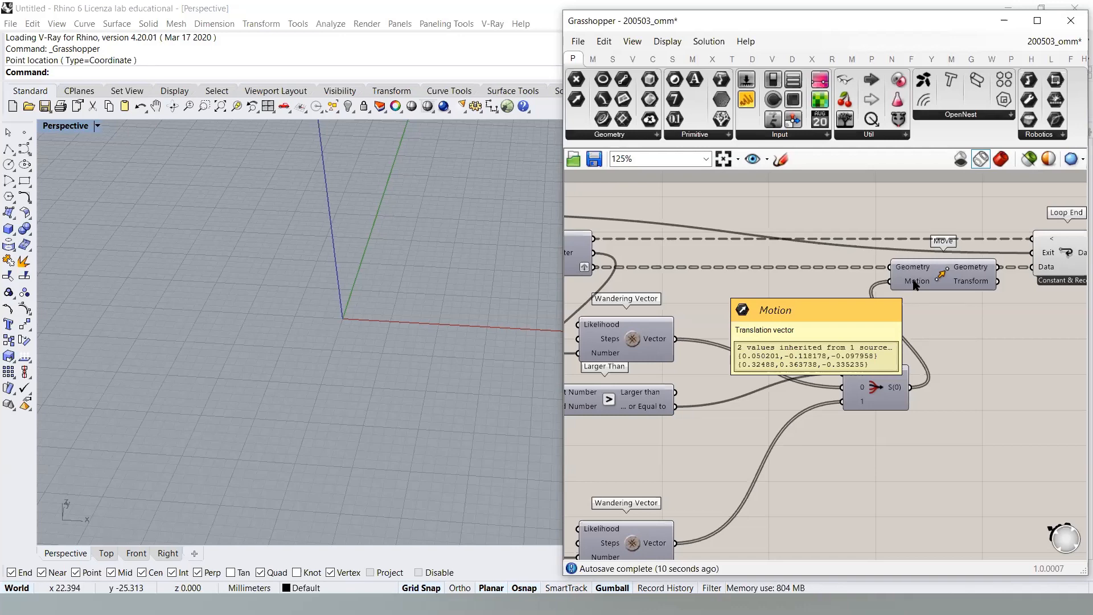
{"action": "right_click", "coordinate": [915, 284]}
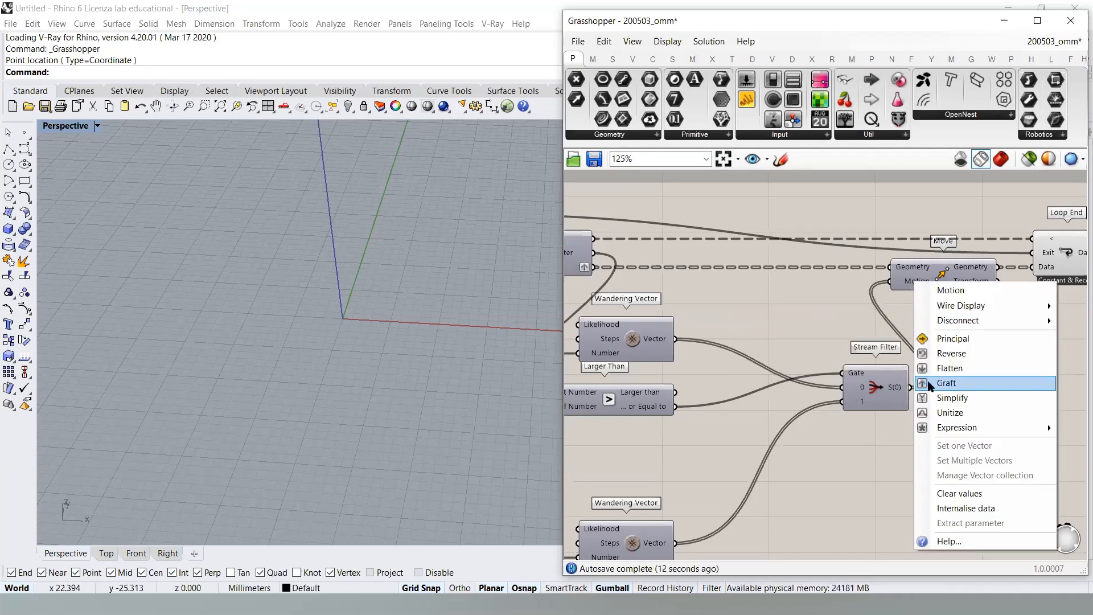
{"action": "left_click", "coordinate": [945, 384]}
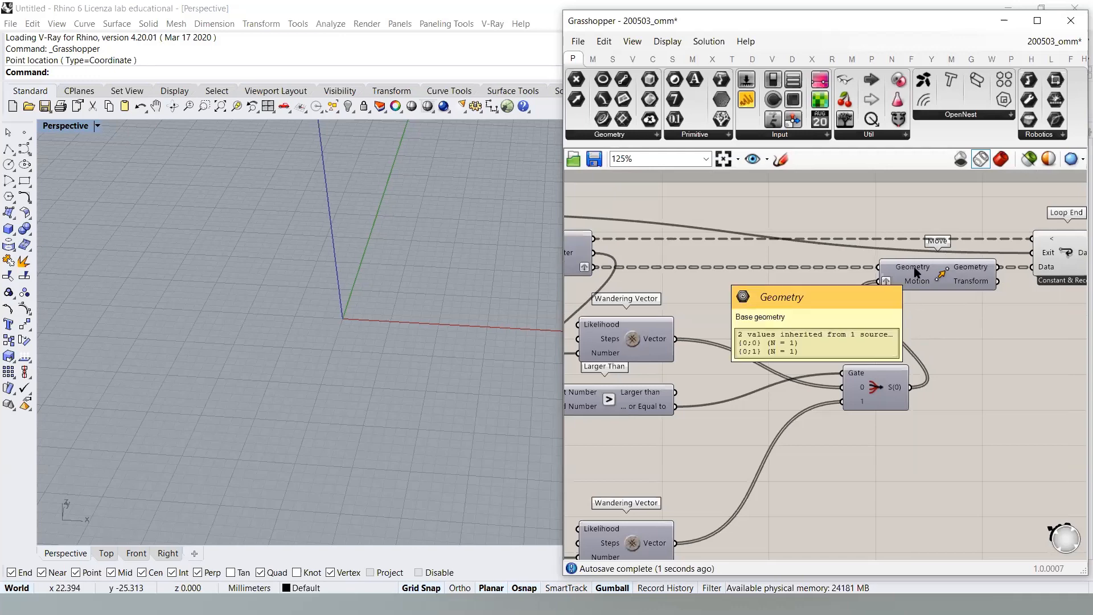
{"action": "mouse_move", "coordinate": [915, 285]}
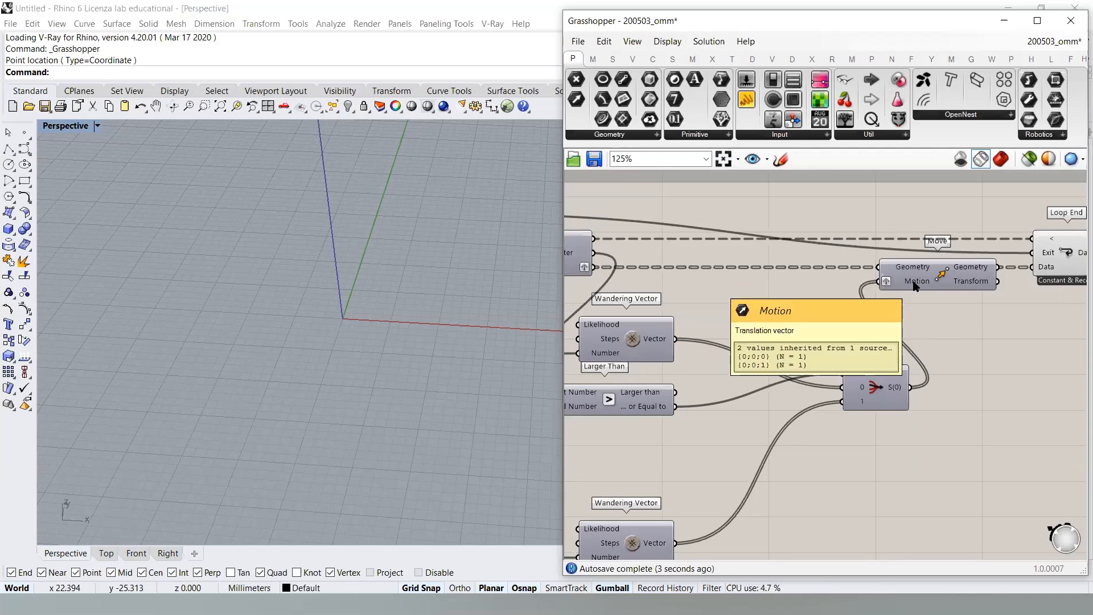
- Graft the upper Wandering Vector's Vector output, remove the graft from Move's Motion input, and check the Motion branches
{"action": "right_click_drag", "start_coordinate": [689, 340], "coordinate": [888, 336]}
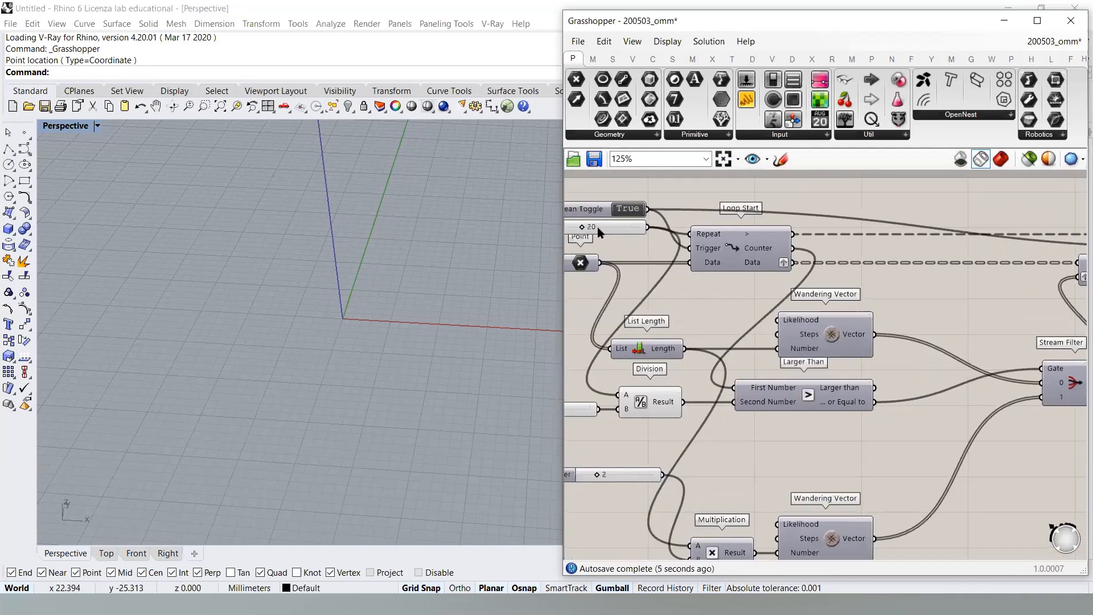
{"action": "right_click_drag", "start_coordinate": [721, 275], "coordinate": [742, 291]}
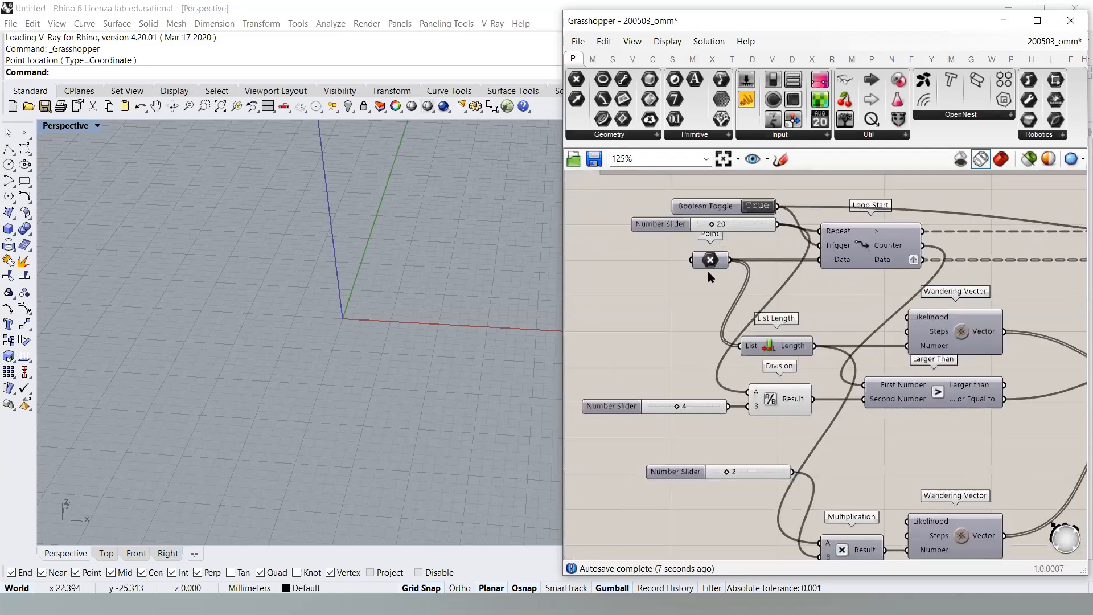
{"action": "right_click_drag", "start_coordinate": [1014, 380], "coordinate": [832, 346]}
{"action": "mouse_move", "coordinate": [918, 363]}
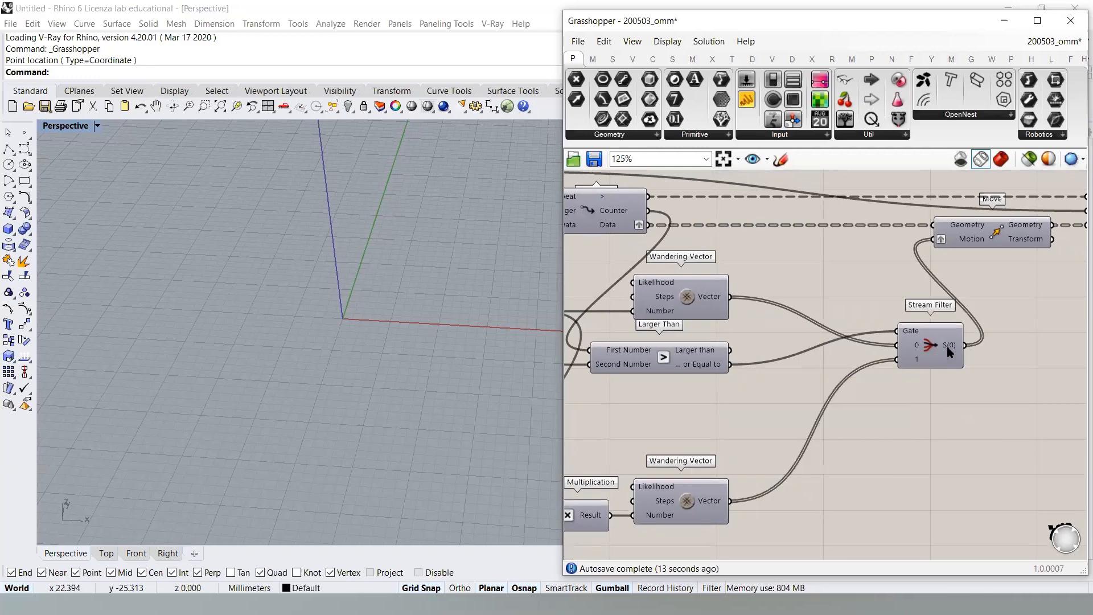
{"action": "mouse_move", "coordinate": [952, 350]}
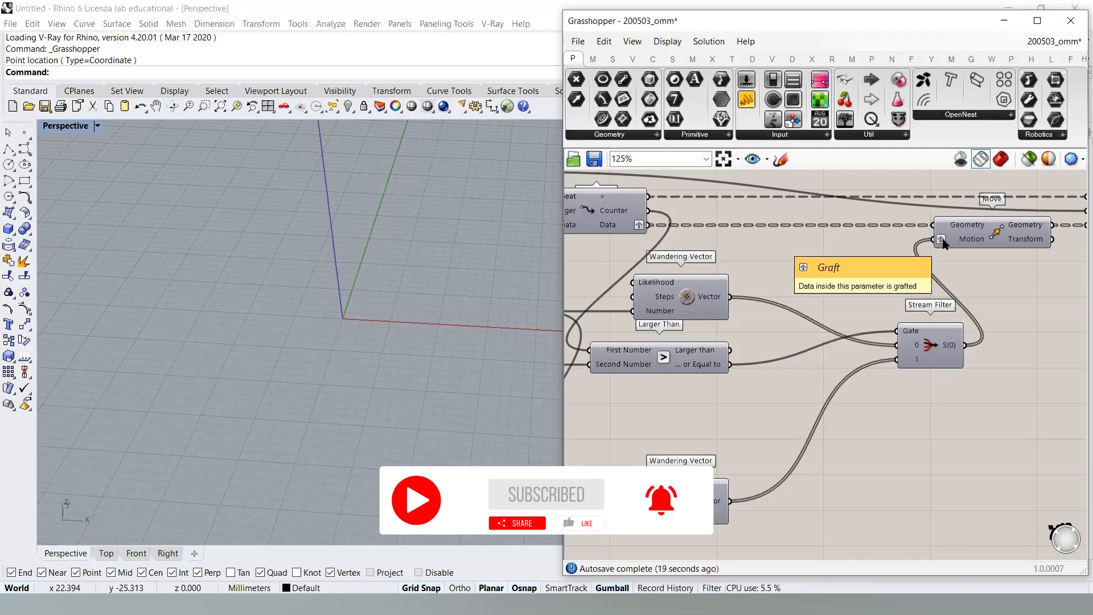
{"action": "mouse_move", "coordinate": [956, 227]}
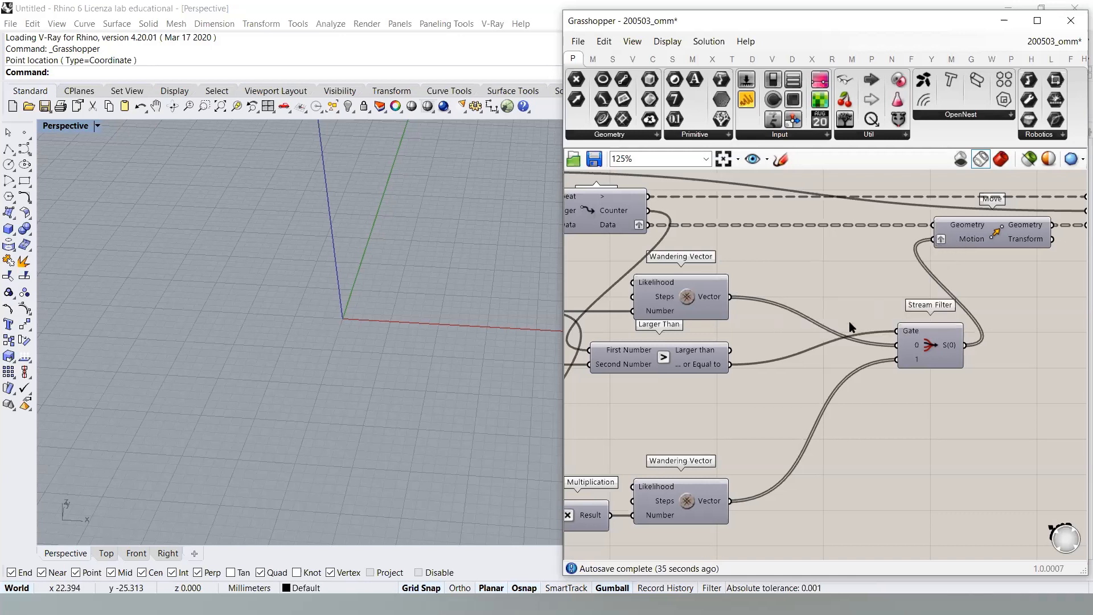
{"action": "right_click", "coordinate": [711, 301]}
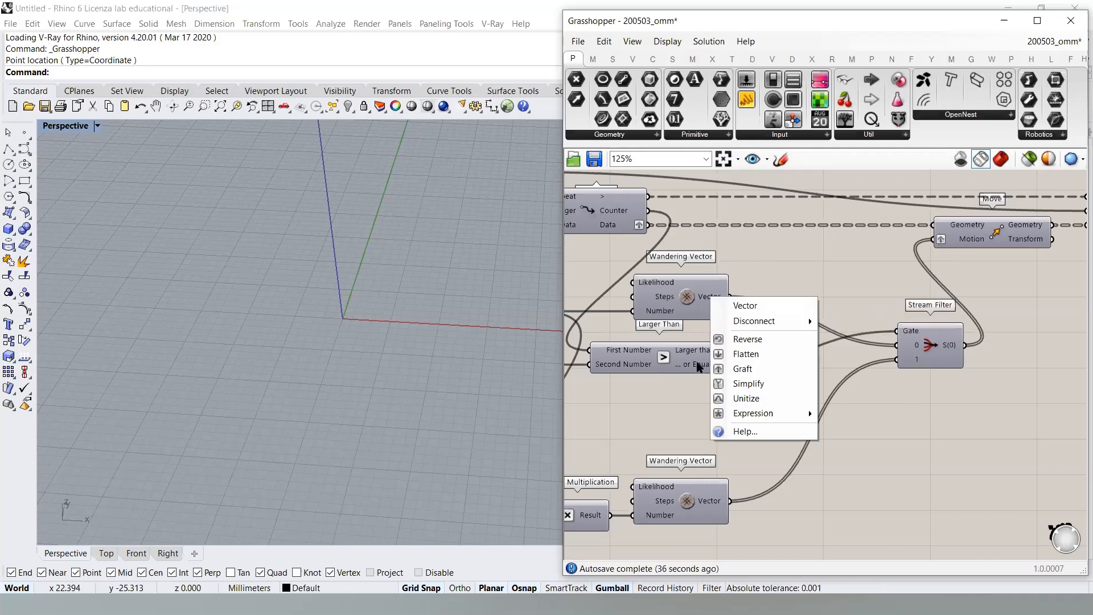
{"action": "left_click", "coordinate": [747, 367]}
{"action": "right_click", "coordinate": [957, 243]}
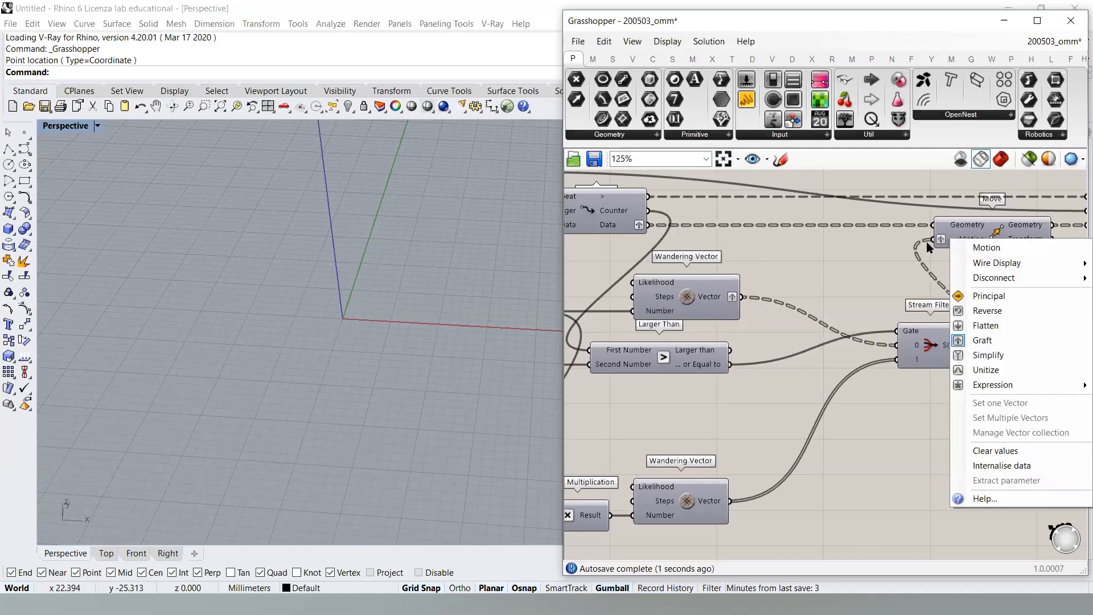
{"action": "left_click", "coordinate": [977, 343]}
{"action": "right_click_drag", "start_coordinate": [772, 263], "coordinate": [787, 276]}
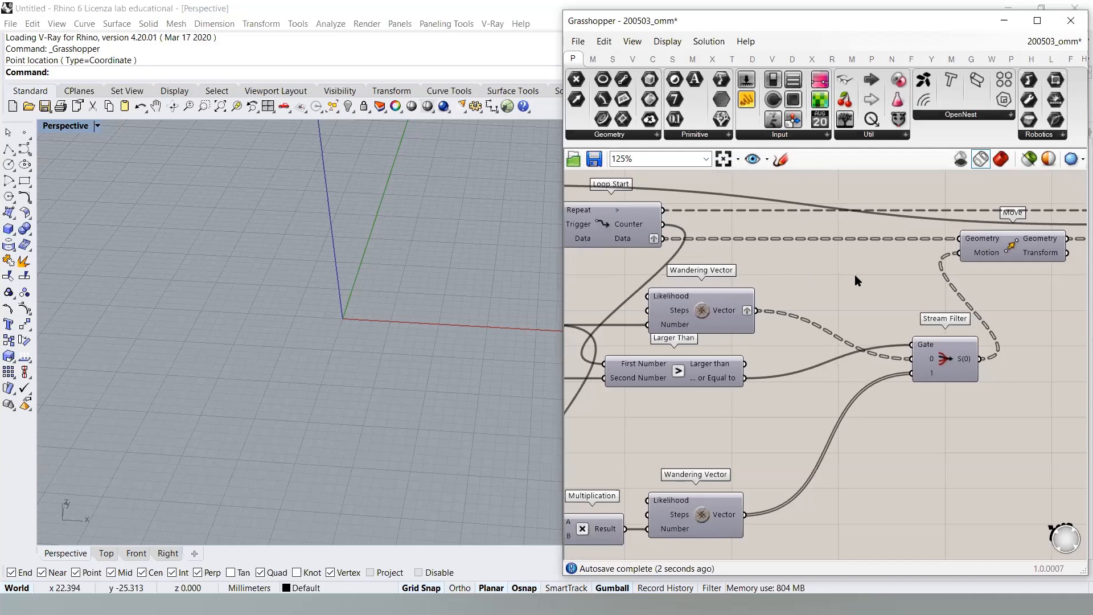
{"action": "mouse_move", "coordinate": [980, 257]}
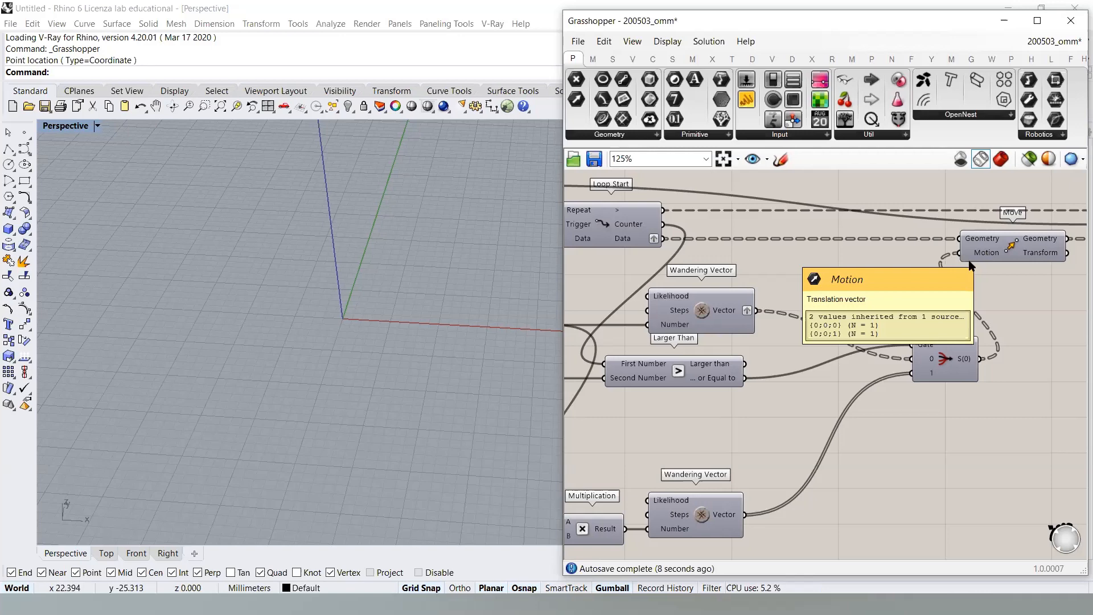
- Check the lower Wandering Vector's output, add a Partition List component beside it, and connect the vectors to its List input
{"action": "right_click_drag", "start_coordinate": [723, 521], "coordinate": [730, 456]}
{"action": "mouse_move", "coordinate": [730, 456]}
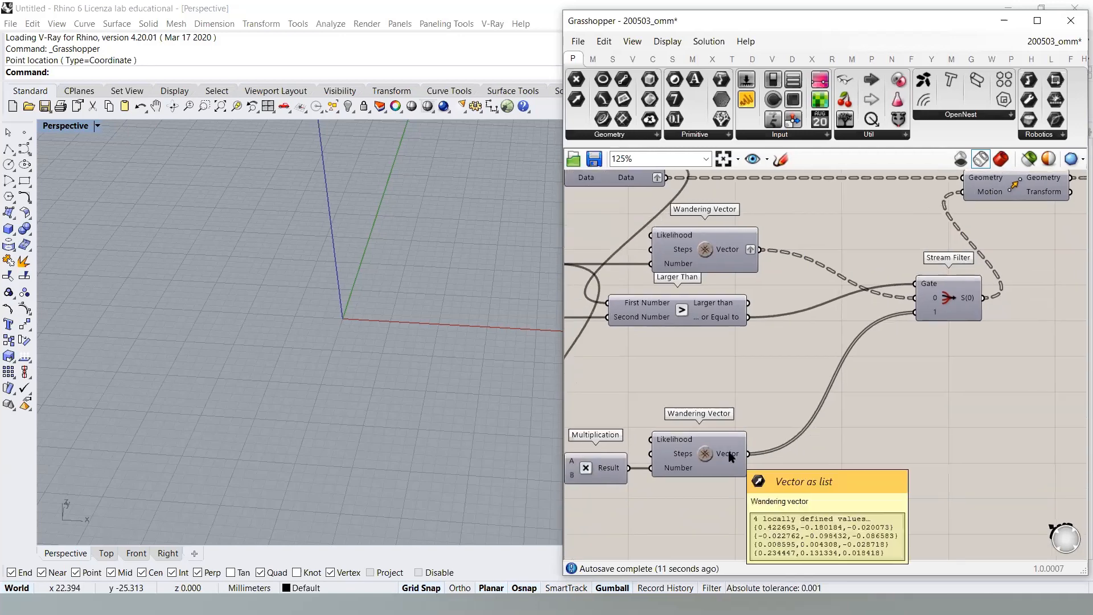
{"action": "double_click", "coordinate": [874, 450]}
{"action": "type", "text": "parti"}
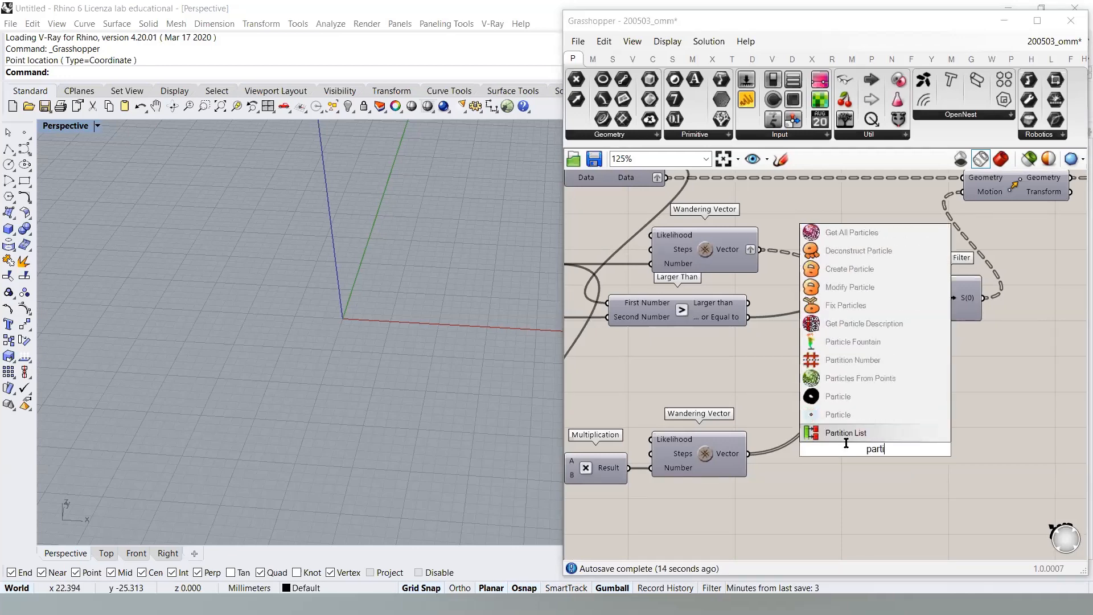
{"action": "key", "text": "Return"}
{"action": "left_click_drag", "start_coordinate": [749, 453], "coordinate": [835, 443]}
- Connect the Number Slider that feeds Multiplication to Partition List's Size input and check the branches of Chunks
{"action": "scroll", "coordinate": [855, 405], "scroll_direction": "down", "scroll_amount": 1}
{"action": "scroll", "coordinate": [852, 405], "scroll_direction": "down", "scroll_amount": 1}
{"action": "right_click_drag", "start_coordinate": [796, 406], "coordinate": [840, 405]}
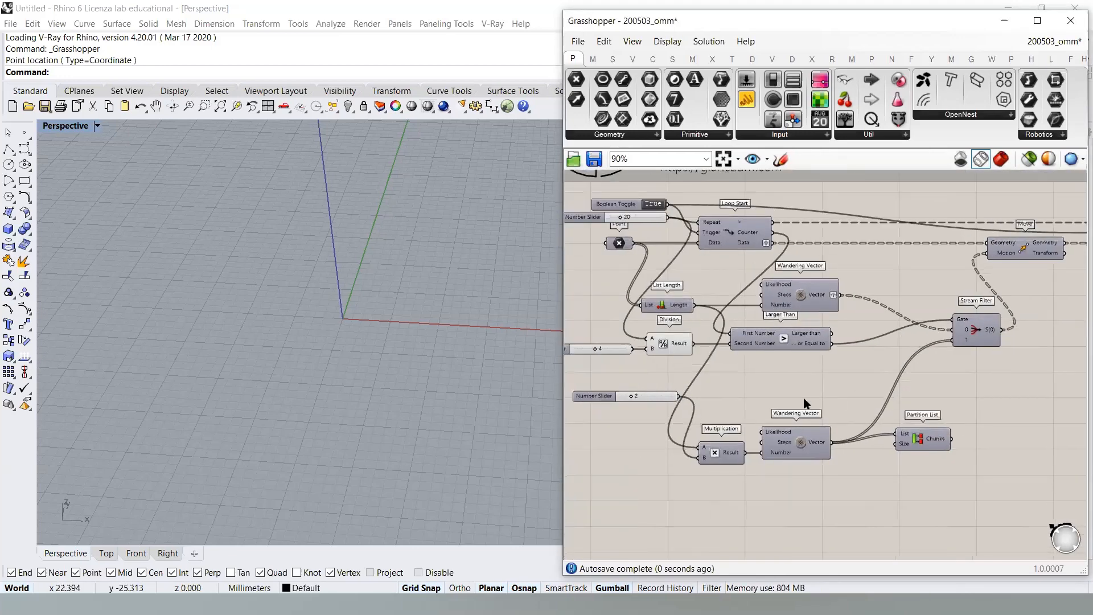
{"action": "scroll", "coordinate": [775, 405], "scroll_direction": "up", "scroll_amount": 1}
{"action": "left_click_drag", "start_coordinate": [658, 399], "coordinate": [914, 452]}
{"action": "mouse_move", "coordinate": [961, 451]}
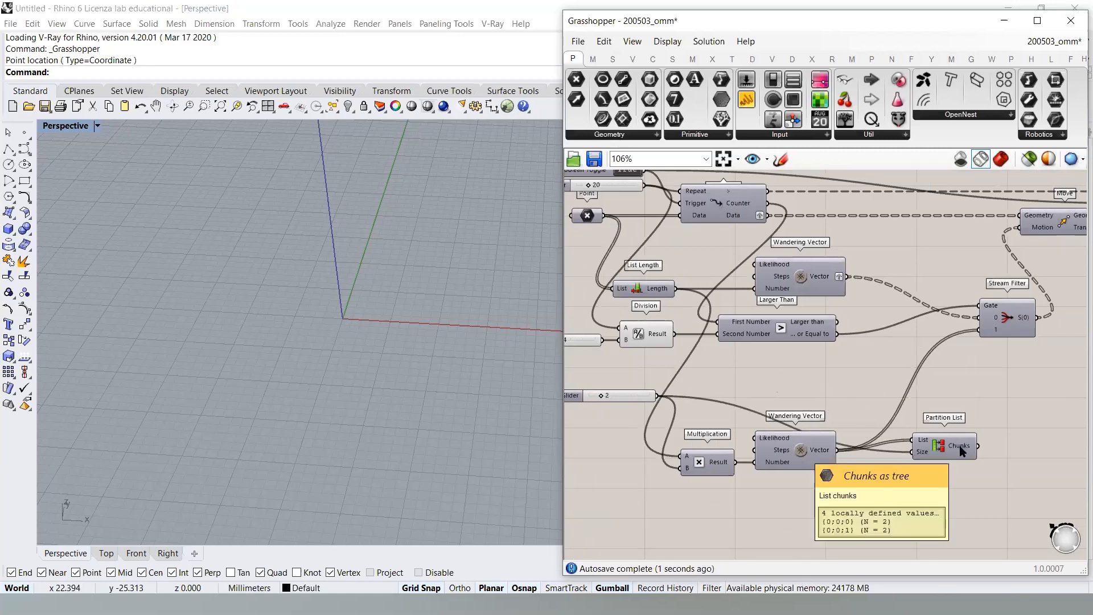
- Connect Partition List's Chunks output to Stream Filter's input 1 and compare the branches at Move's Geometry and Motion inputs
{"action": "right_click_drag", "start_coordinate": [961, 451], "coordinate": [850, 463]}
{"action": "left_click_drag", "start_coordinate": [866, 457], "coordinate": [868, 341]}
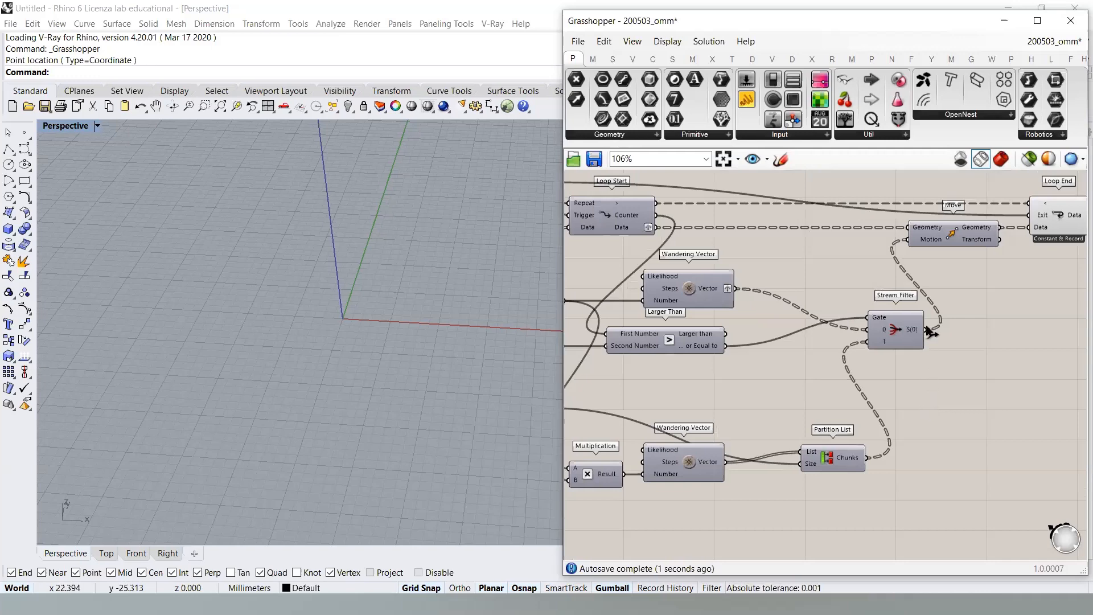
{"action": "right_click_drag", "start_coordinate": [906, 334], "coordinate": [905, 370]}
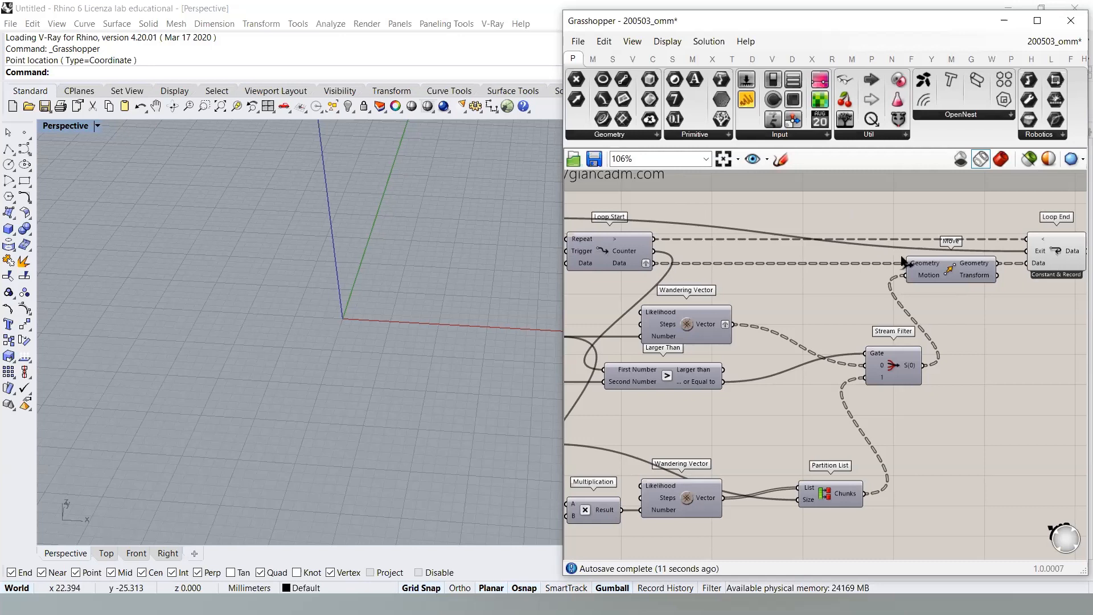
{"action": "mouse_move", "coordinate": [922, 266]}
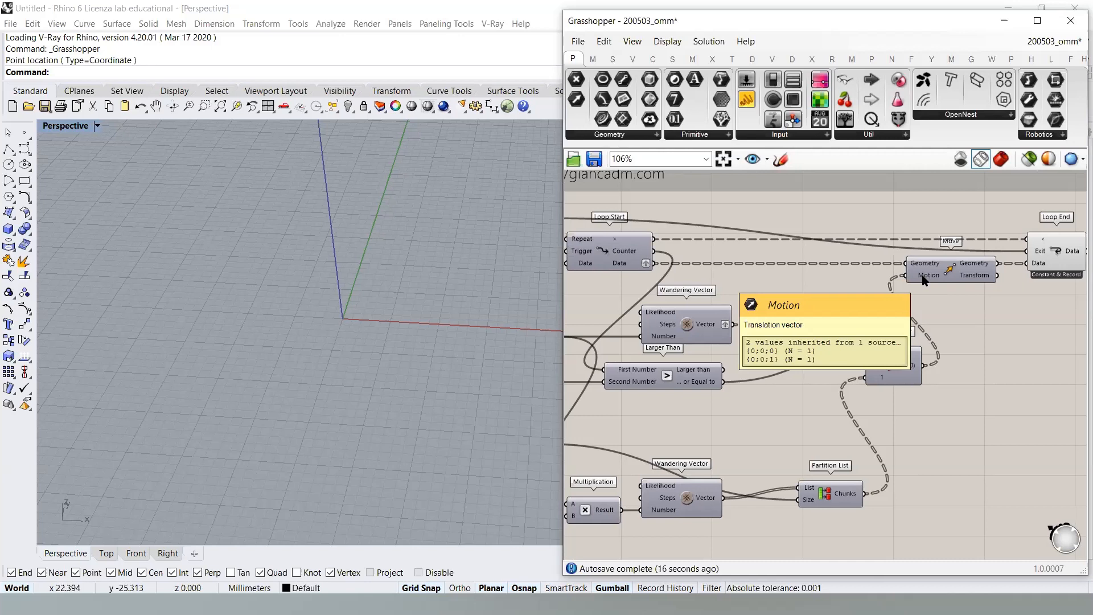
{"action": "mouse_move", "coordinate": [847, 494]}
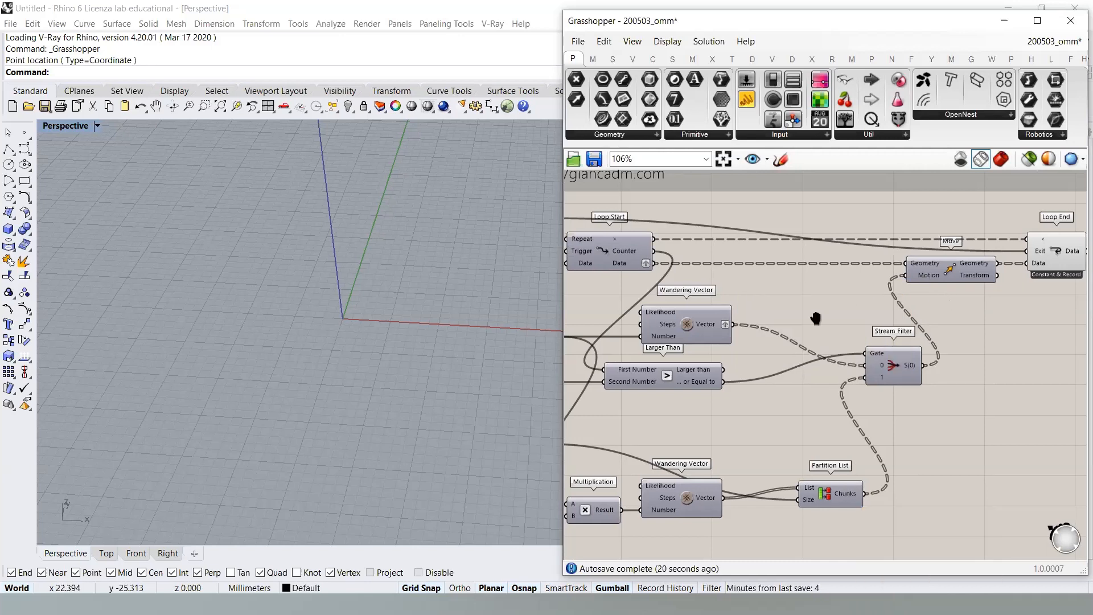
- Save the definition, run the loop by setting the Boolean Toggle to False, and reset the toggle to True
{"action": "right_click_drag", "start_coordinate": [816, 317], "coordinate": [946, 368]}
{"action": "right_click_drag", "start_coordinate": [668, 316], "coordinate": [717, 323]}
{"action": "scroll", "coordinate": [718, 323], "scroll_direction": "up", "scroll_amount": 3}
{"action": "left_click", "coordinate": [594, 159]}
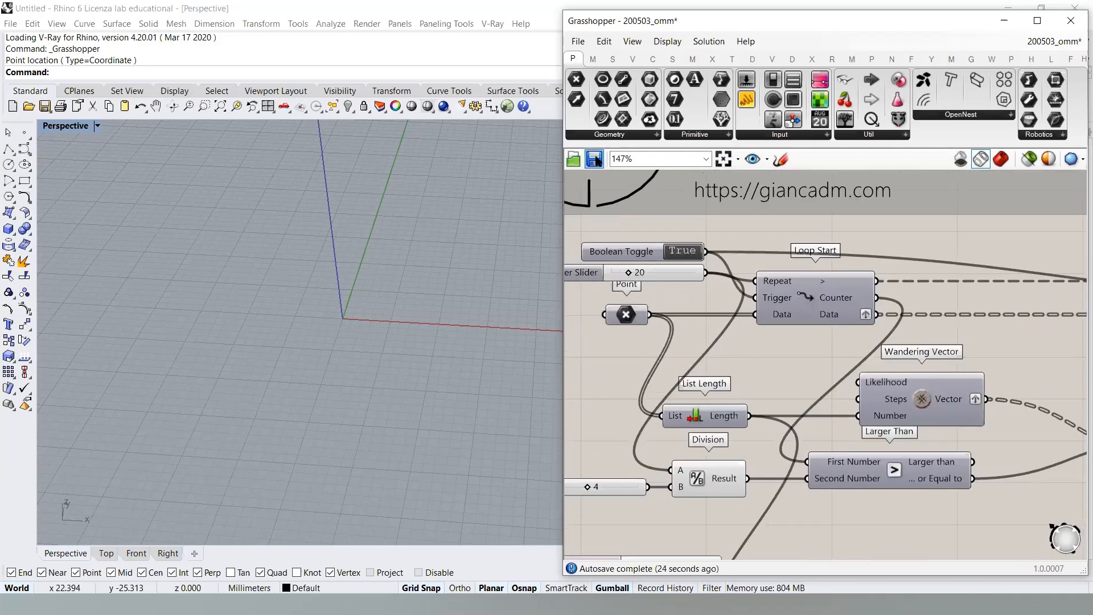
{"action": "double_click", "coordinate": [678, 251]}
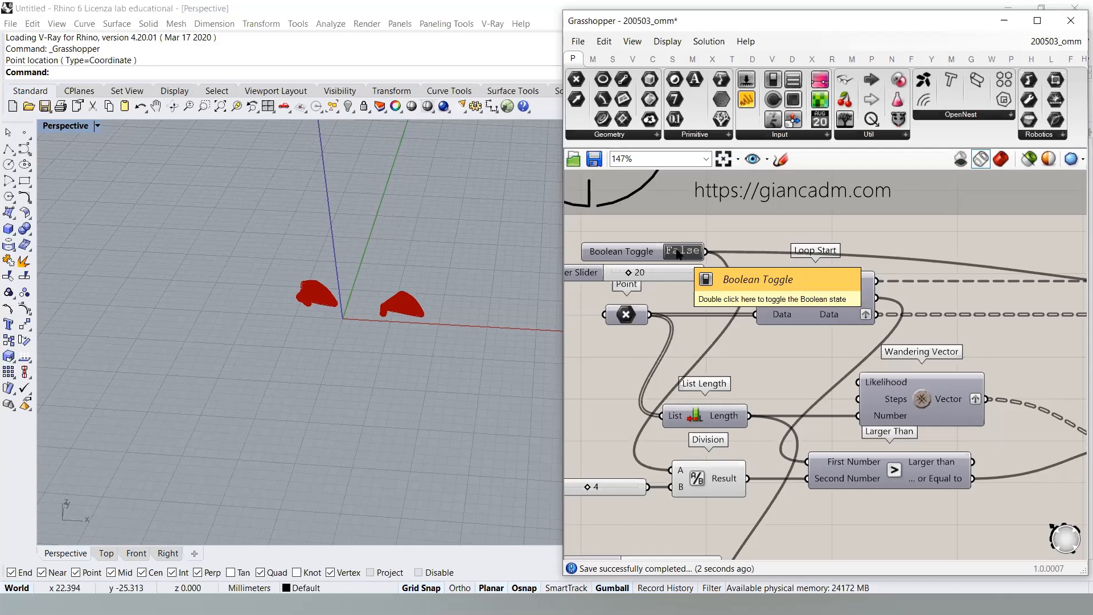
{"action": "double_click", "coordinate": [679, 254]}
- Set the Repeat slider to 10, rerun the loop with the Boolean Toggle at False, and inspect the points in the Perspective viewport
{"action": "right_click_drag", "start_coordinate": [387, 324], "coordinate": [411, 311]}
{"action": "scroll", "coordinate": [400, 335], "scroll_direction": "up", "scroll_amount": 4}
{"action": "right_click_drag", "start_coordinate": [618, 285], "coordinate": [687, 318]}
{"action": "scroll", "coordinate": [671, 302], "scroll_direction": "up", "scroll_amount": 4}
{"action": "left_click_drag", "start_coordinate": [719, 308], "coordinate": [702, 308]}
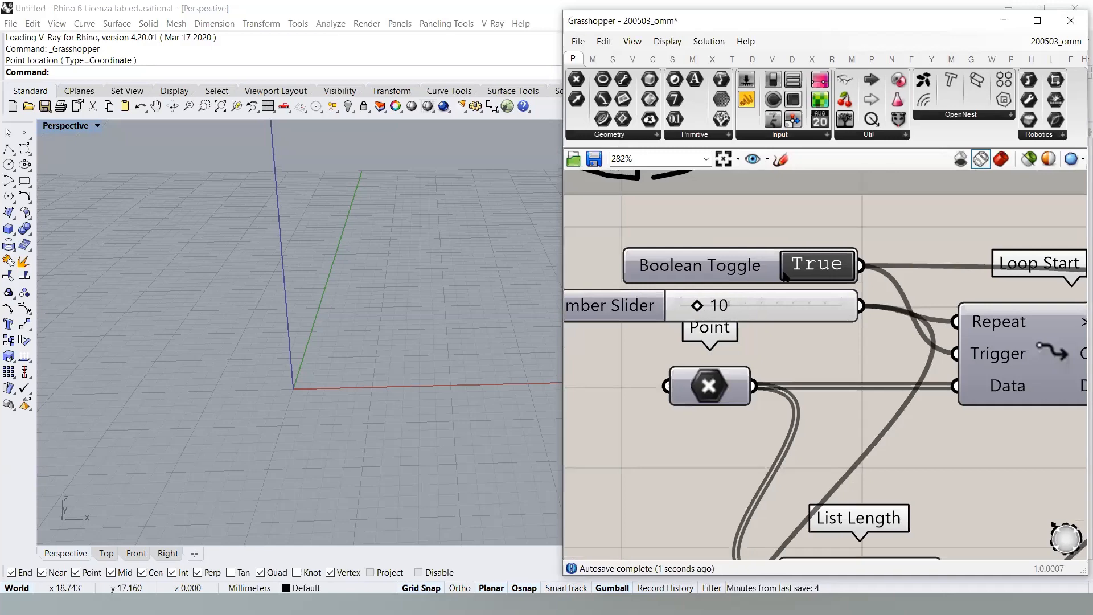
{"action": "double_click", "coordinate": [814, 268]}
{"action": "right_click_drag", "start_coordinate": [353, 369], "coordinate": [375, 285]}
- Remove the graft from Loop Start's Data output and check the branch structure at Move's Geometry input
{"action": "scroll", "coordinate": [923, 353], "scroll_direction": "down", "scroll_amount": 6}
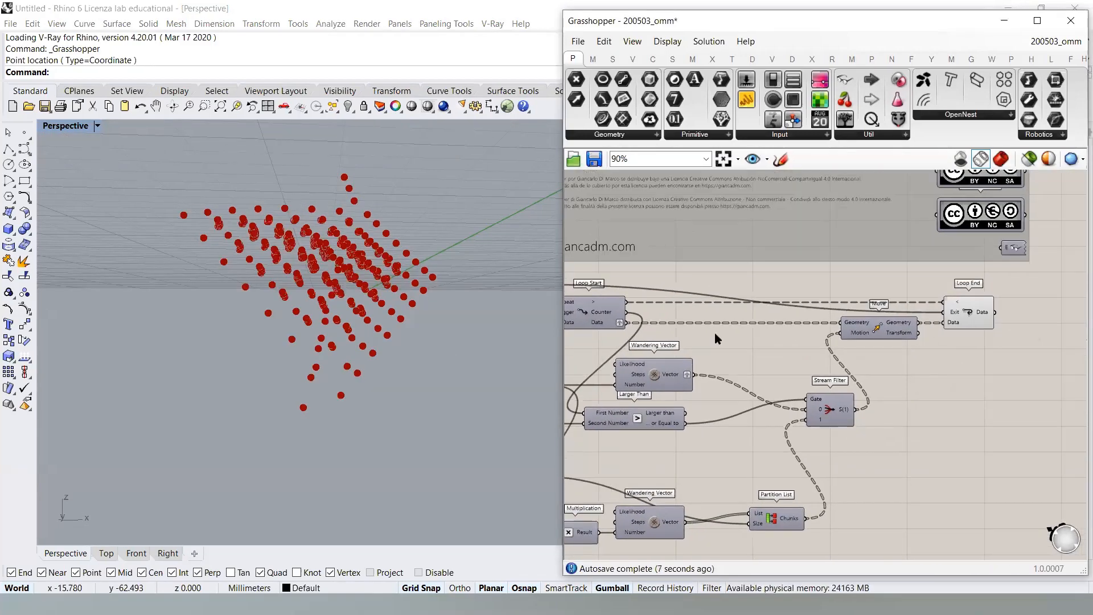
{"action": "scroll", "coordinate": [642, 345], "scroll_direction": "up", "scroll_amount": 5}
{"action": "right_click_drag", "start_coordinate": [785, 359], "coordinate": [749, 361]}
{"action": "scroll", "coordinate": [749, 361], "scroll_direction": "down", "scroll_amount": 2}
{"action": "mouse_move", "coordinate": [580, 340]}
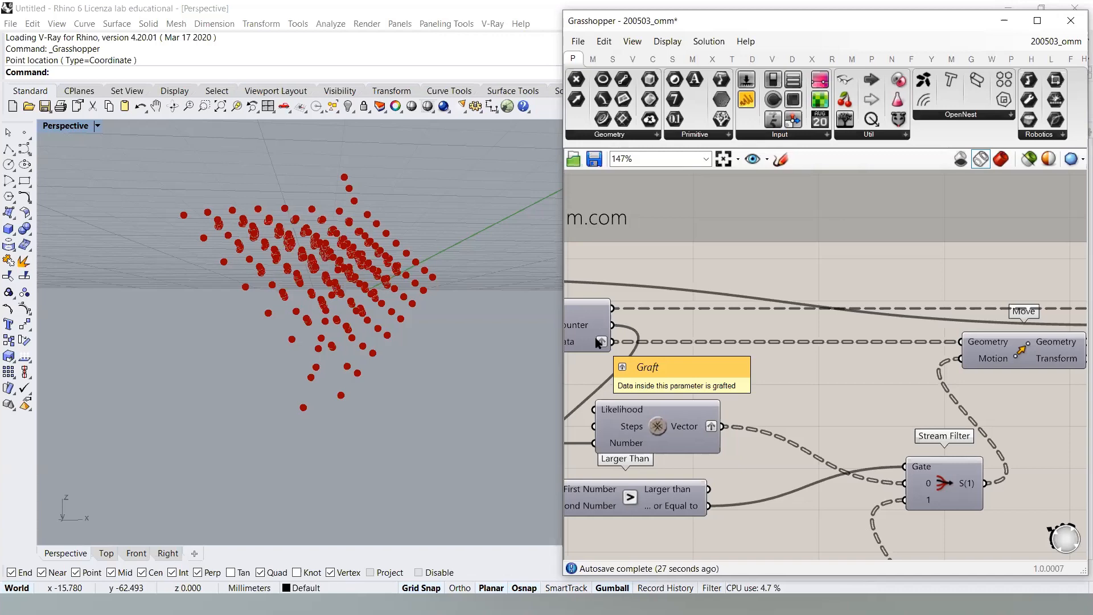
{"action": "right_click", "coordinate": [597, 342]}
{"action": "left_click", "coordinate": [629, 427]}
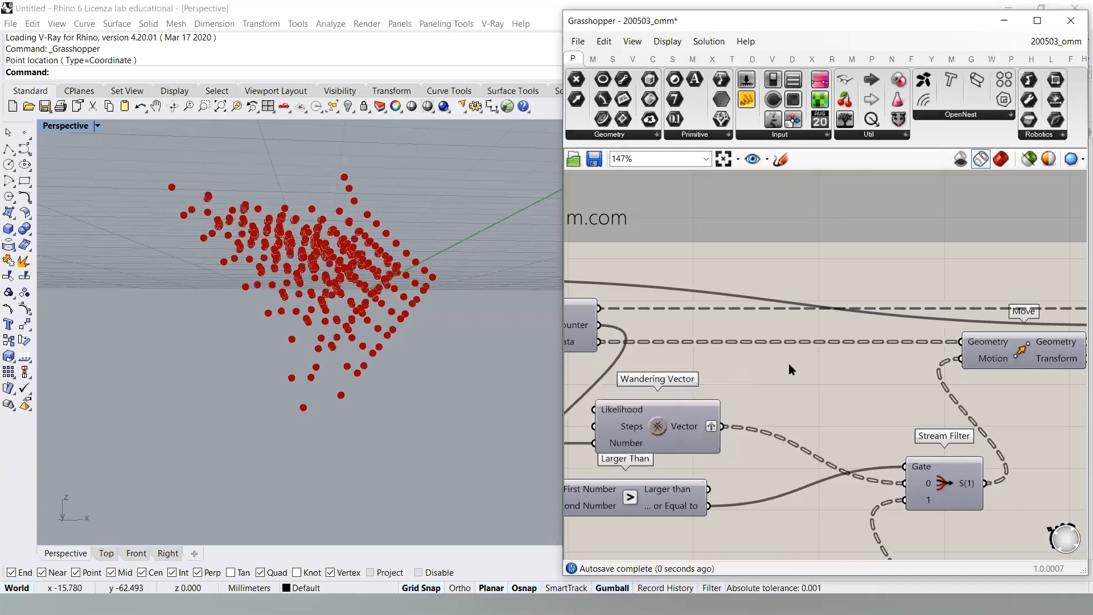
{"action": "right_click_drag", "start_coordinate": [917, 362], "coordinate": [836, 358]}
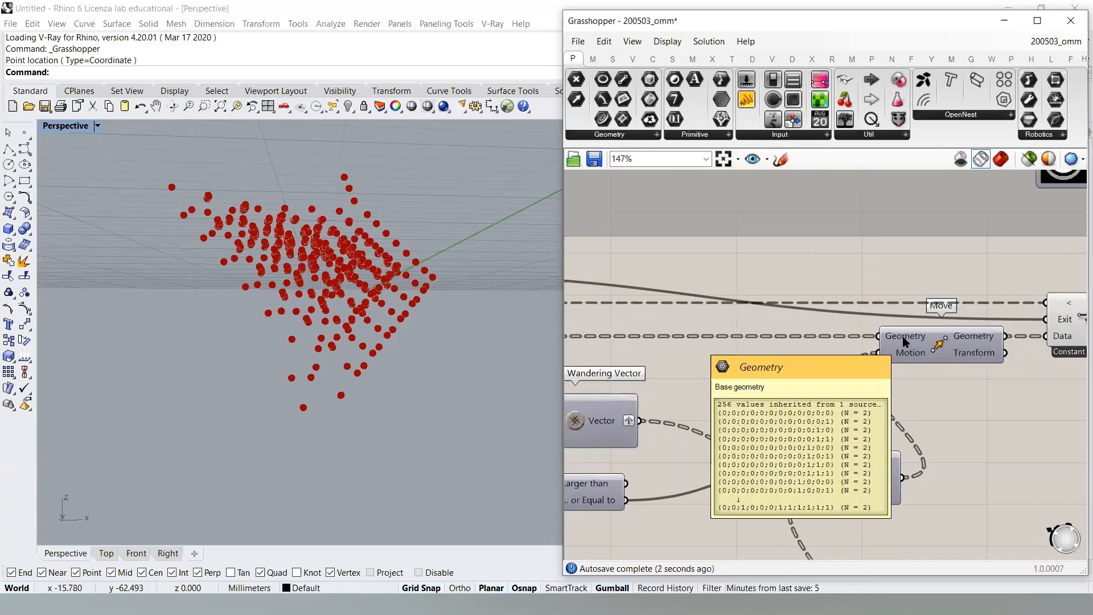
- Restart the point-growth loop with the Boolean Toggle and check the data reaching the Move component's Motion input
{"action": "scroll", "coordinate": [609, 342], "scroll_direction": "down", "scroll_amount": 2}
{"action": "right_click_drag", "start_coordinate": [609, 341], "coordinate": [714, 347]}
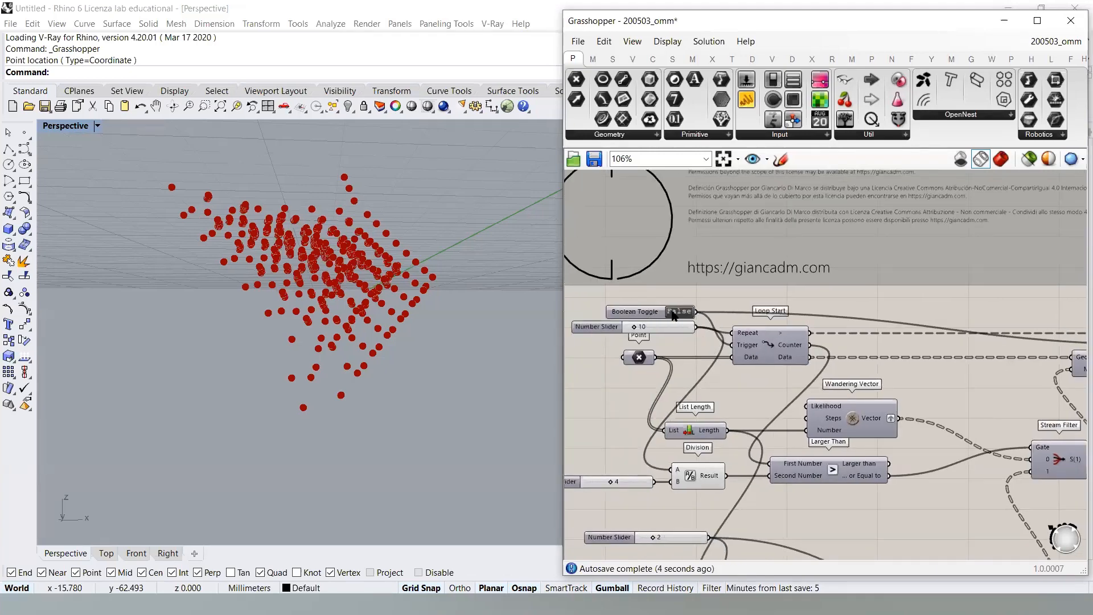
{"action": "double_click", "coordinate": [678, 312]}
{"action": "double_click", "coordinate": [678, 311]}
{"action": "right_click_drag", "start_coordinate": [392, 304], "coordinate": [415, 324]}
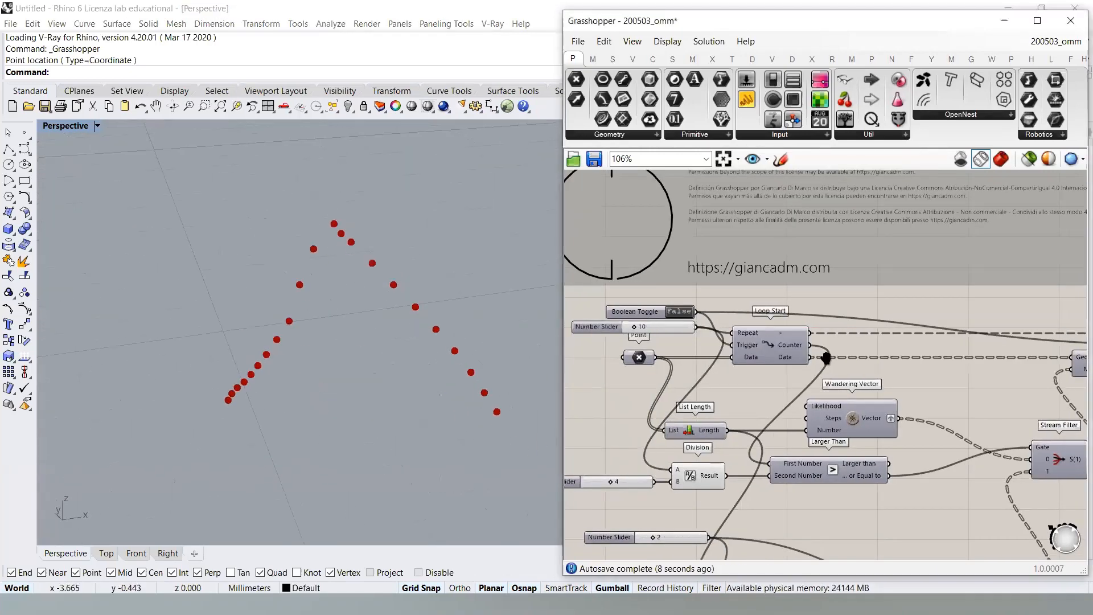
{"action": "right_click_drag", "start_coordinate": [836, 363], "coordinate": [781, 313]}
{"action": "mouse_move", "coordinate": [961, 312]}
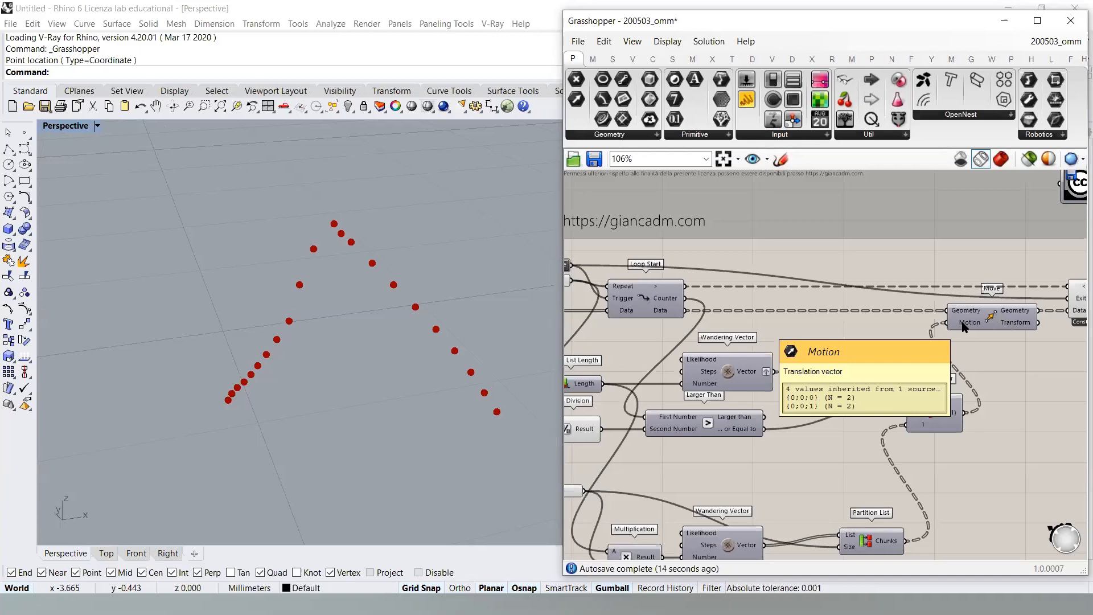
- Set the Loop Start repeat count to 15 and rerun the loop twice to compare the generated point trails
{"action": "right_click_drag", "start_coordinate": [682, 323], "coordinate": [903, 320]}
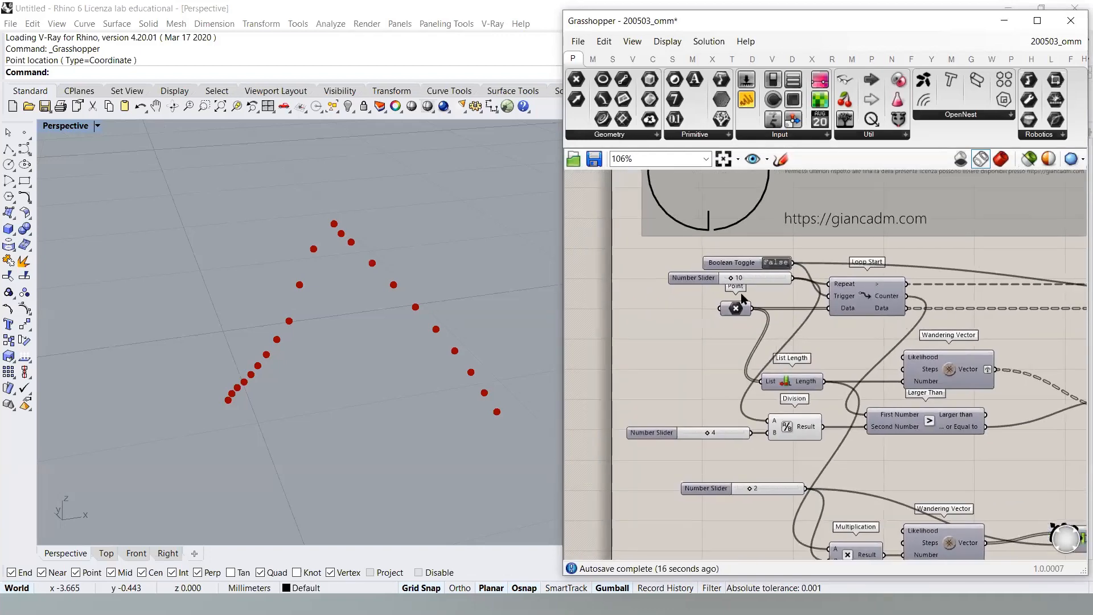
{"action": "scroll", "coordinate": [733, 293], "scroll_direction": "up", "scroll_amount": 3}
{"action": "left_click_drag", "start_coordinate": [732, 270], "coordinate": [736, 270]}
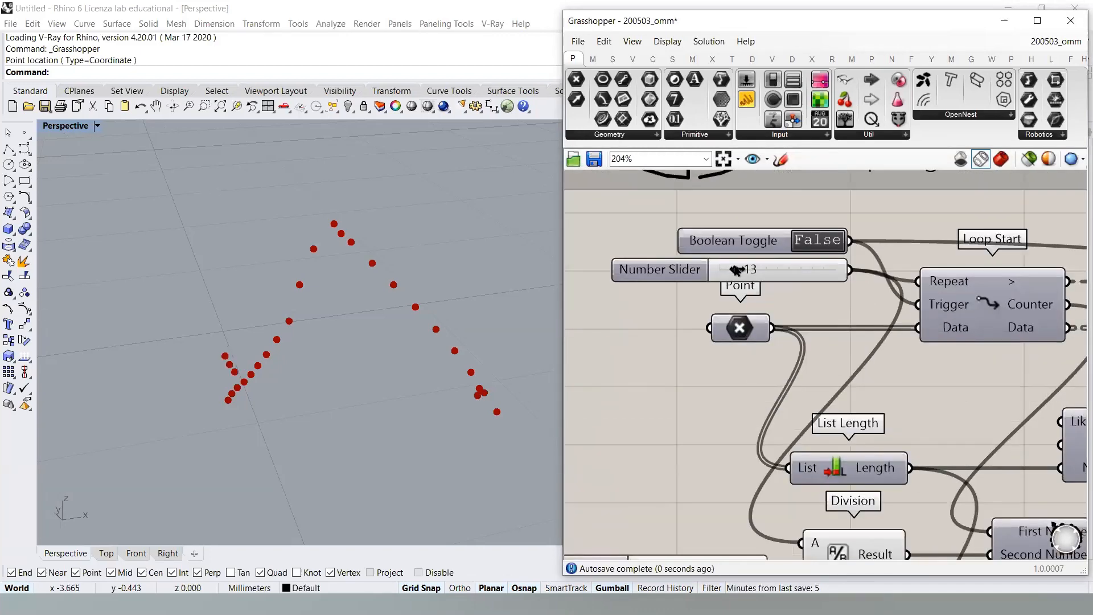
{"action": "left_click", "coordinate": [814, 247]}
{"action": "left_click", "coordinate": [814, 247]}
{"action": "scroll", "coordinate": [373, 293], "scroll_direction": "down", "scroll_amount": 10}
{"action": "mouse_move", "coordinate": [354, 350]}
{"action": "right_mouse_down"}
{"action": "mouse_move", "coordinate": [410, 268]}
{"action": "mouse_move", "coordinate": [370, 313]}
{"action": "mouse_move", "coordinate": [327, 325]}
{"action": "mouse_move", "coordinate": [212, 320]}
{"action": "mouse_move", "coordinate": [251, 281]}
{"action": "mouse_move", "coordinate": [330, 283]}
{"action": "mouse_move", "coordinate": [370, 319]}
{"action": "mouse_move", "coordinate": [413, 311]}
{"action": "mouse_move", "coordinate": [354, 330]}
{"action": "right_mouse_up"}
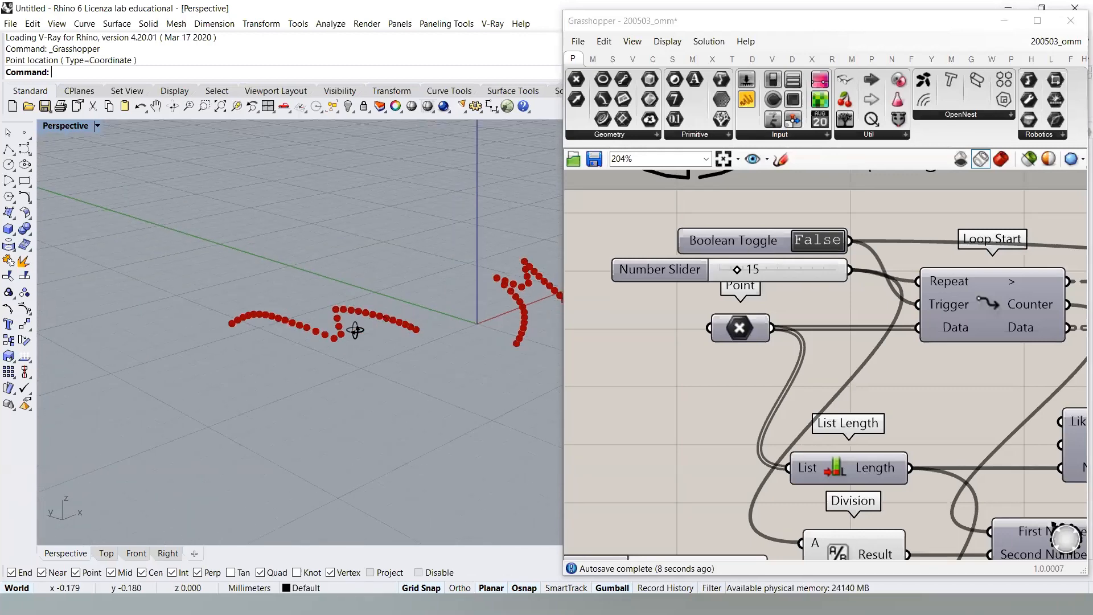
{"action": "left_click", "coordinate": [814, 245]}
{"action": "left_click", "coordinate": [814, 245]}
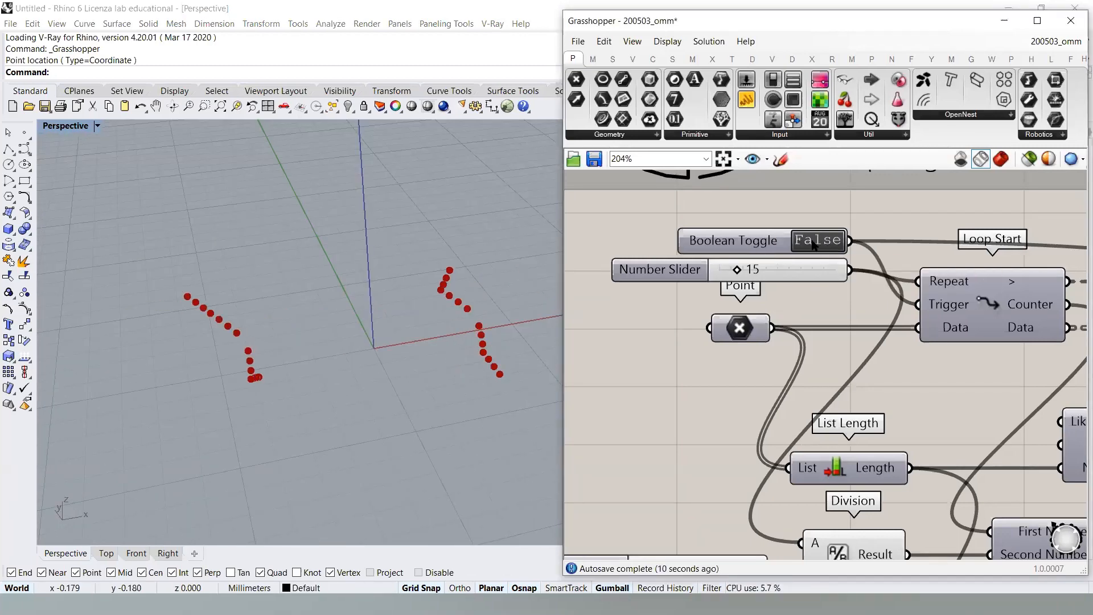
{"action": "mouse_move", "coordinate": [371, 310]}
{"action": "right_mouse_down"}
{"action": "mouse_move", "coordinate": [323, 319]}
{"action": "mouse_move", "coordinate": [364, 308]}
{"action": "right_mouse_up"}
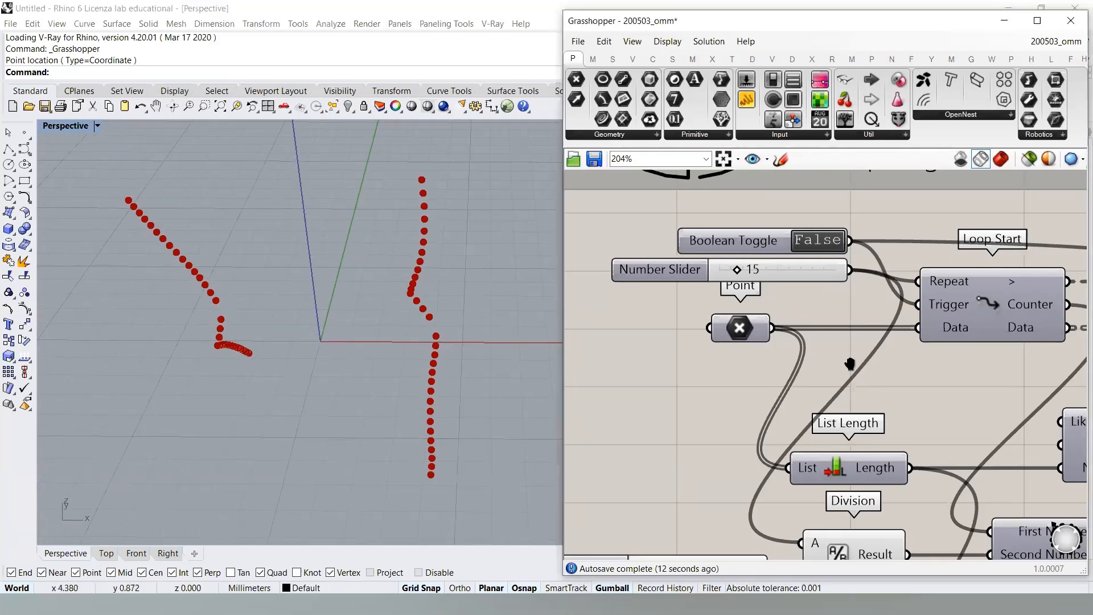
- Shift the upper Wandering Vector component slightly further from the Stream Filter it feeds
{"action": "right_click_drag", "start_coordinate": [913, 386], "coordinate": [750, 321]}
{"action": "scroll", "coordinate": [751, 322], "scroll_direction": "down", "scroll_amount": 5}
{"action": "right_click_drag", "start_coordinate": [954, 381], "coordinate": [825, 357]}
{"action": "scroll", "coordinate": [825, 310], "scroll_direction": "up", "scroll_amount": 2}
{"action": "right_click_drag", "start_coordinate": [830, 308], "coordinate": [856, 297]}
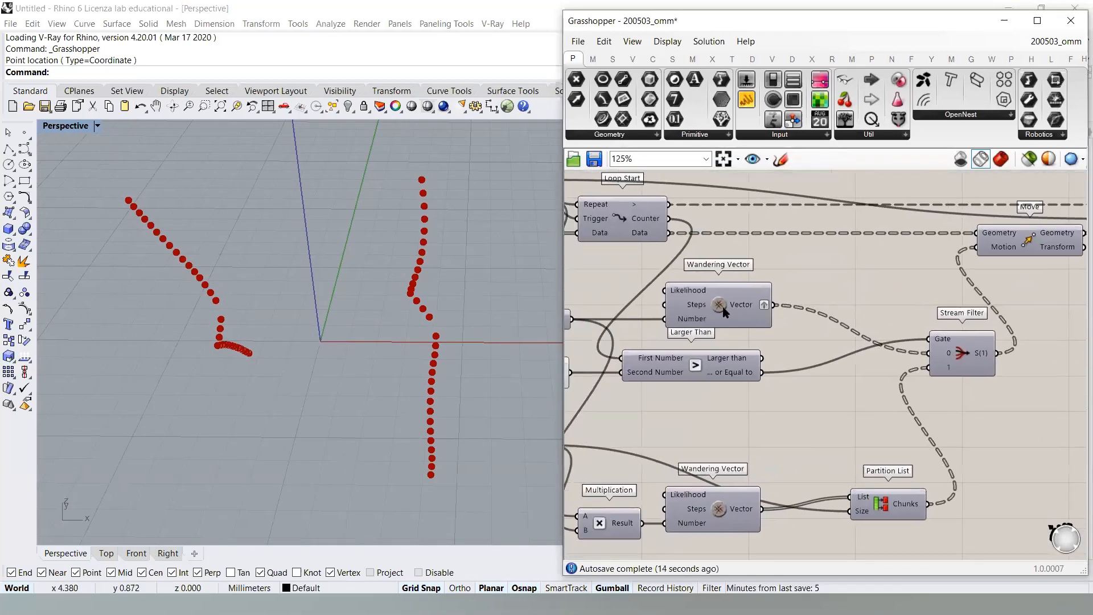
{"action": "left_click_drag", "start_coordinate": [742, 308], "coordinate": [729, 308]}
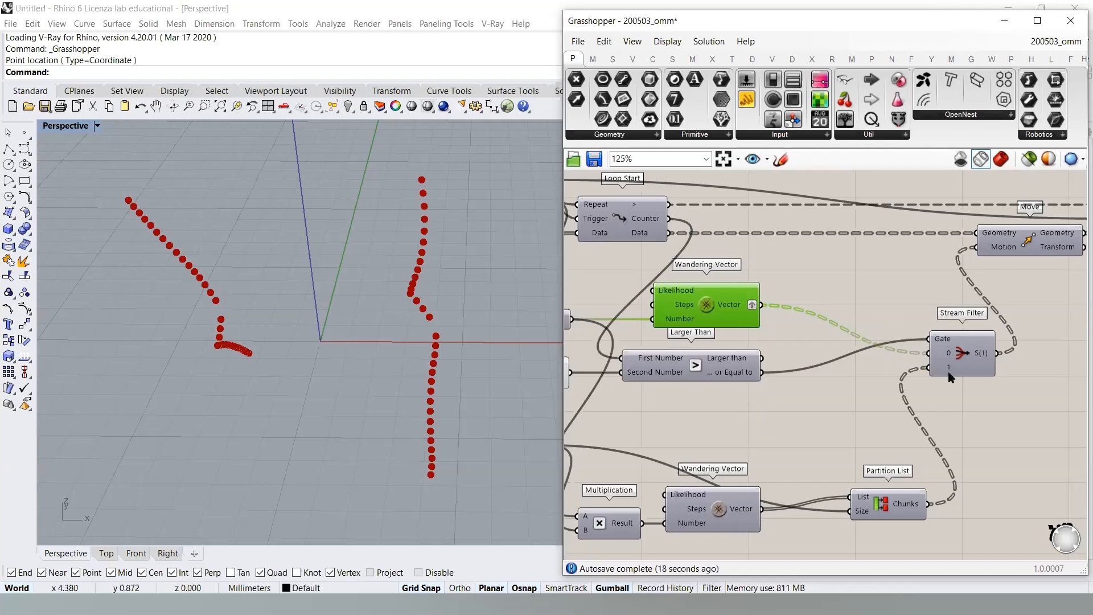
- Examine the data flow through the Move geometry, Loop Start counter, Larger Than and Stream Filter inputs
{"action": "right_click_drag", "start_coordinate": [955, 285], "coordinate": [921, 314]}
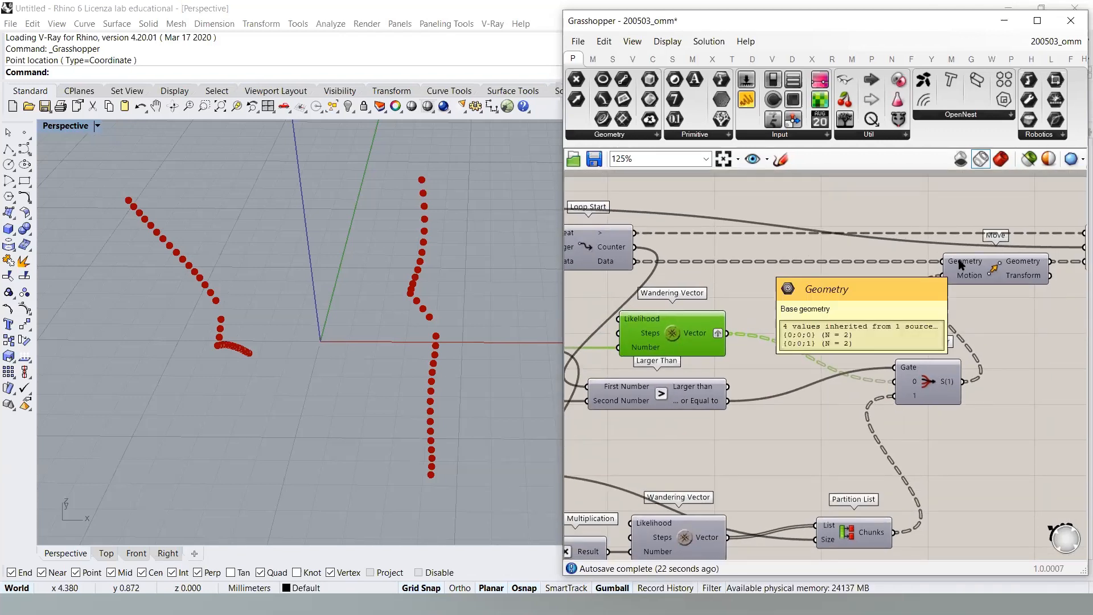
{"action": "left_click", "coordinate": [861, 322]}
{"action": "right_click_drag", "start_coordinate": [785, 323], "coordinate": [918, 328]}
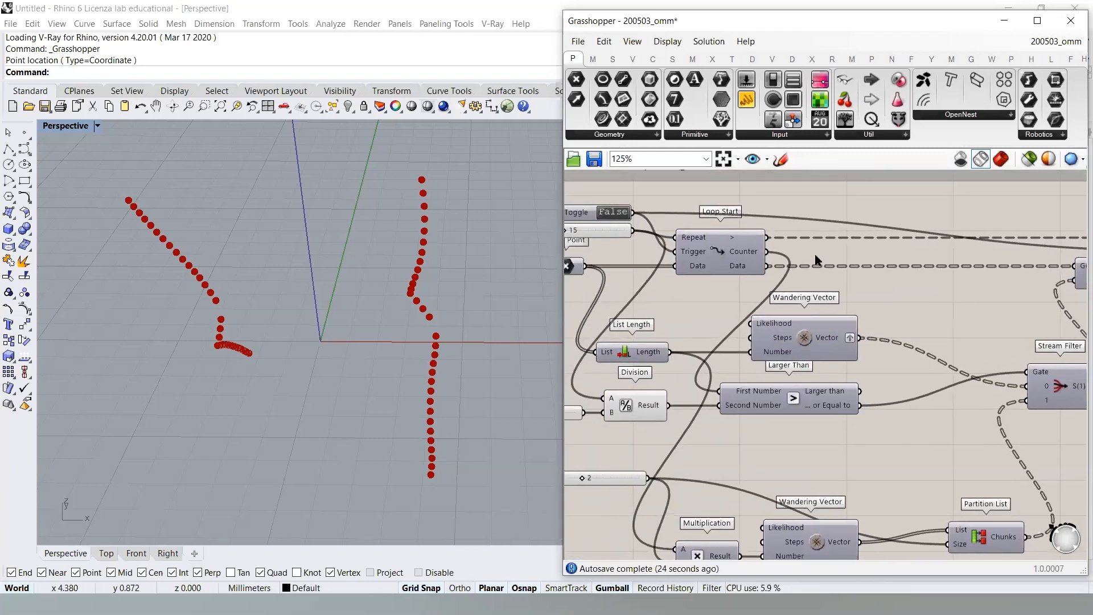
{"action": "mouse_move", "coordinate": [744, 258]}
{"action": "right_click_drag", "start_coordinate": [777, 276], "coordinate": [821, 278]}
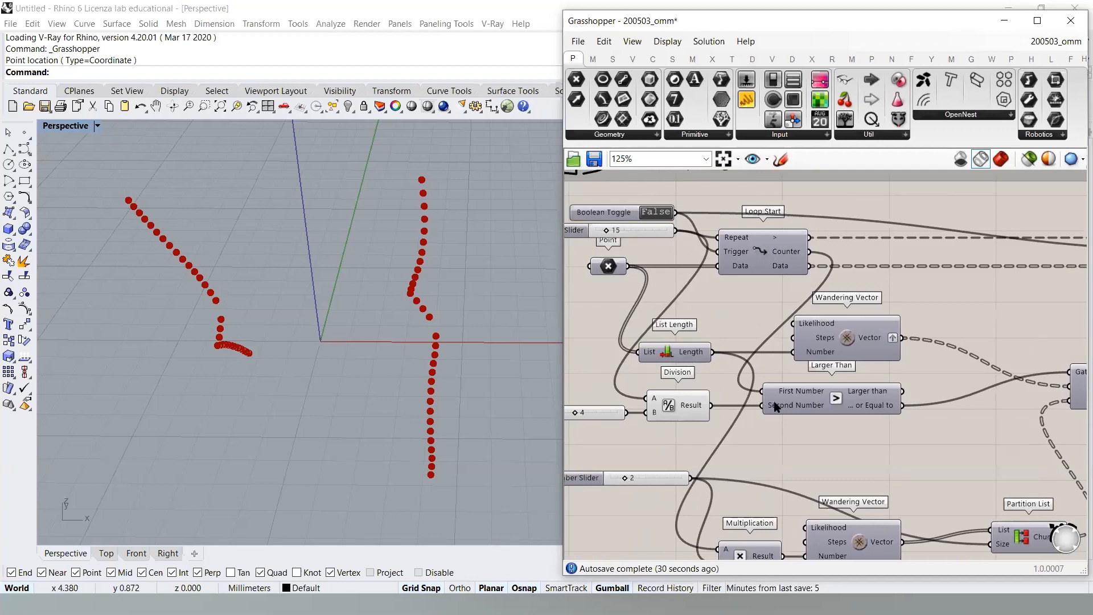
{"action": "mouse_move", "coordinate": [778, 407]}
{"action": "right_click_drag", "start_coordinate": [871, 408], "coordinate": [770, 399]}
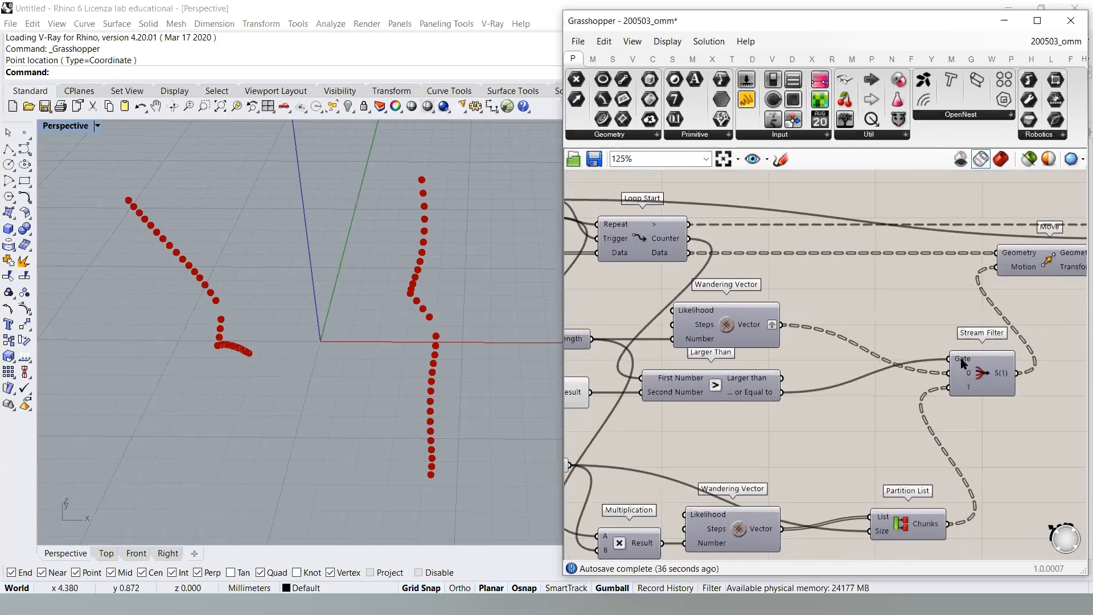
{"action": "mouse_move", "coordinate": [963, 363]}
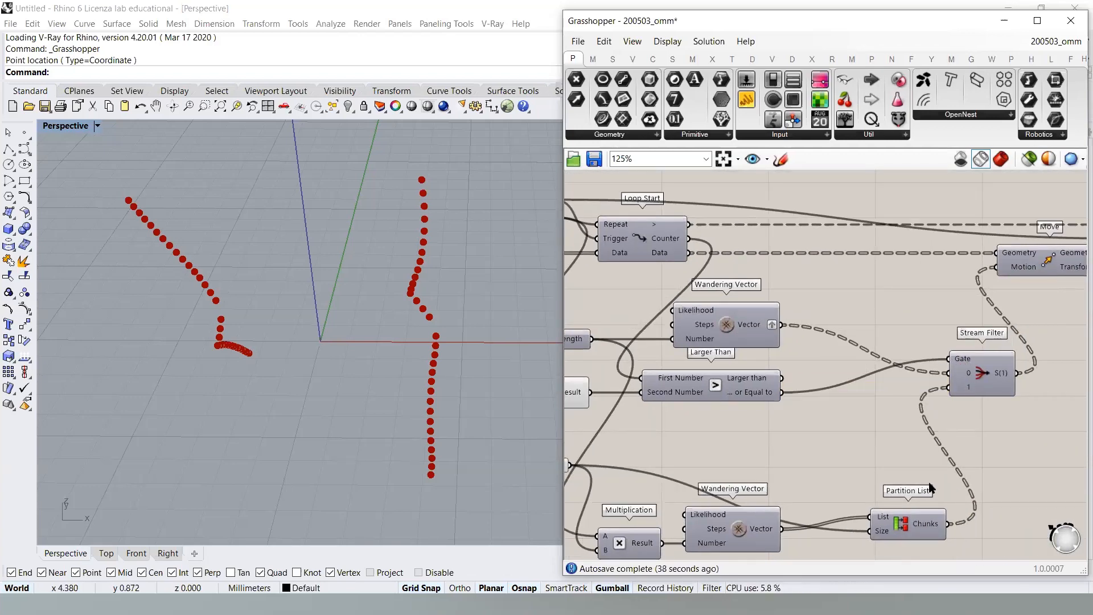
{"action": "right_click_drag", "start_coordinate": [934, 487], "coordinate": [897, 459]}
{"action": "mouse_move", "coordinate": [892, 499]}
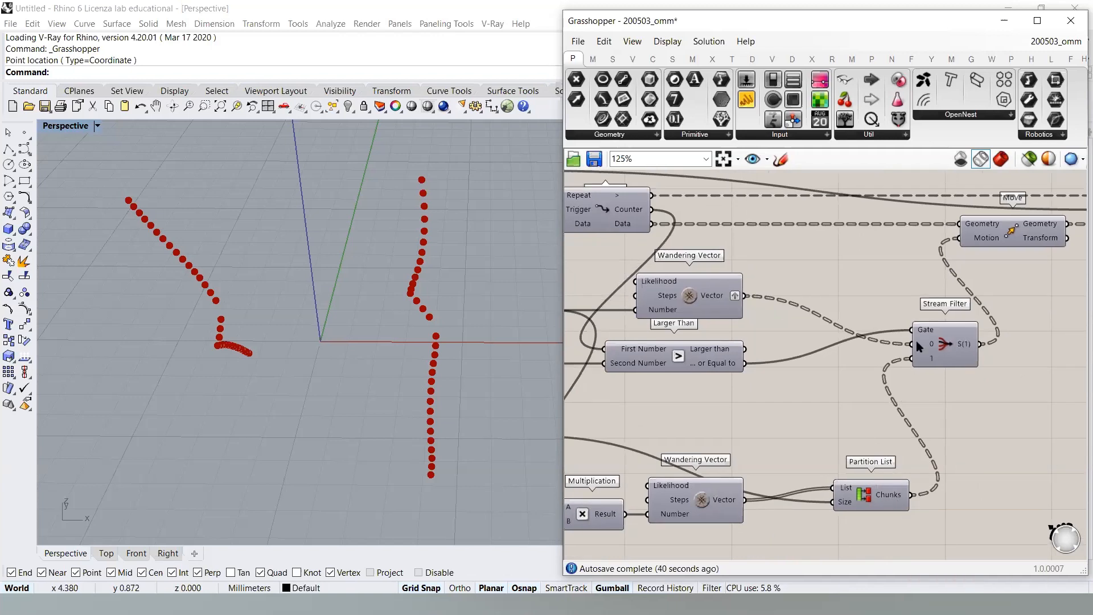
{"action": "mouse_move", "coordinate": [932, 344]}
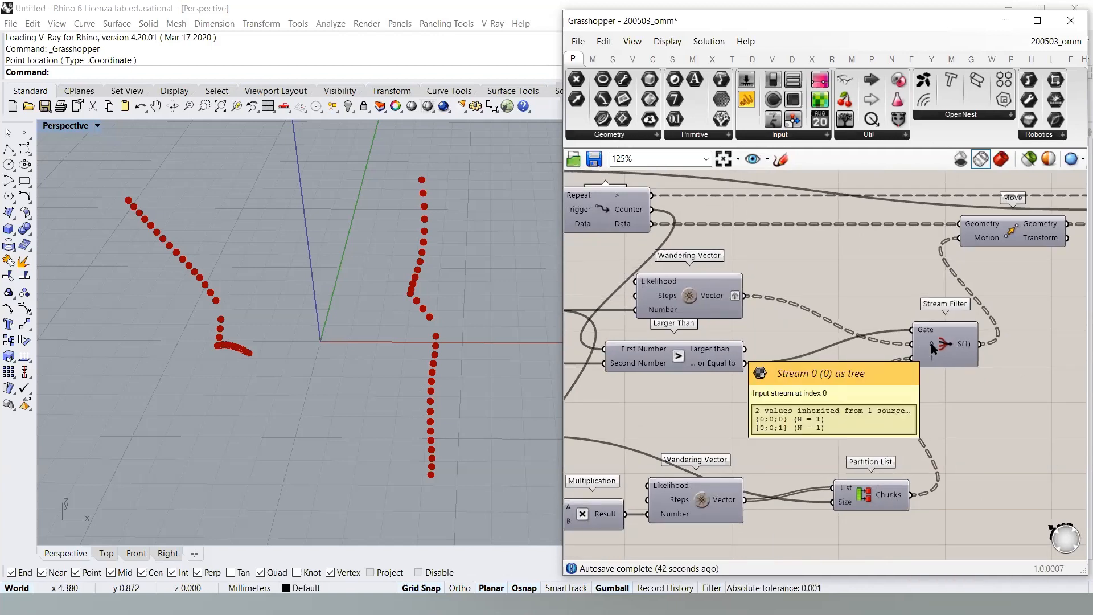
- Remove Graft from the upper Wandering Vector's Vector output and restart the loop
{"action": "right_click_drag", "start_coordinate": [934, 347], "coordinate": [953, 382]}
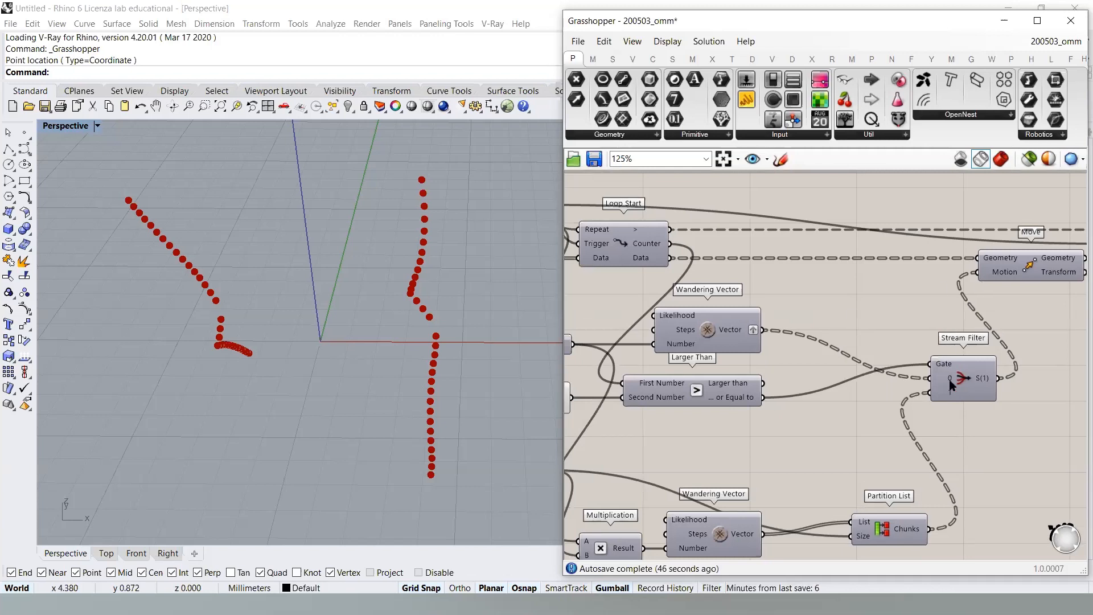
{"action": "right_click", "coordinate": [737, 329]}
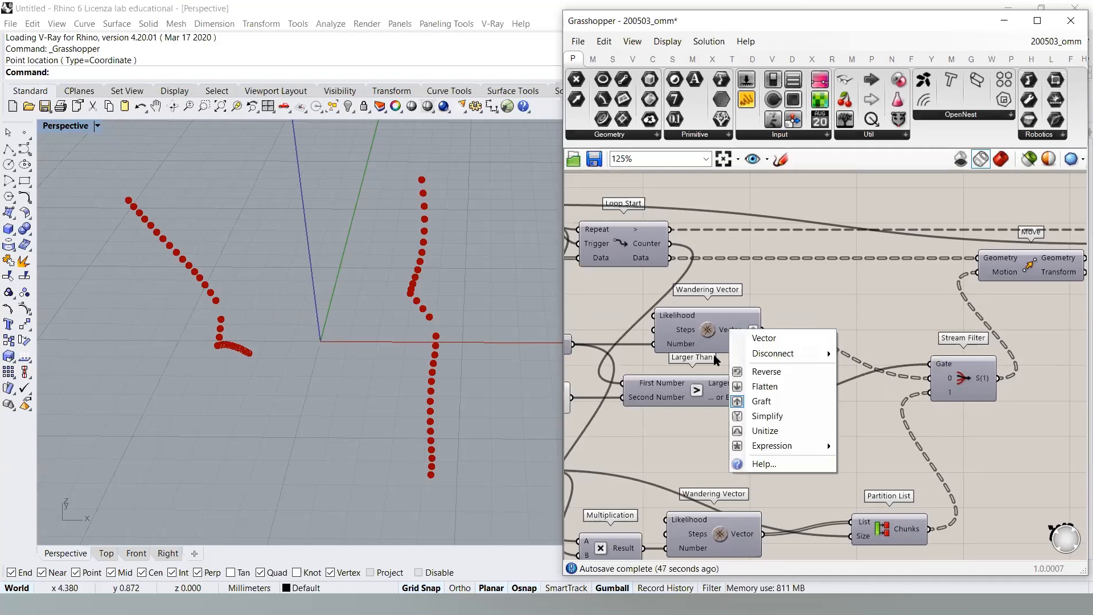
{"action": "left_click", "coordinate": [752, 402]}
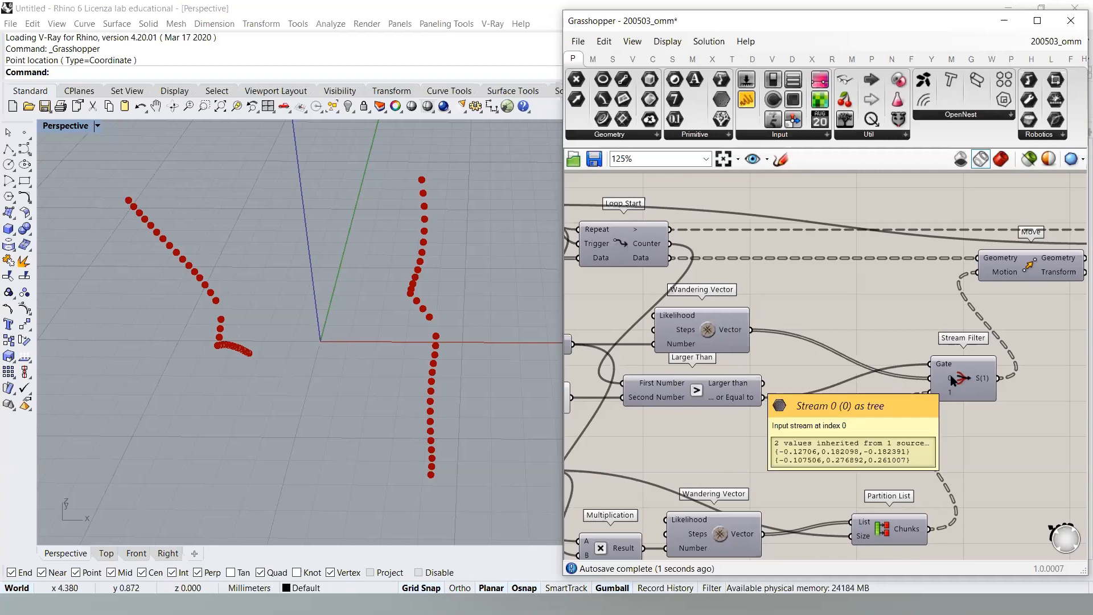
{"action": "right_click_drag", "start_coordinate": [678, 306], "coordinate": [857, 338]}
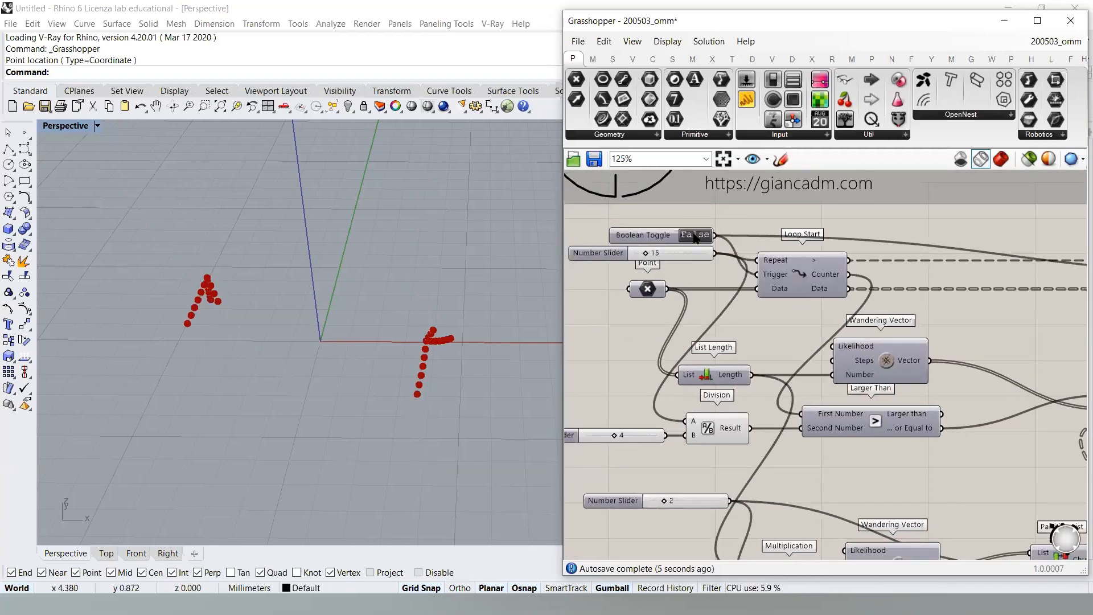
{"action": "right_click_drag", "start_coordinate": [239, 246], "coordinate": [380, 292]}
- Set the loop's repeat count to 37 and the Division component's divisor to 2, and rerun the loop
{"action": "right_click_drag", "start_coordinate": [662, 267], "coordinate": [717, 265]}
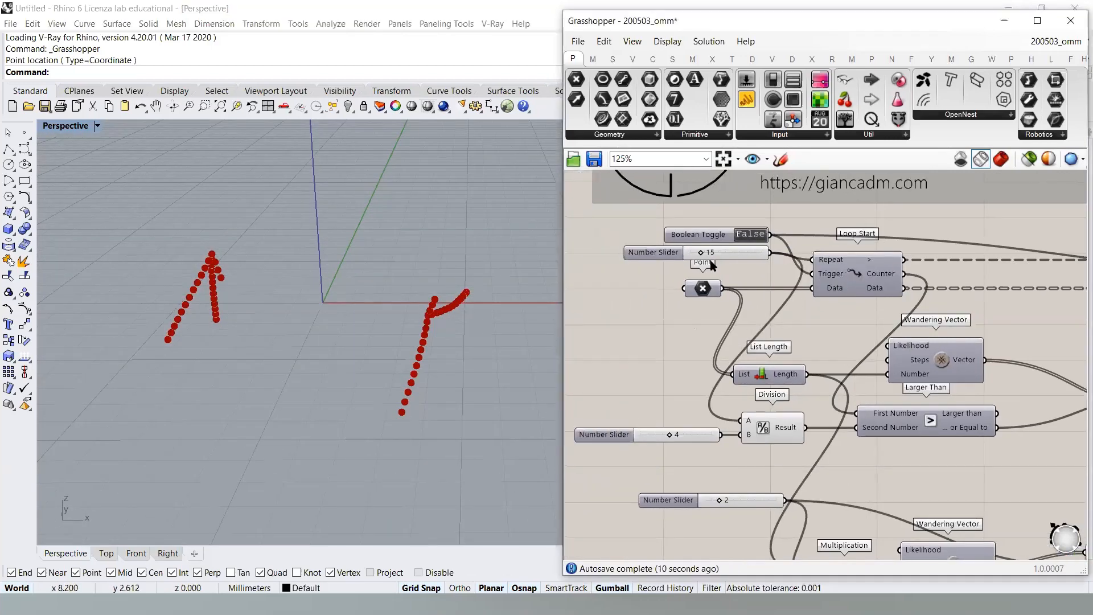
{"action": "left_click_drag", "start_coordinate": [703, 254], "coordinate": [719, 252]}
{"action": "left_click_drag", "start_coordinate": [664, 440], "coordinate": [658, 442]}
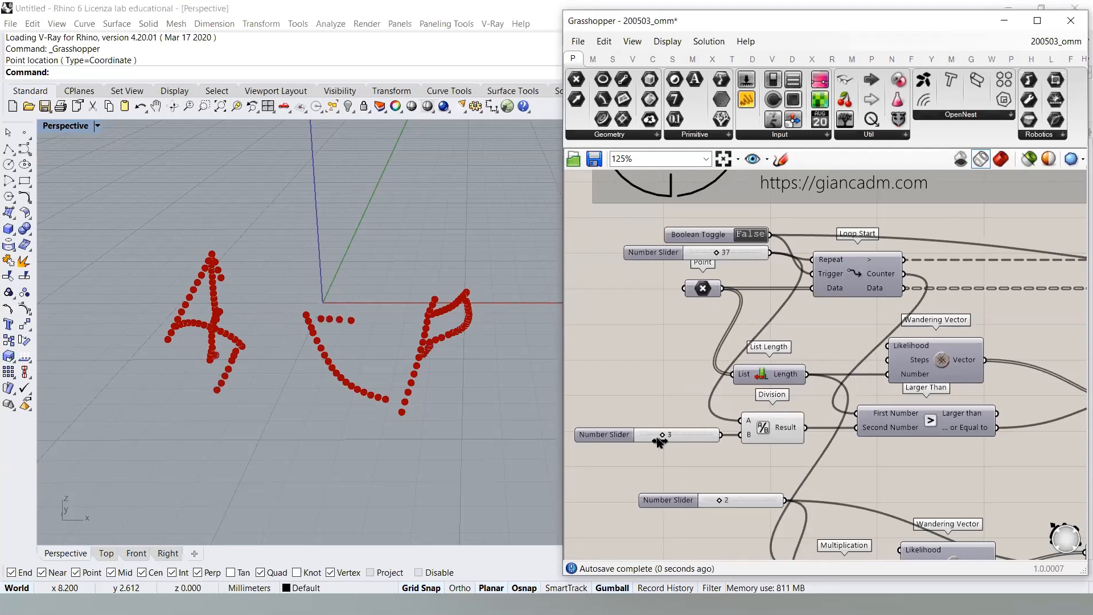
{"action": "left_click", "coordinate": [748, 238]}
{"action": "right_click_drag", "start_coordinate": [354, 309], "coordinate": [311, 319]}
{"action": "left_click", "coordinate": [749, 238]}
- Move the number slider that feeds Multiplication to just below that component and deselect it
{"action": "scroll", "coordinate": [770, 443], "scroll_direction": "up", "scroll_amount": 3}
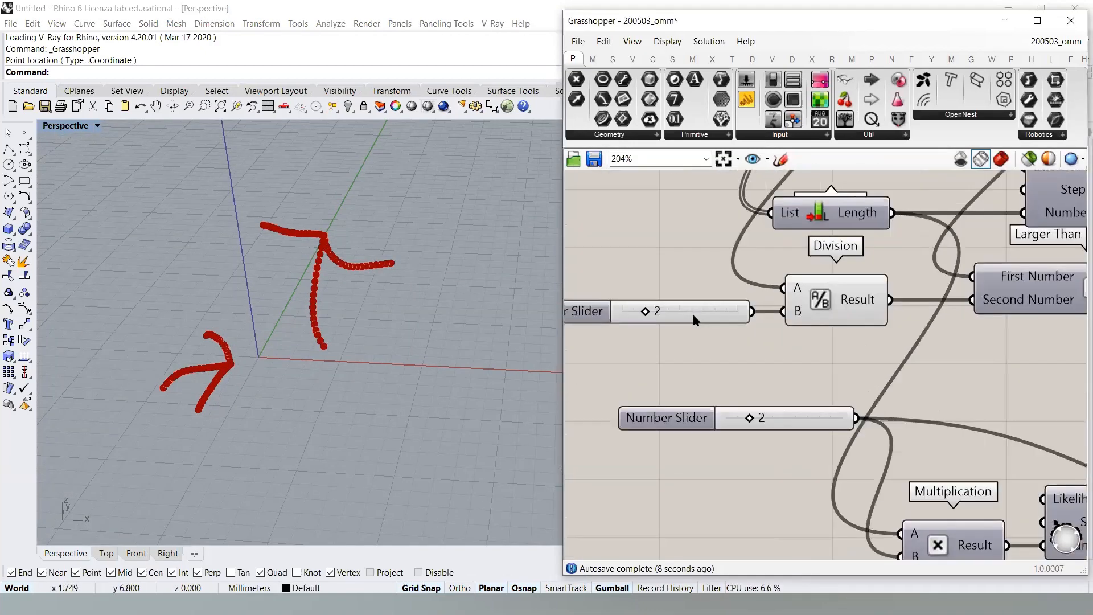
{"action": "right_click_drag", "start_coordinate": [790, 405], "coordinate": [740, 347]}
{"action": "scroll", "coordinate": [741, 348], "scroll_direction": "down", "scroll_amount": 3}
{"action": "left_click_drag", "start_coordinate": [741, 349], "coordinate": [756, 476]}
{"action": "scroll", "coordinate": [751, 490], "scroll_direction": "up", "scroll_amount": 2}
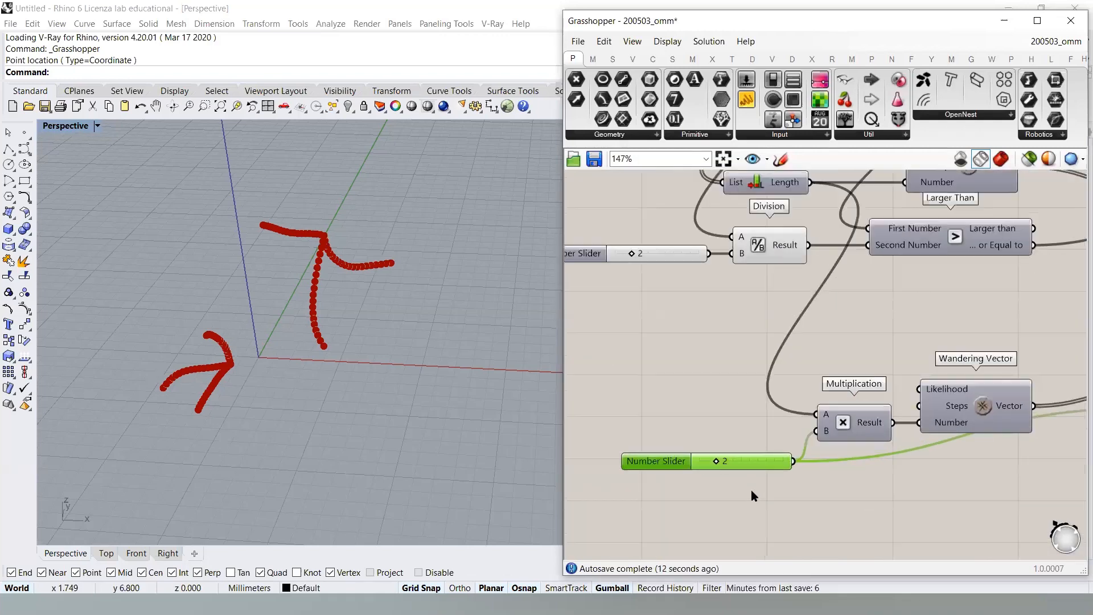
{"action": "left_click", "coordinate": [748, 490]}
- Set the branch-count slider feeding the Multiplication component's B input to 3
{"action": "scroll", "coordinate": [737, 297], "scroll_direction": "down", "scroll_amount": 2}
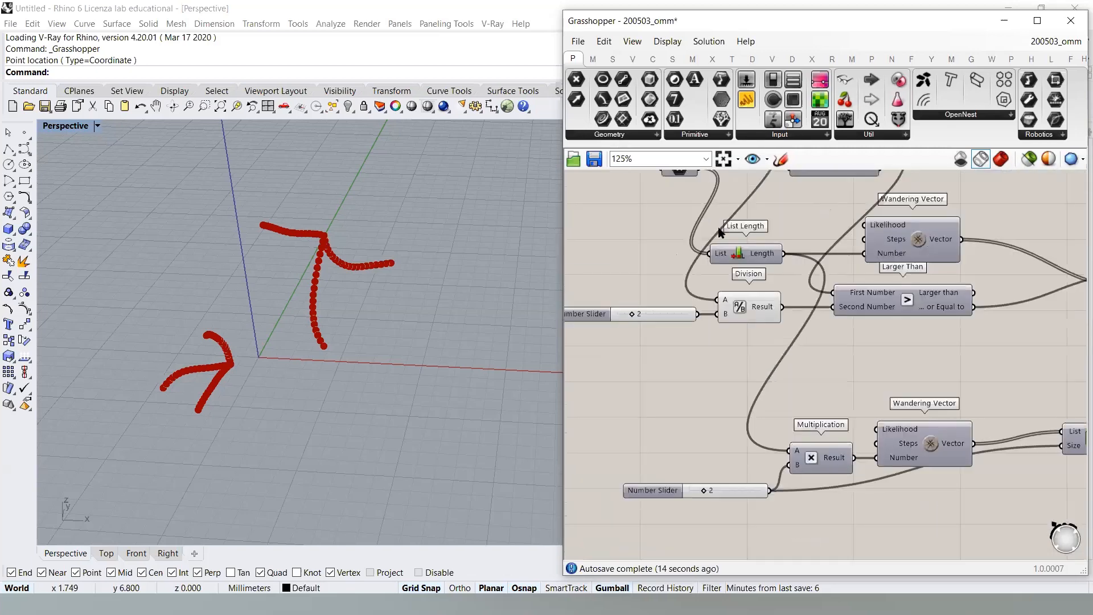
{"action": "right_click_drag", "start_coordinate": [736, 268], "coordinate": [772, 242]}
{"action": "scroll", "coordinate": [738, 418], "scroll_direction": "up", "scroll_amount": 6}
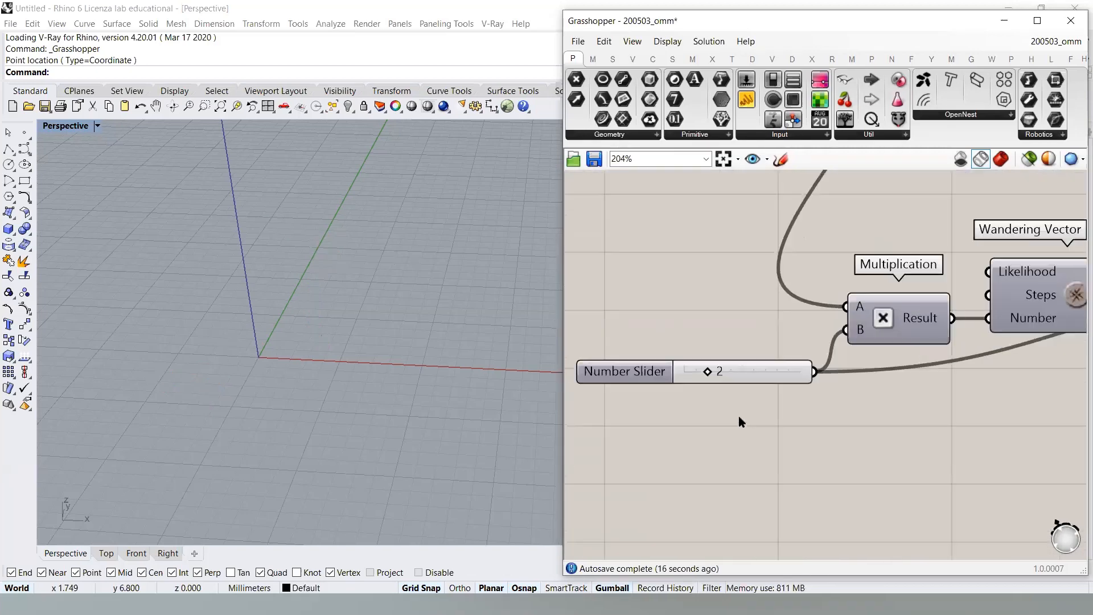
{"action": "left_click_drag", "start_coordinate": [689, 344], "coordinate": [705, 344]}
- Restart the loop from the Boolean Toggle several times and inspect the three-way branching from different angles
{"action": "right_click_drag", "start_coordinate": [709, 413], "coordinate": [715, 478]}
{"action": "scroll", "coordinate": [715, 467], "scroll_direction": "down", "scroll_amount": 5}
{"action": "right_click_drag", "start_coordinate": [721, 353], "coordinate": [716, 501]}
{"action": "right_click_drag", "start_coordinate": [715, 275], "coordinate": [715, 401]}
{"action": "scroll", "coordinate": [714, 319], "scroll_direction": "up", "scroll_amount": 3}
{"action": "left_click", "coordinate": [739, 247]}
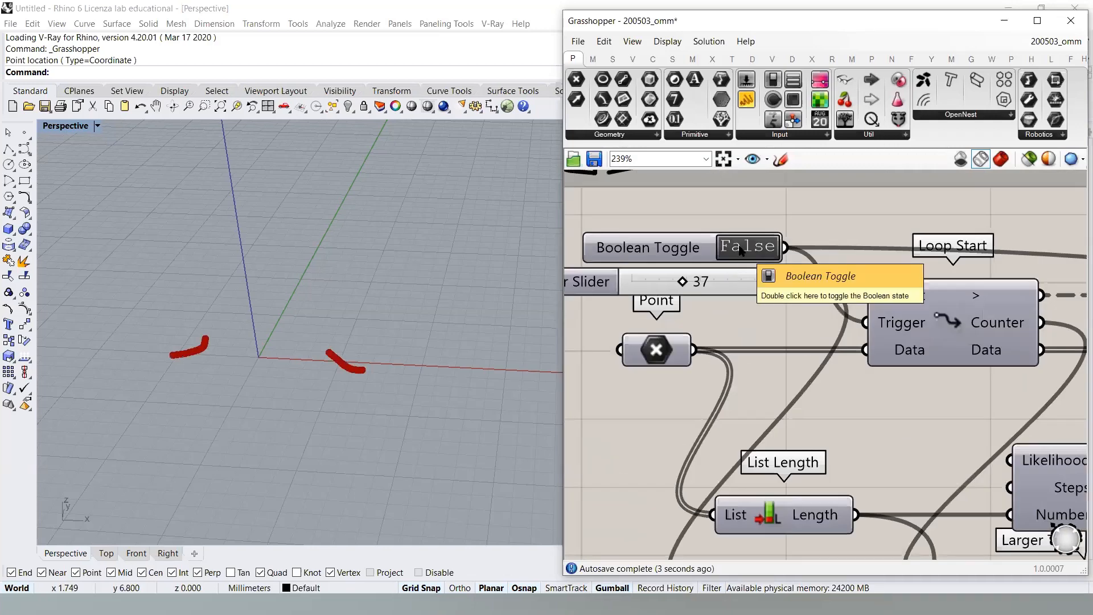
{"action": "mouse_move", "coordinate": [364, 333]}
{"action": "right_mouse_down"}
{"action": "mouse_move", "coordinate": [357, 272]}
{"action": "mouse_move", "coordinate": [330, 237]}
{"action": "mouse_move", "coordinate": [334, 281]}
{"action": "mouse_move", "coordinate": [383, 356]}
{"action": "mouse_move", "coordinate": [446, 337]}
{"action": "right_mouse_up"}
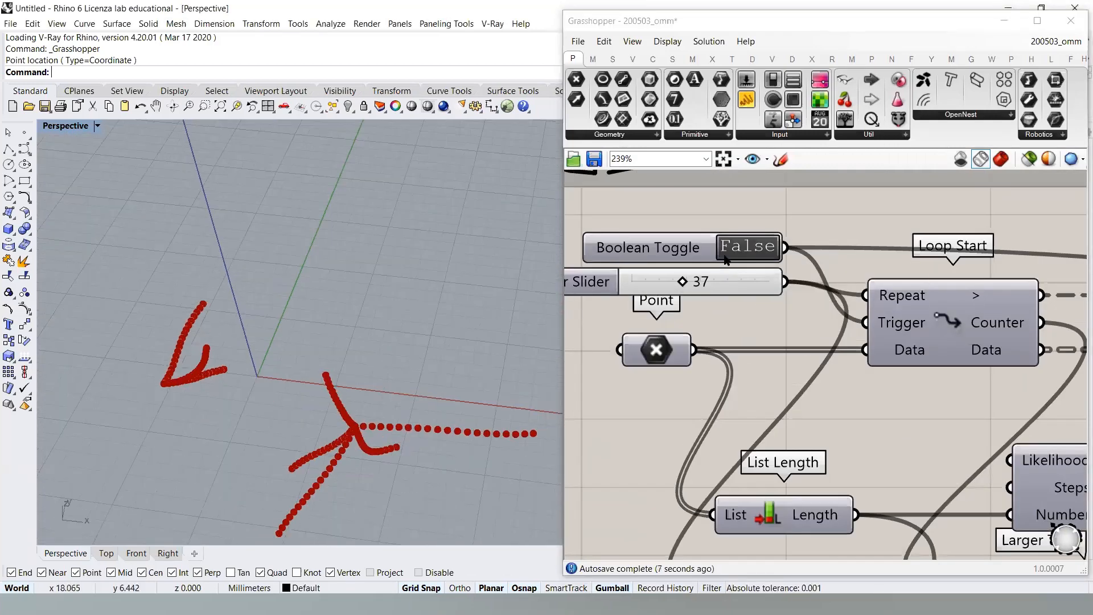
{"action": "left_click", "coordinate": [744, 252]}
{"action": "left_click", "coordinate": [744, 252]}
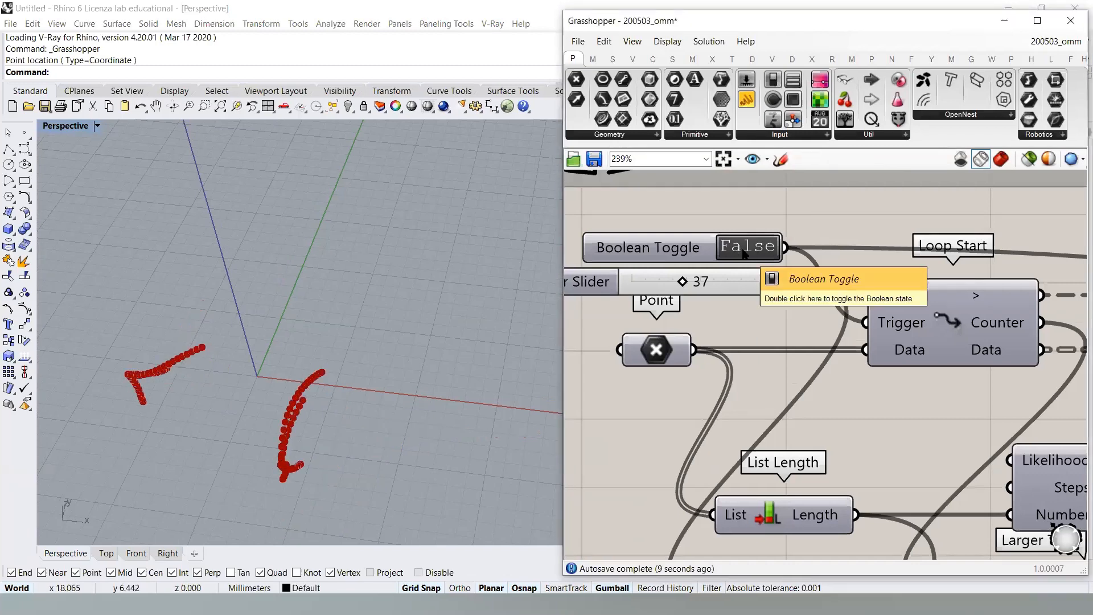
{"action": "right_click_drag", "start_coordinate": [337, 366], "coordinate": [353, 332]}
- Assign multiple starting points to the Point parameter by picking three locations around the origin in the Perspective viewport
{"action": "scroll", "coordinate": [349, 344], "scroll_direction": "down", "scroll_amount": 6}
{"action": "right_click_drag", "start_coordinate": [751, 385], "coordinate": [842, 345]}
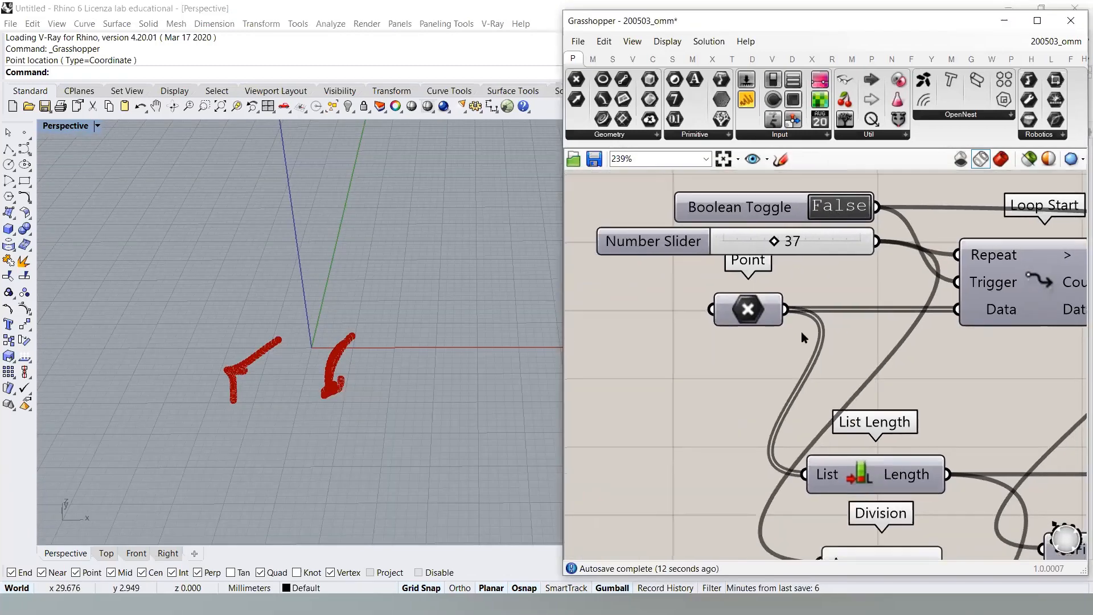
{"action": "right_click", "coordinate": [753, 311]}
{"action": "left_click", "coordinate": [783, 503]}
{"action": "left_click", "coordinate": [210, 310]}
{"action": "left_click", "coordinate": [301, 382]}
{"action": "key", "text": "Return"}
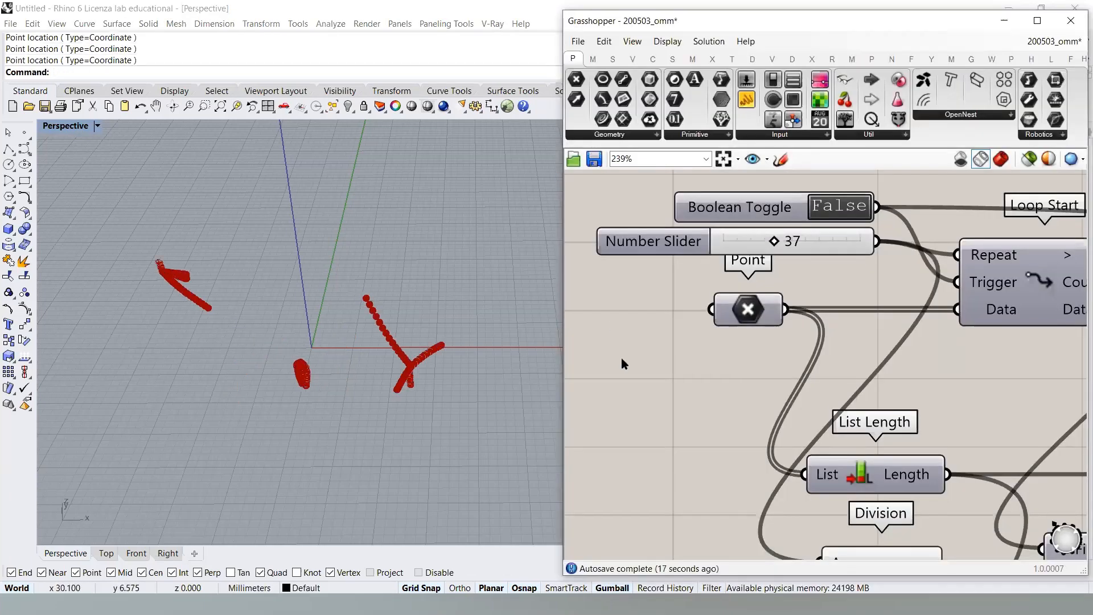
{"action": "right_click_drag", "start_coordinate": [385, 344], "coordinate": [538, 327]}
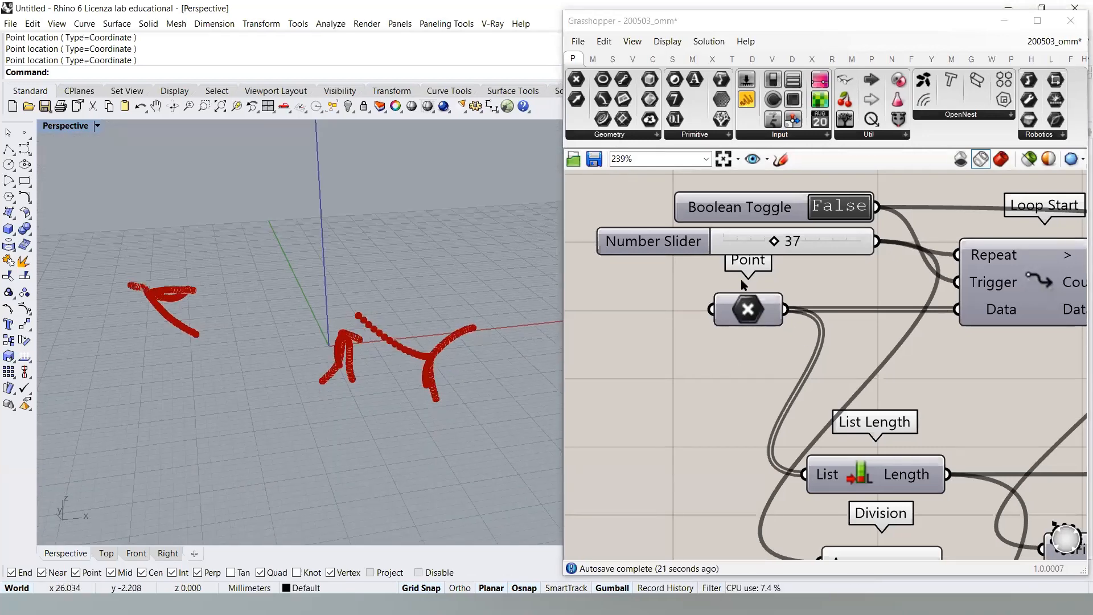
- Move the Partition List component closer to the lower Wandering Vector that feeds it
{"action": "scroll", "coordinate": [785, 326], "scroll_direction": "down", "scroll_amount": 4}
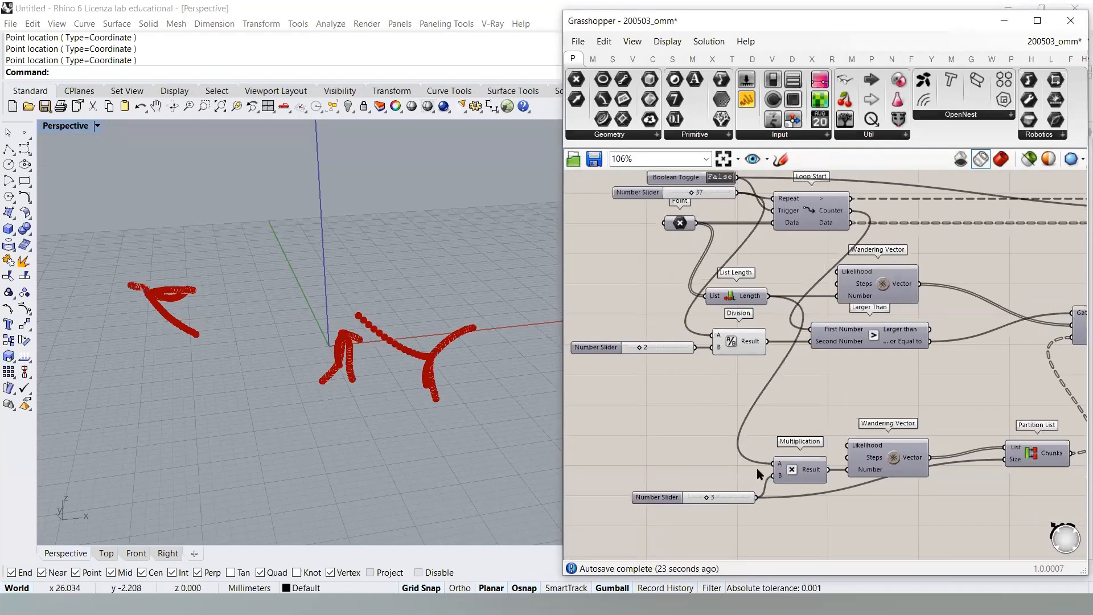
{"action": "right_click_drag", "start_coordinate": [863, 487], "coordinate": [819, 486]}
{"action": "left_click_drag", "start_coordinate": [984, 453], "coordinate": [936, 463]}
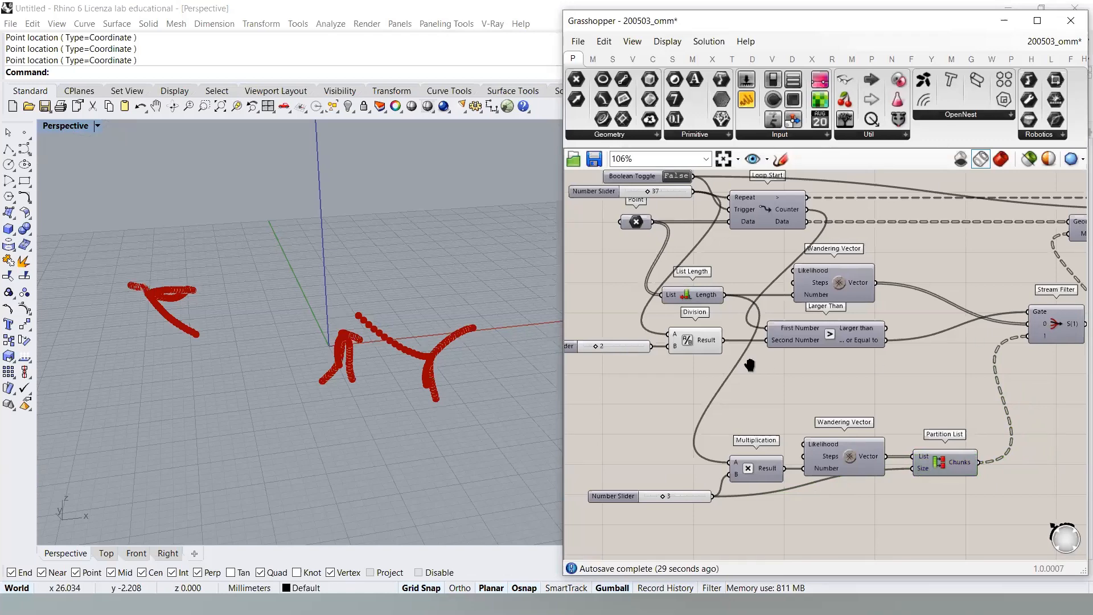
- Replace the slider of 3 with a List Length of the Point parameter, feeding Multiplication's B and Partition List's Size
{"action": "right_click_drag", "start_coordinate": [733, 366], "coordinate": [816, 383]}
{"action": "double_click", "coordinate": [705, 434]}
{"action": "type", "text": "list"}
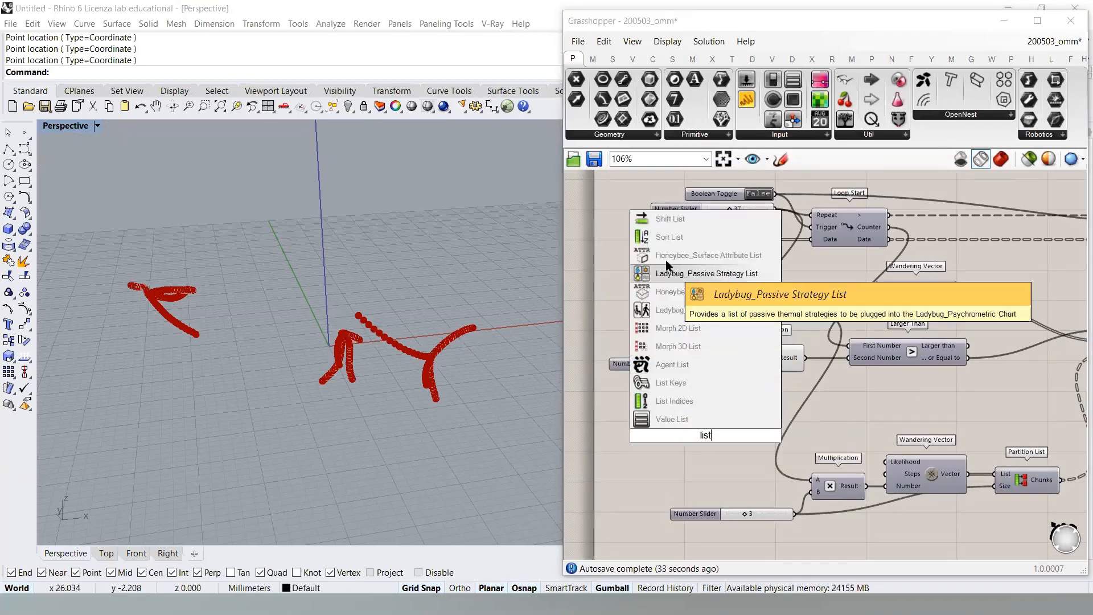
{"action": "type", "text": " le"}
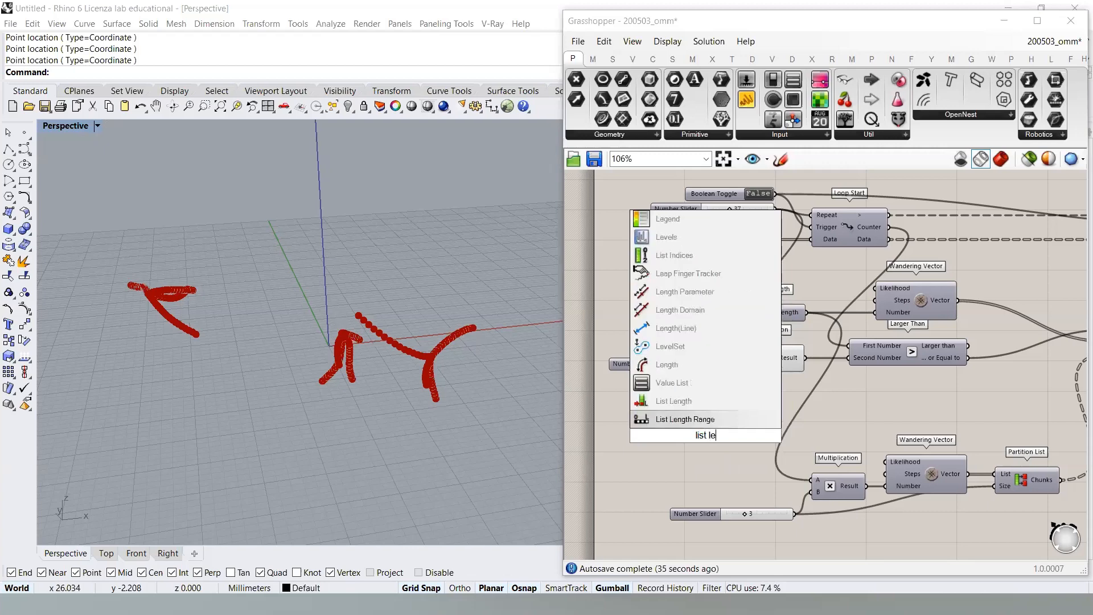
{"action": "left_click", "coordinate": [671, 399]}
{"action": "left_click_drag", "start_coordinate": [734, 239], "coordinate": [786, 528]}
{"action": "left_click", "coordinate": [780, 514]}
{"action": "key", "text": "Delete"}
{"action": "left_click", "coordinate": [680, 274]}
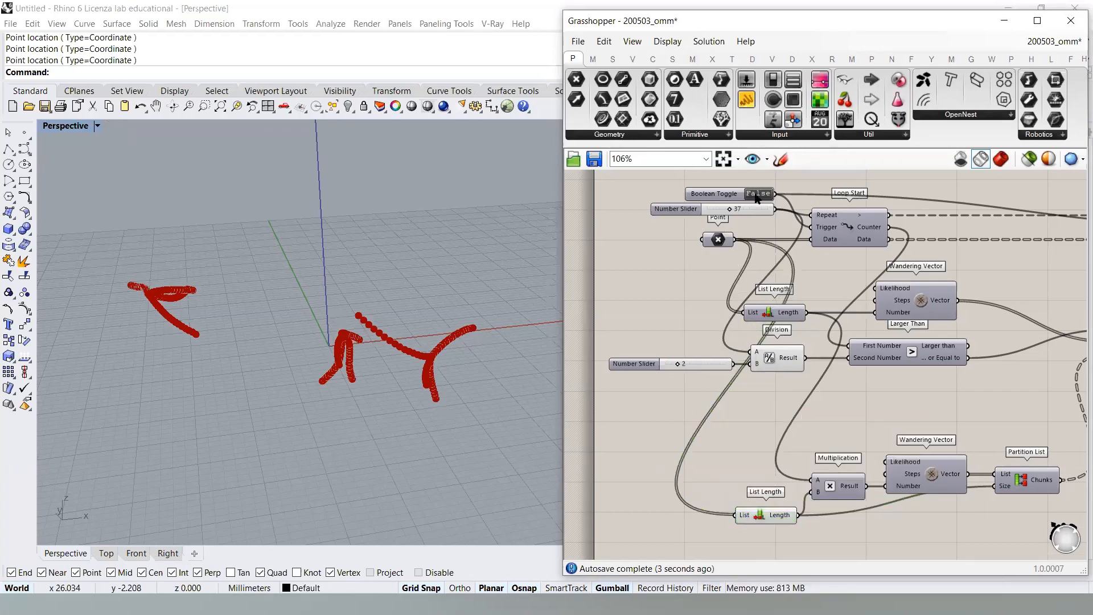
- Restart the loop with the Boolean Toggle and inspect the branching from the three starting points
{"action": "left_click", "coordinate": [755, 194]}
{"action": "left_click", "coordinate": [755, 193]}
{"action": "right_click_drag", "start_coordinate": [391, 322], "coordinate": [327, 426]}
{"action": "right_click_drag", "start_coordinate": [762, 431], "coordinate": [771, 380]}
{"action": "scroll", "coordinate": [703, 311], "scroll_direction": "up", "scroll_amount": 4}
{"action": "scroll", "coordinate": [706, 313], "scroll_direction": "down", "scroll_amount": 3}
{"action": "scroll", "coordinate": [714, 316], "scroll_direction": "down", "scroll_amount": 1}
{"action": "right_click_drag", "start_coordinate": [778, 287], "coordinate": [783, 340]}
- Clear the picked starting points from the Point parameter, and save the definition with the loop's Boolean Toggle at True
{"action": "left_click", "coordinate": [723, 253]}
{"action": "left_click_drag", "start_coordinate": [723, 256], "coordinate": [722, 257]}
{"action": "right_click", "coordinate": [731, 253]}
{"action": "left_click", "coordinate": [651, 320]}
{"action": "right_click_drag", "start_coordinate": [450, 304], "coordinate": [305, 393]}
{"action": "right_click_drag", "start_coordinate": [665, 293], "coordinate": [663, 296]}
{"action": "left_click", "coordinate": [771, 204]}
{"action": "right_click_drag", "start_coordinate": [470, 317], "coordinate": [378, 346]}
{"action": "left_click", "coordinate": [677, 283]}
{"action": "key", "text": "ctrl+s"}
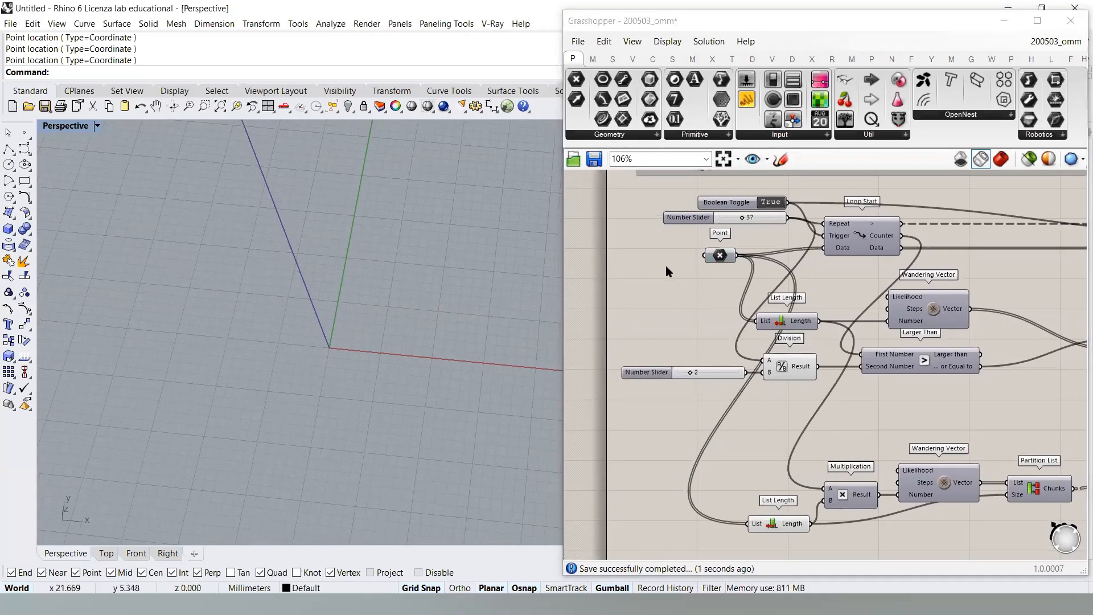
- Add a Populate 2D component and set its Region to a small rectangle drawn near the origin
{"action": "double_click", "coordinate": [650, 280]}
{"action": "type", "text": "pop"}
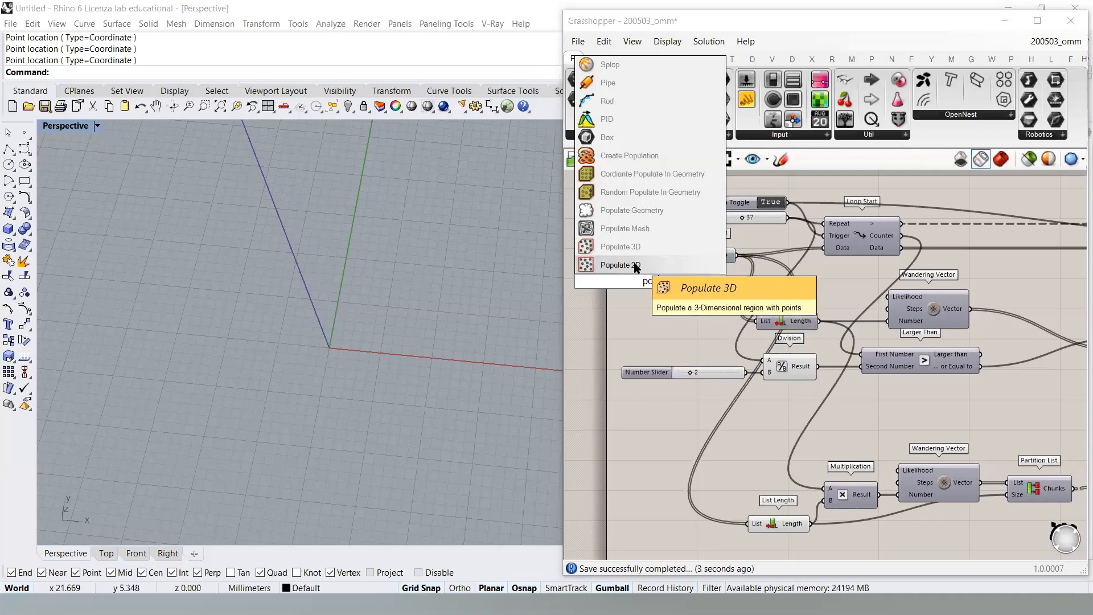
{"action": "left_click", "coordinate": [640, 265]}
{"action": "right_click", "coordinate": [624, 268]}
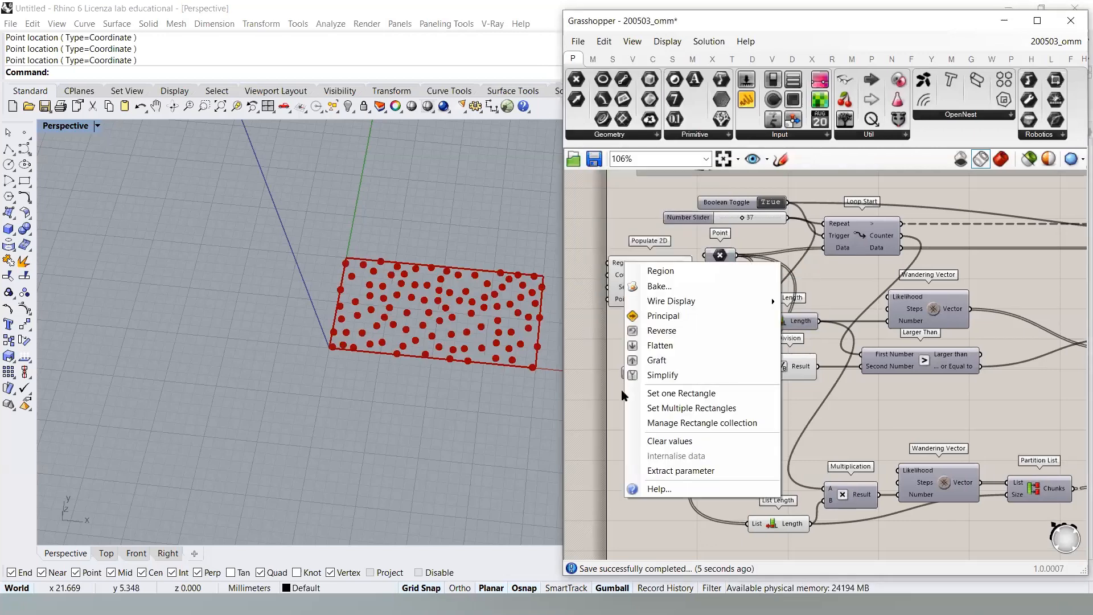
{"action": "left_click", "coordinate": [672, 393]}
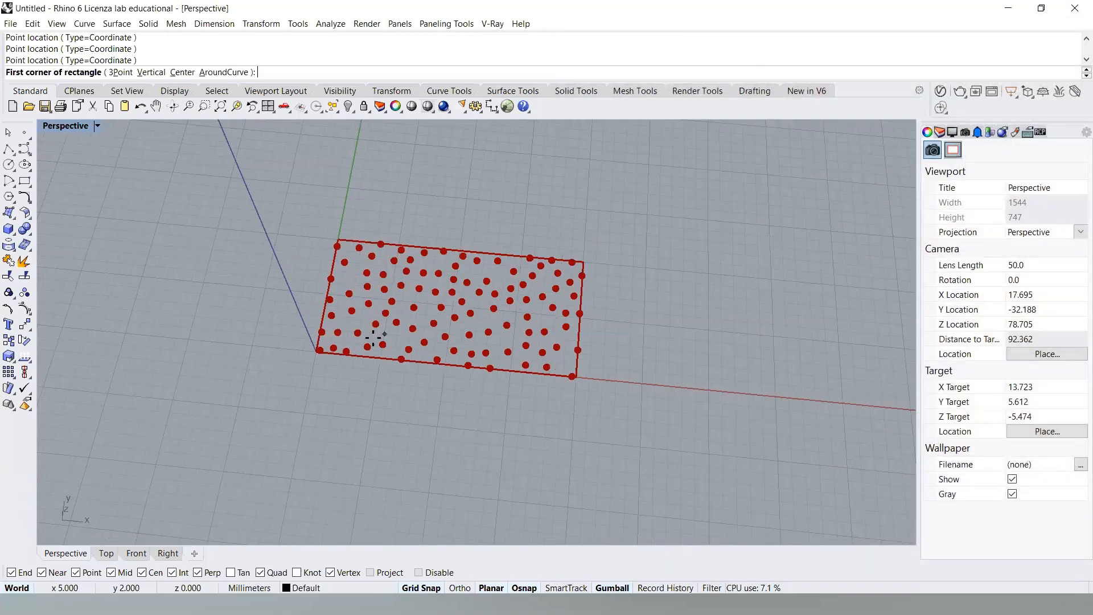
{"action": "scroll", "coordinate": [377, 333], "scroll_direction": "up", "scroll_amount": 4}
{"action": "left_click", "coordinate": [263, 361]}
{"action": "left_click", "coordinate": [283, 343]}
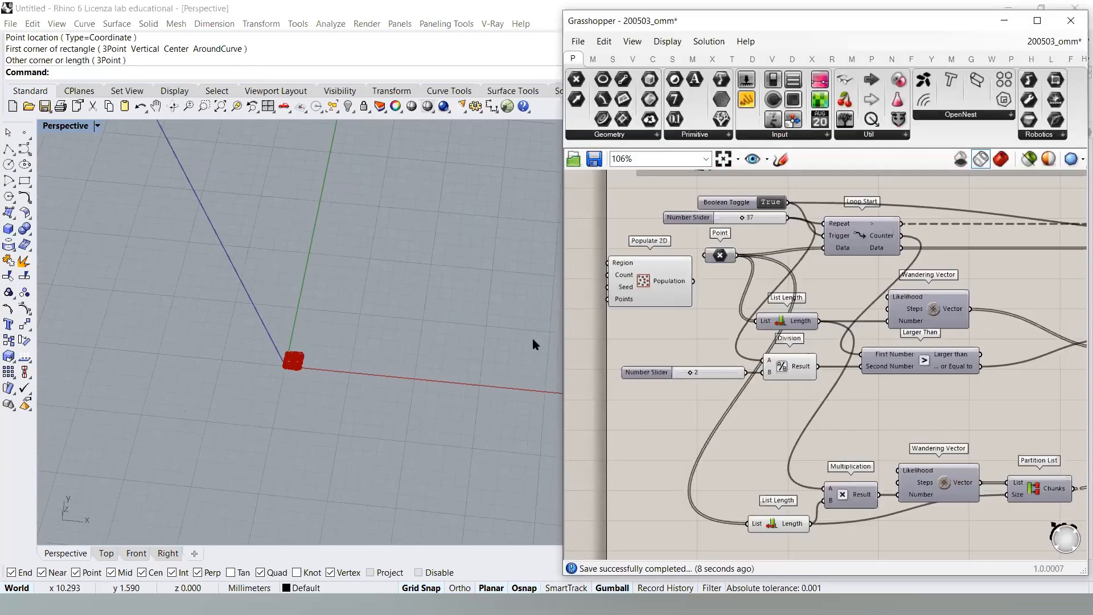
- Feed Populate 2D's Count with a number slider set to 11 and connect its Population output to the Point parameter
{"action": "right_click_drag", "start_coordinate": [532, 338], "coordinate": [729, 342]}
{"action": "double_click", "coordinate": [685, 317]}
{"action": "type", "text": "11"}
{"action": "key", "text": "Return"}
{"action": "mouse_move", "coordinate": [712, 315]}
{"action": "left_mouse_down"}
{"action": "mouse_move", "coordinate": [683, 316]}
{"action": "mouse_move", "coordinate": [721, 317]}
{"action": "left_mouse_up"}
{"action": "left_click", "coordinate": [787, 350]}
{"action": "right_click_drag", "start_coordinate": [787, 347], "coordinate": [729, 346]}
{"action": "left_click_drag", "start_coordinate": [716, 326], "coordinate": [776, 296]}
{"action": "left_click", "coordinate": [750, 371]}
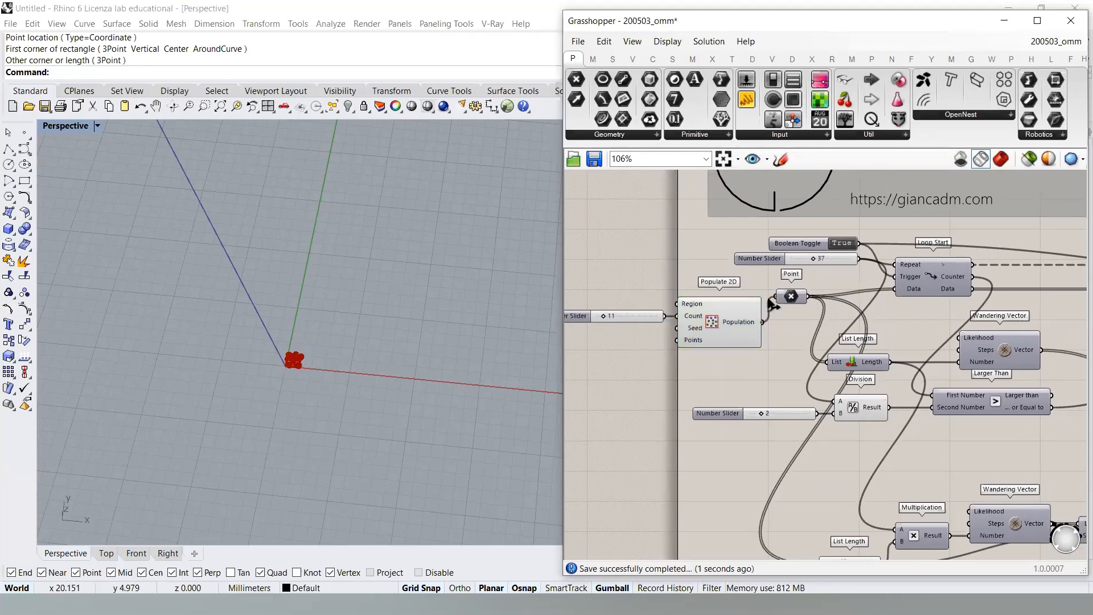
- Run and restart the loop with the populated starting points, and inspect the growing branches from several angles
{"action": "left_click", "coordinate": [717, 323]}
{"action": "scroll", "coordinate": [776, 298], "scroll_direction": "up", "scroll_amount": 3}
{"action": "left_click", "coordinate": [769, 249]}
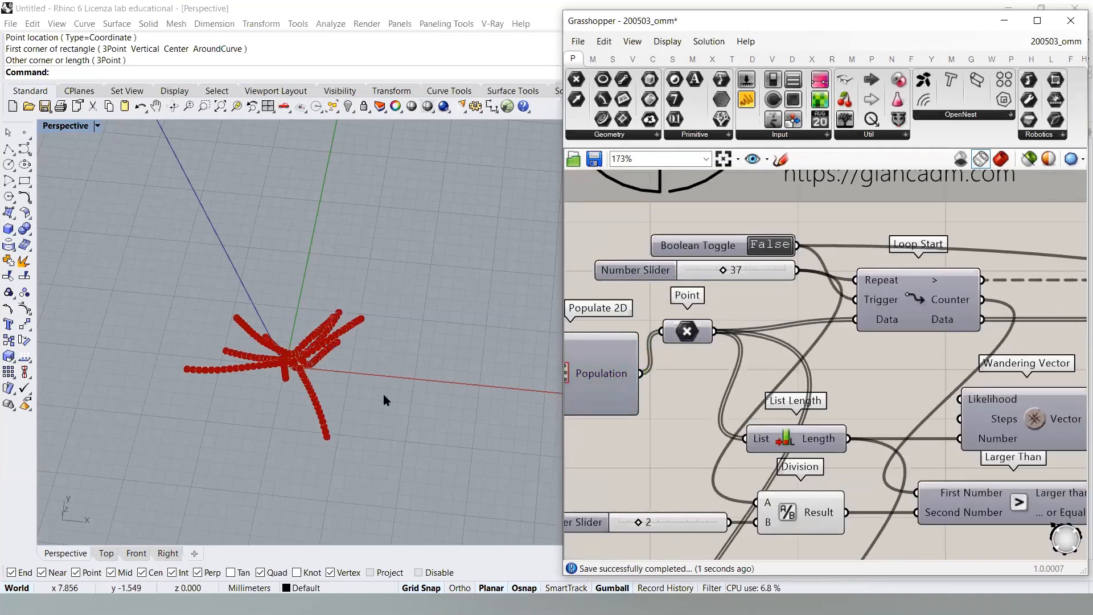
{"action": "right_click_drag", "start_coordinate": [398, 395], "coordinate": [279, 460]}
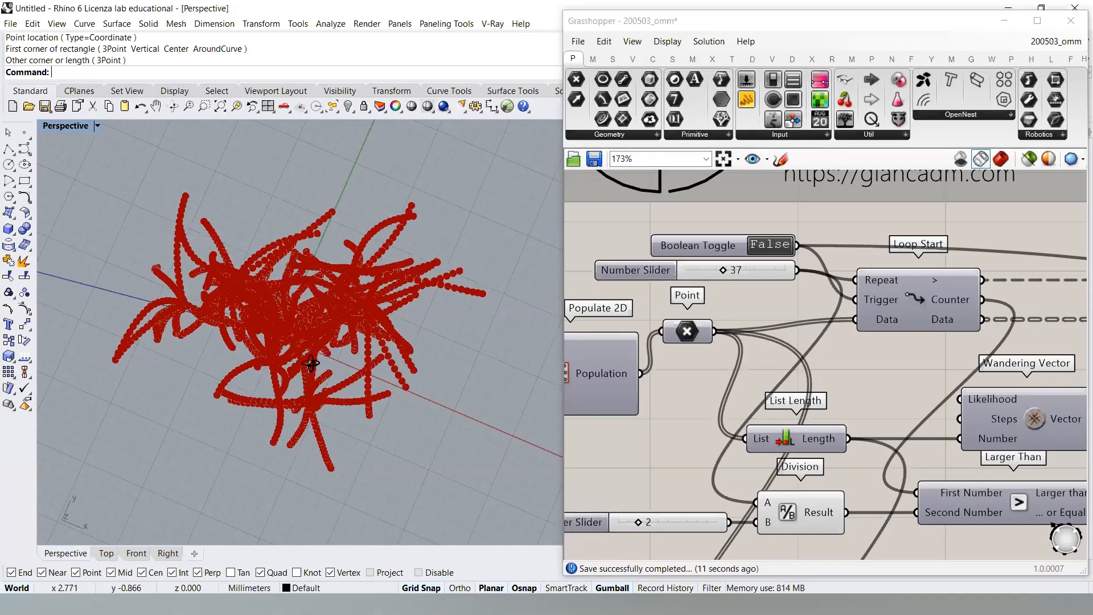
{"action": "right_click_drag", "start_coordinate": [470, 256], "coordinate": [388, 302]}
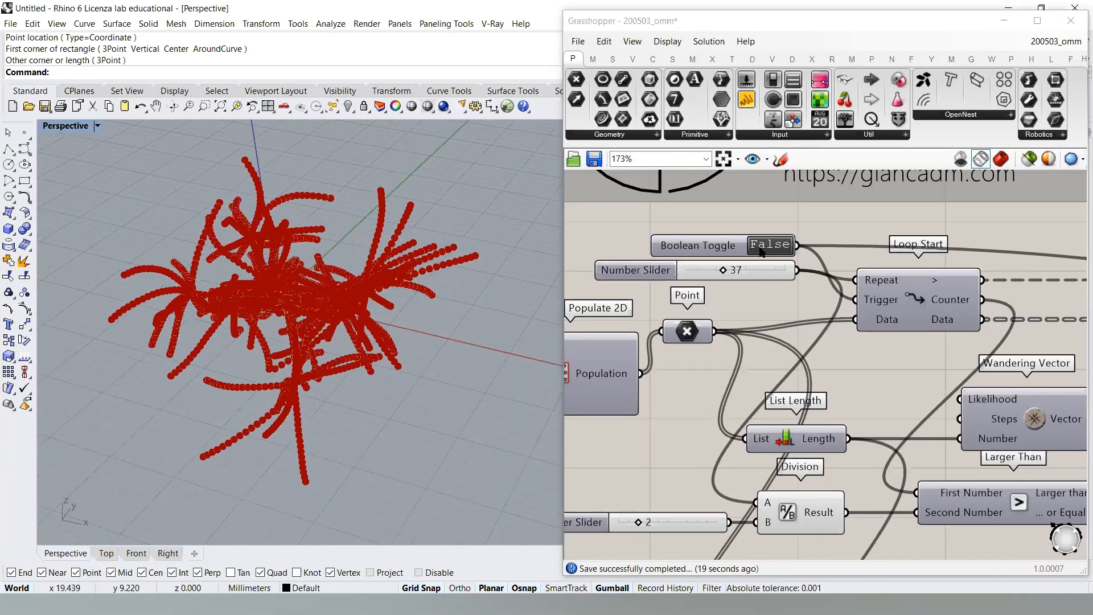
{"action": "double_click", "coordinate": [763, 251]}
{"action": "double_click", "coordinate": [763, 251]}
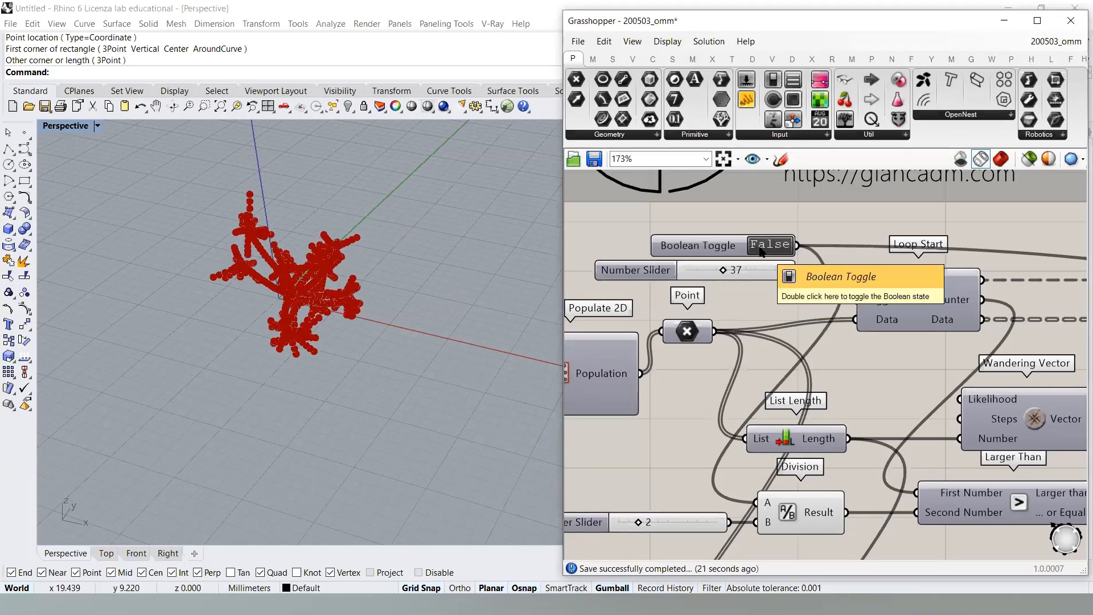
{"action": "right_click_drag", "start_coordinate": [276, 311], "coordinate": [398, 310]}
- Move the lower List Length, Multiplication, Wandering Vector and Partition List group up to just beneath the Larger Than component
{"action": "left_click", "coordinate": [787, 301]}
{"action": "scroll", "coordinate": [774, 330], "scroll_direction": "down", "scroll_amount": 4}
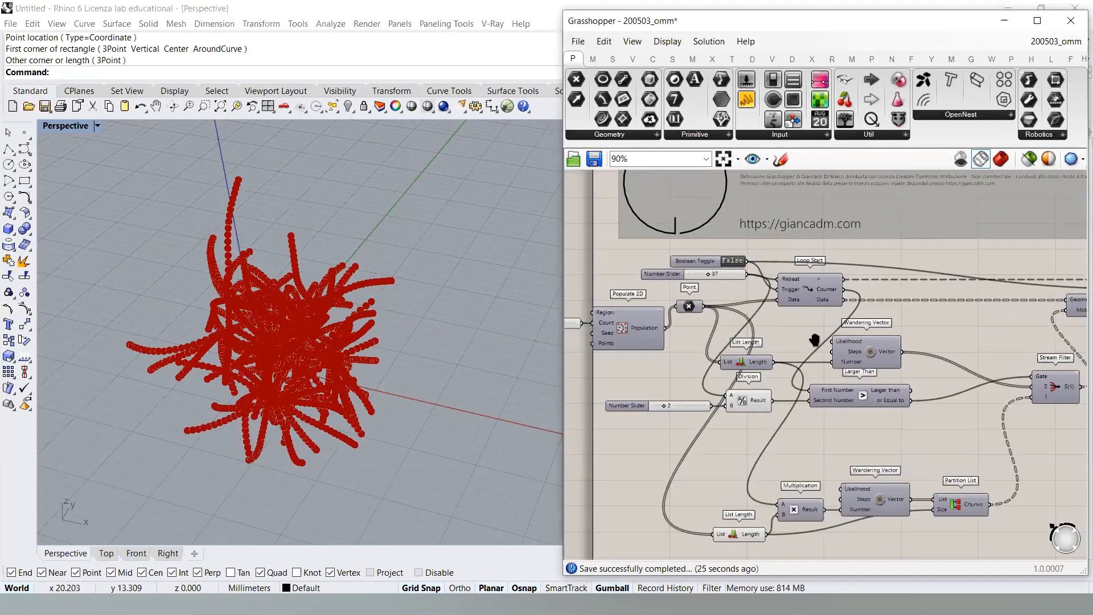
{"action": "left_click_drag", "start_coordinate": [767, 440], "coordinate": [661, 438]}
{"action": "scroll", "coordinate": [729, 402], "scroll_direction": "up", "scroll_amount": 3}
{"action": "left_click_drag", "start_coordinate": [728, 410], "coordinate": [727, 360]}
{"action": "left_click", "coordinate": [786, 422]}
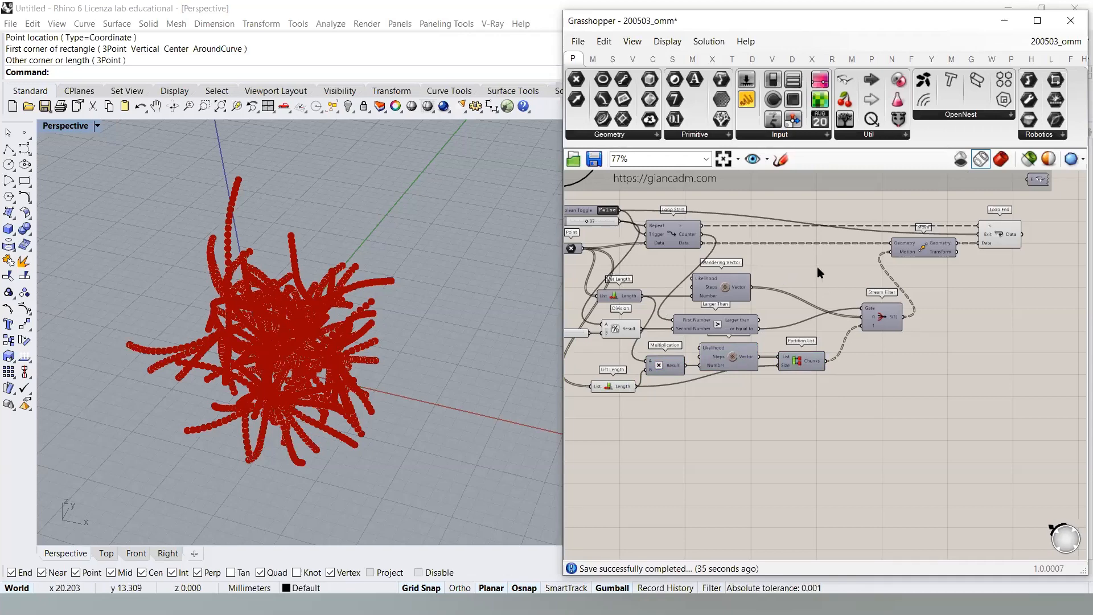
- Move the Loop End component slightly closer to the Move component
{"action": "scroll", "coordinate": [945, 262], "scroll_direction": "up", "scroll_amount": 6}
{"action": "left_click", "coordinate": [801, 285]}
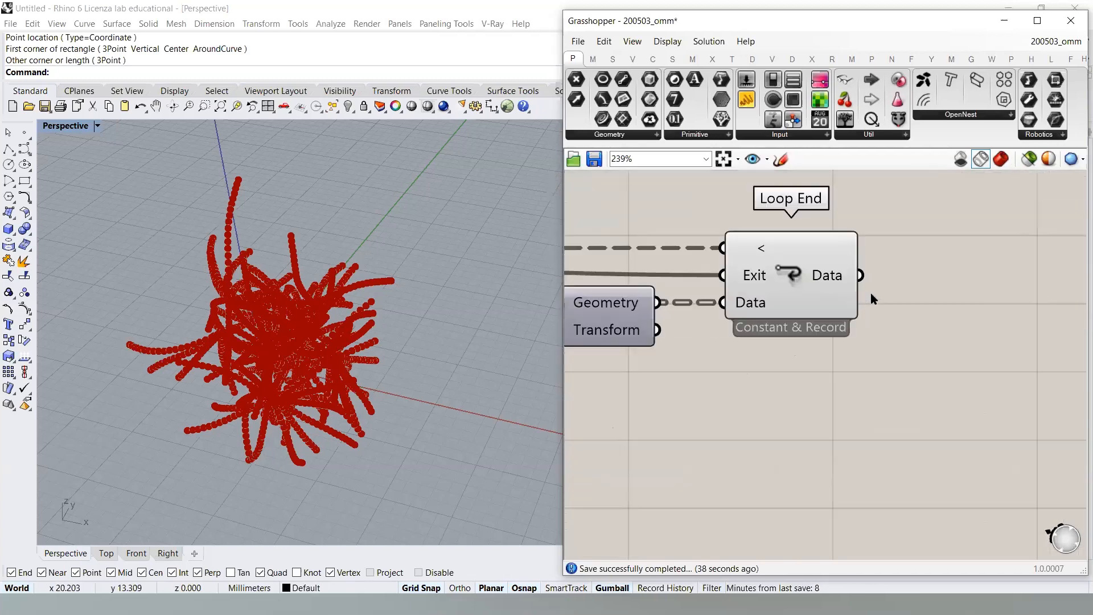
{"action": "left_click", "coordinate": [838, 320]}
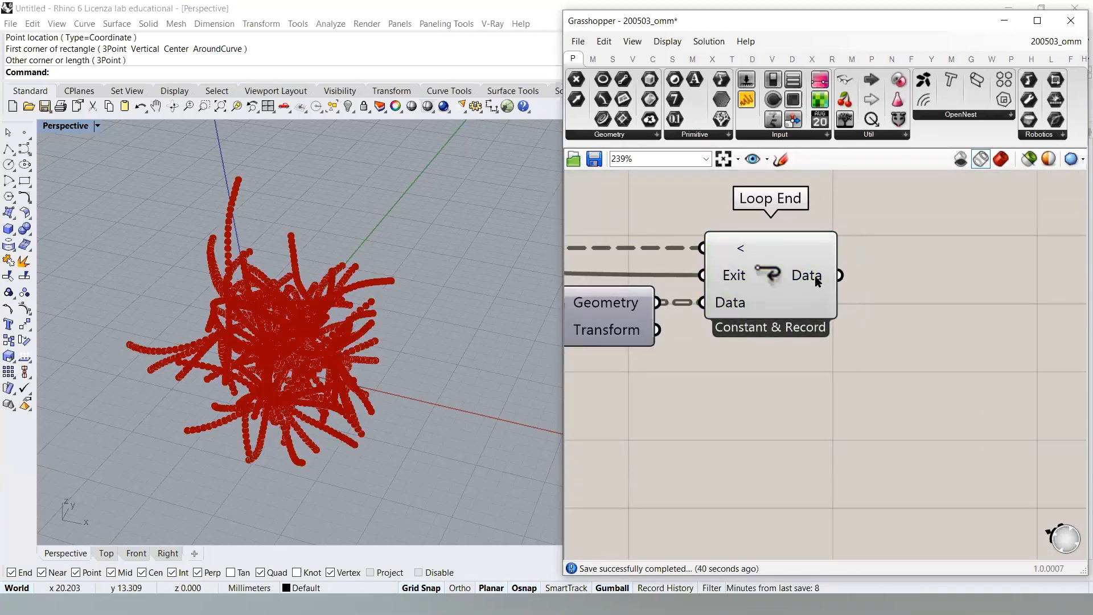
- Add a Param Viewer and connect it to the Loop End's Data output
{"action": "mouse_move", "coordinate": [816, 282]}
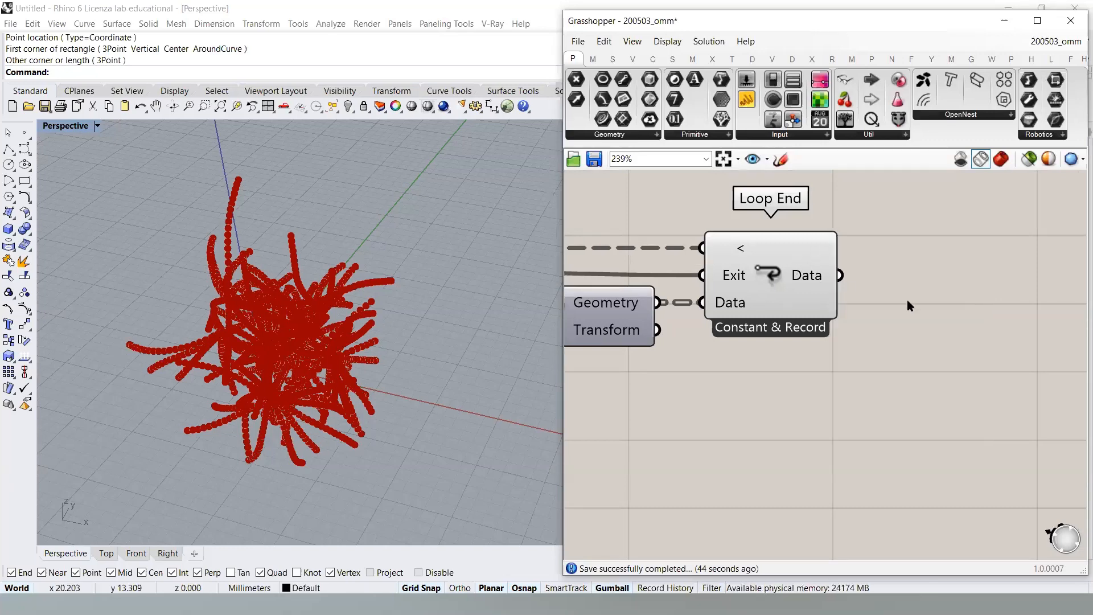
{"action": "right_click_drag", "start_coordinate": [908, 301], "coordinate": [814, 329]}
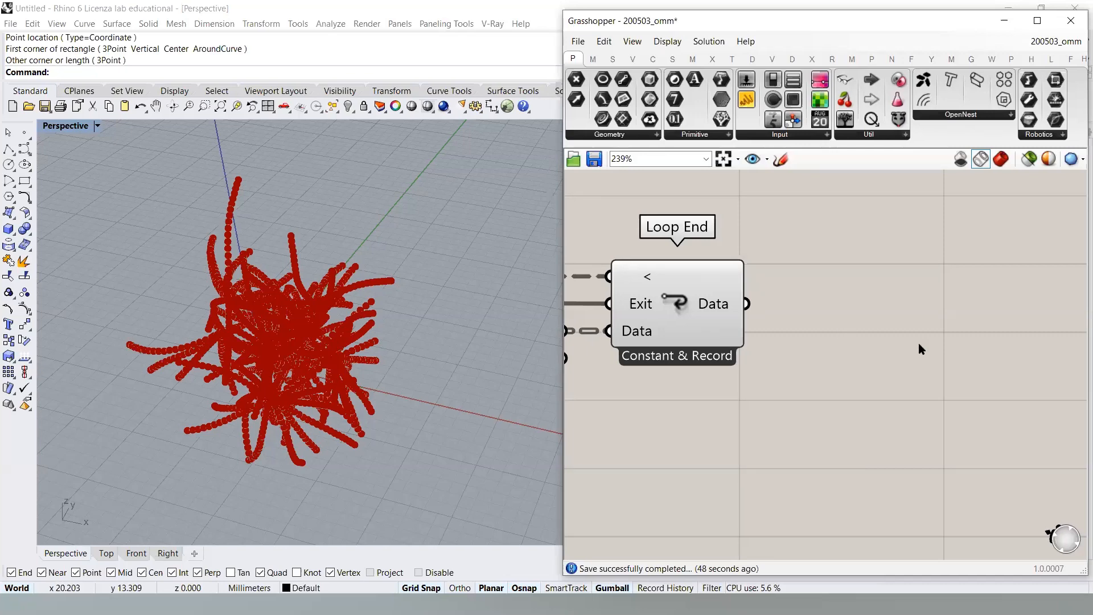
{"action": "double_click", "coordinate": [935, 346]}
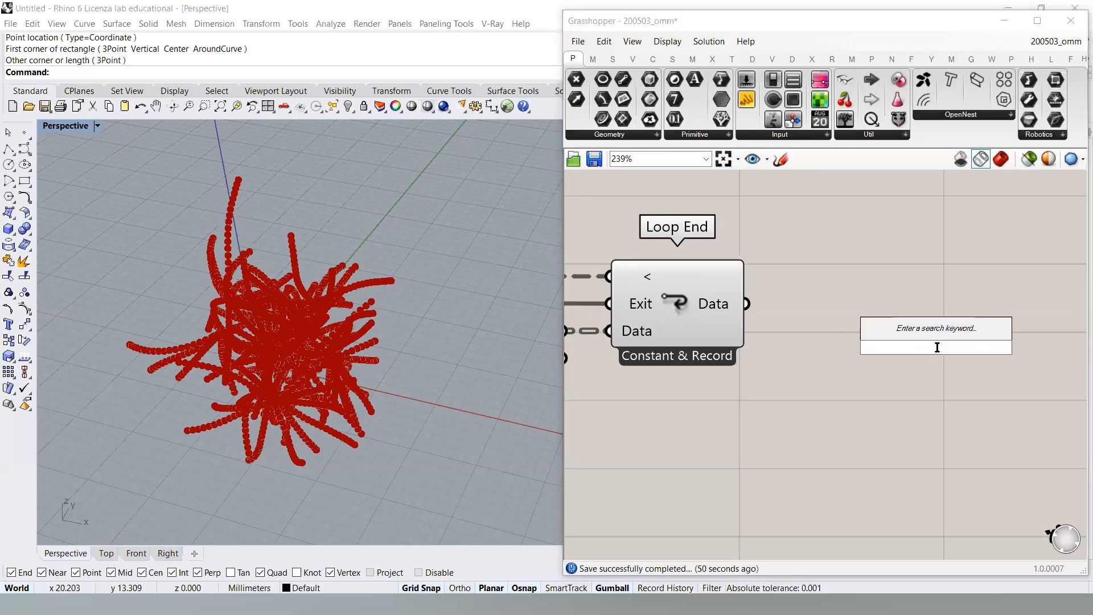
{"action": "type", "text": "param"}
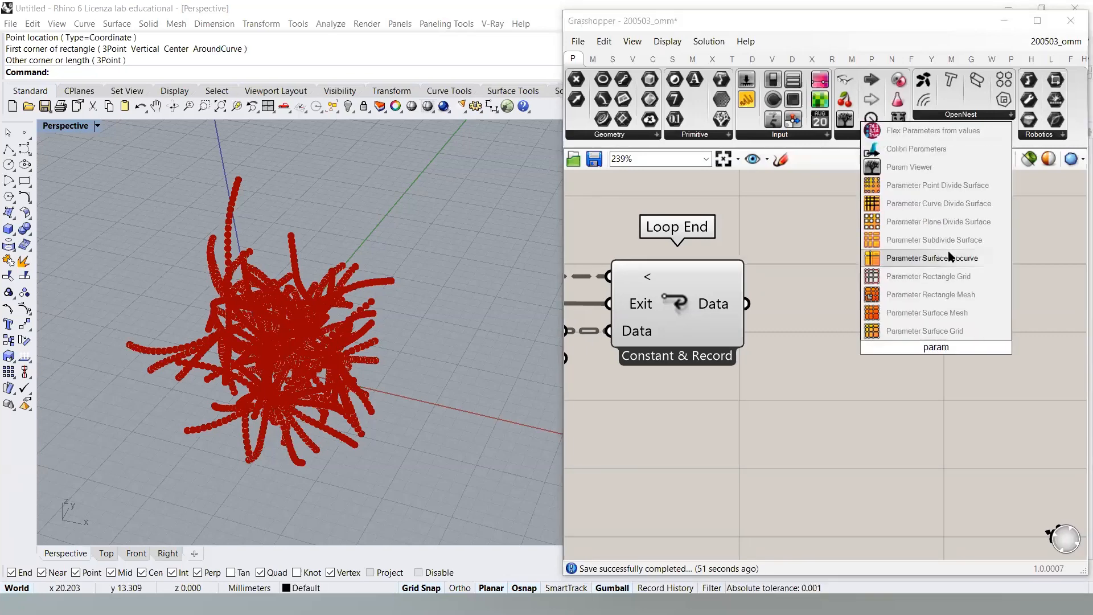
{"action": "left_click", "coordinate": [945, 171]}
{"action": "left_click_drag", "start_coordinate": [747, 303], "coordinate": [891, 313]}
- Enlarge the Param Viewer vertically and switch its display to the tree diagram
{"action": "right_click_drag", "start_coordinate": [935, 405], "coordinate": [821, 318]}
{"action": "scroll", "coordinate": [821, 317], "scroll_direction": "down", "scroll_amount": 2}
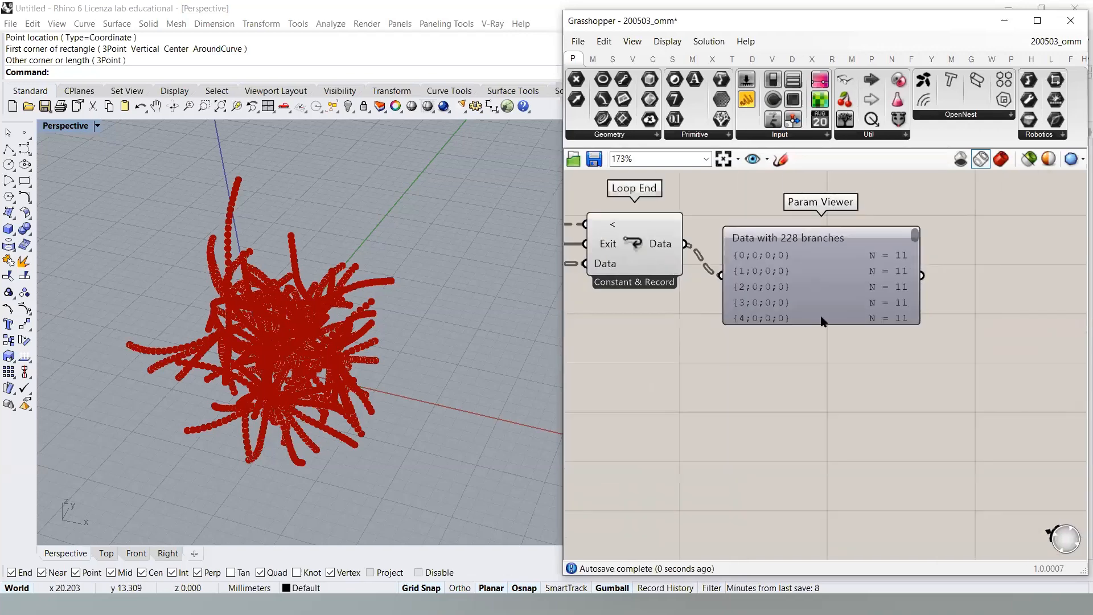
{"action": "left_click_drag", "start_coordinate": [827, 320], "coordinate": [827, 489]}
{"action": "double_click", "coordinate": [815, 337]}
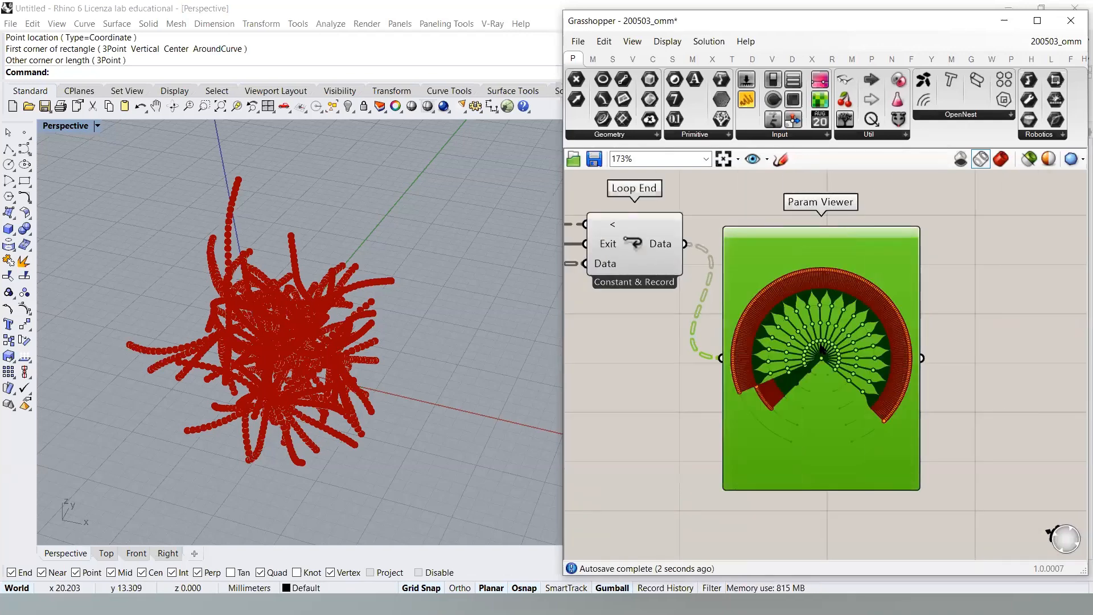
- Examine the recorded data tree's branch paths and how its structure differs before and after the branching point
{"action": "scroll", "coordinate": [791, 382], "scroll_direction": "up", "scroll_amount": 3}
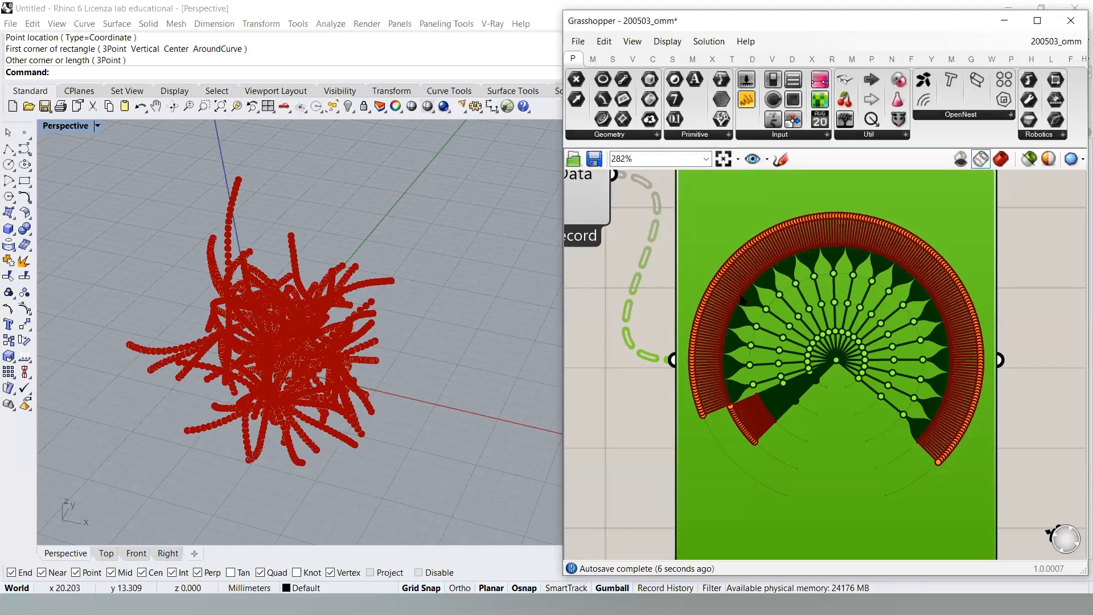
{"action": "scroll", "coordinate": [740, 402], "scroll_direction": "up", "scroll_amount": 2}
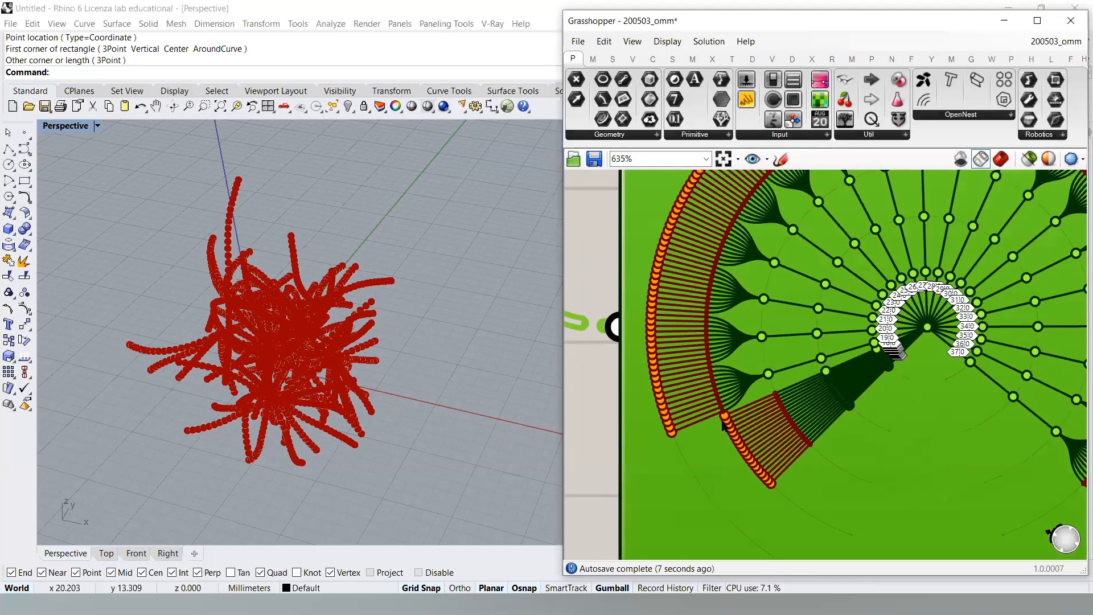
{"action": "scroll", "coordinate": [720, 428], "scroll_direction": "up", "scroll_amount": 2}
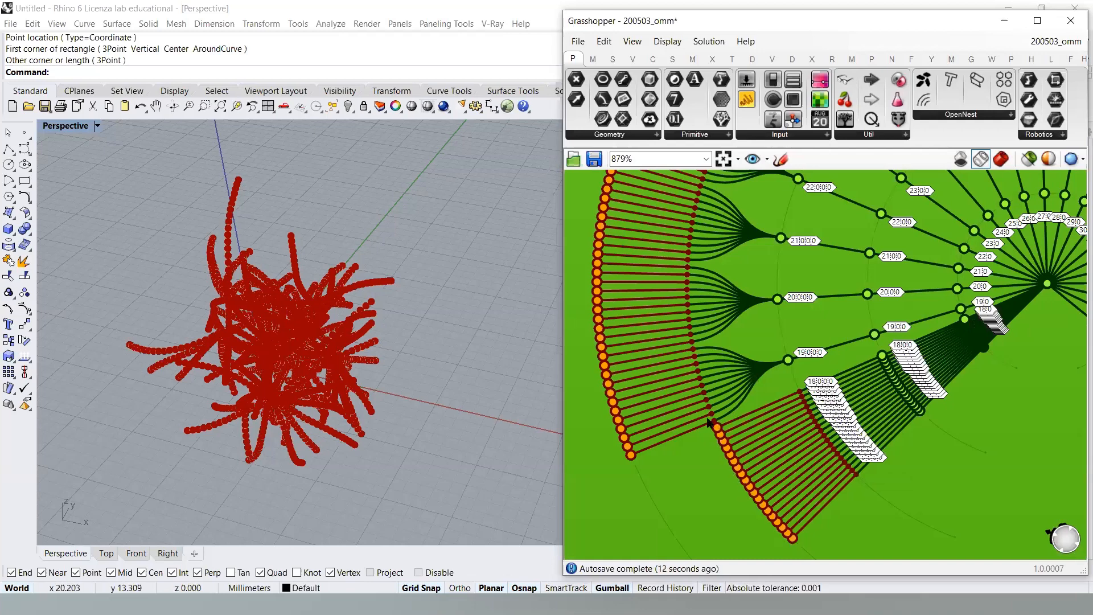
{"action": "scroll", "coordinate": [661, 384], "scroll_direction": "down", "scroll_amount": 3}
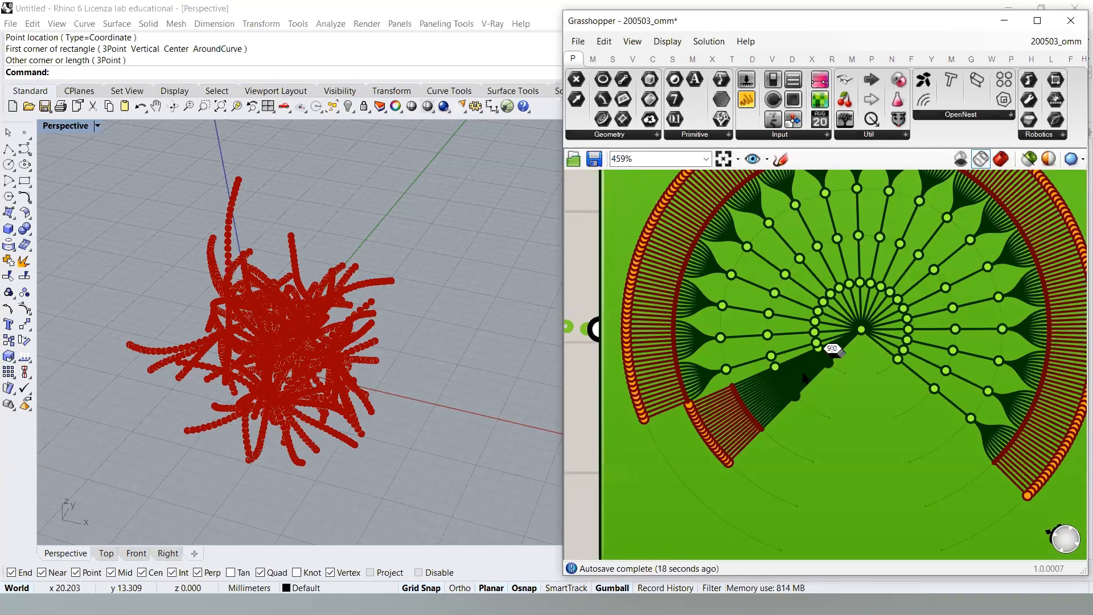
{"action": "scroll", "coordinate": [855, 361], "scroll_direction": "up", "scroll_amount": 2}
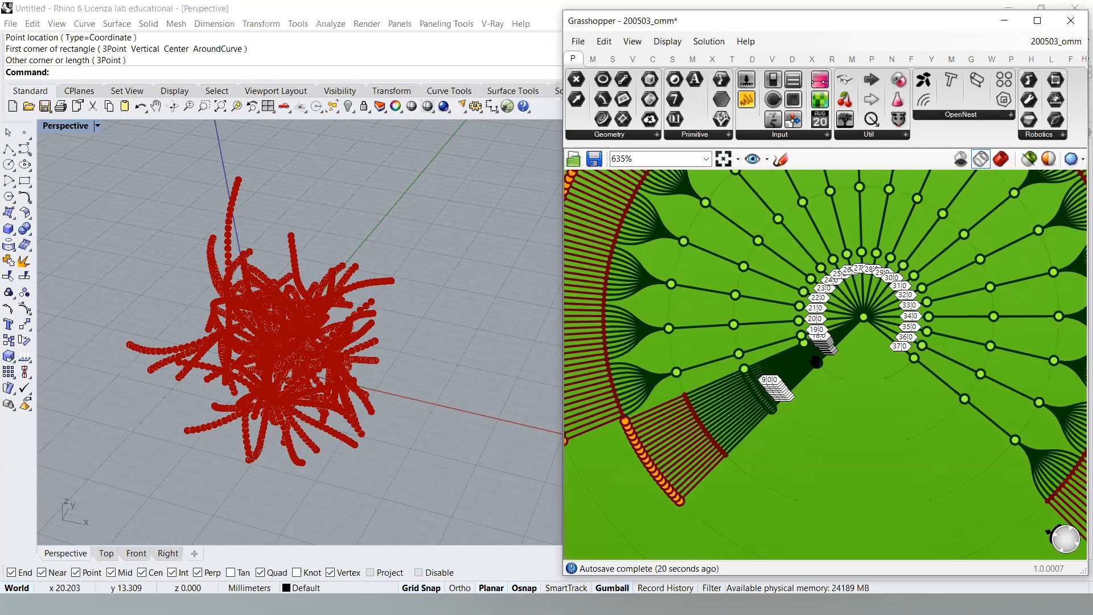
{"action": "right_click_drag", "start_coordinate": [815, 362], "coordinate": [756, 372]}
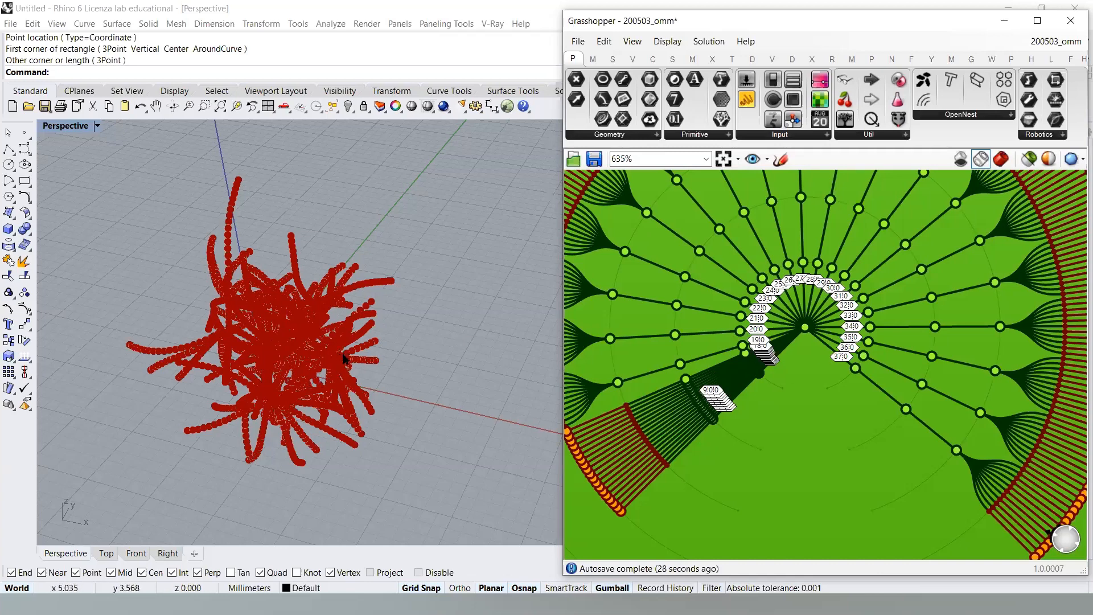
{"action": "right_click_drag", "start_coordinate": [666, 323], "coordinate": [744, 325]}
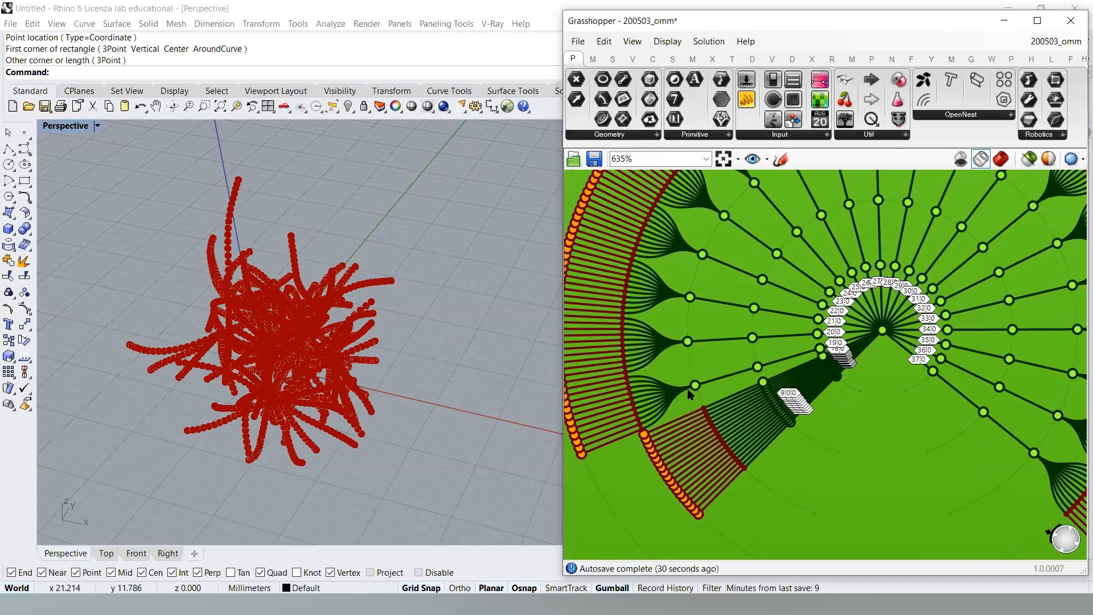
- Remove the Param Viewer from the Loop End's Data output
{"action": "scroll", "coordinate": [687, 341], "scroll_direction": "down", "scroll_amount": 6}
{"action": "right_click_drag", "start_coordinate": [716, 304], "coordinate": [854, 298]}
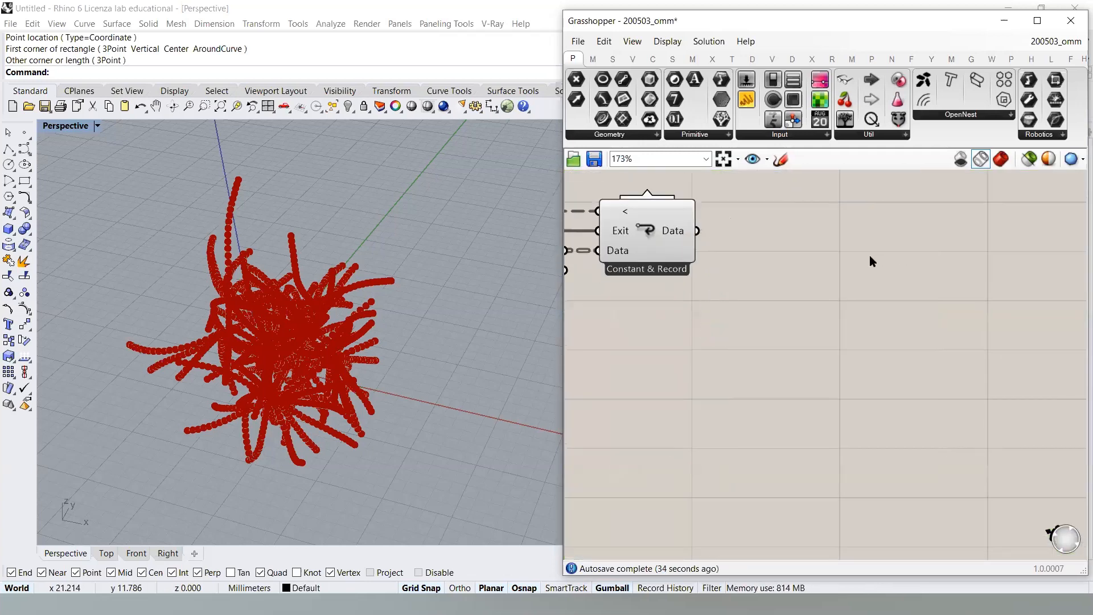
{"action": "scroll", "coordinate": [769, 261], "scroll_direction": "up", "scroll_amount": 2}
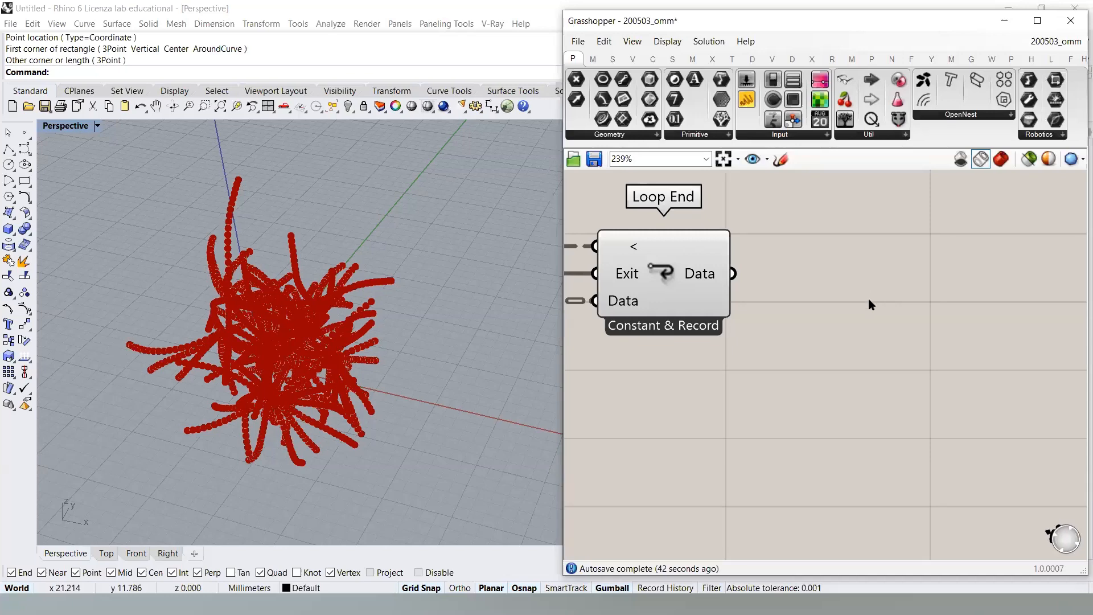
{"action": "right_click_drag", "start_coordinate": [395, 303], "coordinate": [363, 301]}
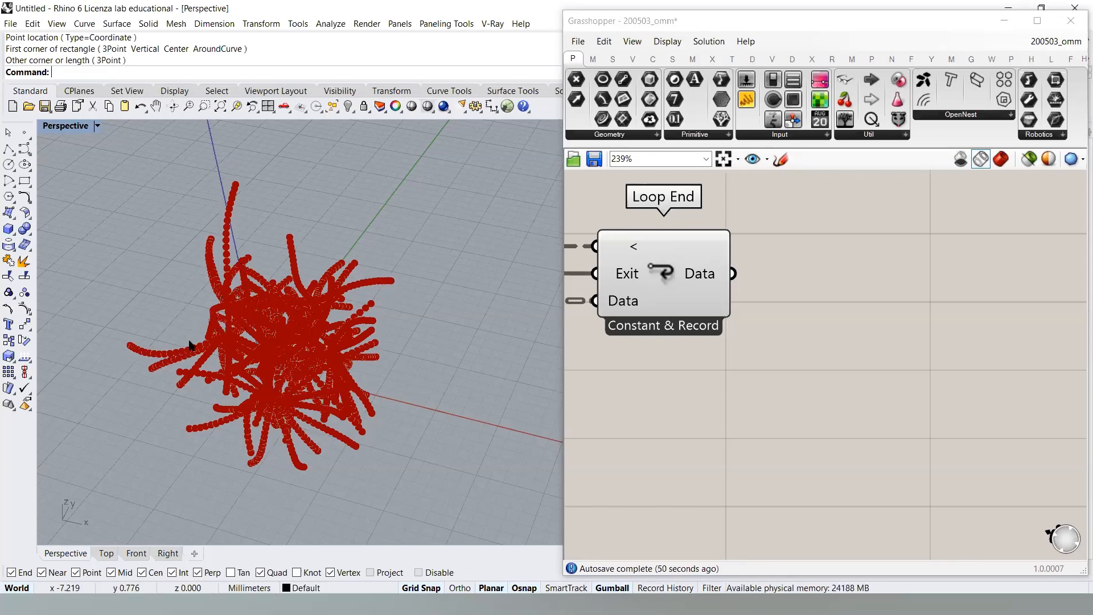
{"action": "left_click", "coordinate": [742, 380]}
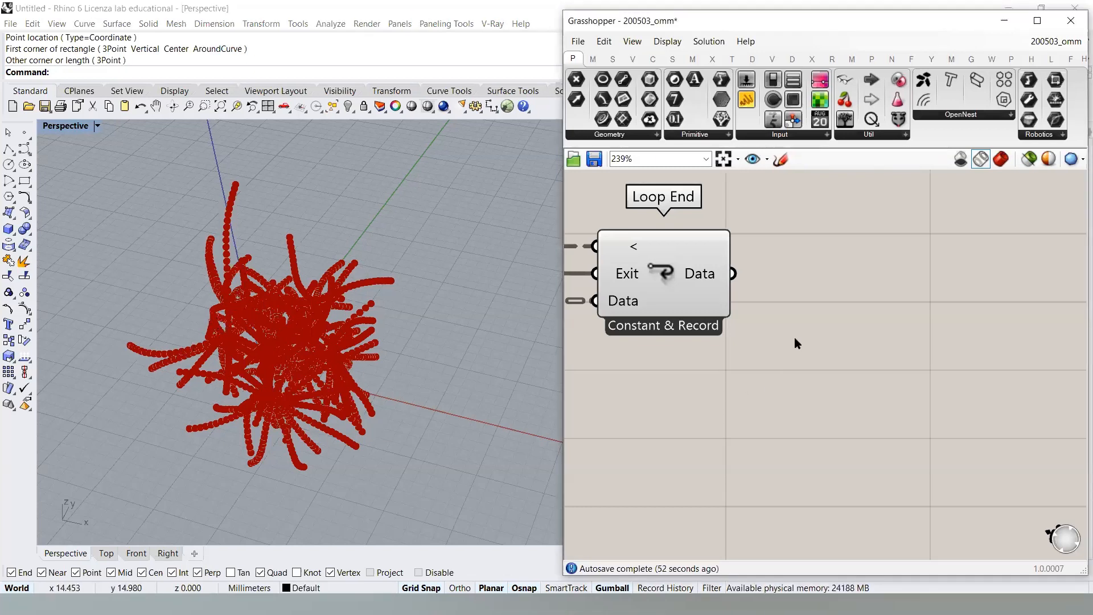
{"action": "right_click_drag", "start_coordinate": [802, 337], "coordinate": [839, 344]}
{"action": "right_click_drag", "start_coordinate": [369, 345], "coordinate": [380, 290]}
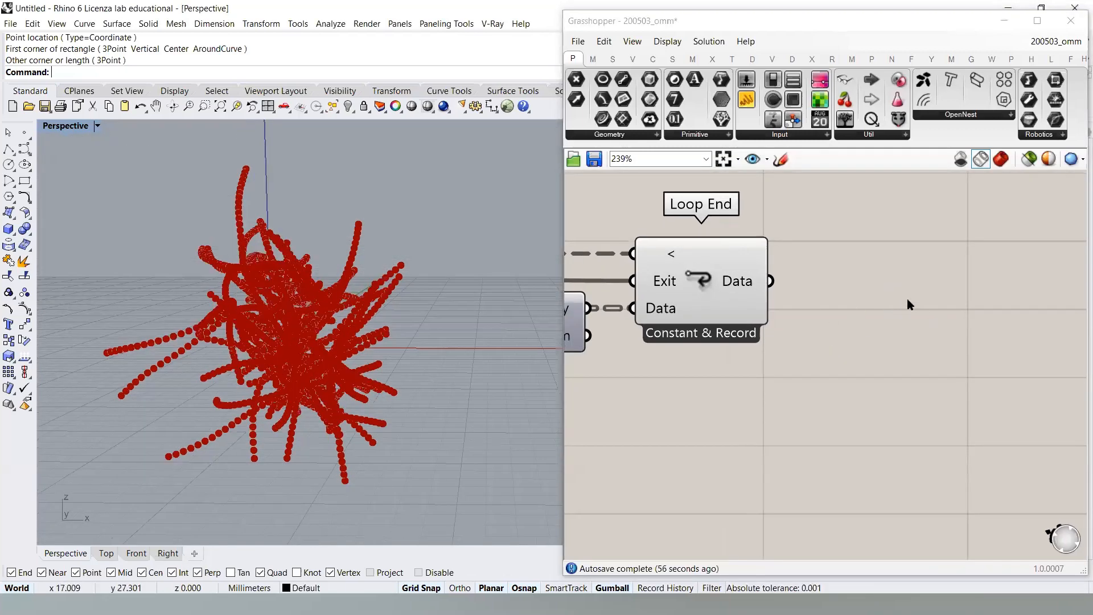
- Examine the point trails from several angles and read the data tree summary of the Loop End's Data output
{"action": "right_click_drag", "start_coordinate": [288, 274], "coordinate": [287, 365]}
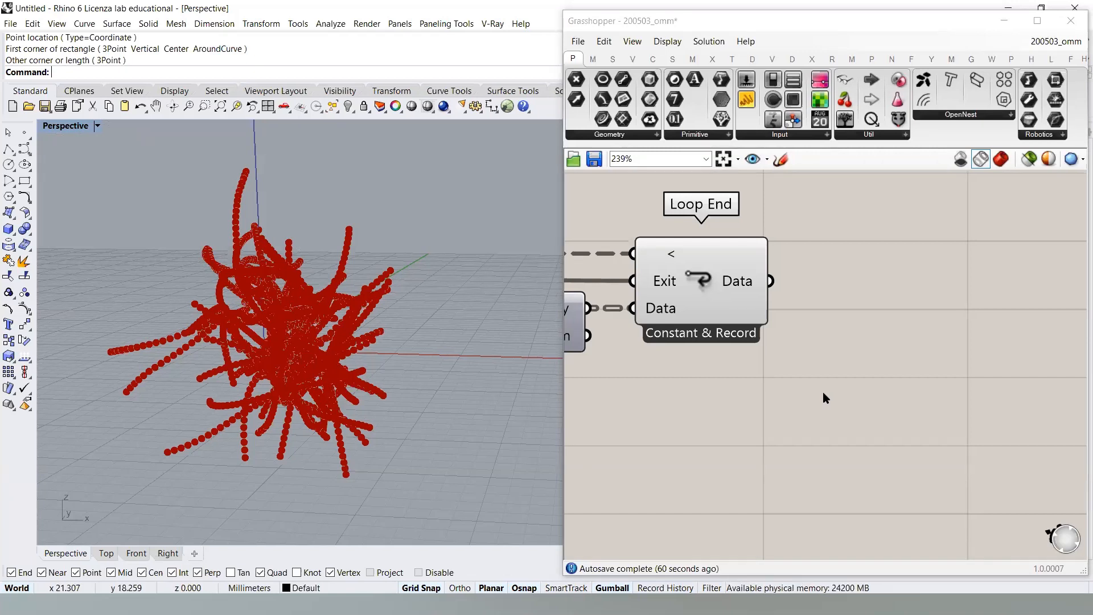
{"action": "mouse_move", "coordinate": [744, 282]}
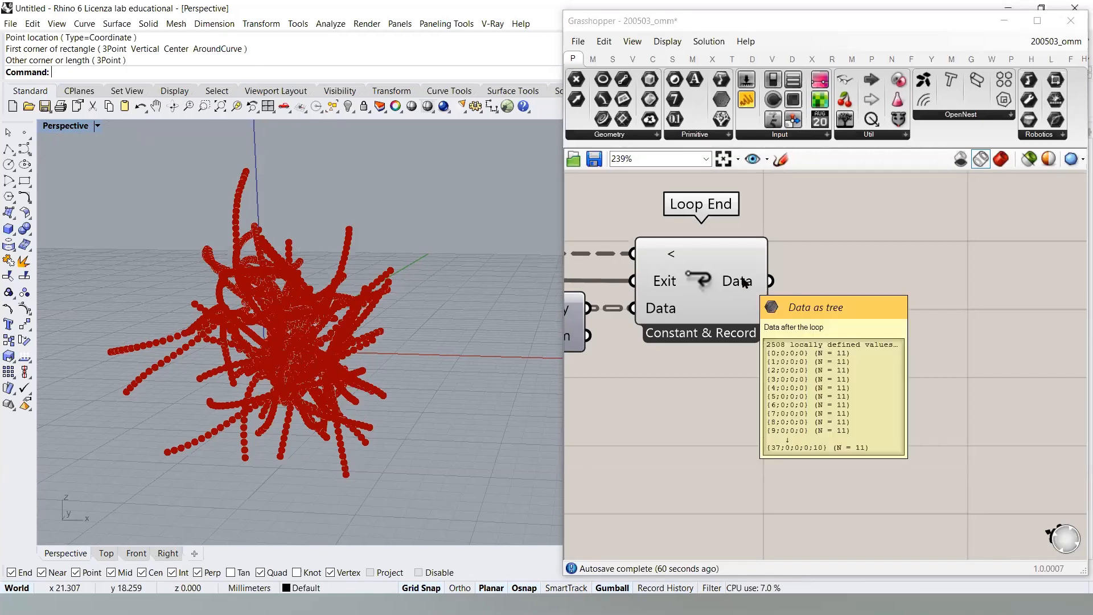
{"action": "scroll", "coordinate": [378, 324], "scroll_direction": "up", "scroll_amount": 4}
{"action": "right_click_drag", "start_coordinate": [362, 314], "coordinate": [403, 306]}
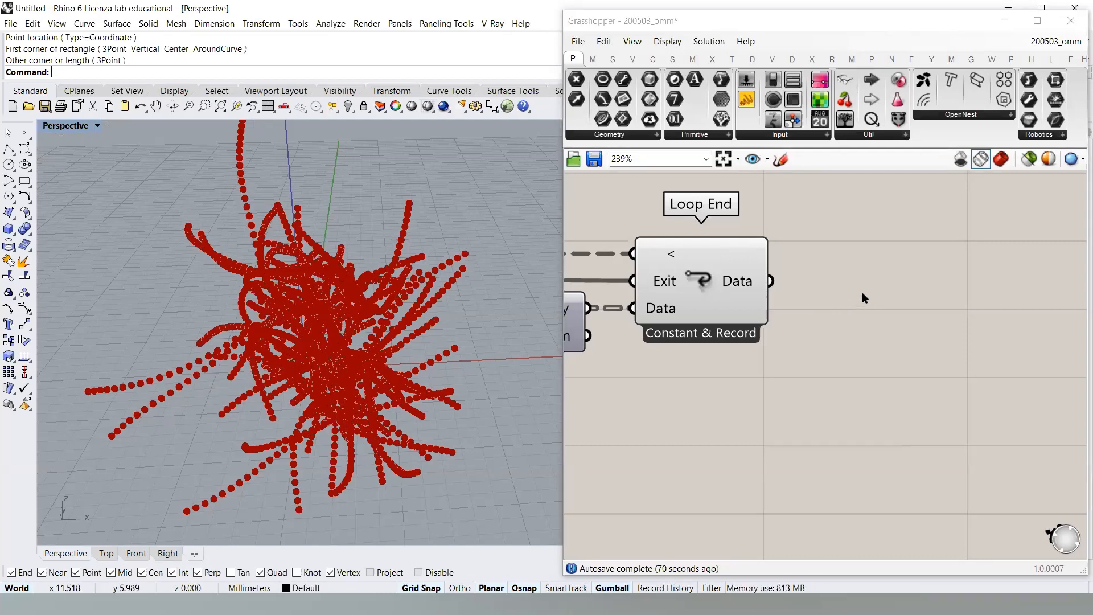
{"action": "right_click_drag", "start_coordinate": [373, 320], "coordinate": [420, 294]}
{"action": "double_click", "coordinate": [926, 344]}
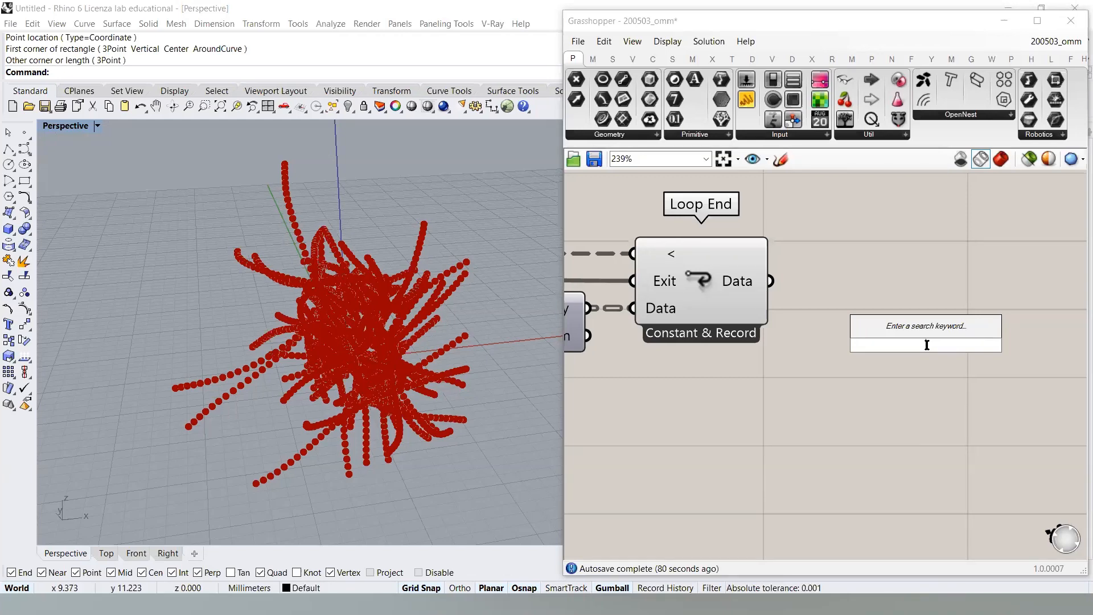
{"action": "scroll", "coordinate": [949, 305], "scroll_direction": "down", "scroll_amount": 5}
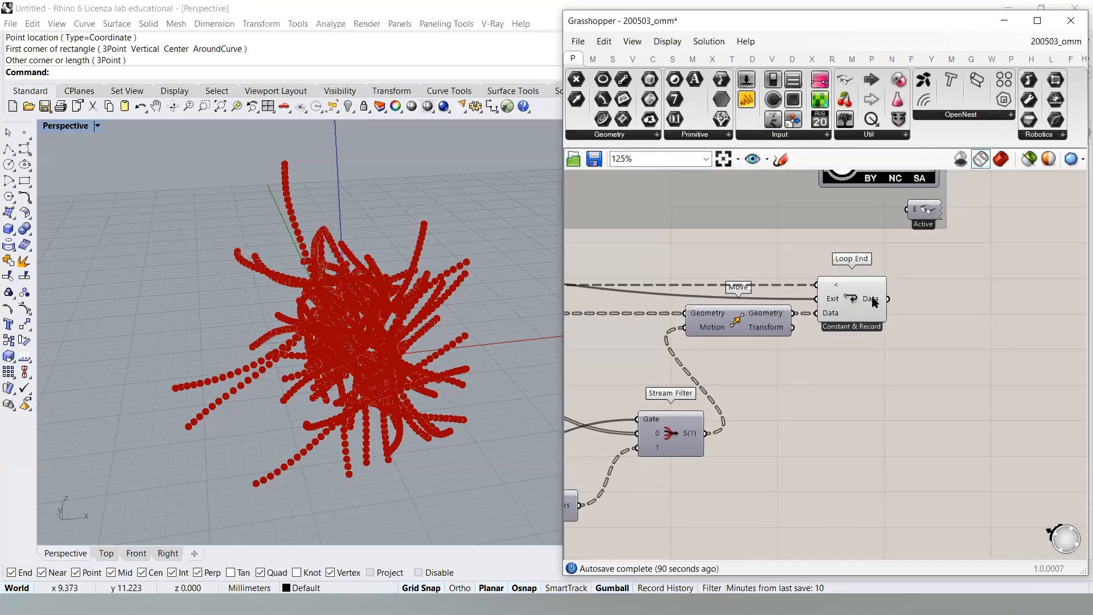
{"action": "mouse_move", "coordinate": [874, 302]}
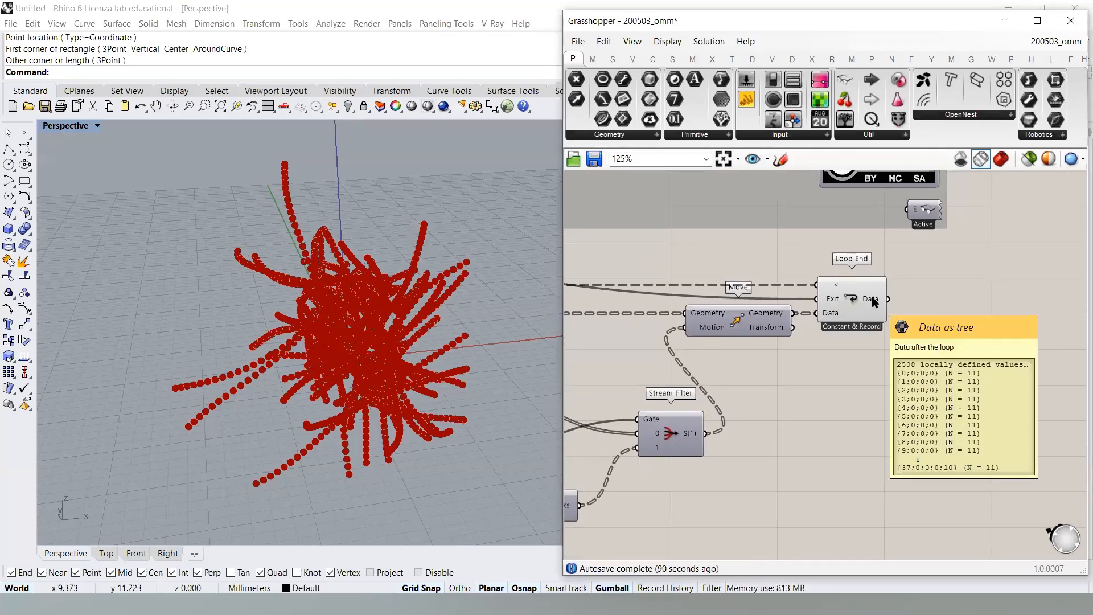
{"action": "mouse_move", "coordinate": [788, 383]}
{"action": "right_mouse_down"}
{"action": "mouse_move", "coordinate": [915, 361]}
{"action": "mouse_move", "coordinate": [1082, 367]}
{"action": "right_mouse_up"}
{"action": "mouse_move", "coordinate": [713, 340]}
{"action": "right_mouse_down"}
{"action": "mouse_move", "coordinate": [861, 354]}
{"action": "mouse_move", "coordinate": [793, 352]}
{"action": "right_mouse_up"}
{"action": "right_click_drag", "start_coordinate": [958, 383], "coordinate": [615, 373]}
{"action": "right_click_drag", "start_coordinate": [980, 359], "coordinate": [627, 368]}
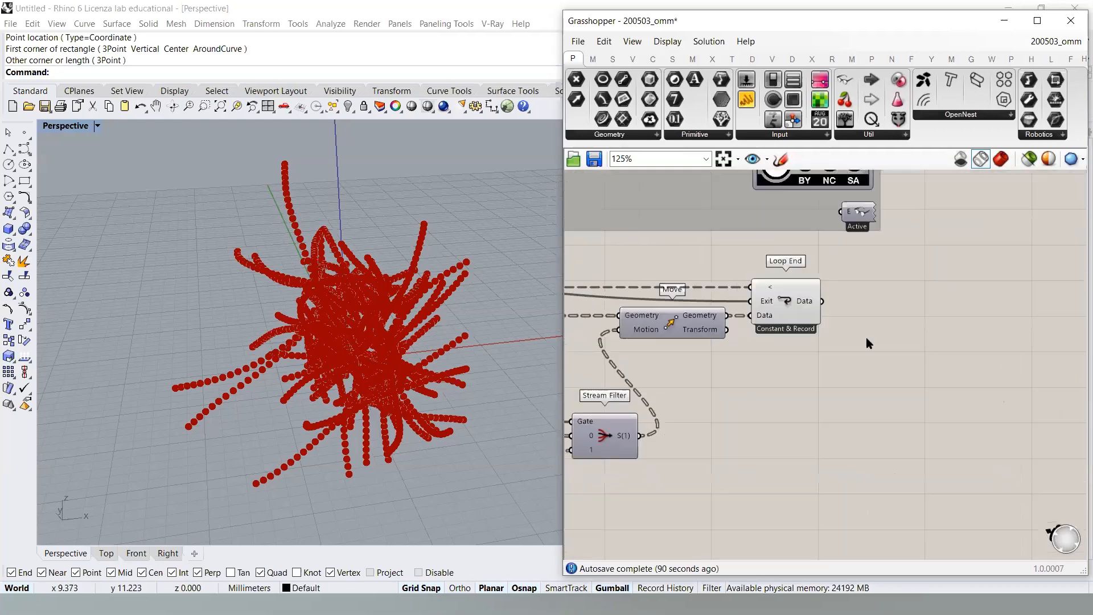
{"action": "scroll", "coordinate": [865, 320], "scroll_direction": "up", "scroll_amount": 3}
{"action": "right_click_drag", "start_coordinate": [909, 334], "coordinate": [829, 345]}
{"action": "double_click", "coordinate": [829, 345]}
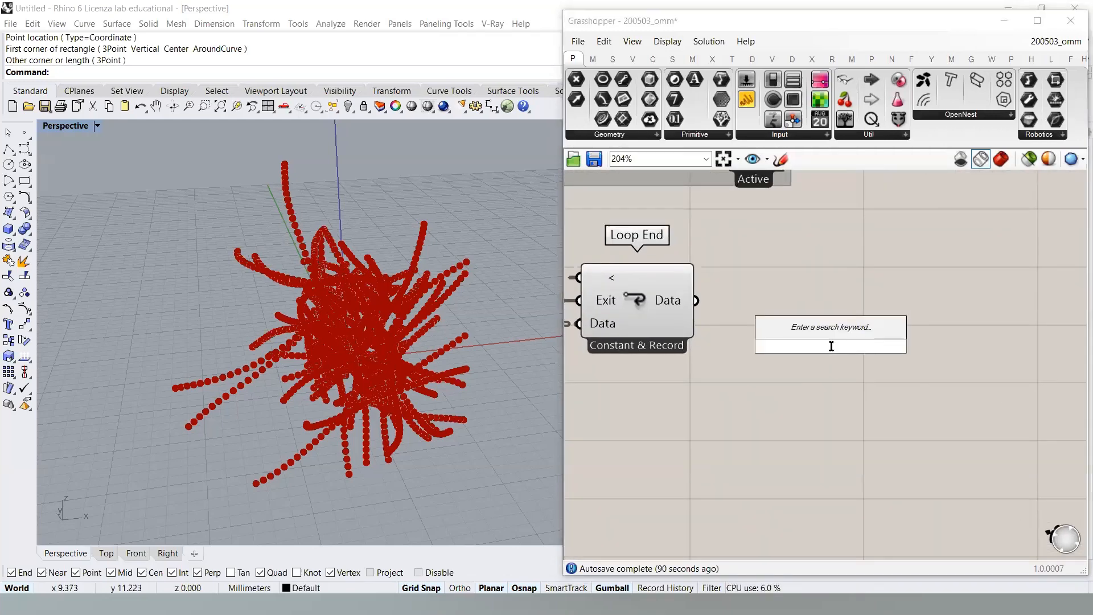
{"action": "type", "text": "param"}
{"action": "key", "text": "Escape"}
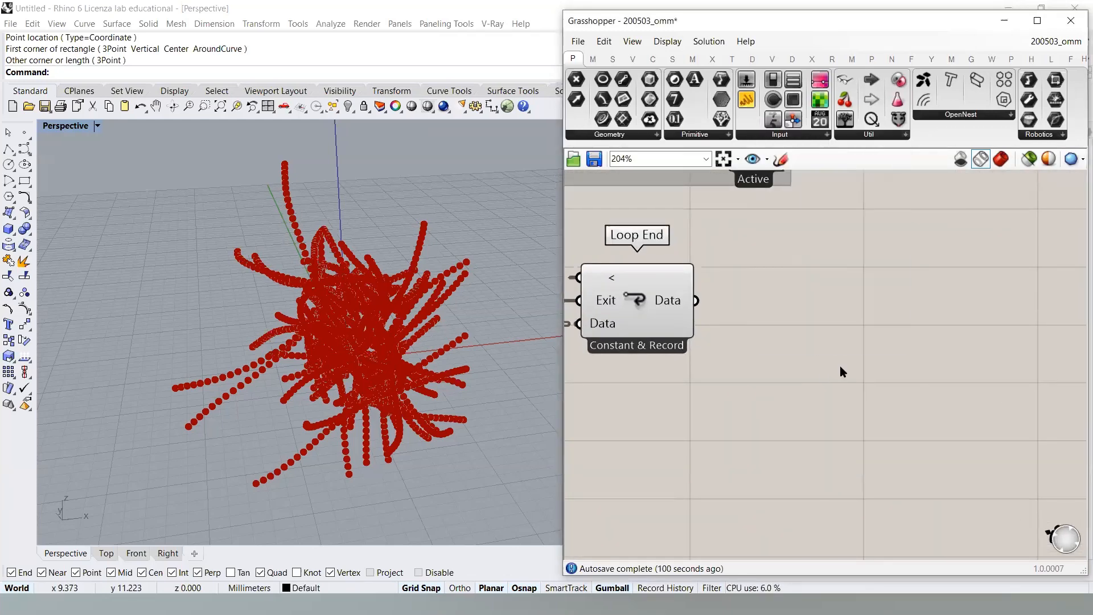
- Add a Panel and connect it to the Loop End's Data output
{"action": "double_click", "coordinate": [839, 365]}
{"action": "type", "text": "pan"}
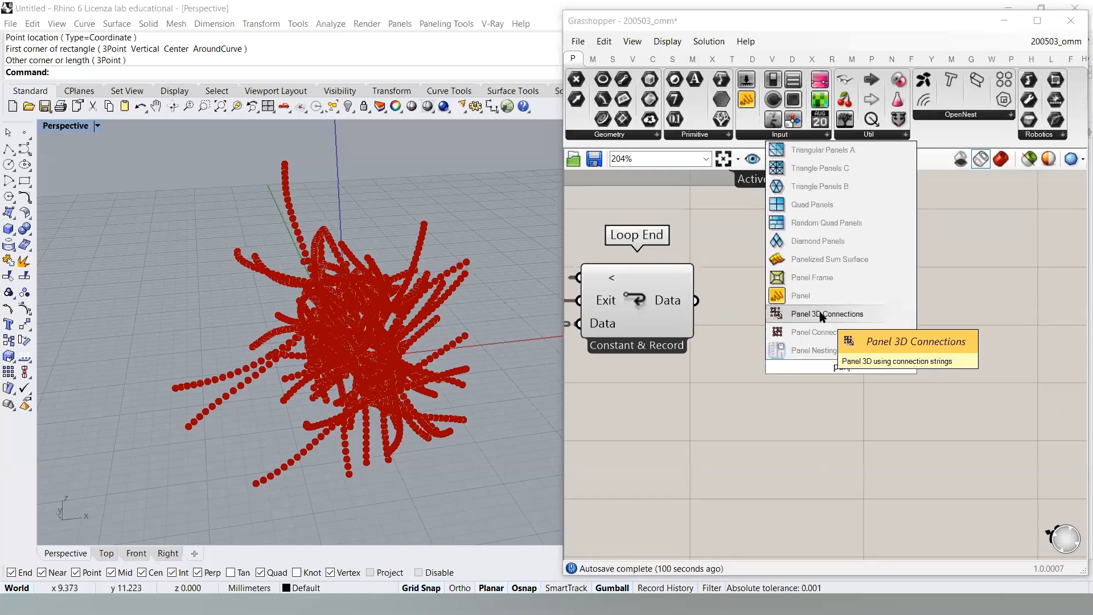
{"action": "left_click", "coordinate": [805, 297]}
{"action": "left_click_drag", "start_coordinate": [694, 300], "coordinate": [745, 367]}
- Enlarge the Panel in width and height so that several branches of the data tree can be read
{"action": "scroll", "coordinate": [746, 342], "scroll_direction": "down", "scroll_amount": 4}
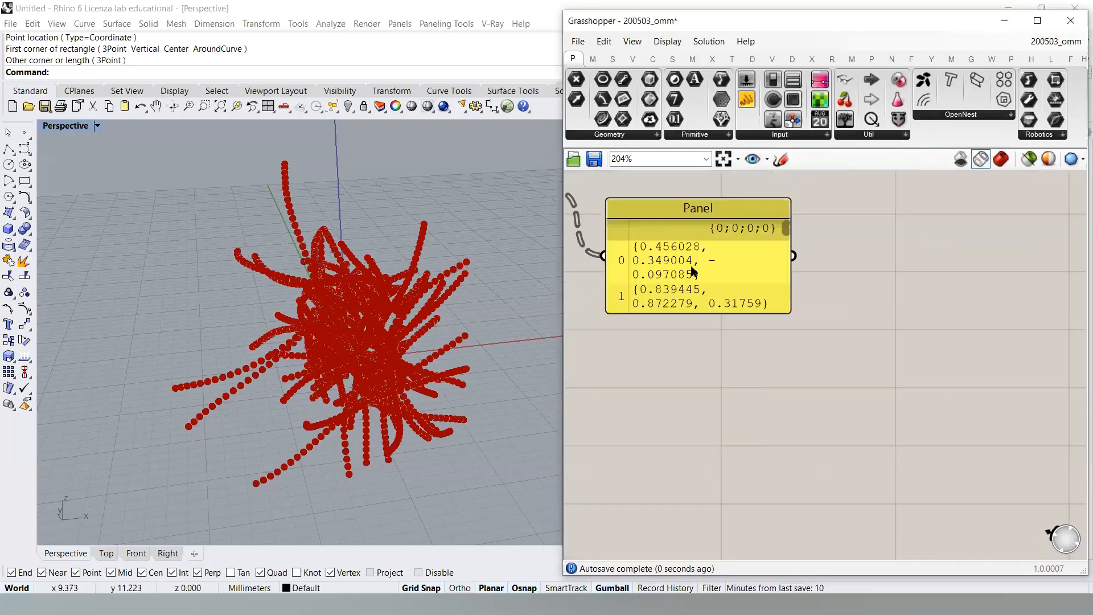
{"action": "left_click_drag", "start_coordinate": [751, 292], "coordinate": [1020, 518]}
{"action": "scroll", "coordinate": [741, 337], "scroll_direction": "down", "scroll_amount": 3}
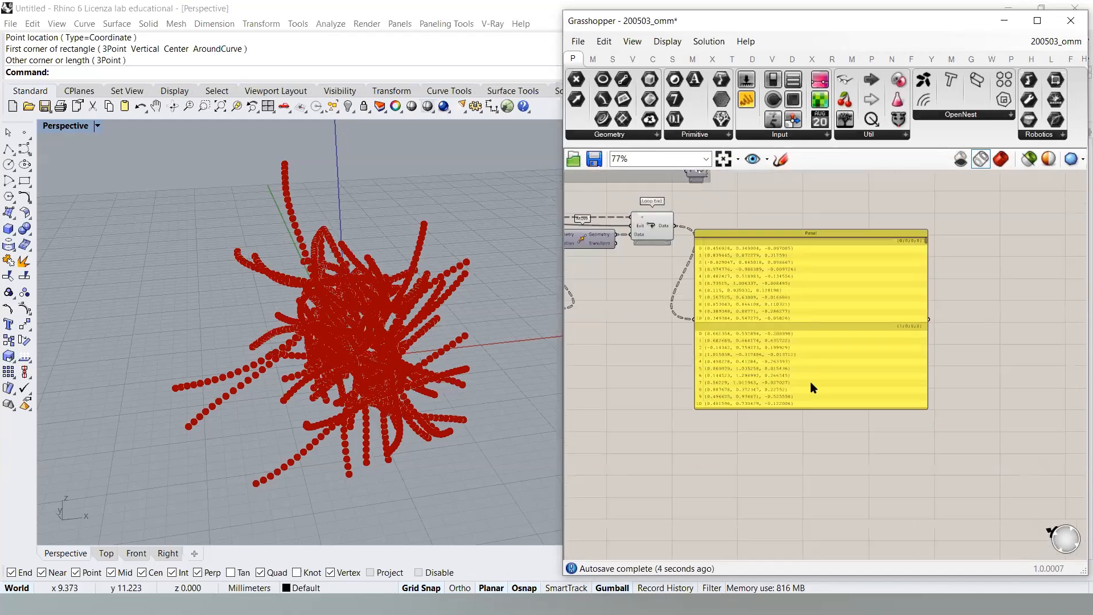
{"action": "left_click_drag", "start_coordinate": [800, 407], "coordinate": [800, 401]}
{"action": "left_click_drag", "start_coordinate": [803, 363], "coordinate": [801, 539]}
{"action": "right_click_drag", "start_coordinate": [835, 211], "coordinate": [849, 232]}
{"action": "scroll", "coordinate": [849, 231], "scroll_direction": "up", "scroll_amount": 2}
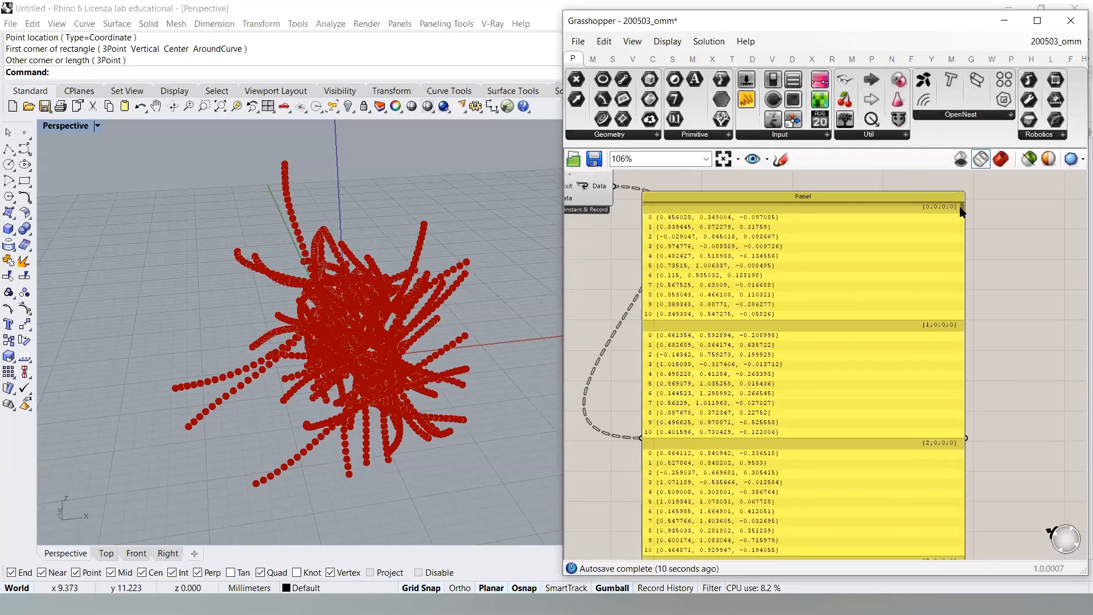
- Examine the Panel's branch paths and point lists from {17;0;0;0} to {19;0;0;1}, around the branching point
{"action": "left_click_drag", "start_coordinate": [964, 210], "coordinate": [969, 241]}
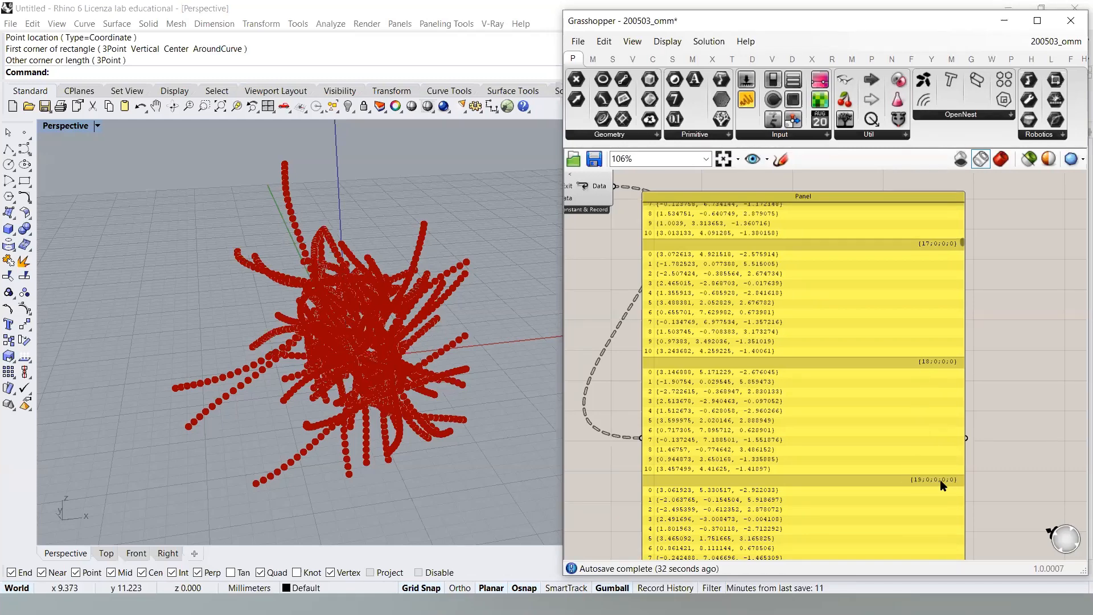
{"action": "scroll", "coordinate": [979, 287], "scroll_direction": "down", "scroll_amount": 1}
{"action": "right_click_drag", "start_coordinate": [975, 374], "coordinate": [912, 266]}
{"action": "scroll", "coordinate": [869, 349], "scroll_direction": "up", "scroll_amount": 2}
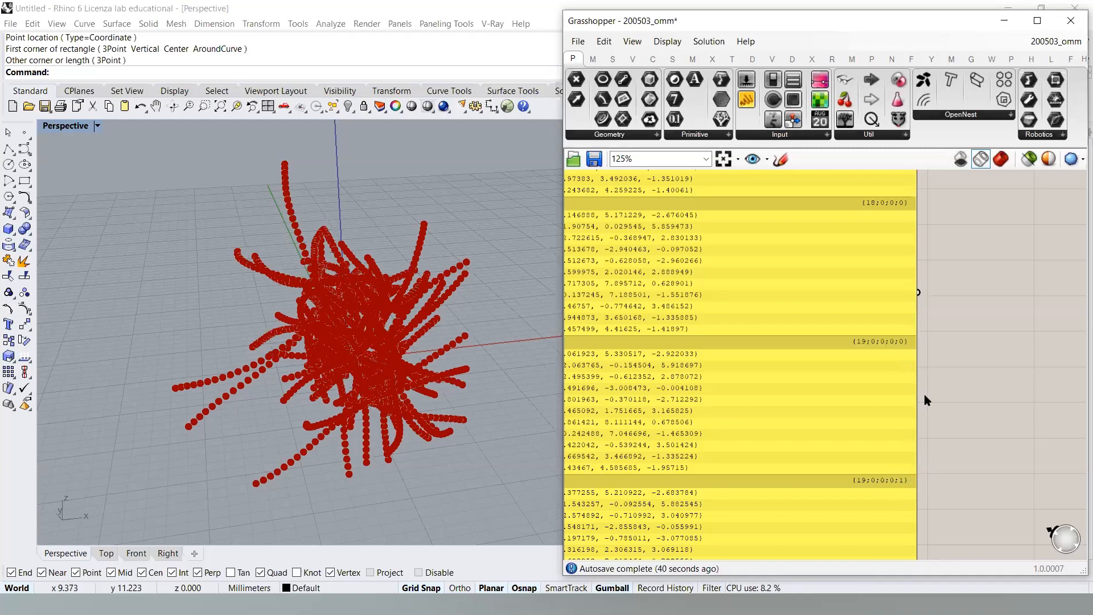
{"action": "right_click_drag", "start_coordinate": [961, 240], "coordinate": [970, 322]}
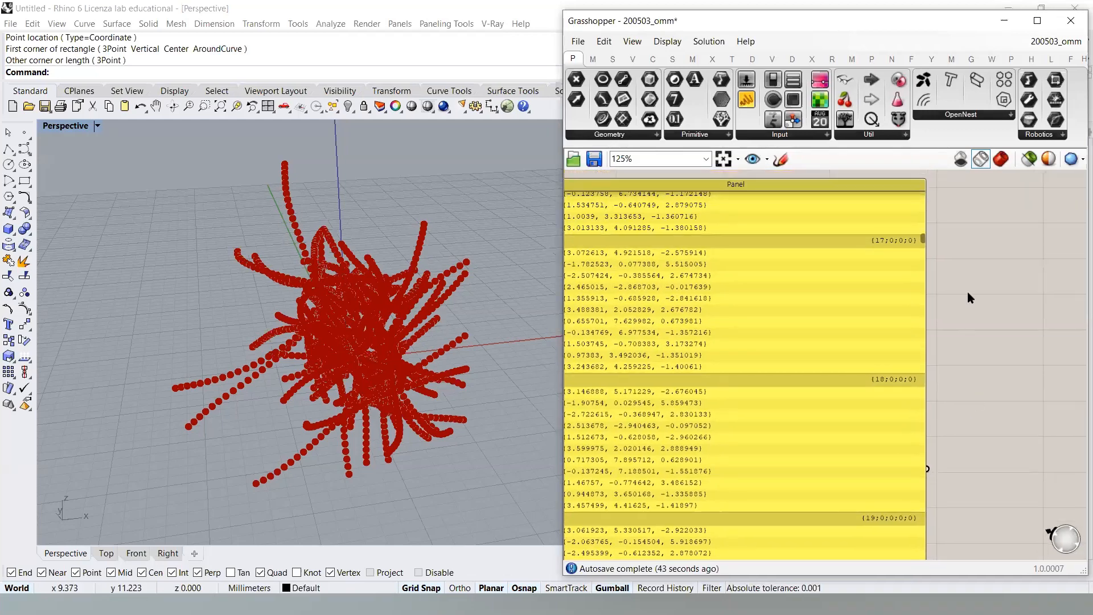
{"action": "scroll", "coordinate": [968, 293], "scroll_direction": "down", "scroll_amount": 3}
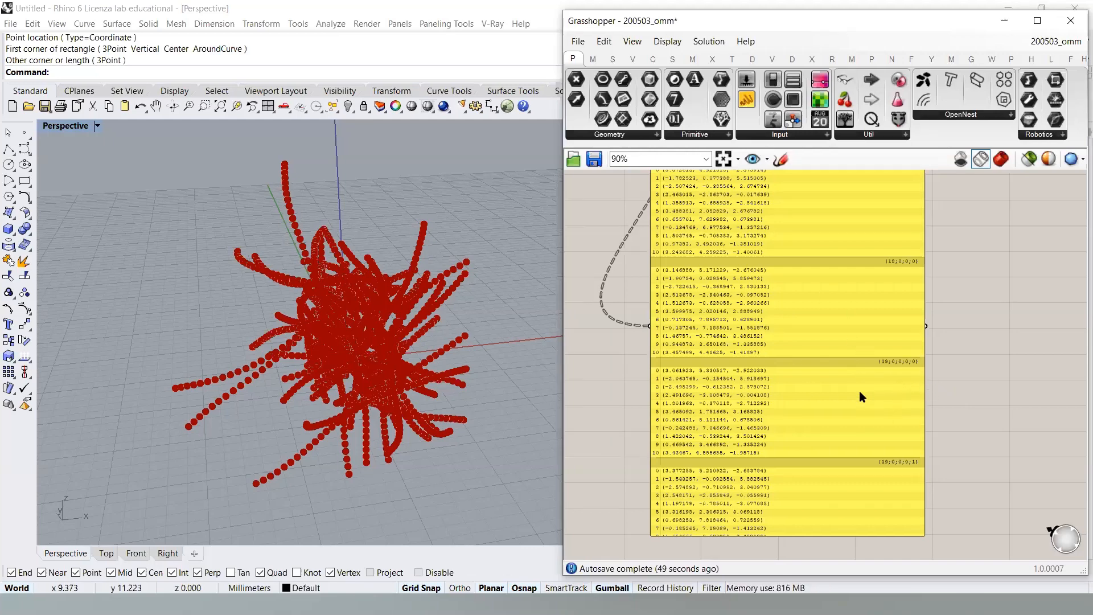
{"action": "scroll", "coordinate": [890, 360], "scroll_direction": "up", "scroll_amount": 3}
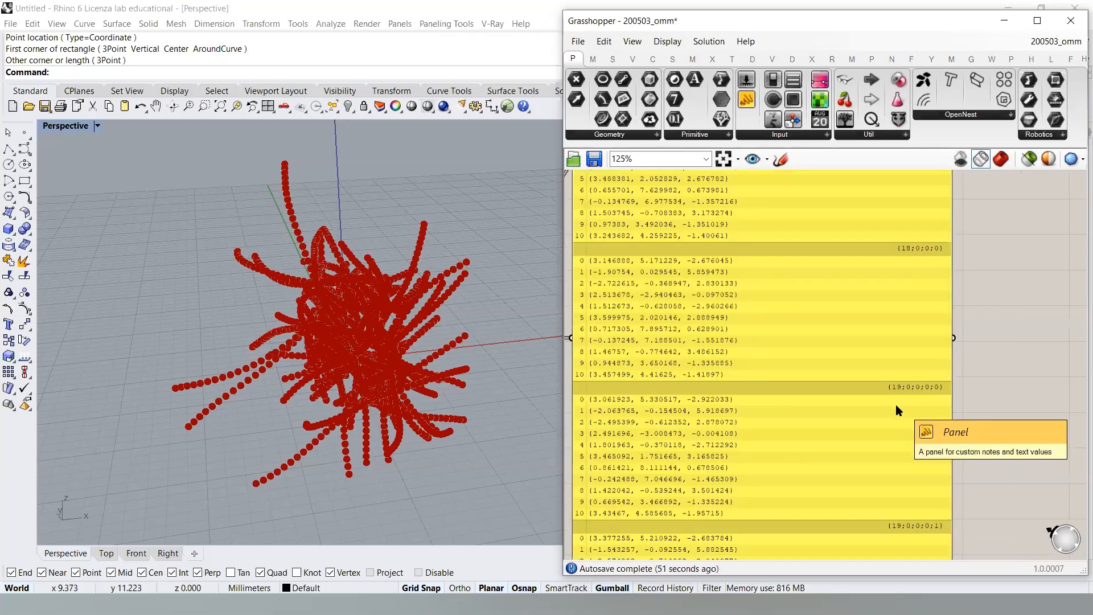
{"action": "scroll", "coordinate": [916, 402], "scroll_direction": "down", "scroll_amount": 3}
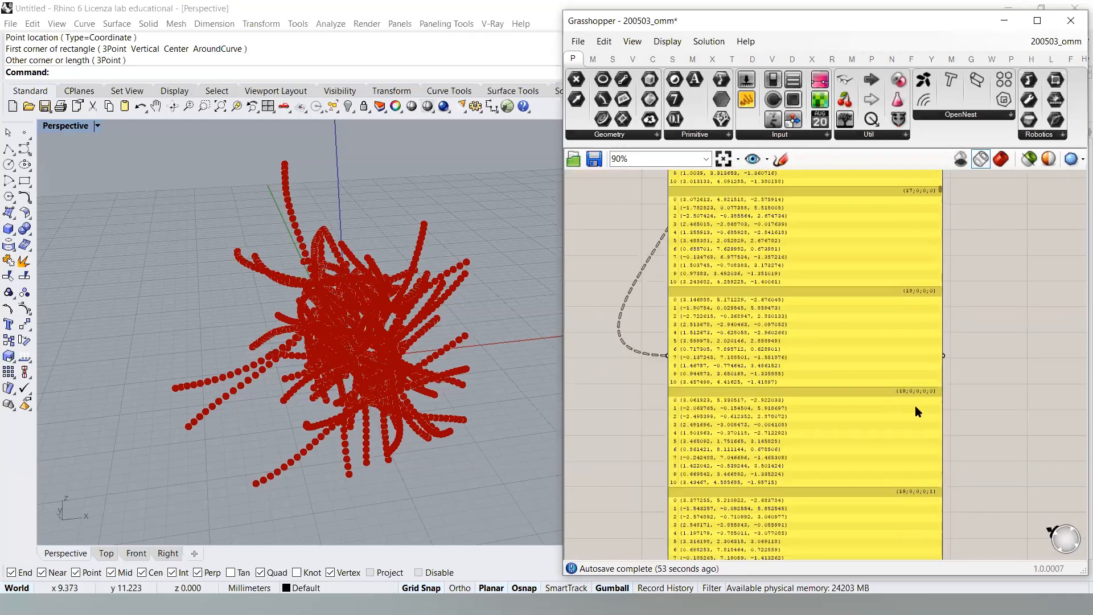
{"action": "scroll", "coordinate": [914, 405], "scroll_direction": "down", "scroll_amount": 3}
{"action": "right_click_drag", "start_coordinate": [701, 341], "coordinate": [946, 377]}
{"action": "scroll", "coordinate": [748, 328], "scroll_direction": "up", "scroll_amount": 4}
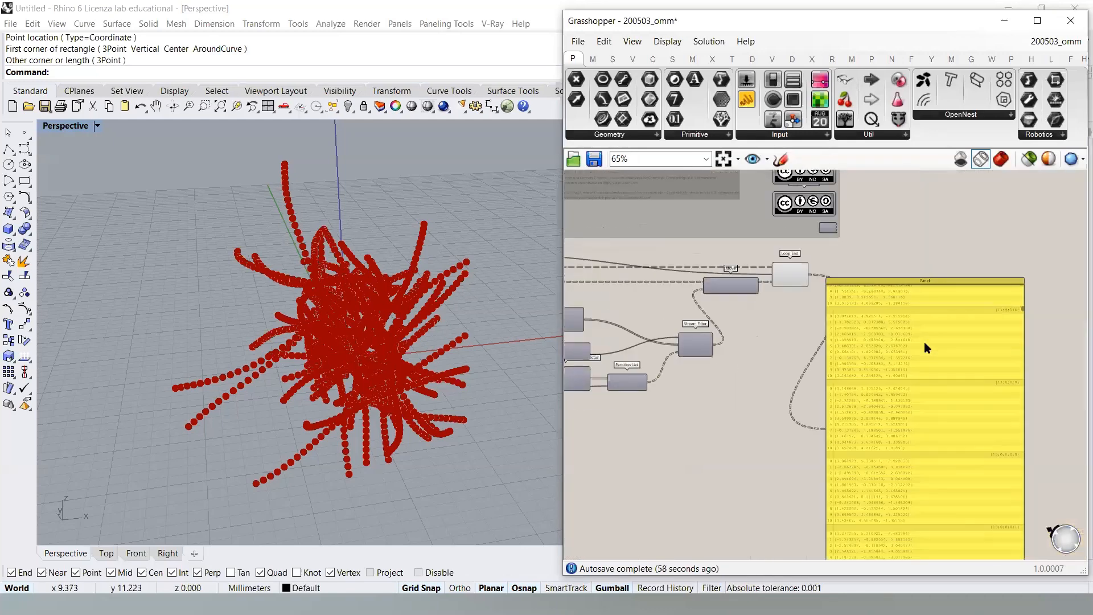
{"action": "scroll", "coordinate": [925, 342], "scroll_direction": "up", "scroll_amount": 3}
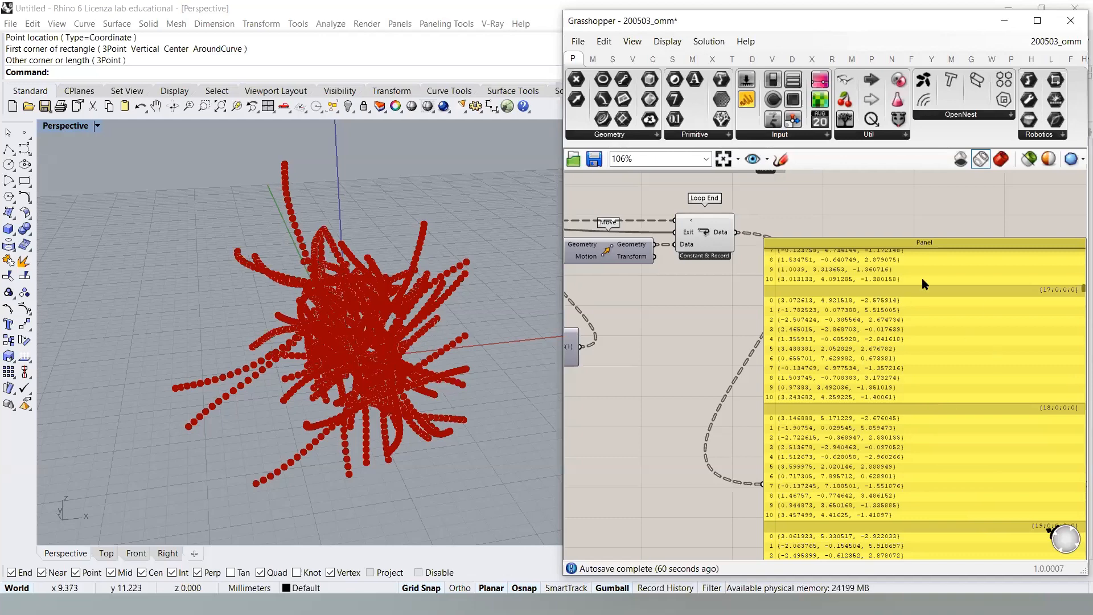
- Delete the Panel connected to the Loop End
{"action": "left_click", "coordinate": [864, 370]}
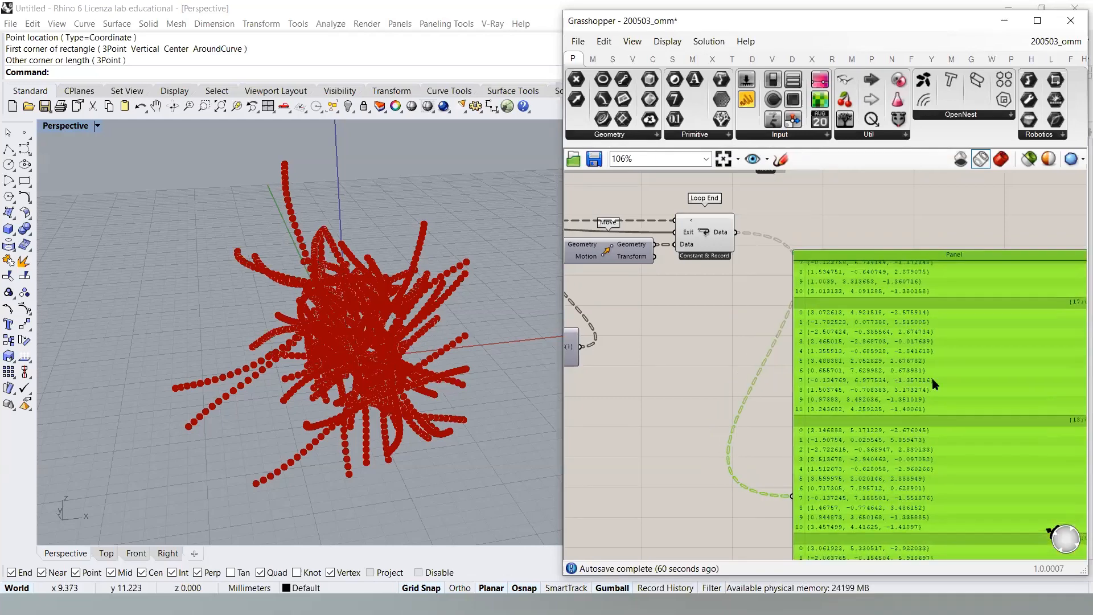
{"action": "key", "text": "Delete"}
{"action": "scroll", "coordinate": [820, 342], "scroll_direction": "up", "scroll_amount": 5}
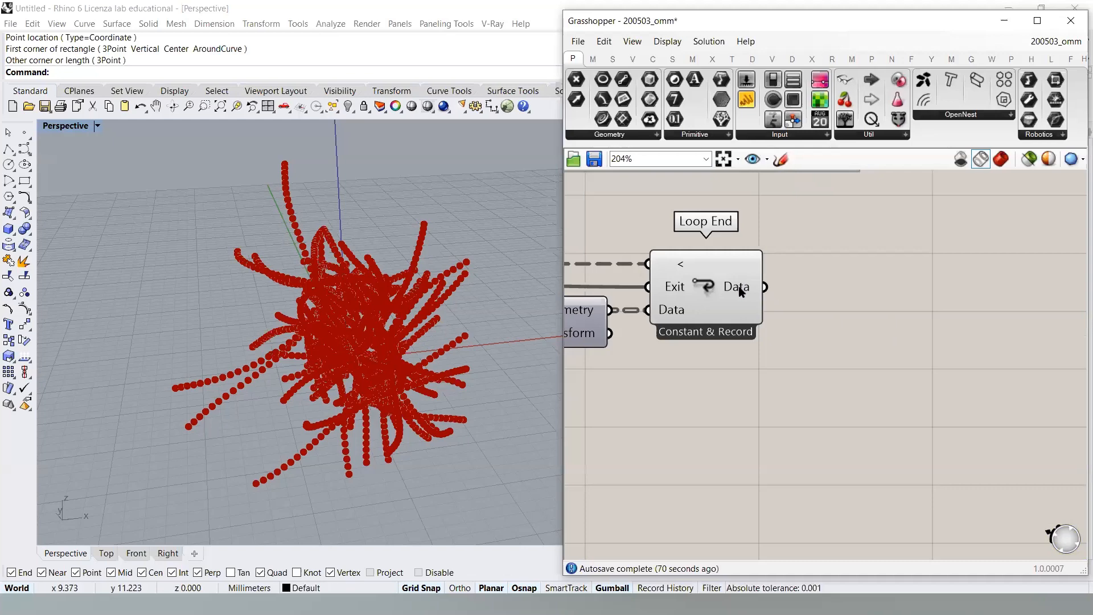
- Add a Flatten Tree component, connect the Loop End's Data output to its Tree input and place it beside the Loop End
{"action": "right_click_drag", "start_coordinate": [370, 330], "coordinate": [355, 253]}
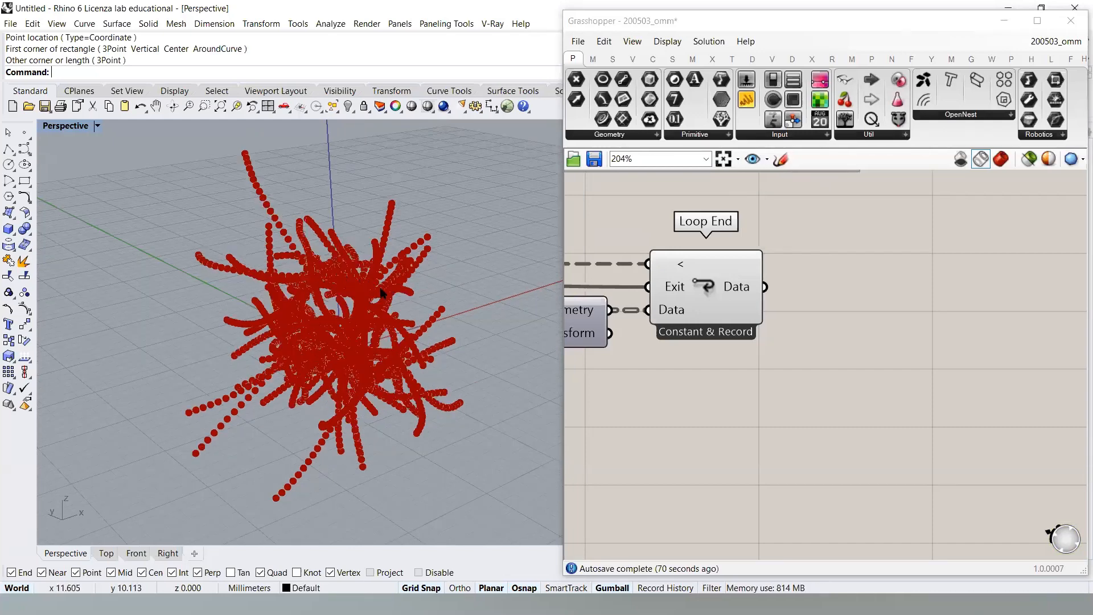
{"action": "double_click", "coordinate": [883, 342]}
{"action": "type", "text": "flat"}
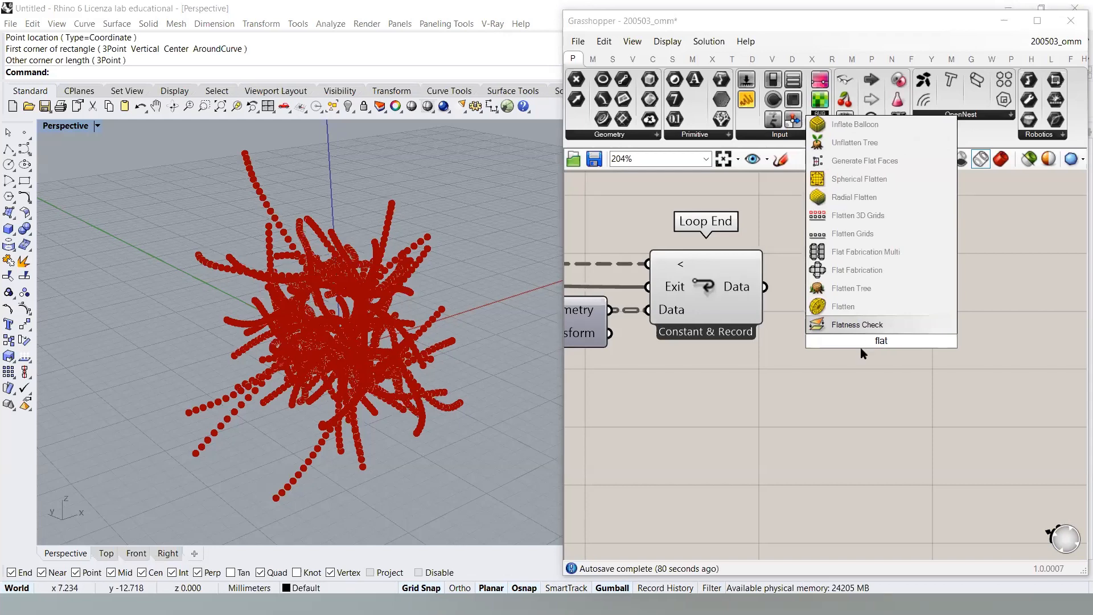
{"action": "left_click", "coordinate": [851, 288]}
{"action": "left_click_drag", "start_coordinate": [766, 286], "coordinate": [823, 328]}
{"action": "left_click", "coordinate": [771, 369]}
{"action": "right_click_drag", "start_coordinate": [826, 389], "coordinate": [682, 356]}
{"action": "left_click_drag", "start_coordinate": [738, 308], "coordinate": [738, 266]}
{"action": "left_click", "coordinate": [771, 318]}
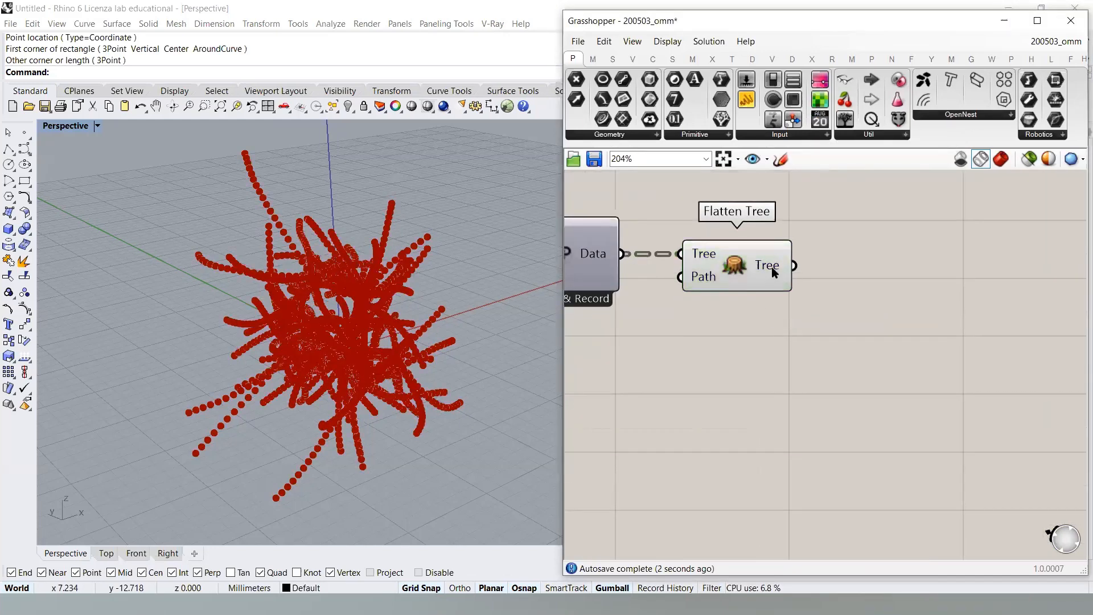
- Inspect the Flatten Tree's output list and view the point trails from different angles
{"action": "mouse_move", "coordinate": [771, 266]}
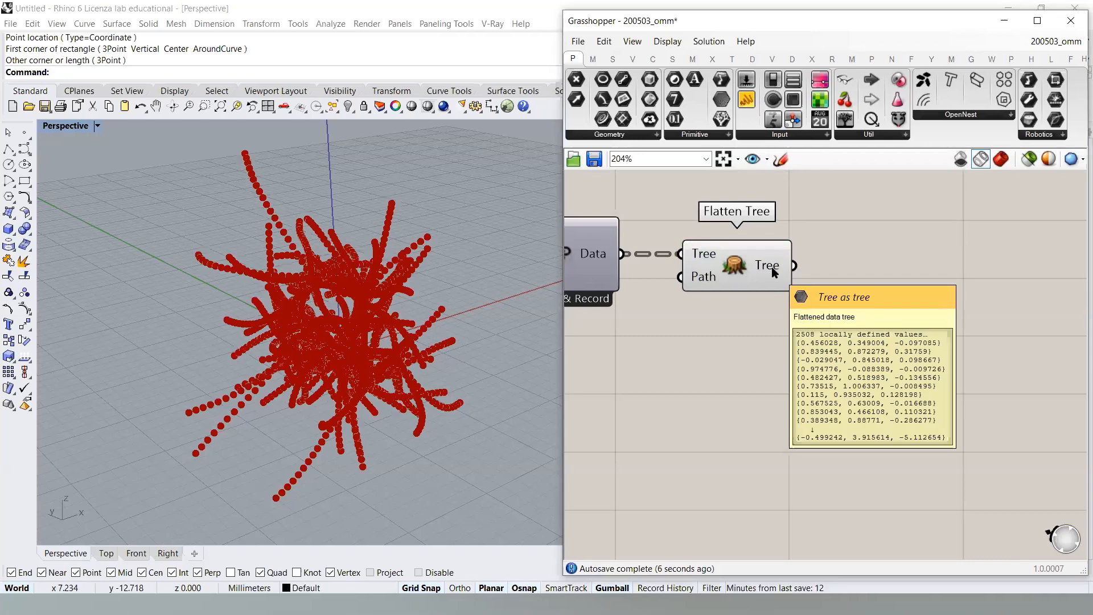
{"action": "right_click_drag", "start_coordinate": [376, 293], "coordinate": [298, 305]}
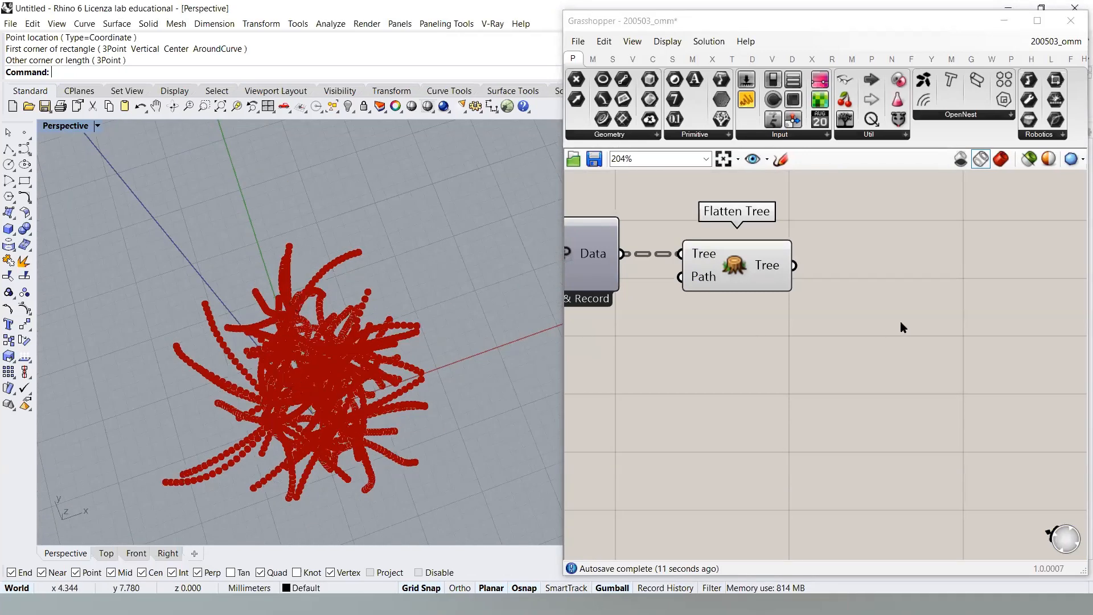
{"action": "left_click_drag", "start_coordinate": [747, 267], "coordinate": [742, 264]}
{"action": "right_click_drag", "start_coordinate": [347, 291], "coordinate": [418, 274]}
{"action": "scroll", "coordinate": [362, 234], "scroll_direction": "up", "scroll_amount": 1}
{"action": "left_click", "coordinate": [877, 310]}
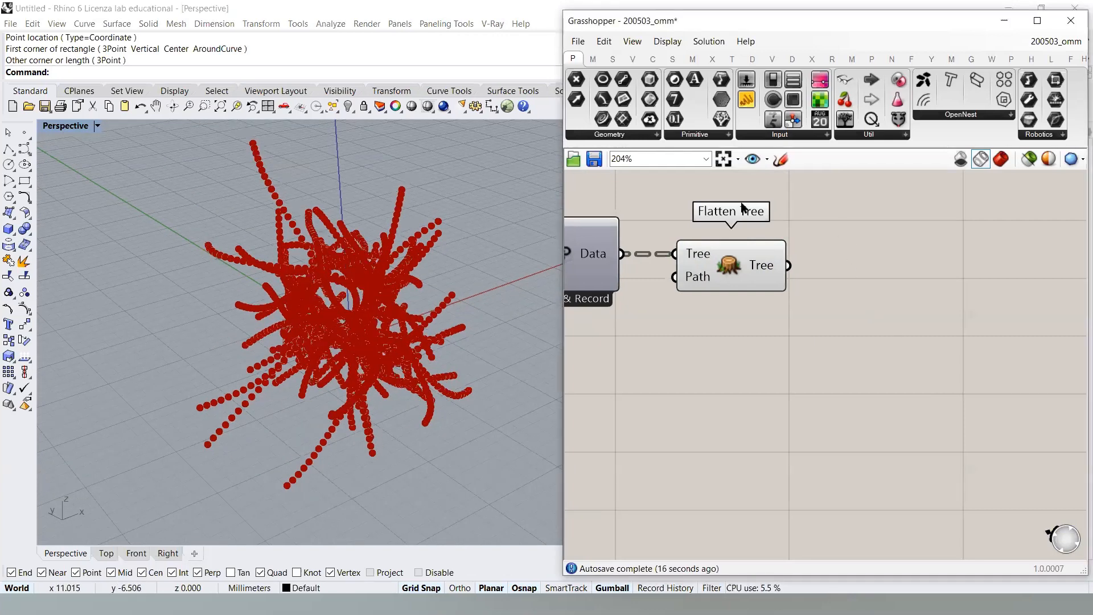
- Widen the Grasshopper window toward the Rhino viewport and bring the whole point cloud into the remaining view
{"action": "left_click_drag", "start_coordinate": [562, 186], "coordinate": [499, 187]}
{"action": "right_click_drag", "start_coordinate": [364, 262], "coordinate": [292, 323]}
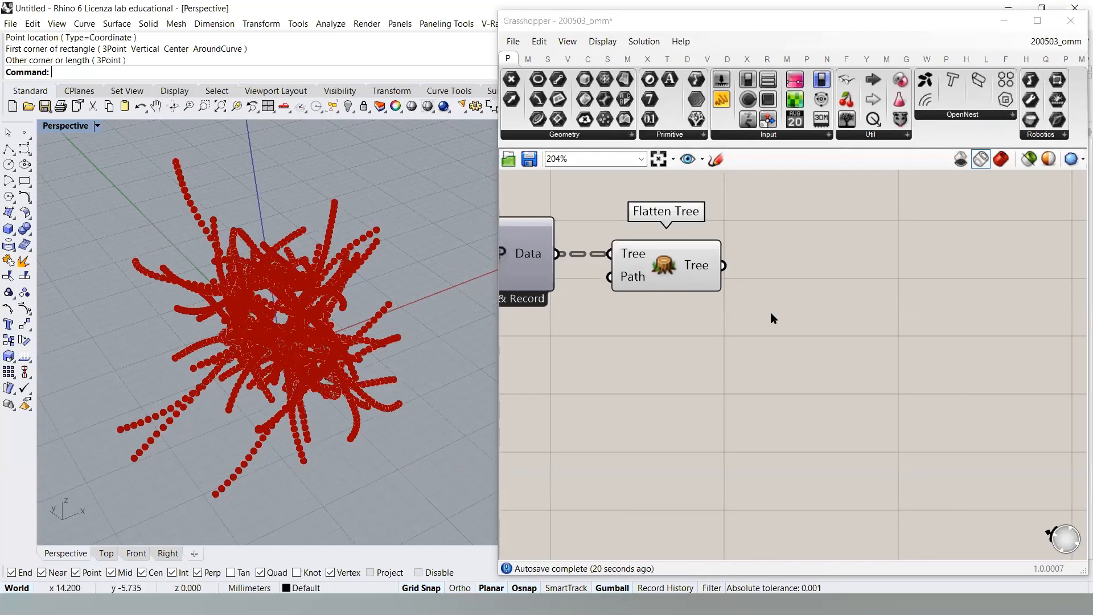
{"action": "right_click_drag", "start_coordinate": [758, 309], "coordinate": [730, 352]}
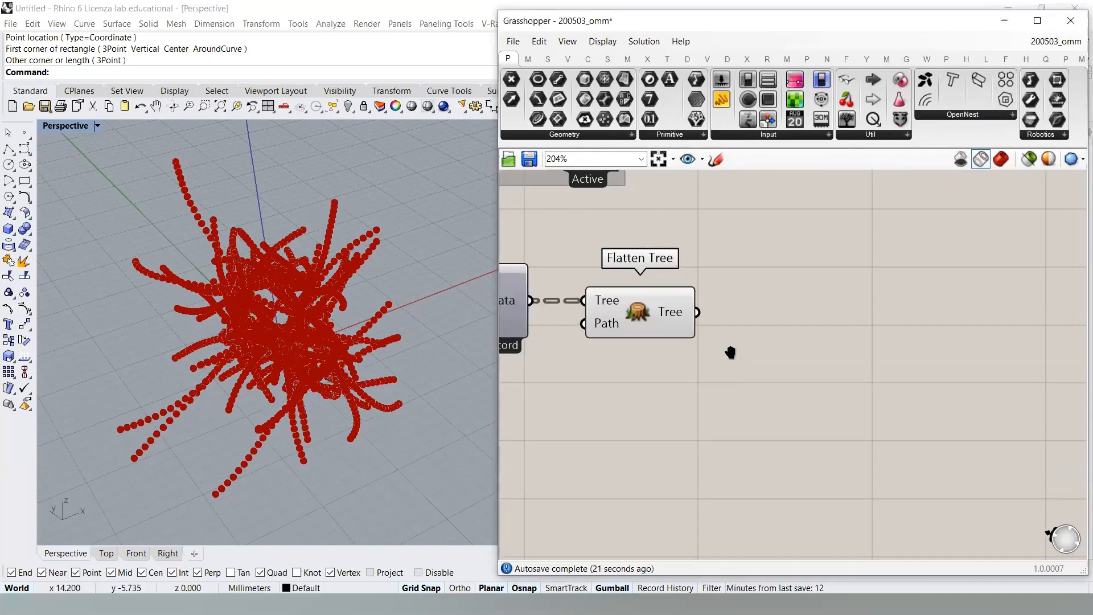
{"action": "scroll", "coordinate": [730, 352], "scroll_direction": "down", "scroll_amount": 3}
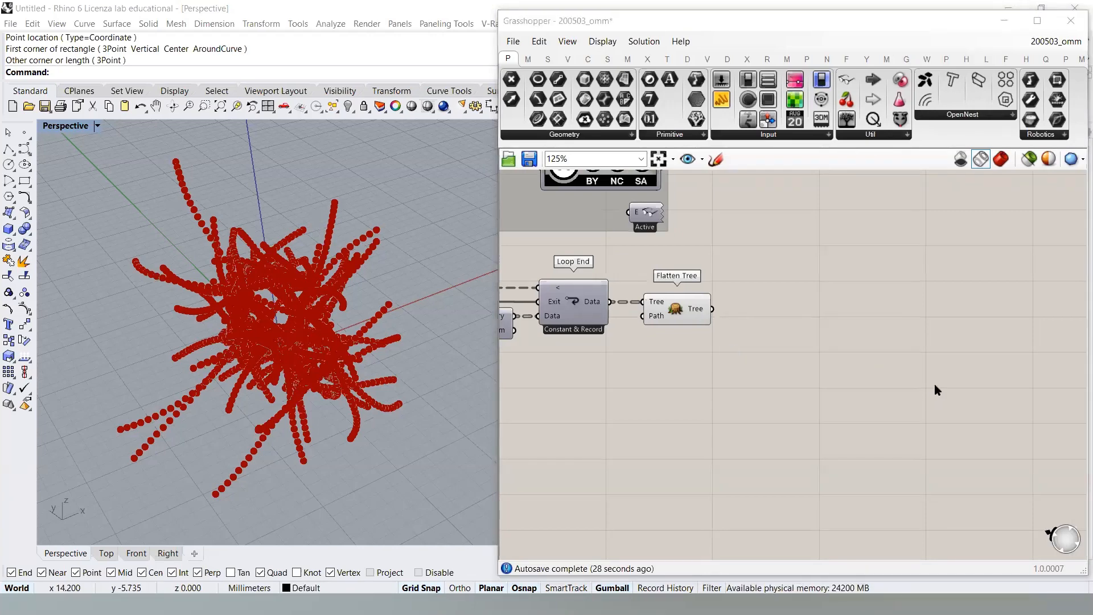
- Move the Flatten Tree component closer to the Loop End to free up canvas space
{"action": "left_click", "coordinate": [660, 310]}
{"action": "left_click", "coordinate": [682, 326]}
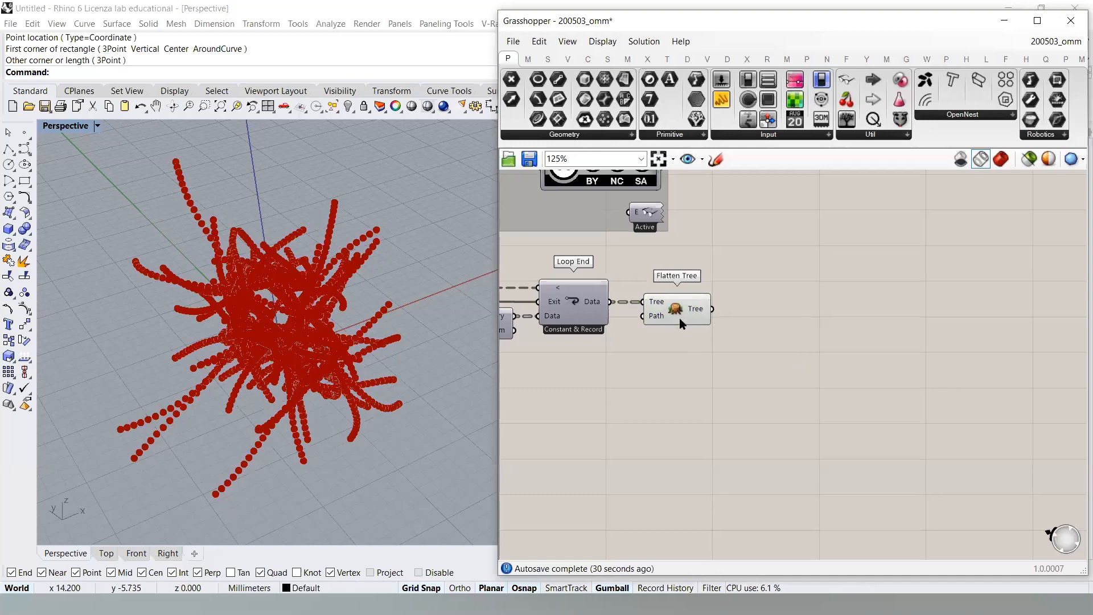
{"action": "right_click_drag", "start_coordinate": [716, 347], "coordinate": [747, 349]}
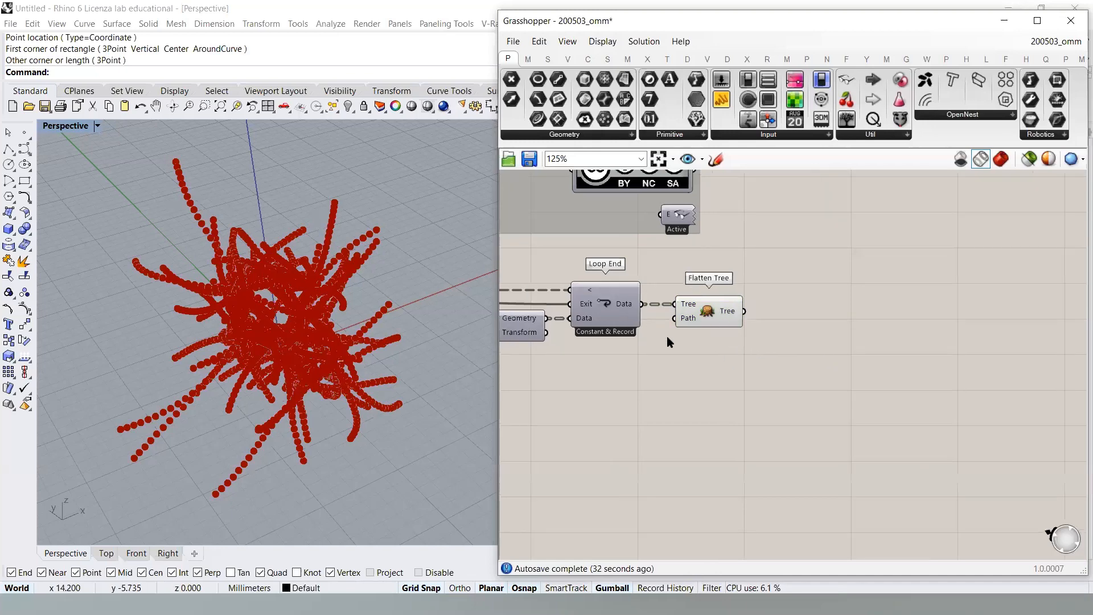
{"action": "scroll", "coordinate": [926, 344], "scroll_direction": "down", "scroll_amount": 4}
{"action": "right_click_drag", "start_coordinate": [915, 337], "coordinate": [823, 362]}
{"action": "left_click_drag", "start_coordinate": [817, 326], "coordinate": [806, 328]}
{"action": "left_click", "coordinate": [829, 350]}
{"action": "right_click_drag", "start_coordinate": [845, 328], "coordinate": [756, 326]}
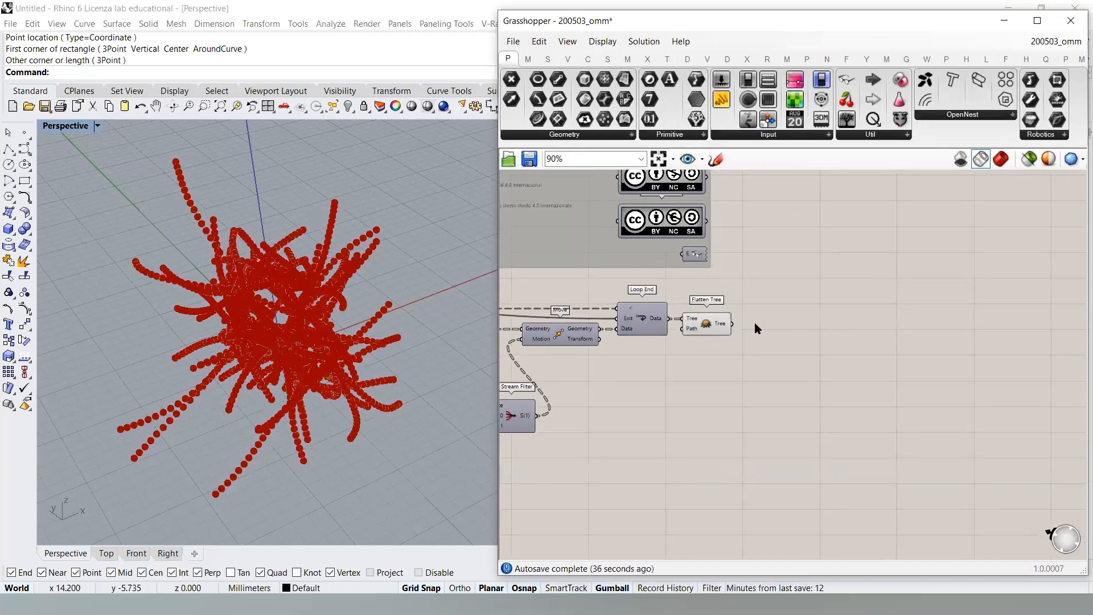
- Widen the Grasshopper window toward the Rhino viewport to gain canvas space beside the Flatten Tree component
{"action": "scroll", "coordinate": [750, 324], "scroll_direction": "up", "scroll_amount": 7}
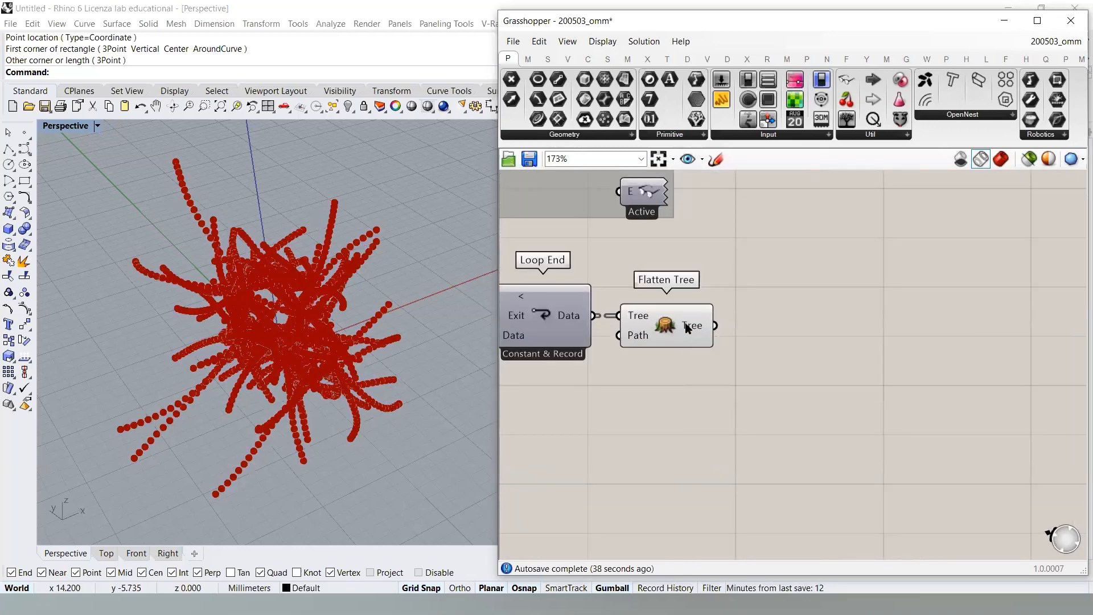
{"action": "mouse_move", "coordinate": [687, 327]}
{"action": "right_click_drag", "start_coordinate": [267, 292], "coordinate": [312, 292]}
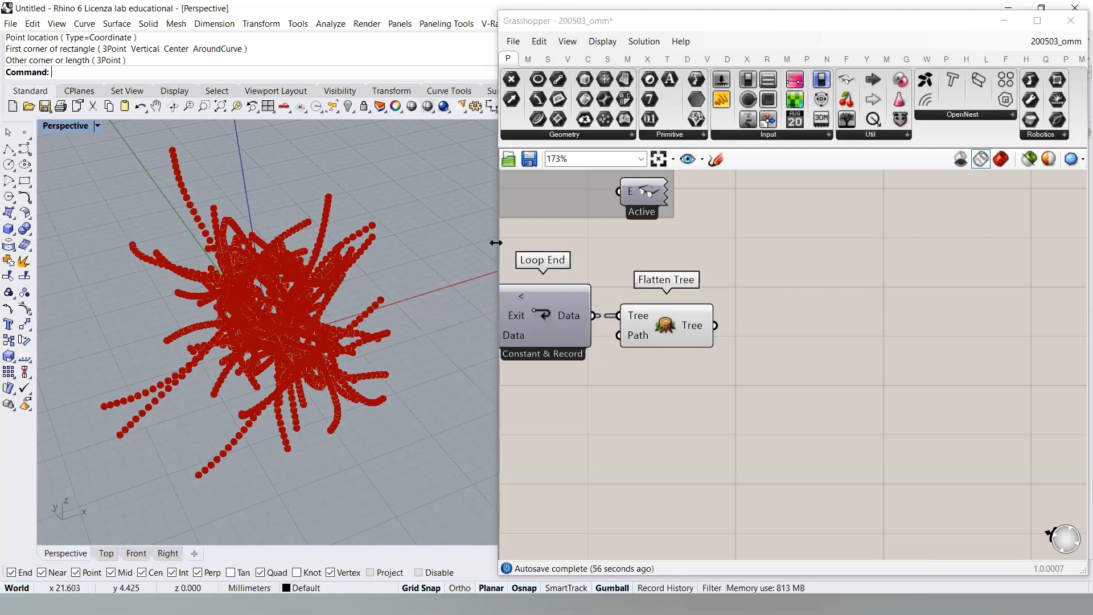
{"action": "left_click_drag", "start_coordinate": [346, 259], "coordinate": [350, 259]}
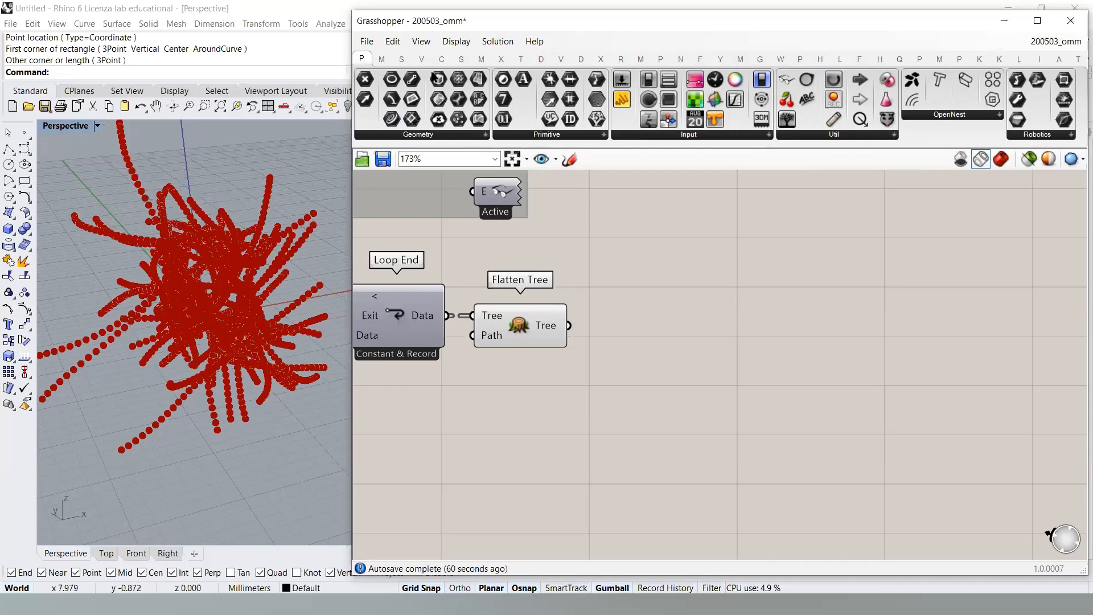
- Add a Volvox Construct Cloud component and connect the Flatten Tree's Tree output to its Points input
{"action": "left_click", "coordinate": [562, 56]}
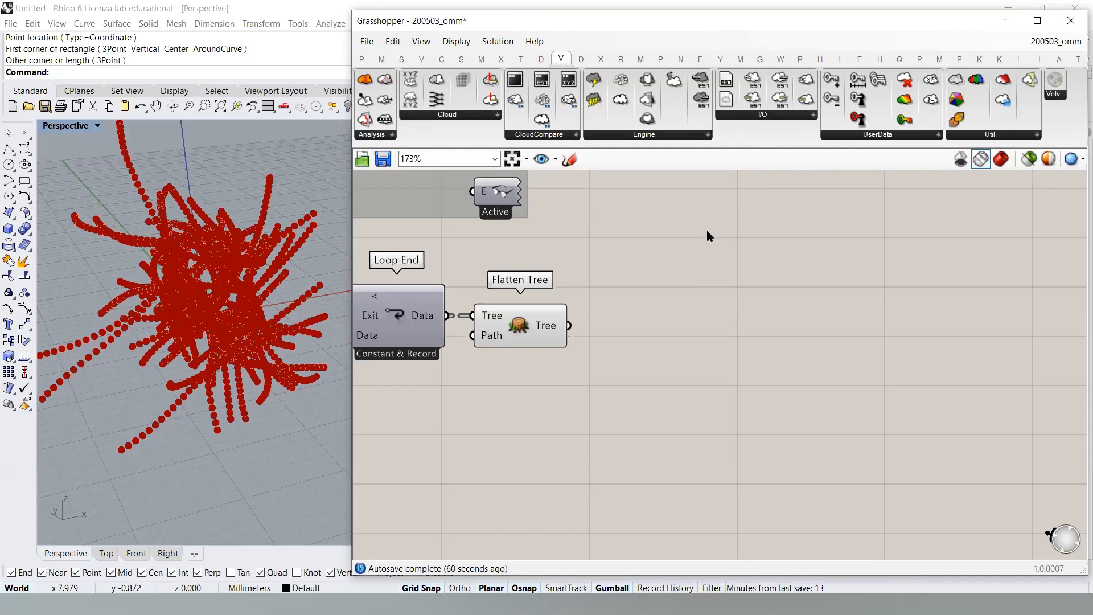
{"action": "left_click", "coordinate": [438, 116]}
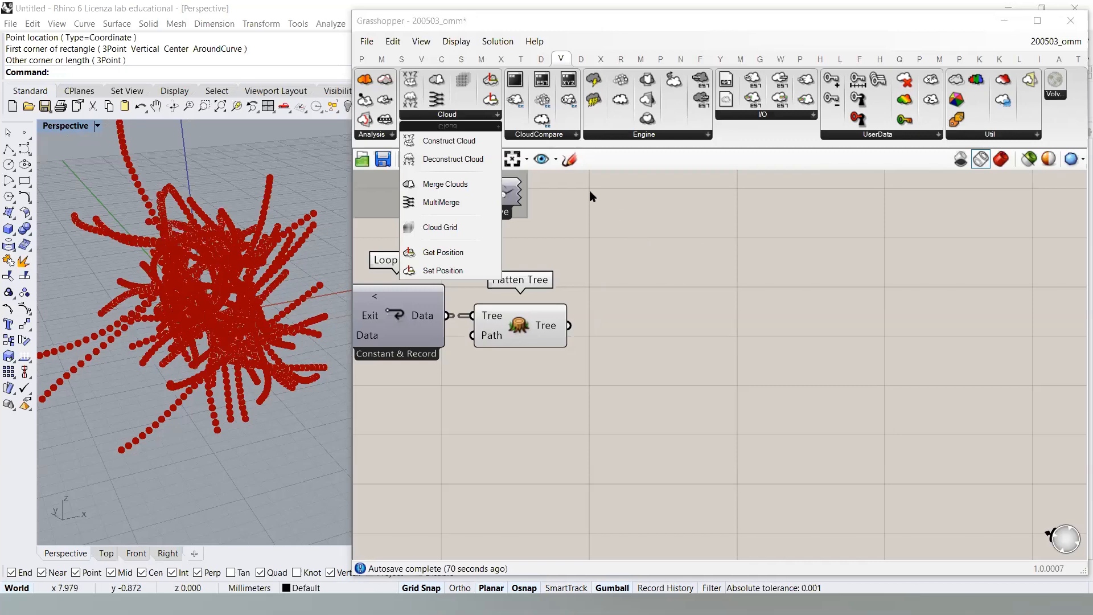
{"action": "left_click", "coordinate": [445, 142]}
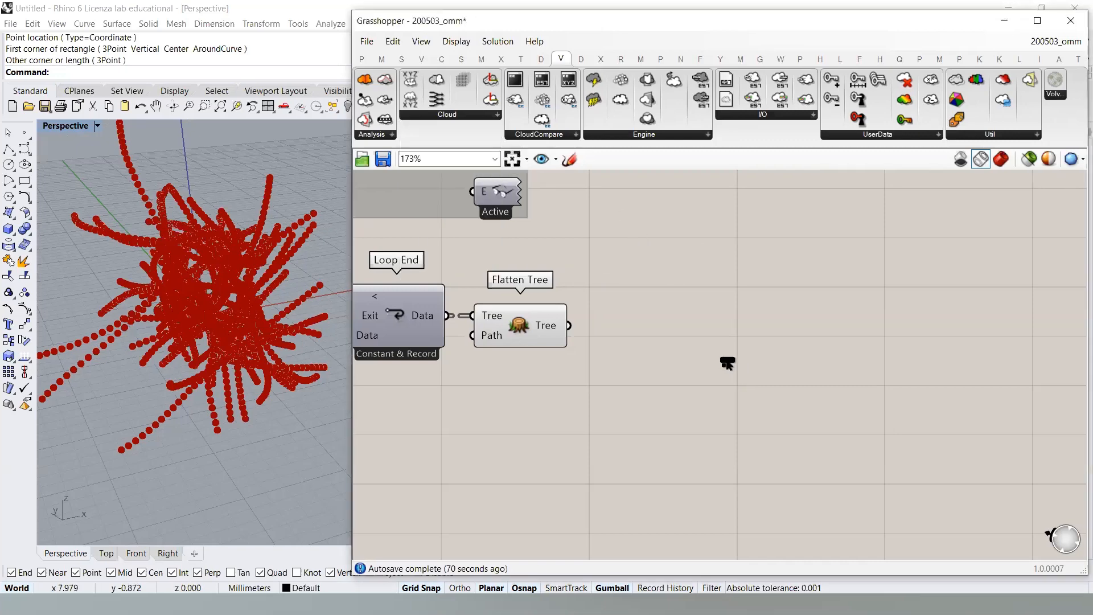
{"action": "left_click", "coordinate": [732, 362]}
{"action": "left_click_drag", "start_coordinate": [568, 325], "coordinate": [673, 340]}
- Turn off the Flatten Tree's preview and view the constructed point cloud from different angles
{"action": "left_click", "coordinate": [530, 329]}
{"action": "key", "text": "ctrl+q"}
{"action": "left_click", "coordinate": [579, 421]}
{"action": "left_click", "coordinate": [581, 382]}
{"action": "right_click_drag", "start_coordinate": [342, 359], "coordinate": [262, 307]}
{"action": "left_click", "coordinate": [24, 133]}
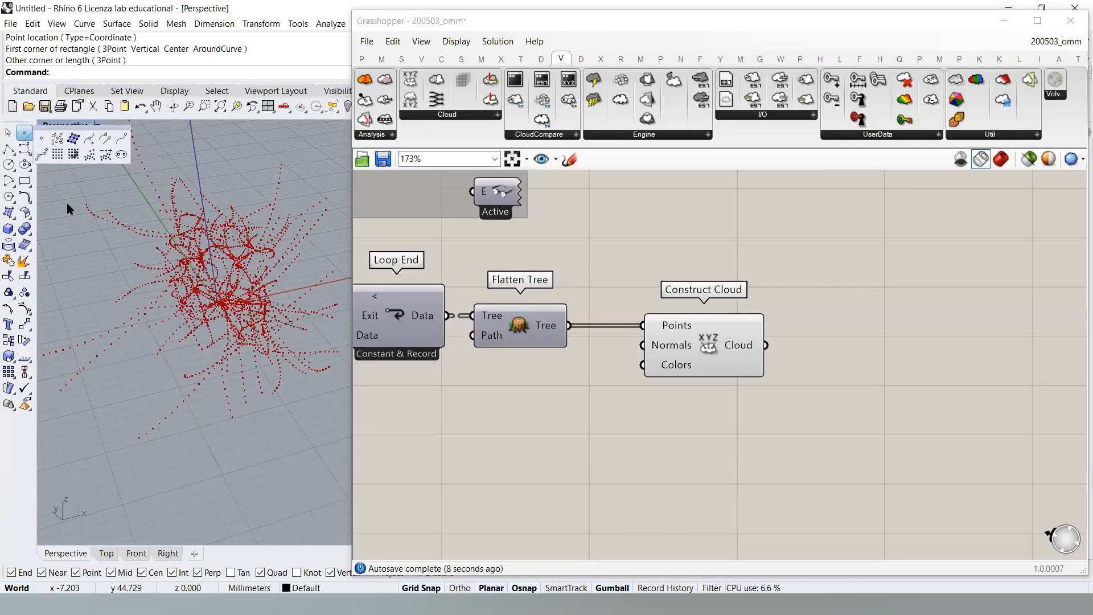
{"action": "right_click_drag", "start_coordinate": [135, 263], "coordinate": [100, 179]}
{"action": "left_click", "coordinate": [757, 287]}
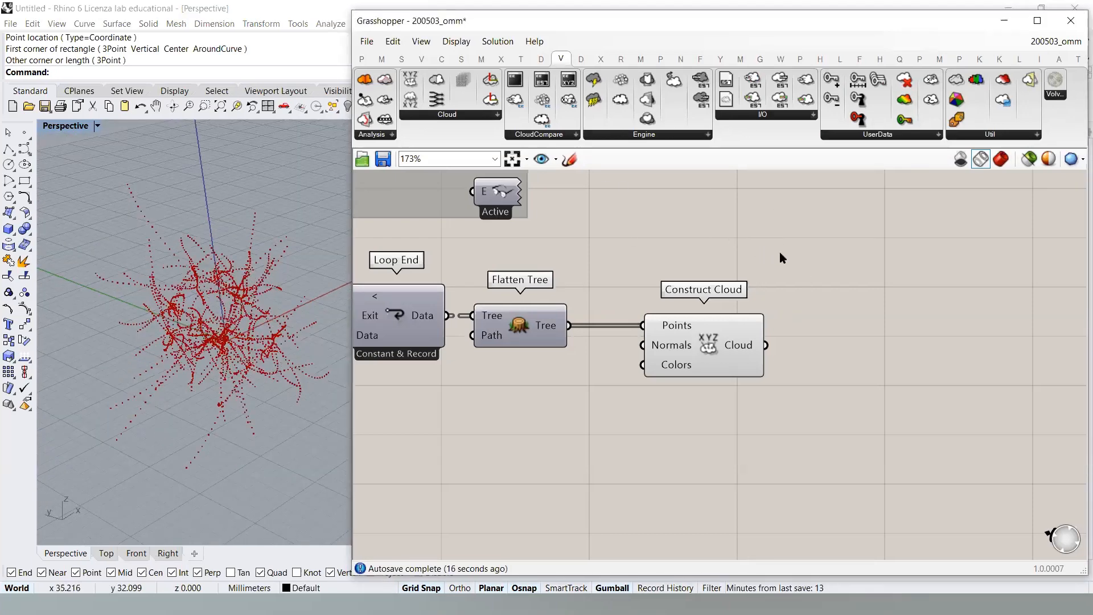
- Move Construct Cloud closer to the Flatten Tree and compare its Cloud output with the flattened point list
{"action": "left_click_drag", "start_coordinate": [724, 345], "coordinate": [712, 346]}
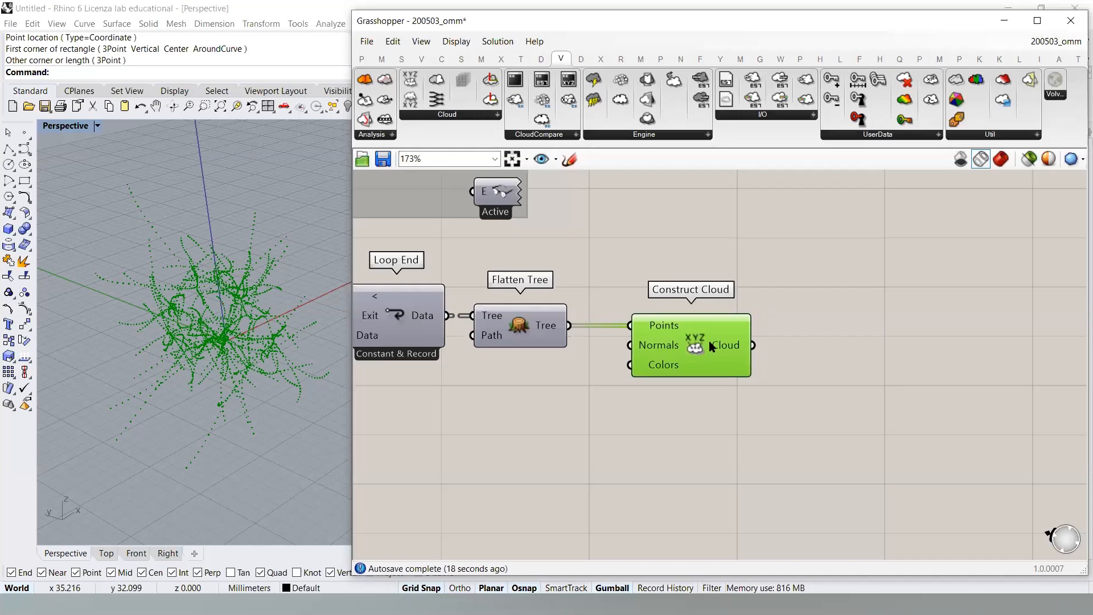
{"action": "left_click", "coordinate": [818, 301]}
{"action": "mouse_move", "coordinate": [736, 349]}
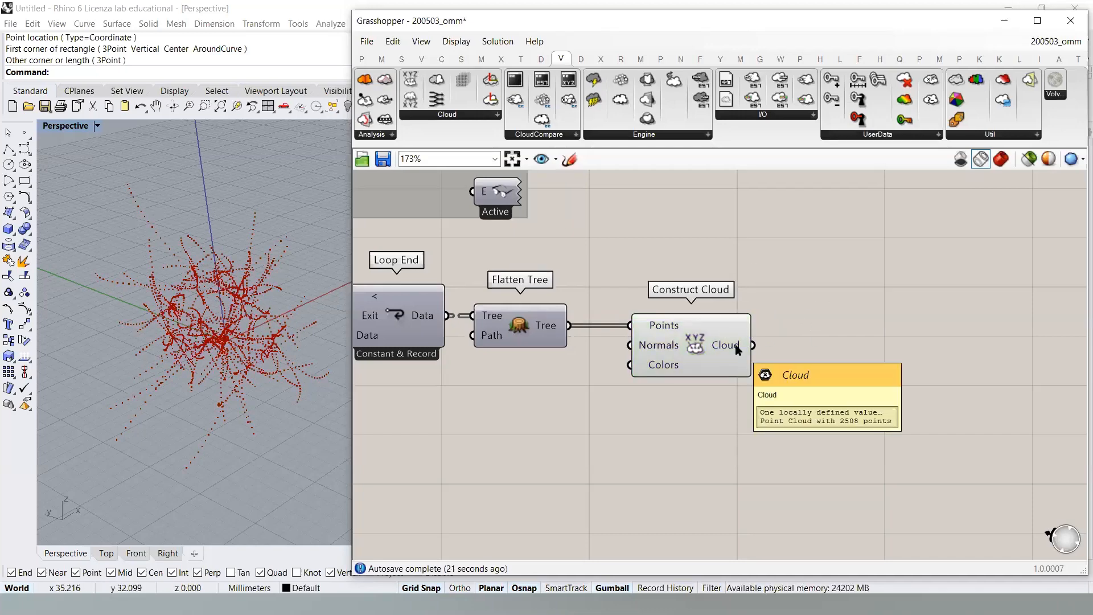
{"action": "right_click_drag", "start_coordinate": [278, 258], "coordinate": [257, 279]}
{"action": "left_click", "coordinate": [689, 345]}
{"action": "left_click_drag", "start_coordinate": [687, 346], "coordinate": [677, 346]}
{"action": "left_click", "coordinate": [763, 336]}
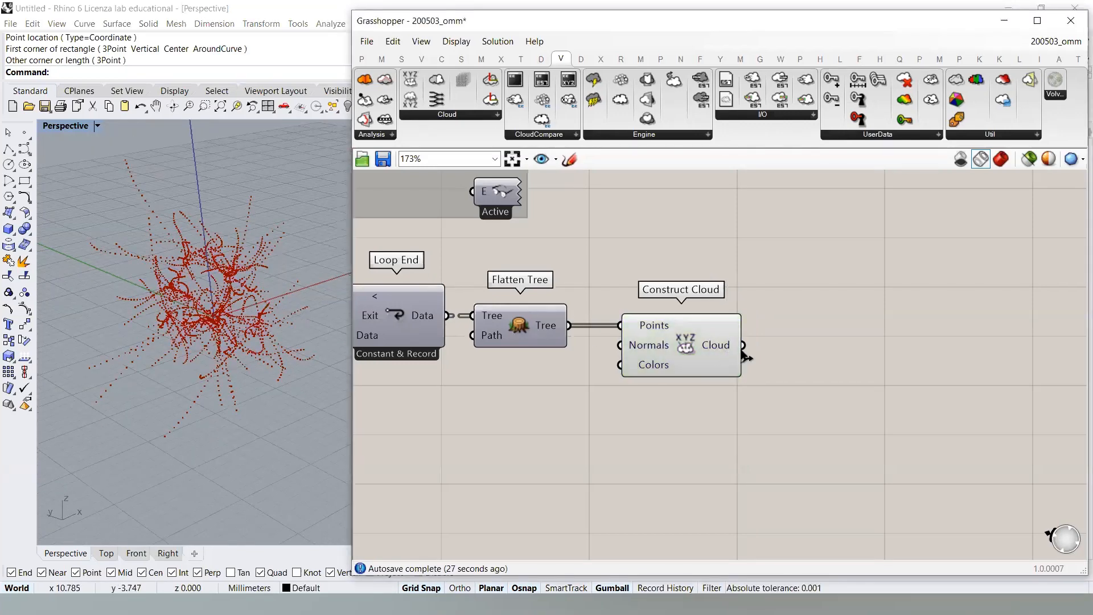
{"action": "mouse_move", "coordinate": [555, 329]}
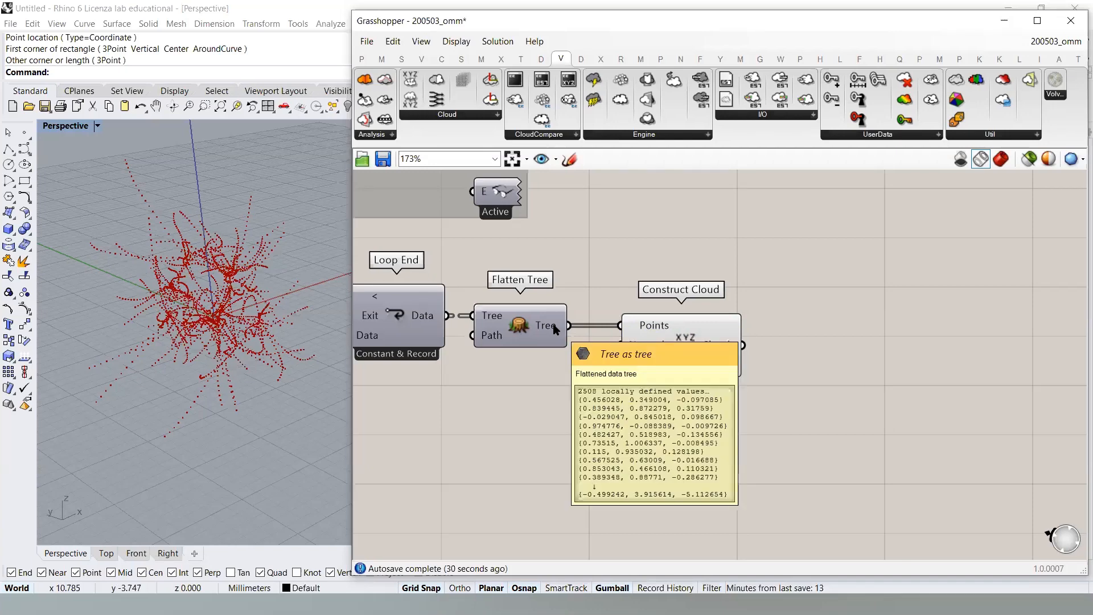
- Add a Voxel Colored component from Volvox's utilities and connect the Construct Cloud's Cloud output to its Cloud input
{"action": "left_click", "coordinate": [637, 137]}
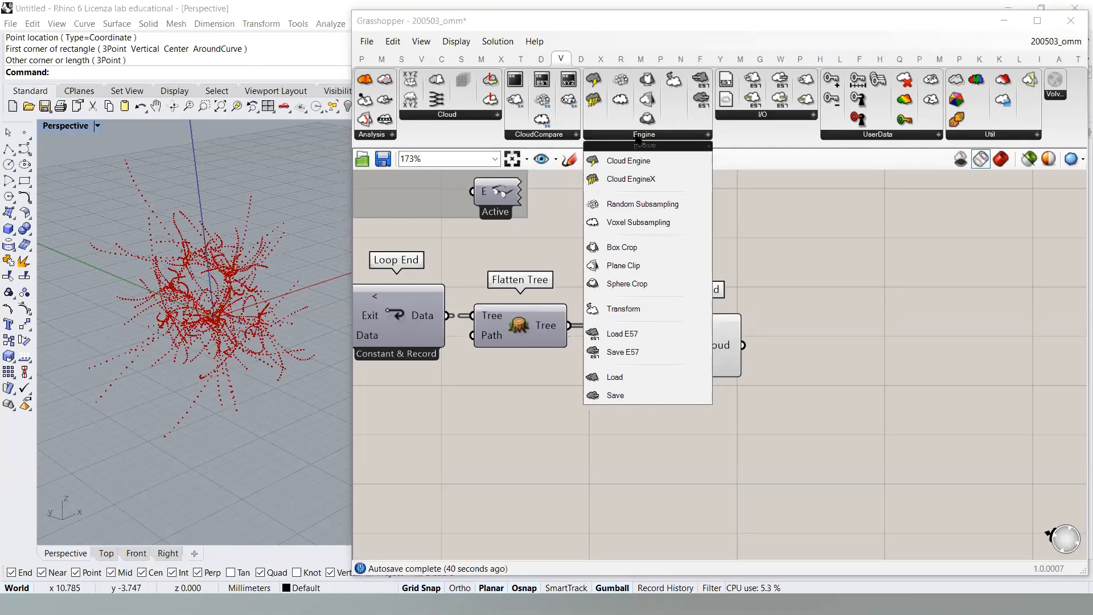
{"action": "left_click", "coordinate": [904, 139]}
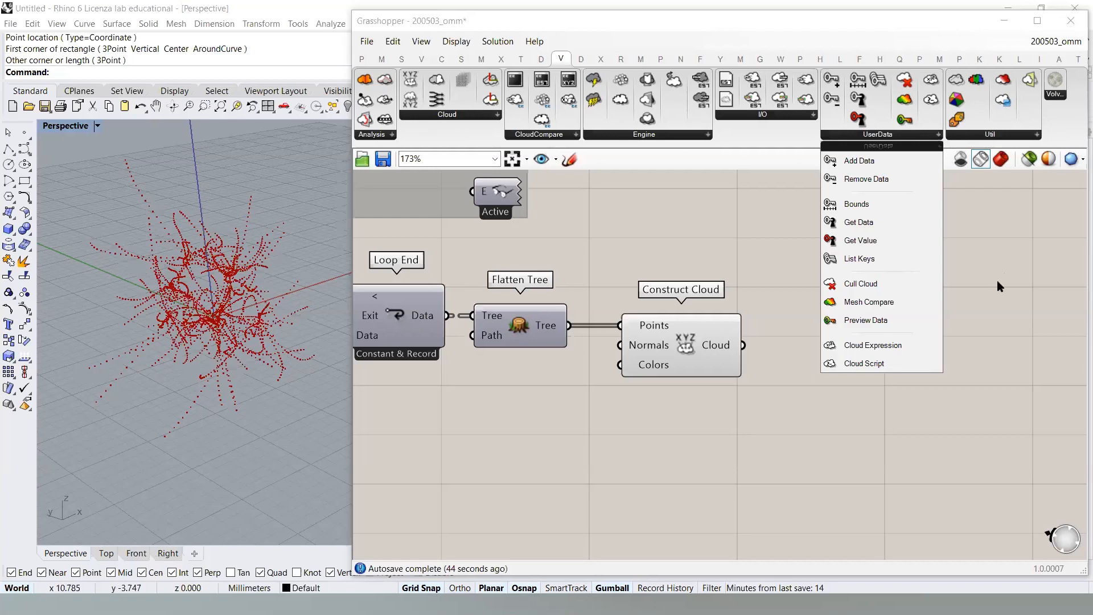
{"action": "left_click", "coordinate": [968, 138]}
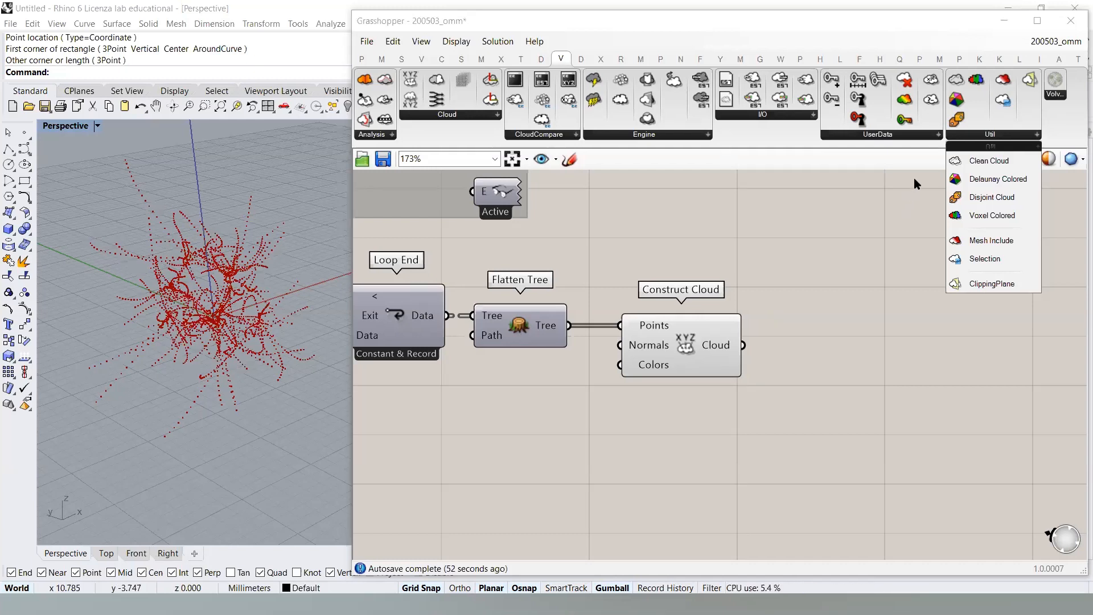
{"action": "left_click_drag", "start_coordinate": [968, 215], "coordinate": [931, 333]}
{"action": "left_click_drag", "start_coordinate": [744, 345], "coordinate": [864, 317]}
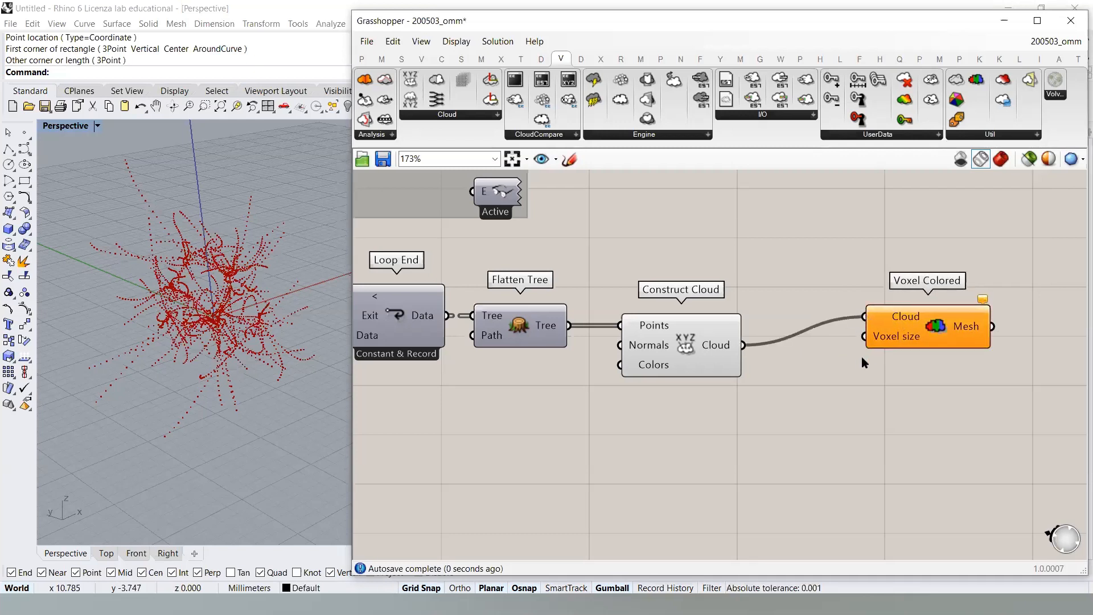
- Create a 1.00 number slider, connect it to the Voxel size input and place it below Construct Cloud
{"action": "double_click", "coordinate": [821, 453]}
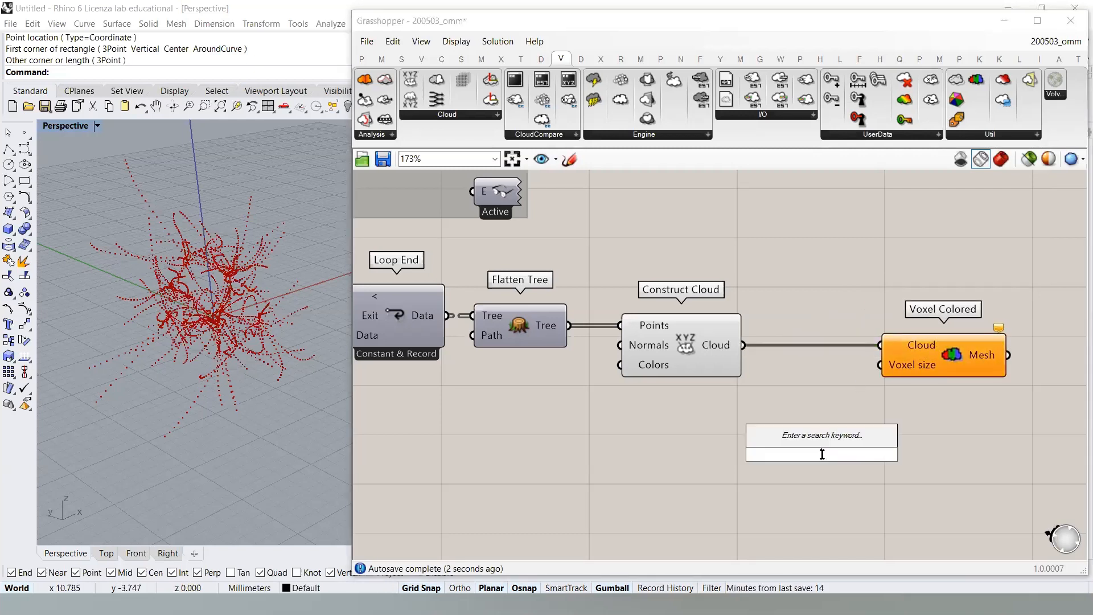
{"action": "type", "text": "1.00"}
{"action": "key", "text": "Return"}
{"action": "left_click_drag", "start_coordinate": [880, 365], "coordinate": [924, 454]}
{"action": "left_click_drag", "start_coordinate": [763, 454], "coordinate": [670, 424]}
{"action": "left_click", "coordinate": [875, 416]}
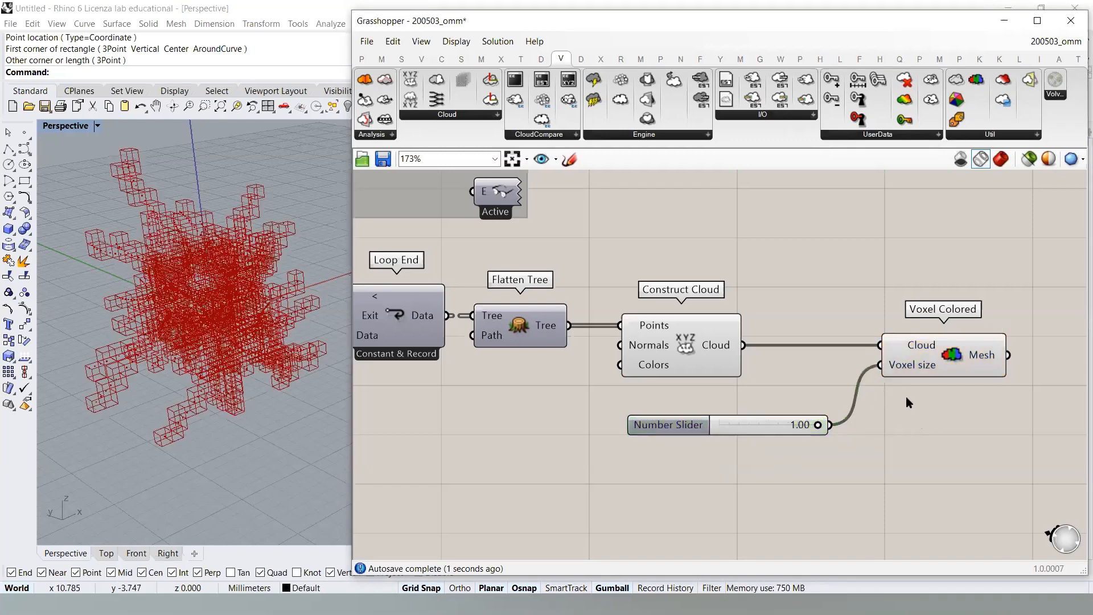
- Set the voxel size slider to 0.64 and narrow the Grasshopper window to give the voxel mesh more room
{"action": "right_click_drag", "start_coordinate": [210, 307], "coordinate": [218, 259]}
{"action": "left_click_drag", "start_coordinate": [817, 424], "coordinate": [783, 425]}
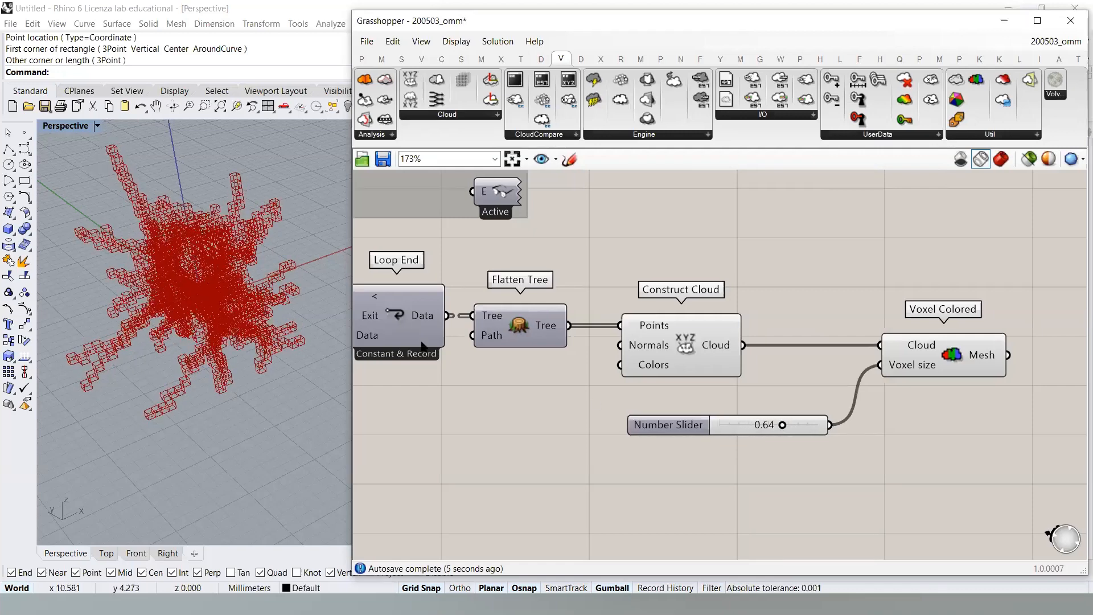
{"action": "right_click_drag", "start_coordinate": [301, 374], "coordinate": [336, 363]}
{"action": "right_click_drag", "start_coordinate": [318, 308], "coordinate": [322, 343]}
{"action": "right_click_drag", "start_coordinate": [378, 309], "coordinate": [360, 273]}
{"action": "left_click", "coordinate": [673, 397]}
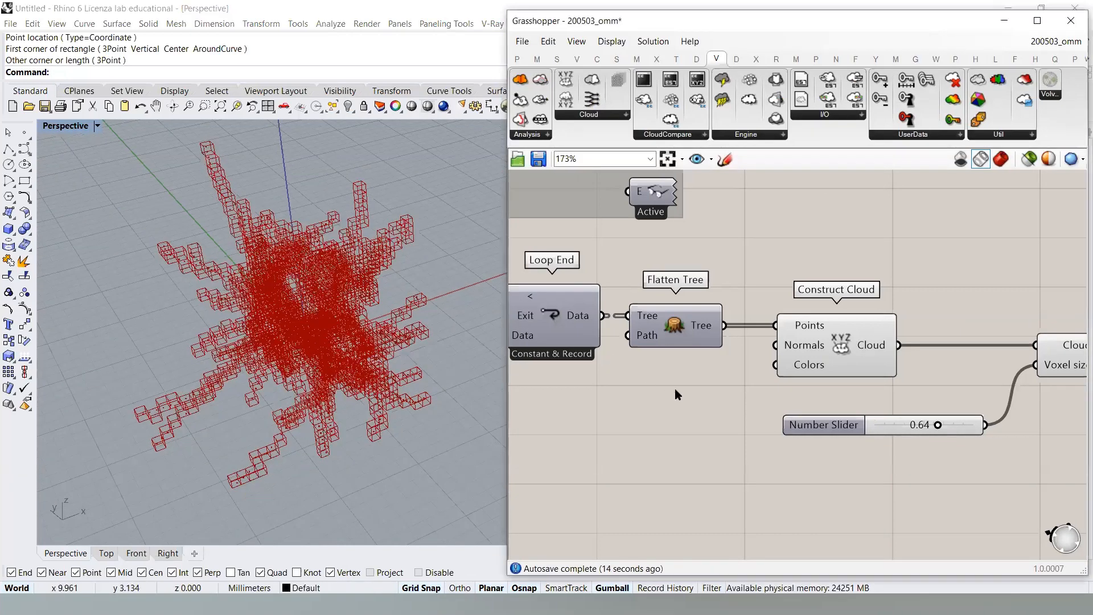
- Move the voxel size slider directly under Construct Cloud and bring Voxel Colored close beside them
{"action": "scroll", "coordinate": [825, 393], "scroll_direction": "down", "scroll_amount": 1}
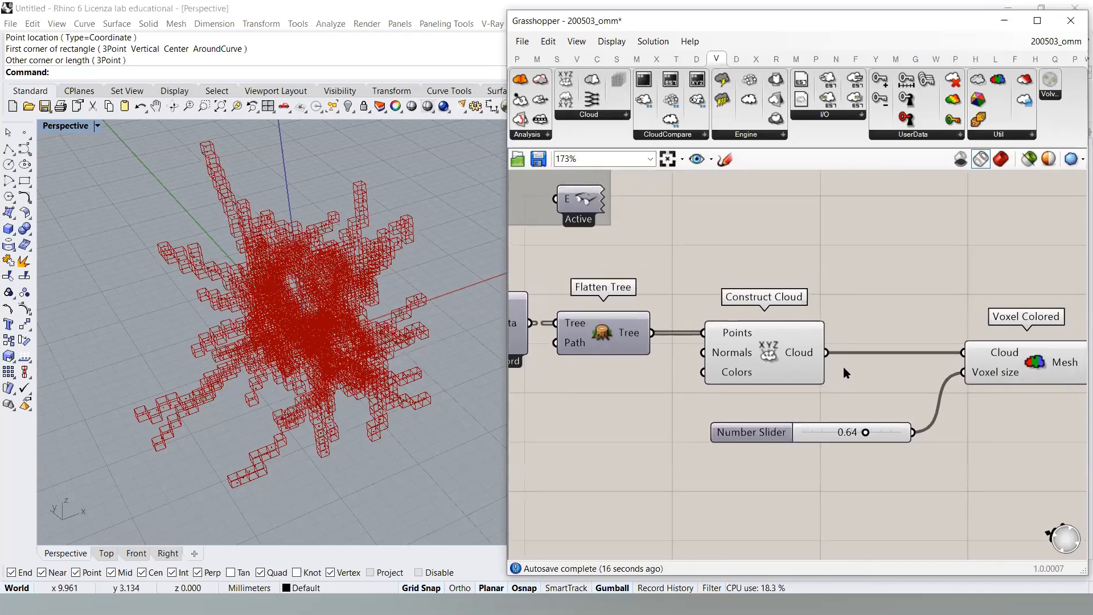
{"action": "left_click_drag", "start_coordinate": [878, 423], "coordinate": [815, 398]}
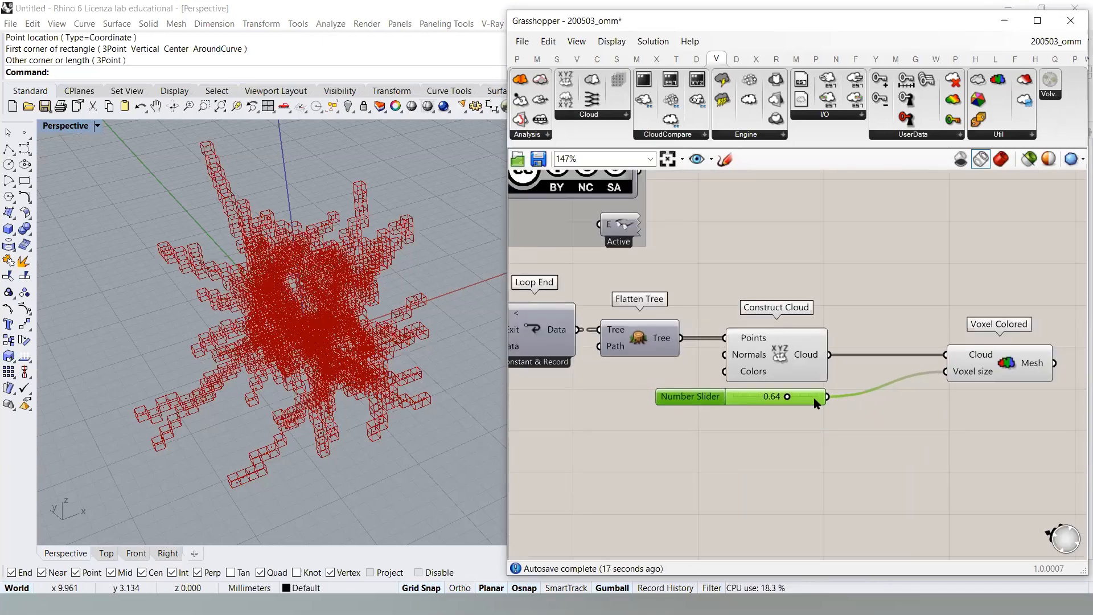
{"action": "left_click_drag", "start_coordinate": [1007, 370], "coordinate": [764, 357]}
{"action": "left_click", "coordinate": [773, 263]}
{"action": "right_click_drag", "start_coordinate": [683, 305], "coordinate": [813, 305]}
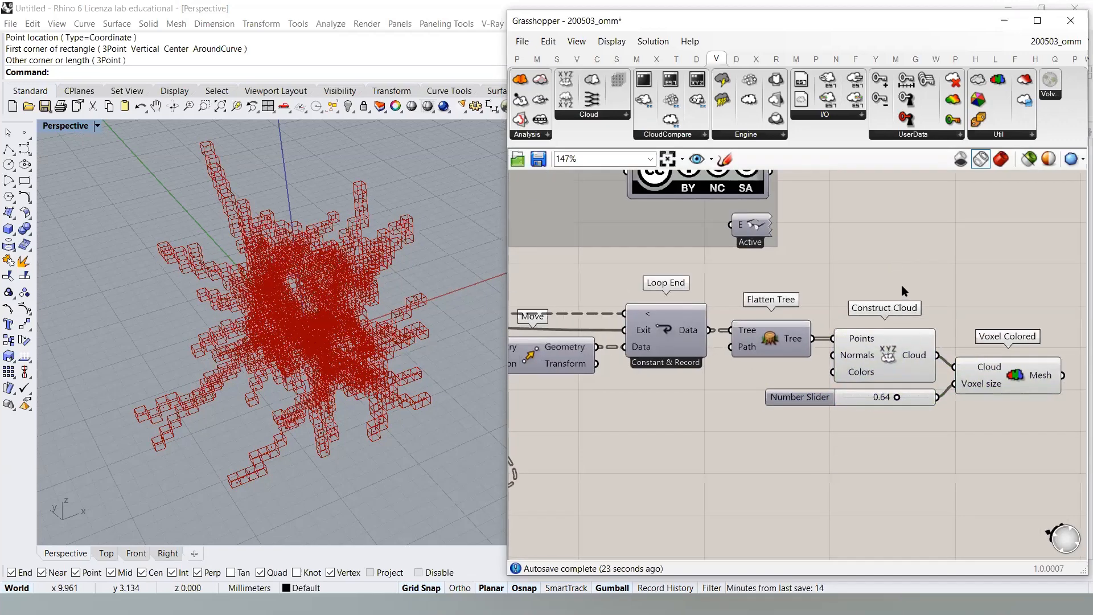
- View the voxel mesh from another angle and save the Grasshopper definition
{"action": "right_click_drag", "start_coordinate": [349, 249], "coordinate": [394, 205]}
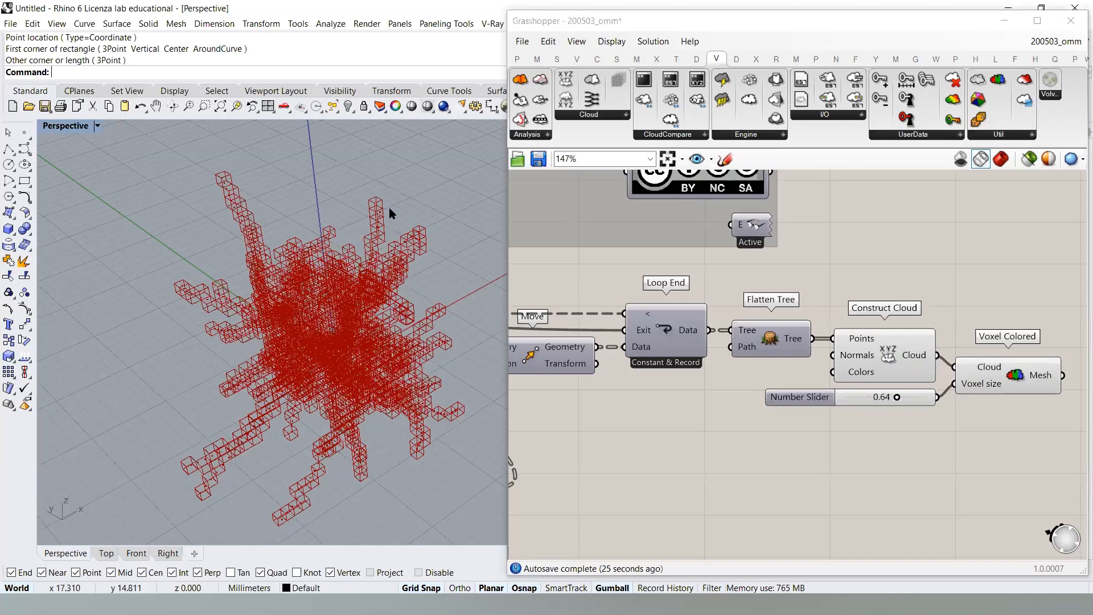
{"action": "left_click", "coordinate": [750, 370]}
{"action": "scroll", "coordinate": [771, 389], "scroll_direction": "down", "scroll_amount": 5}
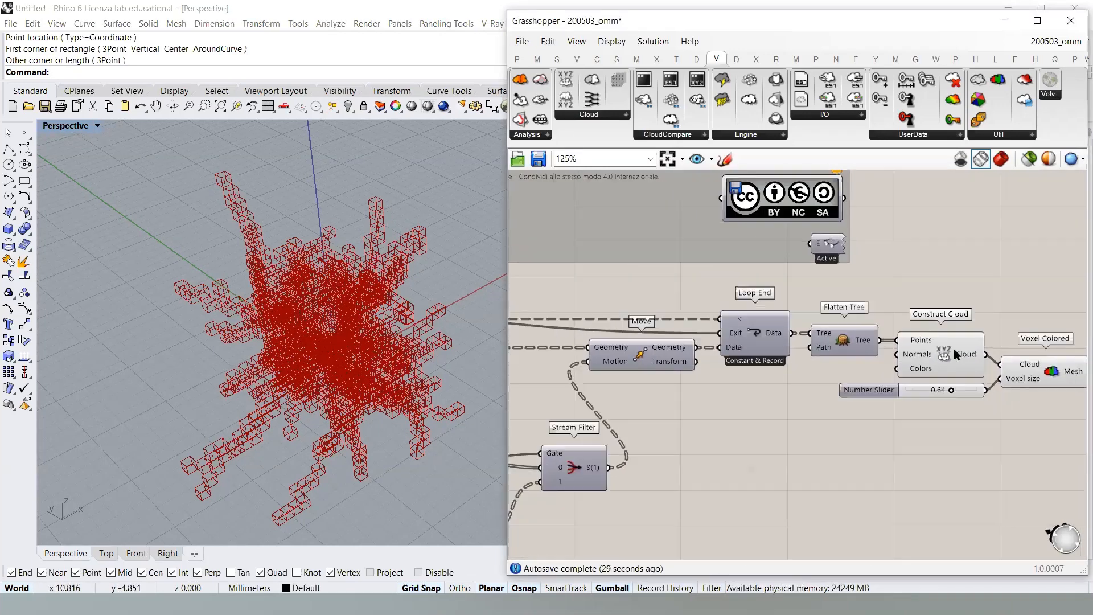
{"action": "left_click", "coordinate": [538, 159]}
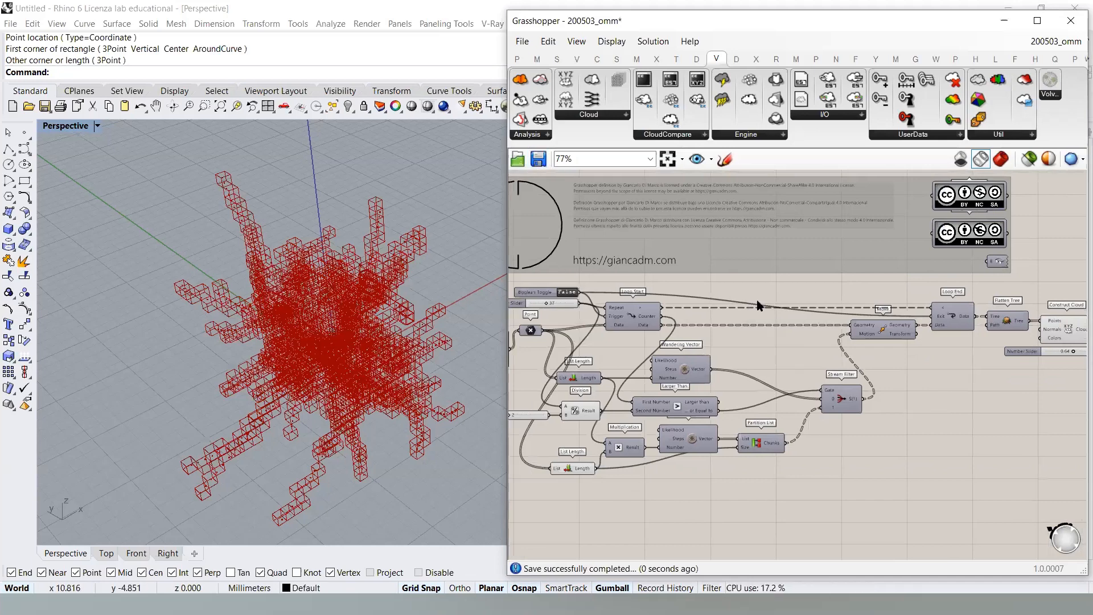
- Switch the Loop Start's Boolean Toggle to True and back to False to regenerate the branching growth
{"action": "scroll", "coordinate": [661, 313], "scroll_direction": "up", "scroll_amount": 4}
{"action": "scroll", "coordinate": [658, 310], "scroll_direction": "up", "scroll_amount": 3}
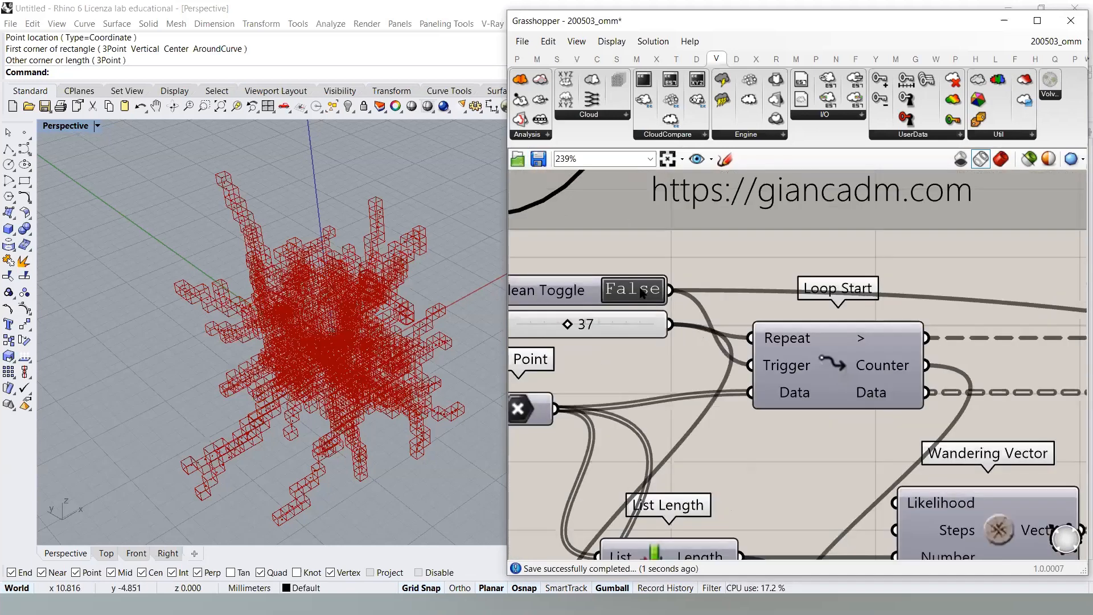
{"action": "double_click", "coordinate": [642, 292]}
{"action": "double_click", "coordinate": [637, 291]}
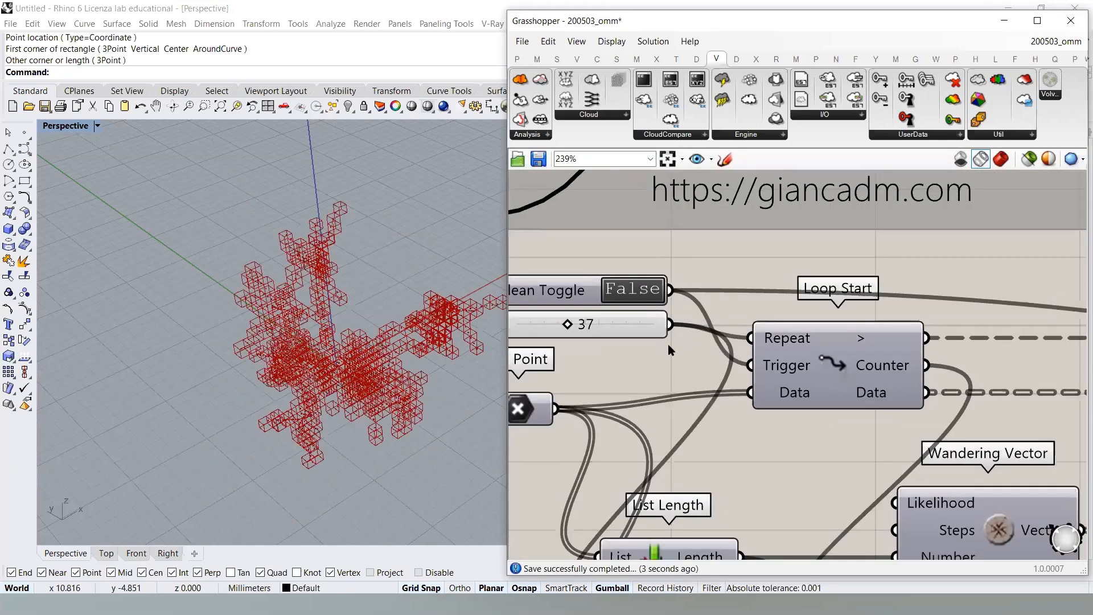
- Examine the regenerated voxel structure from different angles and review the loop's input components
{"action": "right_click_drag", "start_coordinate": [378, 327], "coordinate": [311, 362]}
{"action": "right_click_drag", "start_coordinate": [317, 267], "coordinate": [310, 349]}
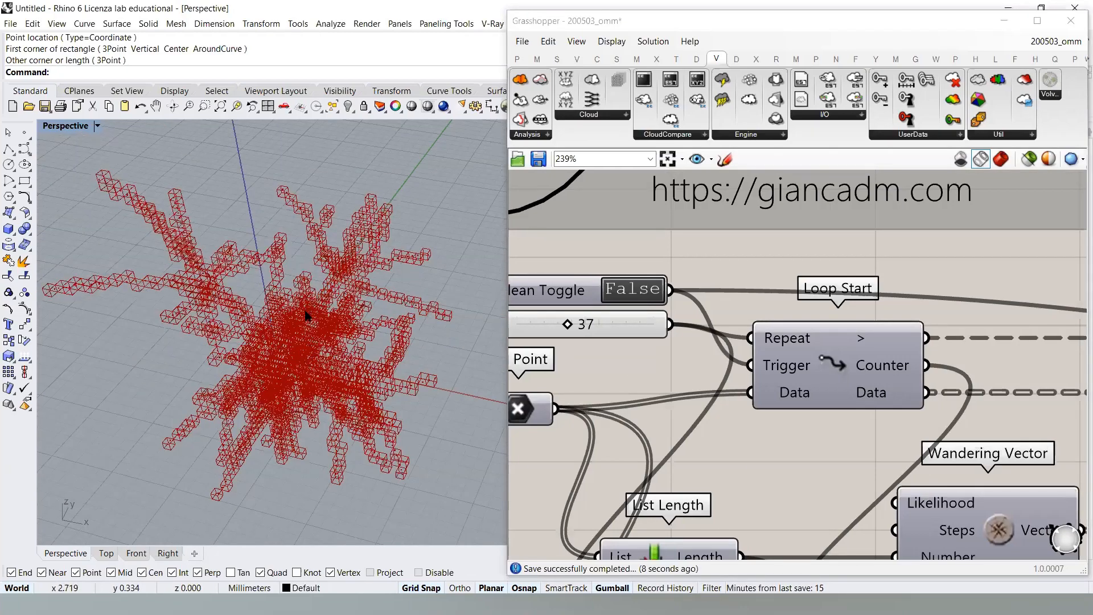
{"action": "right_click_drag", "start_coordinate": [310, 309], "coordinate": [393, 276]}
{"action": "right_click_drag", "start_coordinate": [321, 294], "coordinate": [308, 318]}
{"action": "right_click_drag", "start_coordinate": [823, 364], "coordinate": [694, 338]}
{"action": "scroll", "coordinate": [693, 339], "scroll_direction": "down", "scroll_amount": 3}
{"action": "right_click_drag", "start_coordinate": [521, 306], "coordinate": [705, 295]}
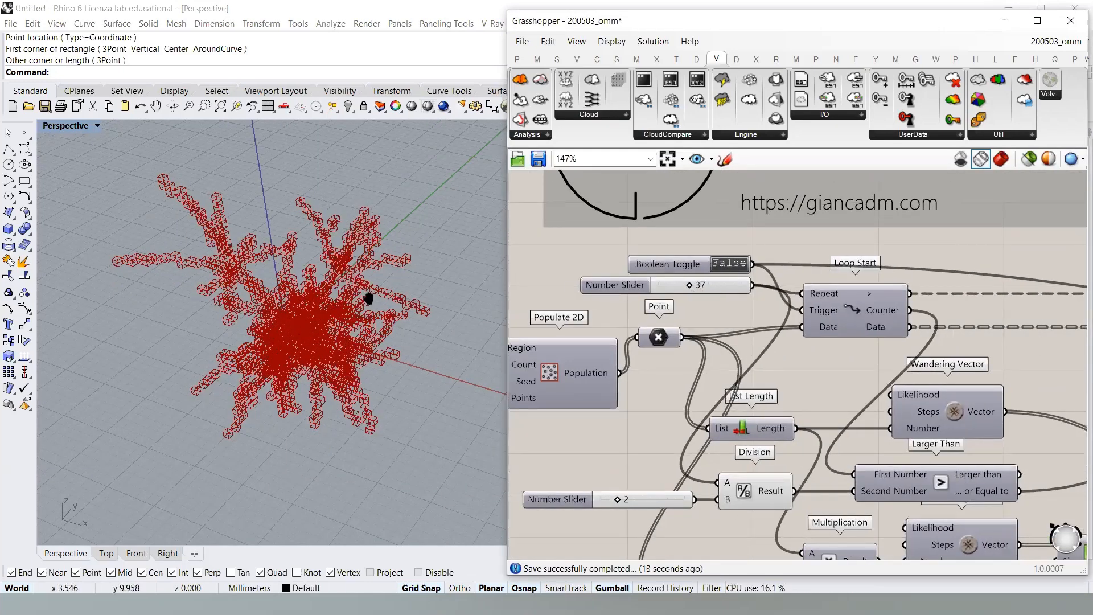
{"action": "right_click_drag", "start_coordinate": [368, 298], "coordinate": [368, 330]}
{"action": "right_click_drag", "start_coordinate": [325, 364], "coordinate": [344, 329]}
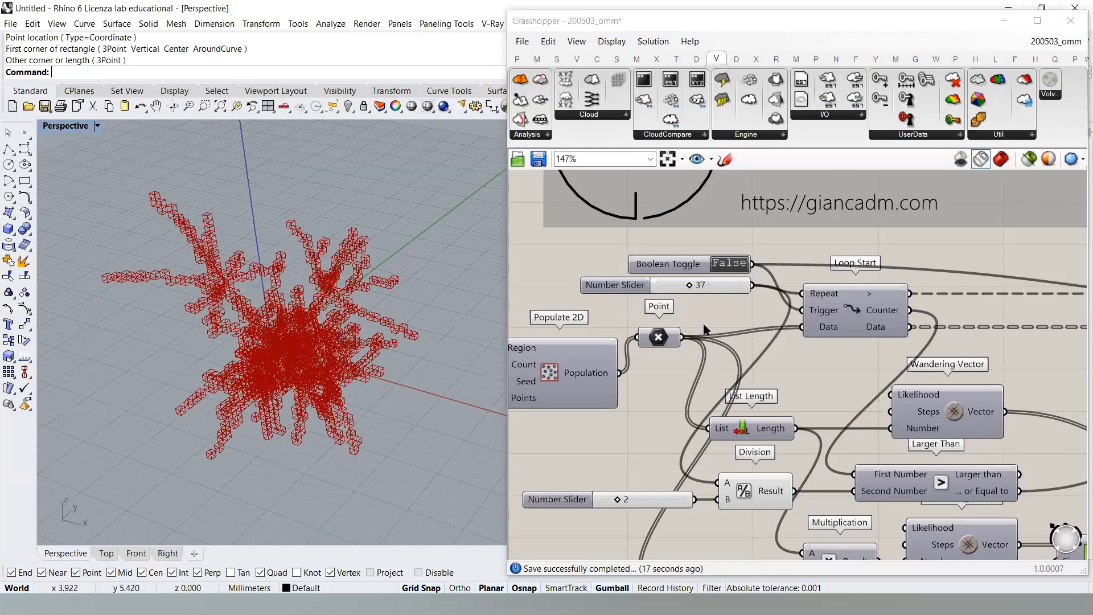
- Group and disable Construct Cloud, its voxel size slider and Voxel Colored, and move them up, away from the Flatten Tree
{"action": "scroll", "coordinate": [647, 335], "scroll_direction": "down", "scroll_amount": 1}
{"action": "scroll", "coordinate": [646, 335], "scroll_direction": "down", "scroll_amount": 2}
{"action": "scroll", "coordinate": [829, 356], "scroll_direction": "up", "scroll_amount": 5}
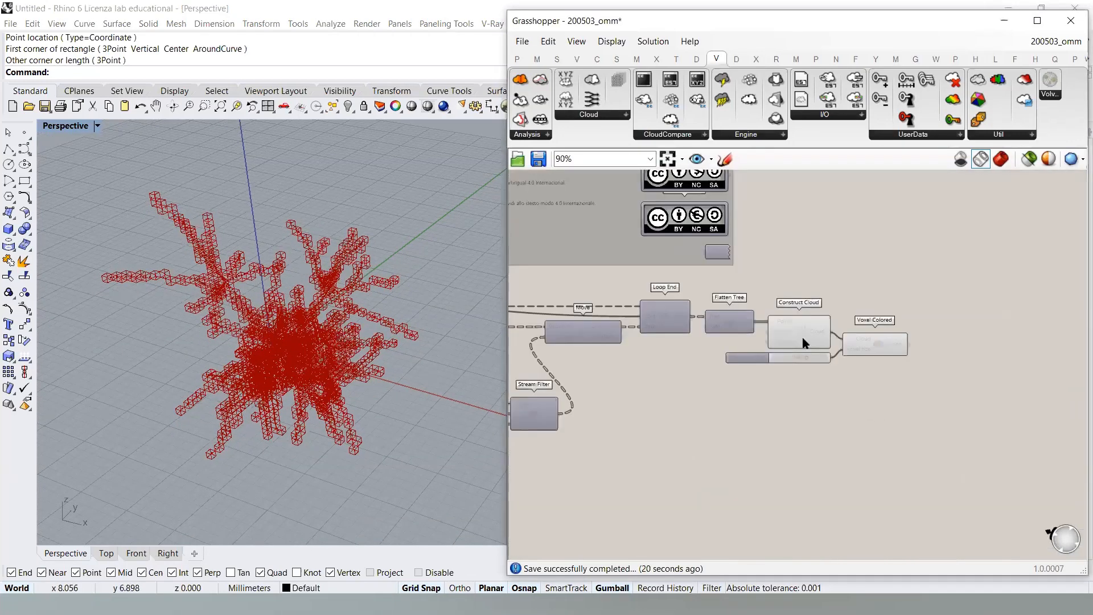
{"action": "left_click_drag", "start_coordinate": [976, 422], "coordinate": [677, 300]}
{"action": "scroll", "coordinate": [798, 435], "scroll_direction": "down", "scroll_amount": 3}
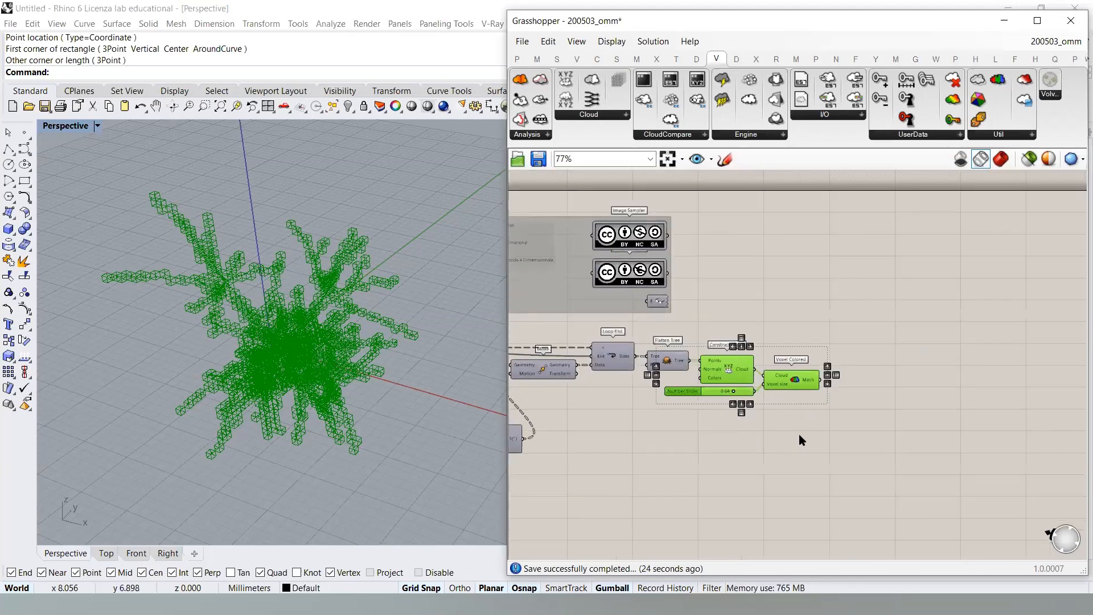
{"action": "key", "text": "ctrl+e"}
{"action": "left_click_drag", "start_coordinate": [767, 369], "coordinate": [869, 271]}
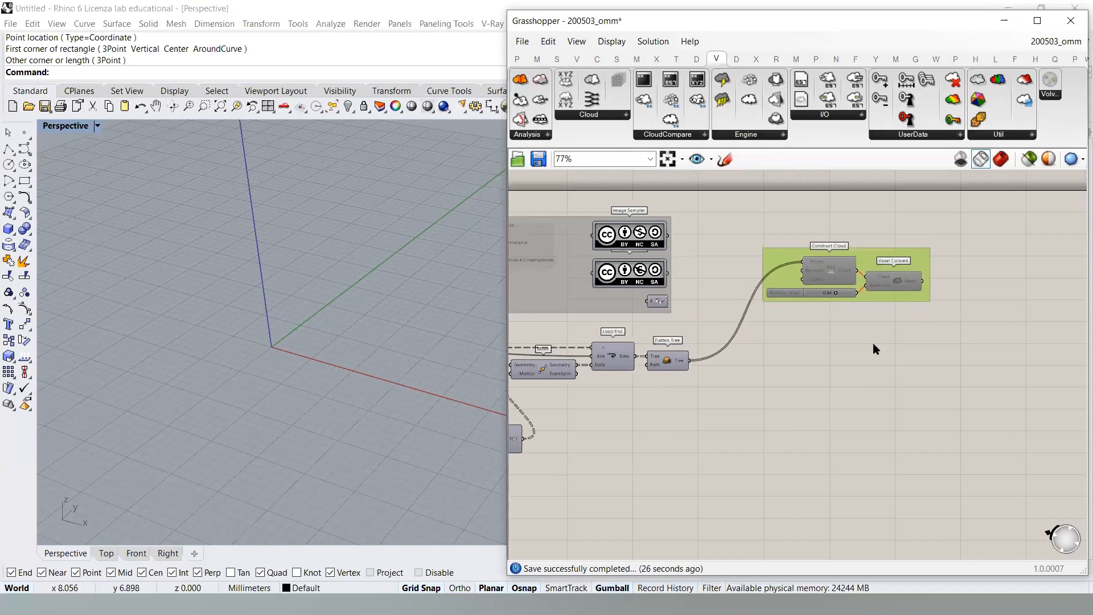
{"action": "scroll", "coordinate": [796, 332], "scroll_direction": "up", "scroll_amount": 3}
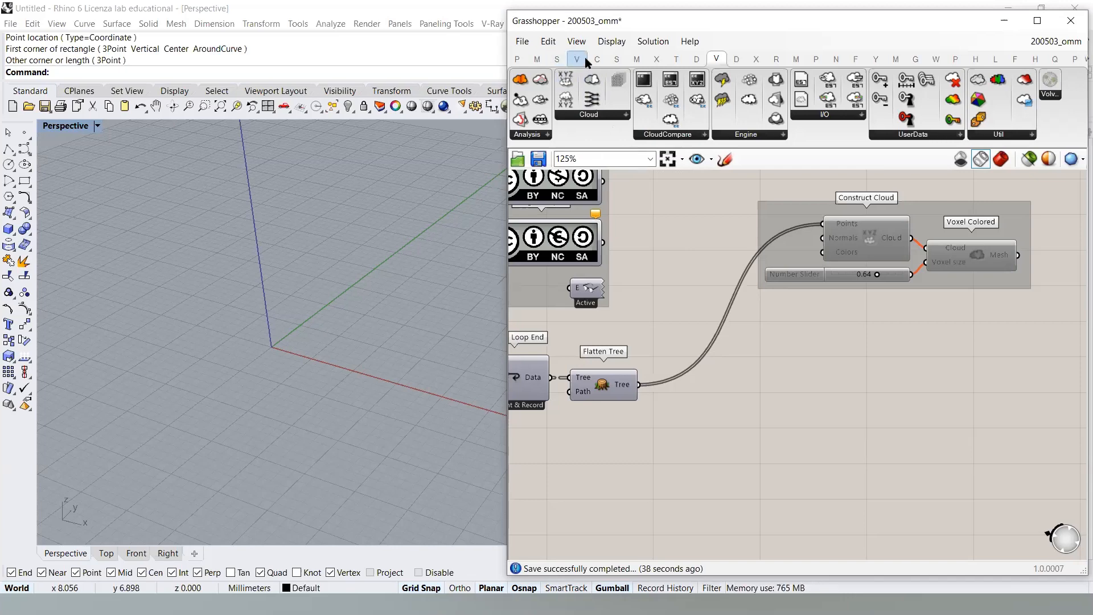
- Add a Cocoon Point Charge component to the canvas and position it beside Flatten Tree, below the disabled voxel group
{"action": "left_click", "coordinate": [637, 59]}
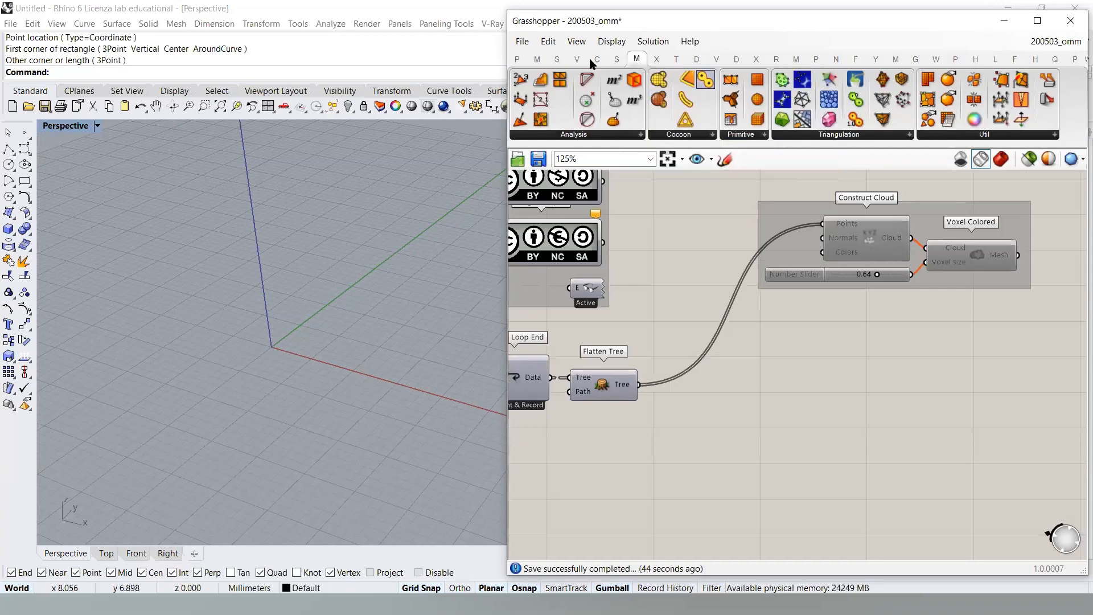
{"action": "left_click", "coordinate": [686, 137]}
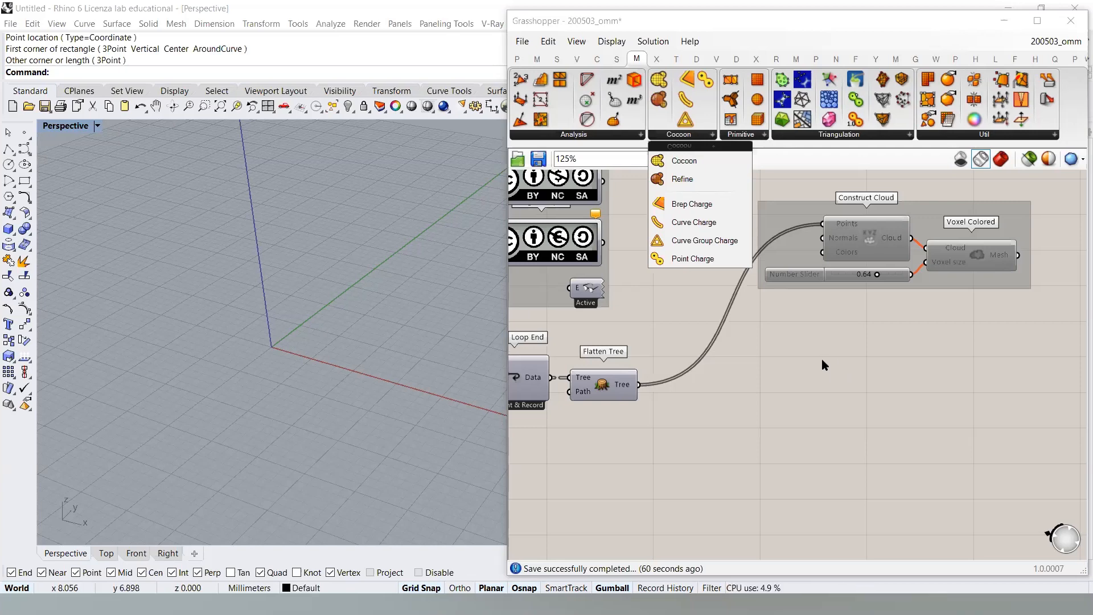
{"action": "left_click_drag", "start_coordinate": [693, 259], "coordinate": [753, 440]}
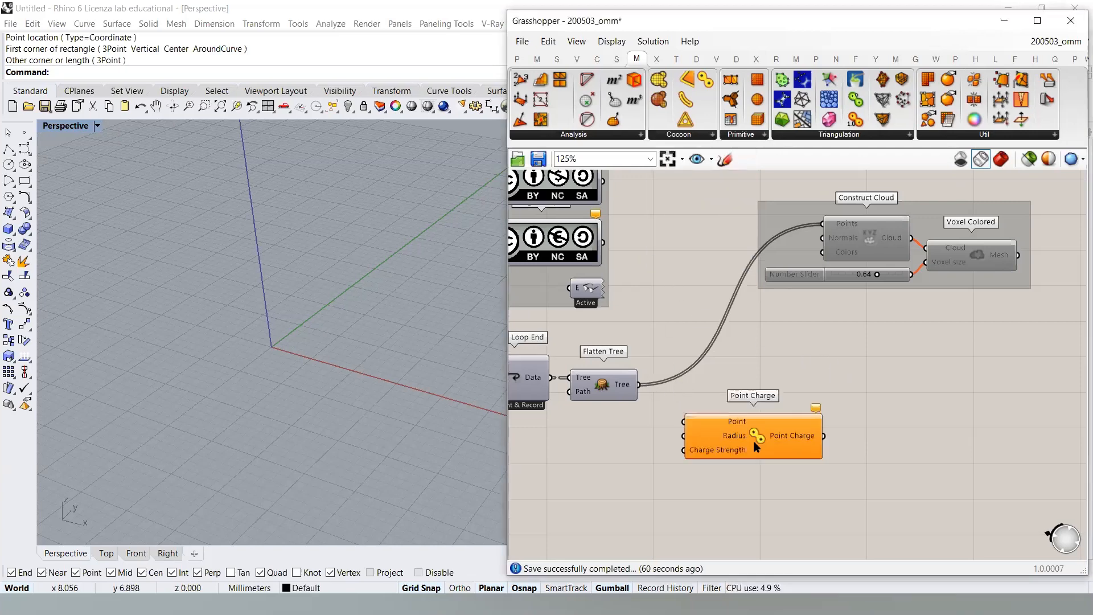
{"action": "scroll", "coordinate": [743, 415], "scroll_direction": "up", "scroll_amount": 2}
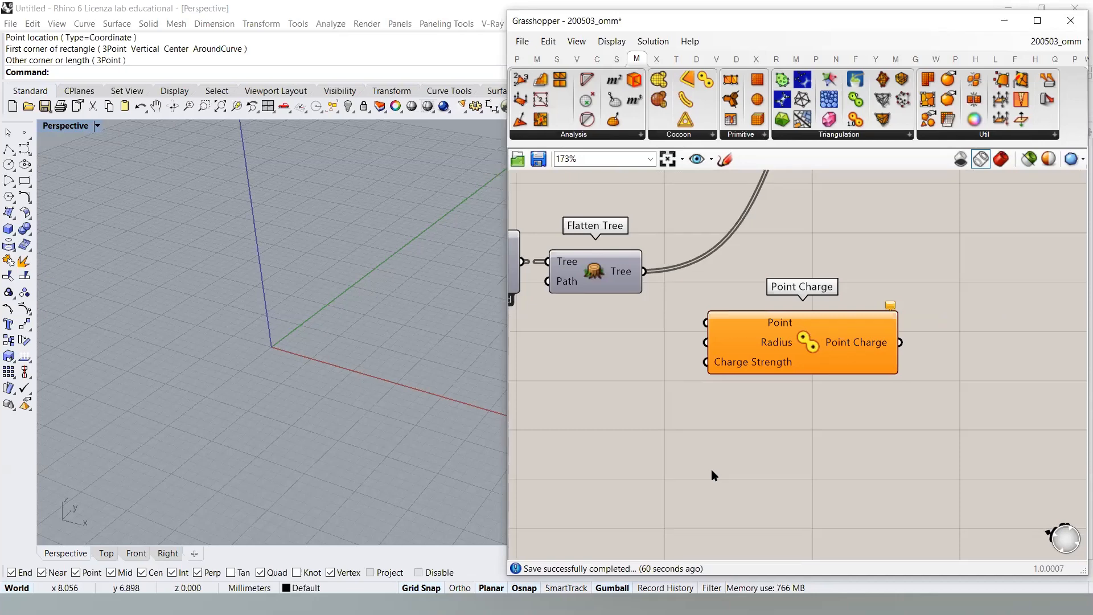
{"action": "scroll", "coordinate": [750, 374], "scroll_direction": "down", "scroll_amount": 7}
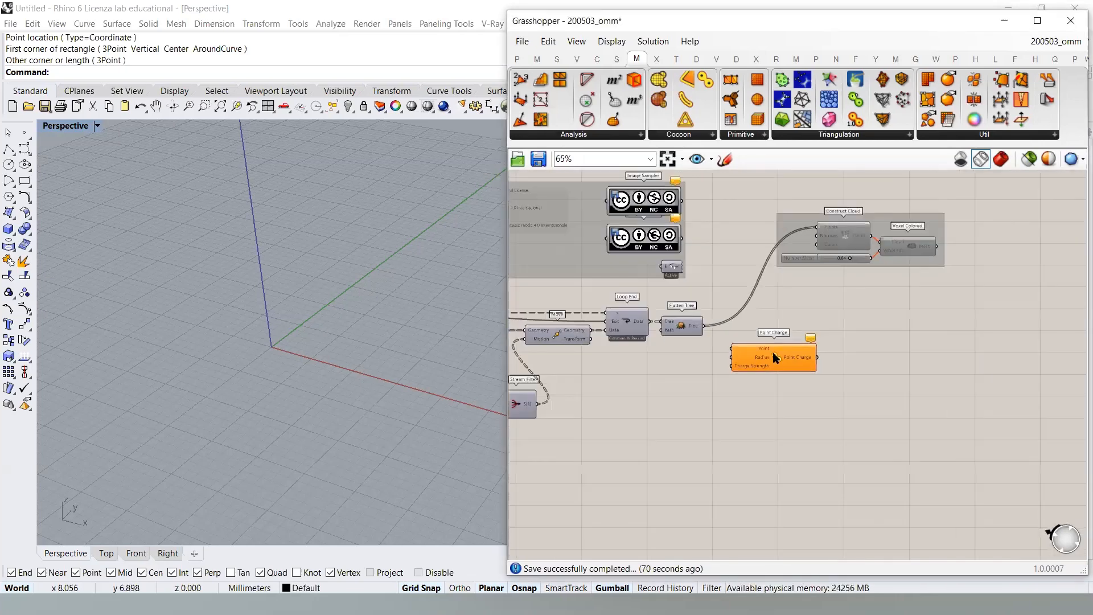
{"action": "right_click_drag", "start_coordinate": [889, 293], "coordinate": [861, 307]}
{"action": "scroll", "coordinate": [827, 298], "scroll_direction": "up", "scroll_amount": 5}
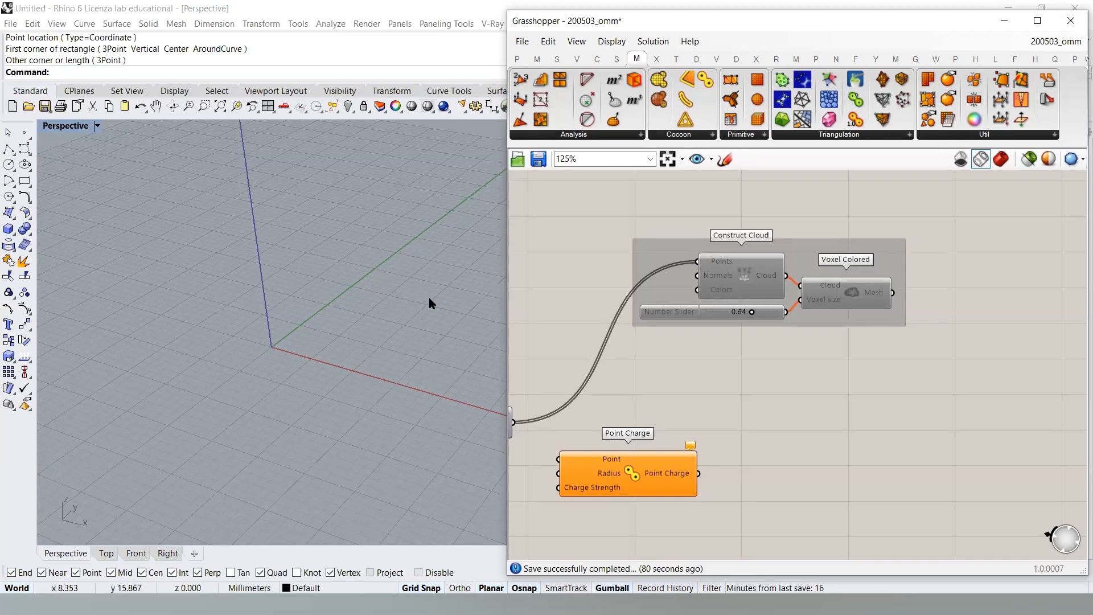
{"action": "right_click_drag", "start_coordinate": [712, 354], "coordinate": [849, 282]}
{"action": "left_click_drag", "start_coordinate": [767, 409], "coordinate": [833, 395]}
{"action": "left_click", "coordinate": [863, 442]}
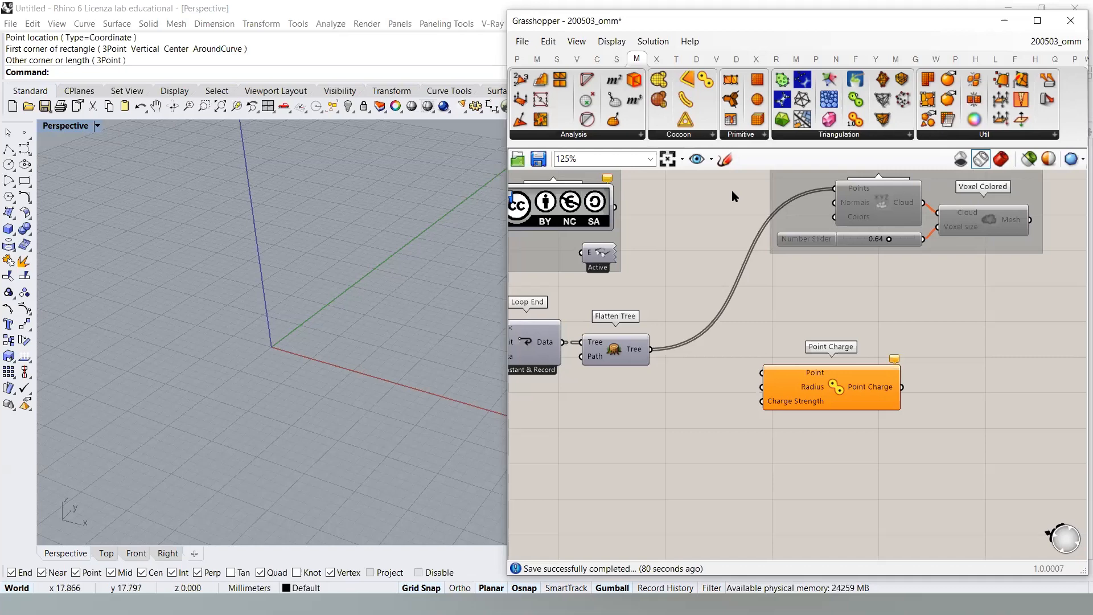
- Review Point Charge's inputs and connect the Flatten Tree output to its Point input
{"action": "scroll", "coordinate": [818, 374], "scroll_direction": "up", "scroll_amount": 4}
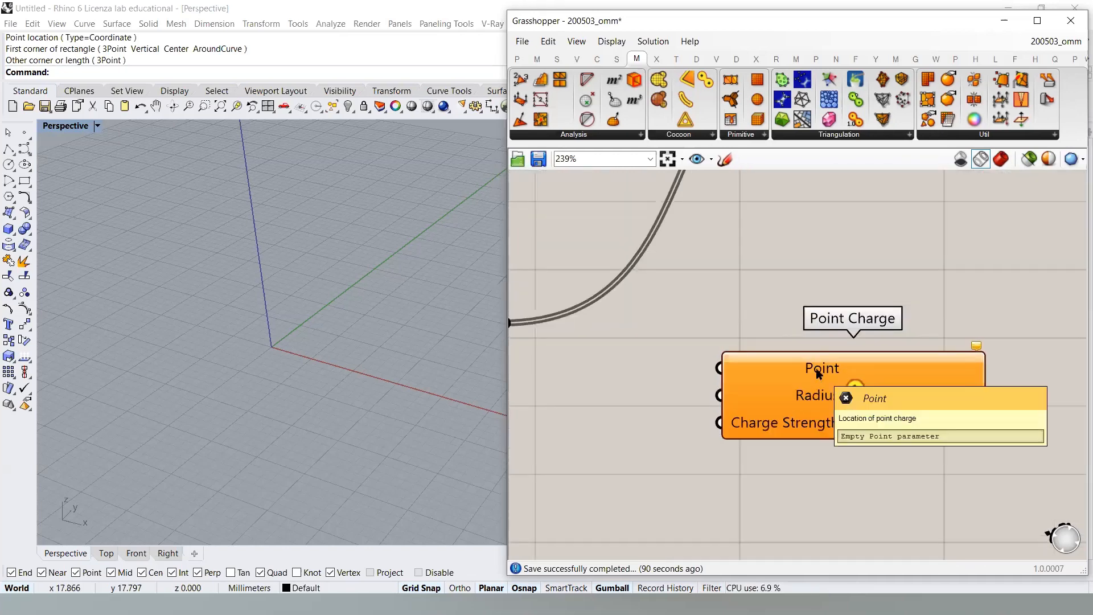
{"action": "mouse_move", "coordinate": [813, 400]}
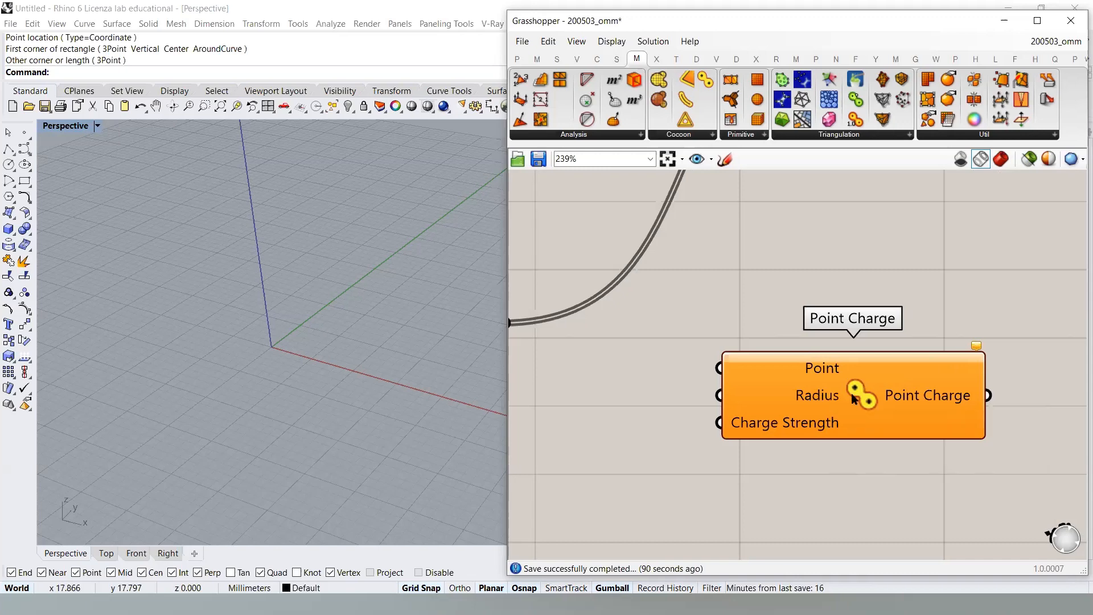
{"action": "scroll", "coordinate": [853, 398], "scroll_direction": "up", "scroll_amount": 3}
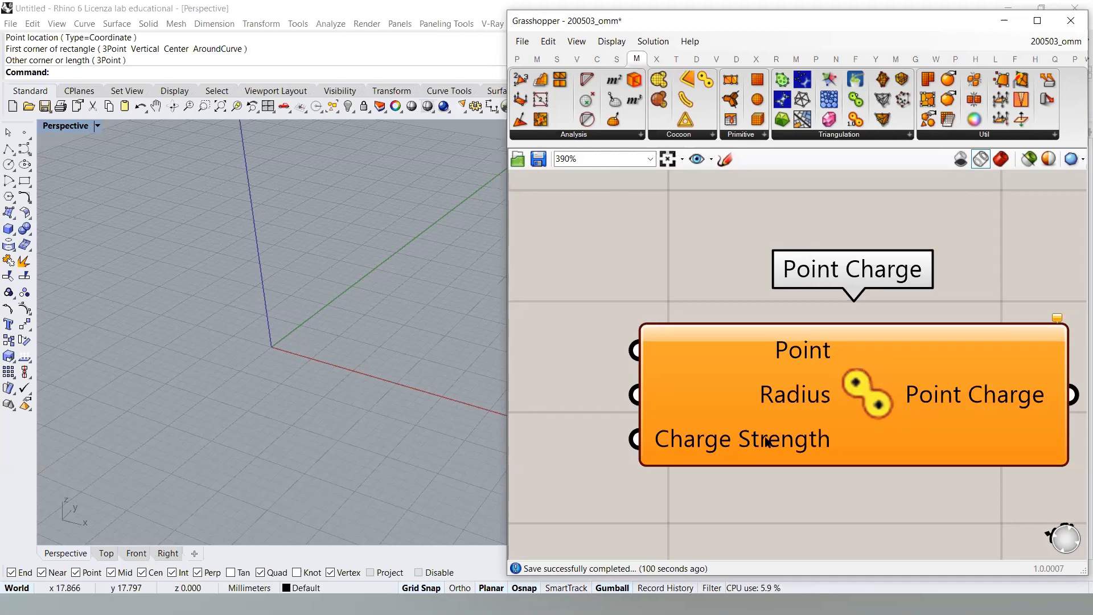
{"action": "scroll", "coordinate": [815, 383], "scroll_direction": "up", "scroll_amount": 5}
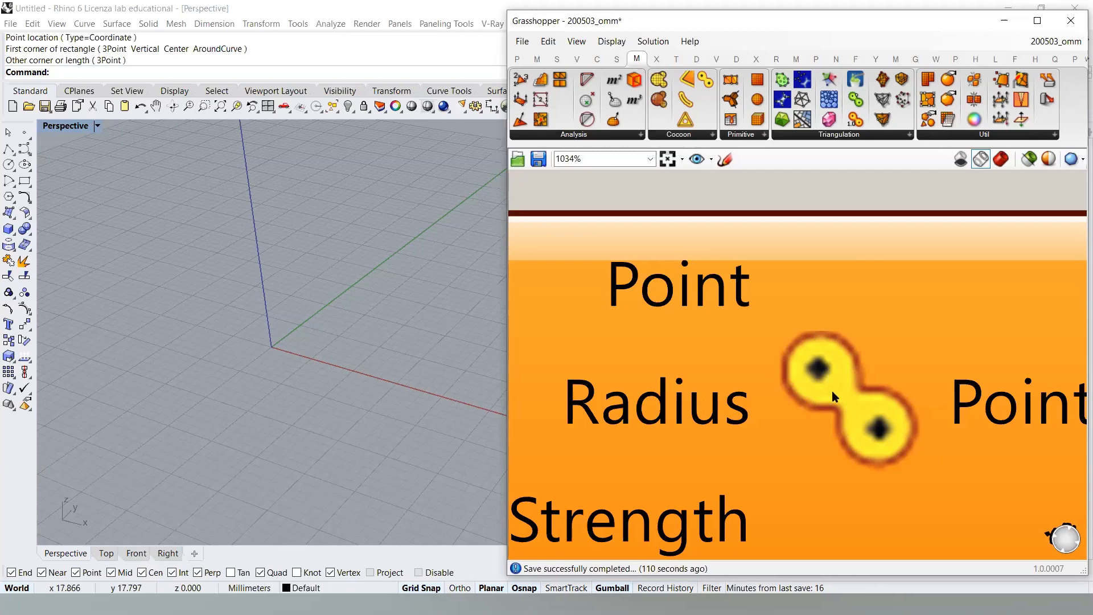
{"action": "scroll", "coordinate": [787, 365], "scroll_direction": "down", "scroll_amount": 5}
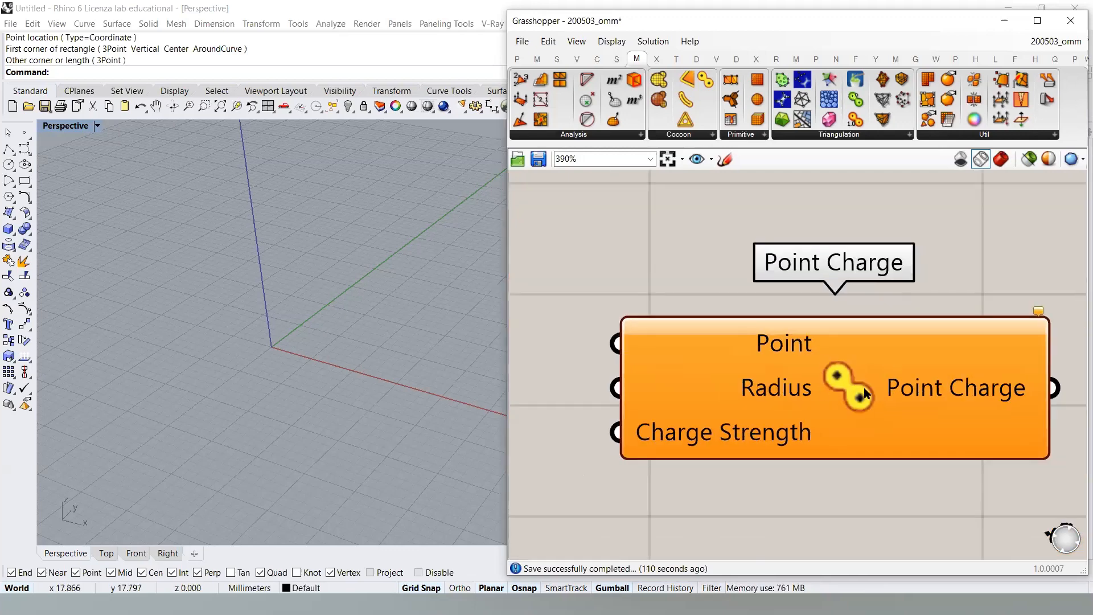
{"action": "scroll", "coordinate": [881, 380], "scroll_direction": "down", "scroll_amount": 4}
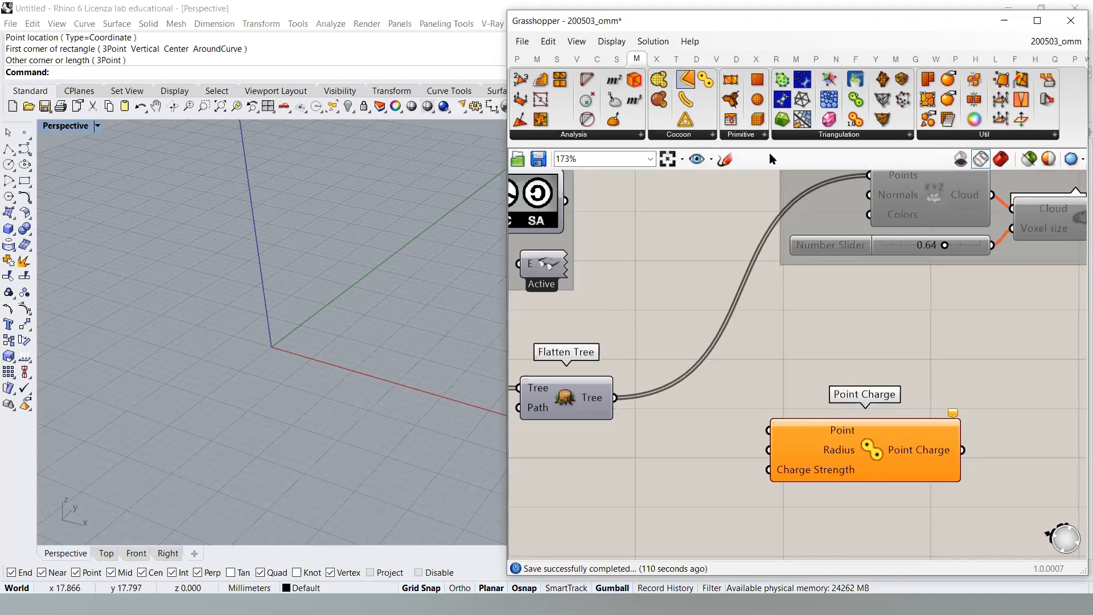
{"action": "right_click_drag", "start_coordinate": [809, 311], "coordinate": [857, 266]}
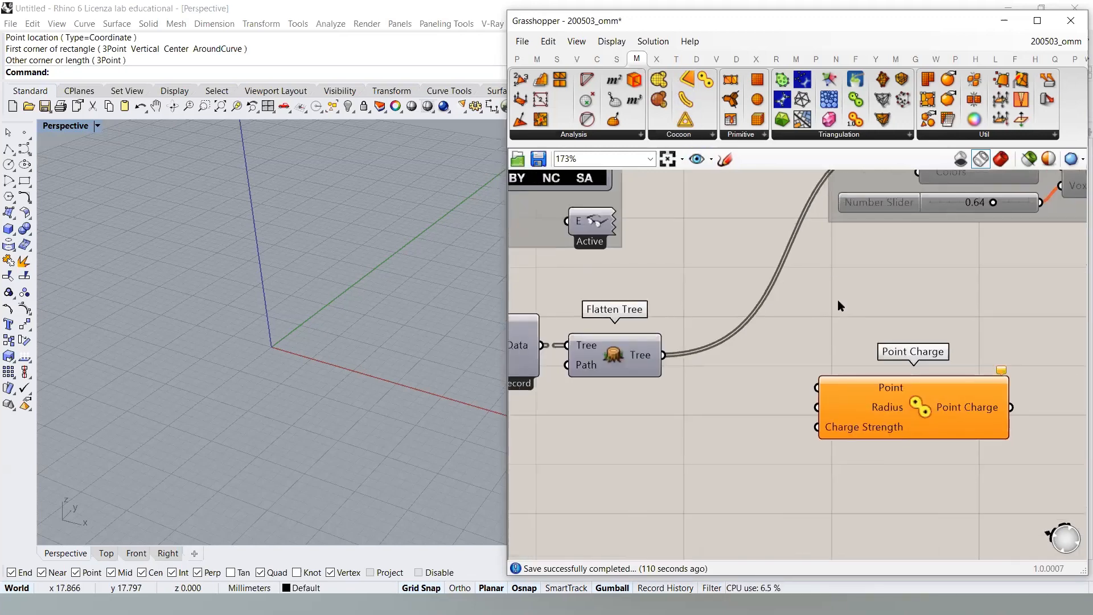
{"action": "right_click_drag", "start_coordinate": [849, 306], "coordinate": [856, 277]}
{"action": "left_click_drag", "start_coordinate": [675, 327], "coordinate": [816, 348]}
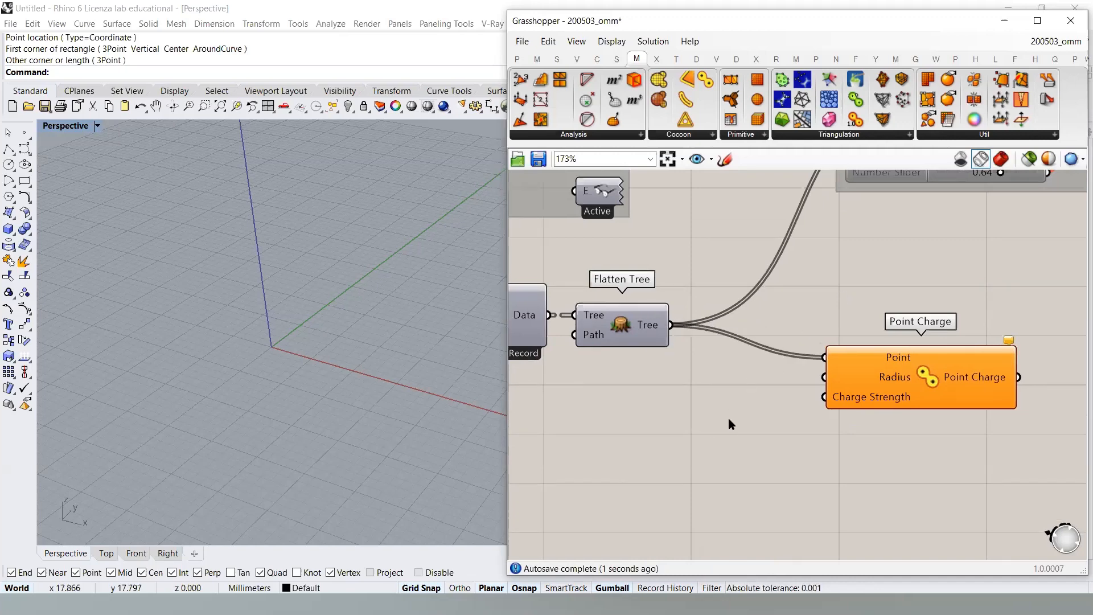
- Turn on the preview of Flatten Tree and inspect the point trails up close in the Top view
{"action": "double_click", "coordinate": [727, 425]}
{"action": "left_click", "coordinate": [745, 482]}
{"action": "left_click", "coordinate": [628, 327]}
{"action": "key", "text": "ctrl+q"}
{"action": "left_click", "coordinate": [612, 379]}
{"action": "right_click_drag", "start_coordinate": [357, 359], "coordinate": [233, 337]}
{"action": "left_click", "coordinate": [107, 554]}
{"action": "scroll", "coordinate": [240, 323], "scroll_direction": "up", "scroll_amount": 3}
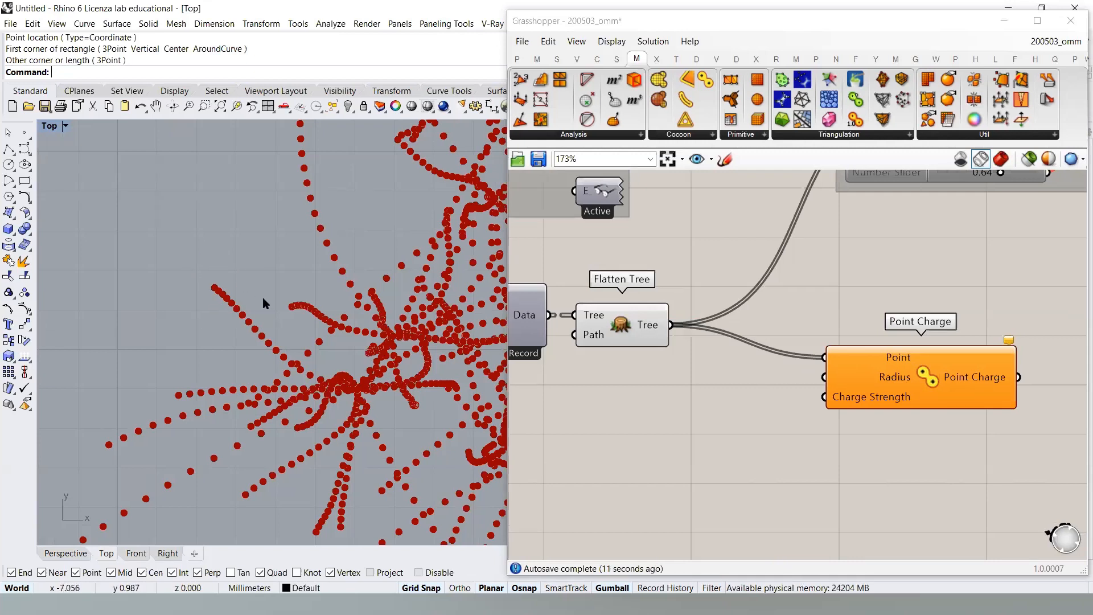
- Add a Number Slider with the value 1.01 near Point Charge and set its maximum to 2
{"action": "left_click", "coordinate": [697, 429]}
{"action": "double_click", "coordinate": [696, 426]}
{"action": "type", "text": "1.01"}
{"action": "key", "text": "Return"}
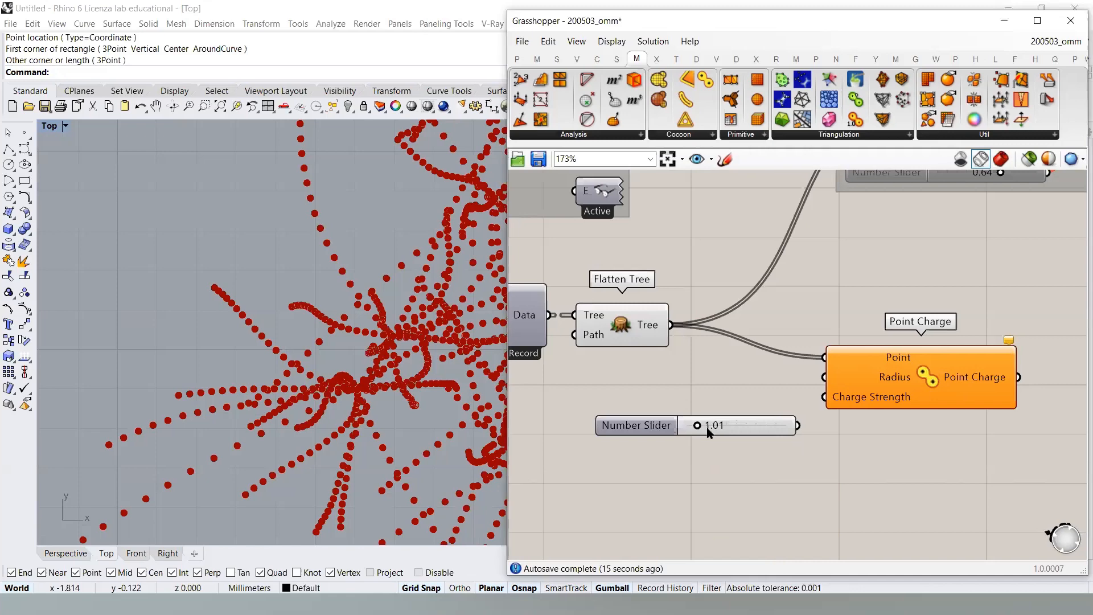
{"action": "left_click_drag", "start_coordinate": [651, 433], "coordinate": [606, 416]}
{"action": "double_click", "coordinate": [606, 412]}
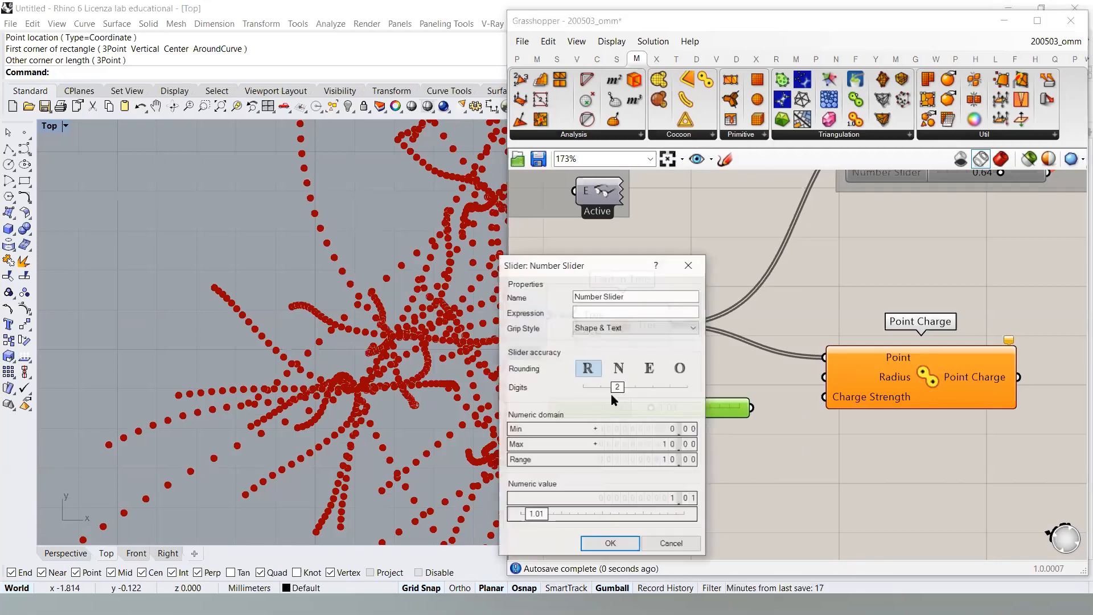
{"action": "double_click", "coordinate": [665, 444]}
{"action": "type", "text": "2"}
{"action": "key", "text": "Return"}
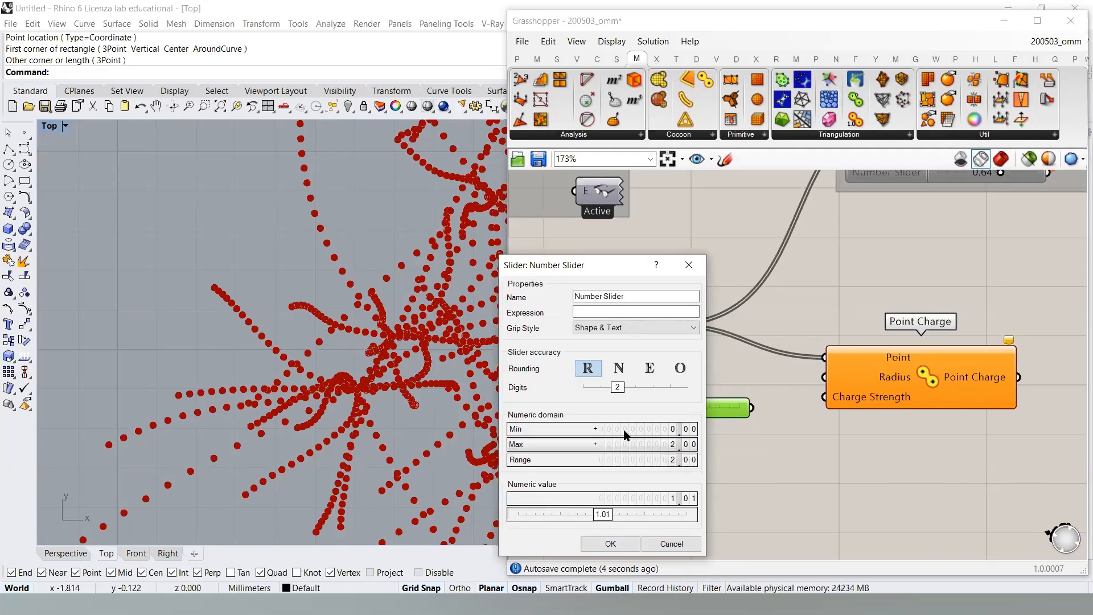
{"action": "left_click", "coordinate": [611, 544]}
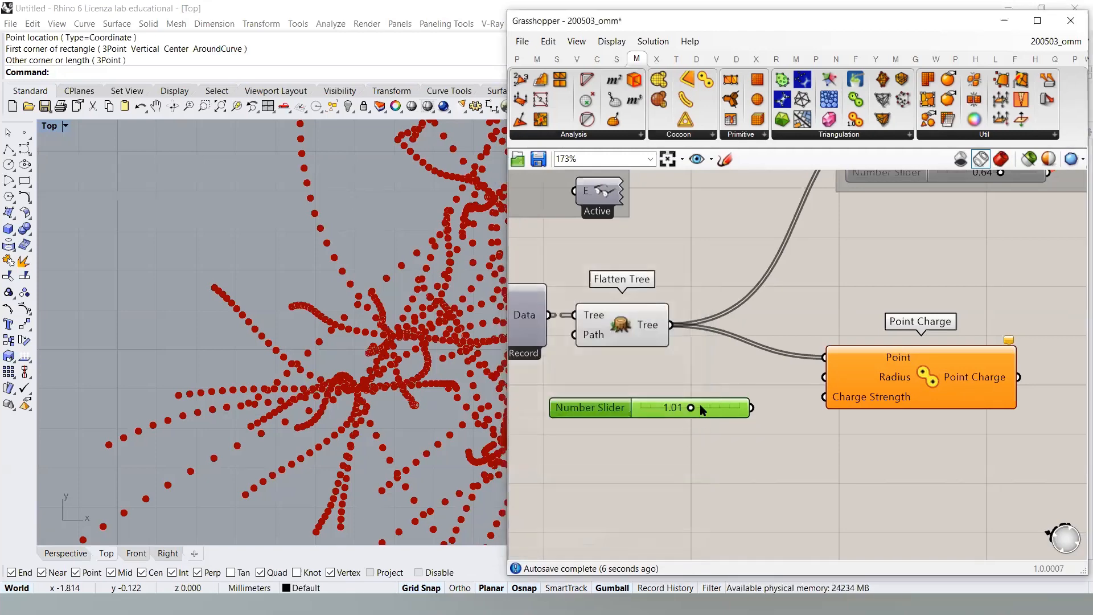
- Connect the 1.01 slider to Point Charge's Radius input and align the component with the slider
{"action": "left_click", "coordinate": [739, 458]}
{"action": "left_click_drag", "start_coordinate": [823, 379], "coordinate": [767, 400]}
{"action": "left_click", "coordinate": [811, 393]}
{"action": "left_click_drag", "start_coordinate": [876, 376], "coordinate": [876, 396]}
{"action": "left_click", "coordinate": [845, 451]}
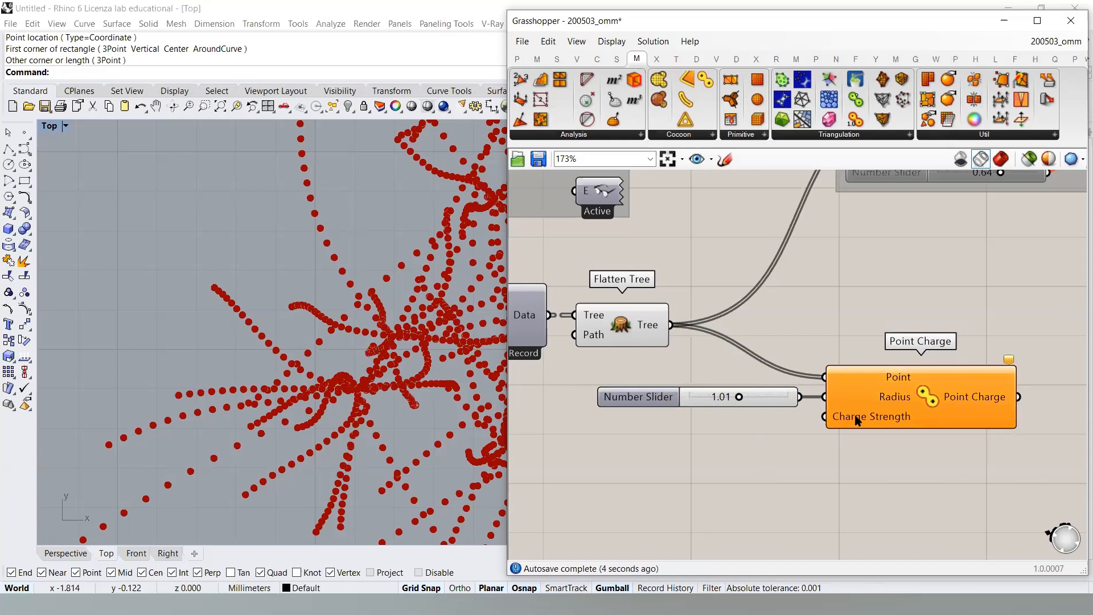
- Add a Number Slider with the value 5.00 below the radius slider and connect it to Charge Strength
{"action": "double_click", "coordinate": [735, 465]}
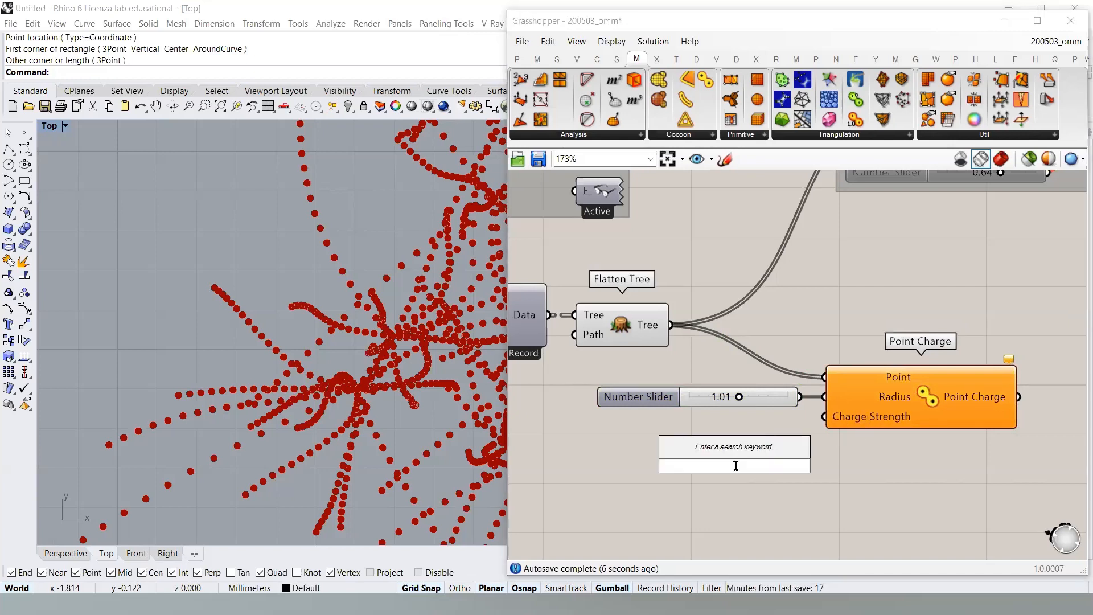
{"action": "type", "text": "5"}
{"action": "key", "text": "Return"}
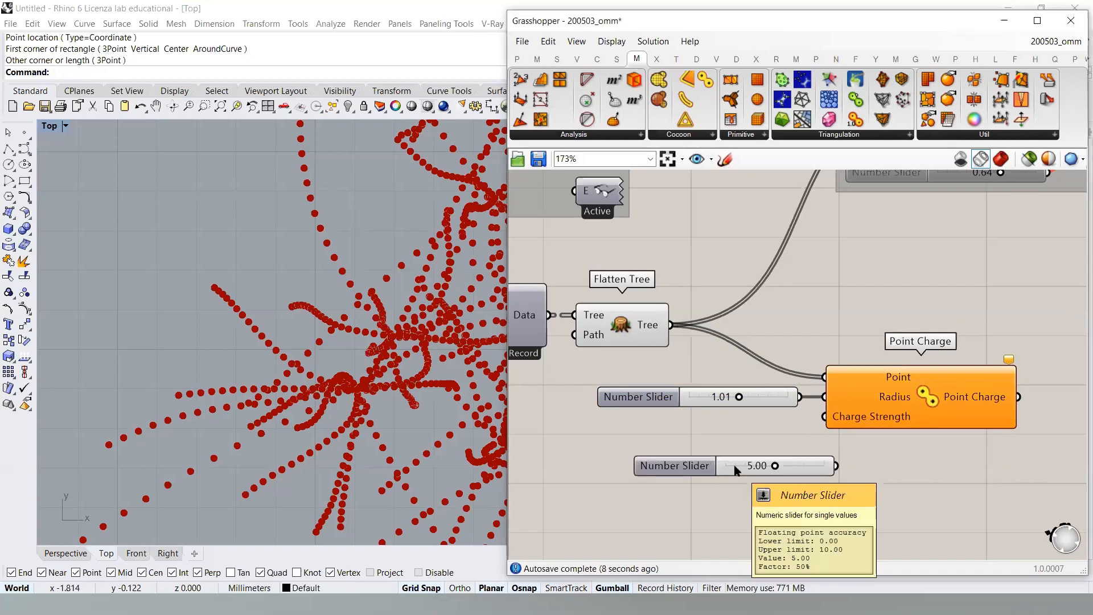
{"action": "left_click_drag", "start_coordinate": [744, 461], "coordinate": [708, 427]}
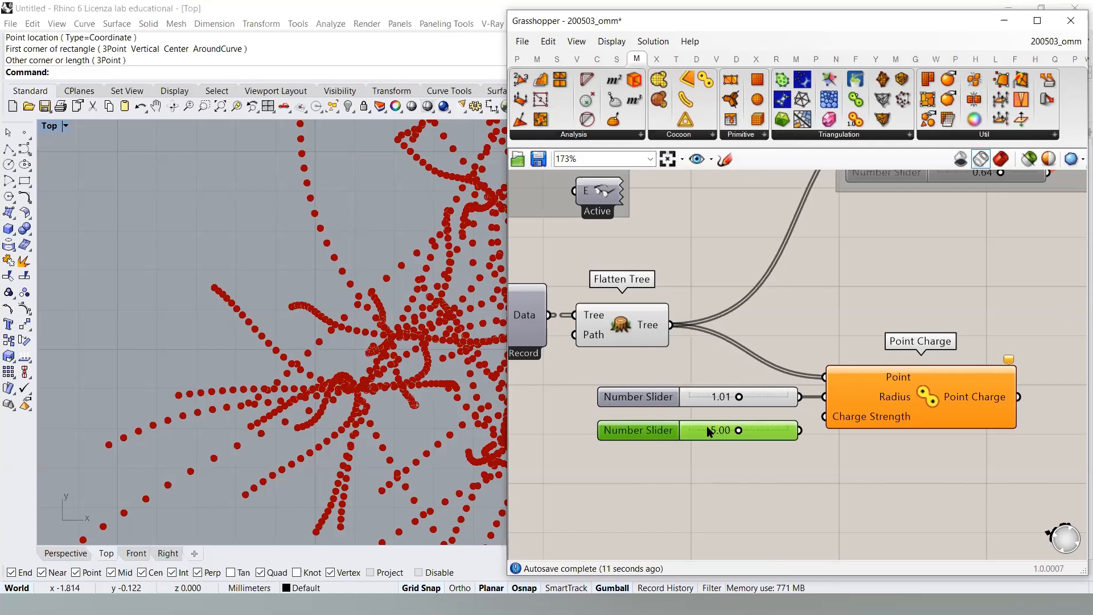
{"action": "left_click_drag", "start_coordinate": [823, 416], "coordinate": [784, 415]}
{"action": "left_click", "coordinate": [820, 447]}
{"action": "left_click", "coordinate": [794, 452]}
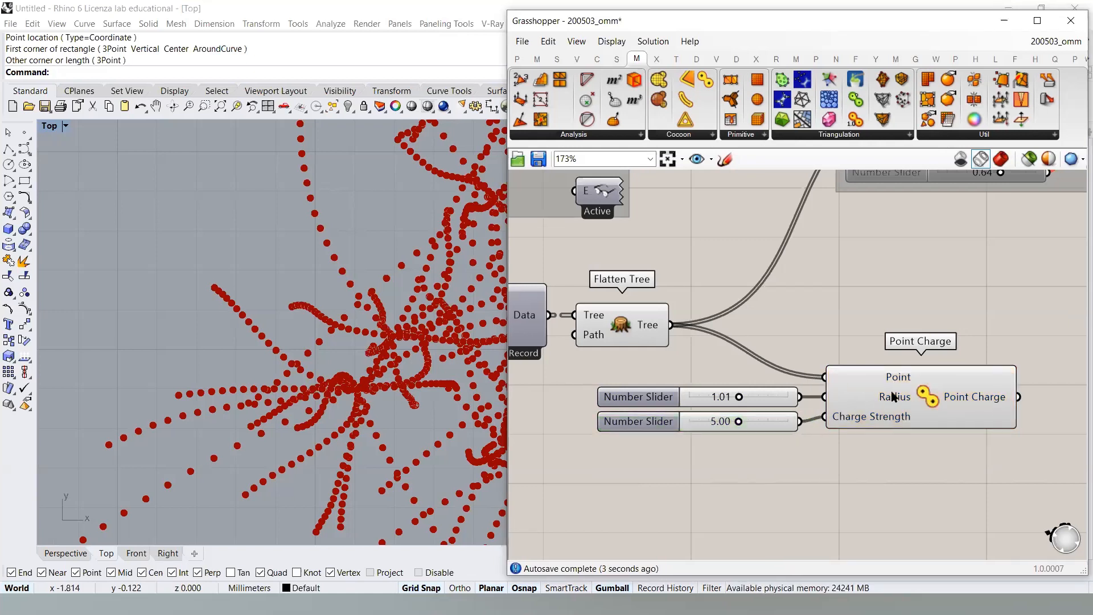
- Examine the overall spread of the point trails in the Top view and in the Perspective view
{"action": "mouse_move", "coordinate": [890, 402]}
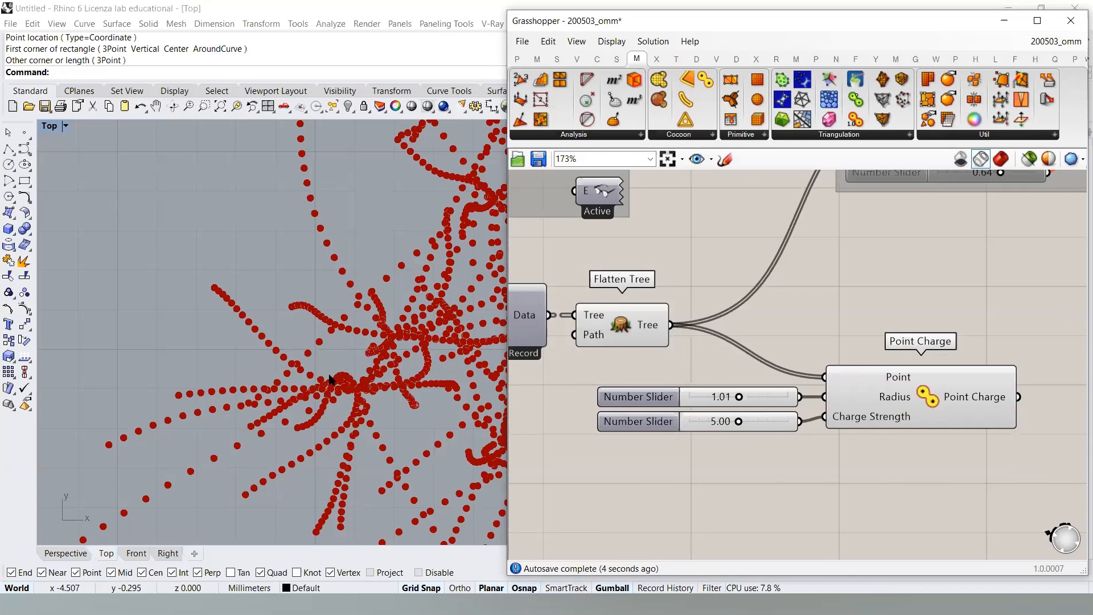
{"action": "scroll", "coordinate": [335, 362], "scroll_direction": "down", "scroll_amount": 8}
{"action": "right_click_drag", "start_coordinate": [374, 386], "coordinate": [260, 386]}
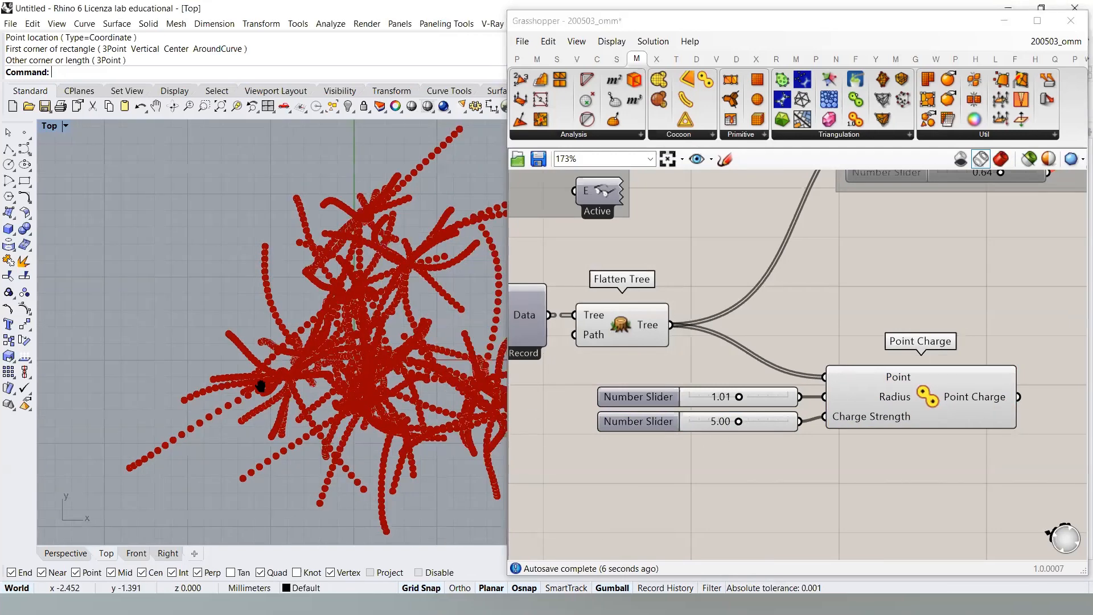
{"action": "left_click", "coordinate": [785, 423]}
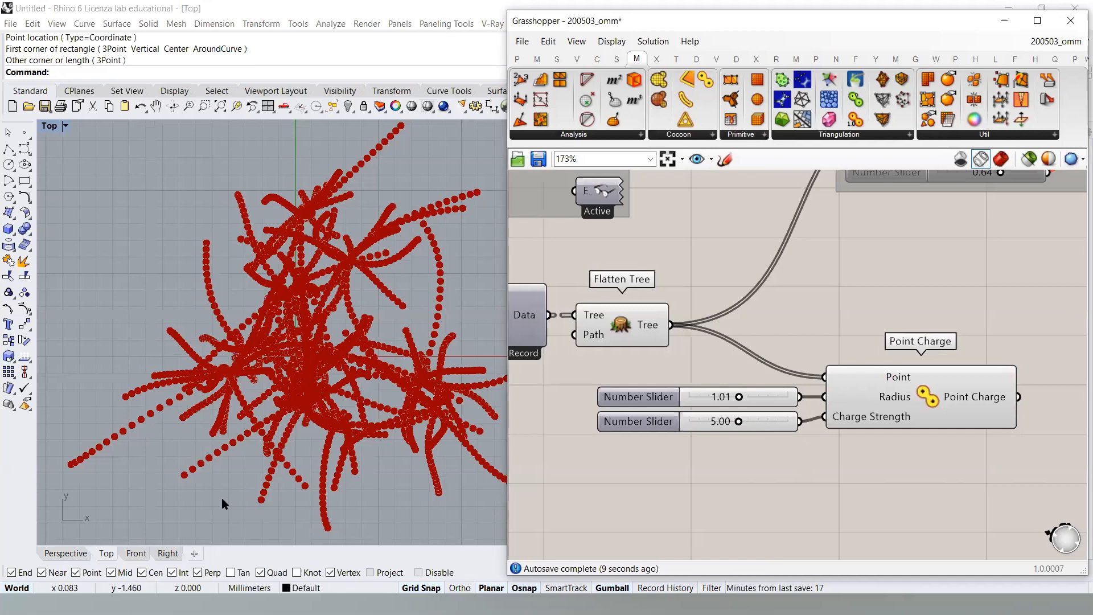
{"action": "left_click", "coordinate": [68, 554]}
{"action": "right_click_drag", "start_coordinate": [266, 392], "coordinate": [262, 447]}
- Enable the Profiler canvas widget and check Point Charge's computation time
{"action": "right_click_drag", "start_coordinate": [826, 310], "coordinate": [847, 285]}
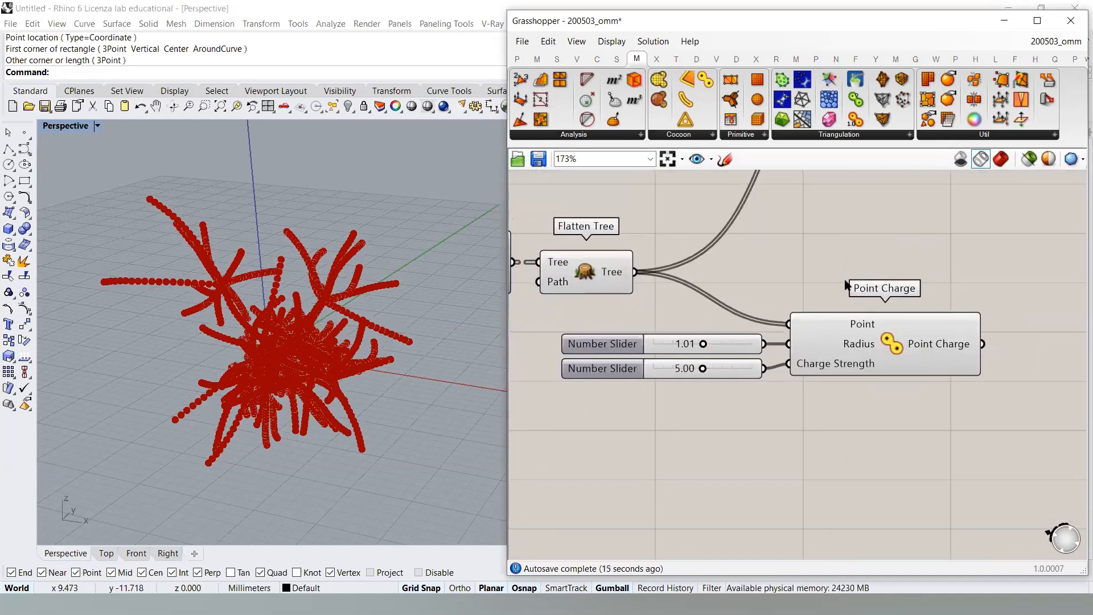
{"action": "left_click", "coordinate": [611, 41]}
{"action": "mouse_move", "coordinate": [740, 305]}
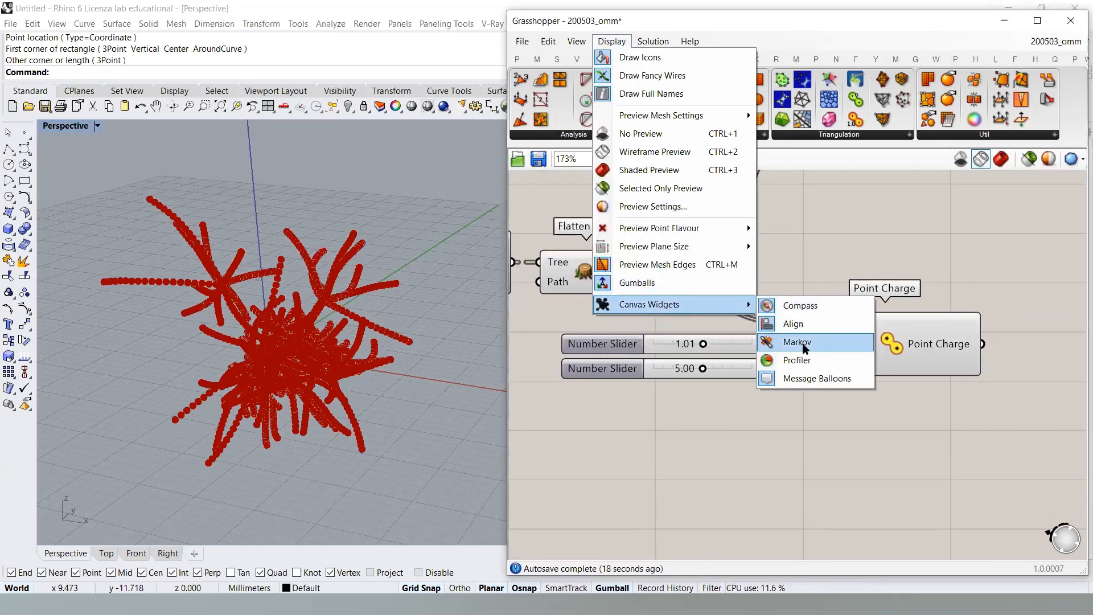
{"action": "left_click", "coordinate": [800, 361]}
{"action": "scroll", "coordinate": [923, 363], "scroll_direction": "up", "scroll_amount": 5}
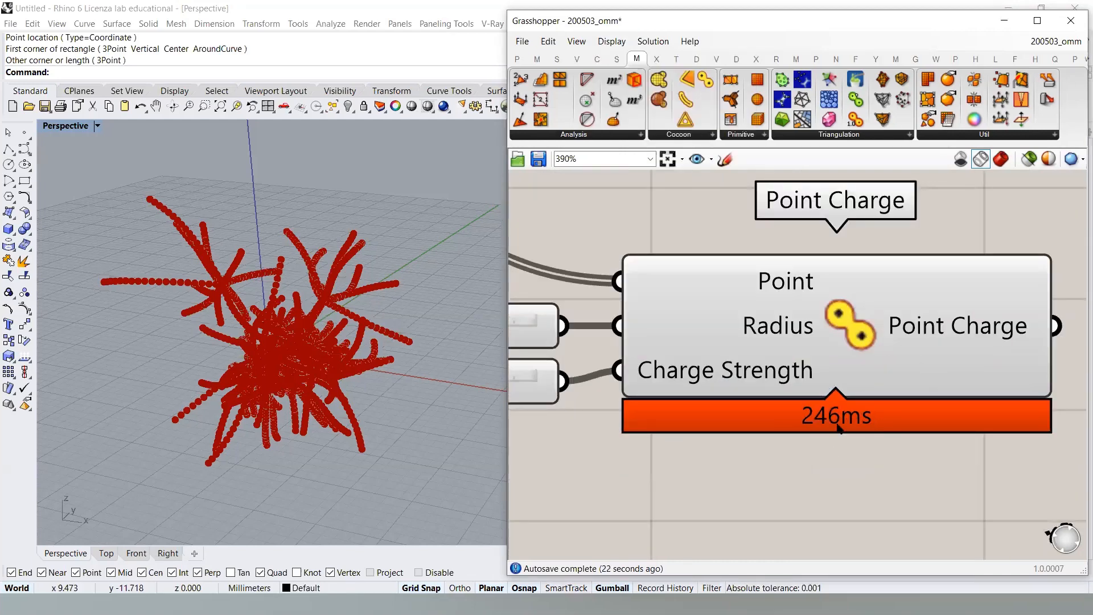
{"action": "scroll", "coordinate": [852, 387], "scroll_direction": "down", "scroll_amount": 5}
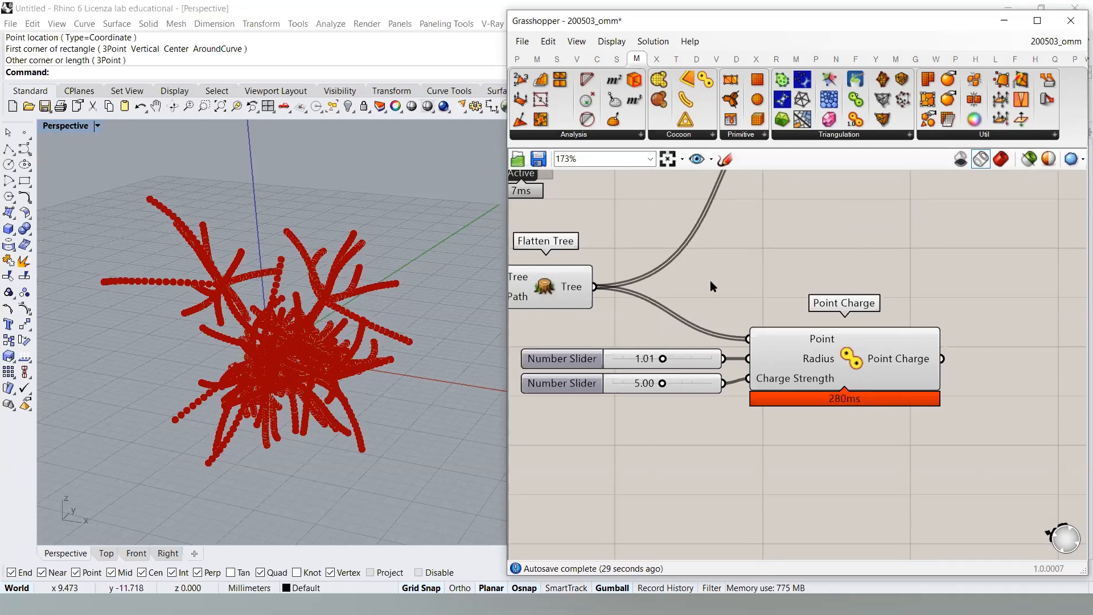
- Move the Flatten Tree component away from Loop End to open space between the two components
{"action": "right_click_drag", "start_coordinate": [650, 324], "coordinate": [794, 327]}
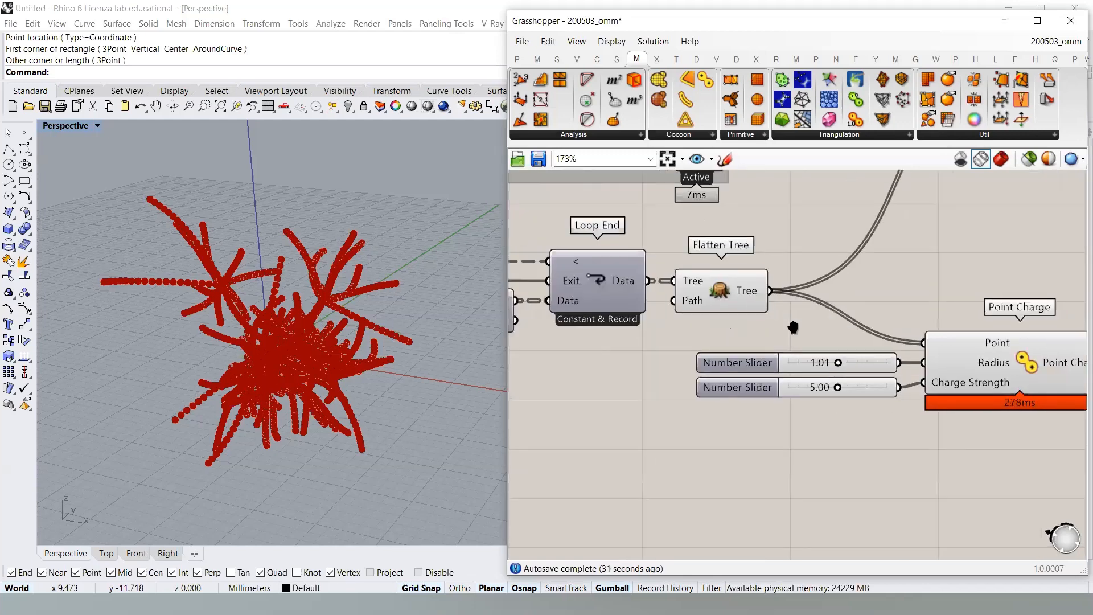
{"action": "left_click_drag", "start_coordinate": [732, 290], "coordinate": [856, 291]}
{"action": "left_click", "coordinate": [712, 228]}
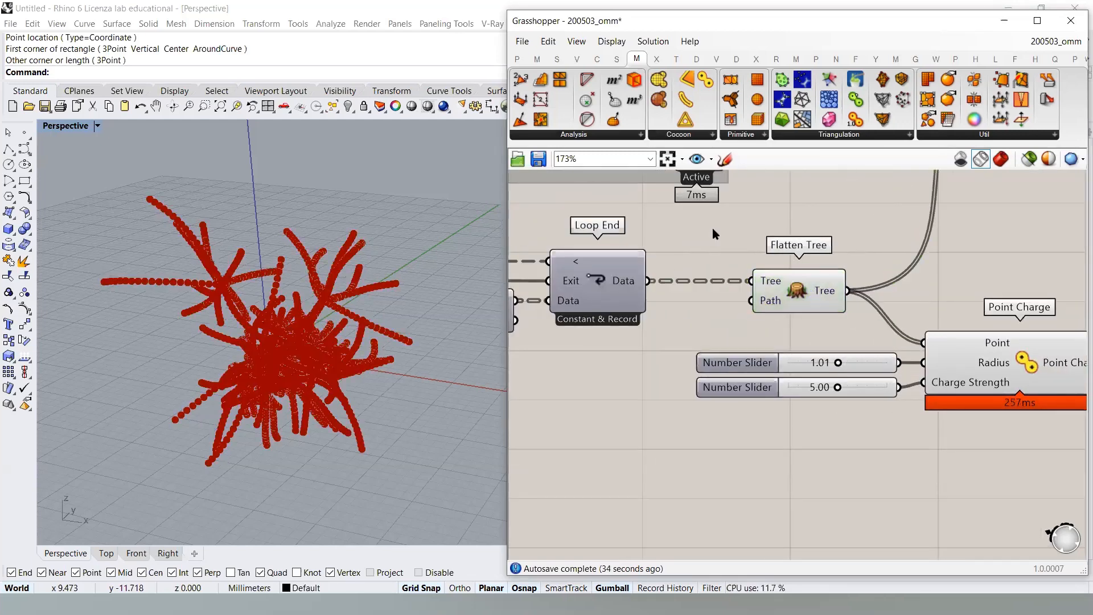
- Examine the loop from Loop Start through Wandering Vector, Partition List, Stream Filter and Move to Loop End and Point Charge
{"action": "left_click", "coordinate": [621, 282]}
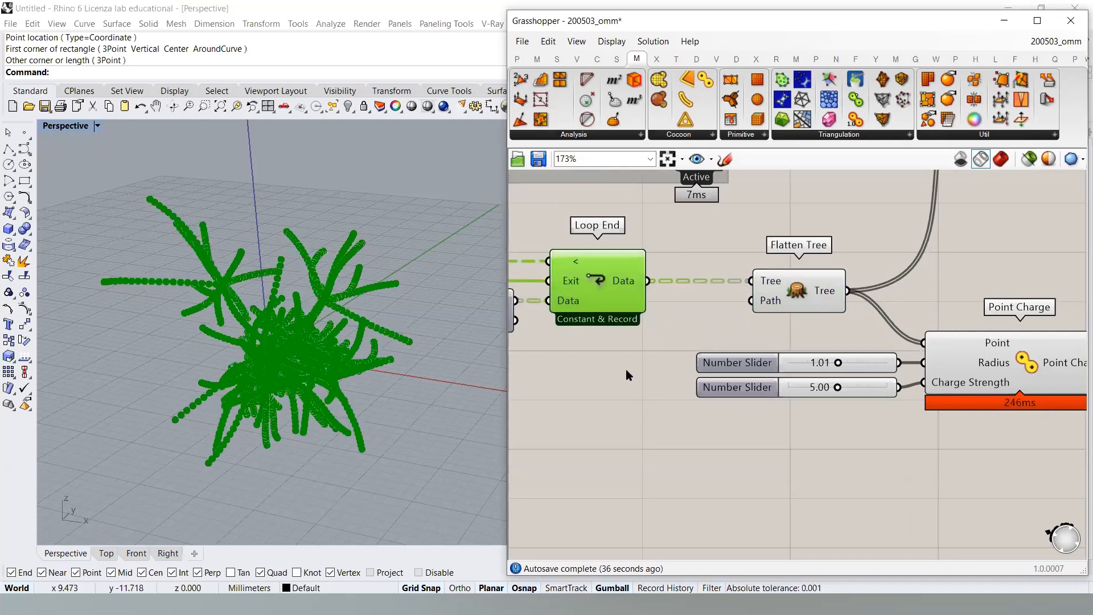
{"action": "left_click", "coordinate": [626, 369]}
{"action": "left_click", "coordinate": [600, 285]}
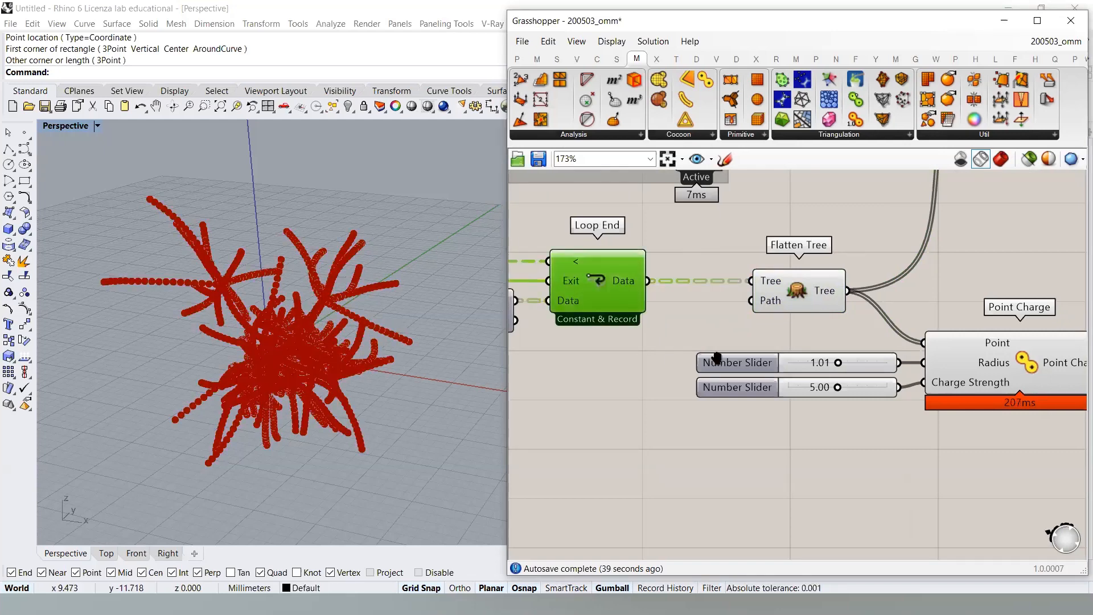
{"action": "scroll", "coordinate": [675, 364], "scroll_direction": "left", "scroll_amount": 10}
{"action": "scroll", "coordinate": [685, 368], "scroll_direction": "down", "scroll_amount": 3}
{"action": "scroll", "coordinate": [689, 370], "scroll_direction": "left", "scroll_amount": 10}
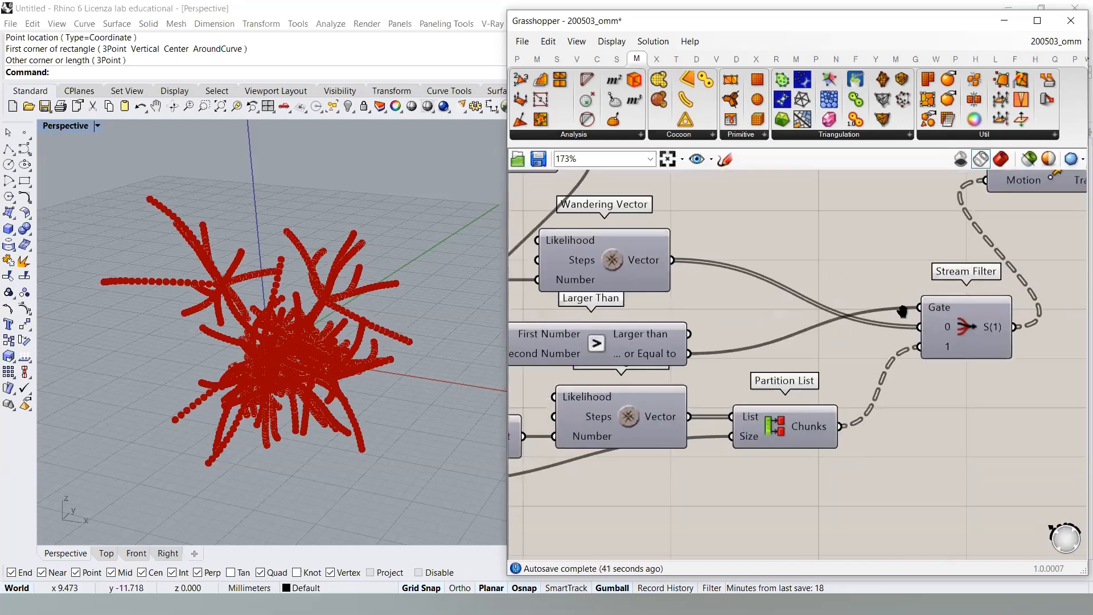
{"action": "mouse_move", "coordinate": [670, 410]}
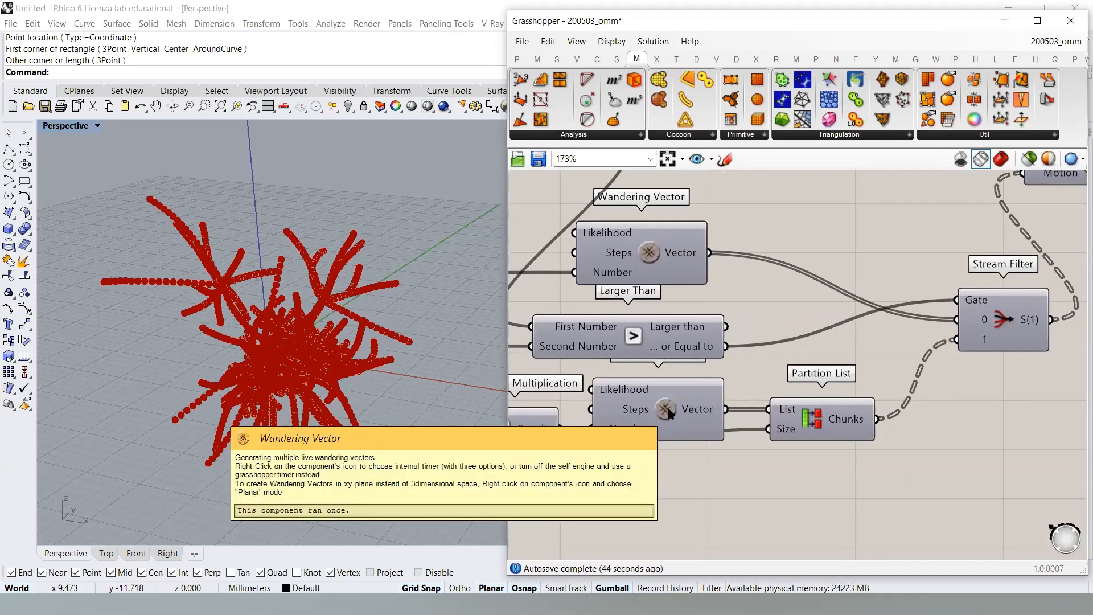
{"action": "right_click_drag", "start_coordinate": [853, 406], "coordinate": [776, 412]}
{"action": "scroll", "coordinate": [776, 411], "scroll_direction": "down", "scroll_amount": 4}
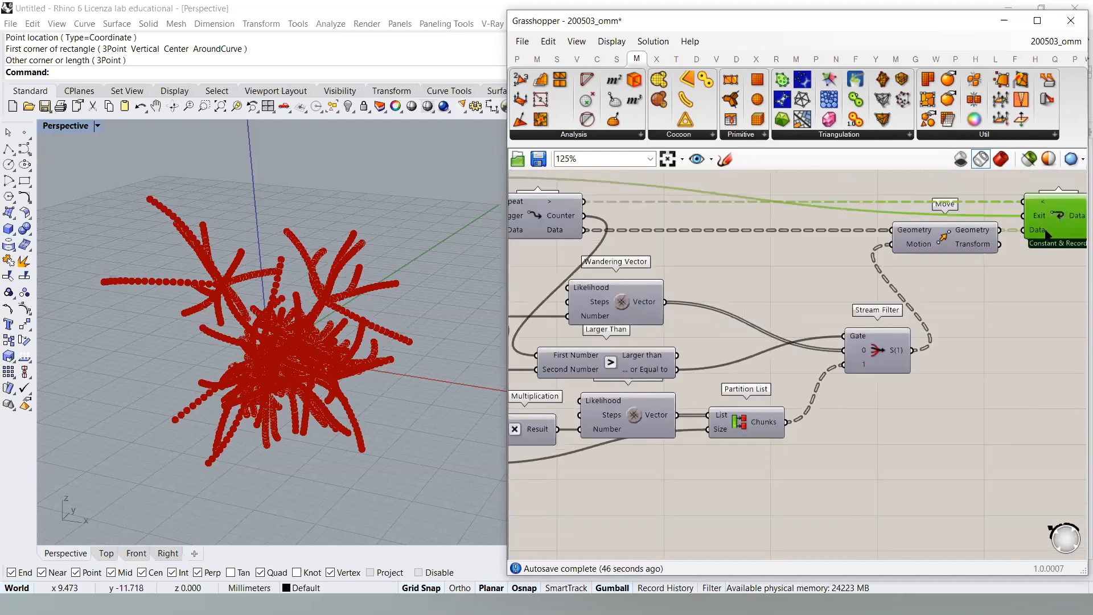
{"action": "right_click_drag", "start_coordinate": [635, 230], "coordinate": [662, 237]}
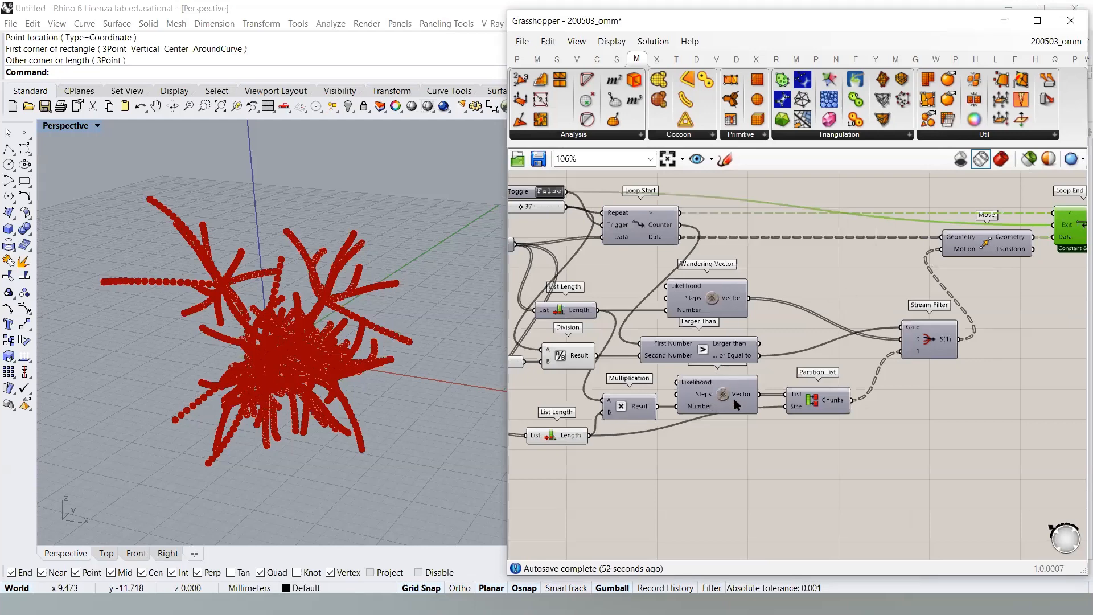
{"action": "right_click_drag", "start_coordinate": [879, 397], "coordinate": [798, 399]}
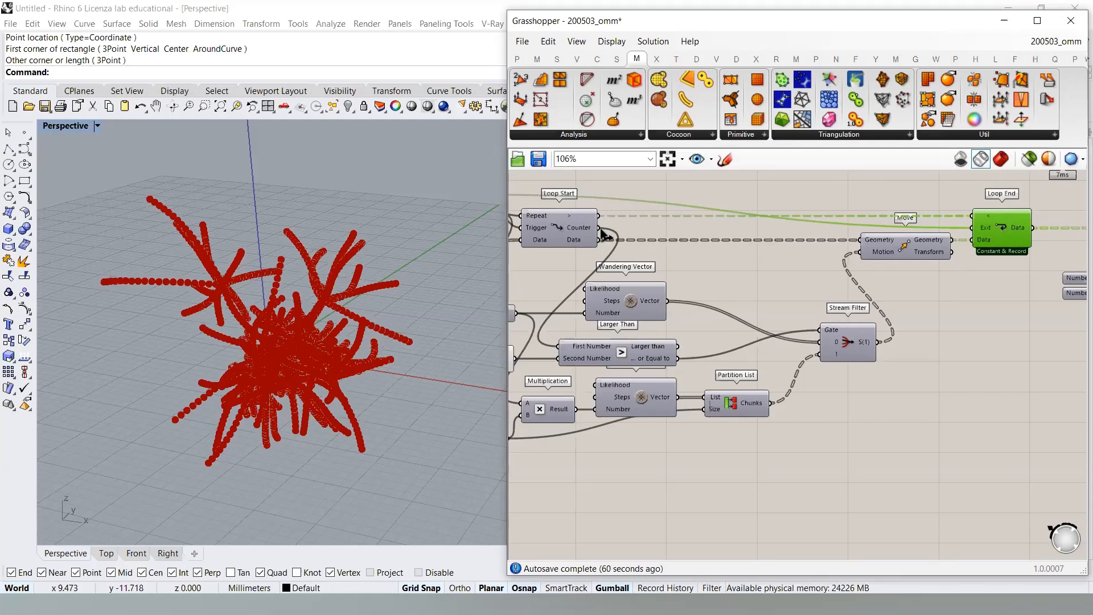
{"action": "left_click", "coordinate": [961, 343]}
{"action": "right_click_drag", "start_coordinate": [944, 339], "coordinate": [891, 342]}
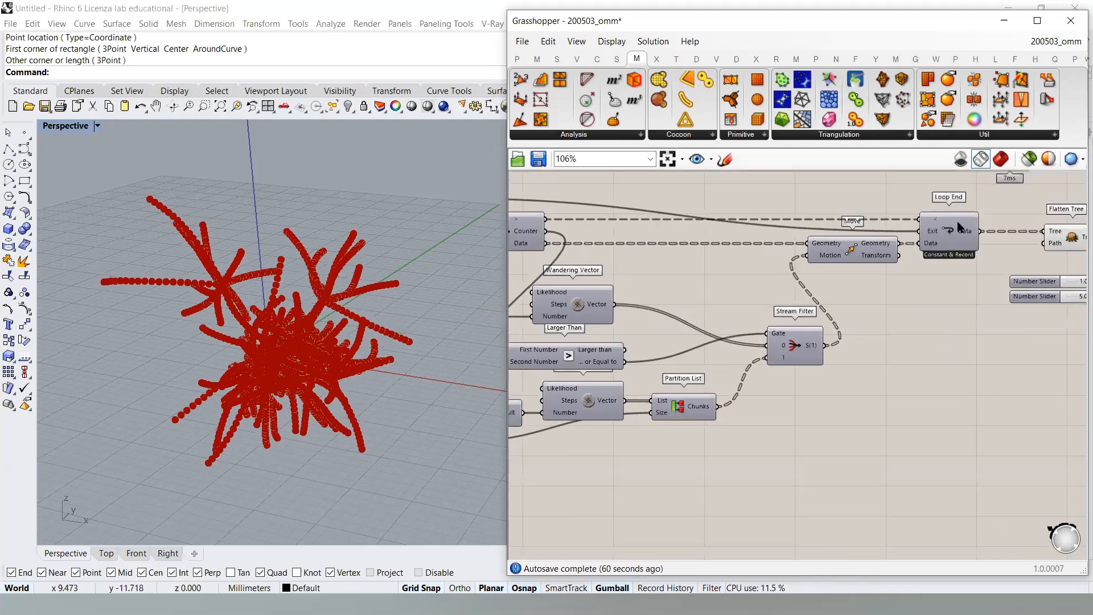
{"action": "right_click_drag", "start_coordinate": [939, 311], "coordinate": [641, 344]}
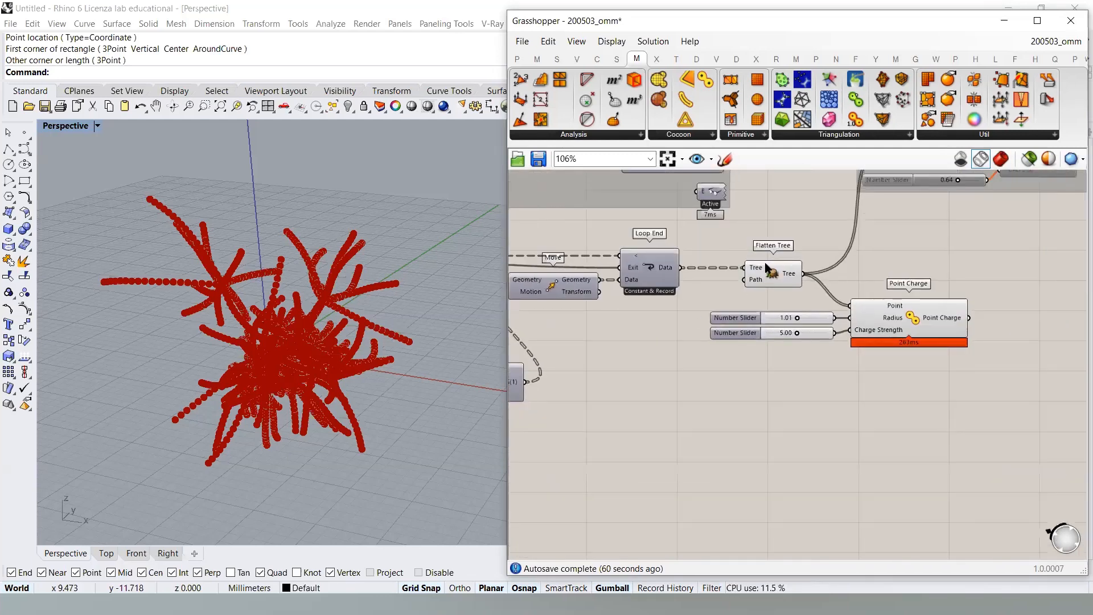
{"action": "scroll", "coordinate": [766, 264], "scroll_direction": "up", "scroll_amount": 4}
{"action": "scroll", "coordinate": [871, 322], "scroll_direction": "down", "scroll_amount": 3}
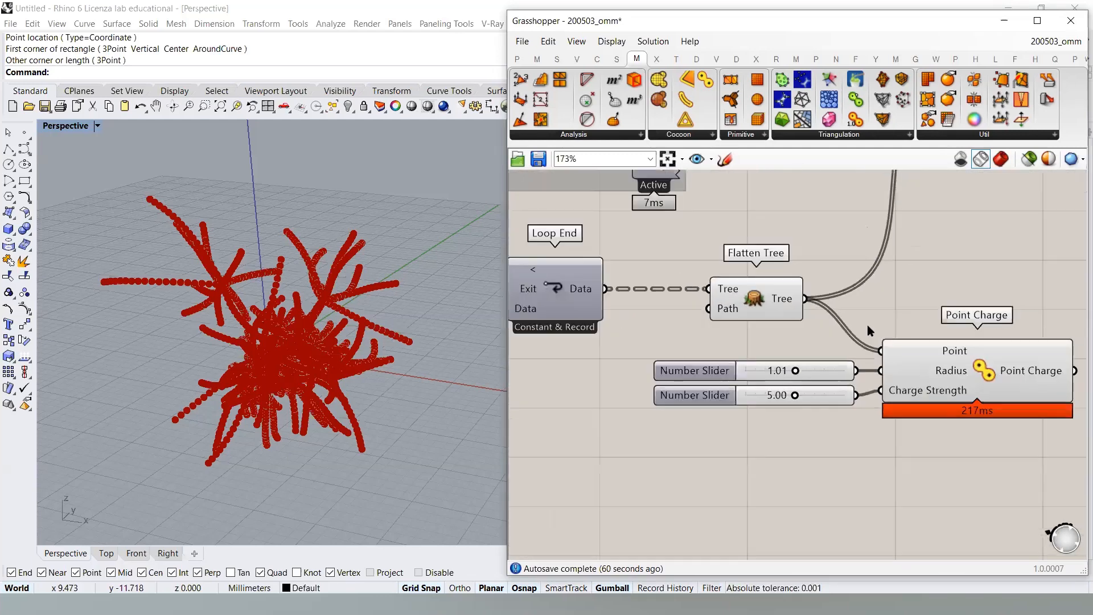
- Shift Flatten Tree slightly farther from Loop End to widen the gap for another component
{"action": "left_click_drag", "start_coordinate": [795, 304], "coordinate": [829, 304]}
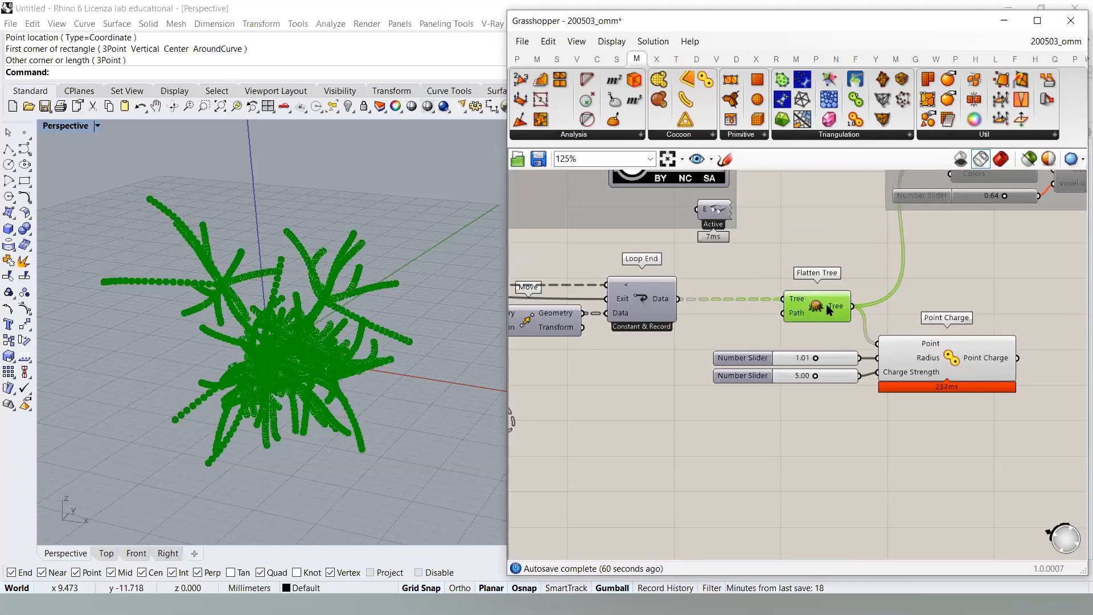
{"action": "left_click", "coordinate": [730, 266]}
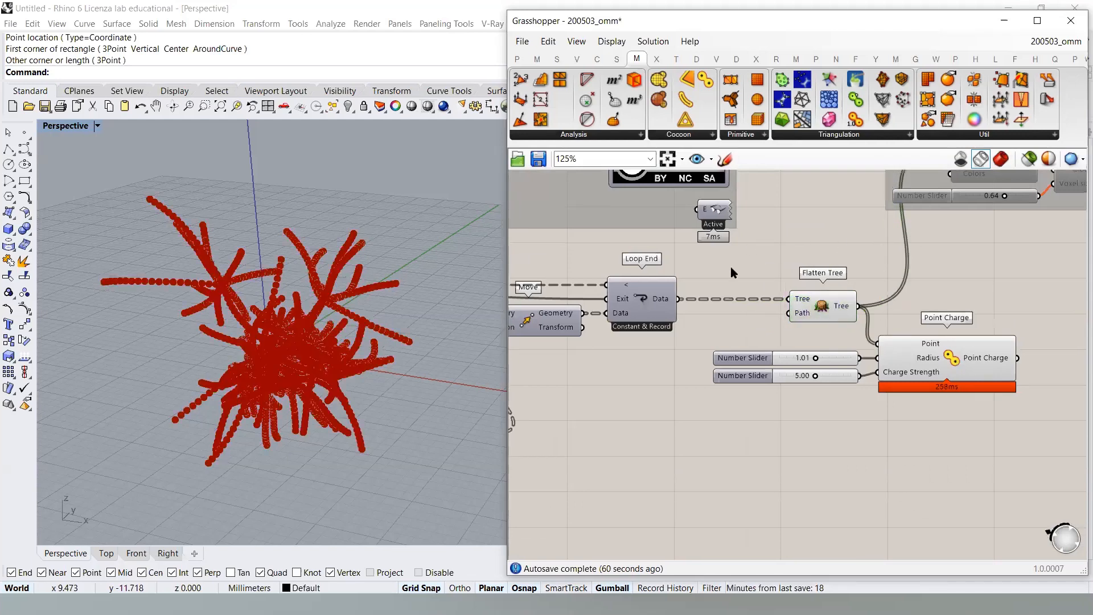
{"action": "left_click", "coordinate": [633, 314]}
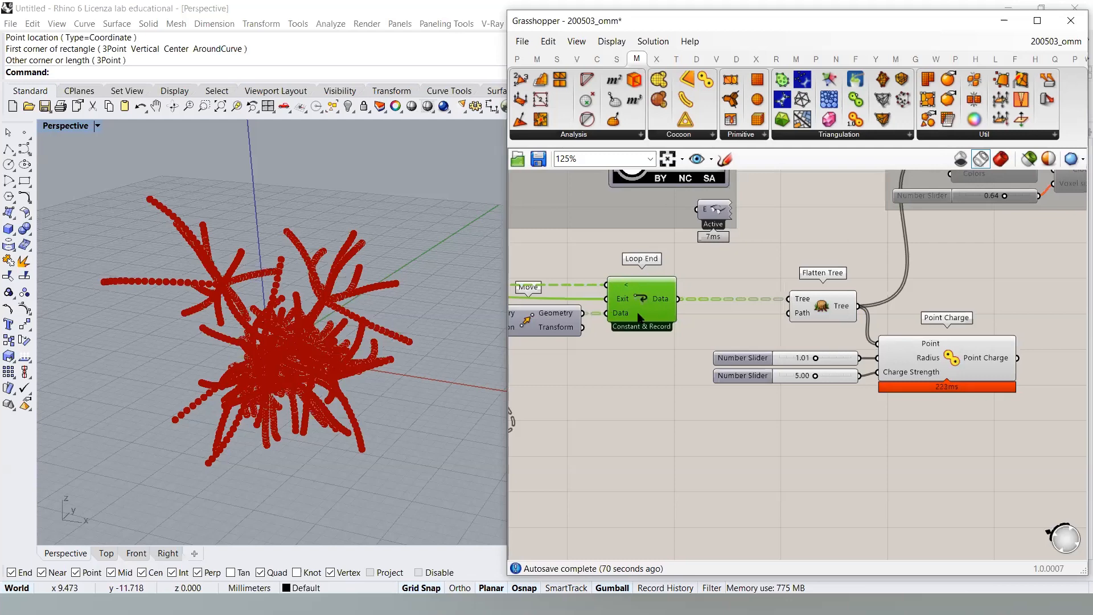
{"action": "left_click", "coordinate": [831, 310]}
{"action": "left_click", "coordinate": [887, 404]}
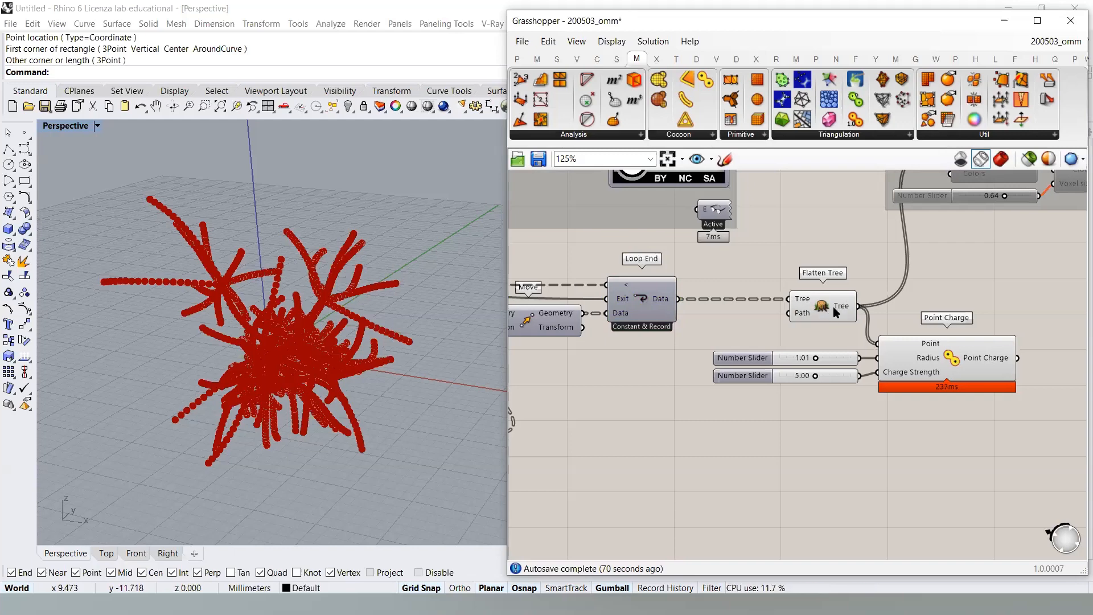
- Add a Data Dam and wire it between Loop End's Data output and Flatten Tree's Tree input
{"action": "double_click", "coordinate": [731, 278]}
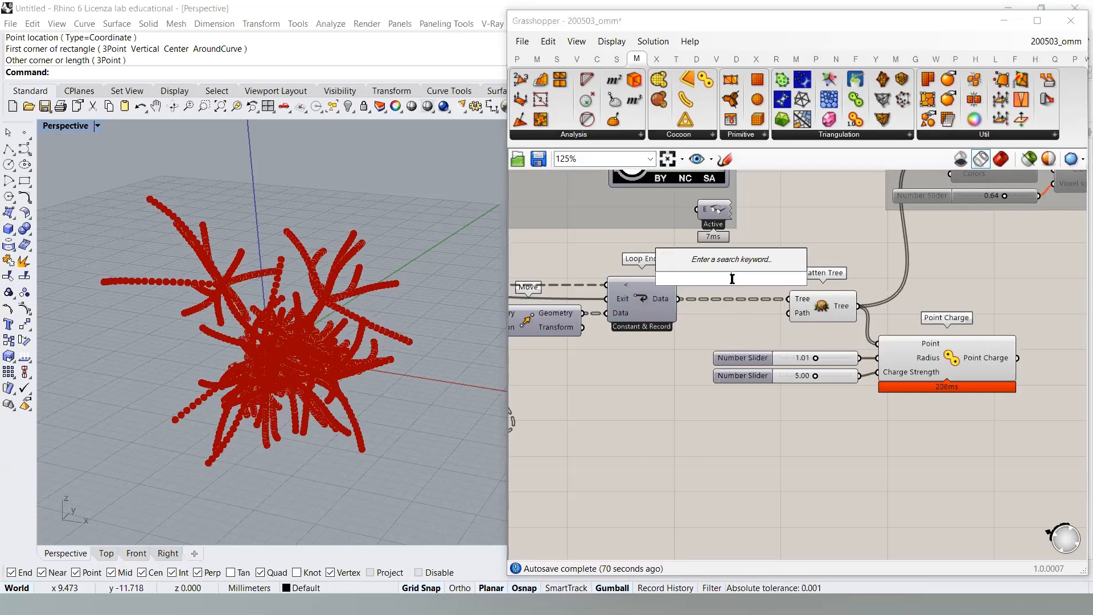
{"action": "type", "text": "dam"}
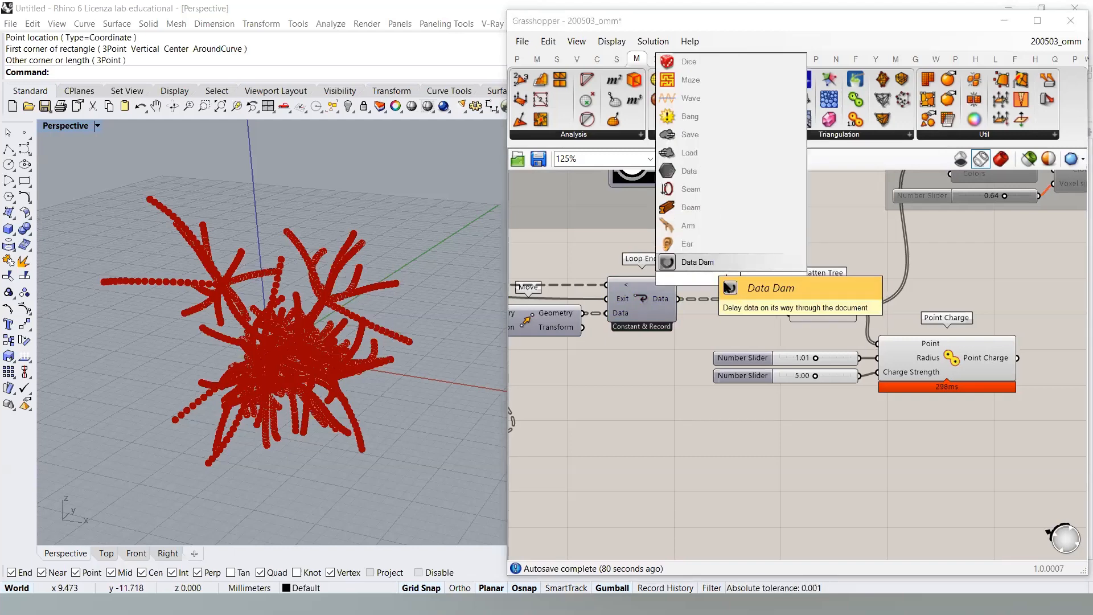
{"action": "key", "text": "Return"}
{"action": "scroll", "coordinate": [719, 279], "scroll_direction": "up", "scroll_amount": 4}
{"action": "left_click_drag", "start_coordinate": [639, 315], "coordinate": [651, 277]}
{"action": "left_click_drag", "start_coordinate": [841, 298], "coordinate": [848, 316]}
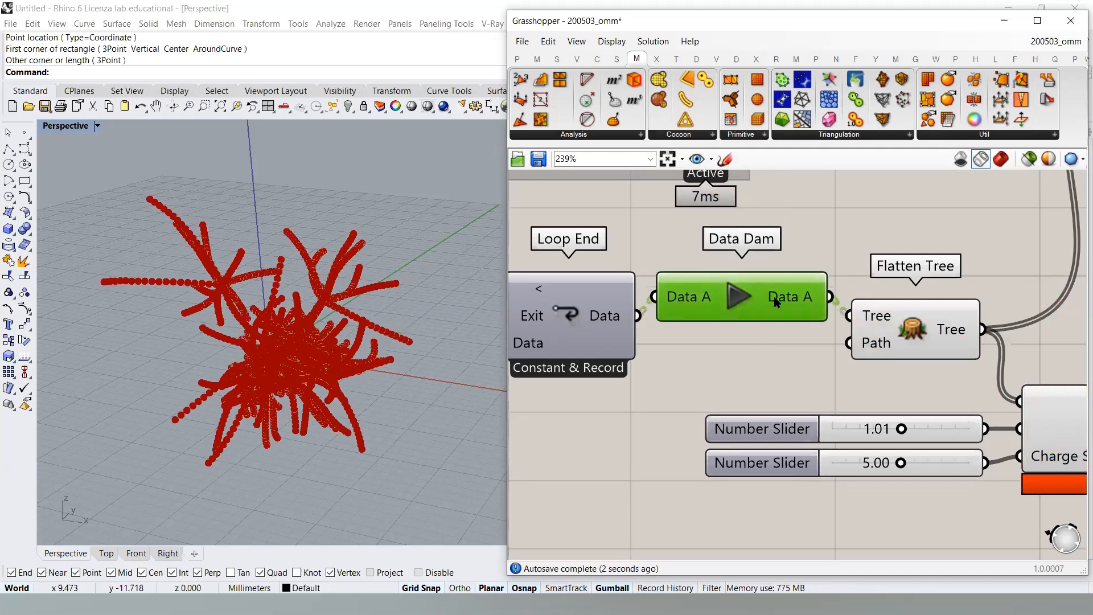
- Examine the chain from Loop End through Data Dam and Flatten Tree, then check Point Charge's computation time
{"action": "scroll", "coordinate": [769, 270], "scroll_direction": "down", "scroll_amount": 4}
{"action": "right_click_drag", "start_coordinate": [900, 335], "coordinate": [764, 327]}
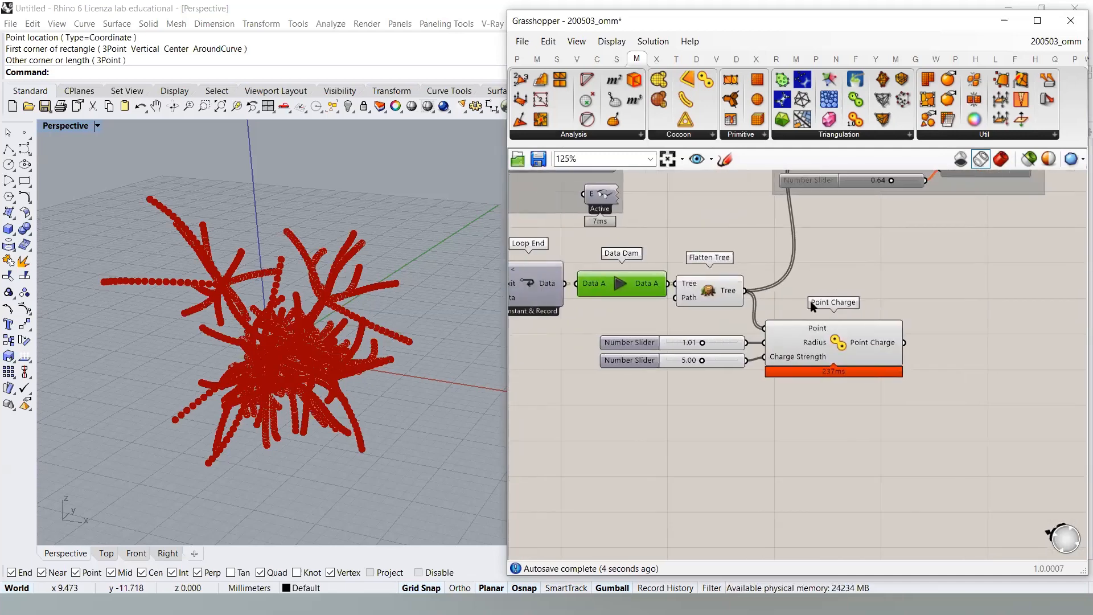
{"action": "scroll", "coordinate": [637, 293], "scroll_direction": "up", "scroll_amount": 2}
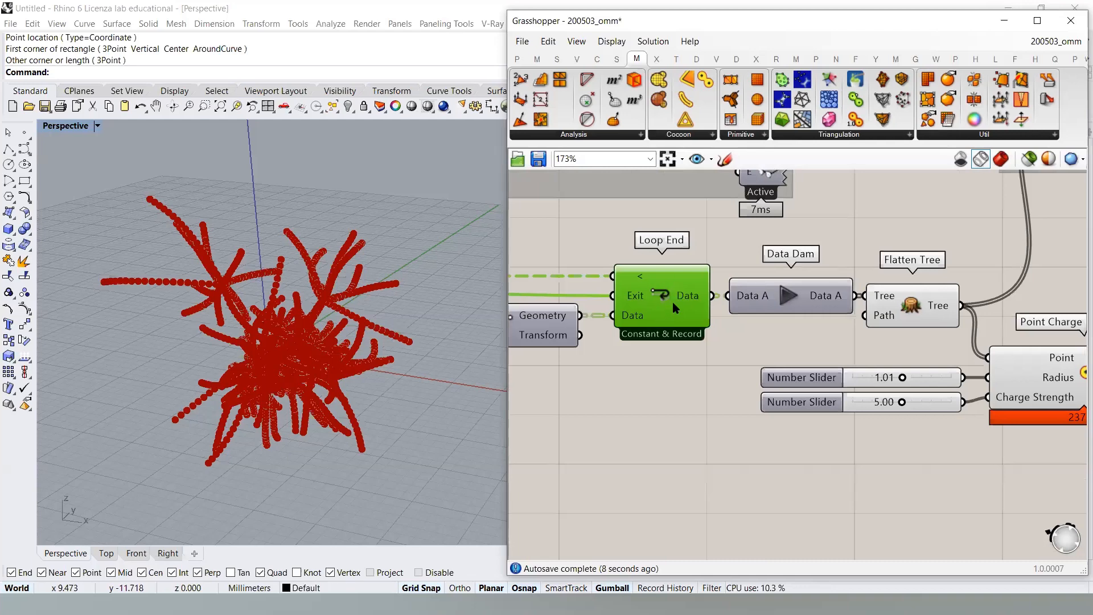
{"action": "scroll", "coordinate": [622, 293], "scroll_direction": "down", "scroll_amount": 4}
{"action": "right_click_drag", "start_coordinate": [768, 321], "coordinate": [663, 320]}
{"action": "scroll", "coordinate": [666, 304], "scroll_direction": "up", "scroll_amount": 3}
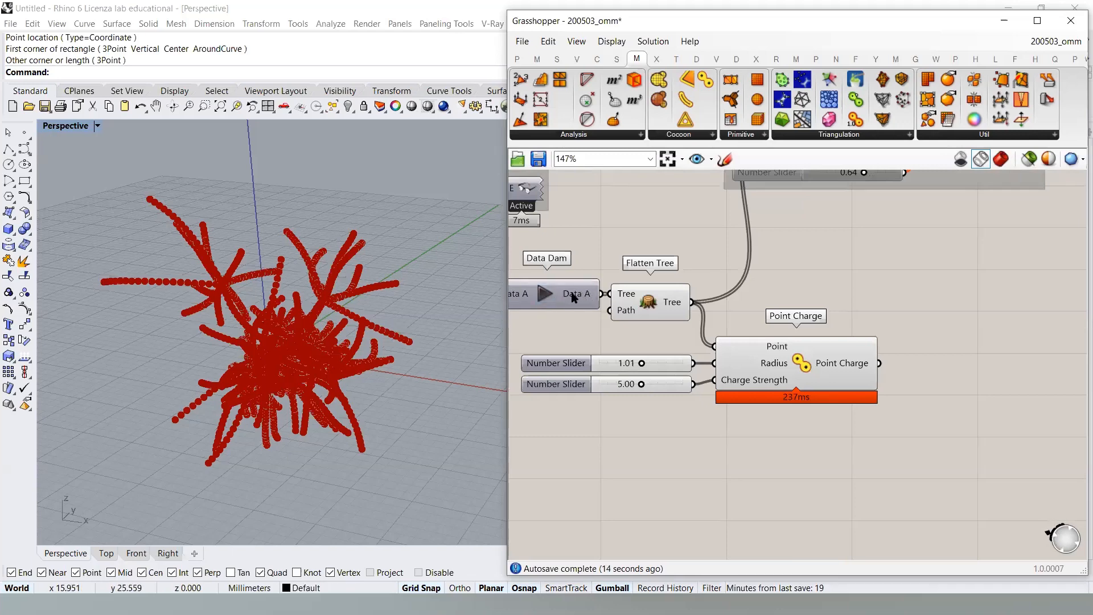
{"action": "scroll", "coordinate": [839, 377], "scroll_direction": "up", "scroll_amount": 5}
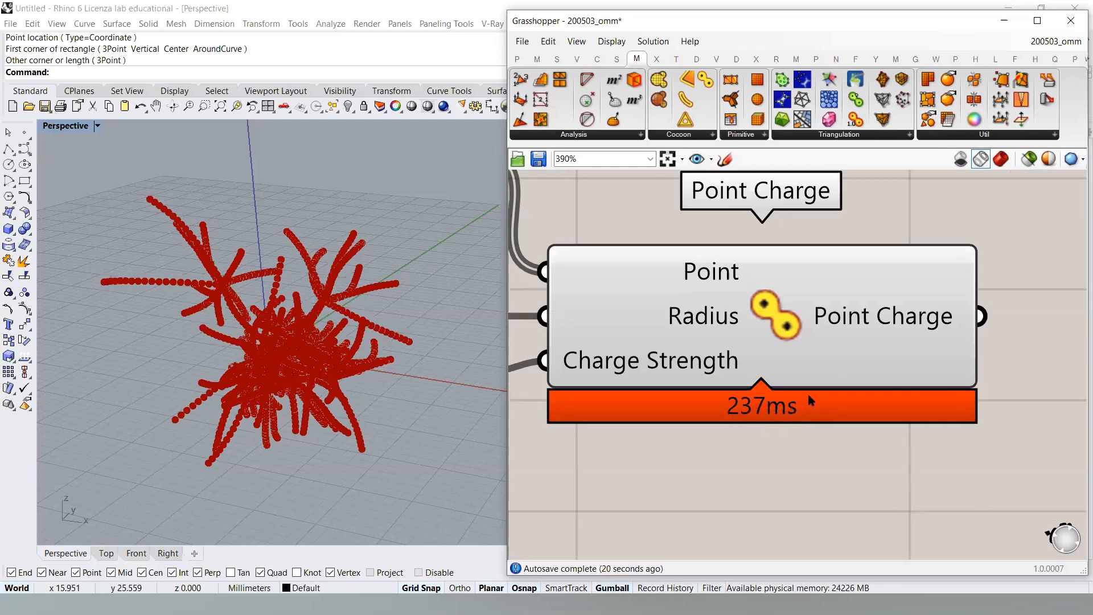
- Inspect the Data Dam and its connections to Loop End and Flatten Tree
{"action": "scroll", "coordinate": [928, 409], "scroll_direction": "down", "scroll_amount": 8}
{"action": "right_click_drag", "start_coordinate": [694, 332], "coordinate": [962, 318]}
{"action": "right_click_drag", "start_coordinate": [724, 309], "coordinate": [830, 327]}
{"action": "scroll", "coordinate": [706, 278], "scroll_direction": "up", "scroll_amount": 5}
{"action": "double_click", "coordinate": [685, 290]}
{"action": "scroll", "coordinate": [686, 289], "scroll_direction": "down", "scroll_amount": 6}
{"action": "scroll", "coordinate": [859, 317], "scroll_direction": "up", "scroll_amount": 5}
{"action": "right_click_drag", "start_coordinate": [1036, 320], "coordinate": [796, 317]}
{"action": "left_click", "coordinate": [796, 318]}
{"action": "left_click", "coordinate": [893, 221]}
{"action": "scroll", "coordinate": [733, 355], "scroll_direction": "down", "scroll_amount": 4}
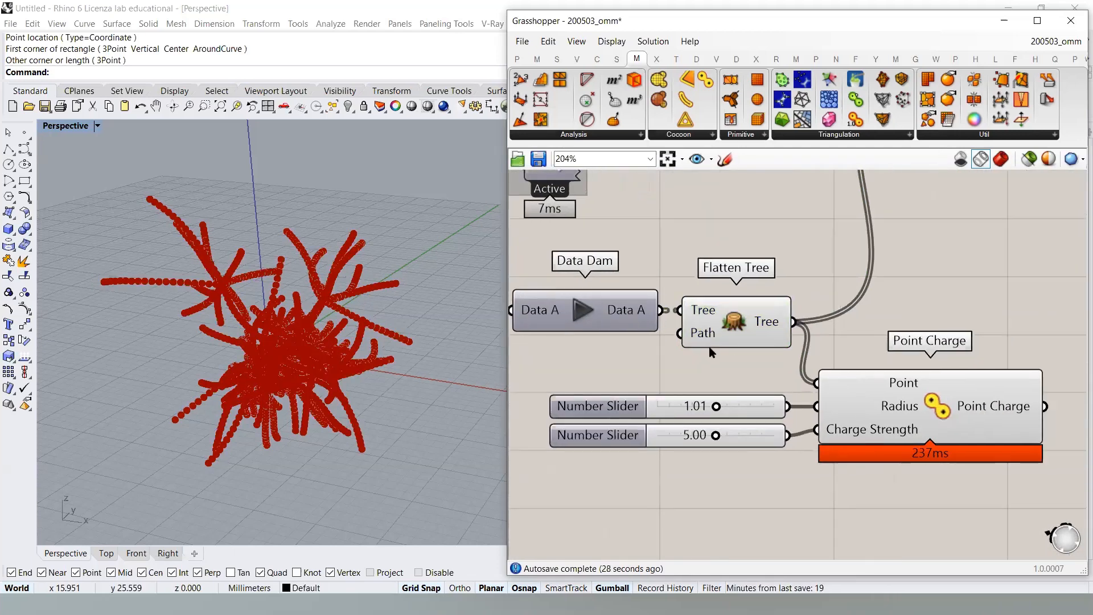
- Move Point Charge and its two Number Sliders up closer to the Flatten Tree component
{"action": "left_click_drag", "start_coordinate": [837, 389], "coordinate": [815, 322]}
{"action": "scroll", "coordinate": [824, 435], "scroll_direction": "up", "scroll_amount": 4}
{"action": "left_click", "coordinate": [806, 405]}
{"action": "right_click_drag", "start_coordinate": [872, 384], "coordinate": [788, 391]}
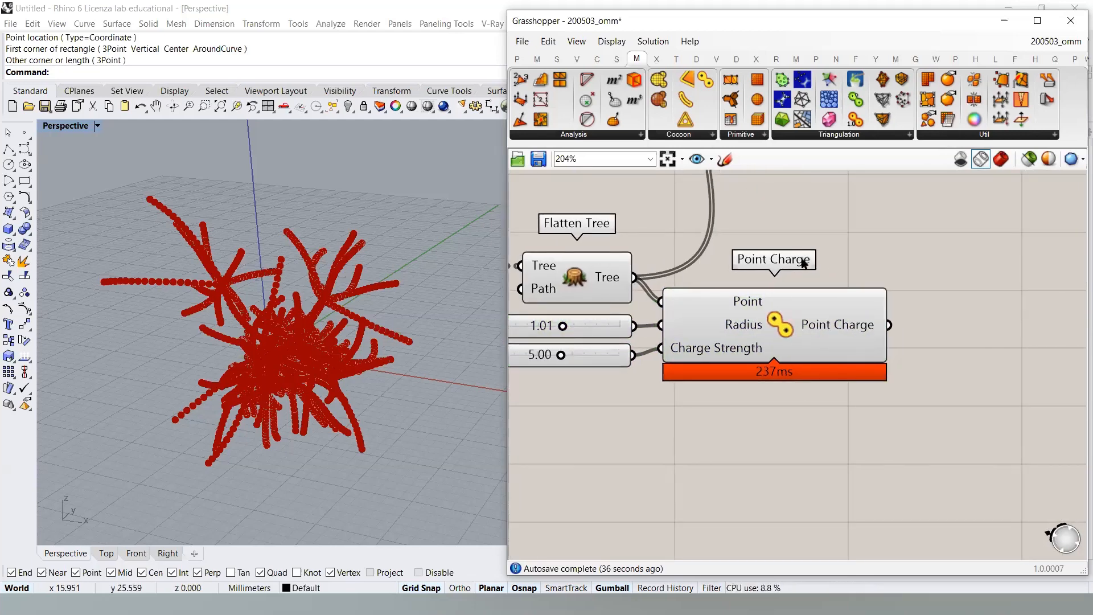
- Add a Panel beside Point Charge and connect it to the component's output to inspect the data
{"action": "right_click_drag", "start_coordinate": [891, 318], "coordinate": [732, 322]}
{"action": "double_click", "coordinate": [899, 329]}
{"action": "type", "text": "Panel"}
{"action": "key", "text": "Return"}
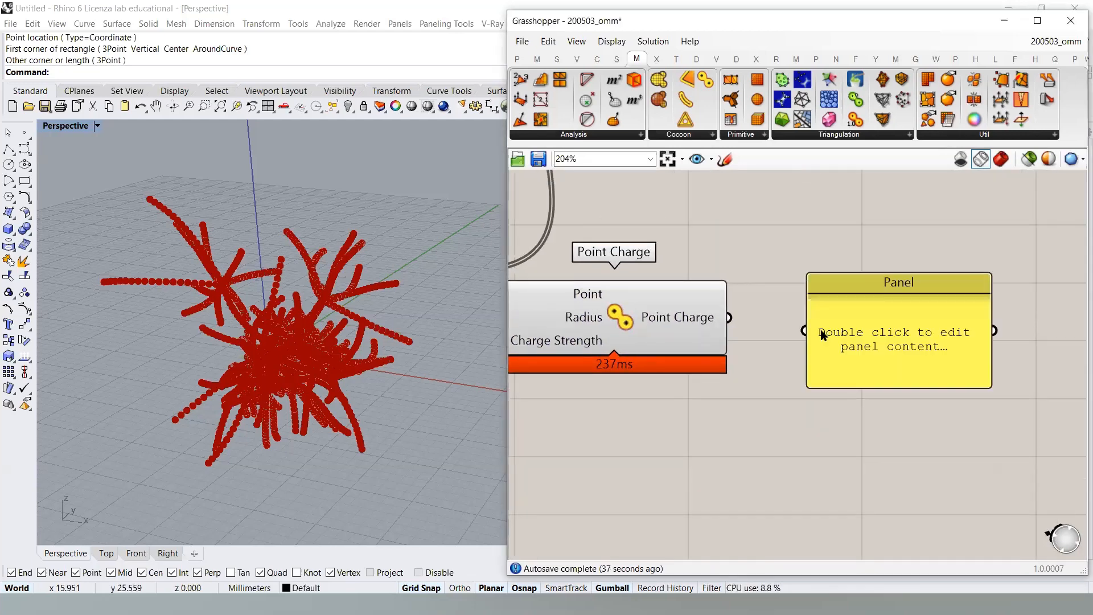
{"action": "left_click_drag", "start_coordinate": [729, 317], "coordinate": [804, 330]}
{"action": "right_click_drag", "start_coordinate": [906, 330], "coordinate": [778, 288]}
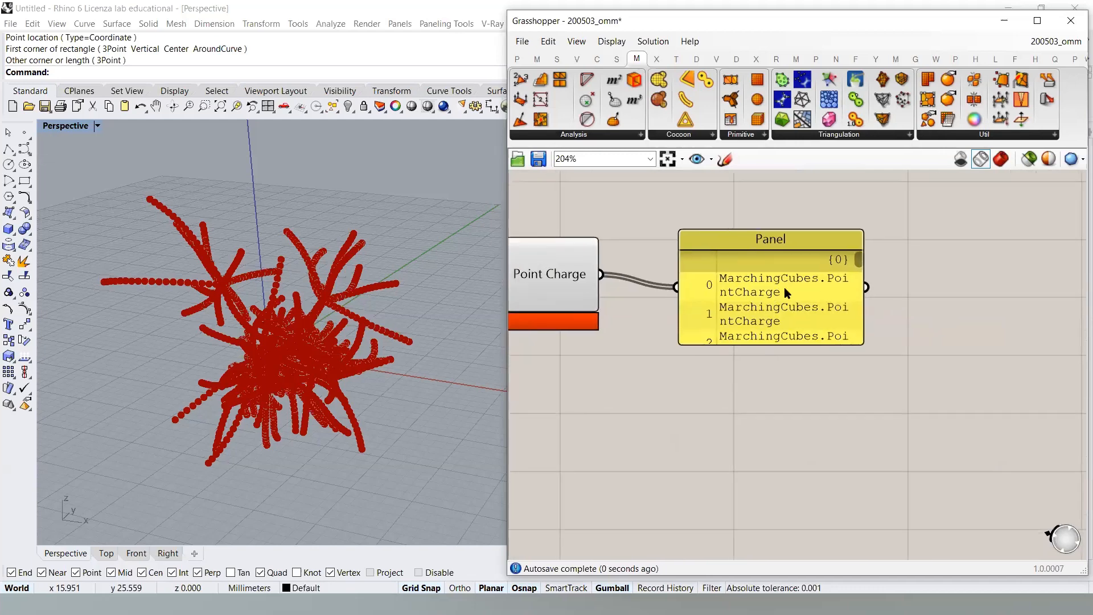
- Delete the Panel connected to Point Charge's output
{"action": "left_click", "coordinate": [773, 294]}
{"action": "key", "text": "Delete"}
{"action": "right_click_drag", "start_coordinate": [703, 303], "coordinate": [905, 359]}
{"action": "left_click", "coordinate": [691, 349]}
{"action": "left_click", "coordinate": [738, 258]}
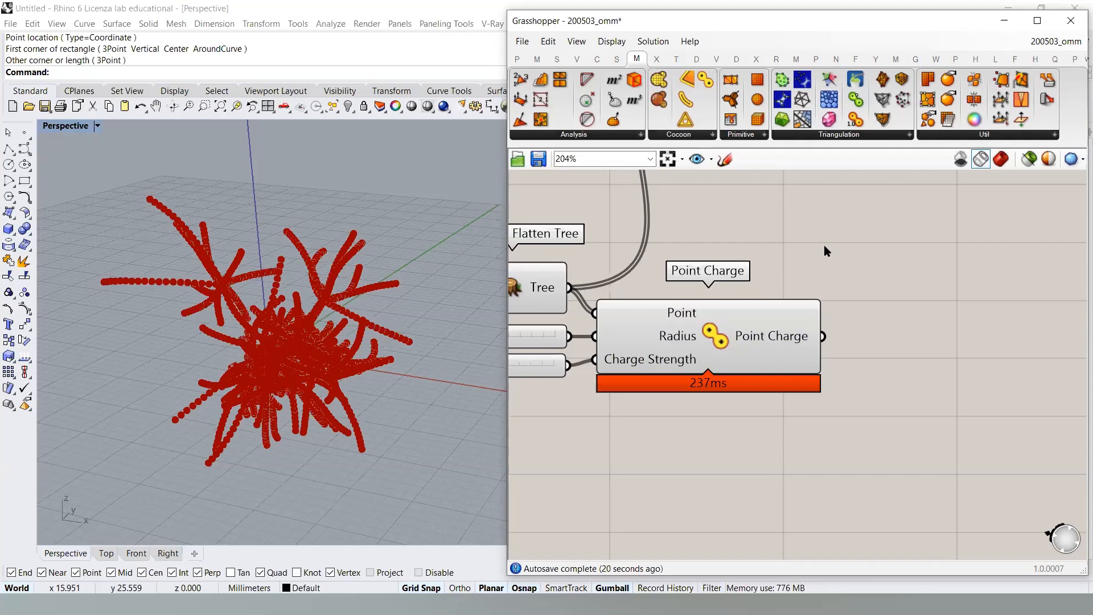
- Turn off the preview of the Flatten Tree component's points
{"action": "scroll", "coordinate": [734, 273], "scroll_direction": "down", "scroll_amount": 4}
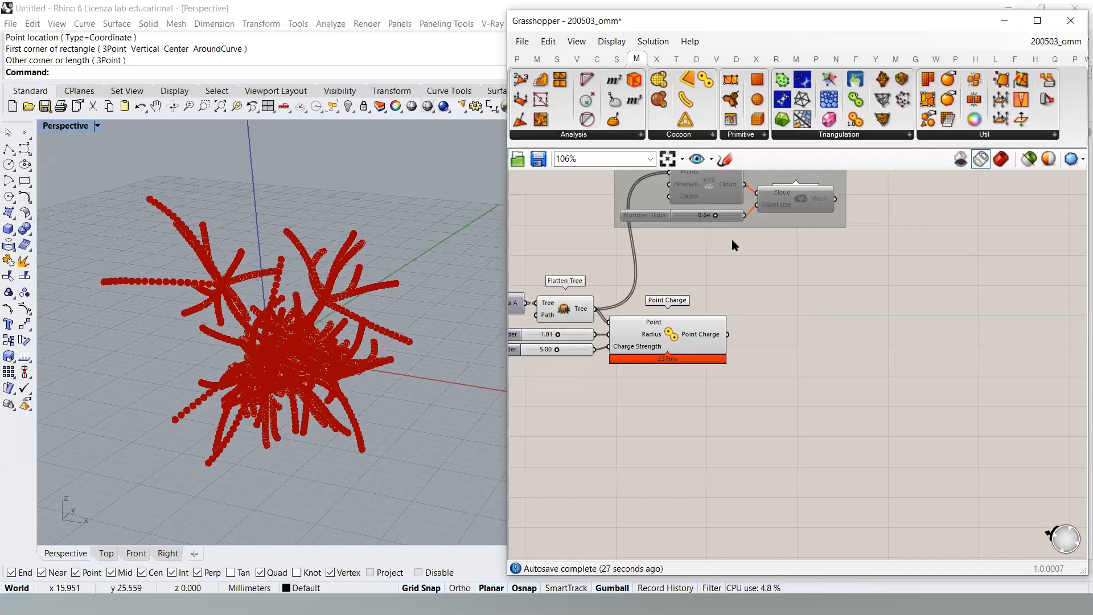
{"action": "right_click_drag", "start_coordinate": [732, 240], "coordinate": [741, 280]}
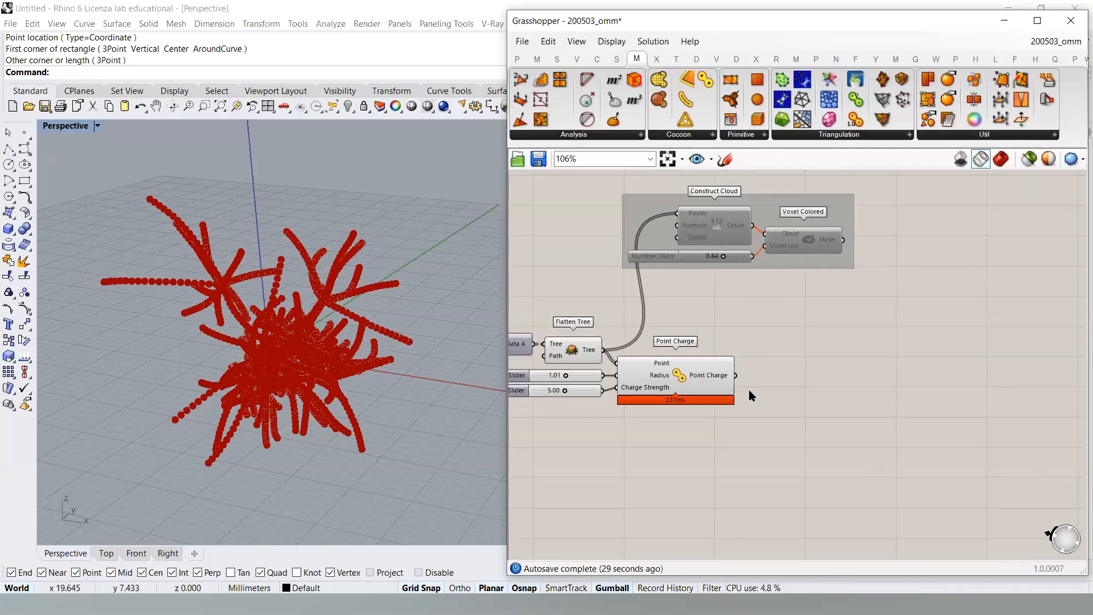
{"action": "scroll", "coordinate": [698, 320], "scroll_direction": "up", "scroll_amount": 2}
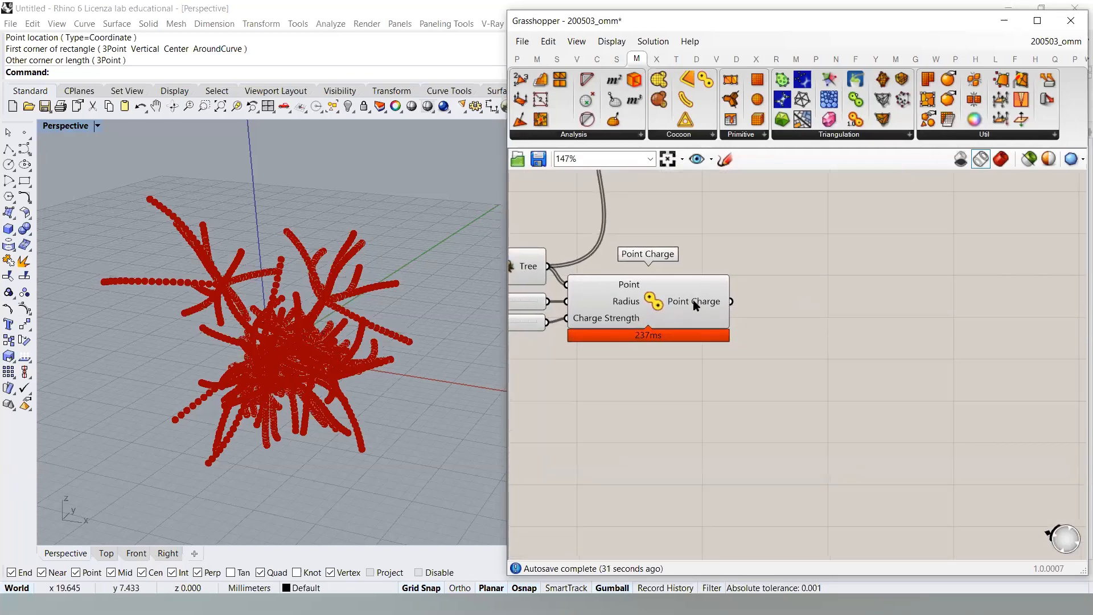
{"action": "mouse_move", "coordinate": [695, 305]}
{"action": "right_click_drag", "start_coordinate": [681, 301], "coordinate": [722, 305]}
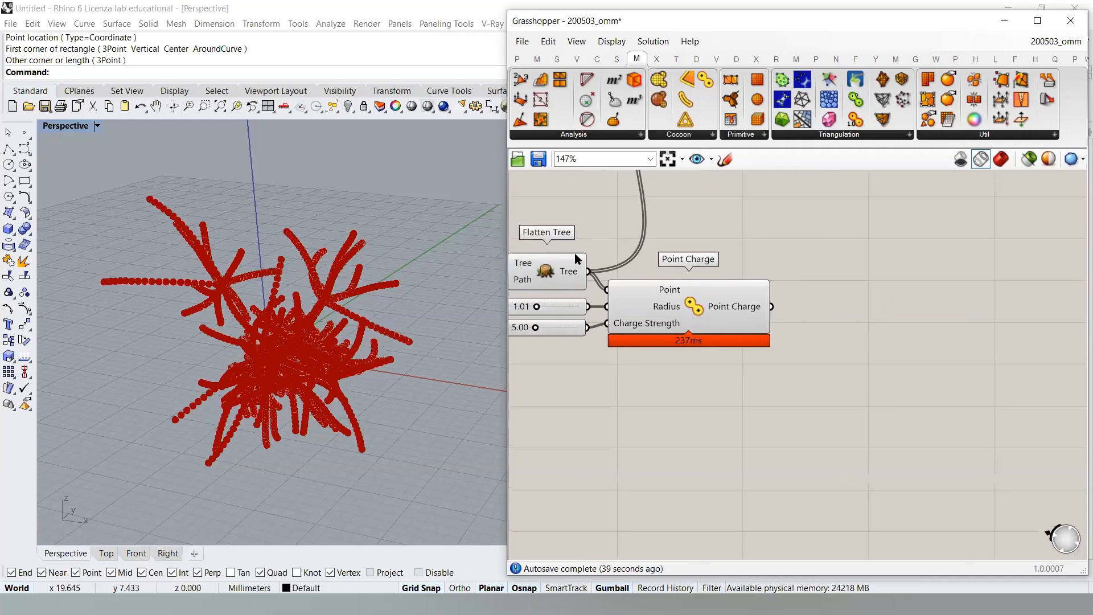
{"action": "left_click", "coordinate": [555, 272]}
{"action": "key", "text": "ctrl+q"}
{"action": "left_click", "coordinate": [814, 247]}
- Add a Cocoon component beside Point Charge and connect the Point Charge output to its Charges input
{"action": "left_click_drag", "start_coordinate": [660, 85], "coordinate": [919, 376]}
{"action": "scroll", "coordinate": [800, 330], "scroll_direction": "up", "scroll_amount": 3}
{"action": "left_click_drag", "start_coordinate": [762, 302], "coordinate": [869, 363]}
{"action": "left_click_drag", "start_coordinate": [956, 399], "coordinate": [907, 417]}
{"action": "left_click", "coordinate": [768, 423]}
{"action": "right_click_drag", "start_coordinate": [858, 432], "coordinate": [941, 333]}
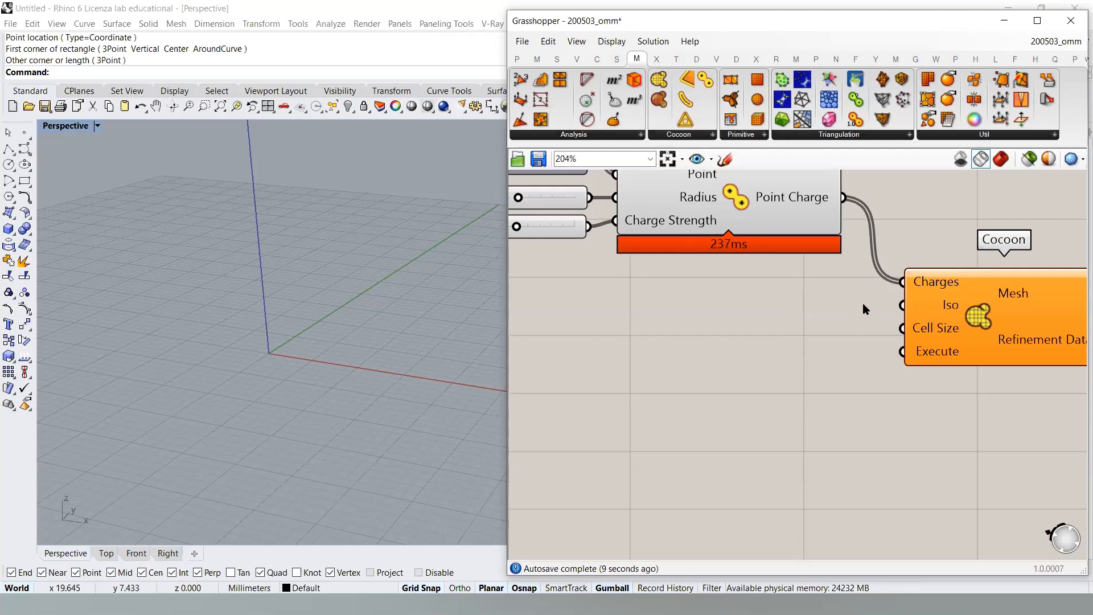
- Add a number slider with the value 0.10 and connect it to Cocoon's Iso input
{"action": "mouse_move", "coordinate": [946, 308]}
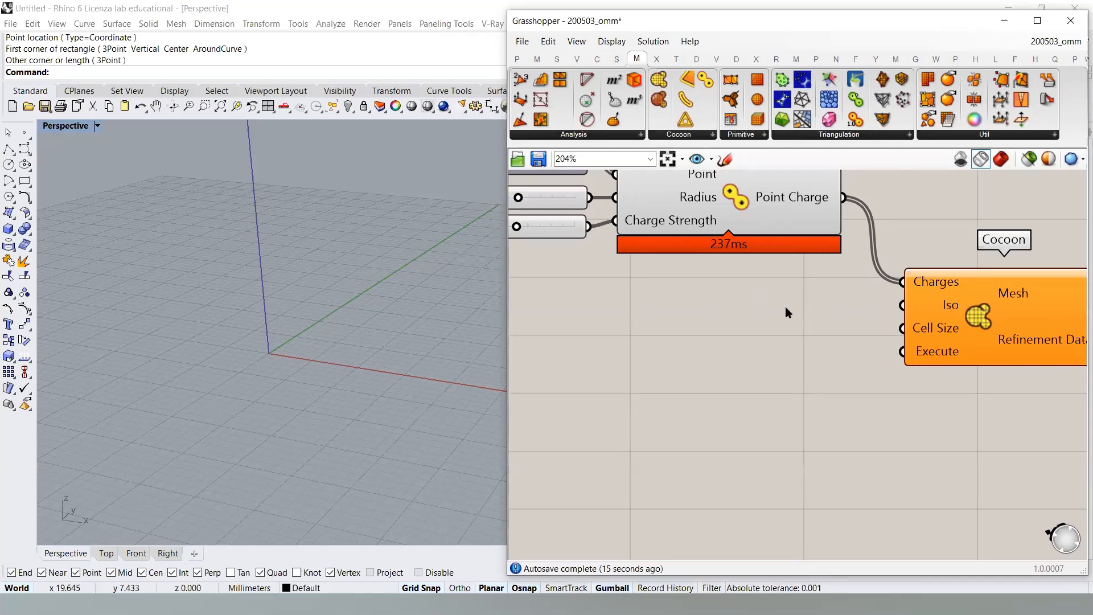
{"action": "double_click", "coordinate": [705, 324]}
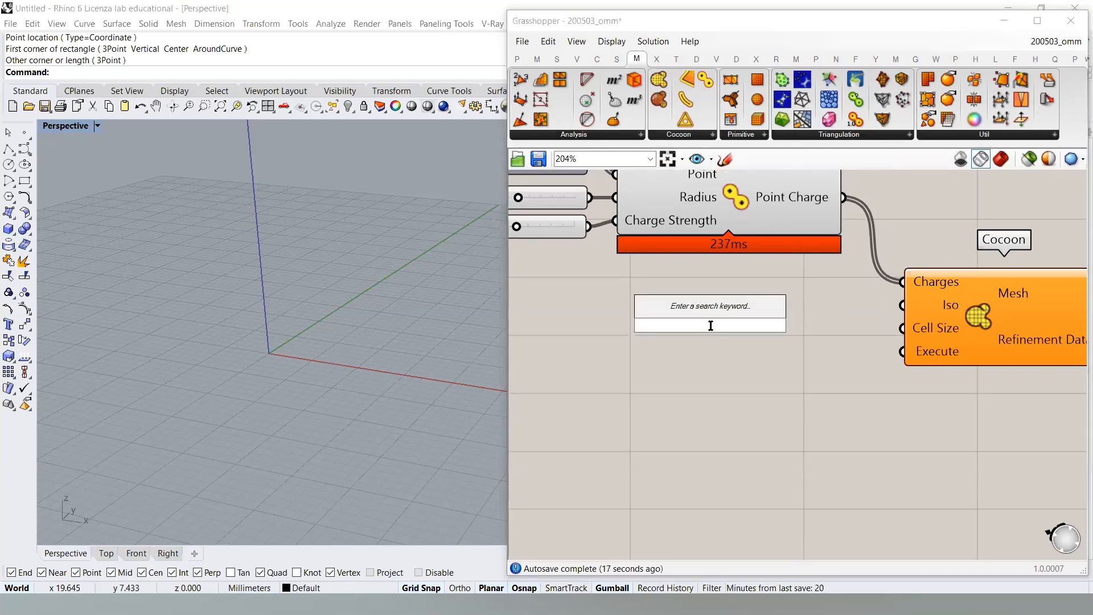
{"action": "type", "text": "0.10"}
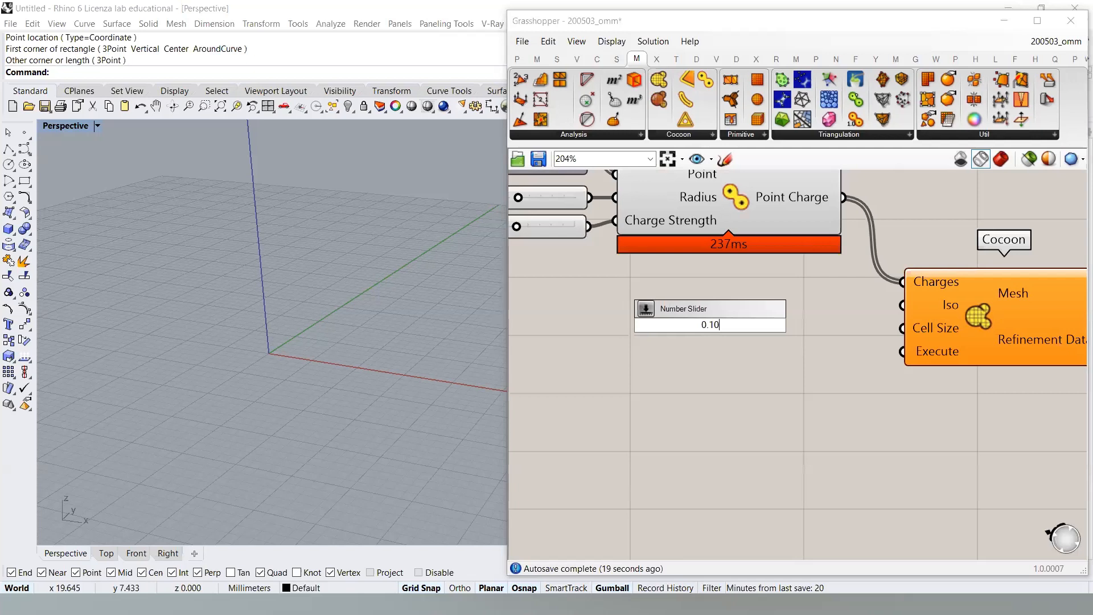
{"action": "key", "text": "Return"}
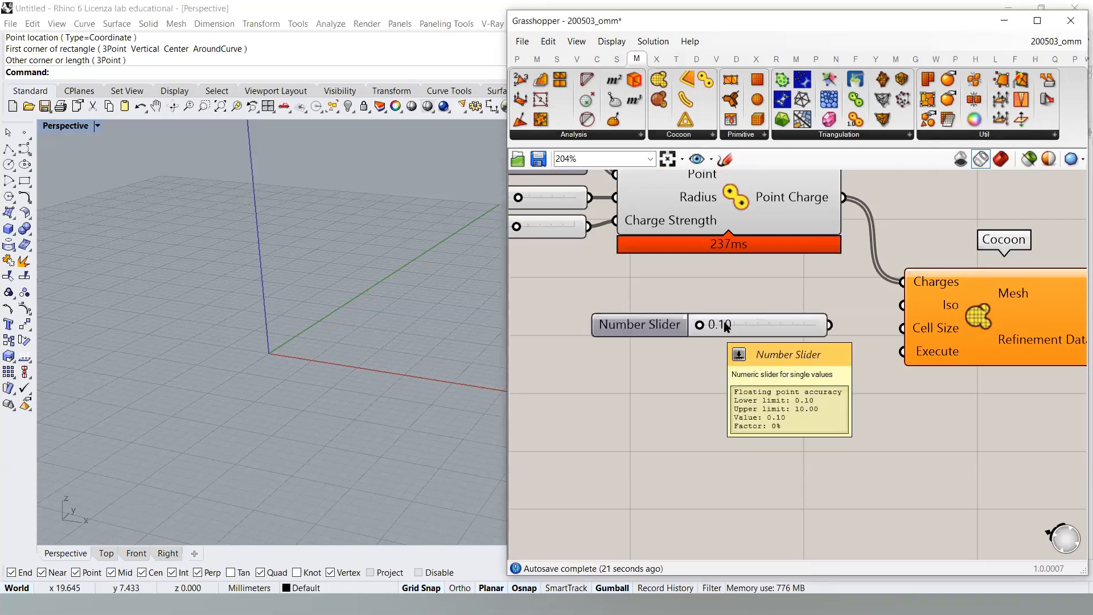
{"action": "left_click_drag", "start_coordinate": [906, 311], "coordinate": [812, 308]}
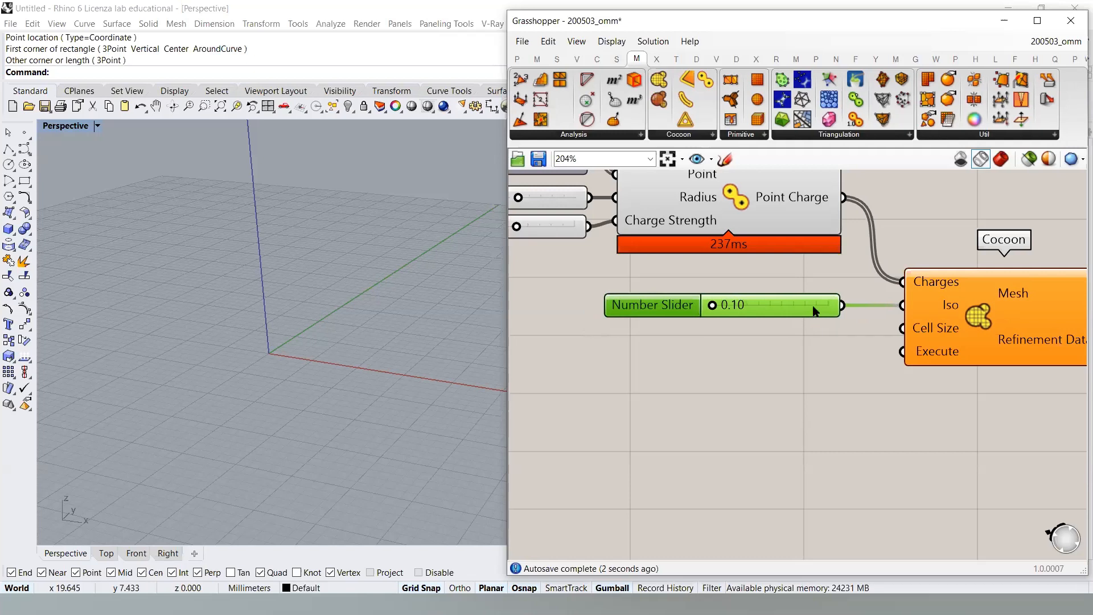
{"action": "left_click", "coordinate": [811, 337]}
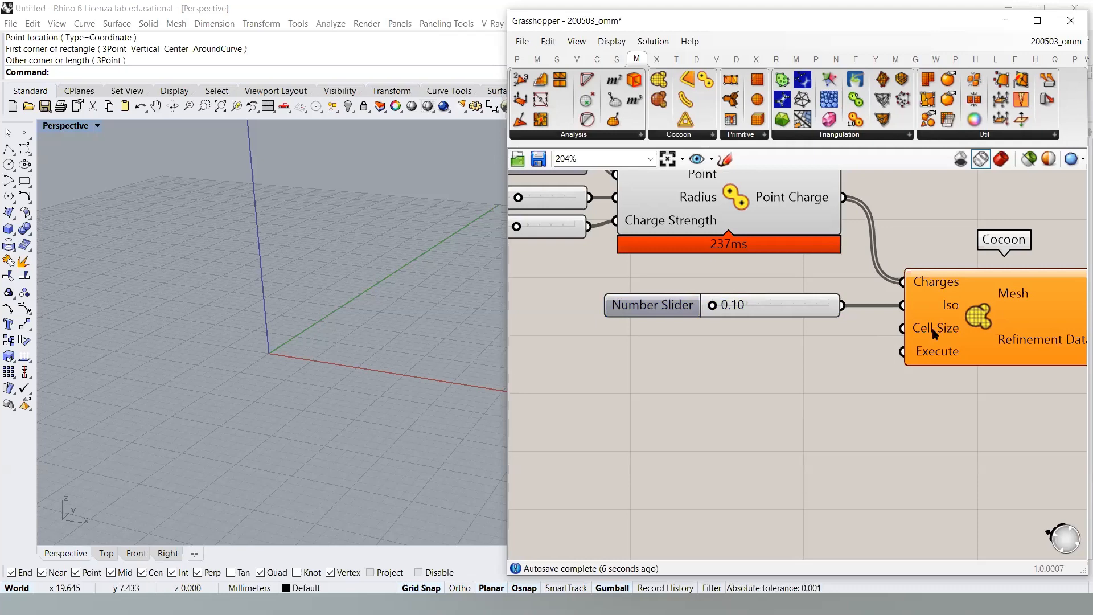
- Turn on the preview of the Flatten Tree component's points and view the whole point cloud
{"action": "right_click_drag", "start_coordinate": [1000, 313], "coordinate": [904, 337]}
{"action": "mouse_move", "coordinate": [925, 322]}
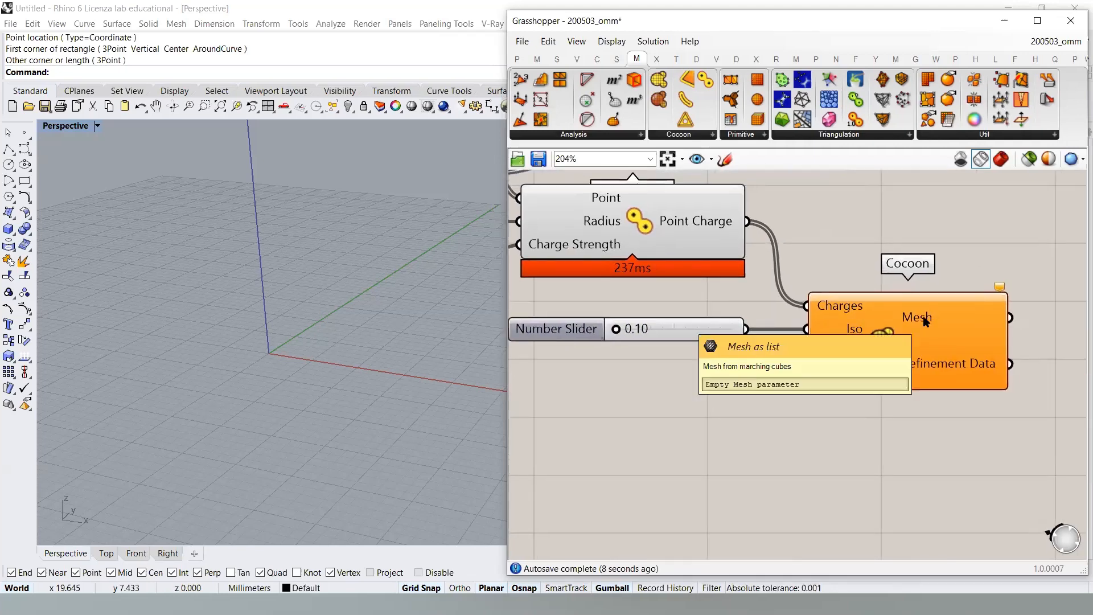
{"action": "right_click_drag", "start_coordinate": [705, 336], "coordinate": [876, 407]}
{"action": "scroll", "coordinate": [875, 407], "scroll_direction": "down", "scroll_amount": 1}
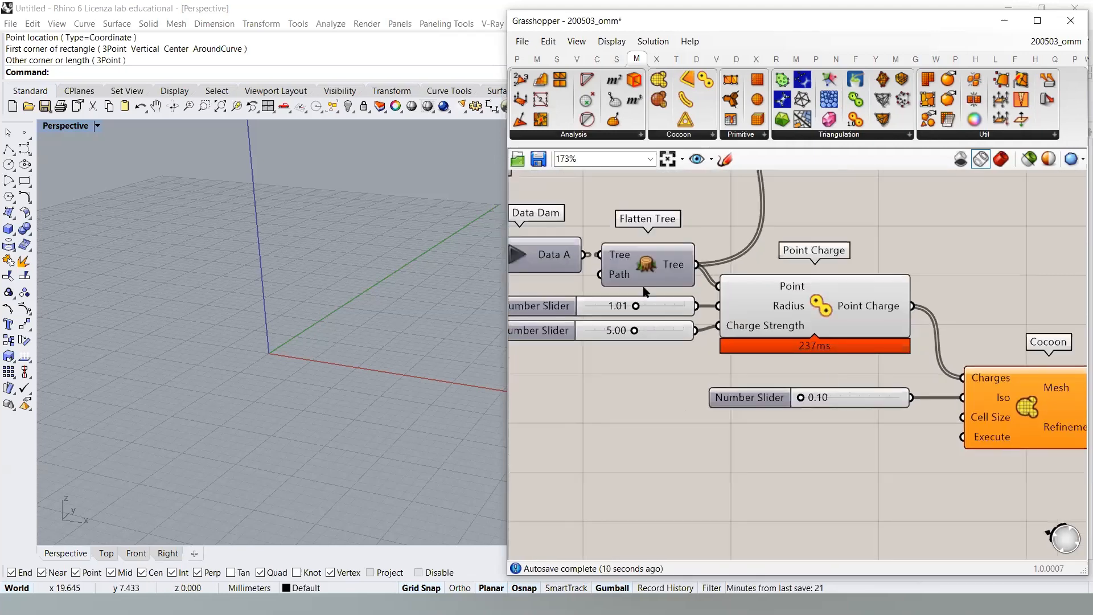
{"action": "right_click_drag", "start_coordinate": [641, 284], "coordinate": [696, 310]}
{"action": "left_click", "coordinate": [706, 286]}
{"action": "key", "text": "ctrl+q"}
{"action": "left_click", "coordinate": [730, 434]}
{"action": "mouse_move", "coordinate": [276, 354]}
{"action": "right_mouse_down"}
{"action": "mouse_move", "coordinate": [246, 462]}
{"action": "mouse_move", "coordinate": [281, 362]}
{"action": "right_mouse_up"}
{"action": "right_click_drag", "start_coordinate": [311, 318], "coordinate": [293, 356]}
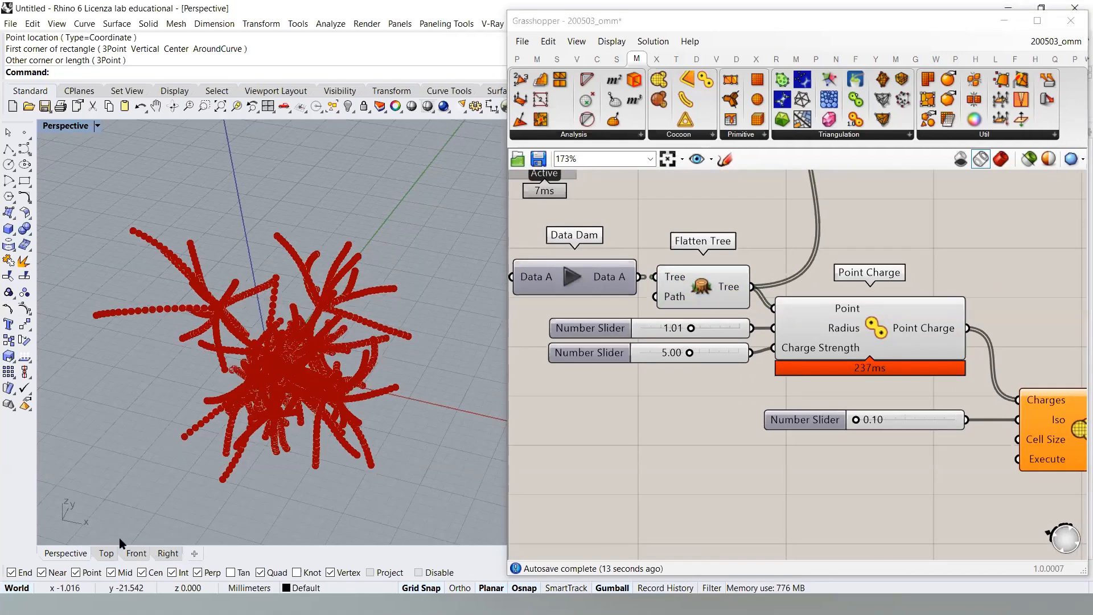
- In the Front view, turn off grid snap and draw a circle of radius 1 centred on a trail point
{"action": "left_click", "coordinate": [130, 553]}
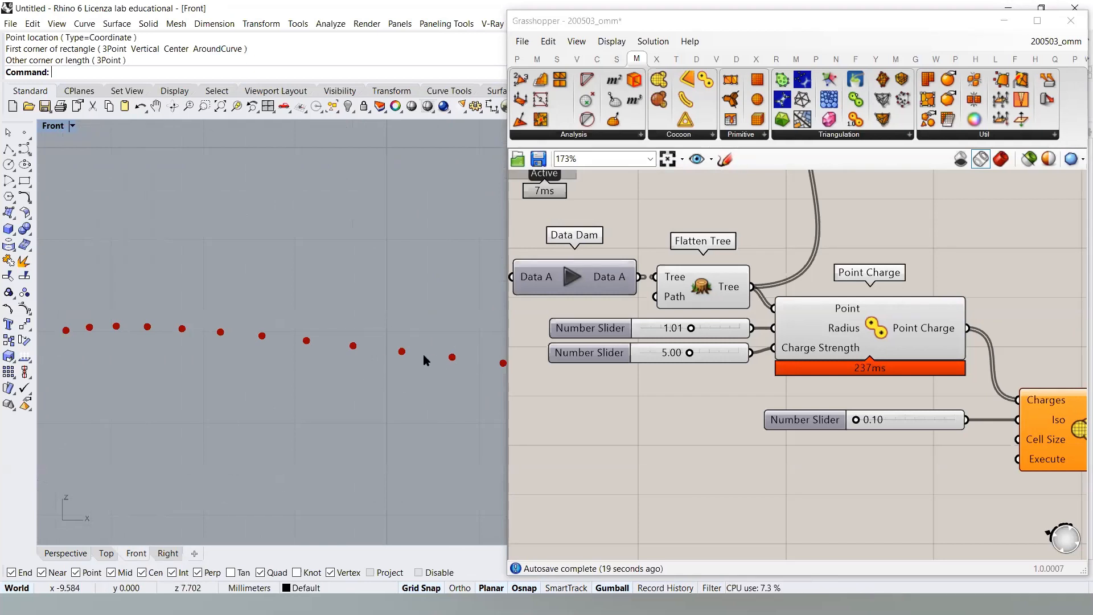
{"action": "right_click_drag", "start_coordinate": [432, 325], "coordinate": [359, 303]}
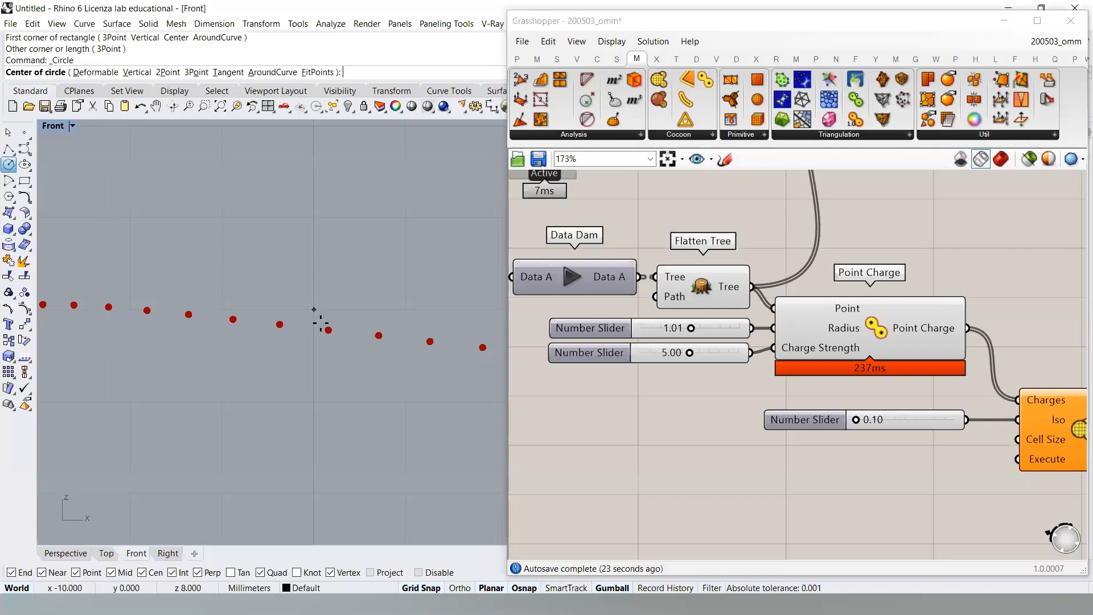
{"action": "key", "text": "F9"}
{"action": "left_click", "coordinate": [328, 330]}
{"action": "type", "text": "1"}
{"action": "key", "text": "Return"}
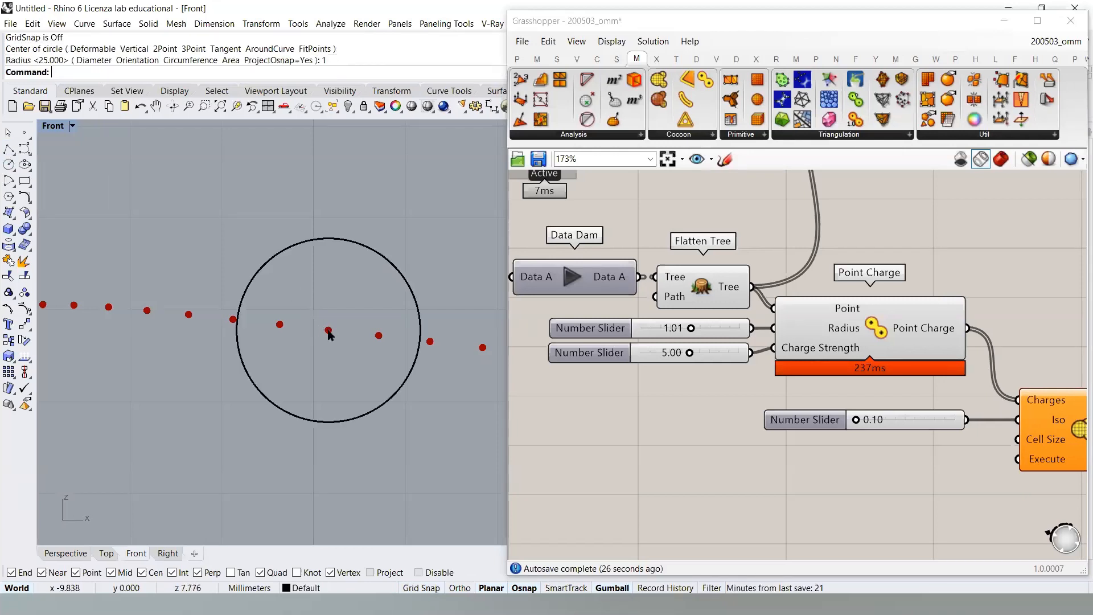
- Draw two more circles of radius 1 centred on neighbouring points of the same trail
{"action": "key", "text": "Return"}
{"action": "left_click", "coordinate": [279, 325]}
{"action": "key", "text": "Return"}
{"action": "key", "text": "Return"}
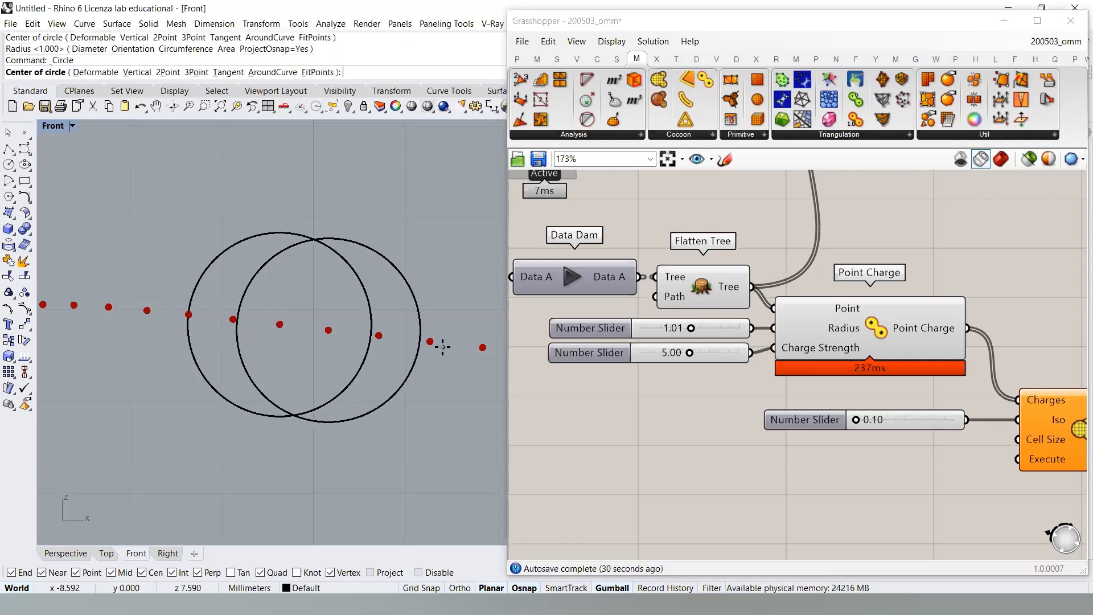
{"action": "scroll", "coordinate": [400, 354], "scroll_direction": "up", "scroll_amount": 5}
{"action": "left_click", "coordinate": [368, 326]}
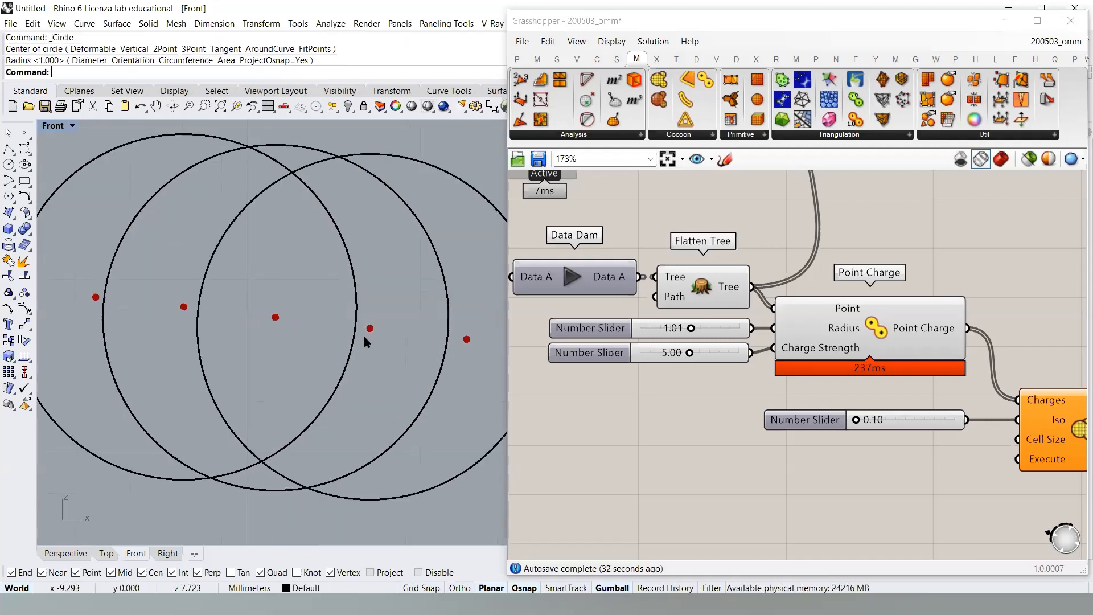
{"action": "key", "text": "Return"}
{"action": "scroll", "coordinate": [367, 296], "scroll_direction": "down", "scroll_amount": 5}
{"action": "scroll", "coordinate": [335, 334], "scroll_direction": "up", "scroll_amount": 3}
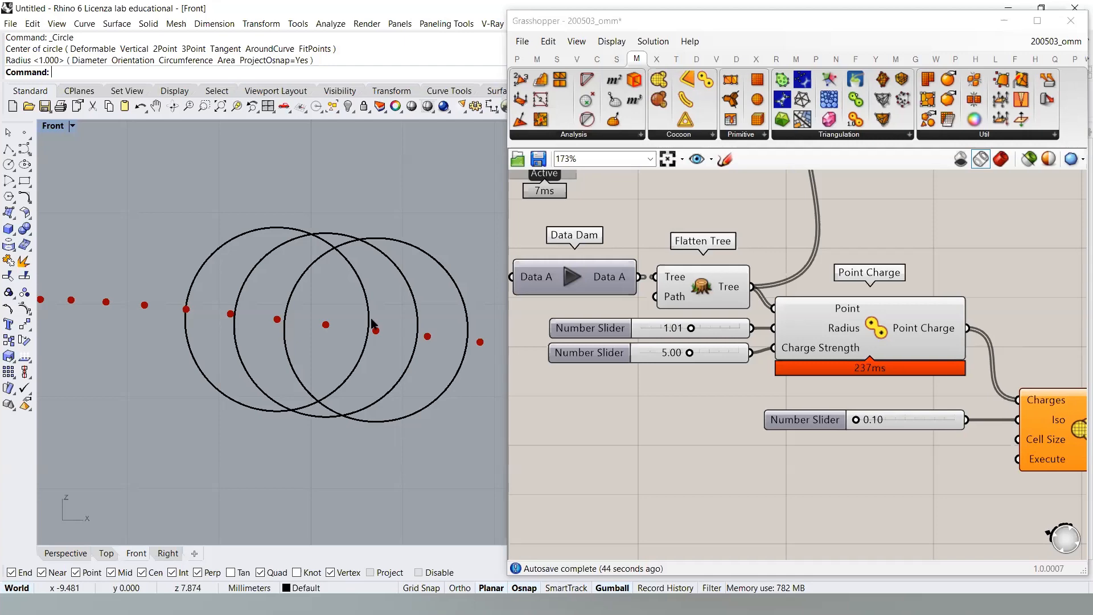
{"action": "right_click_drag", "start_coordinate": [360, 315], "coordinate": [305, 306]}
- Add a number slider with the value 1.0 below the Iso slider
{"action": "right_click_drag", "start_coordinate": [754, 376], "coordinate": [562, 319]}
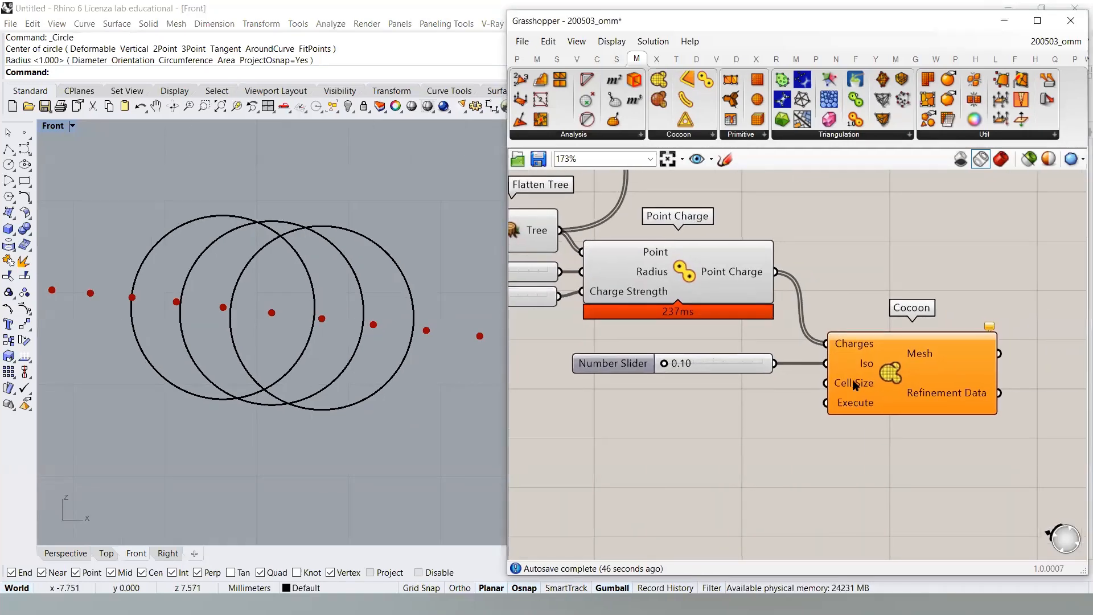
{"action": "mouse_move", "coordinate": [855, 386]}
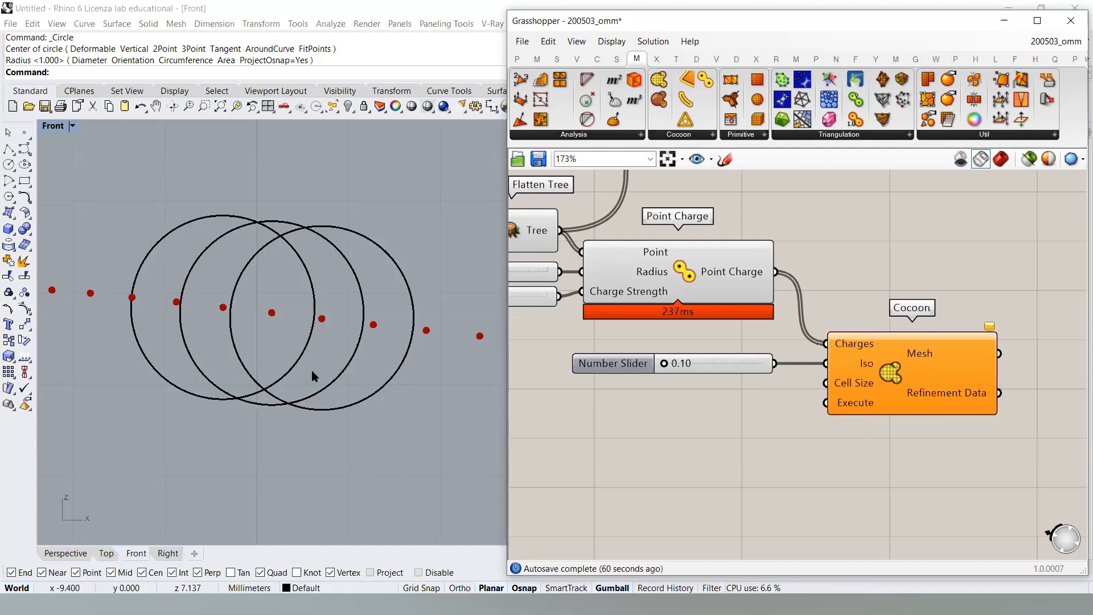
{"action": "double_click", "coordinate": [691, 421]}
{"action": "type", "text": "1"}
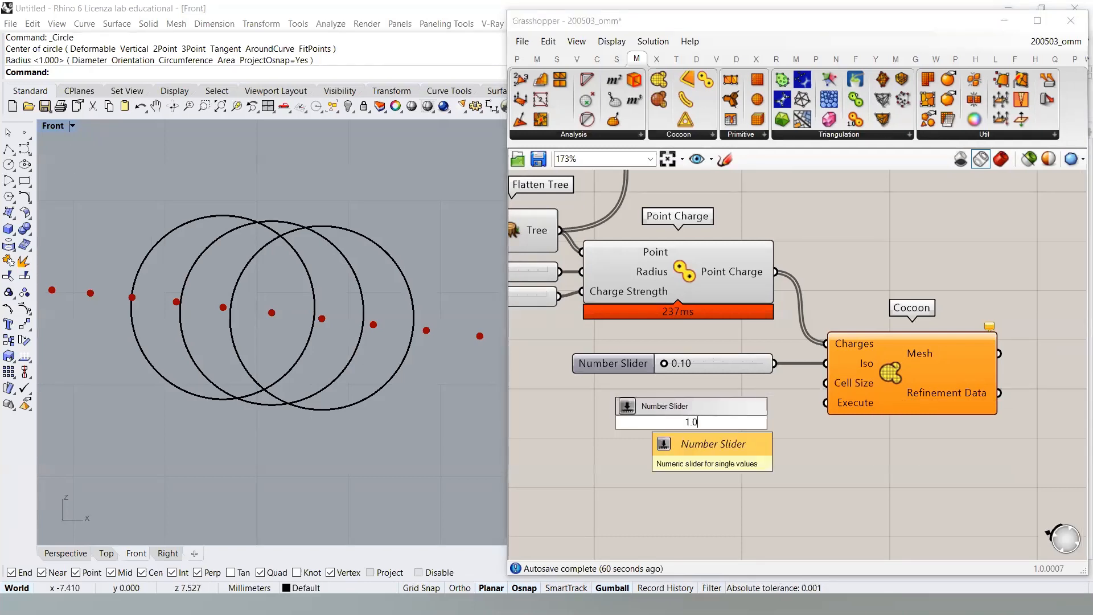
{"action": "type", "text": ".0"}
{"action": "key", "text": "Return"}
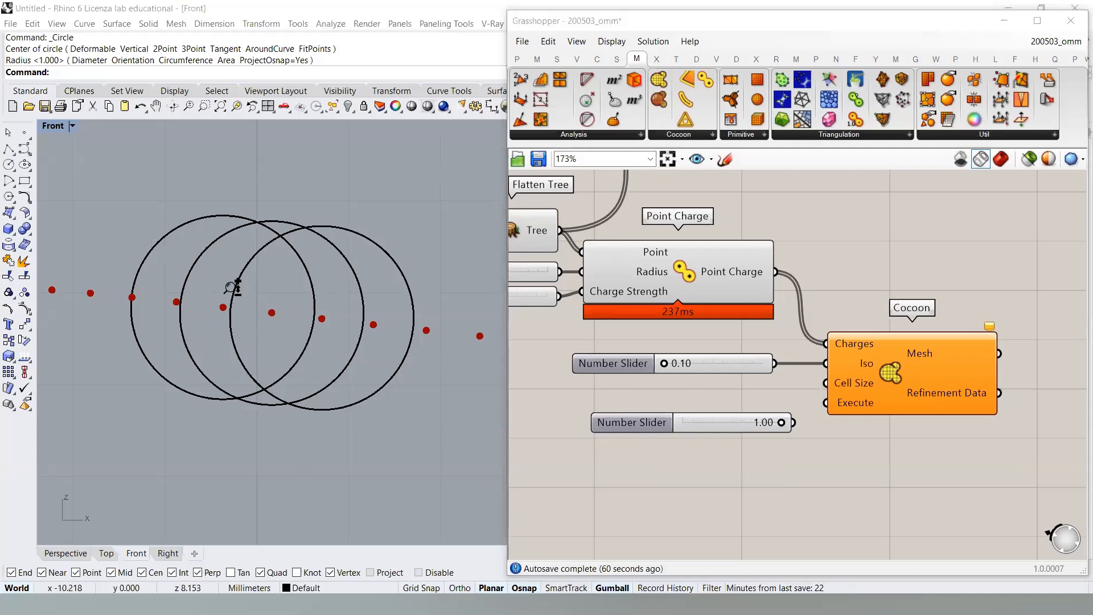
- Delete the three construction circles and return to the Perspective view
{"action": "scroll", "coordinate": [233, 283], "scroll_direction": "down", "scroll_amount": 3}
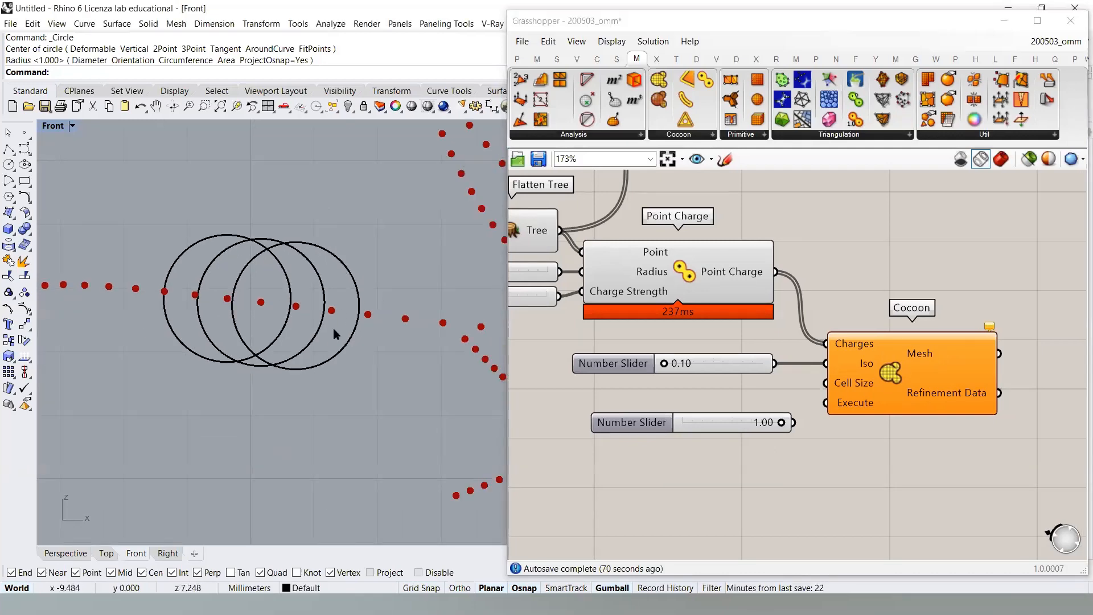
{"action": "scroll", "coordinate": [196, 294], "scroll_direction": "down", "scroll_amount": 5}
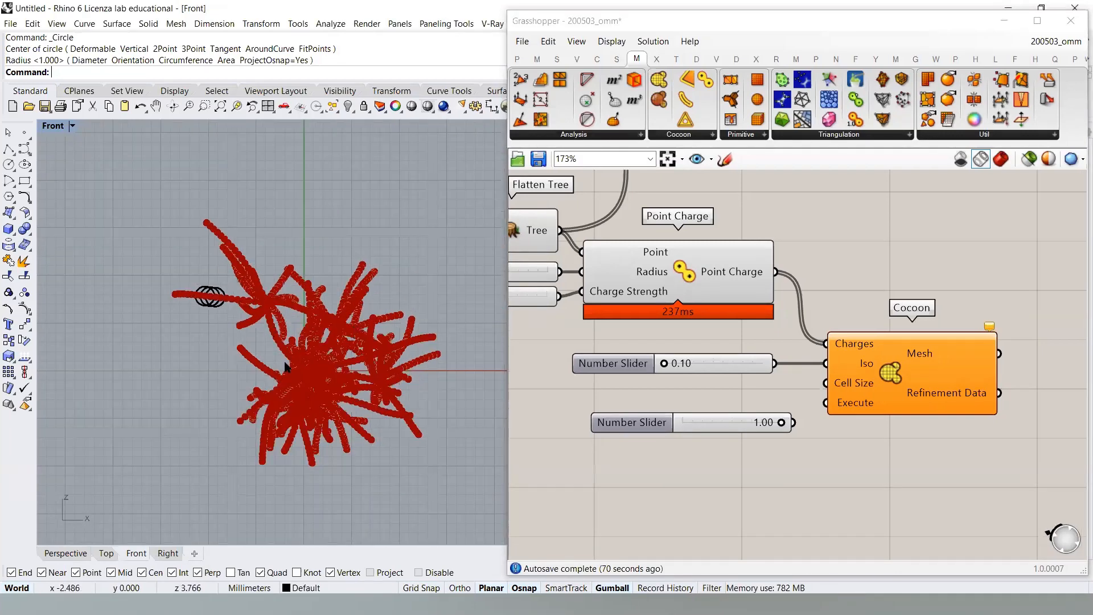
{"action": "left_click_drag", "start_coordinate": [187, 315], "coordinate": [252, 269]}
{"action": "key", "text": "Delete"}
{"action": "left_click", "coordinate": [66, 553]}
{"action": "right_click_drag", "start_coordinate": [322, 389], "coordinate": [345, 300]}
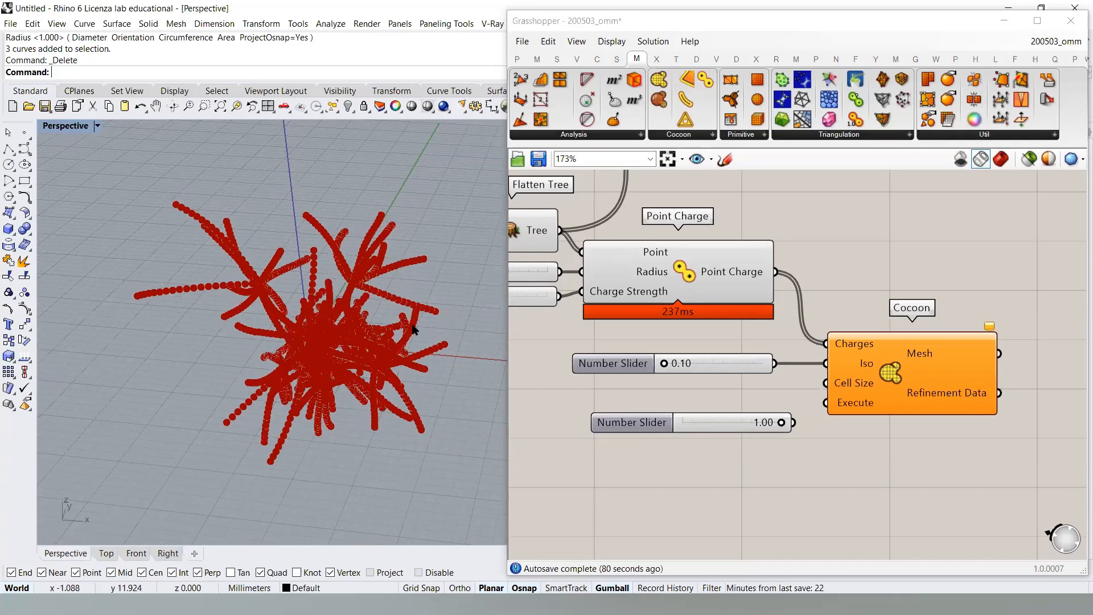
- Delete the unconnected 1.00 number slider below the Iso slider
{"action": "left_click_drag", "start_coordinate": [720, 428], "coordinate": [701, 396]}
{"action": "left_click", "coordinate": [763, 427]}
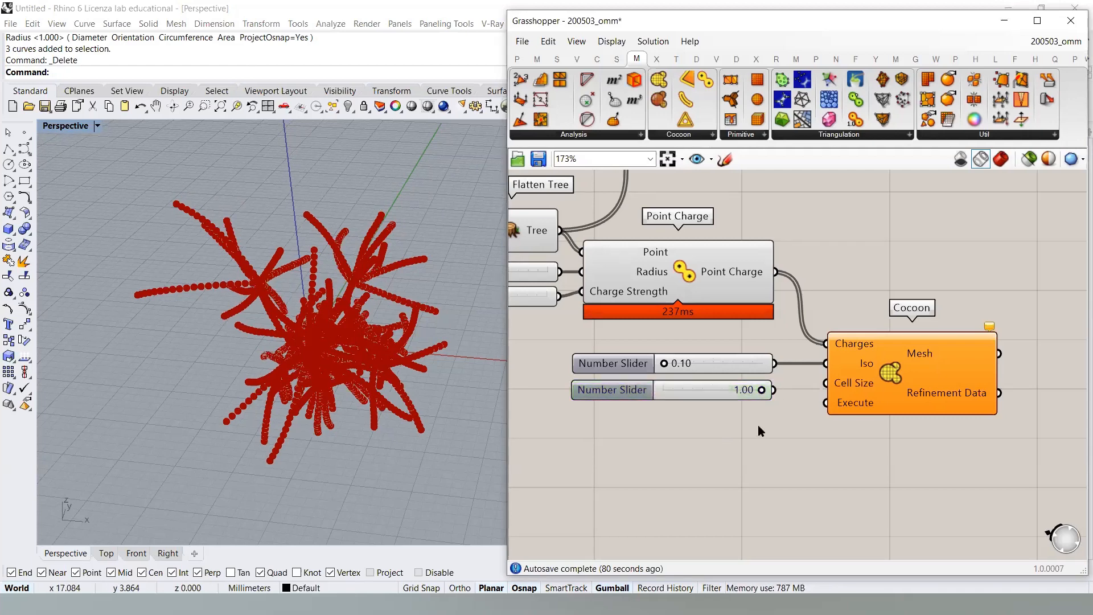
{"action": "left_click", "coordinate": [586, 392]}
{"action": "key", "text": "Delete"}
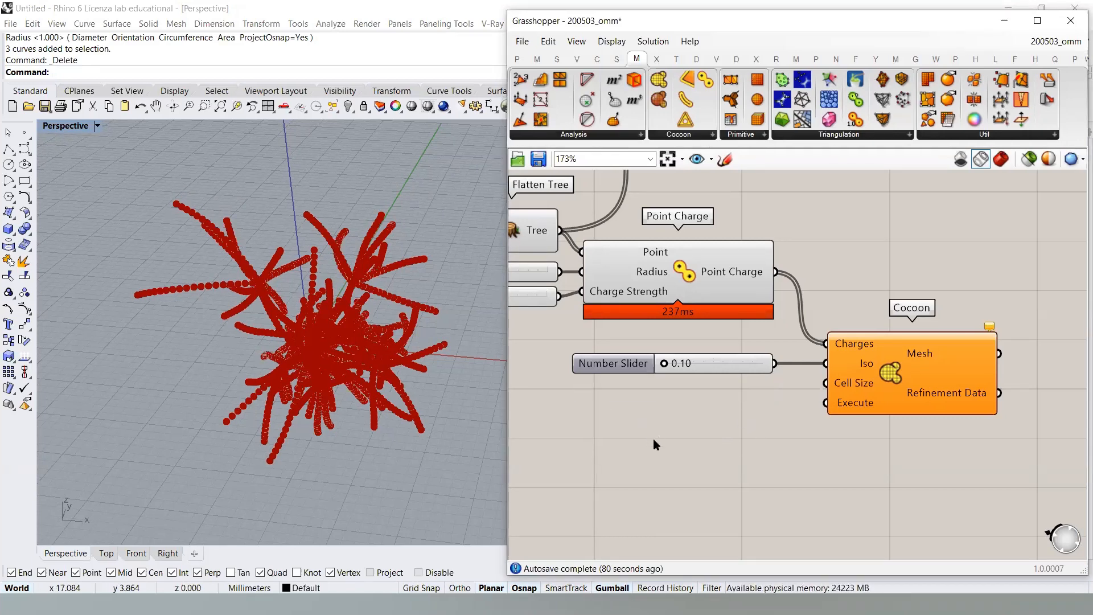
- Add a number slider with the value 2.00 below the Iso slider and connect it to Cocoon's Cell Size input
{"action": "double_click", "coordinate": [654, 440]}
{"action": "type", "text": "2"}
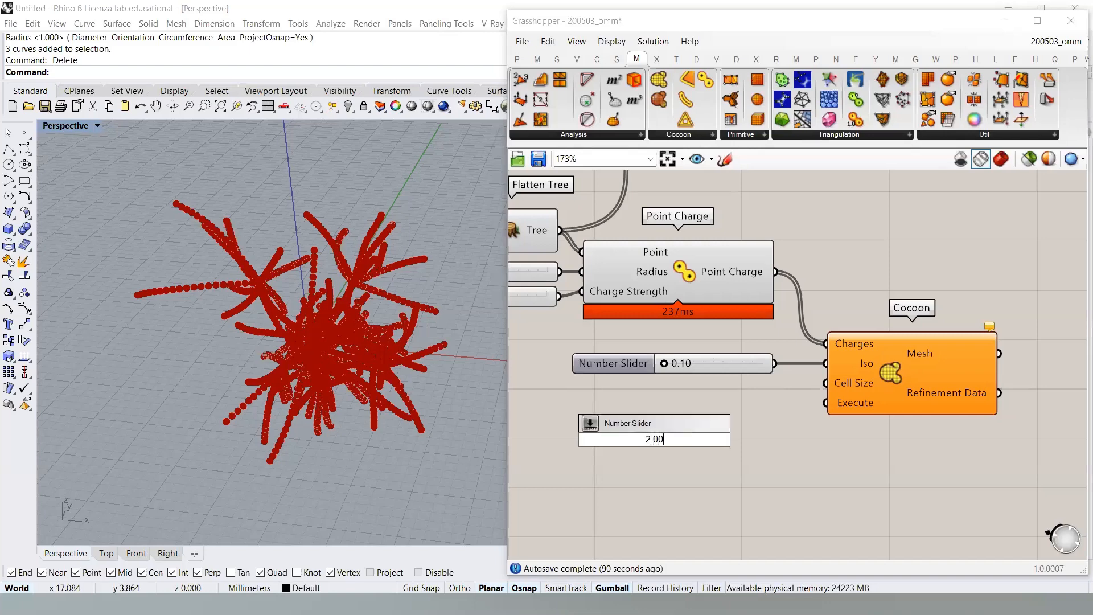
{"action": "key", "text": "Return"}
{"action": "left_click_drag", "start_coordinate": [744, 438], "coordinate": [744, 389]}
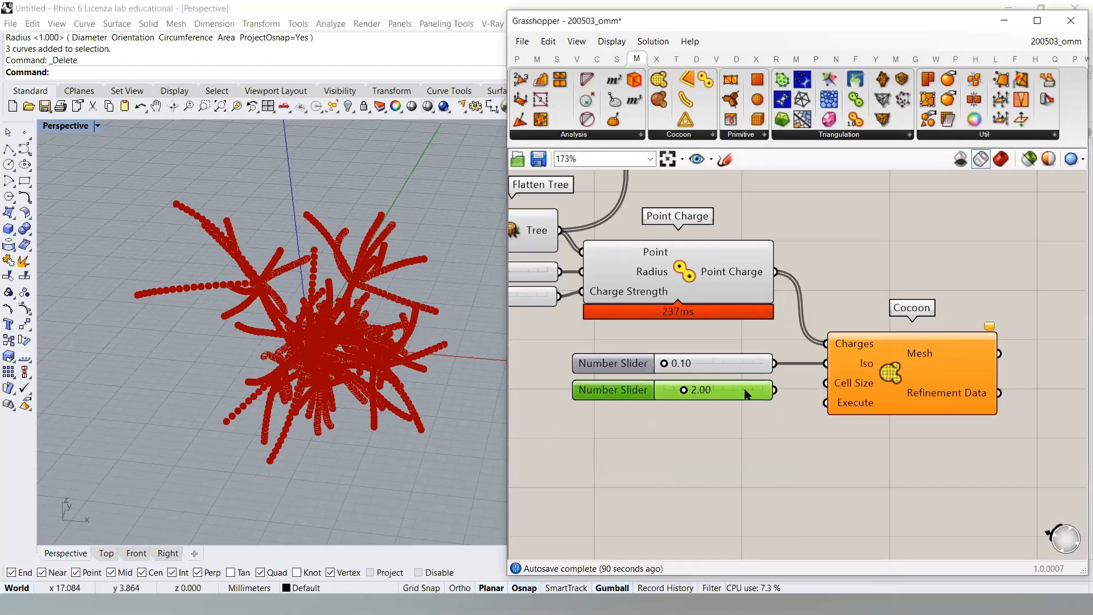
{"action": "left_click", "coordinate": [743, 423]}
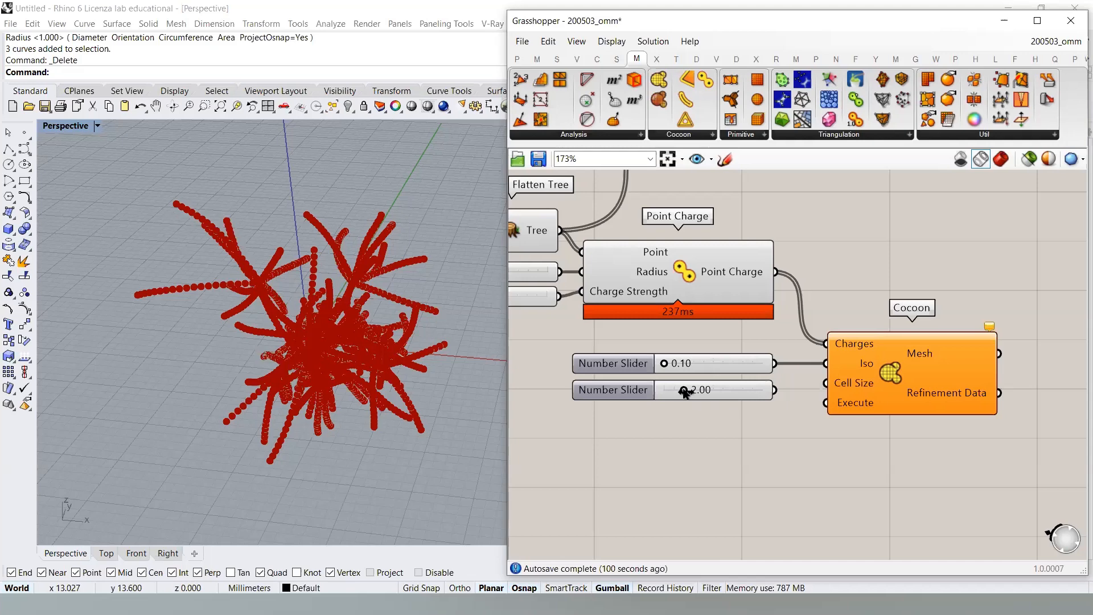
{"action": "left_click_drag", "start_coordinate": [779, 392], "coordinate": [831, 391]}
{"action": "left_click_drag", "start_coordinate": [761, 391], "coordinate": [762, 390]}
{"action": "left_click", "coordinate": [818, 398]}
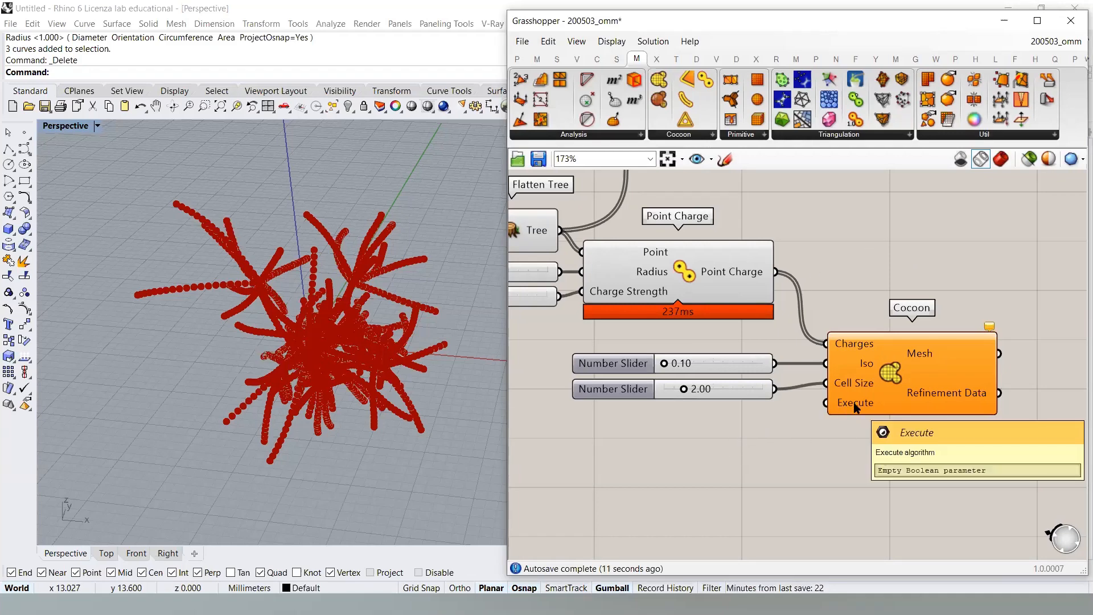
- Add a False Start Toggle below the Cell Size slider and connect it to Cocoon's Execute input
{"action": "double_click", "coordinate": [693, 459]}
{"action": "type", "text": "togg"}
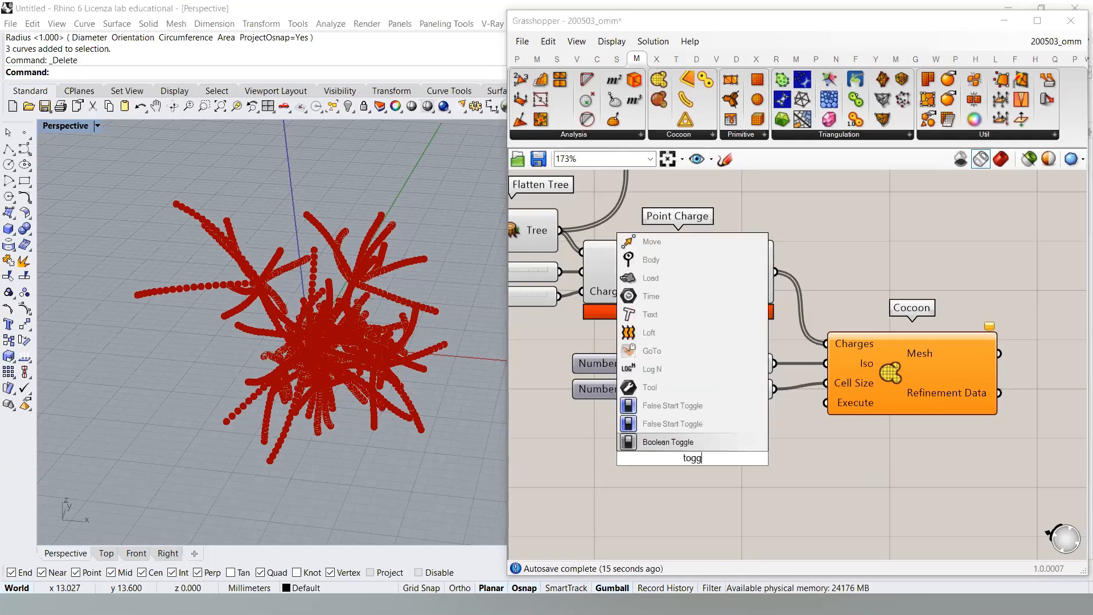
{"action": "left_click", "coordinate": [684, 428]}
{"action": "left_click_drag", "start_coordinate": [713, 460], "coordinate": [826, 402]}
{"action": "left_click_drag", "start_coordinate": [725, 427], "coordinate": [722, 422]}
- Save the definition and set the False Start Toggle to True to run Cocoon
{"action": "left_click", "coordinate": [538, 158]}
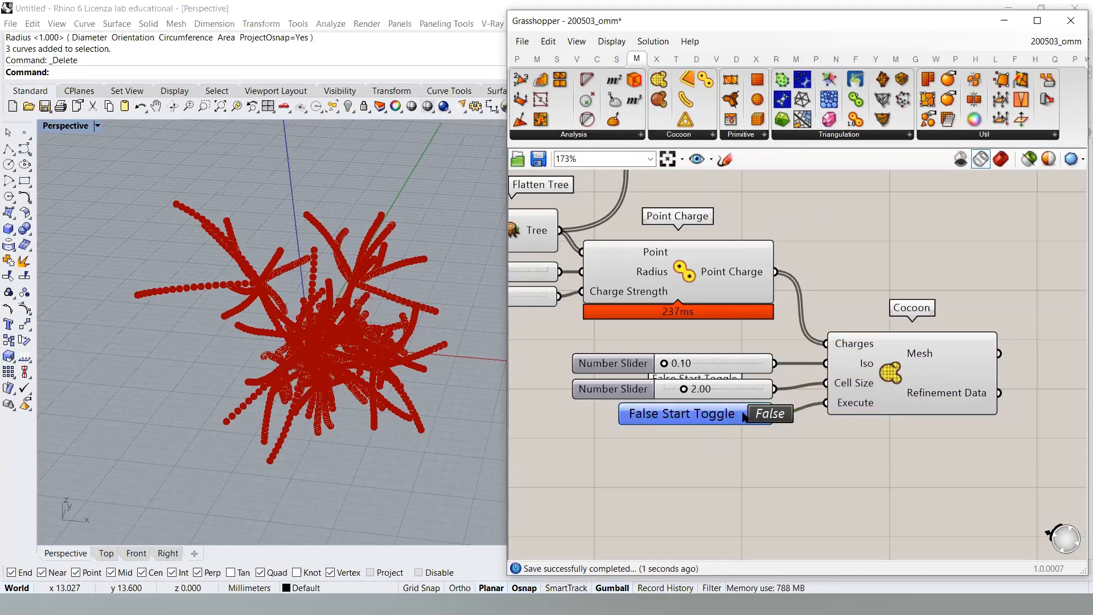
{"action": "left_click", "coordinate": [769, 414]}
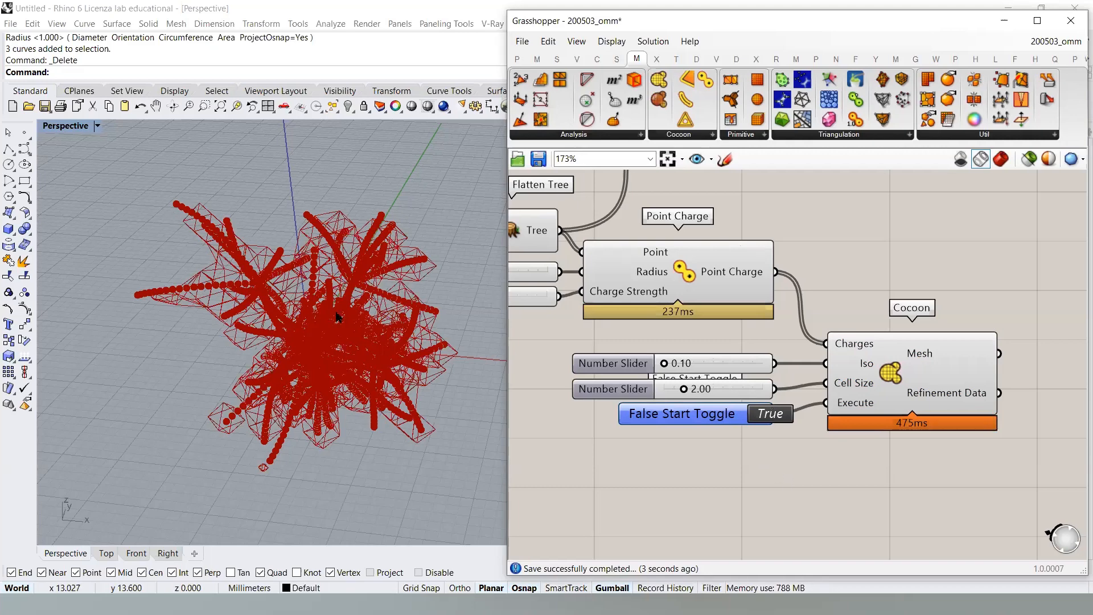
{"action": "left_click", "coordinate": [312, 345]}
{"action": "left_click", "coordinate": [1006, 239]}
- Hide the Flatten Tree points so that only the Cocoon mesh is previewed
{"action": "right_click_drag", "start_coordinate": [803, 310], "coordinate": [916, 320]}
{"action": "scroll", "coordinate": [915, 320], "scroll_direction": "down", "scroll_amount": 1}
{"action": "left_click", "coordinate": [684, 259]}
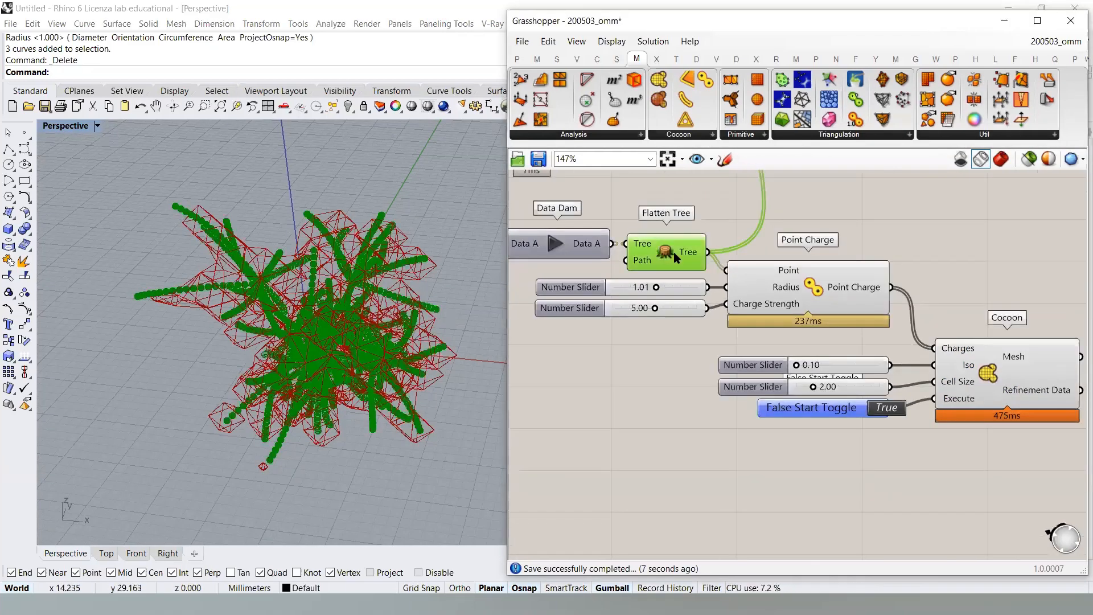
{"action": "key", "text": "ctrl+q"}
{"action": "left_click", "coordinate": [931, 230]}
{"action": "mouse_move", "coordinate": [431, 284]}
{"action": "right_mouse_down"}
{"action": "mouse_move", "coordinate": [418, 270]}
{"action": "mouse_move", "coordinate": [438, 272]}
{"action": "right_mouse_up"}
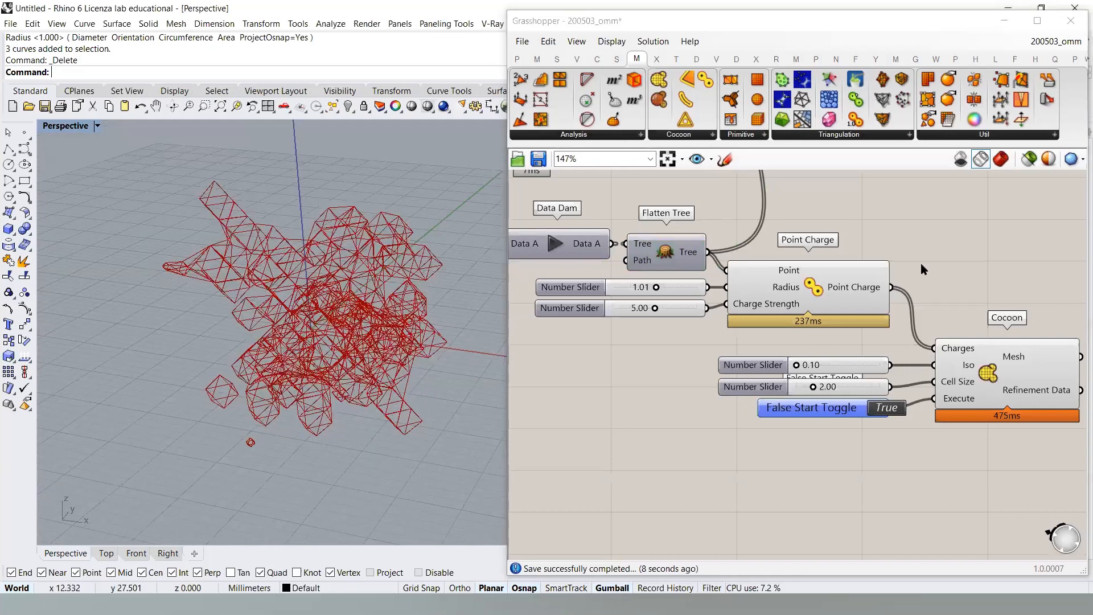
- Switch the Grasshopper preview to shaded and examine the Cocoon mesh up close
{"action": "left_click", "coordinate": [1005, 159]}
{"action": "right_click_drag", "start_coordinate": [1036, 230], "coordinate": [925, 249]}
{"action": "mouse_move", "coordinate": [328, 288]}
{"action": "right_mouse_down"}
{"action": "mouse_move", "coordinate": [413, 215]}
{"action": "mouse_move", "coordinate": [342, 195]}
{"action": "mouse_move", "coordinate": [313, 314]}
{"action": "mouse_move", "coordinate": [324, 226]}
{"action": "mouse_move", "coordinate": [423, 254]}
{"action": "right_mouse_up"}
{"action": "scroll", "coordinate": [364, 185], "scroll_direction": "up", "scroll_amount": 3}
{"action": "right_click_drag", "start_coordinate": [368, 283], "coordinate": [284, 330]}
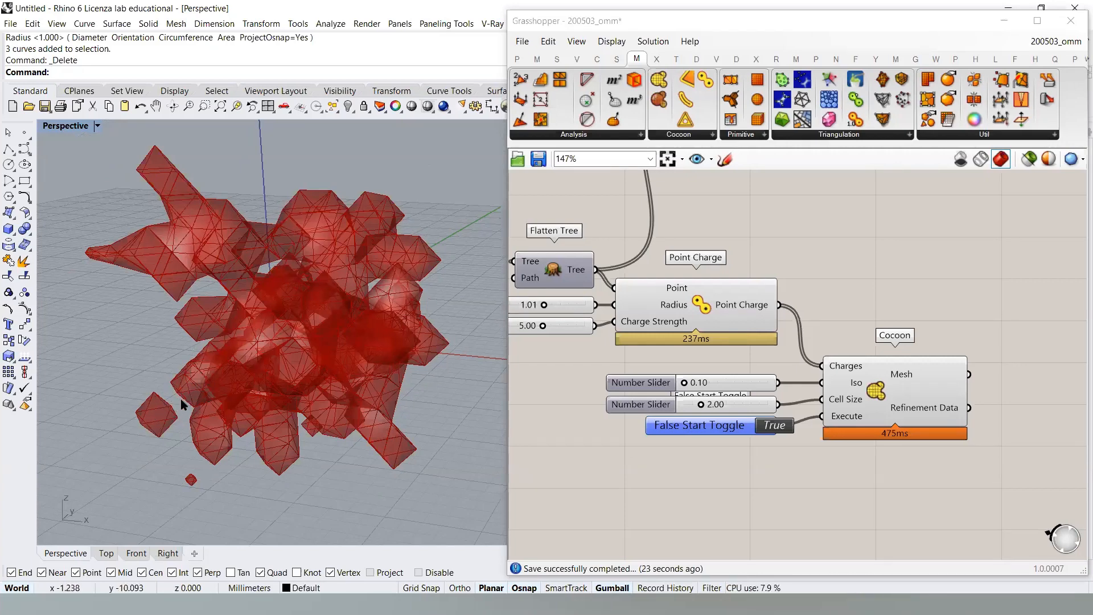
{"action": "scroll", "coordinate": [183, 407], "scroll_direction": "up", "scroll_amount": 5}
{"action": "right_click_drag", "start_coordinate": [230, 374], "coordinate": [227, 316]}
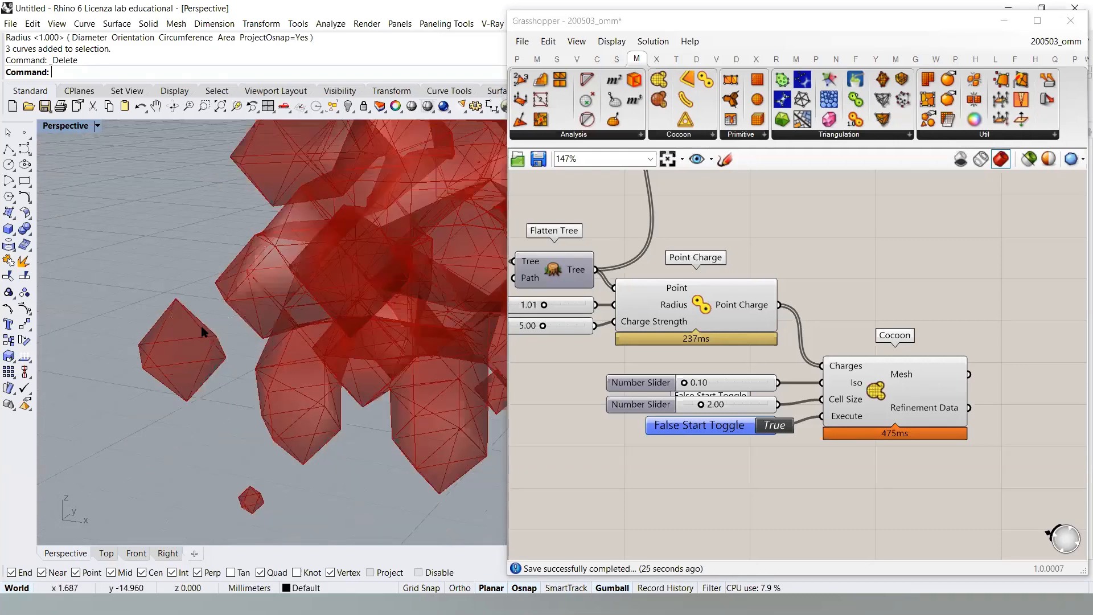
- Set Cocoon's Cell Size slider to 0.94 and inspect the resulting mesh
{"action": "right_click_drag", "start_coordinate": [697, 417], "coordinate": [742, 380]}
{"action": "scroll", "coordinate": [743, 385], "scroll_direction": "up", "scroll_amount": 4}
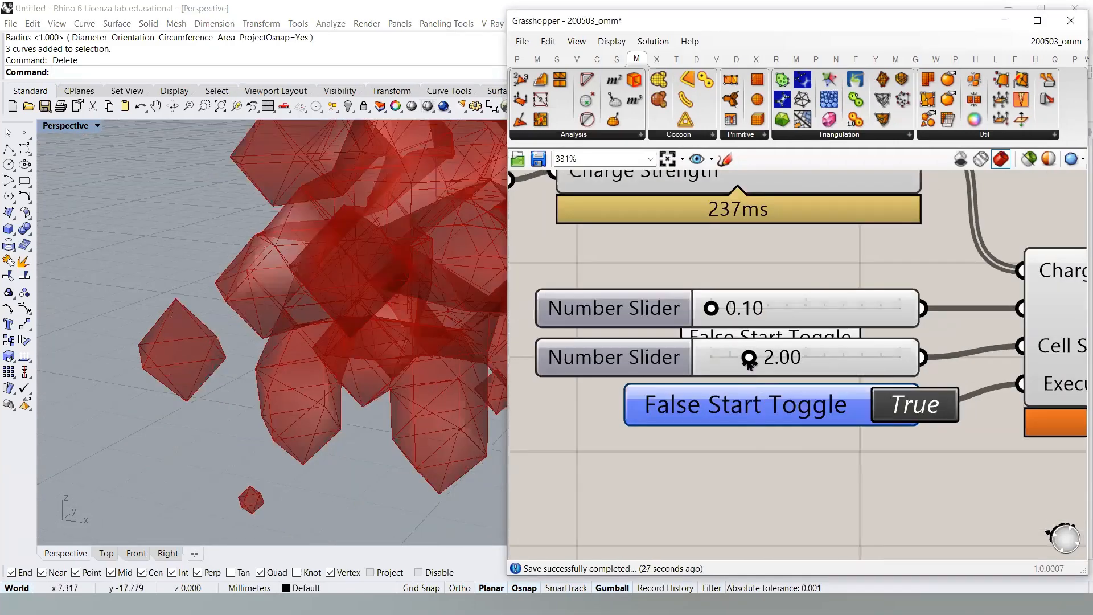
{"action": "left_click_drag", "start_coordinate": [748, 358], "coordinate": [729, 358]}
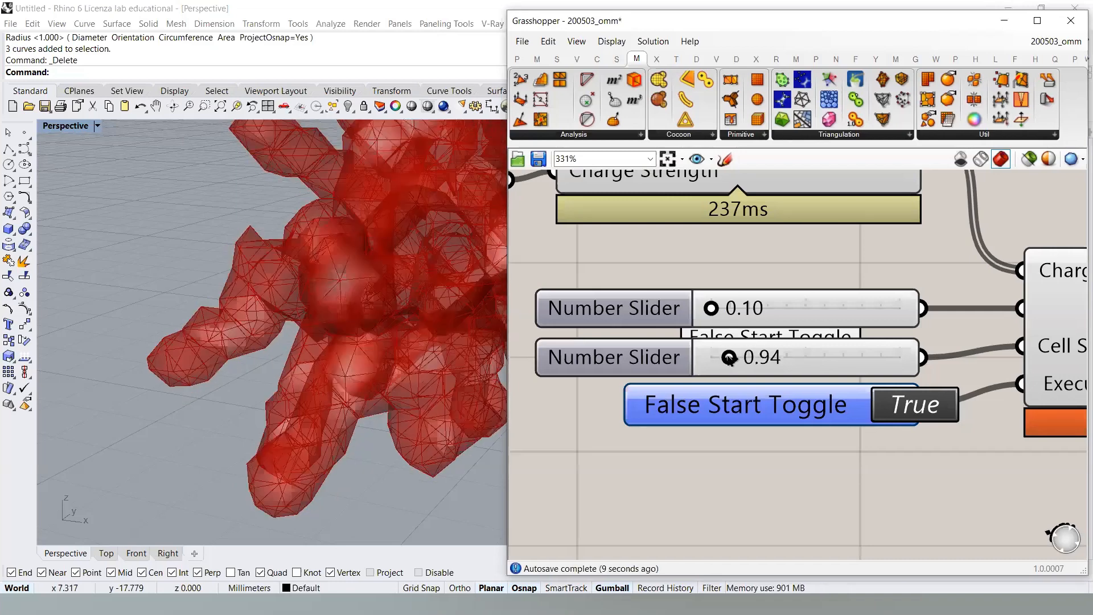
{"action": "right_click_drag", "start_coordinate": [282, 317], "coordinate": [312, 262]}
{"action": "scroll", "coordinate": [287, 319], "scroll_direction": "up", "scroll_amount": 3}
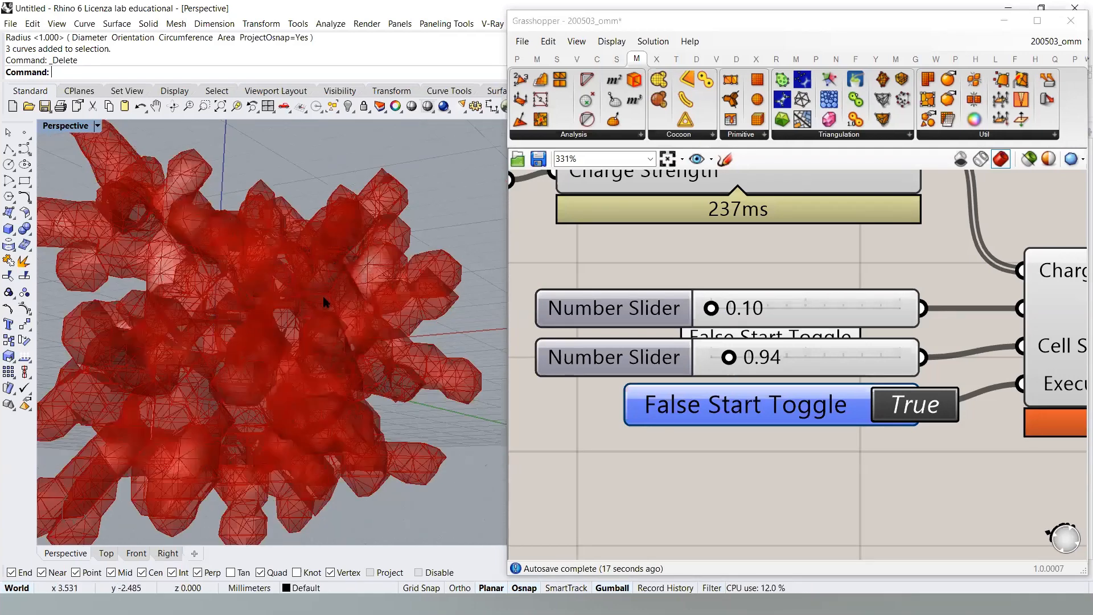
{"action": "scroll", "coordinate": [317, 302], "scroll_direction": "down", "scroll_amount": 3}
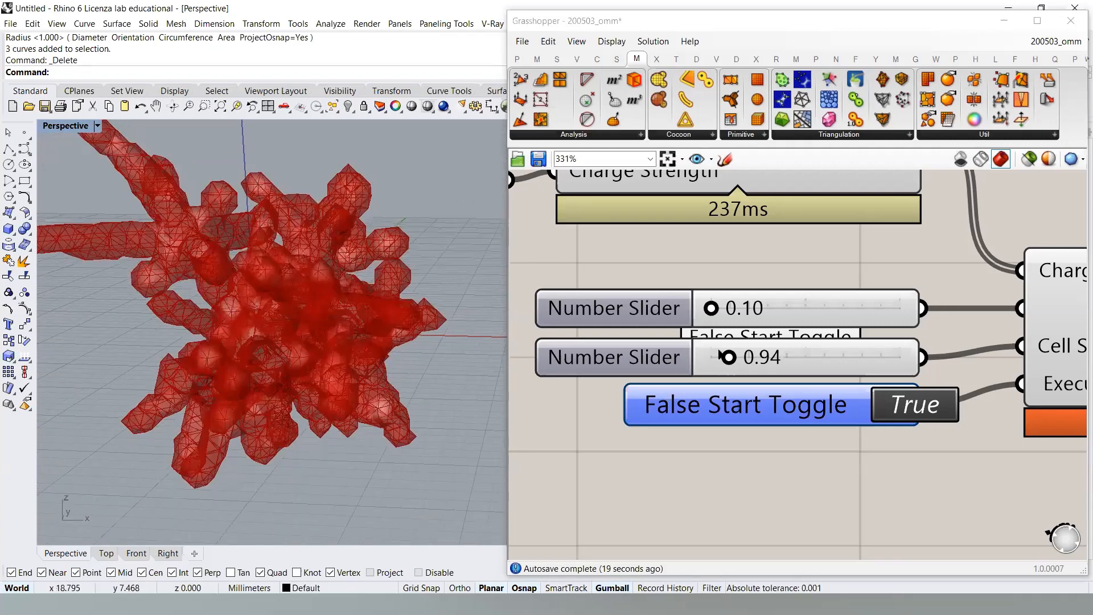
- Set Cocoon's Iso slider to 1.41
{"action": "right_click_drag", "start_coordinate": [822, 368], "coordinate": [773, 373]}
{"action": "right_click_drag", "start_coordinate": [270, 312], "coordinate": [304, 290]}
{"action": "left_click", "coordinate": [662, 313]}
{"action": "left_click_drag", "start_coordinate": [668, 316], "coordinate": [688, 317]}
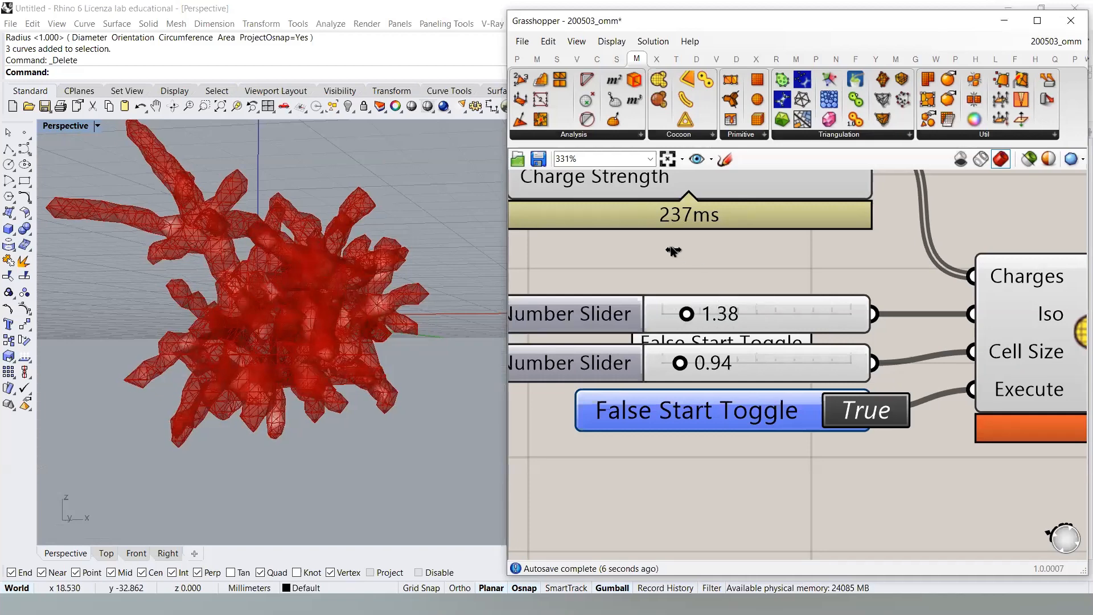
- Review the Point Charge and Cocoon slider settings alongside the mesh in the viewport
{"action": "right_click_drag", "start_coordinate": [653, 270], "coordinate": [908, 384]}
{"action": "scroll", "coordinate": [905, 381], "scroll_direction": "down", "scroll_amount": 2}
{"action": "left_click", "coordinate": [717, 295]}
{"action": "left_click", "coordinate": [748, 386]}
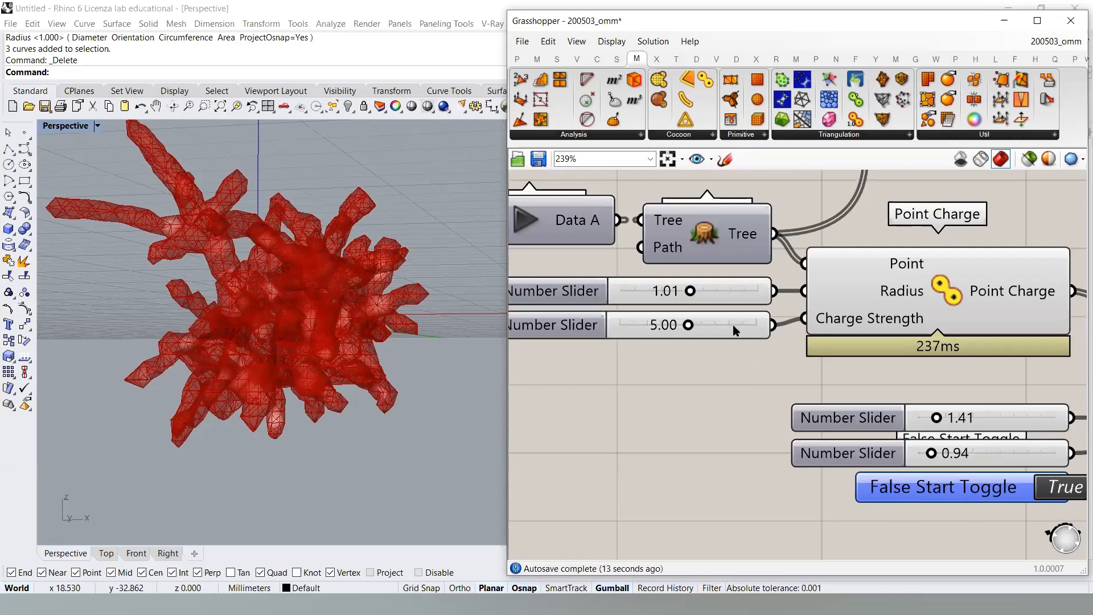
{"action": "right_click_drag", "start_coordinate": [832, 380], "coordinate": [734, 363]}
{"action": "scroll", "coordinate": [688, 344], "scroll_direction": "down", "scroll_amount": 2}
{"action": "right_click_drag", "start_coordinate": [850, 397], "coordinate": [715, 370]}
{"action": "right_click_drag", "start_coordinate": [319, 346], "coordinate": [345, 390]}
{"action": "right_click_drag", "start_coordinate": [969, 399], "coordinate": [825, 392]}
{"action": "left_click_drag", "start_coordinate": [692, 333], "coordinate": [673, 334]}
{"action": "left_click", "coordinate": [676, 416]}
{"action": "right_click_drag", "start_coordinate": [675, 420], "coordinate": [899, 421]}
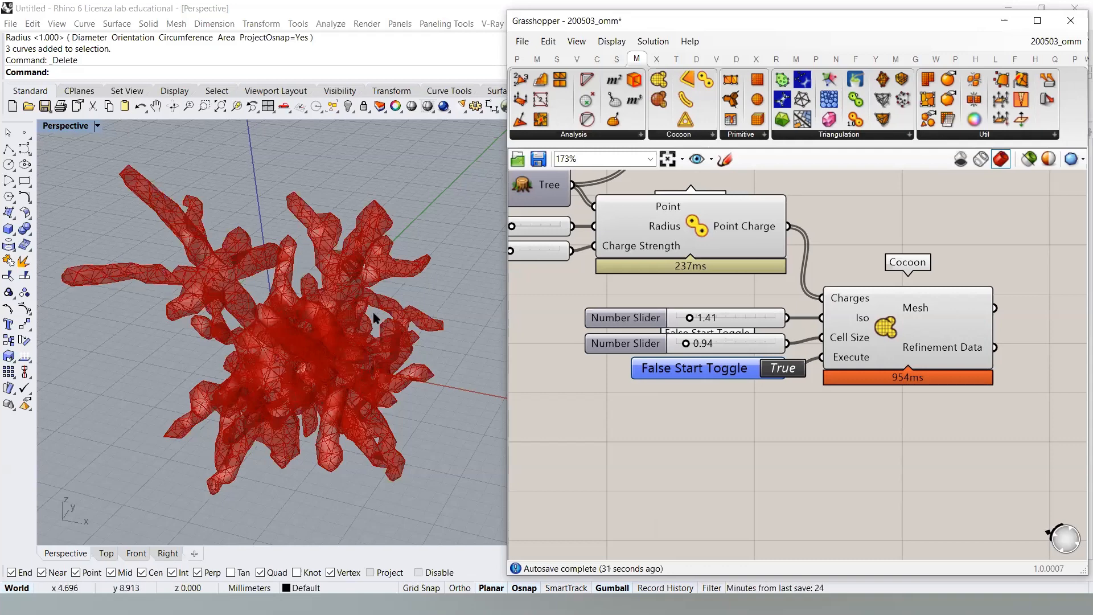
- Add a Cocoon Refine component beside Cocoon and feed it from Cocoon's Refinement Data output
{"action": "right_click_drag", "start_coordinate": [977, 454], "coordinate": [728, 402]}
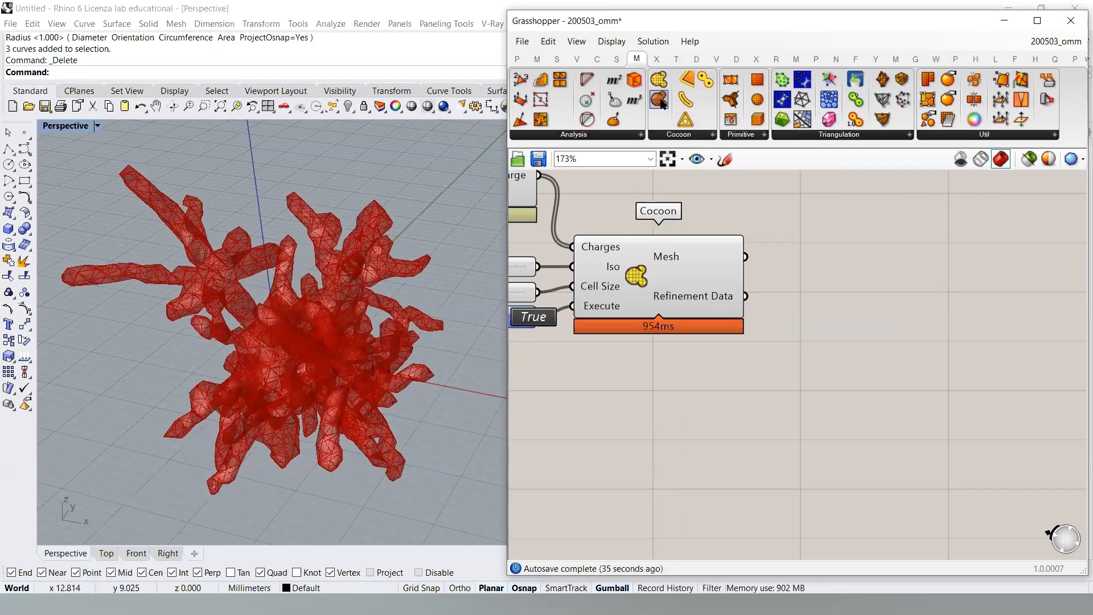
{"action": "left_click_drag", "start_coordinate": [659, 101], "coordinate": [910, 404]}
{"action": "left_click_drag", "start_coordinate": [745, 295], "coordinate": [821, 314]}
{"action": "left_click_drag", "start_coordinate": [915, 355], "coordinate": [881, 373]}
{"action": "right_click_drag", "start_coordinate": [880, 374], "coordinate": [971, 338]}
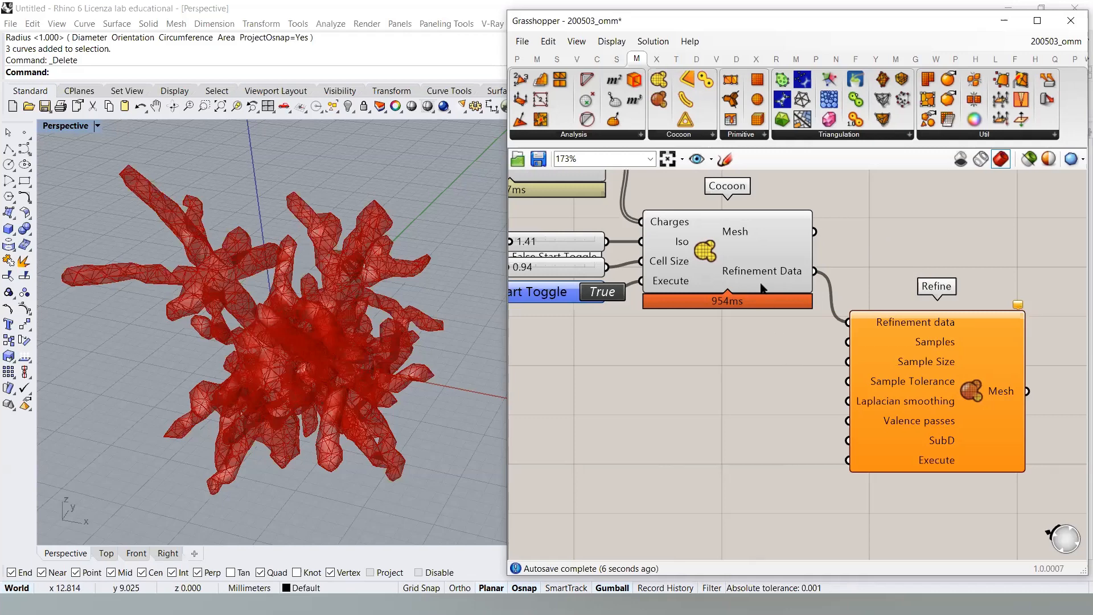
- Bake Cocoon's Mesh output into the Rhino document
{"action": "mouse_move", "coordinate": [766, 271]}
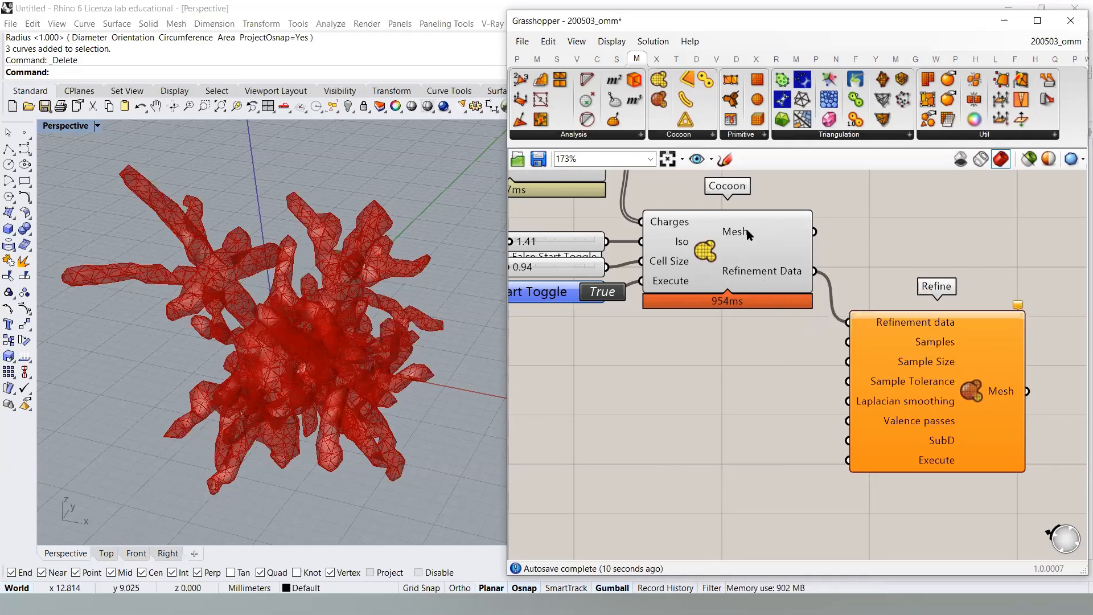
{"action": "mouse_move", "coordinate": [748, 235]}
{"action": "right_click", "coordinate": [748, 234]}
{"action": "left_click", "coordinate": [776, 253]}
{"action": "left_click", "coordinate": [794, 390]}
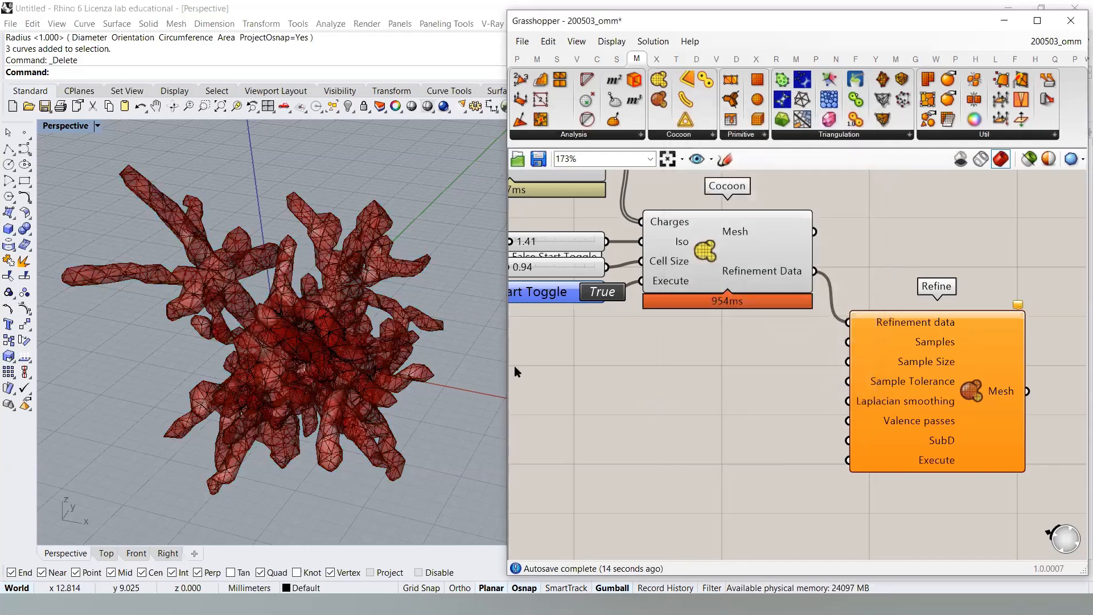
- Move the baked mesh beside the Grasshopper preview so the two stand apart
{"action": "right_click_drag", "start_coordinate": [319, 316], "coordinate": [361, 325]}
{"action": "scroll", "coordinate": [399, 337], "scroll_direction": "down", "scroll_amount": 9}
{"action": "left_click", "coordinate": [397, 362]}
{"action": "left_click_drag", "start_coordinate": [401, 339], "coordinate": [196, 329]}
{"action": "key", "text": "Escape"}
{"action": "scroll", "coordinate": [342, 359], "scroll_direction": "up", "scroll_amount": 6}
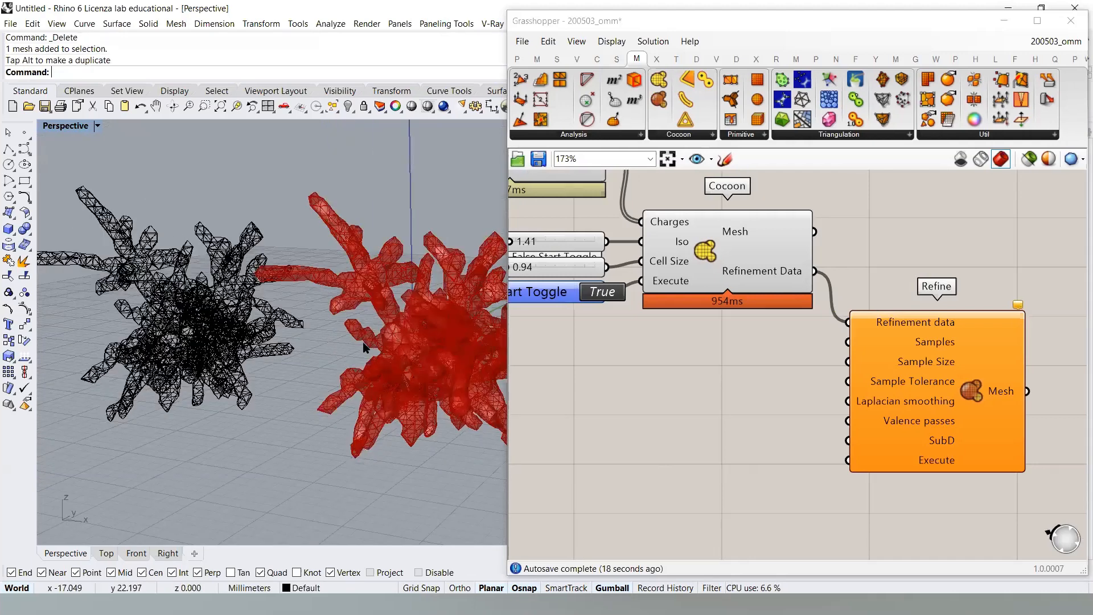
{"action": "right_click_drag", "start_coordinate": [290, 322], "coordinate": [382, 354]}
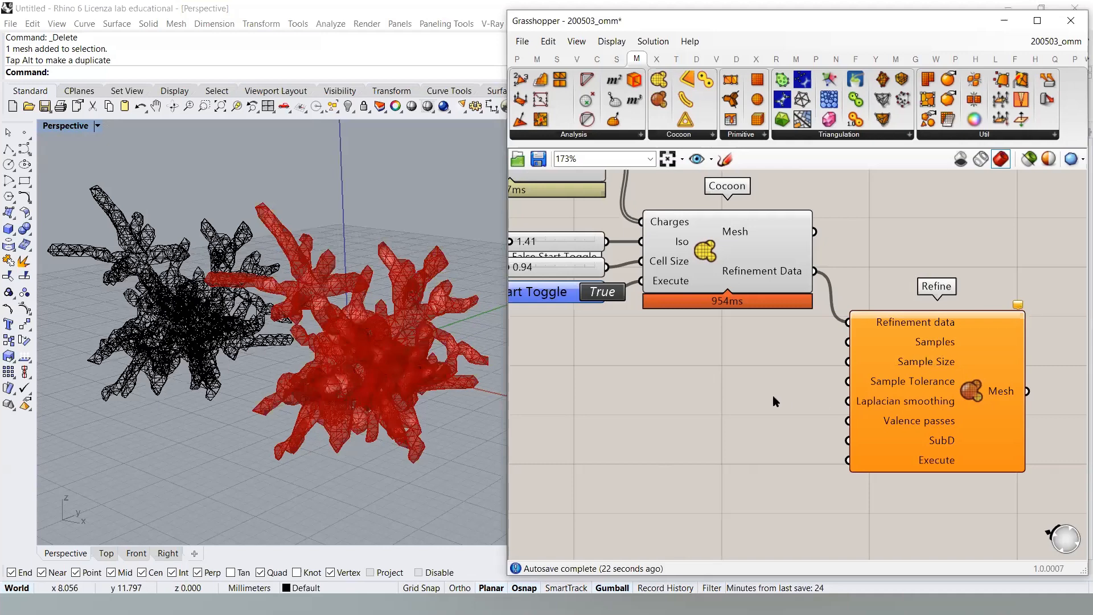
- Create three number sliders beside the Refine component, each ranging from 1 to 100 with value 1
{"action": "right_click_drag", "start_coordinate": [748, 380], "coordinate": [770, 379]}
{"action": "right_click_drag", "start_coordinate": [959, 347], "coordinate": [953, 372]}
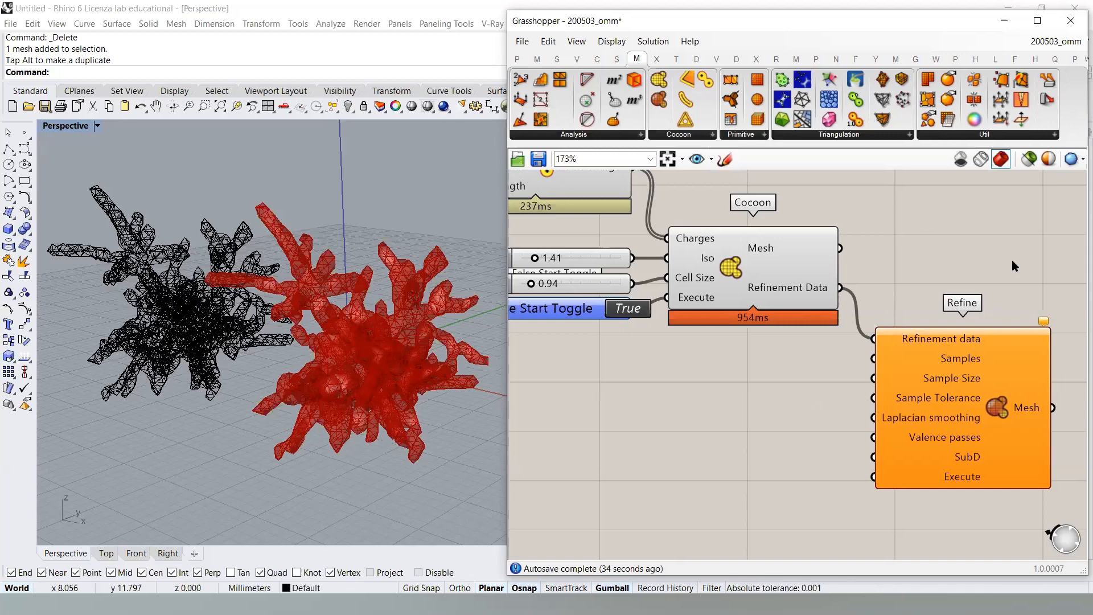
{"action": "double_click", "coordinate": [763, 385]}
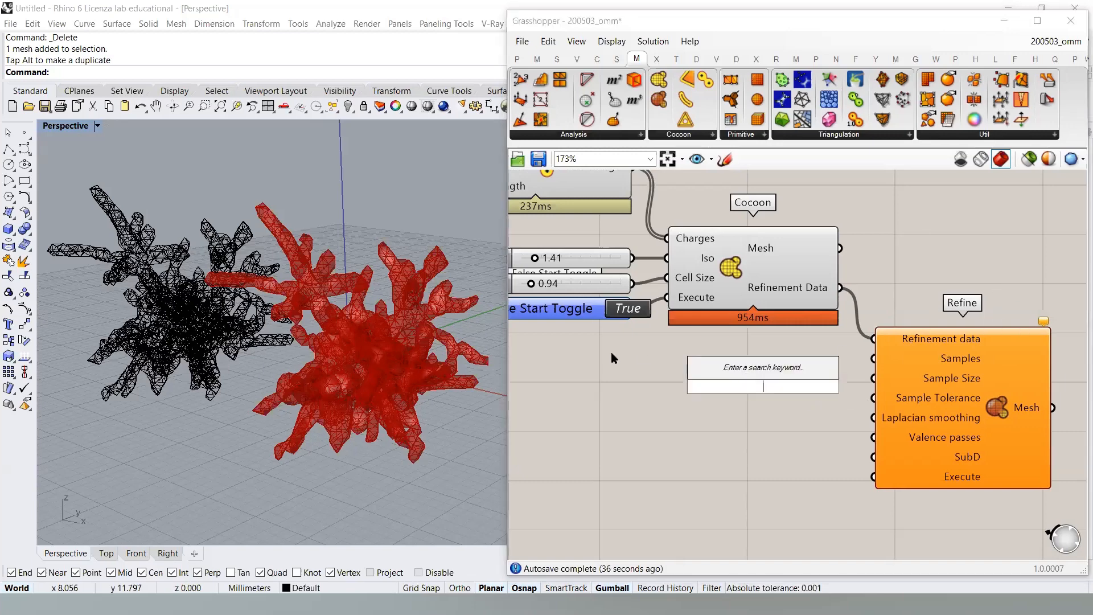
{"action": "type", "text": "1<1<100"}
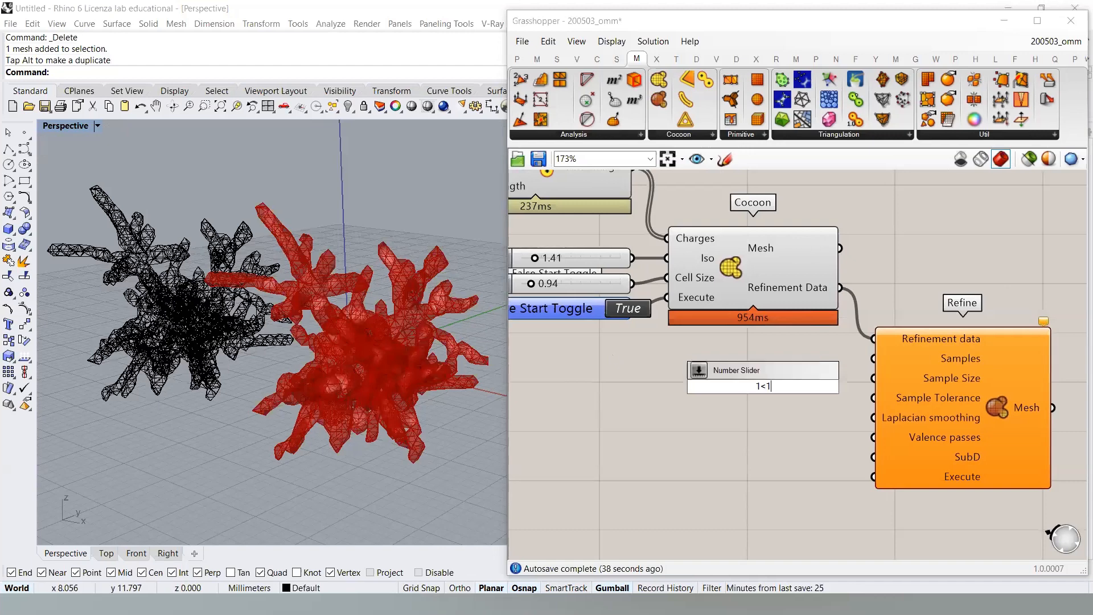
{"action": "key", "text": "Return"}
{"action": "left_click_drag", "start_coordinate": [802, 384], "coordinate": [768, 399]}
{"action": "key", "text": "ctrl+c"}
{"action": "key", "text": "ctrl+v"}
{"action": "key", "text": "ctrl+v"}
- Stack the three sliders and connect them to Refine's Samples, Sample Size and Sample Tolerance inputs
{"action": "left_click_drag", "start_coordinate": [678, 358], "coordinate": [666, 373]}
{"action": "left_click_drag", "start_coordinate": [832, 348], "coordinate": [848, 385]}
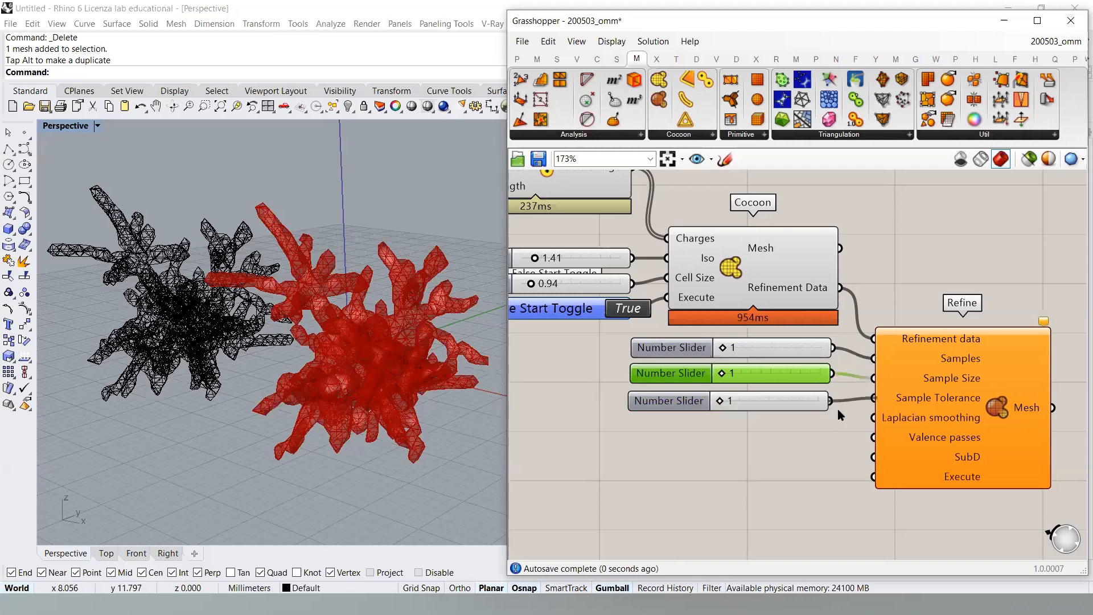
{"action": "left_click_drag", "start_coordinate": [794, 408], "coordinate": [796, 404]}
{"action": "left_click", "coordinate": [793, 425]}
- Set Samples to 26, Sample Size to 30 and Sample Tolerance to 30
{"action": "left_click_drag", "start_coordinate": [722, 347], "coordinate": [748, 347]}
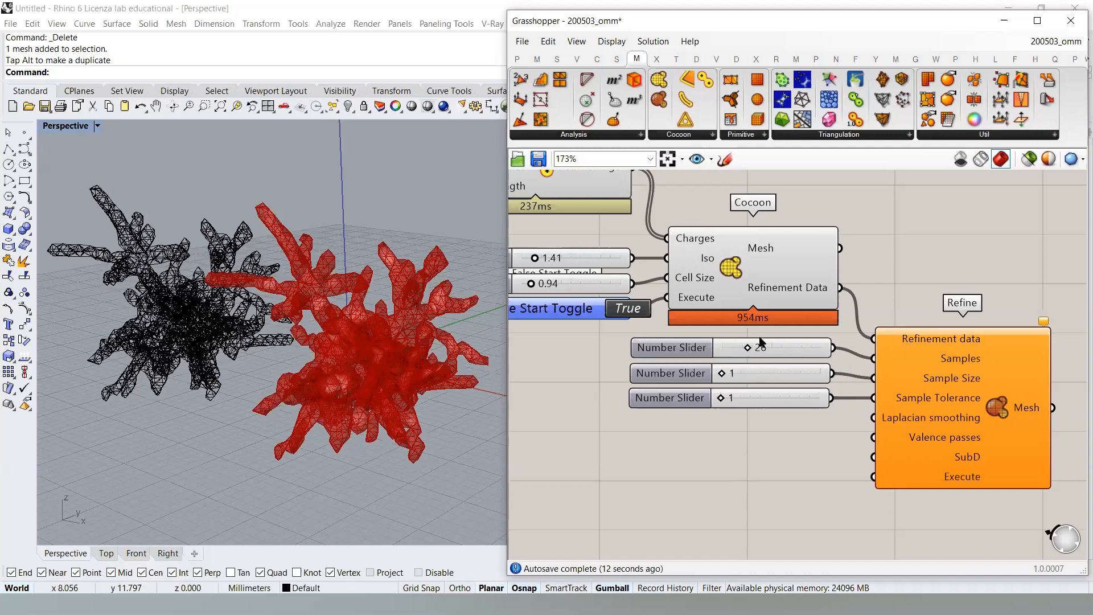
{"action": "left_click_drag", "start_coordinate": [722, 374], "coordinate": [751, 381]}
{"action": "right_click_drag", "start_coordinate": [338, 379], "coordinate": [368, 370]}
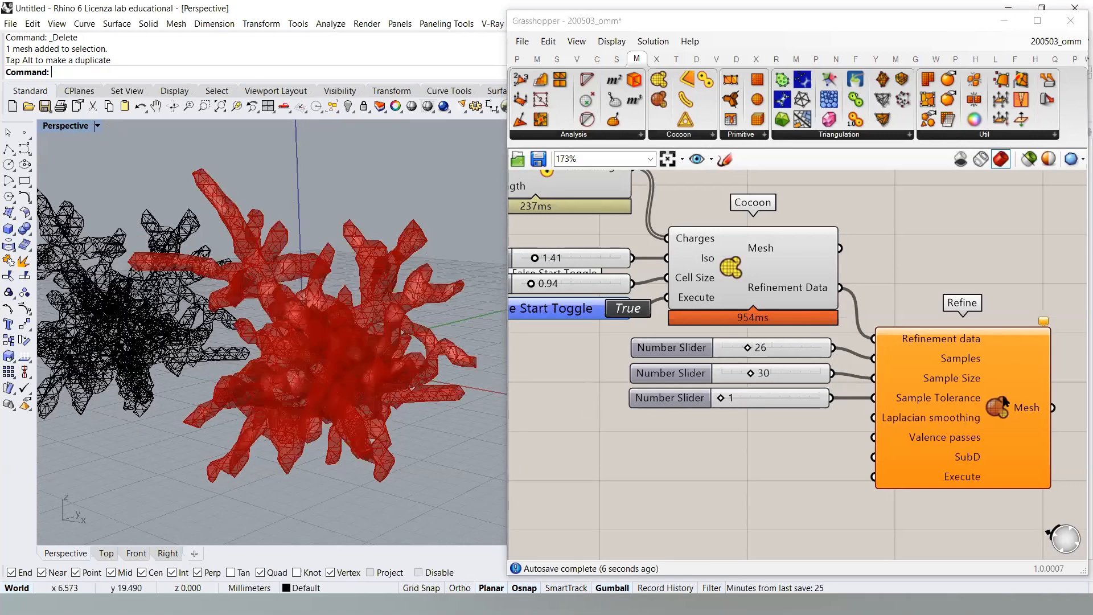
{"action": "left_click_drag", "start_coordinate": [722, 401], "coordinate": [750, 399]}
{"action": "mouse_move", "coordinate": [320, 350]}
{"action": "right_mouse_down"}
{"action": "mouse_move", "coordinate": [345, 354]}
{"action": "mouse_move", "coordinate": [335, 343]}
{"action": "right_mouse_up"}
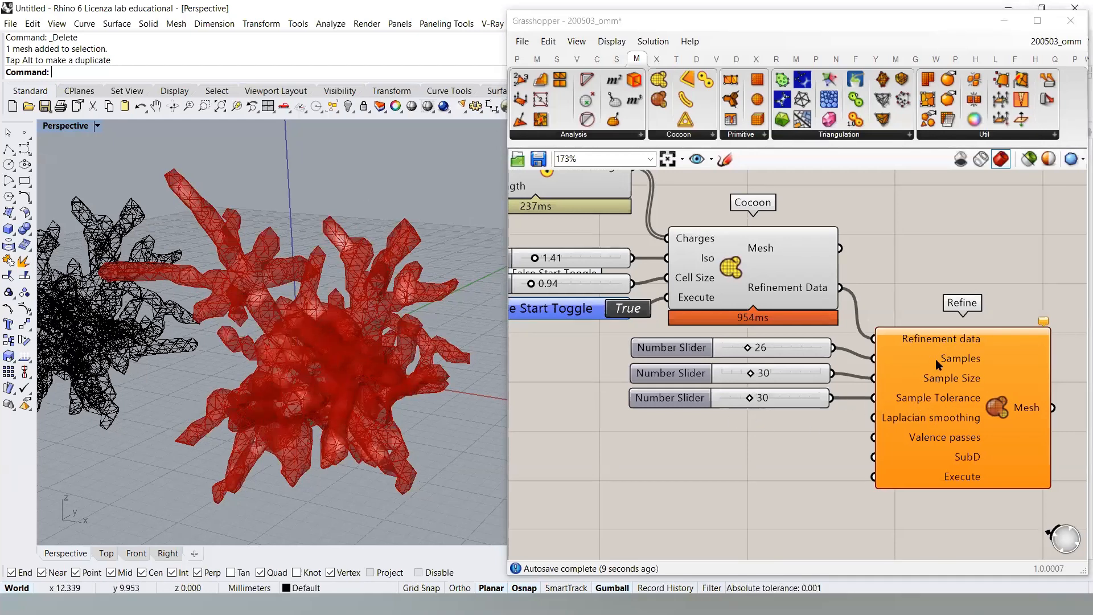
- Create three more number sliders below the existing ones, each ranging from 0 to 10 with value 0
{"action": "right_click_drag", "start_coordinate": [923, 428], "coordinate": [947, 386]}
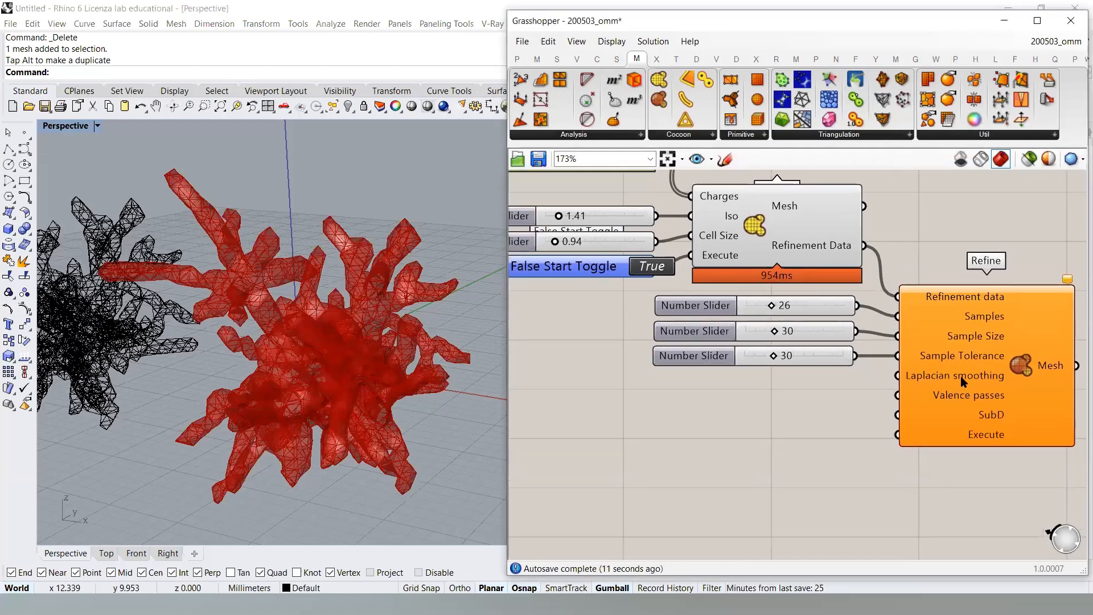
{"action": "double_click", "coordinate": [771, 415]}
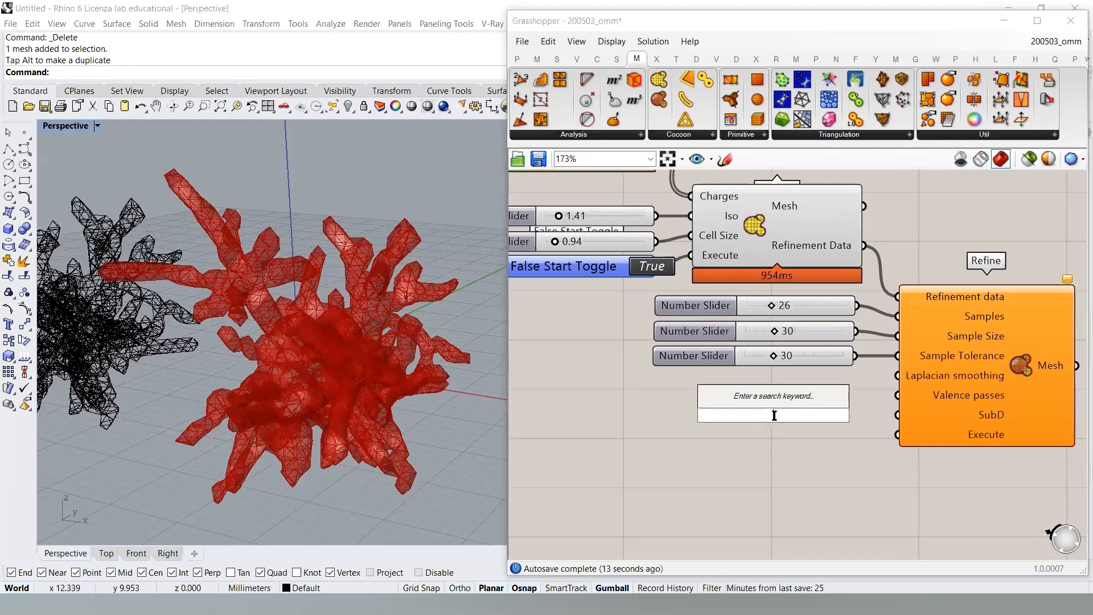
{"action": "type", "text": "0<10"}
{"action": "key", "text": "Return"}
{"action": "mouse_move", "coordinate": [775, 415]}
{"action": "left_mouse_down"}
{"action": "mouse_move", "coordinate": [761, 380]}
{"action": "mouse_move", "coordinate": [784, 430]}
{"action": "left_mouse_up"}
{"action": "key", "text": "ctrl+c"}
{"action": "key", "text": "ctrl+v"}
{"action": "key", "text": "ctrl+v"}
- Stack the new sliders and connect them to Refine's Laplacian smoothing, Valence passes and SubD inputs
{"action": "left_click_drag", "start_coordinate": [797, 399], "coordinate": [774, 404]}
{"action": "left_click_drag", "start_coordinate": [841, 381], "coordinate": [898, 376]}
{"action": "left_click_drag", "start_coordinate": [839, 405], "coordinate": [897, 394]}
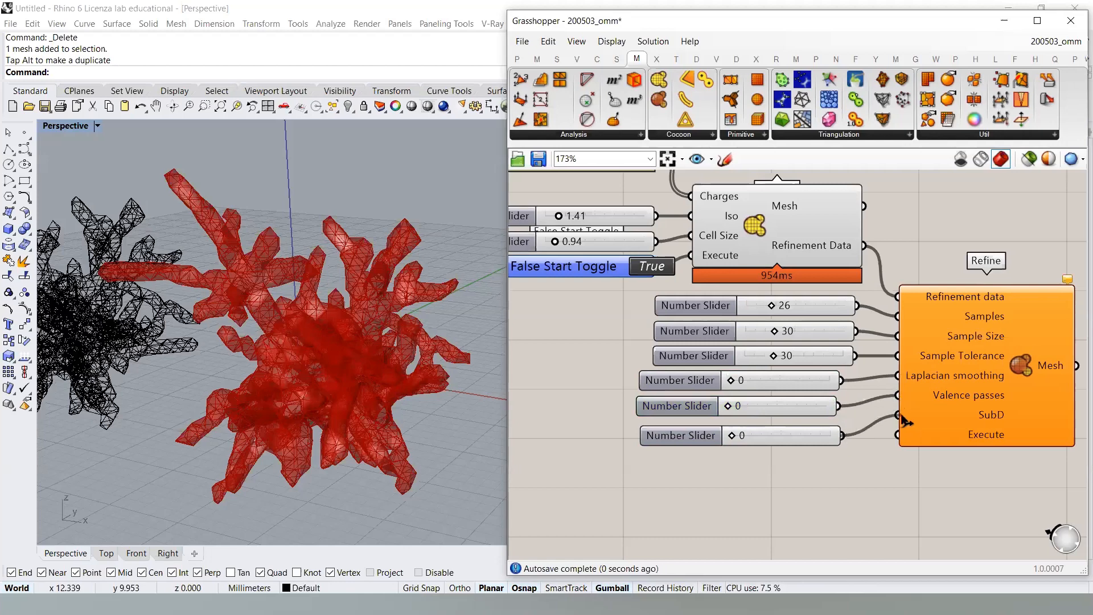
{"action": "left_click_drag", "start_coordinate": [809, 434], "coordinate": [808, 428]}
{"action": "left_click_drag", "start_coordinate": [859, 452], "coordinate": [733, 300]}
{"action": "left_click", "coordinate": [805, 499]}
- Duplicate the False Start Toggle below the Refine sliders and connect the copy to Refine's Execute input
{"action": "left_click_drag", "start_coordinate": [571, 272], "coordinate": [738, 479], "text": "alt"}
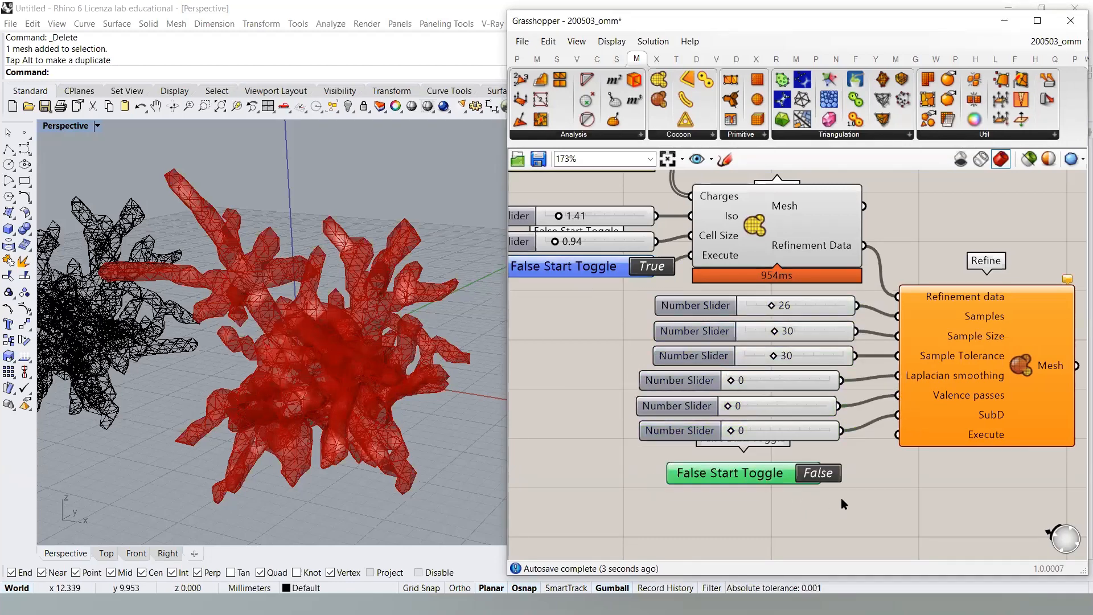
{"action": "left_click_drag", "start_coordinate": [840, 473], "coordinate": [898, 435]}
{"action": "left_click_drag", "start_coordinate": [763, 476], "coordinate": [782, 460]}
- Align the Refine sliders and toggle along their right edges and distribute them evenly in the vertical direction
{"action": "left_click_drag", "start_coordinate": [869, 509], "coordinate": [734, 196]}
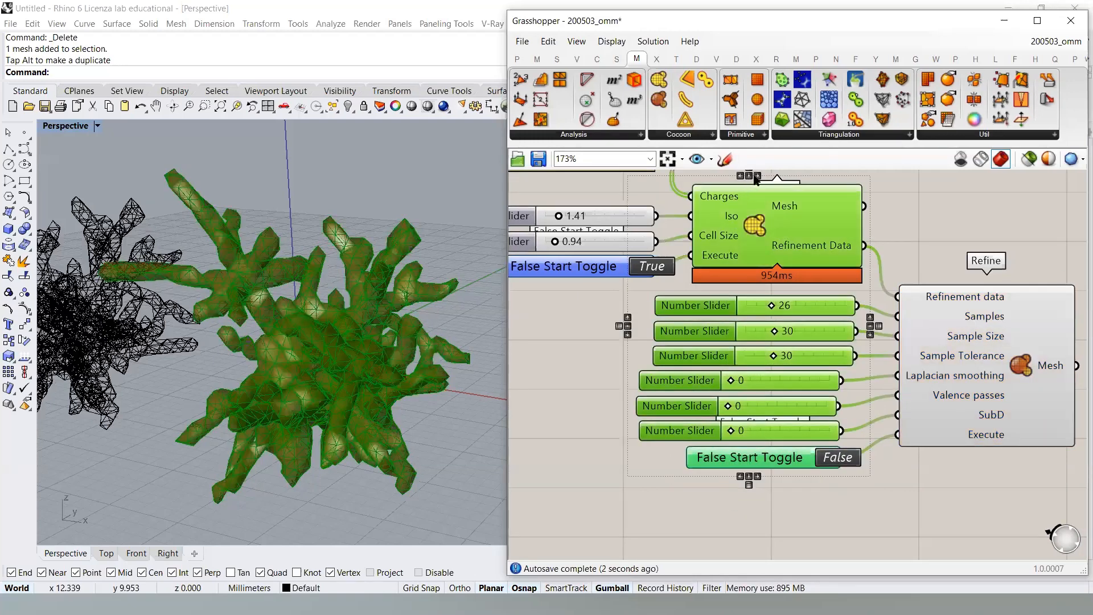
{"action": "left_click", "coordinate": [757, 176]}
{"action": "left_click_drag", "start_coordinate": [832, 502], "coordinate": [739, 294]}
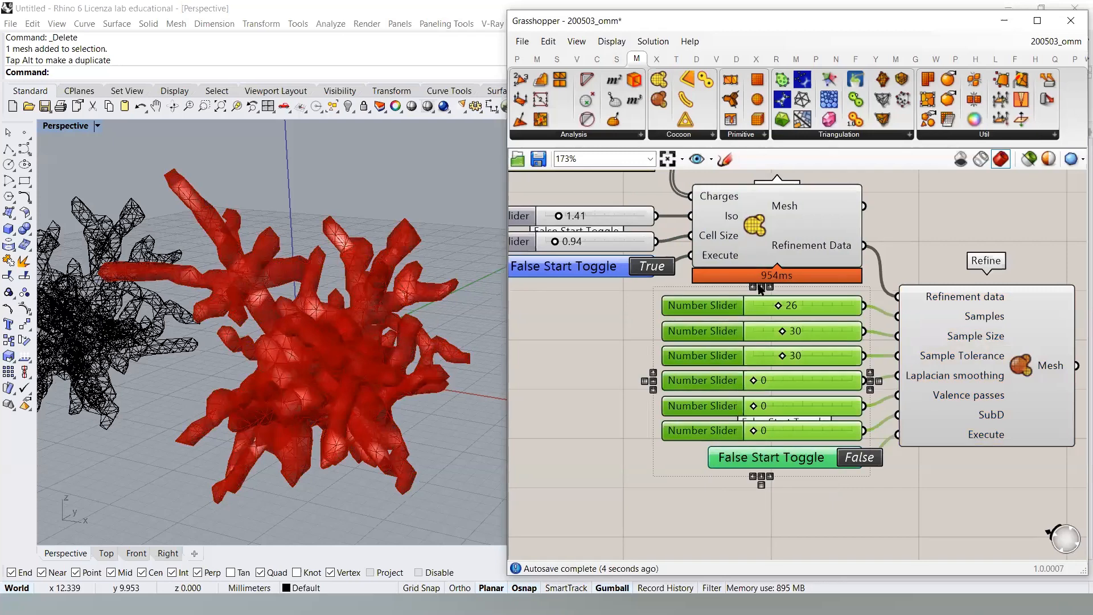
{"action": "left_click", "coordinate": [761, 485]}
{"action": "left_click", "coordinate": [806, 504]}
{"action": "right_click_drag", "start_coordinate": [935, 405], "coordinate": [849, 395]}
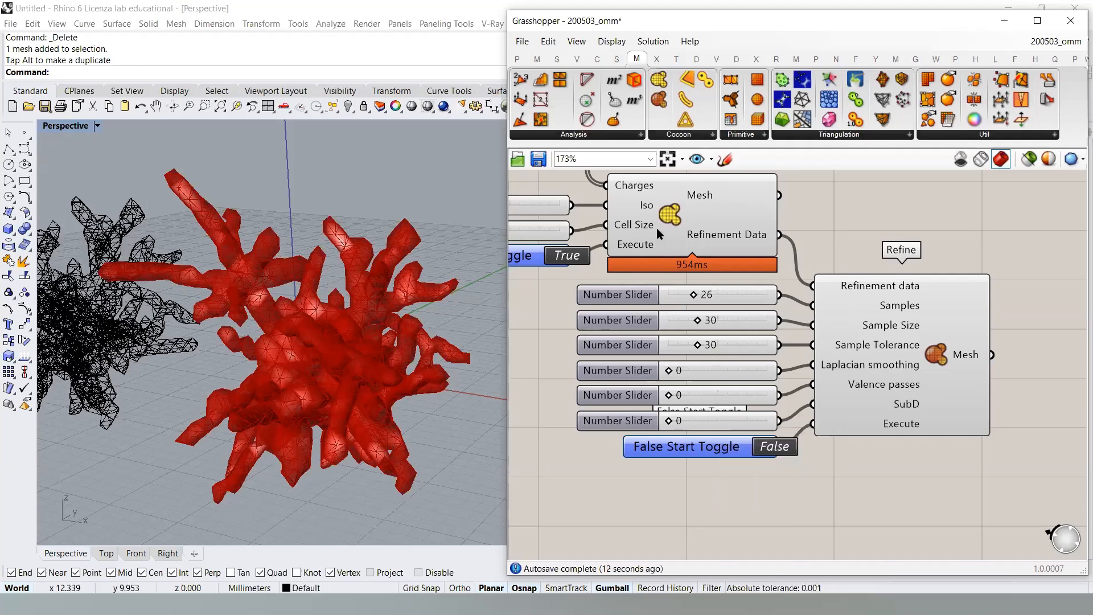
- Hide the Cocoon component's preview so that only the Refine mesh is previewed
{"action": "left_click", "coordinate": [673, 217]}
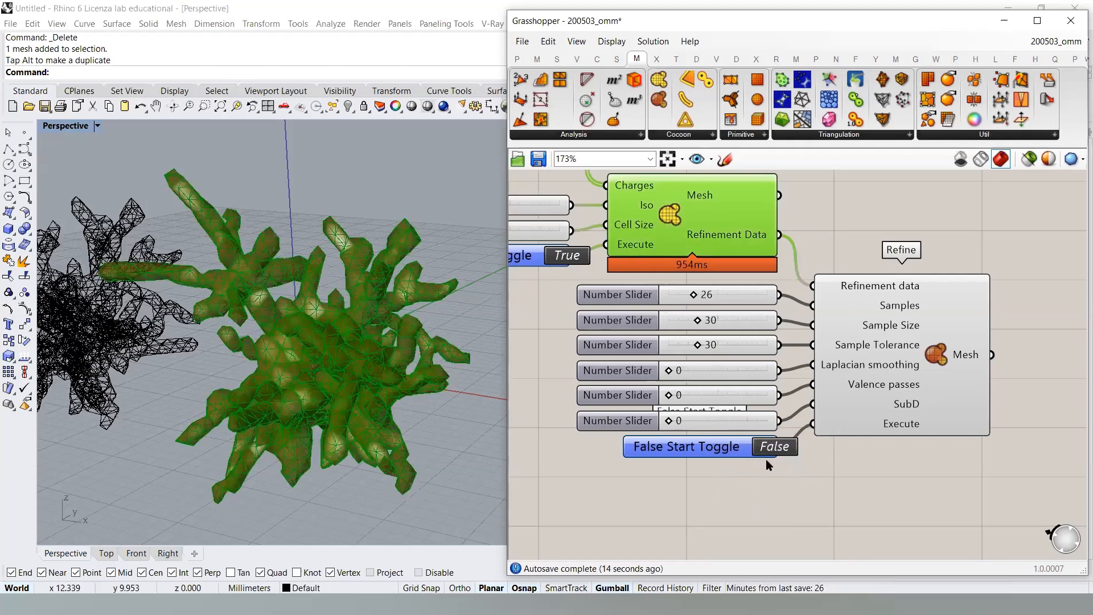
{"action": "left_click", "coordinate": [910, 216]}
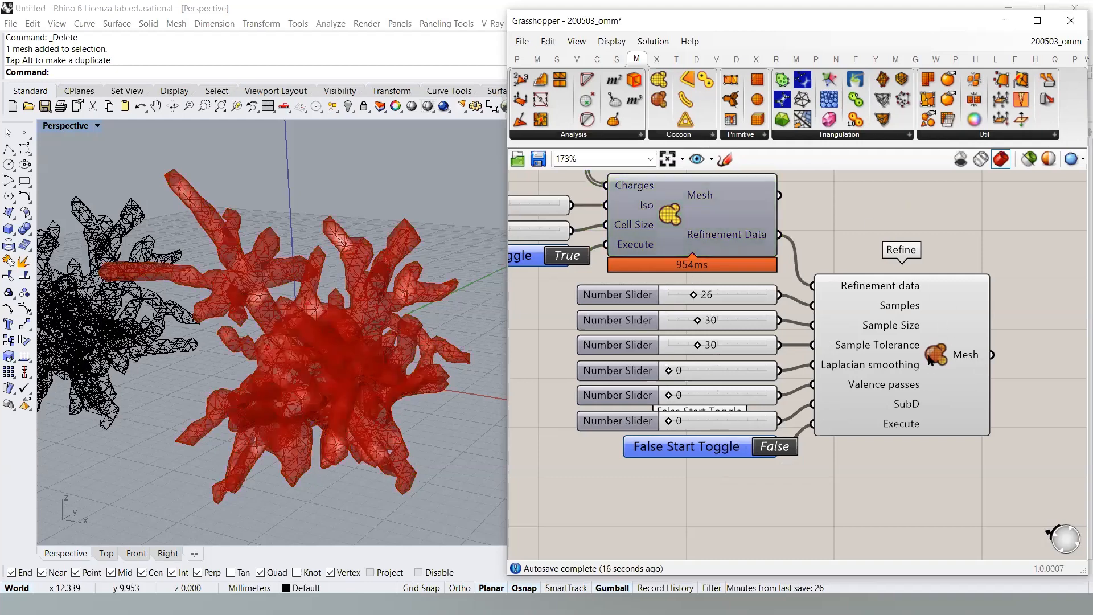
{"action": "scroll", "coordinate": [383, 358], "scroll_direction": "down", "scroll_amount": 3}
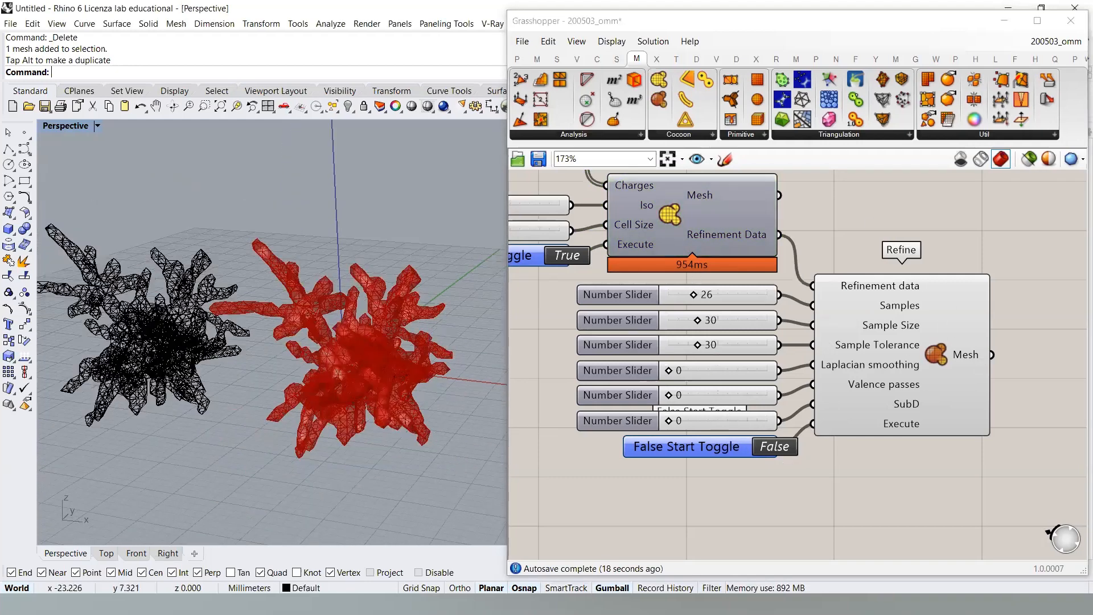
{"action": "right_click_drag", "start_coordinate": [791, 267], "coordinate": [794, 309]}
{"action": "left_click", "coordinate": [697, 267]}
{"action": "key", "text": "ctrl+q"}
{"action": "key", "text": "ctrl+q"}
{"action": "left_click", "coordinate": [964, 227]}
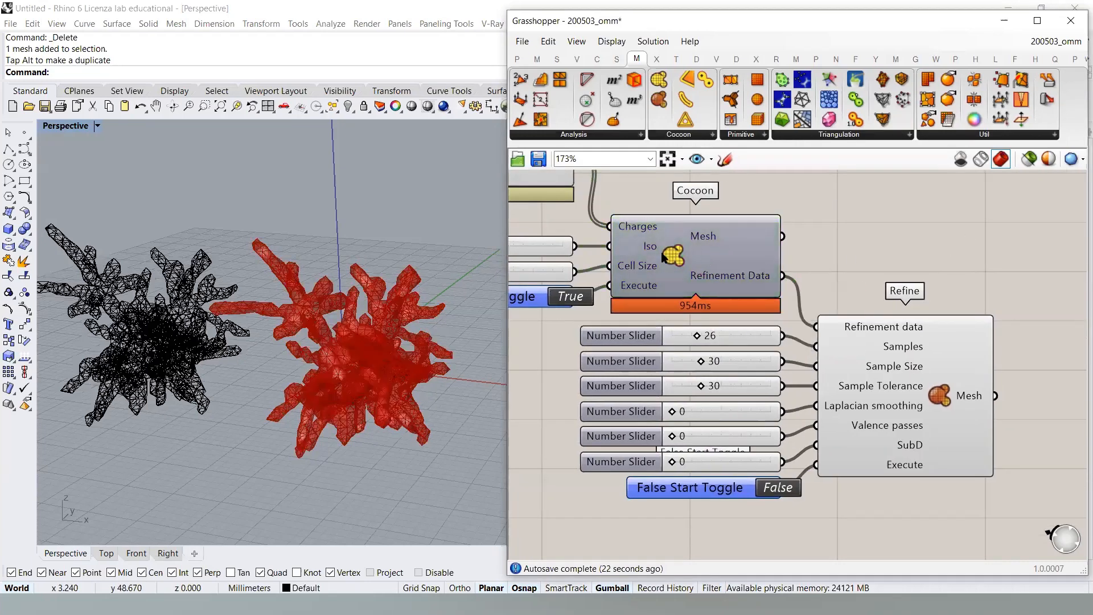
- Run Refine by setting its False Start Toggle to True, inspect the refined mesh and set Samples to 38
{"action": "scroll", "coordinate": [918, 401], "scroll_direction": "up", "scroll_amount": 3}
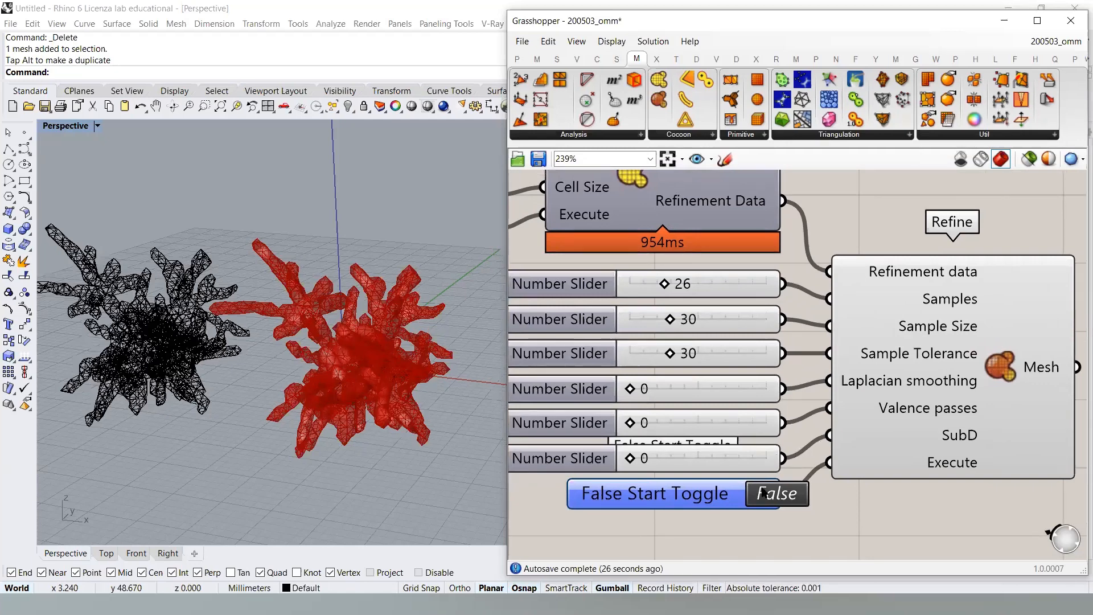
{"action": "right_click_drag", "start_coordinate": [395, 302], "coordinate": [438, 329]}
{"action": "scroll", "coordinate": [365, 345], "scroll_direction": "up", "scroll_amount": 3}
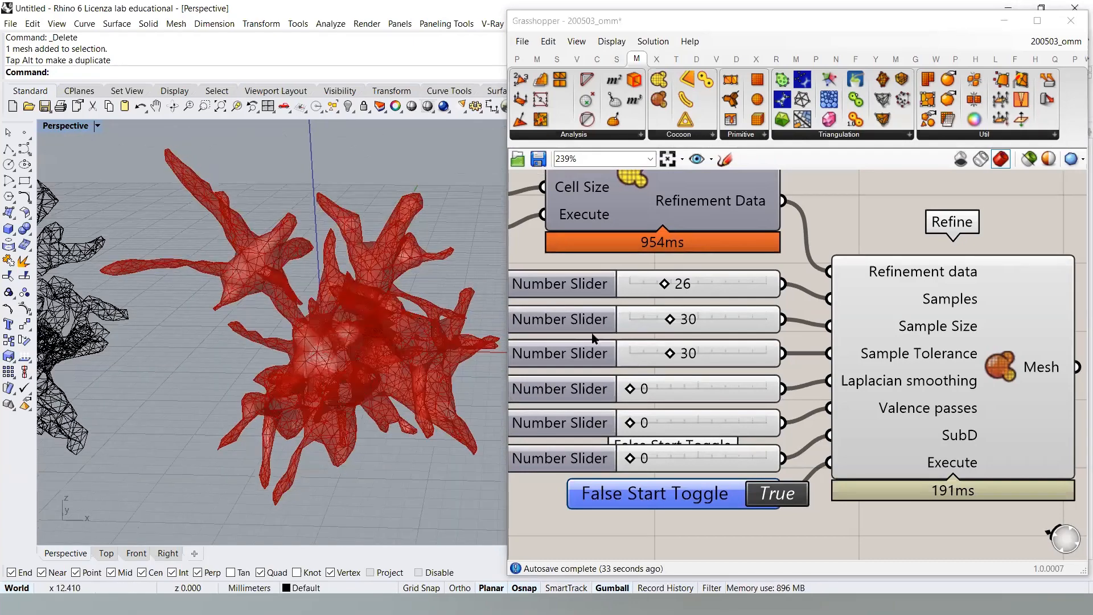
{"action": "mouse_move", "coordinate": [379, 277]}
{"action": "right_mouse_down"}
{"action": "mouse_move", "coordinate": [344, 297]}
{"action": "mouse_move", "coordinate": [360, 287]}
{"action": "right_mouse_up"}
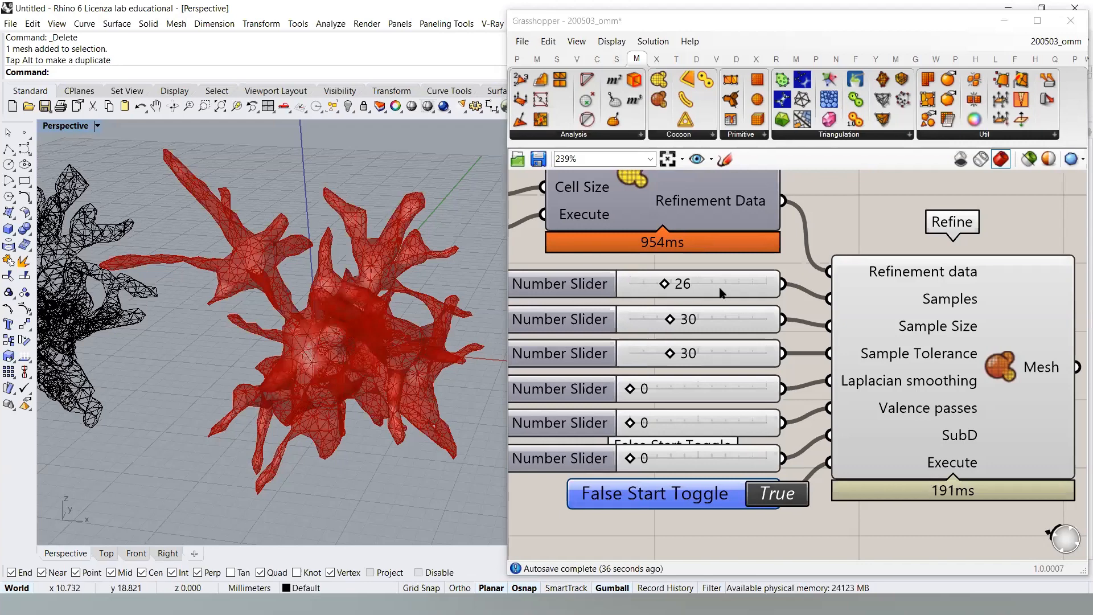
{"action": "left_click_drag", "start_coordinate": [668, 286], "coordinate": [681, 285]}
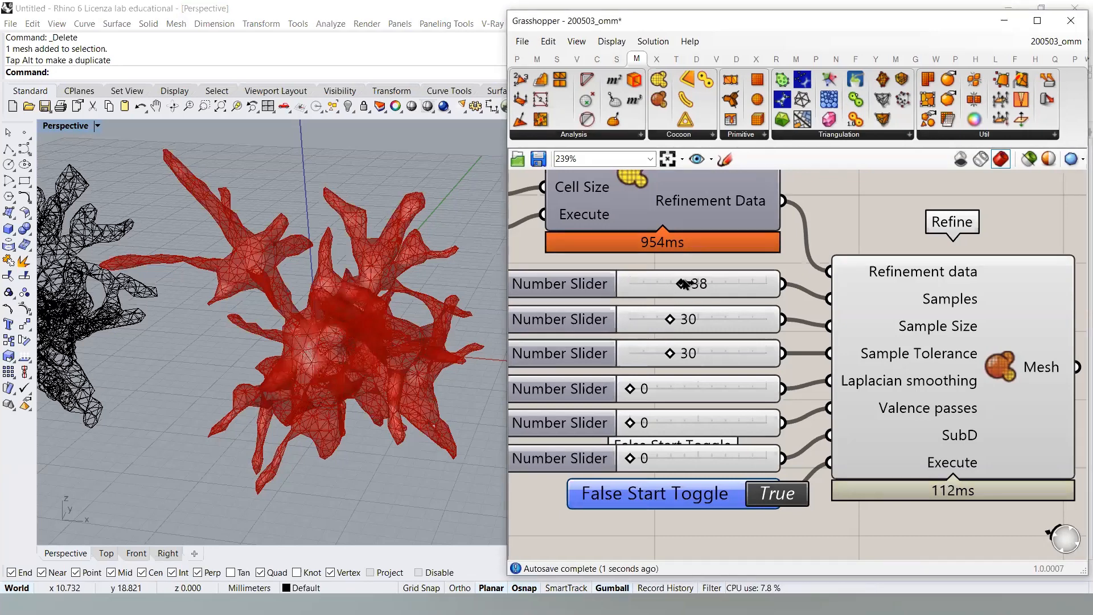
- Set Refine's Sample Size to 49 and Sample Tolerance to 43, and inspect the refined mesh
{"action": "left_click_drag", "start_coordinate": [670, 322], "coordinate": [696, 319]}
{"action": "left_click_drag", "start_coordinate": [664, 355], "coordinate": [687, 355]}
{"action": "right_click_drag", "start_coordinate": [392, 276], "coordinate": [338, 300]}
{"action": "right_click_drag", "start_coordinate": [402, 272], "coordinate": [366, 271]}
- Set Refine's Laplacian smoothing to 2 and inspect the smoothed mesh from other angles
{"action": "right_click_drag", "start_coordinate": [704, 366], "coordinate": [739, 344]}
{"action": "right_click_drag", "start_coordinate": [867, 386], "coordinate": [863, 350]}
{"action": "left_click_drag", "start_coordinate": [663, 333], "coordinate": [755, 332]}
{"action": "right_click_drag", "start_coordinate": [295, 211], "coordinate": [240, 217]}
{"action": "right_click_drag", "start_coordinate": [222, 257], "coordinate": [364, 279]}
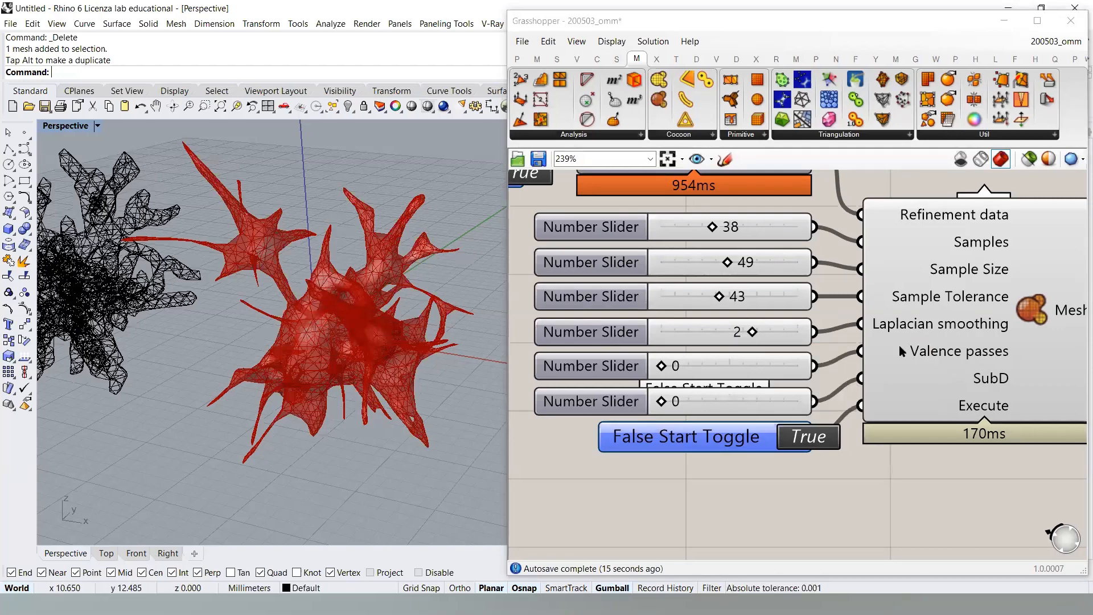
- Set Refine's Valence passes to 2 and SubD to 1, checking the mesh after each change
{"action": "left_click", "coordinate": [662, 367]}
{"action": "left_click_drag", "start_coordinate": [666, 367], "coordinate": [740, 373]}
{"action": "right_click_drag", "start_coordinate": [483, 325], "coordinate": [438, 267]}
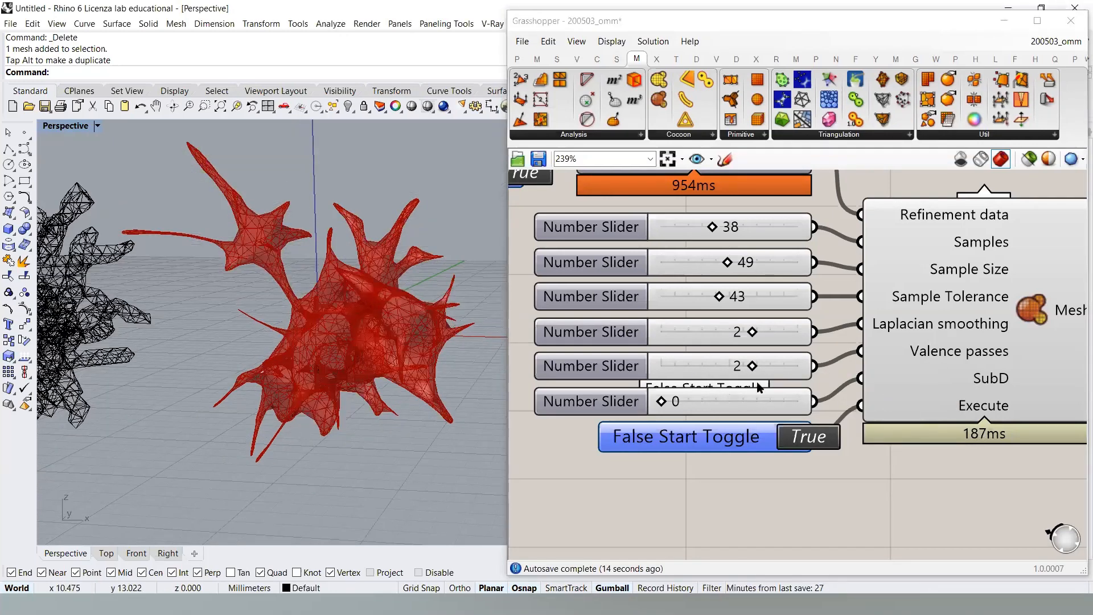
{"action": "right_click_drag", "start_coordinate": [402, 313], "coordinate": [376, 314]}
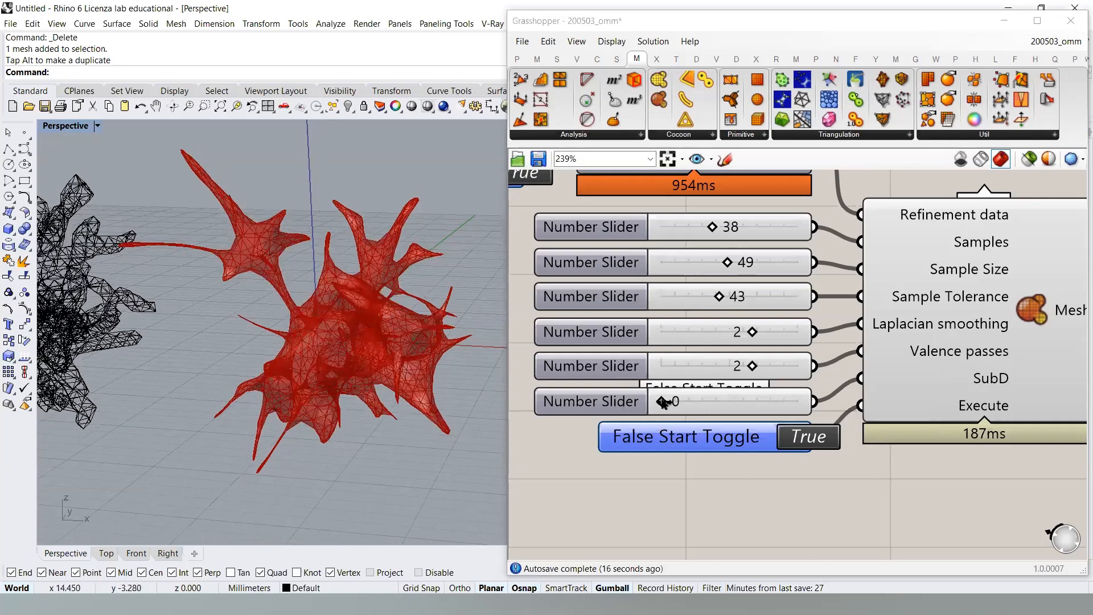
{"action": "left_click_drag", "start_coordinate": [664, 403], "coordinate": [693, 403]}
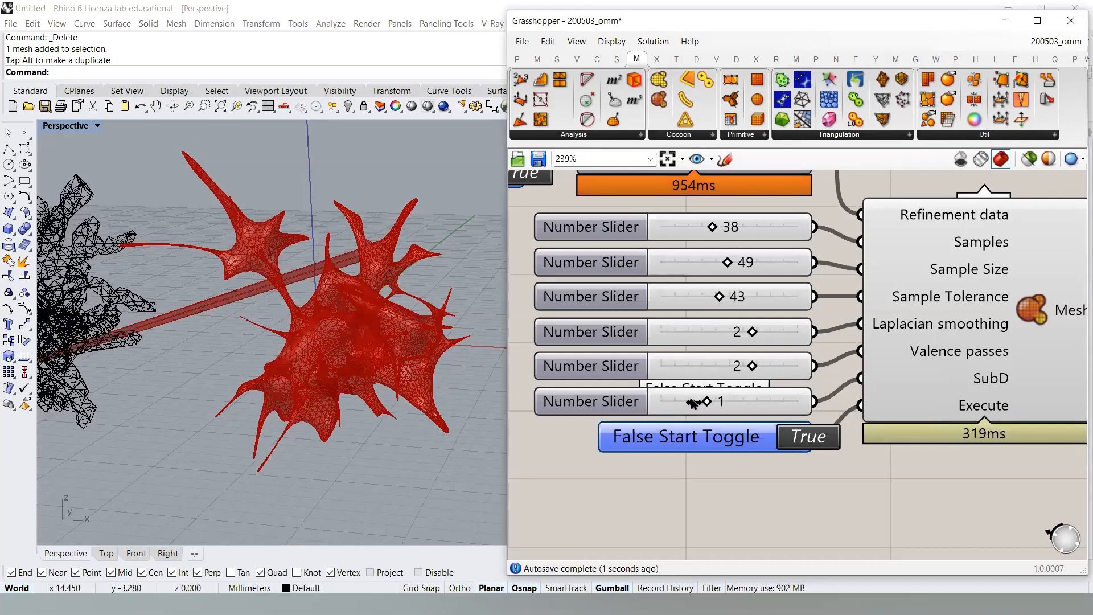
{"action": "right_click_drag", "start_coordinate": [334, 279], "coordinate": [705, 283]}
- Set Refine's Sample Size to 37 and Sample Tolerance to 59, and compare the mesh with the baked one beside it
{"action": "left_click_drag", "start_coordinate": [728, 263], "coordinate": [711, 262]}
{"action": "left_click_drag", "start_coordinate": [721, 300], "coordinate": [744, 296]}
{"action": "right_click_drag", "start_coordinate": [376, 310], "coordinate": [401, 274]}
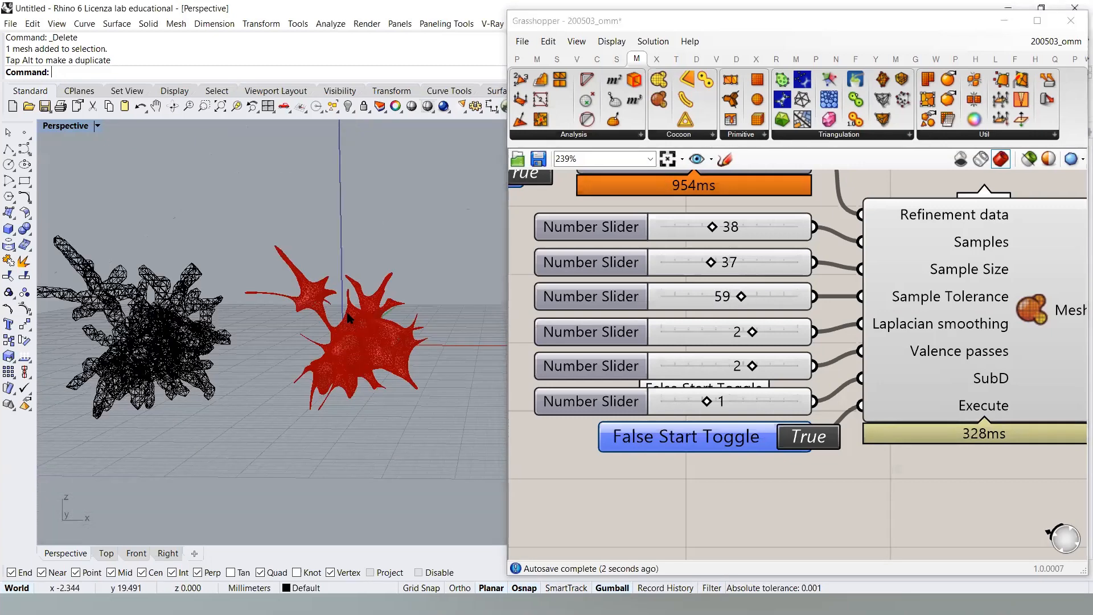
{"action": "scroll", "coordinate": [336, 349], "scroll_direction": "up", "scroll_amount": 6}
{"action": "right_click_drag", "start_coordinate": [337, 349], "coordinate": [359, 350]}
{"action": "right_click_drag", "start_coordinate": [453, 264], "coordinate": [408, 348]}
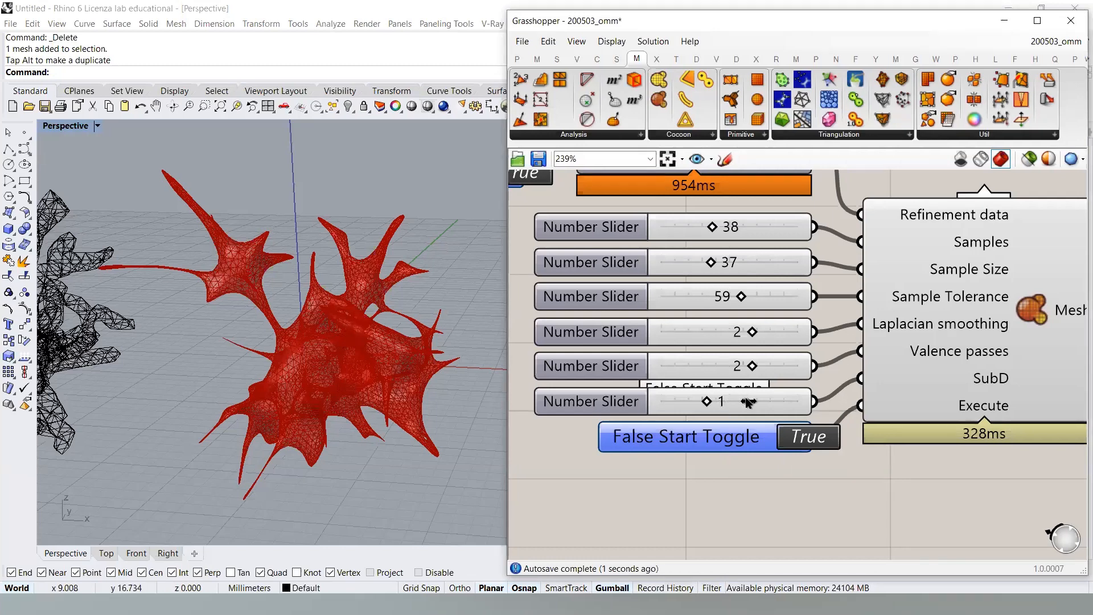
- Set Refine's SubD to 2 and inspect the subdivided mesh up close
{"action": "left_click_drag", "start_coordinate": [746, 402], "coordinate": [753, 402]}
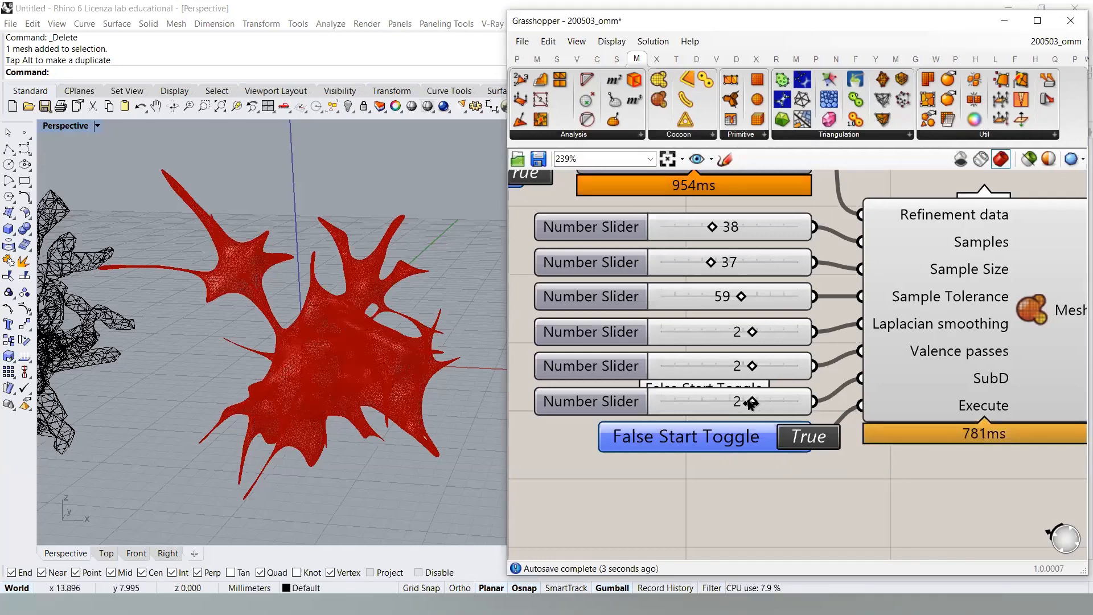
{"action": "mouse_move", "coordinate": [439, 337]}
{"action": "right_mouse_down"}
{"action": "mouse_move", "coordinate": [395, 215]}
{"action": "mouse_move", "coordinate": [401, 294]}
{"action": "mouse_move", "coordinate": [439, 325]}
{"action": "mouse_move", "coordinate": [424, 338]}
{"action": "right_mouse_up"}
{"action": "scroll", "coordinate": [343, 333], "scroll_direction": "up", "scroll_amount": 8}
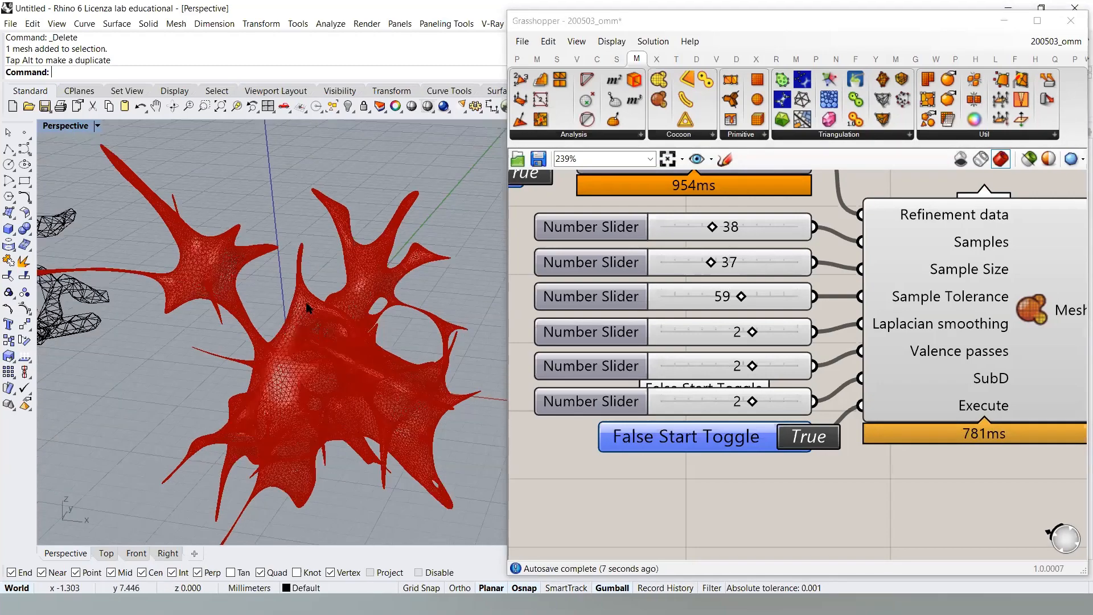
{"action": "right_click_drag", "start_coordinate": [279, 313], "coordinate": [274, 270]}
{"action": "right_click_drag", "start_coordinate": [399, 319], "coordinate": [404, 289]}
{"action": "scroll", "coordinate": [429, 316], "scroll_direction": "down", "scroll_amount": 8}
{"action": "right_click_drag", "start_coordinate": [452, 336], "coordinate": [740, 398]}
- Bake Refine's Mesh output into Rhino, accepting the Bake invalid object option, and deselect the baked mesh
{"action": "right_click_drag", "start_coordinate": [1055, 342], "coordinate": [787, 336]}
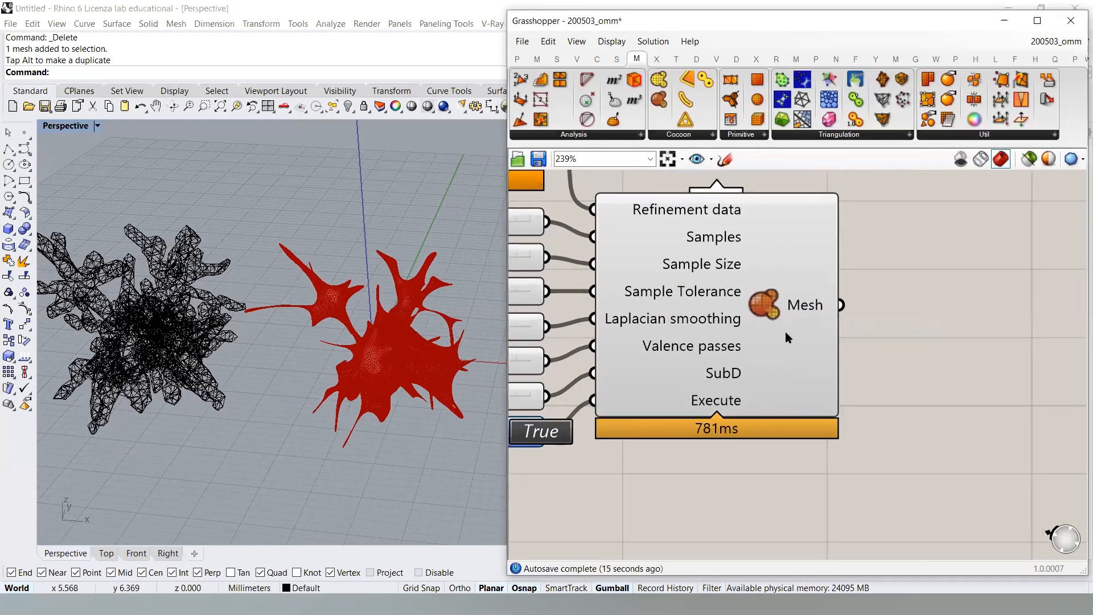
{"action": "right_click", "coordinate": [812, 308]}
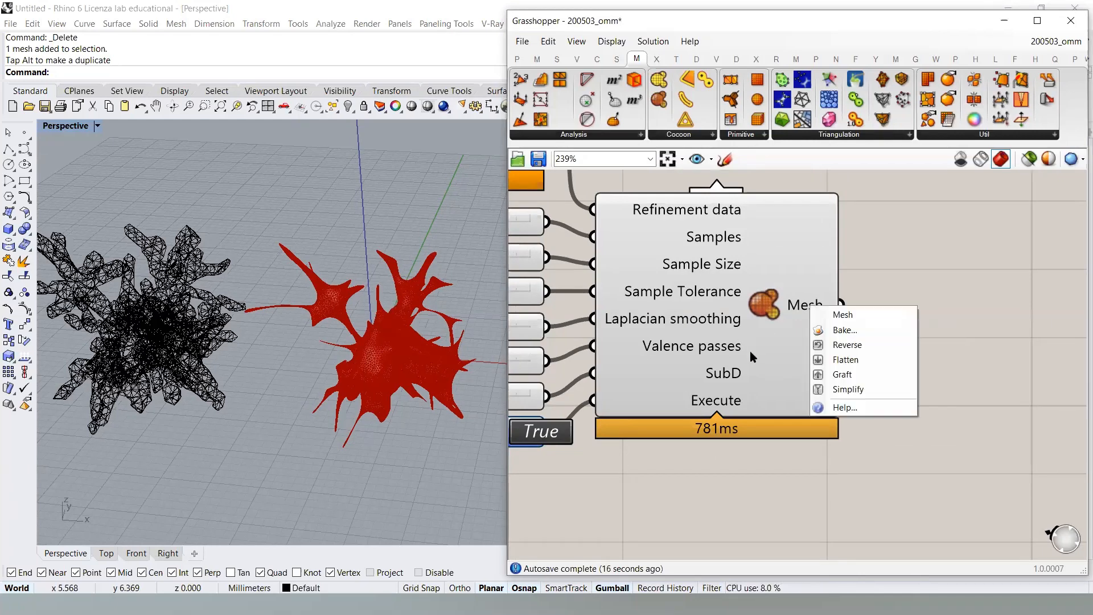
{"action": "left_click", "coordinate": [845, 329]}
{"action": "left_click", "coordinate": [852, 464]}
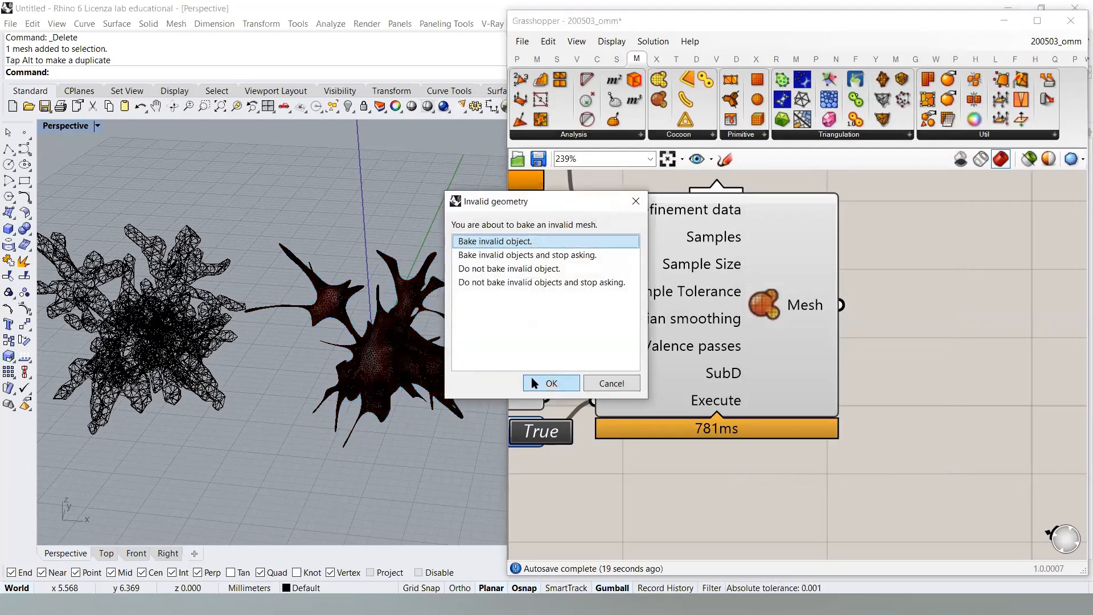
{"action": "left_click_drag", "start_coordinate": [534, 207], "coordinate": [881, 323]}
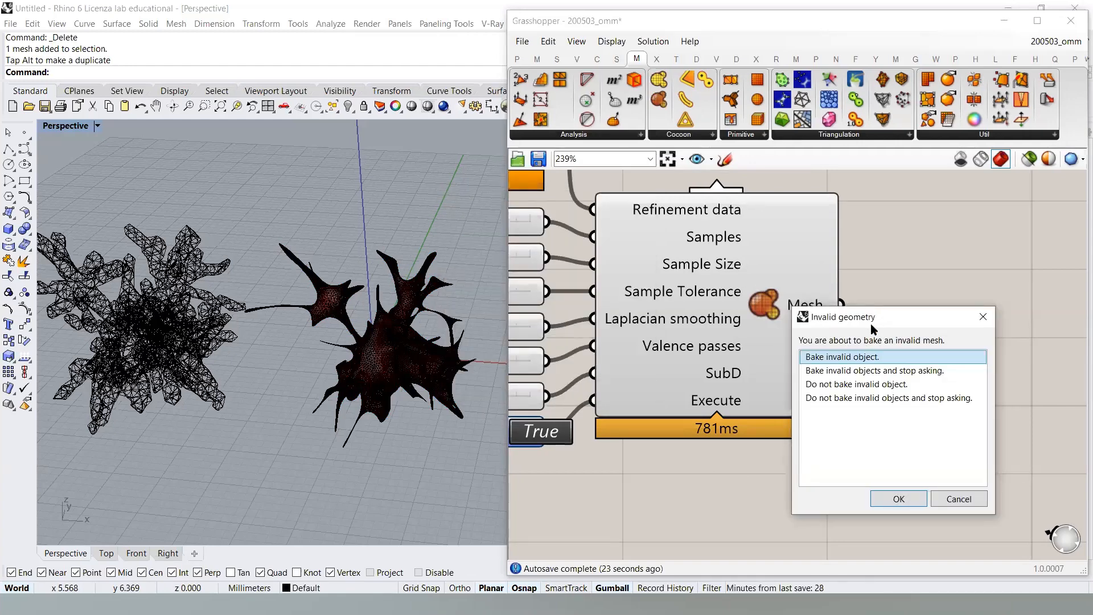
{"action": "left_click_drag", "start_coordinate": [862, 312], "coordinate": [820, 275]}
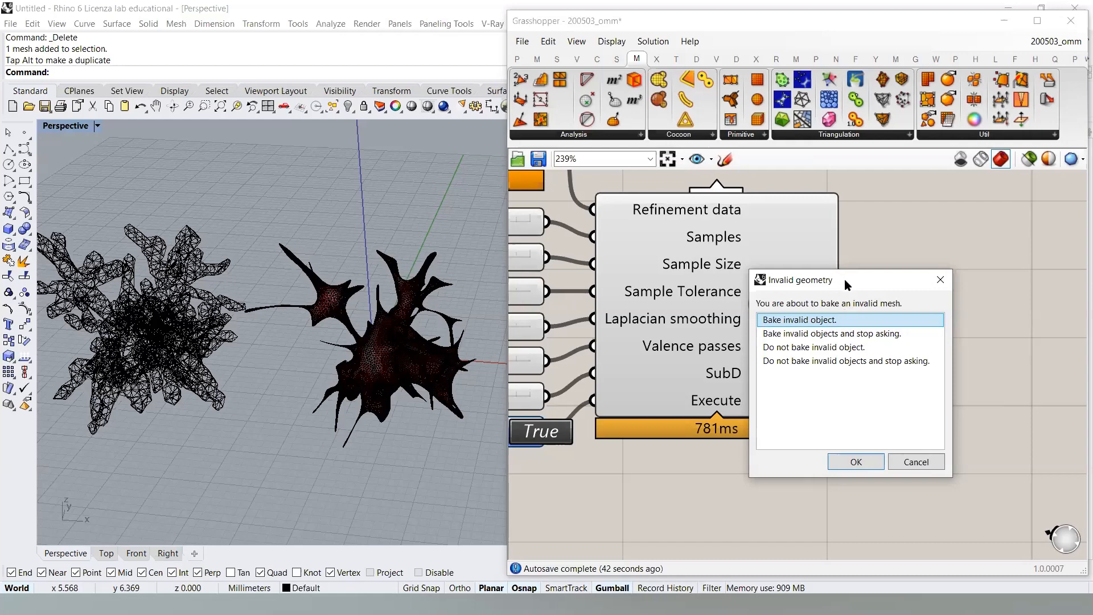
{"action": "left_click_drag", "start_coordinate": [845, 279], "coordinate": [953, 223]}
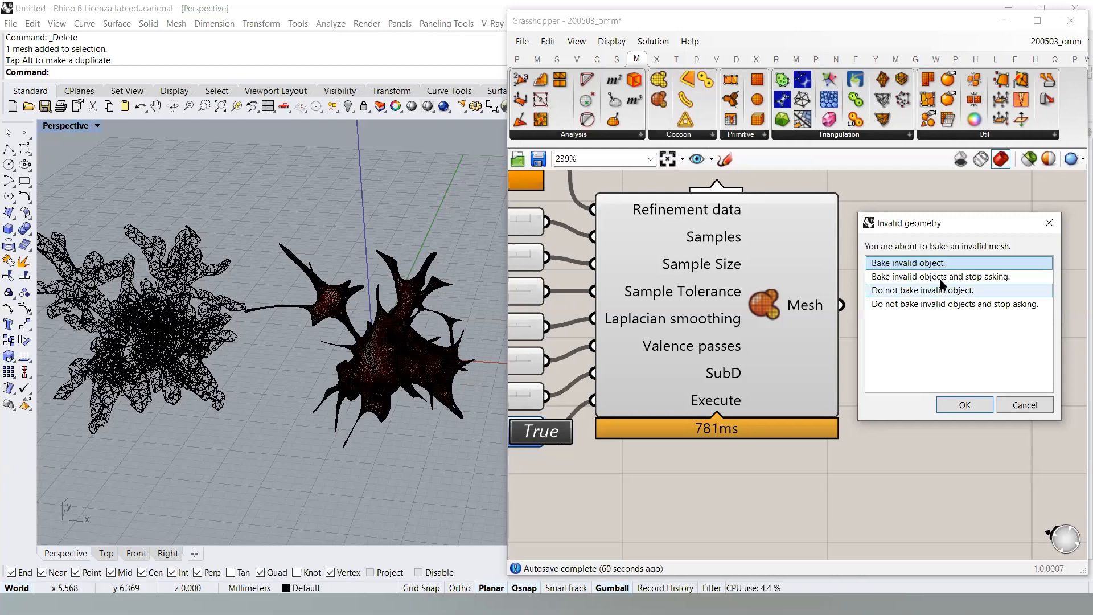
{"action": "left_click", "coordinate": [964, 404]}
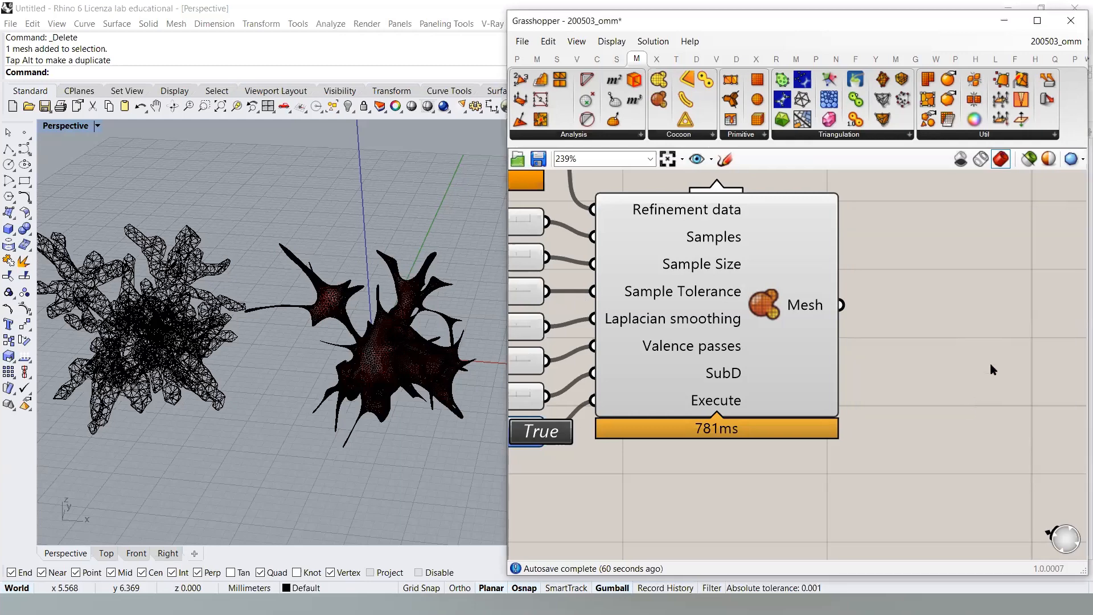
{"action": "scroll", "coordinate": [460, 317], "scroll_direction": "down", "scroll_amount": 5}
{"action": "scroll", "coordinate": [460, 318], "scroll_direction": "up", "scroll_amount": 5}
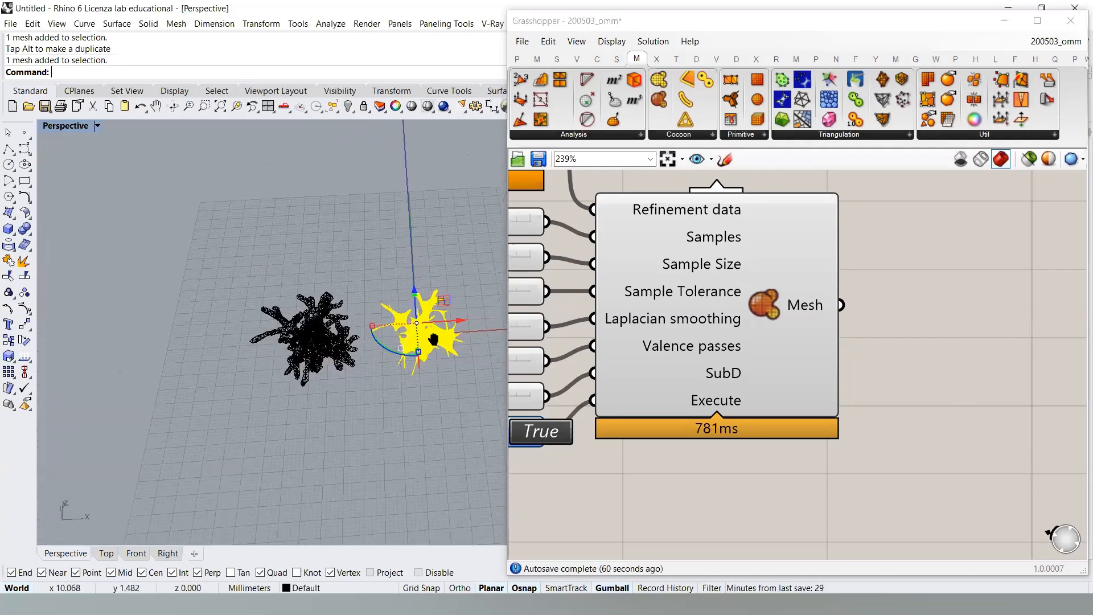
{"action": "left_click", "coordinate": [419, 480]}
- Turn off the Grasshopper geometry preview and narrow the Grasshopper window to enlarge the Rhino viewport
{"action": "right_click_drag", "start_coordinate": [414, 464], "coordinate": [368, 292]}
{"action": "scroll", "coordinate": [383, 323], "scroll_direction": "up", "scroll_amount": 6}
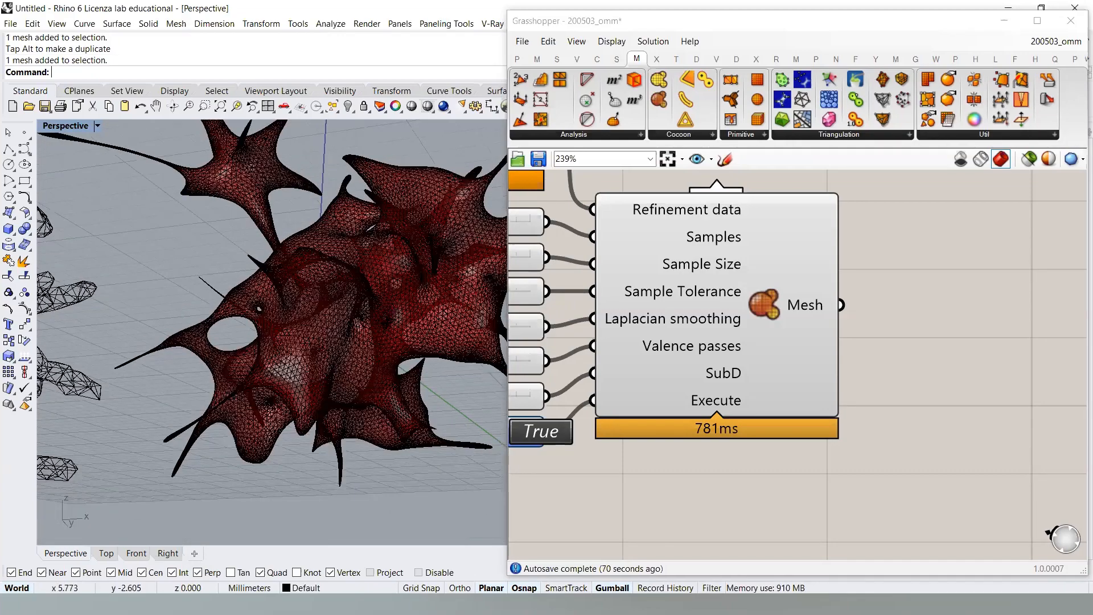
{"action": "left_click", "coordinate": [960, 159]}
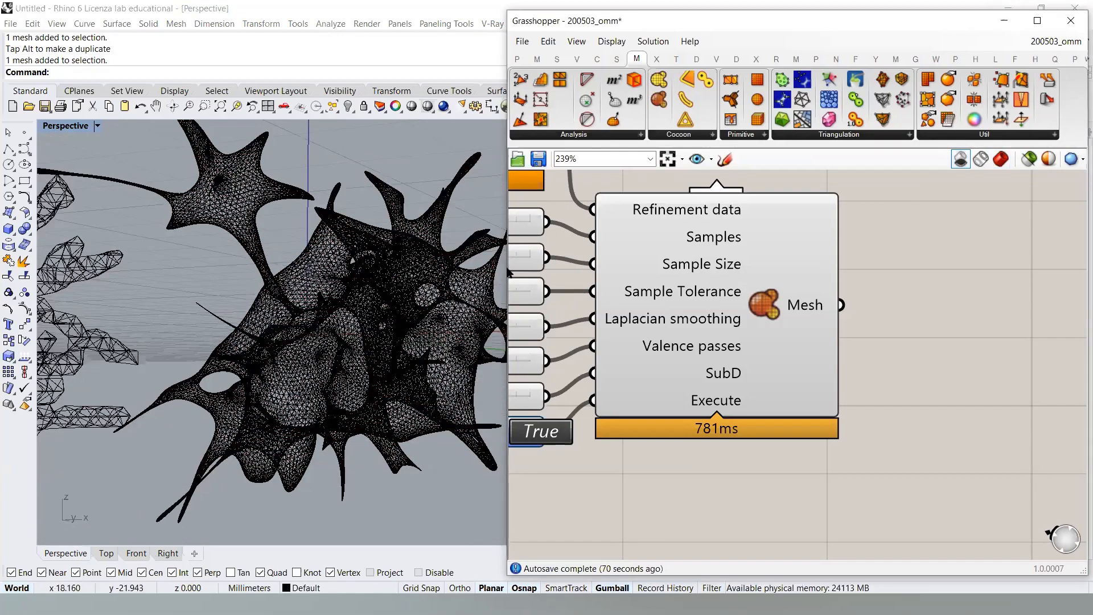
{"action": "left_click_drag", "start_coordinate": [504, 269], "coordinate": [796, 269]}
{"action": "scroll", "coordinate": [499, 294], "scroll_direction": "up", "scroll_amount": 5}
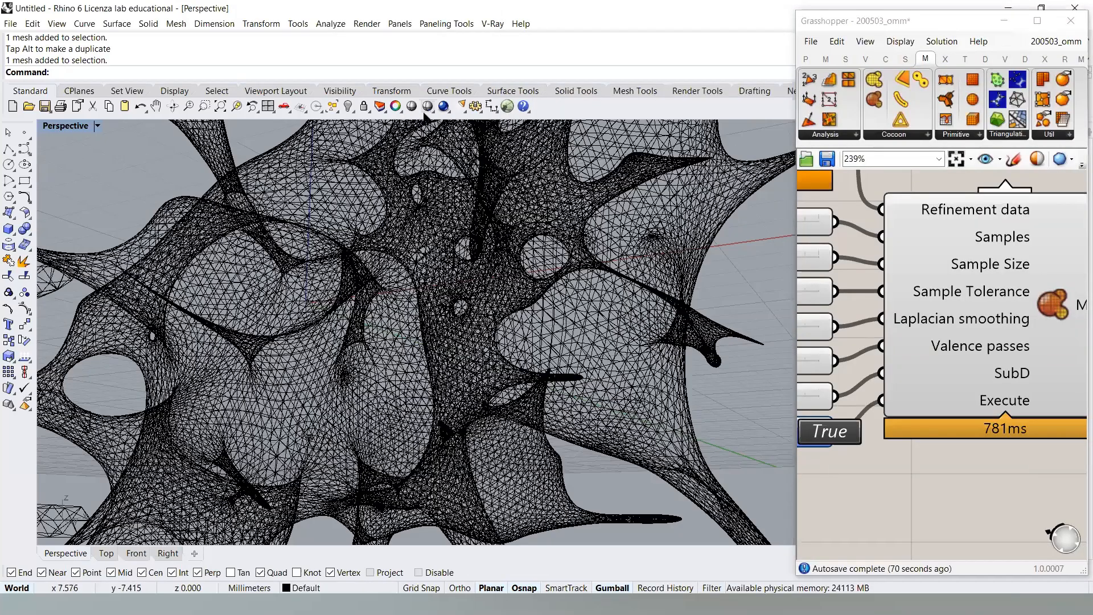
- Switch the Perspective viewport to Shaded display and zoom in on the baked refined mesh
{"action": "left_click", "coordinate": [425, 111]}
{"action": "mouse_move", "coordinate": [455, 250]}
{"action": "right_mouse_down"}
{"action": "mouse_move", "coordinate": [530, 221]}
{"action": "mouse_move", "coordinate": [481, 202]}
{"action": "right_mouse_up"}
{"action": "scroll", "coordinate": [251, 354], "scroll_direction": "up", "scroll_amount": 8}
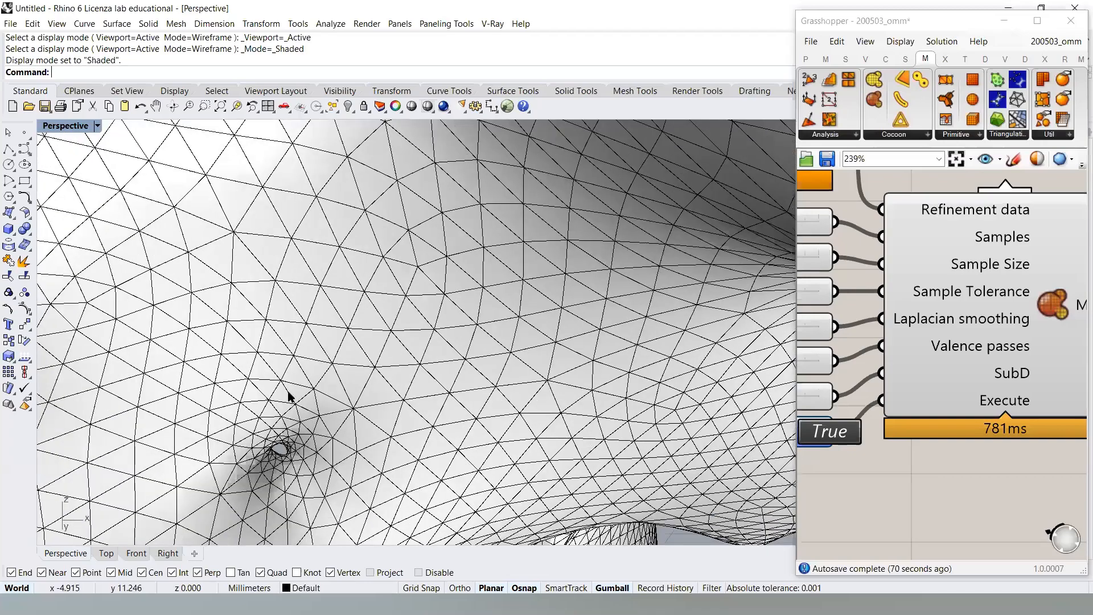
- Examine the baked refined mesh's triangulation, small holes and pointed branch tips, and compare it with the unrefined mesh
{"action": "right_click_drag", "start_coordinate": [282, 443], "coordinate": [292, 380], "text": "shift"}
{"action": "mouse_move", "coordinate": [292, 380]}
{"action": "right_mouse_down", "text": "ctrl"}
{"action": "mouse_move", "coordinate": [296, 348]}
{"action": "mouse_move", "coordinate": [292, 447]}
{"action": "right_mouse_up", "text": "ctrl"}
{"action": "mouse_move", "coordinate": [402, 332]}
{"action": "right_mouse_down"}
{"action": "mouse_move", "coordinate": [401, 307]}
{"action": "mouse_move", "coordinate": [366, 310]}
{"action": "mouse_move", "coordinate": [357, 340]}
{"action": "mouse_move", "coordinate": [383, 415]}
{"action": "mouse_move", "coordinate": [361, 434]}
{"action": "mouse_move", "coordinate": [349, 429]}
{"action": "mouse_move", "coordinate": [375, 384]}
{"action": "right_mouse_up"}
{"action": "right_click_drag", "start_coordinate": [481, 320], "coordinate": [483, 251]}
{"action": "scroll", "coordinate": [686, 352], "scroll_direction": "up", "scroll_amount": 6}
{"action": "scroll", "coordinate": [712, 369], "scroll_direction": "up", "scroll_amount": 2}
{"action": "scroll", "coordinate": [712, 369], "scroll_direction": "up", "scroll_amount": 2}
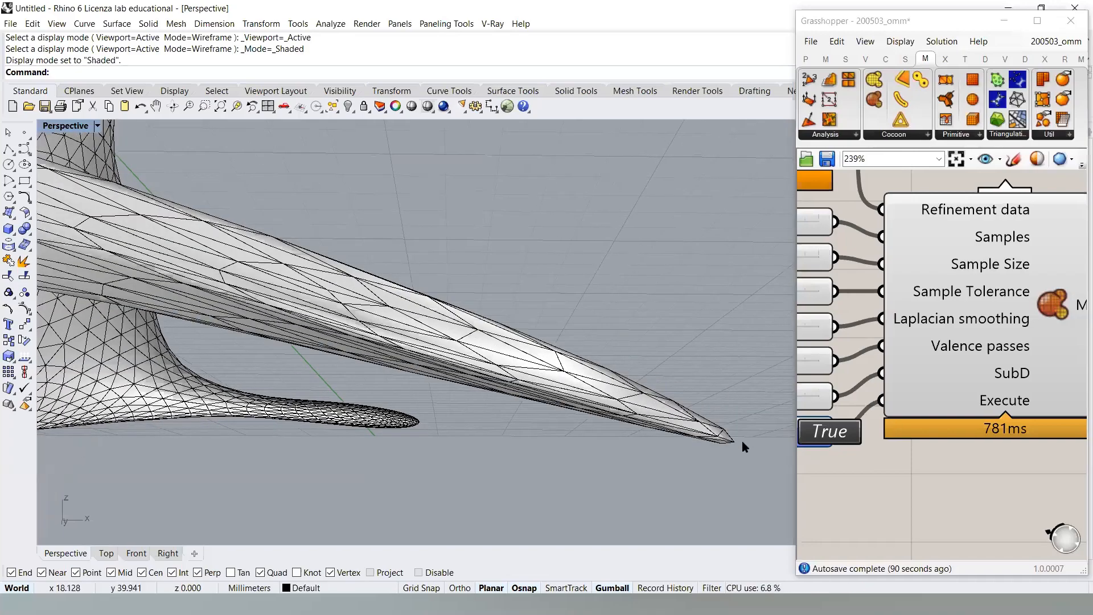
{"action": "scroll", "coordinate": [596, 398], "scroll_direction": "down", "scroll_amount": 10}
{"action": "right_click_drag", "start_coordinate": [551, 327], "coordinate": [405, 333]}
{"action": "right_click_drag", "start_coordinate": [422, 223], "coordinate": [598, 261]}
{"action": "scroll", "coordinate": [506, 286], "scroll_direction": "up", "scroll_amount": 8}
{"action": "scroll", "coordinate": [446, 289], "scroll_direction": "down", "scroll_amount": 9}
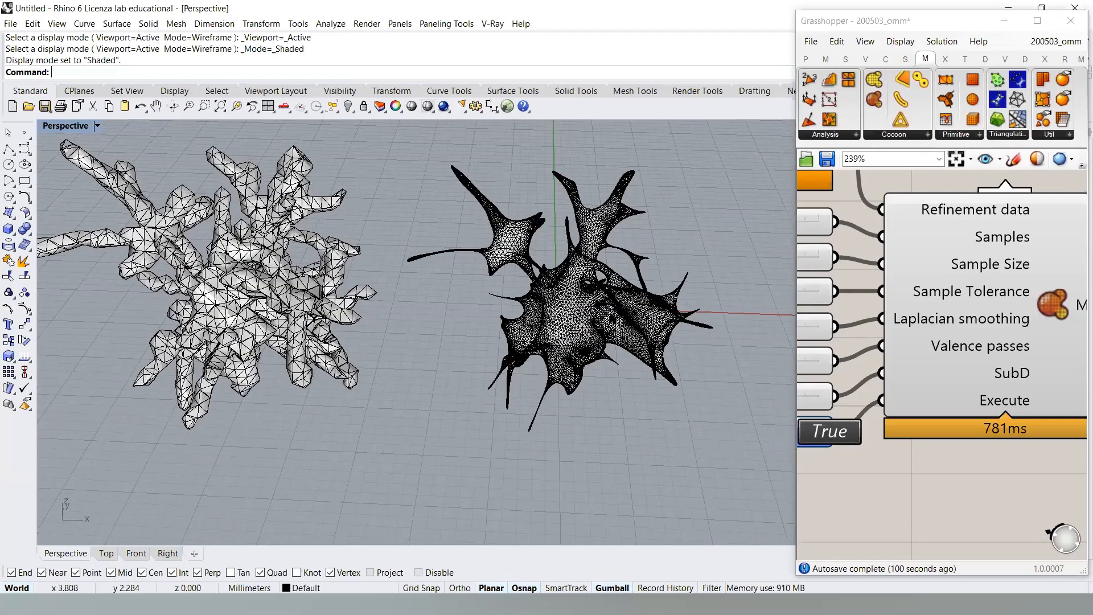
- Move the baked refined mesh onto the unrefined Cocoon mesh so the two overlap, and deselect it
{"action": "scroll", "coordinate": [627, 342], "scroll_direction": "down", "scroll_amount": 3}
{"action": "left_click_drag", "start_coordinate": [625, 295], "coordinate": [410, 302]}
{"action": "left_click", "coordinate": [485, 424]}
- Examine the overlapping refined and unrefined meshes from several angles and distances
{"action": "right_click_drag", "start_coordinate": [430, 334], "coordinate": [513, 246]}
{"action": "scroll", "coordinate": [356, 320], "scroll_direction": "up", "scroll_amount": 3}
{"action": "right_click_drag", "start_coordinate": [404, 312], "coordinate": [479, 283]}
{"action": "scroll", "coordinate": [478, 285], "scroll_direction": "up", "scroll_amount": 4}
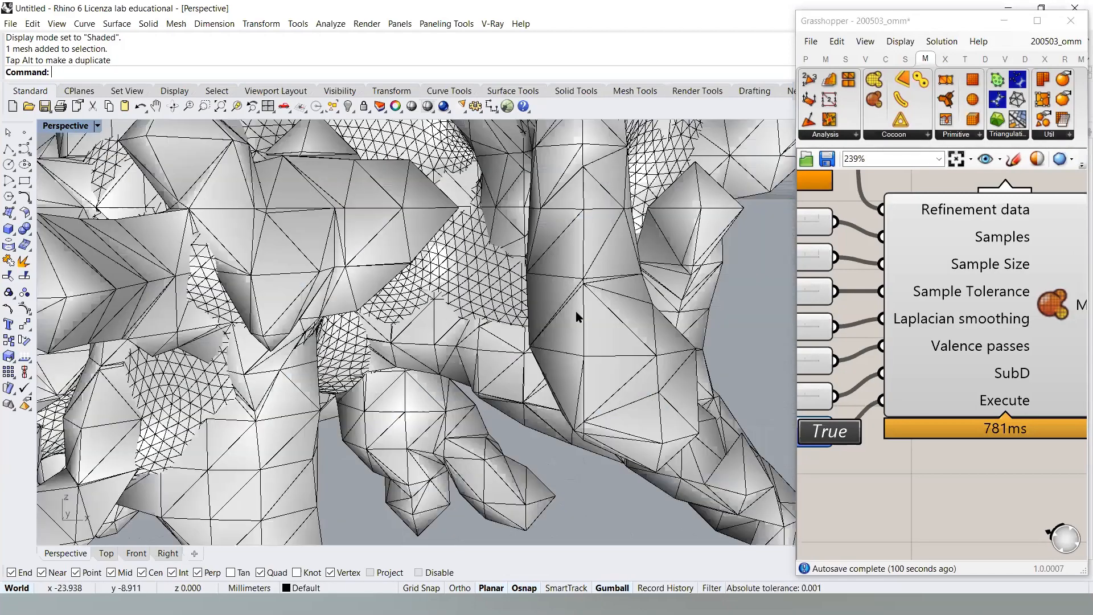
{"action": "scroll", "coordinate": [535, 302], "scroll_direction": "down", "scroll_amount": 5}
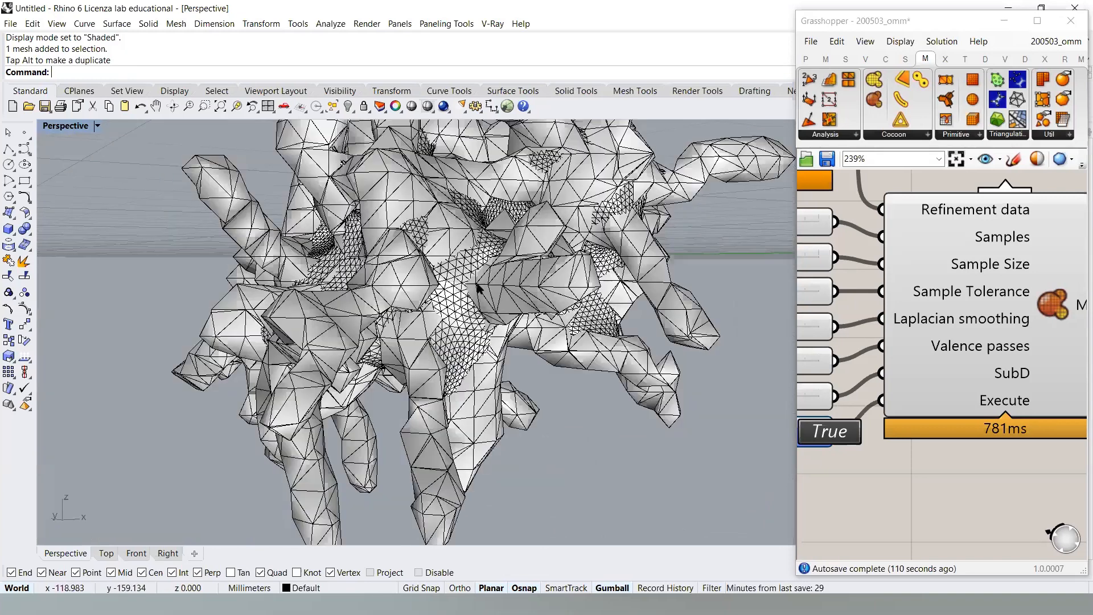
{"action": "right_click_drag", "start_coordinate": [512, 365], "coordinate": [417, 308]}
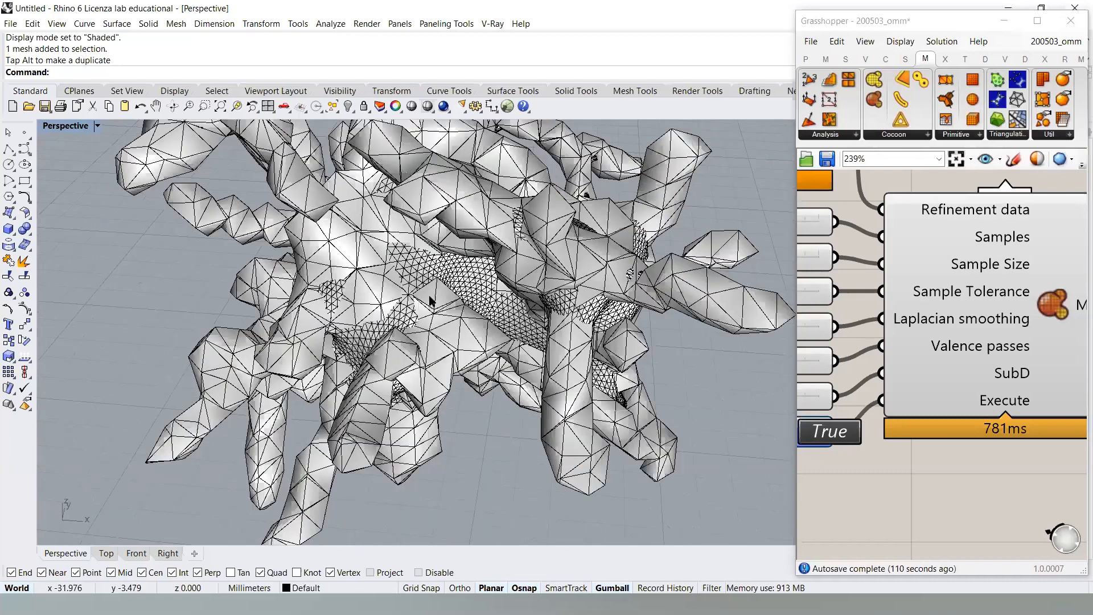
{"action": "scroll", "coordinate": [364, 298], "scroll_direction": "down", "scroll_amount": 2}
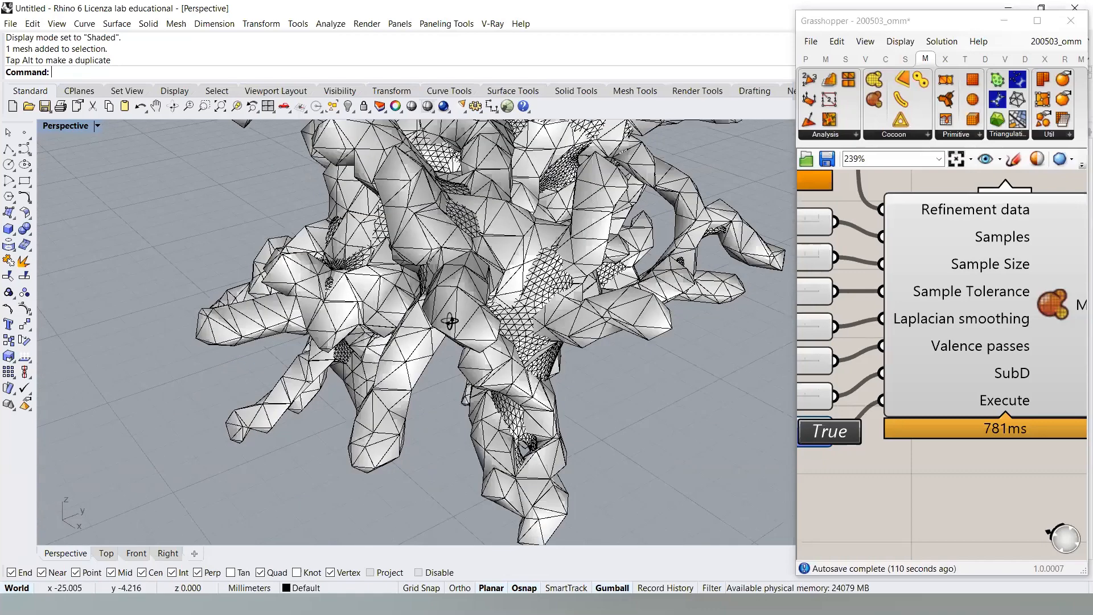
{"action": "scroll", "coordinate": [406, 313], "scroll_direction": "down", "scroll_amount": 3}
{"action": "scroll", "coordinate": [353, 296], "scroll_direction": "down", "scroll_amount": 2}
{"action": "scroll", "coordinate": [556, 329], "scroll_direction": "down", "scroll_amount": 2}
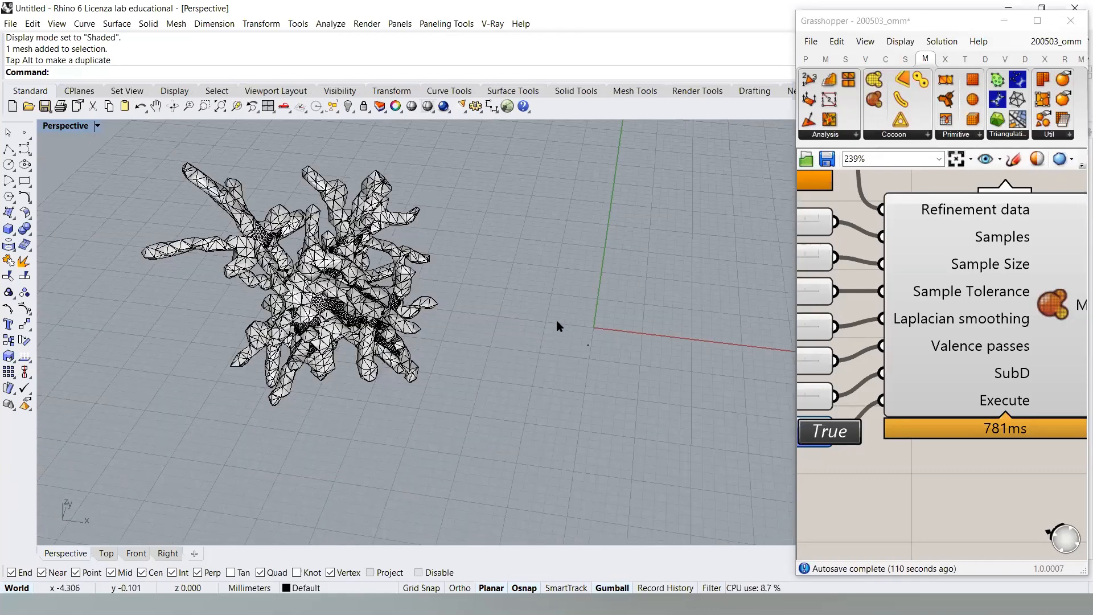
{"action": "right_click_drag", "start_coordinate": [488, 342], "coordinate": [520, 318]}
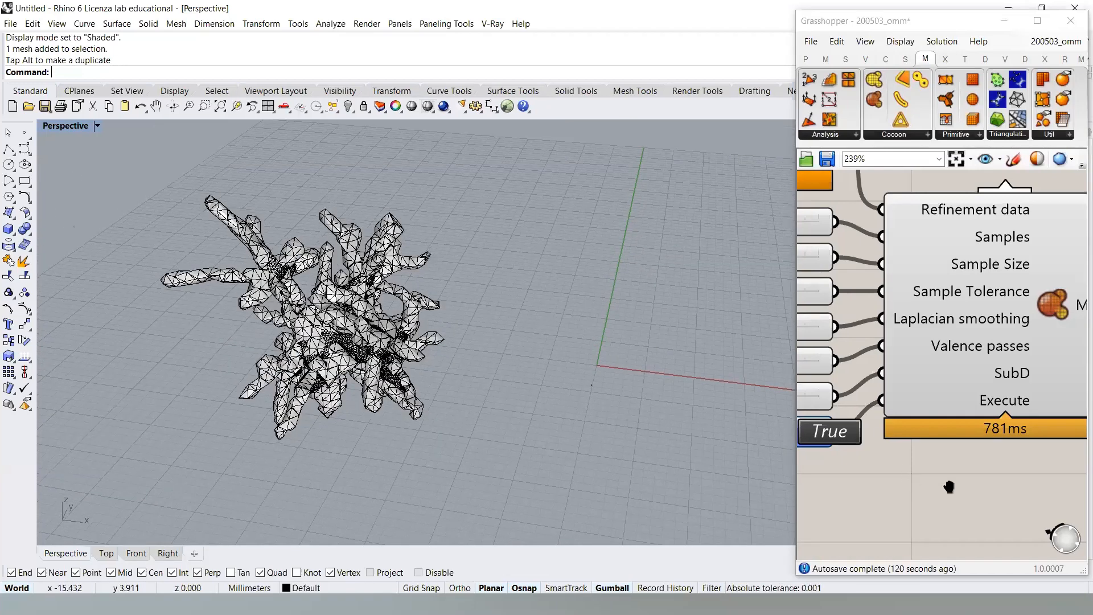
- Widen the Grasshopper window, bring the Point Charge, Cocoon and Refine chain into view, and show the Convert, Filters and IO component groups
{"action": "scroll", "coordinate": [913, 481], "scroll_direction": "down", "scroll_amount": 3}
{"action": "scroll", "coordinate": [801, 338], "scroll_direction": "down", "scroll_amount": 2}
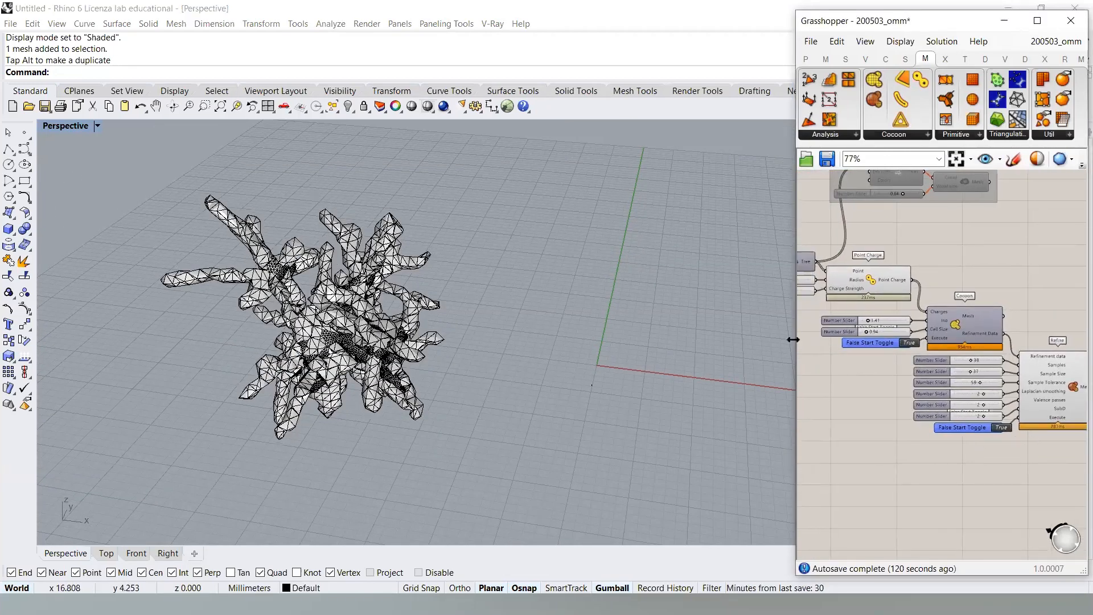
{"action": "left_click_drag", "start_coordinate": [792, 340], "coordinate": [523, 340]}
{"action": "scroll", "coordinate": [781, 288], "scroll_direction": "up", "scroll_amount": 2}
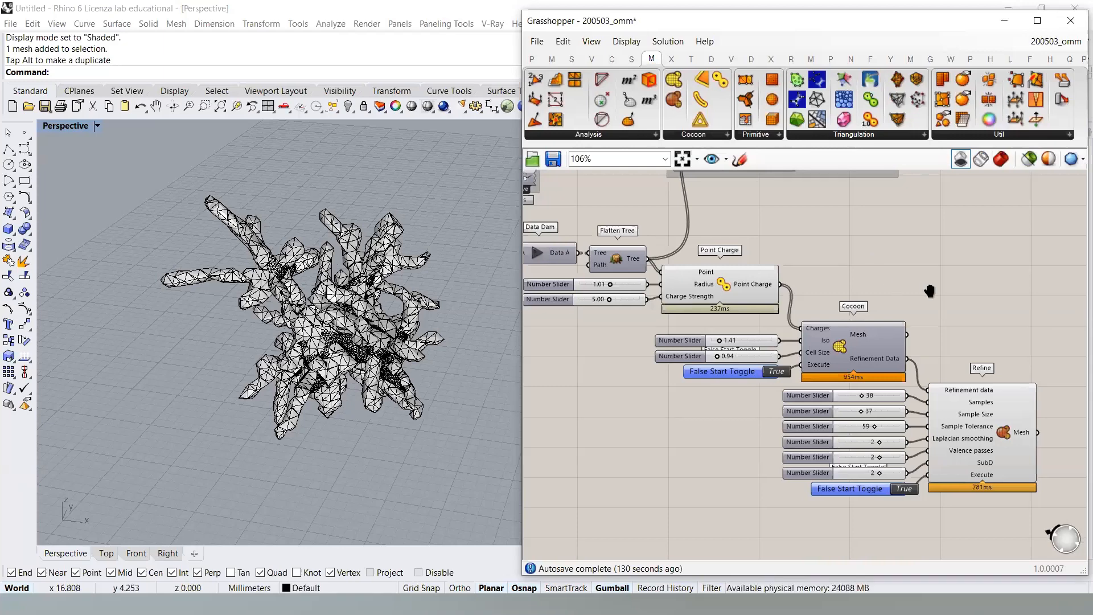
{"action": "right_click_drag", "start_coordinate": [895, 282], "coordinate": [944, 298]}
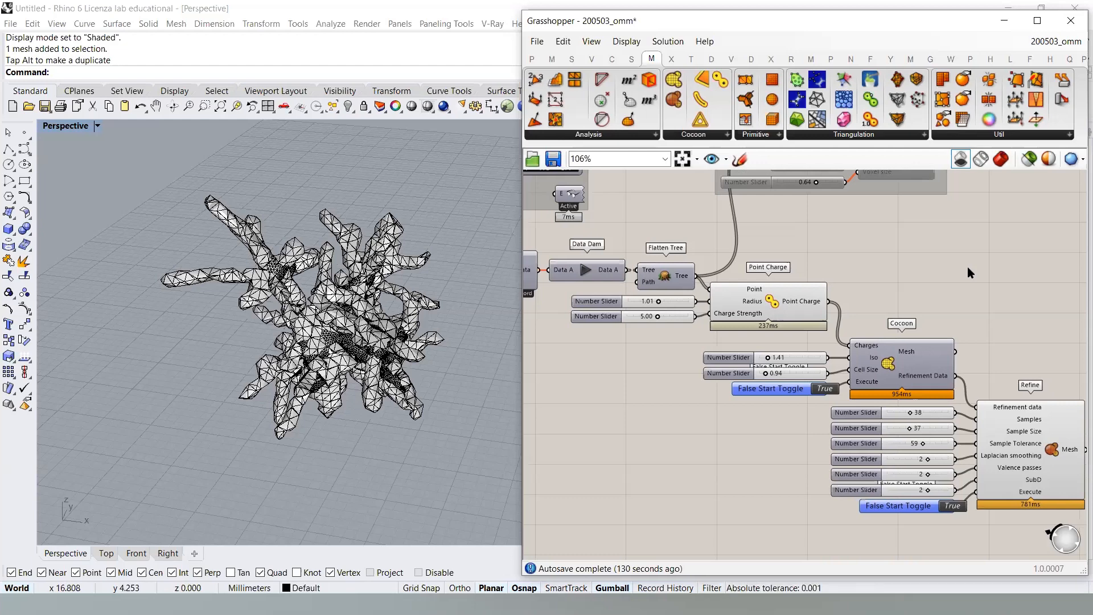
{"action": "right_click_drag", "start_coordinate": [956, 302], "coordinate": [927, 273]}
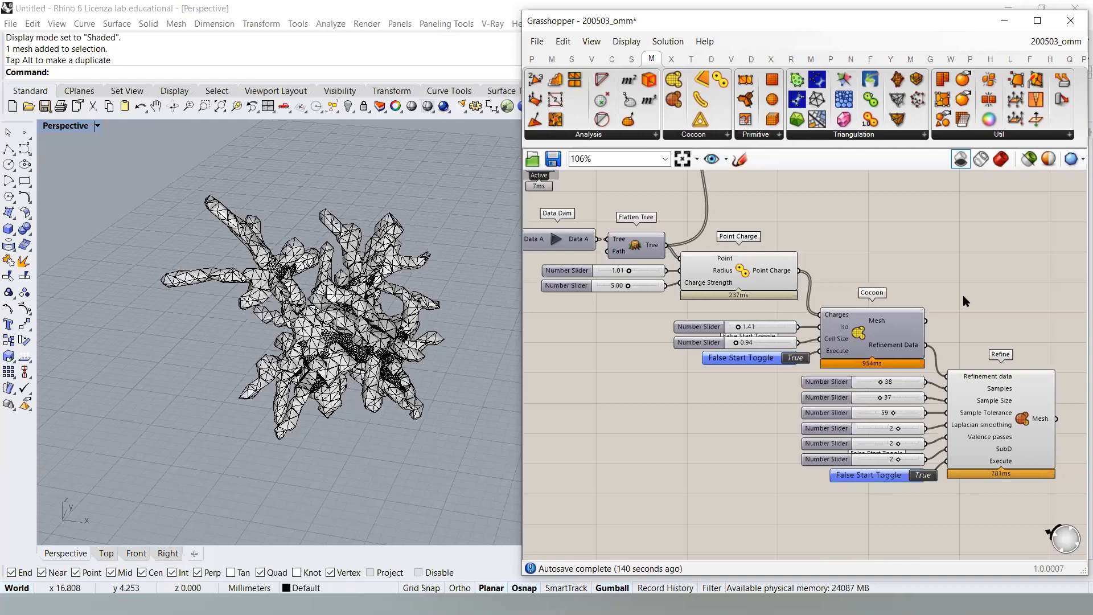
{"action": "left_click", "coordinate": [752, 60]}
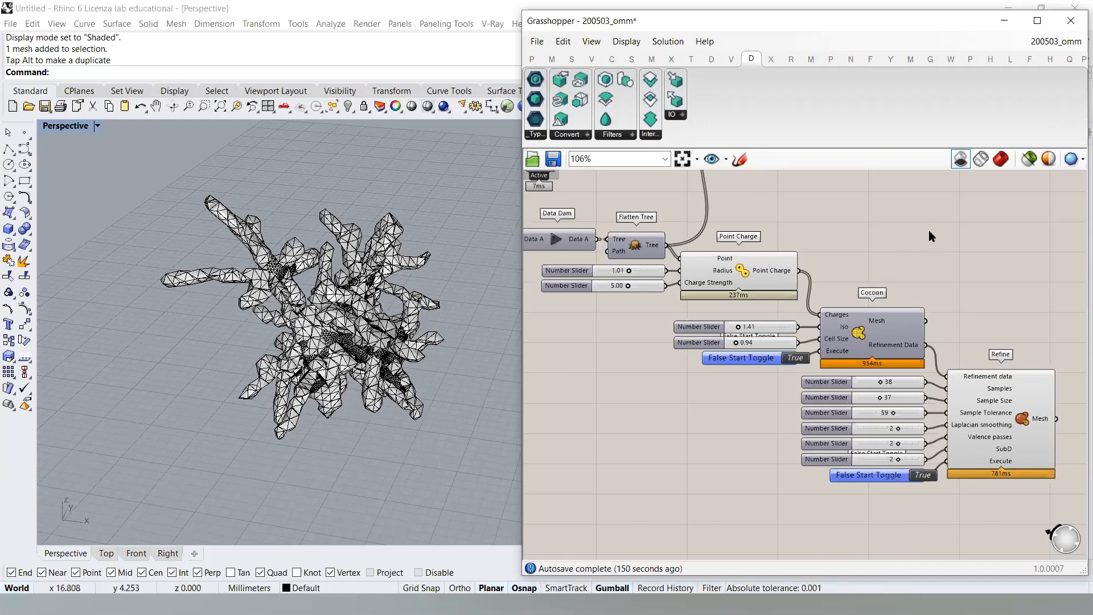
- Move the Cocoon and Refine components with their sliders and toggles slightly upward on the canvas, closer to Point Charge
{"action": "left_click_drag", "start_coordinate": [1006, 514], "coordinate": [669, 308]}
{"action": "left_click_drag", "start_coordinate": [865, 337], "coordinate": [868, 321]}
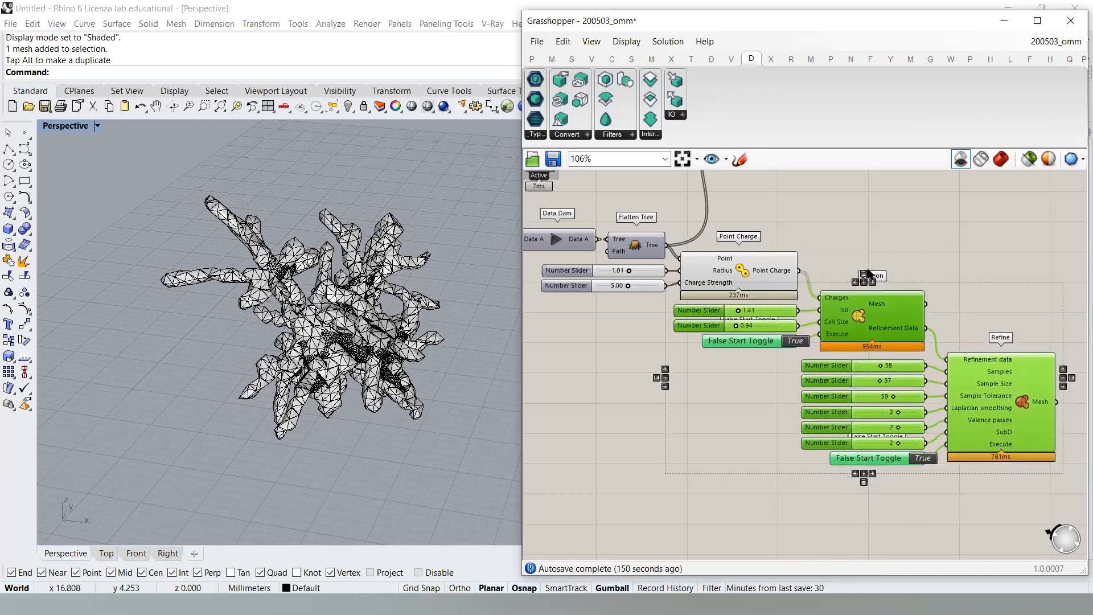
{"action": "left_click", "coordinate": [807, 229]}
{"action": "left_click_drag", "start_coordinate": [784, 218], "coordinate": [730, 355]}
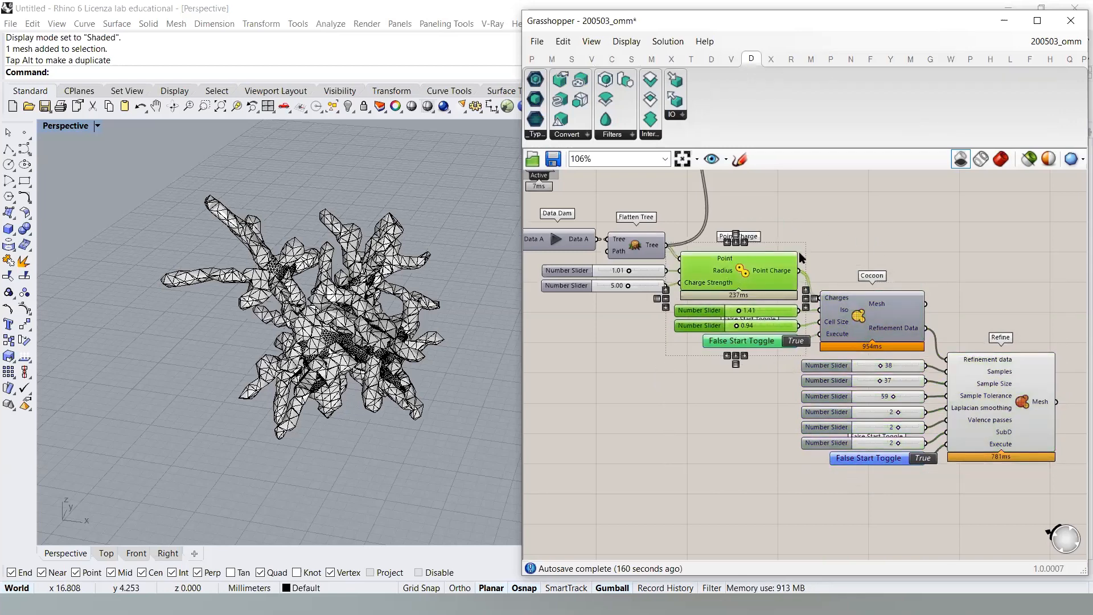
{"action": "left_click_drag", "start_coordinate": [923, 232], "coordinate": [855, 509]}
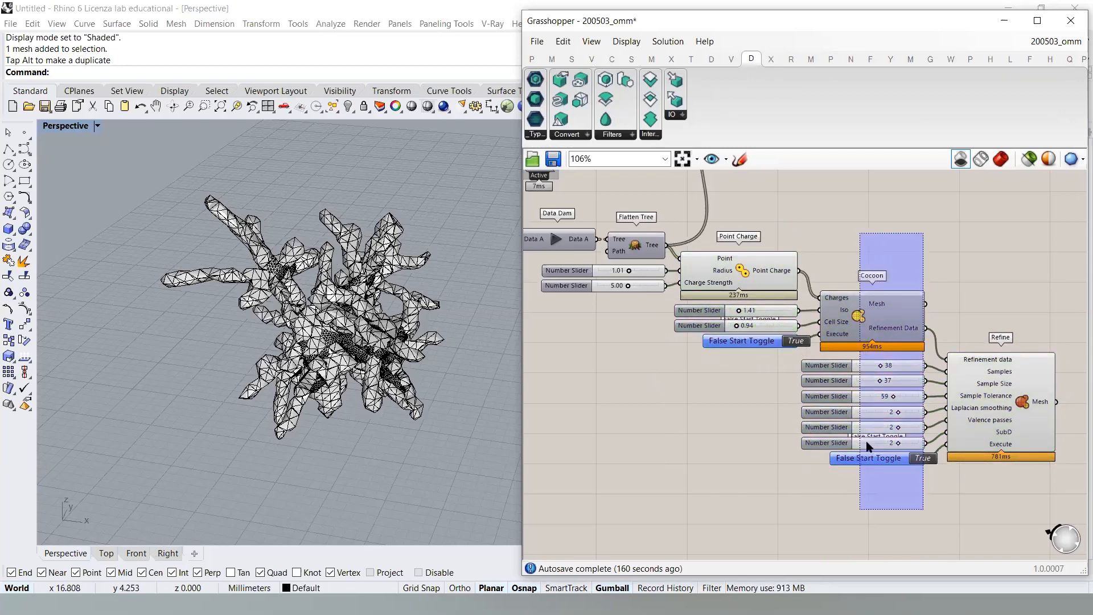
{"action": "left_click", "coordinate": [913, 253]}
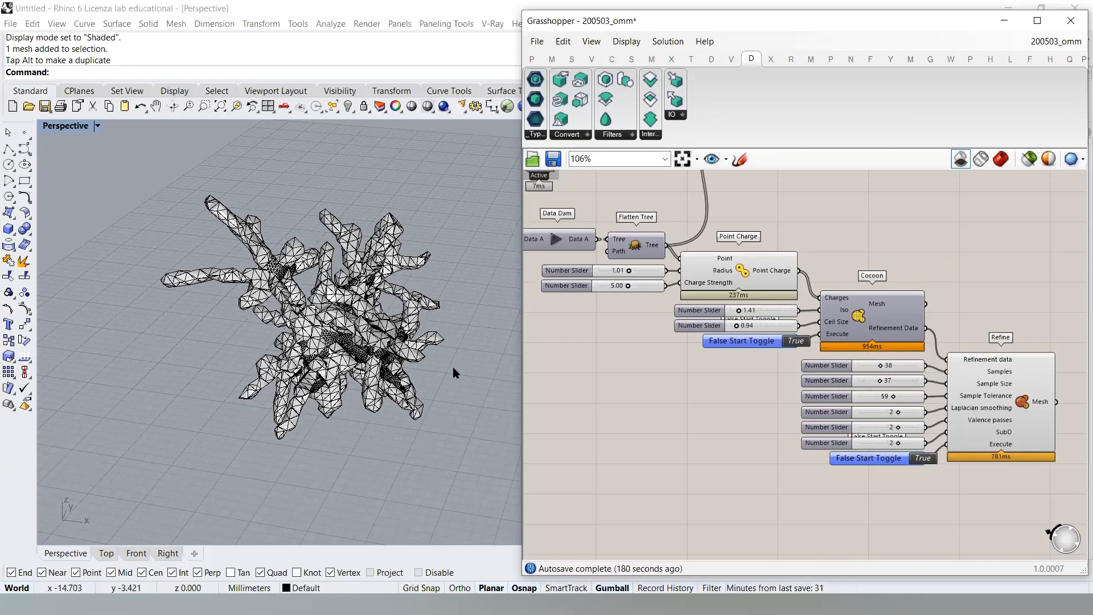
- Move the baked refined mesh off the unrefined mesh so the two stand side by side, and deselect it
{"action": "left_click", "coordinate": [300, 355]}
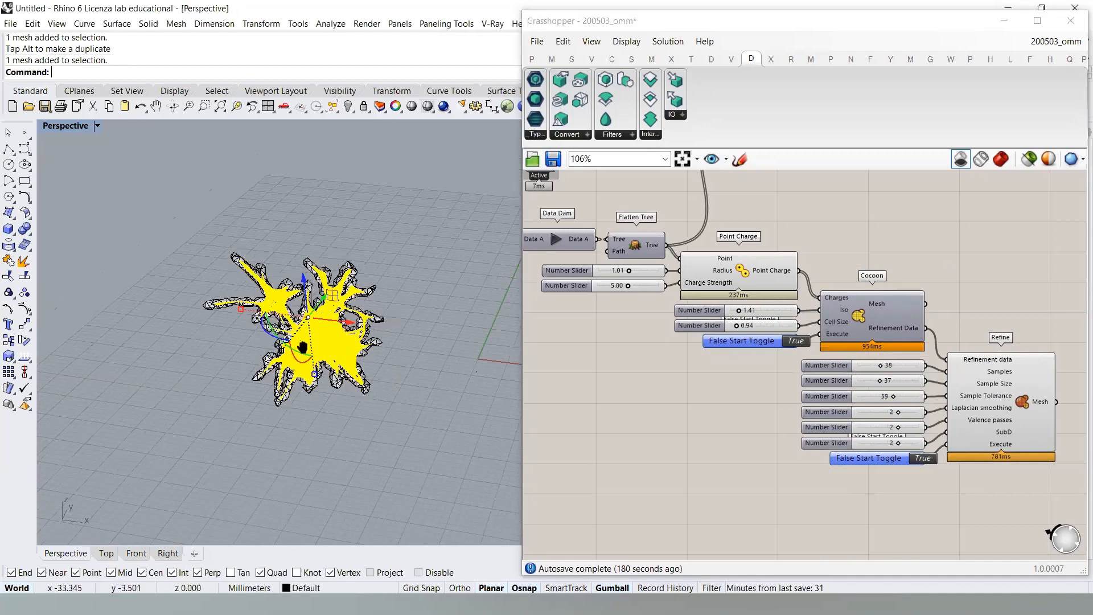
{"action": "right_click_drag", "start_coordinate": [302, 347], "coordinate": [199, 344], "text": "shift"}
{"action": "left_click_drag", "start_coordinate": [248, 327], "coordinate": [447, 343]}
{"action": "left_click", "coordinate": [425, 439]}
{"action": "right_click_drag", "start_coordinate": [425, 439], "coordinate": [453, 341]}
{"action": "right_click_drag", "start_coordinate": [427, 273], "coordinate": [388, 345]}
{"action": "right_click_drag", "start_coordinate": [388, 397], "coordinate": [401, 319]}
- Reposition the Stream Filter and Move components farther from Loop End to make room ahead of it
{"action": "right_click_drag", "start_coordinate": [668, 390], "coordinate": [786, 383]}
{"action": "scroll", "coordinate": [815, 372], "scroll_direction": "down", "scroll_amount": 4}
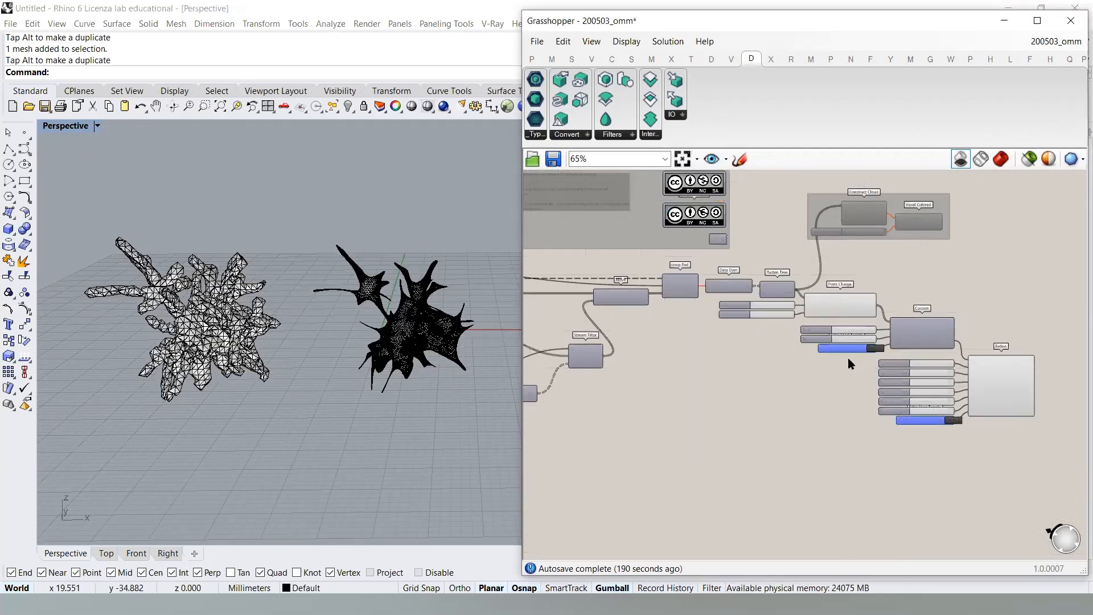
{"action": "scroll", "coordinate": [892, 363], "scroll_direction": "up", "scroll_amount": 5}
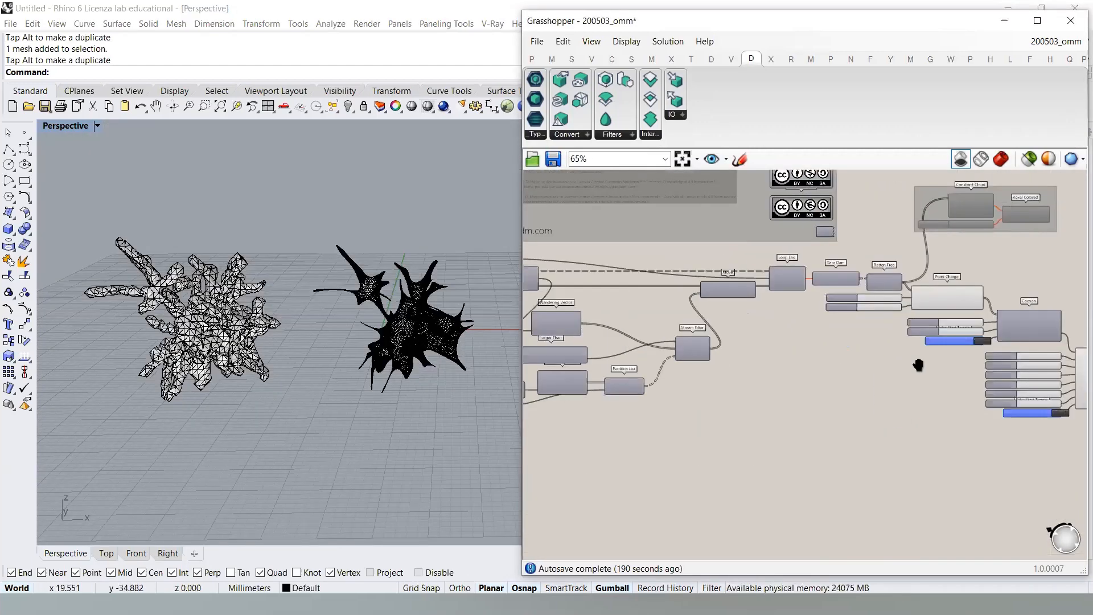
{"action": "left_click", "coordinate": [824, 340]}
{"action": "left_click_drag", "start_coordinate": [824, 340], "coordinate": [761, 291]}
{"action": "left_click_drag", "start_coordinate": [890, 222], "coordinate": [823, 225]}
{"action": "left_click_drag", "start_coordinate": [772, 289], "coordinate": [725, 290]}
{"action": "left_click", "coordinate": [829, 232]}
{"action": "left_click_drag", "start_coordinate": [828, 227], "coordinate": [814, 224]}
{"action": "left_click", "coordinate": [842, 283]}
- Hide the preview of the Refine component
{"action": "right_click_drag", "start_coordinate": [342, 361], "coordinate": [318, 357]}
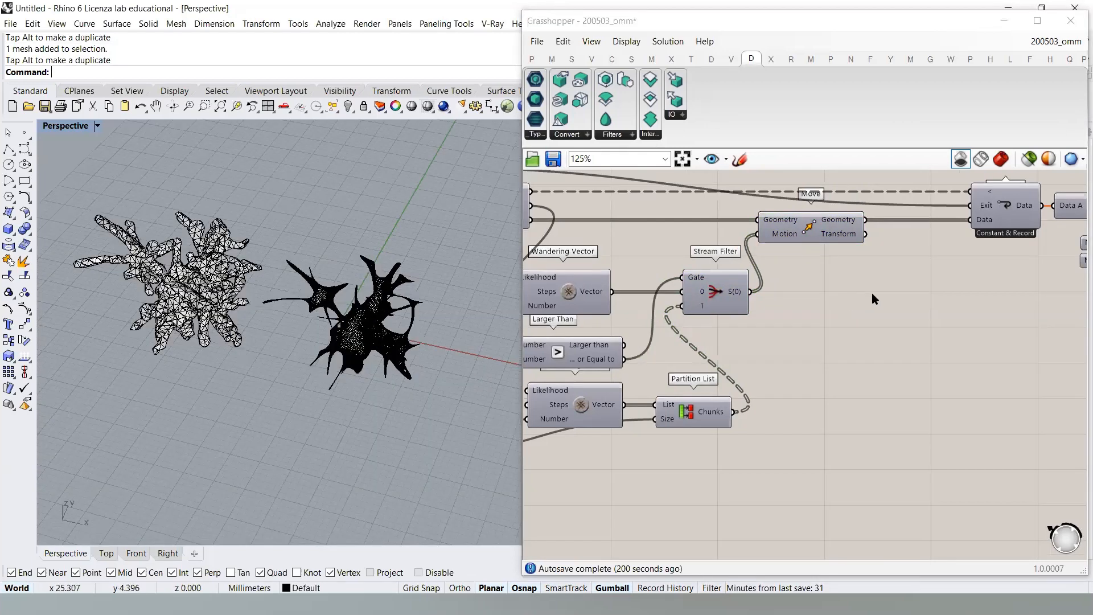
{"action": "scroll", "coordinate": [757, 300], "scroll_direction": "down", "scroll_amount": 3}
{"action": "left_click", "coordinate": [841, 253]}
{"action": "left_click", "coordinate": [874, 371]}
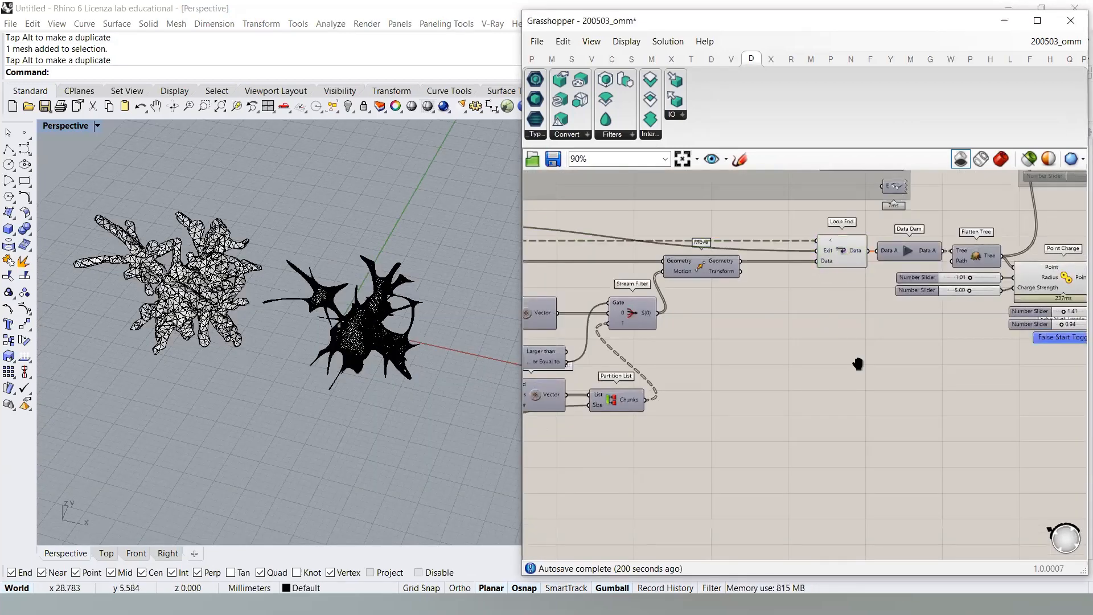
{"action": "right_click_drag", "start_coordinate": [873, 371], "coordinate": [712, 371]}
{"action": "right_click_drag", "start_coordinate": [907, 352], "coordinate": [748, 357]}
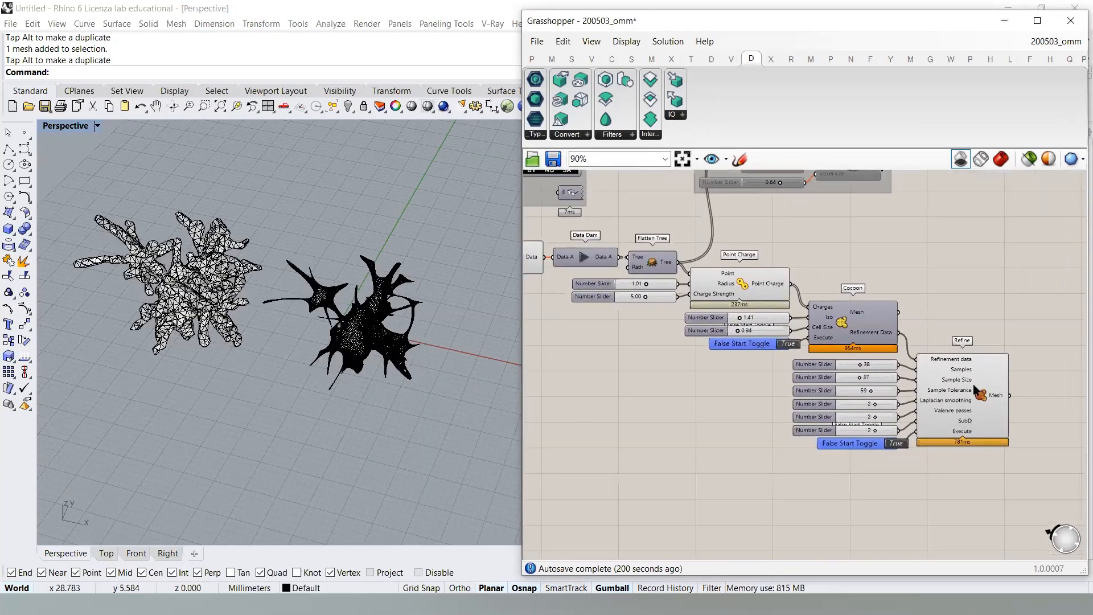
{"action": "left_click", "coordinate": [973, 395]}
{"action": "key", "text": "ctrl+q"}
{"action": "left_click", "coordinate": [959, 471]}
- Move the baked refined mesh back onto the unrefined mesh and deselect it
{"action": "left_click", "coordinate": [410, 326]}
{"action": "right_click_drag", "start_coordinate": [410, 326], "coordinate": [428, 340]}
{"action": "left_click_drag", "start_coordinate": [428, 340], "coordinate": [177, 330]}
{"action": "left_click", "coordinate": [268, 410]}
{"action": "right_click_drag", "start_coordinate": [302, 379], "coordinate": [367, 356]}
- Find the small leftover mesh fragment near the origin and delete it
{"action": "scroll", "coordinate": [410, 335], "scroll_direction": "up", "scroll_amount": 4}
{"action": "scroll", "coordinate": [410, 335], "scroll_direction": "up", "scroll_amount": 3}
{"action": "right_click_drag", "start_coordinate": [654, 364], "coordinate": [933, 396]}
{"action": "mouse_move", "coordinate": [310, 350]}
{"action": "right_mouse_down"}
{"action": "mouse_move", "coordinate": [253, 324]}
{"action": "mouse_move", "coordinate": [262, 330]}
{"action": "mouse_move", "coordinate": [262, 312]}
{"action": "mouse_move", "coordinate": [251, 334]}
{"action": "mouse_move", "coordinate": [304, 349]}
{"action": "right_mouse_up"}
{"action": "scroll", "coordinate": [243, 309], "scroll_direction": "up", "scroll_amount": 4}
{"action": "left_click", "coordinate": [263, 291]}
{"action": "scroll", "coordinate": [260, 303], "scroll_direction": "up", "scroll_amount": 2}
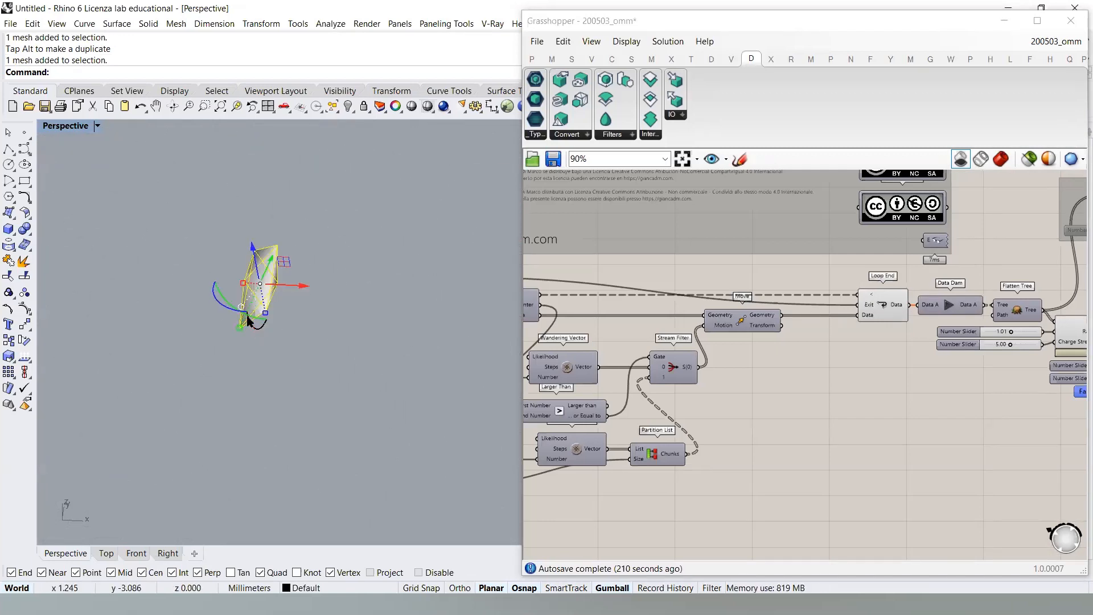
{"action": "key", "text": "Delete"}
{"action": "scroll", "coordinate": [240, 350], "scroll_direction": "down", "scroll_amount": 5}
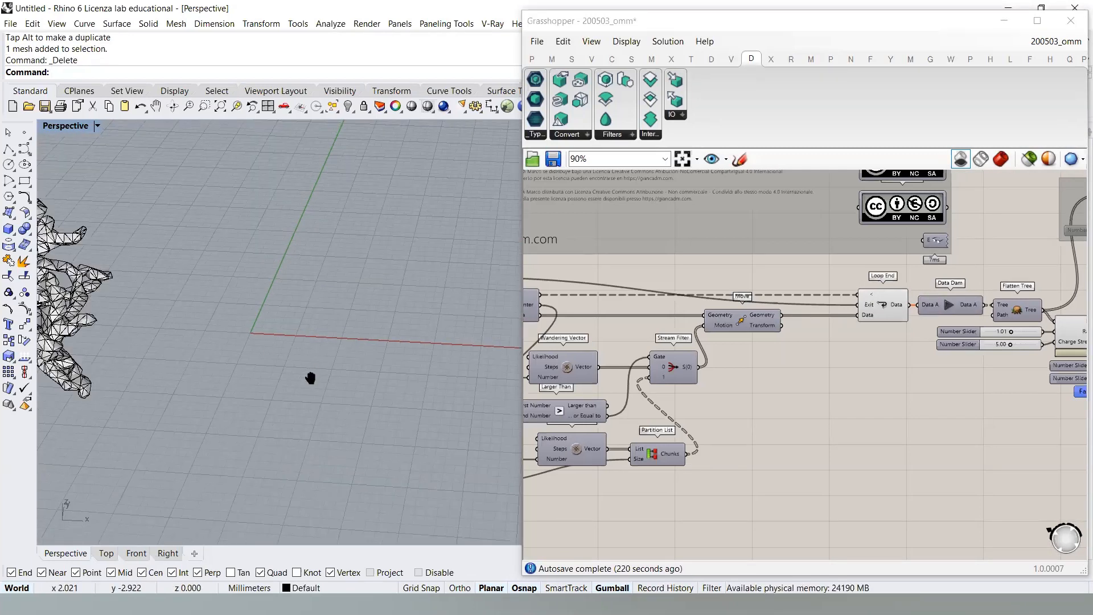
- Draw a deformable rectangular plane around the origin with degree 3 and a point count of 10 in both directions
{"action": "right_click_drag", "start_coordinate": [331, 367], "coordinate": [292, 329], "text": "shift"}
{"action": "middle_click", "coordinate": [256, 285]}
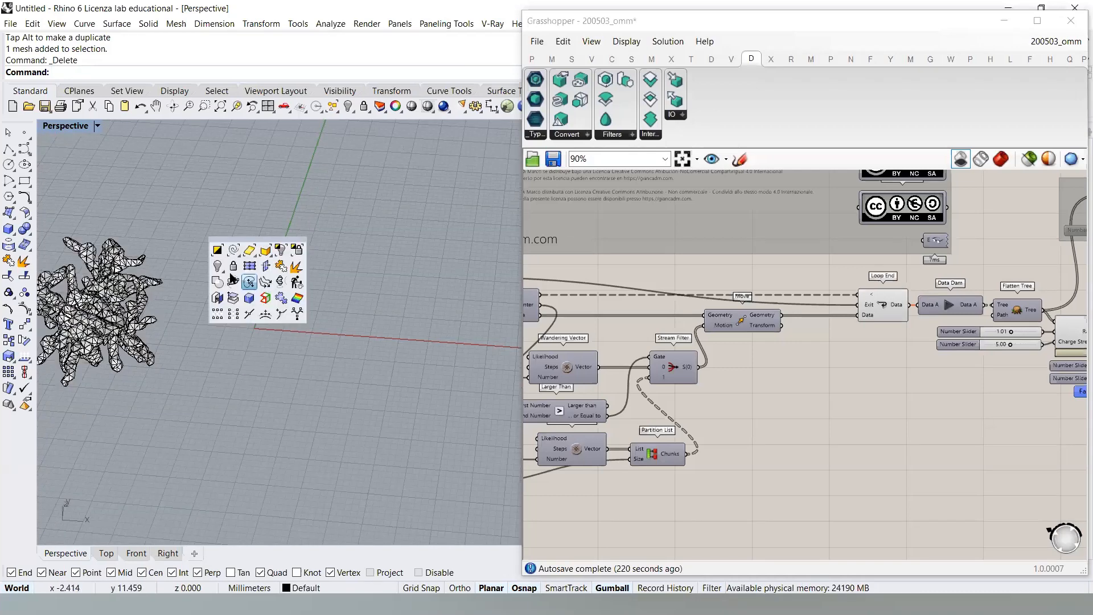
{"action": "left_click", "coordinate": [249, 266]}
{"action": "left_click", "coordinate": [214, 362]}
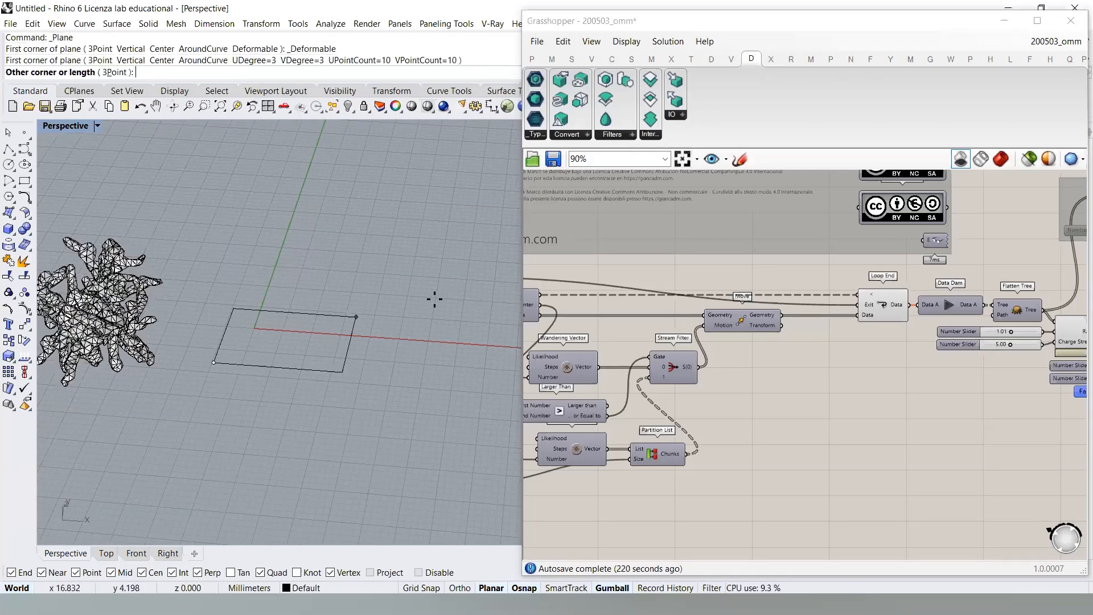
{"action": "left_click", "coordinate": [433, 281]}
- Turn on the plane's control points and select all of them
{"action": "left_click", "coordinate": [317, 359]}
{"action": "key", "text": "F10"}
{"action": "left_click_drag", "start_coordinate": [181, 237], "coordinate": [368, 409]}
{"action": "left_click_drag", "start_coordinate": [329, 237], "coordinate": [455, 408], "text": "shift"}
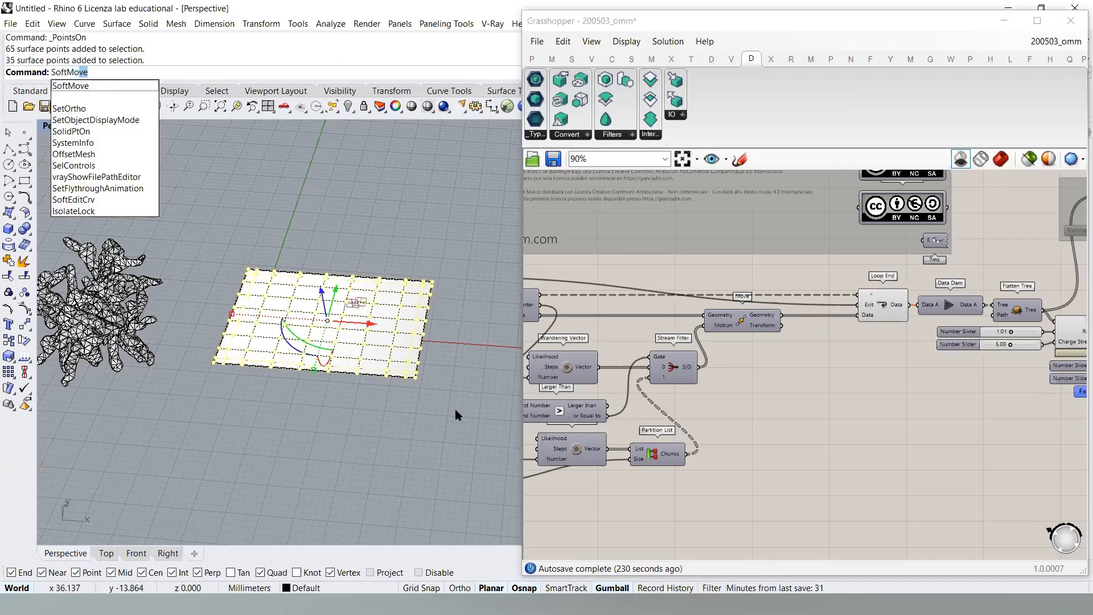
- Try to deform the plane vertically with SoftMove, starting from a point near its far corner
{"action": "key", "text": "Return"}
{"action": "left_click", "coordinate": [265, 296]}
{"action": "left_click", "coordinate": [368, 338]}
{"action": "left_click", "coordinate": [372, 291]}
- Raise a smooth rounded bump near the plane's far corner with a vertical SoftMove of its control points
{"action": "right_click_drag", "start_coordinate": [385, 322], "coordinate": [359, 271]}
{"action": "scroll", "coordinate": [283, 290], "scroll_direction": "up", "scroll_amount": 4}
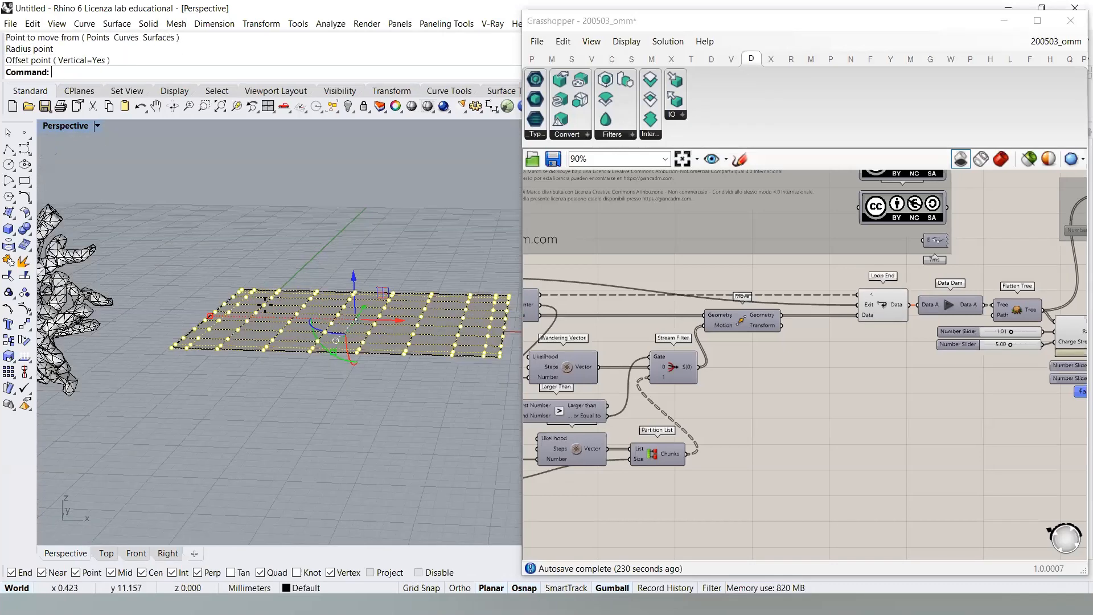
{"action": "right_click", "coordinate": [273, 299]}
{"action": "left_click", "coordinate": [265, 305]}
{"action": "left_click", "coordinate": [455, 309]}
{"action": "left_click", "coordinate": [328, 254]}
{"action": "right_click", "coordinate": [388, 252]}
{"action": "right_click_drag", "start_coordinate": [398, 257], "coordinate": [361, 320]}
- Add a Surface parameter near the Stream Filter and assign the deformed Rhino surface to it
{"action": "left_click", "coordinate": [361, 310]}
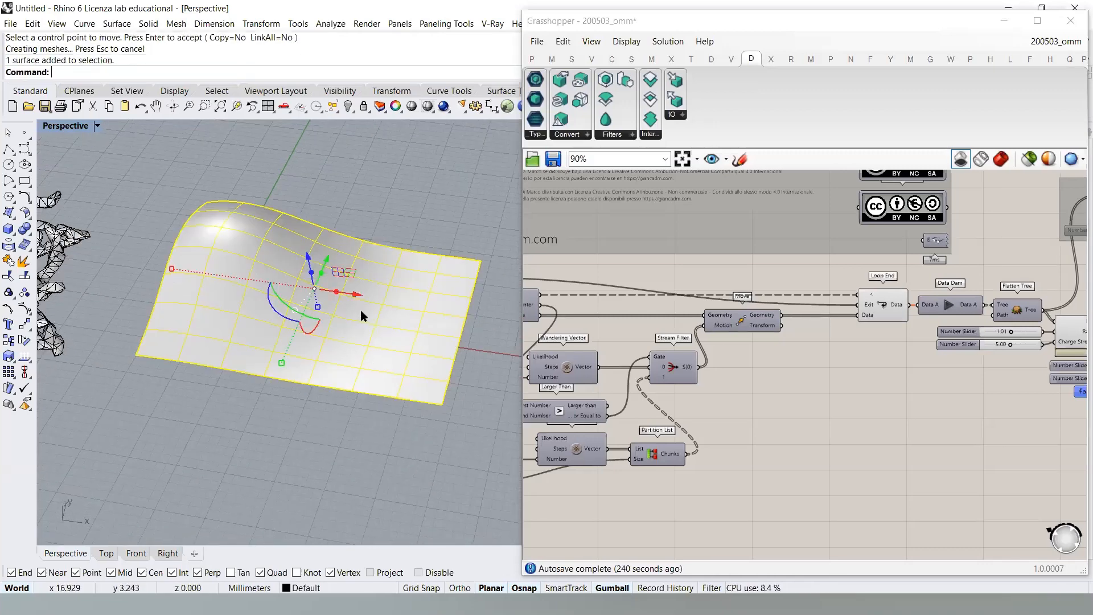
{"action": "double_click", "coordinate": [753, 393]}
{"action": "type", "text": "sr"}
{"action": "left_click", "coordinate": [712, 360]}
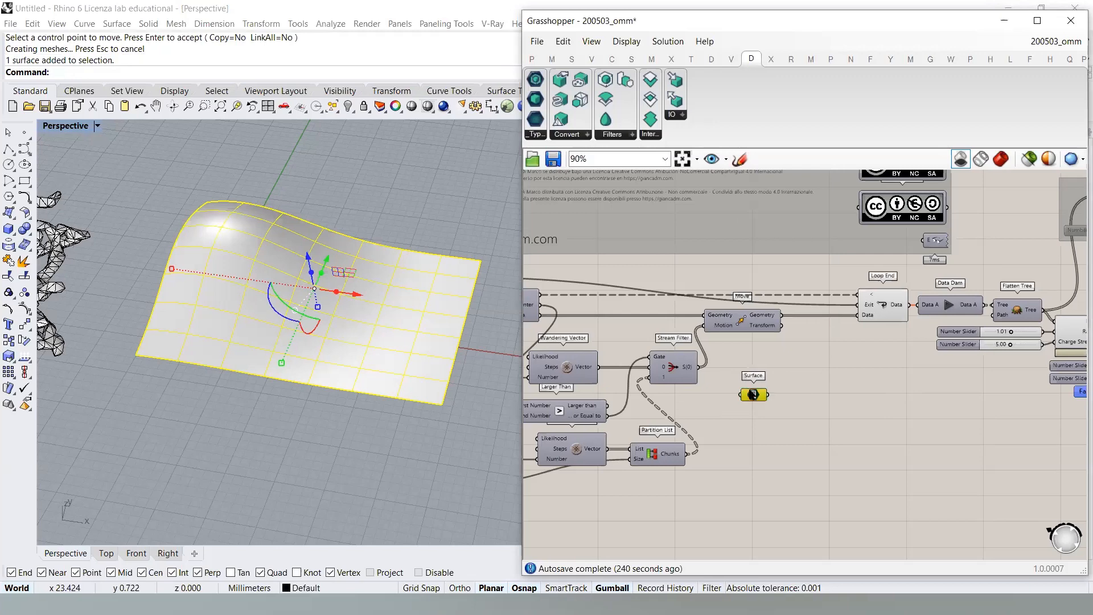
{"action": "right_click", "coordinate": [753, 395]}
{"action": "left_click", "coordinate": [790, 490]}
{"action": "left_click", "coordinate": [381, 360]}
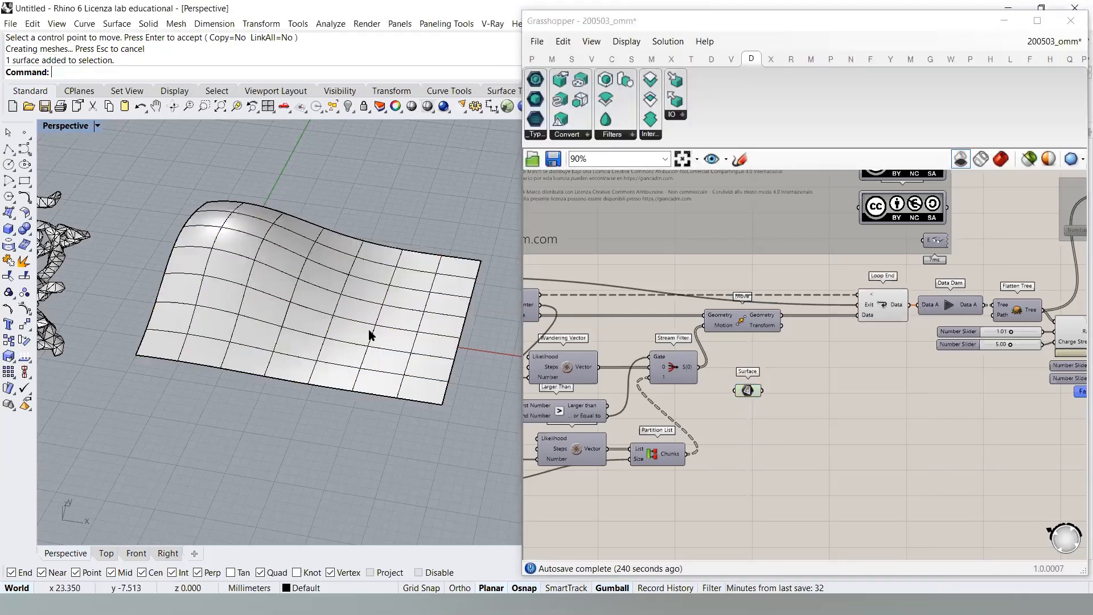
- Internalise the surface data in the Surface parameter and delete the original surface from the Rhino model
{"action": "right_click", "coordinate": [748, 391]}
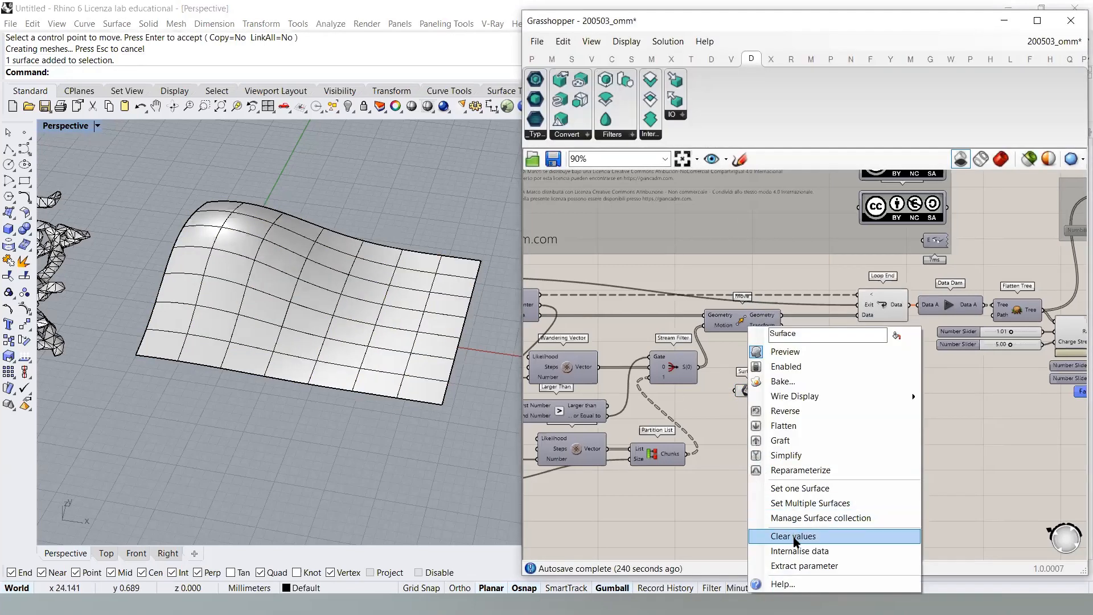
{"action": "left_click", "coordinate": [337, 333]}
{"action": "key", "text": "Delete"}
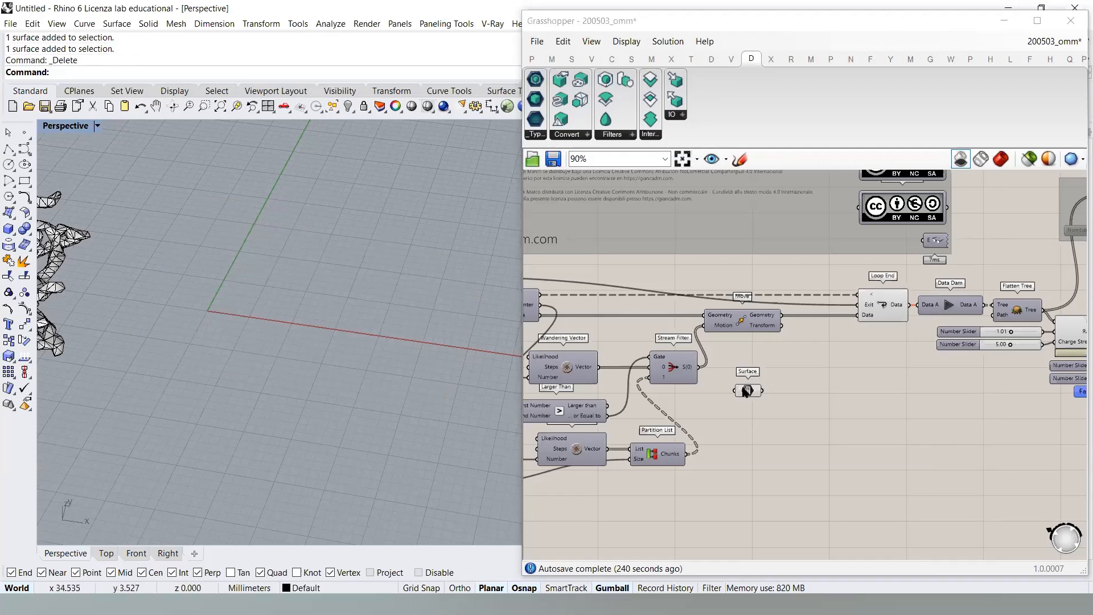
- Turn on the shaded Grasshopper preview and select Populate 2D to locate the starting points on the surface
{"action": "left_click", "coordinate": [1000, 159]}
{"action": "mouse_move", "coordinate": [245, 317]}
{"action": "right_mouse_down", "text": "shift"}
{"action": "mouse_move", "coordinate": [221, 327]}
{"action": "mouse_move", "coordinate": [221, 341]}
{"action": "right_mouse_up", "text": "shift"}
{"action": "mouse_move", "coordinate": [616, 359]}
{"action": "right_mouse_down"}
{"action": "mouse_move", "coordinate": [659, 344]}
{"action": "mouse_move", "coordinate": [957, 370]}
{"action": "right_mouse_up"}
{"action": "left_click", "coordinate": [666, 355]}
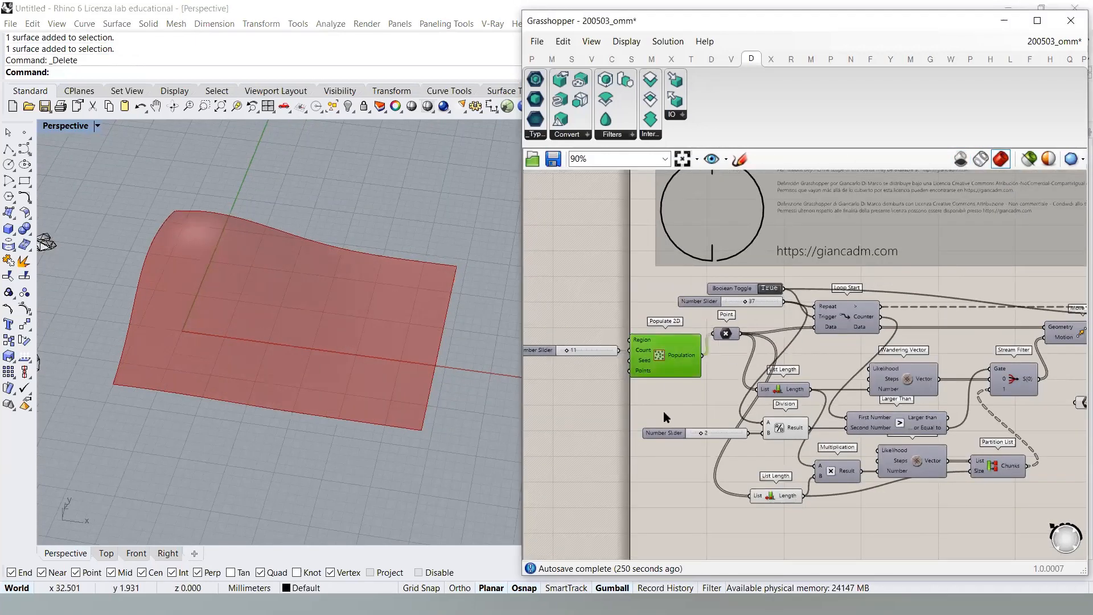
{"action": "right_click_drag", "start_coordinate": [761, 351], "coordinate": [675, 309]}
{"action": "right_click_drag", "start_coordinate": [268, 305], "coordinate": [200, 355]}
{"action": "scroll", "coordinate": [268, 401], "scroll_direction": "up", "scroll_amount": 2}
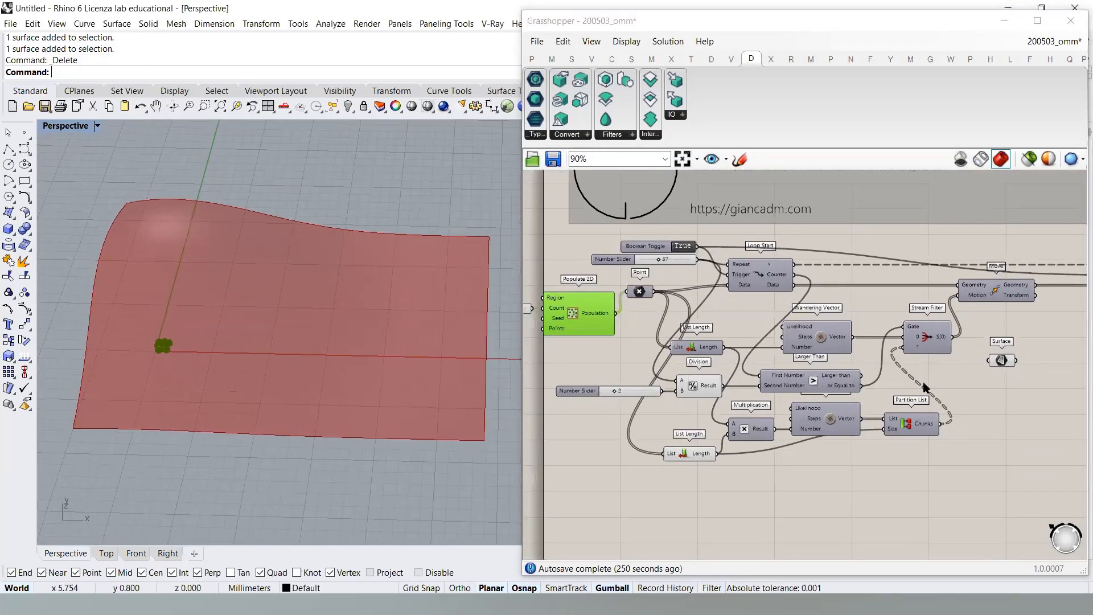
- Add a Surface Closest Point component below Loop End and place the Surface parameter beside it
{"action": "left_click", "coordinate": [1031, 392]}
{"action": "right_click_drag", "start_coordinate": [1025, 380], "coordinate": [814, 375]}
{"action": "scroll", "coordinate": [829, 353], "scroll_direction": "up", "scroll_amount": 3}
{"action": "double_click", "coordinate": [828, 353]}
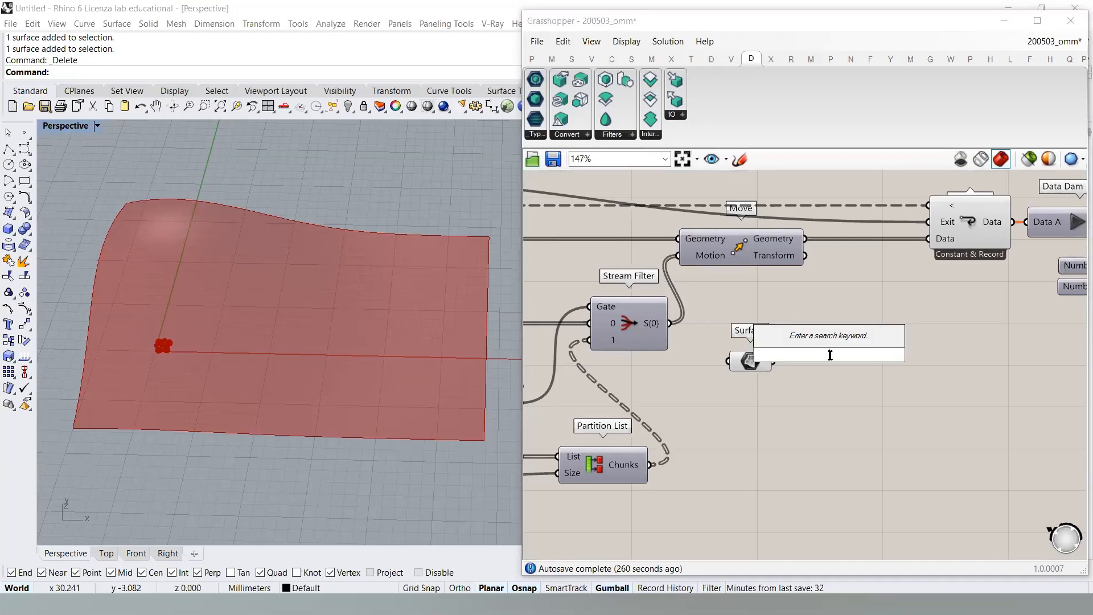
{"action": "type", "text": "surface clos"}
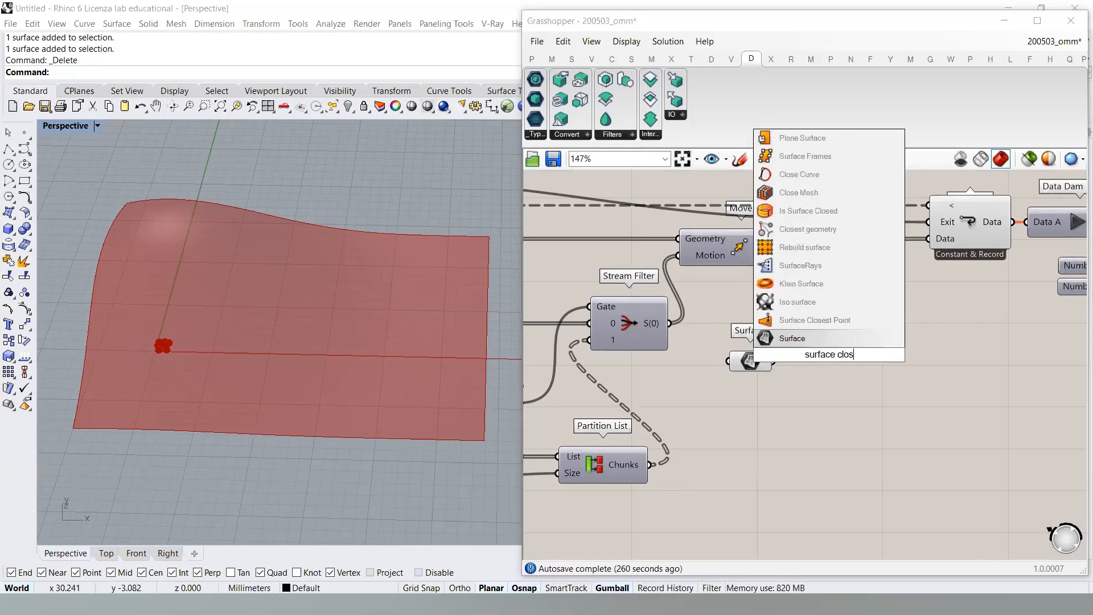
{"action": "left_click", "coordinate": [815, 320]}
{"action": "left_click_drag", "start_coordinate": [858, 357], "coordinate": [907, 358]}
{"action": "left_click_drag", "start_coordinate": [757, 364], "coordinate": [787, 317]}
{"action": "right_click_drag", "start_coordinate": [808, 326], "coordinate": [851, 338]}
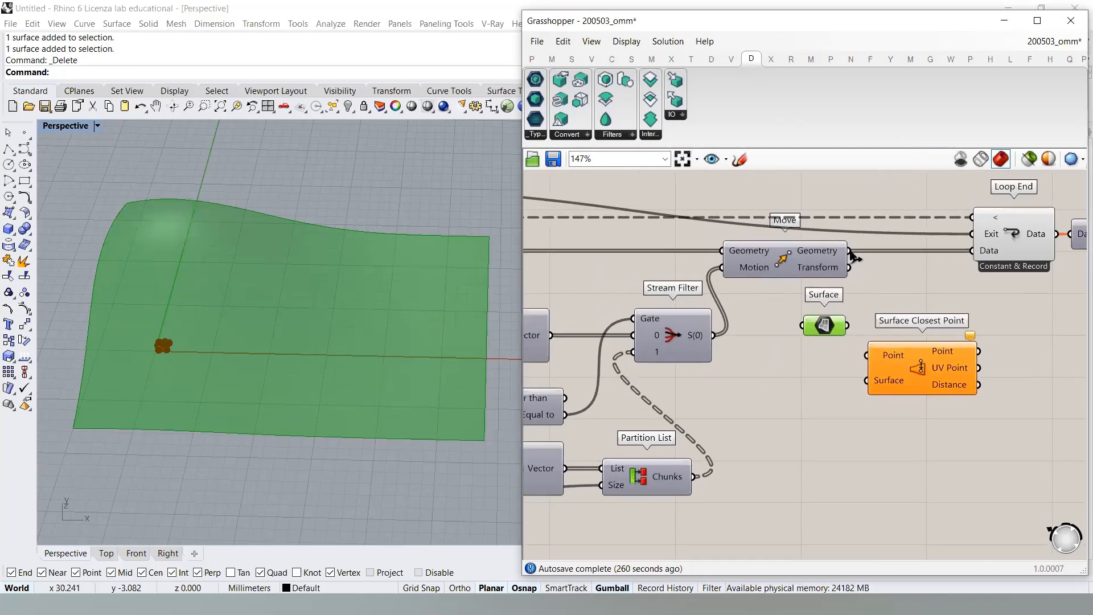
- Connect Move's Geometry output to Surface Closest Point's Point input and the Surface parameter to its Surface input
{"action": "left_click_drag", "start_coordinate": [820, 306], "coordinate": [866, 355]}
{"action": "left_click_drag", "start_coordinate": [824, 326], "coordinate": [879, 345]}
{"action": "left_click", "coordinate": [864, 407]}
- Hide the Surface and Surface Closest Point previews, and feed the closest Point output into Loop End's Data input
{"action": "left_click", "coordinate": [824, 376]}
{"action": "key", "text": "ctrl+q"}
{"action": "right_click_drag", "start_coordinate": [898, 381], "coordinate": [822, 404]}
{"action": "left_click_drag", "start_coordinate": [850, 376], "coordinate": [851, 352]}
{"action": "key", "text": "ctrl+q"}
{"action": "left_click_drag", "start_coordinate": [898, 302], "coordinate": [897, 274]}
{"action": "left_click", "coordinate": [937, 347]}
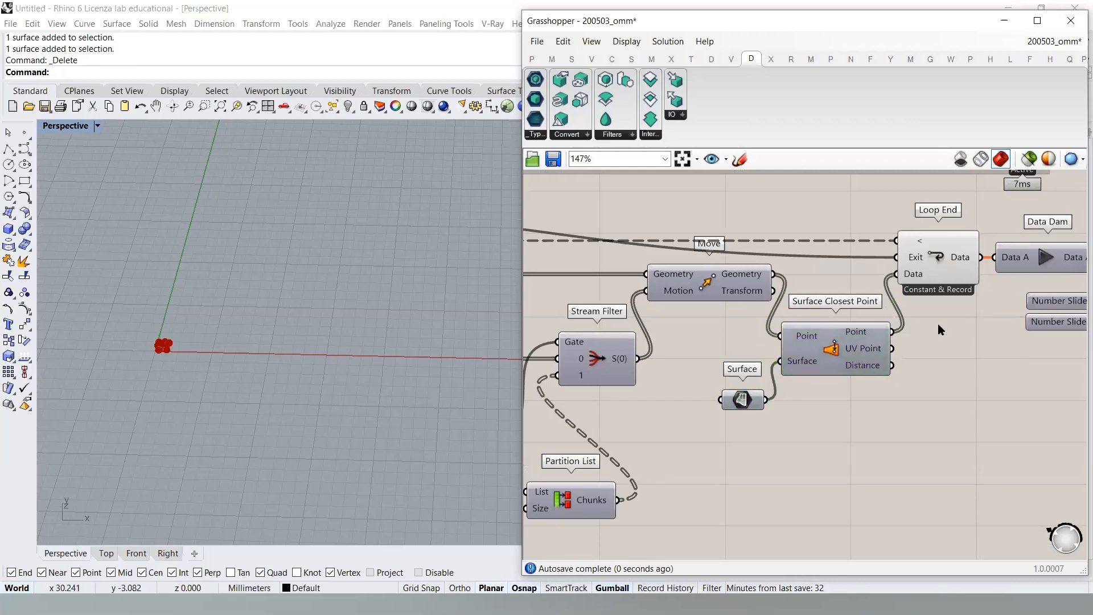
- Set the loop's Boolean Toggle to False to grow the trails on the surface, and examine them while they grow
{"action": "right_click_drag", "start_coordinate": [766, 368], "coordinate": [991, 383]}
{"action": "right_click_drag", "start_coordinate": [660, 312], "coordinate": [872, 348]}
{"action": "double_click", "coordinate": [625, 265]}
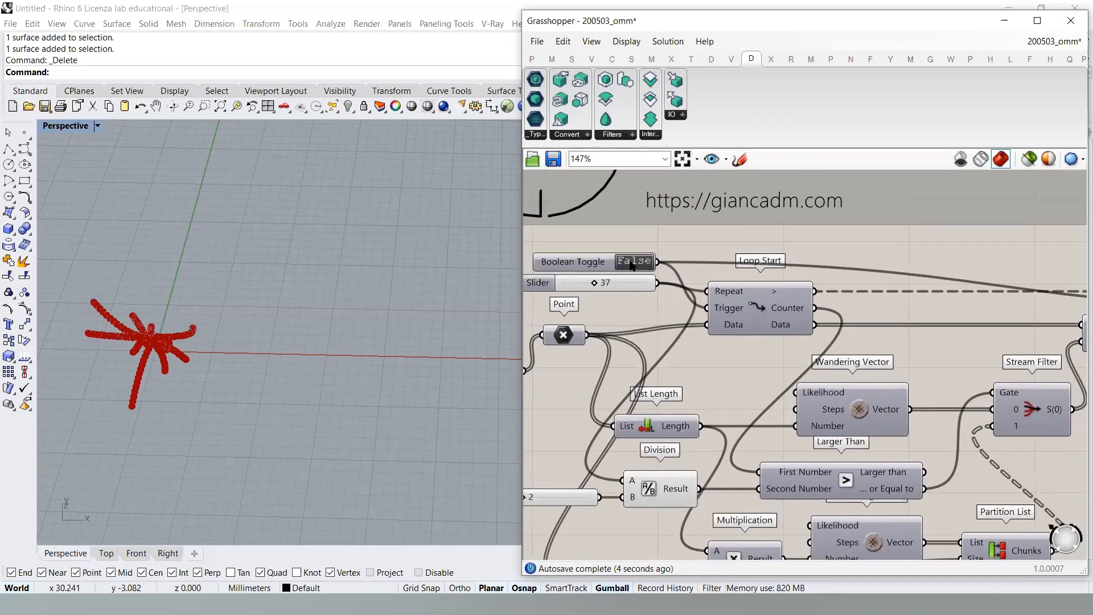
{"action": "right_click_drag", "start_coordinate": [188, 428], "coordinate": [216, 367]}
{"action": "scroll", "coordinate": [814, 391], "scroll_direction": "down", "scroll_amount": 3}
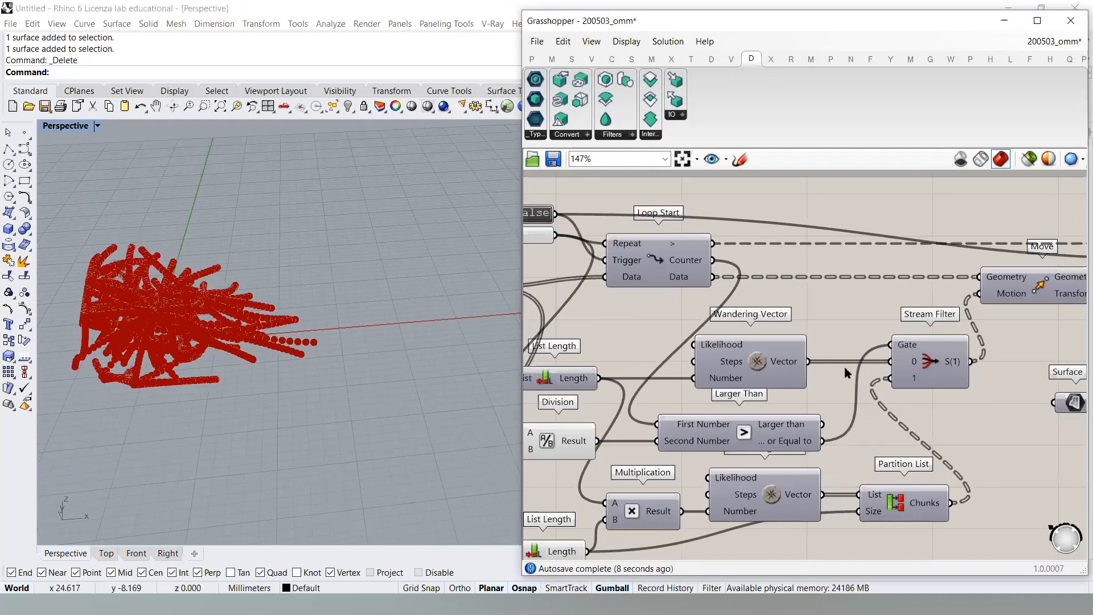
{"action": "right_click_drag", "start_coordinate": [433, 324], "coordinate": [311, 324]}
- Restart the loop with its Boolean Toggle and view the regrown surface trails from a lower angle
{"action": "right_click_drag", "start_coordinate": [899, 344], "coordinate": [741, 362]}
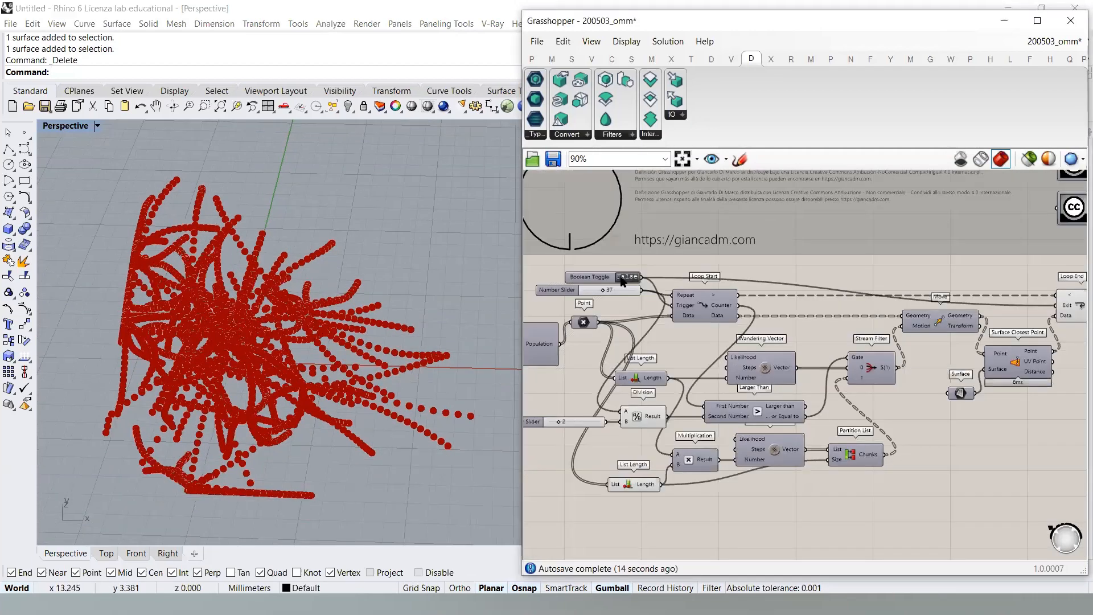
{"action": "double_click", "coordinate": [626, 277]}
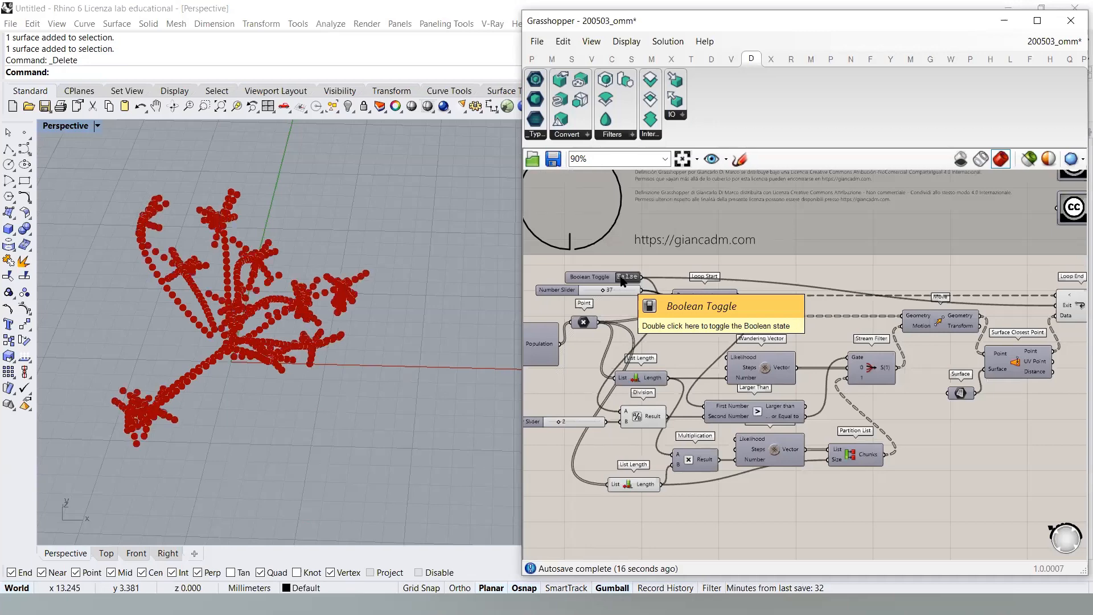
{"action": "right_click_drag", "start_coordinate": [907, 392], "coordinate": [600, 377]}
{"action": "right_click_drag", "start_coordinate": [719, 311], "coordinate": [388, 331]}
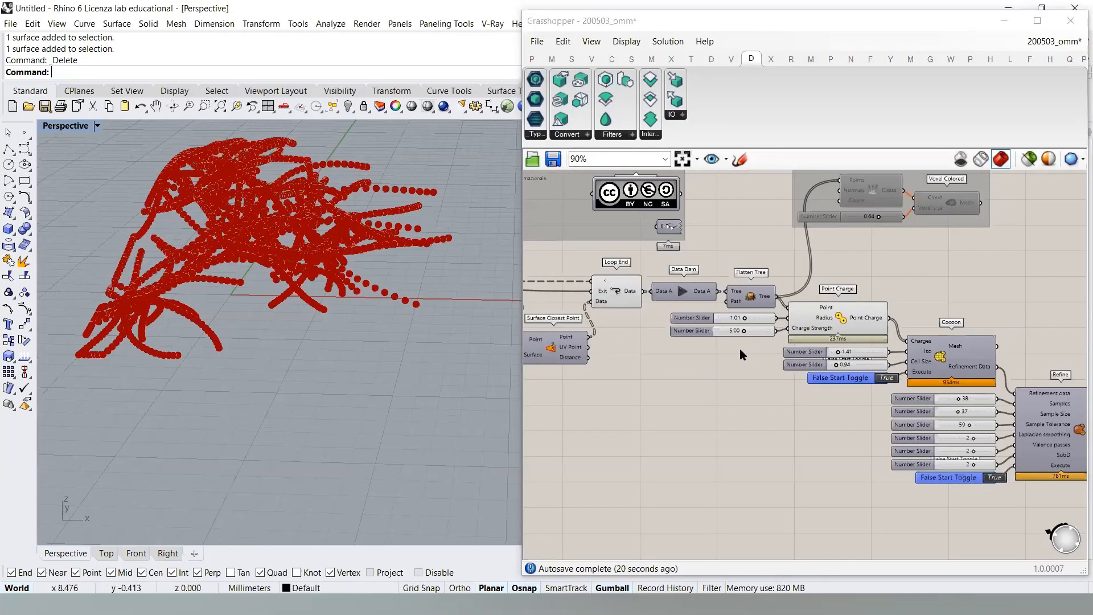
- Hide the point preview of the Loop End component
{"action": "right_click_drag", "start_coordinate": [739, 348], "coordinate": [714, 348]}
{"action": "left_click", "coordinate": [593, 290]}
{"action": "key", "text": "ctrl+q"}
- Save the definition and release the Data Dam so the surface trails pass to Point Charge, Cocoon and Refine
{"action": "right_click_drag", "start_coordinate": [659, 294], "coordinate": [624, 288]}
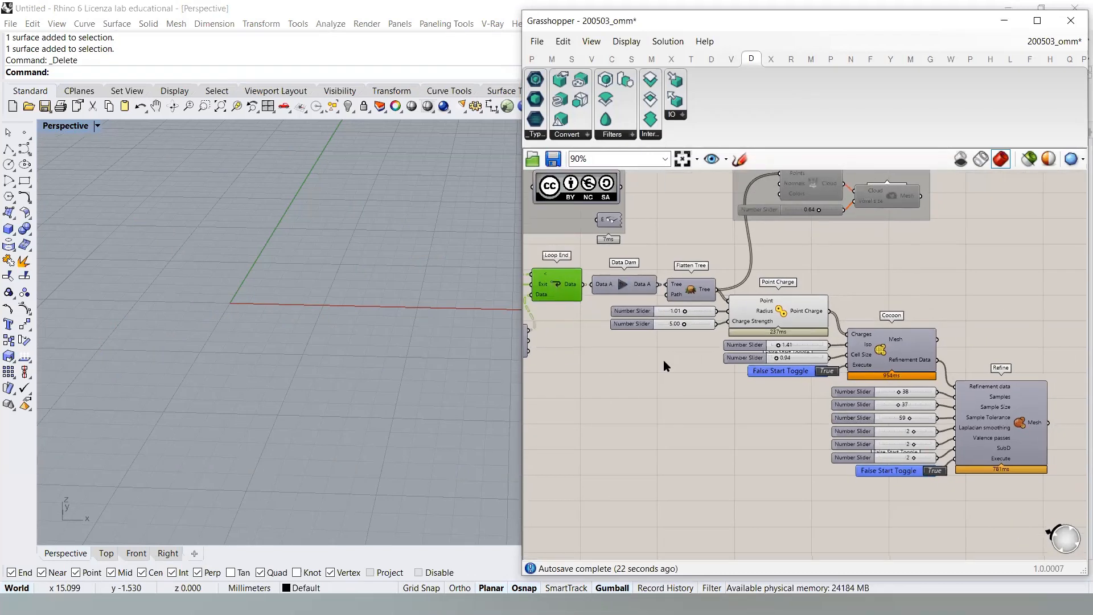
{"action": "left_click", "coordinate": [554, 161]}
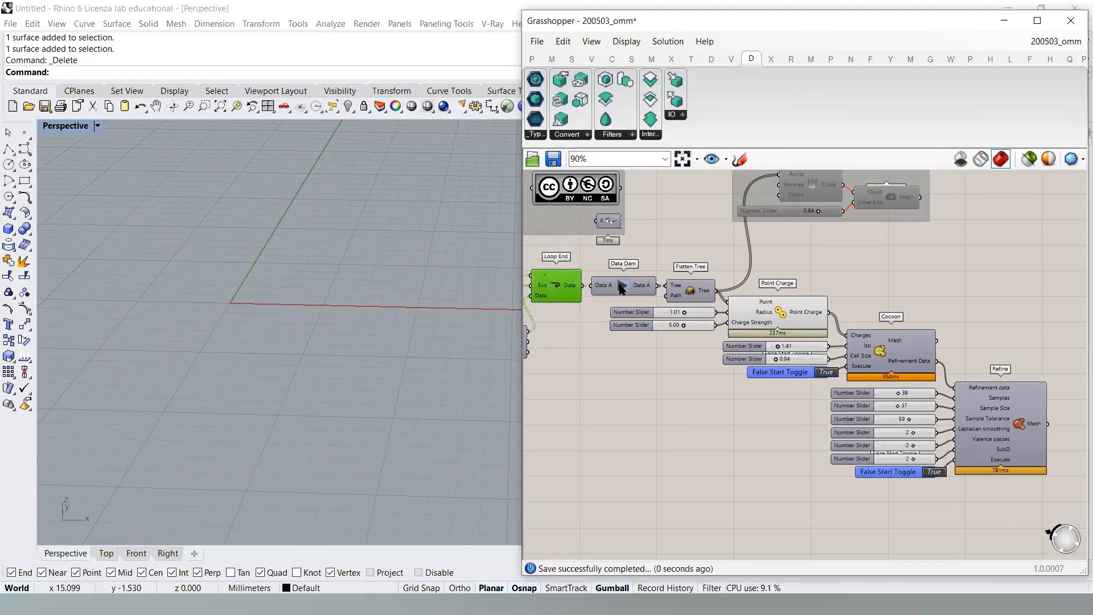
{"action": "left_click", "coordinate": [622, 288]}
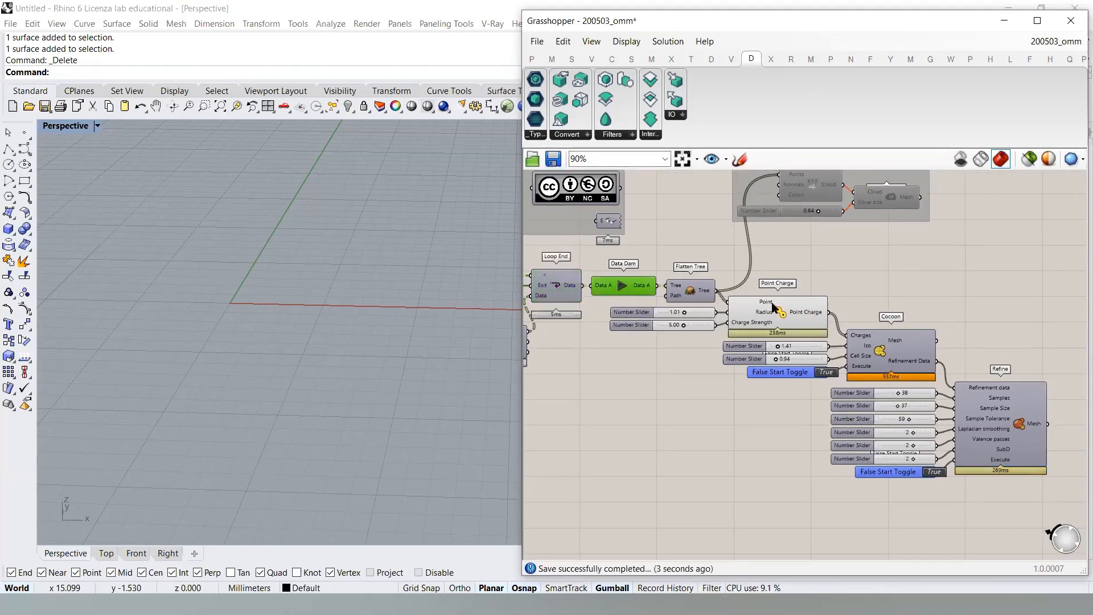
- Set Refine's Sample Tolerance to 100 and inspect the refined surface mesh up close
{"action": "right_click_drag", "start_coordinate": [980, 371], "coordinate": [828, 330]}
{"action": "left_click", "coordinate": [852, 370]}
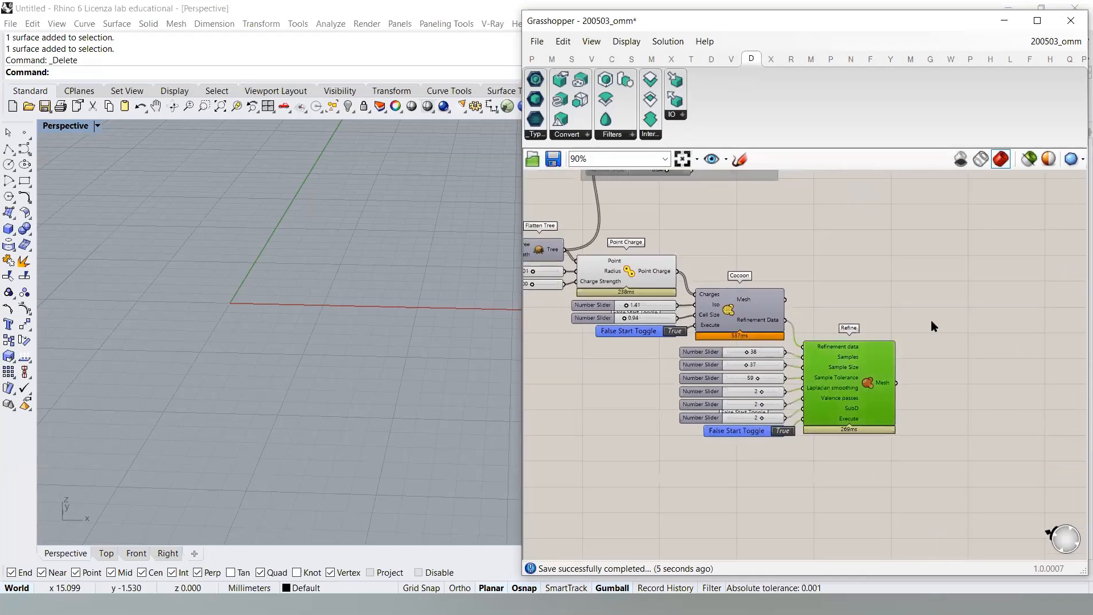
{"action": "right_click_drag", "start_coordinate": [321, 334], "coordinate": [360, 321]}
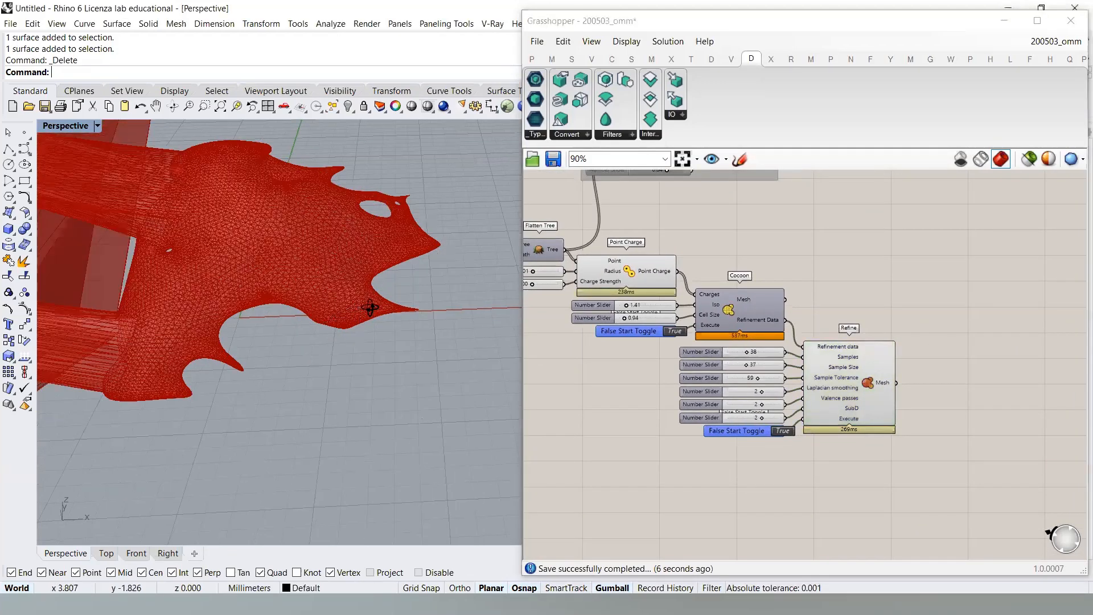
{"action": "scroll", "coordinate": [323, 286], "scroll_direction": "down", "scroll_amount": 3}
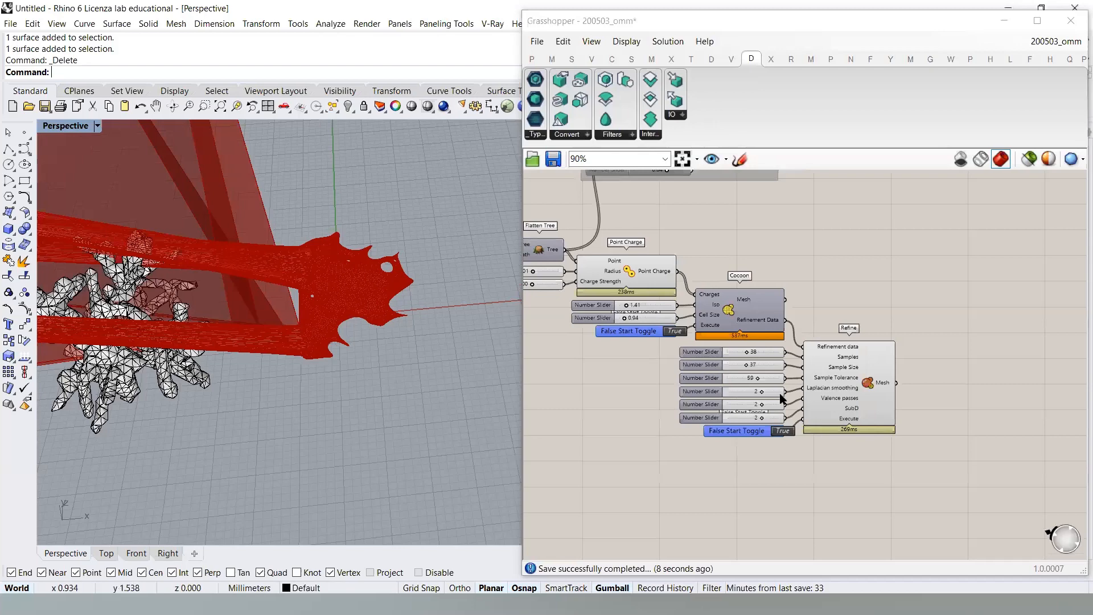
{"action": "scroll", "coordinate": [779, 349], "scroll_direction": "up", "scroll_amount": 5}
{"action": "left_click_drag", "start_coordinate": [812, 412], "coordinate": [875, 414]}
{"action": "left_click", "coordinate": [388, 330]}
{"action": "right_click_drag", "start_coordinate": [387, 330], "coordinate": [453, 328]}
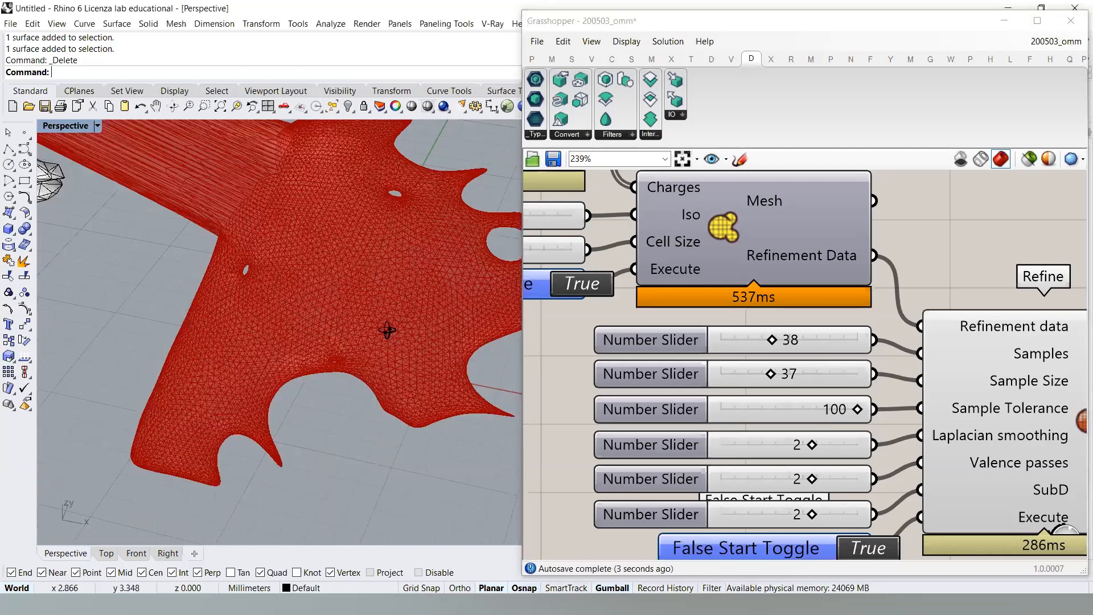
- Set Refine's Samples to 45 and its Sample Size to 6
{"action": "left_click_drag", "start_coordinate": [749, 345], "coordinate": [718, 379]}
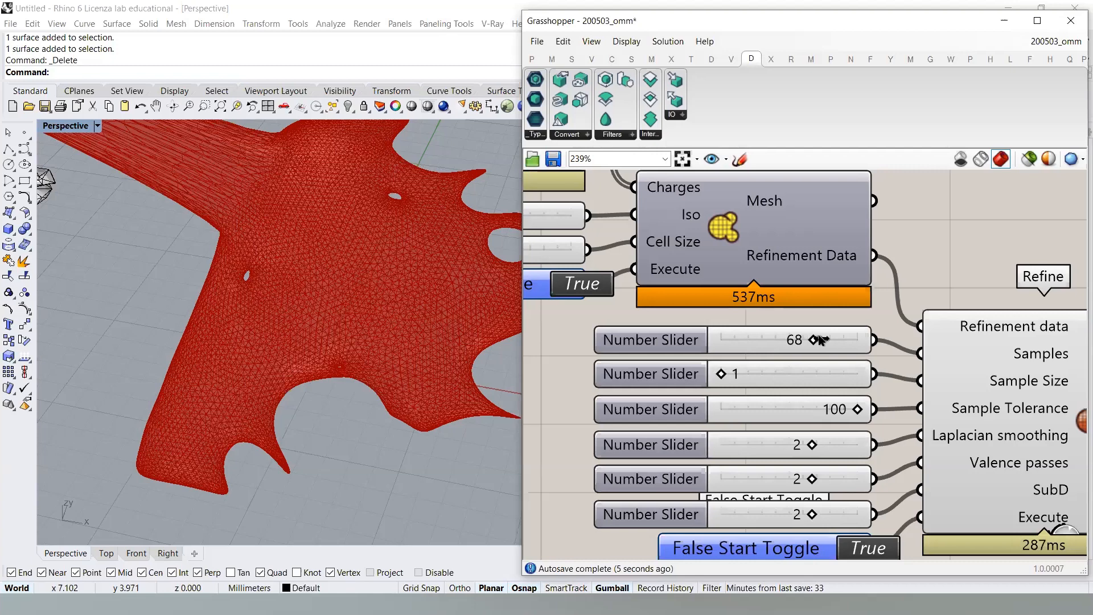
{"action": "left_click_drag", "start_coordinate": [856, 341], "coordinate": [773, 345]}
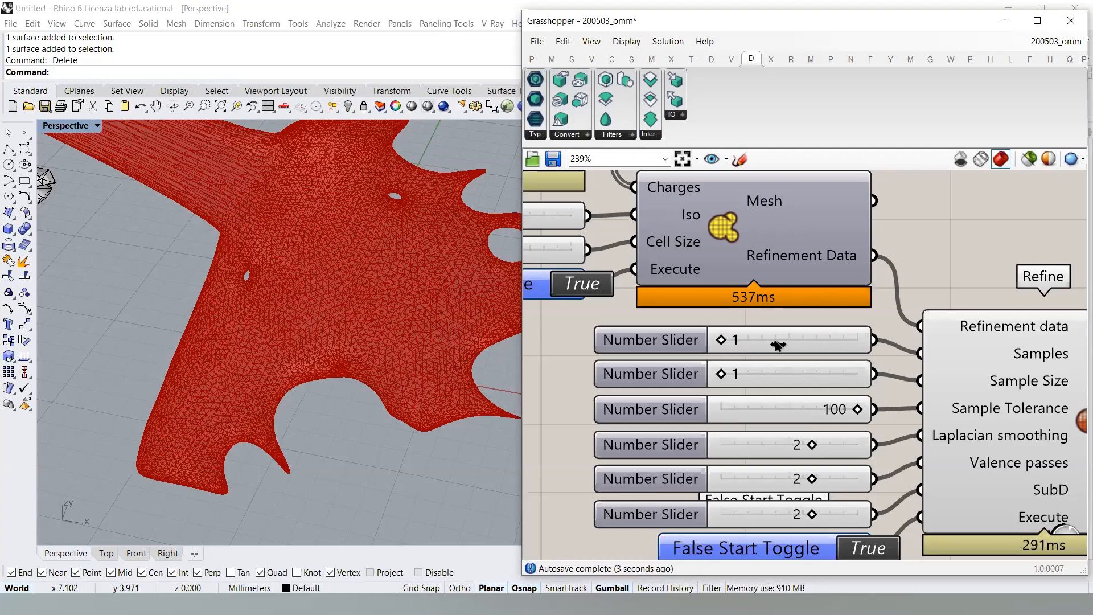
{"action": "mouse_move", "coordinate": [722, 377]}
{"action": "left_mouse_down"}
{"action": "mouse_move", "coordinate": [766, 375]}
{"action": "mouse_move", "coordinate": [726, 378]}
{"action": "left_mouse_up"}
- Extend the Sample Tolerance slider's range, then set Refine's Sample Tolerance to 294 and Sample Size to 1
{"action": "double_click", "coordinate": [688, 409]}
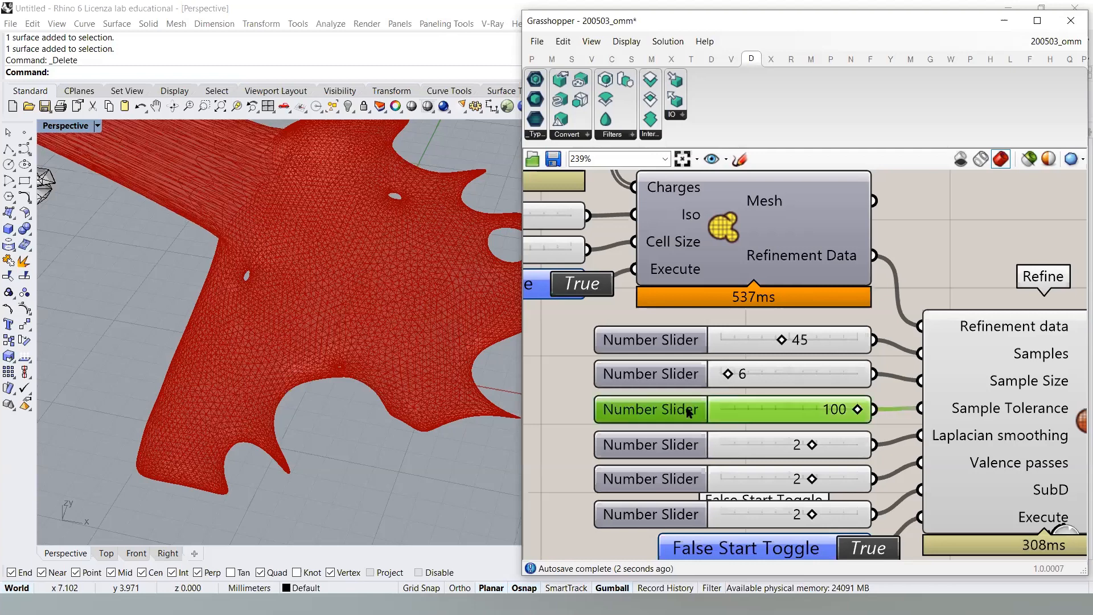
{"action": "left_click", "coordinate": [695, 545]}
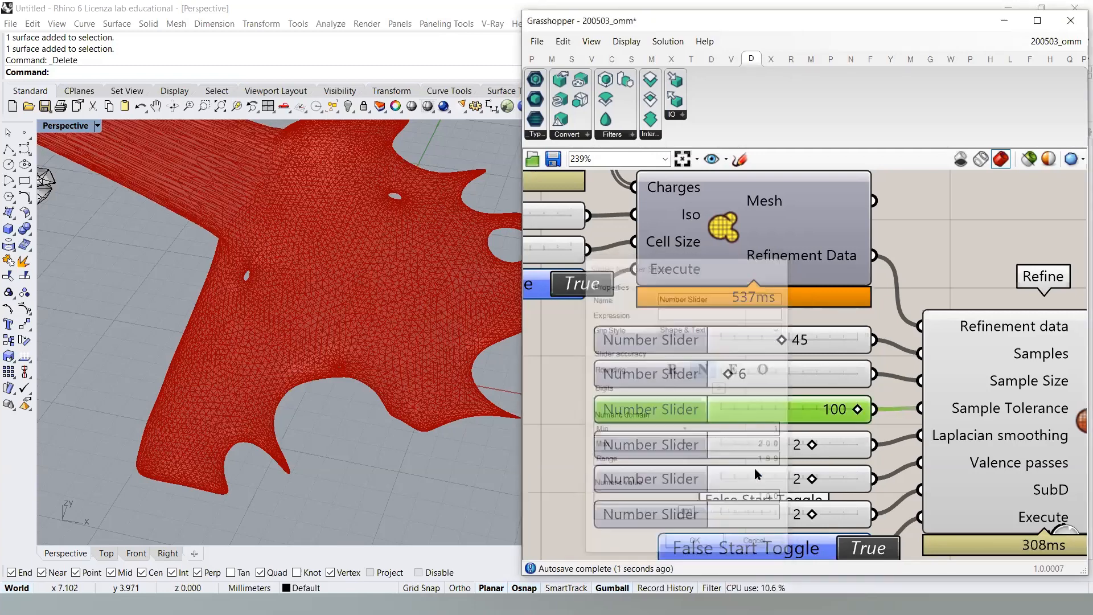
{"action": "left_click_drag", "start_coordinate": [824, 408], "coordinate": [878, 409]}
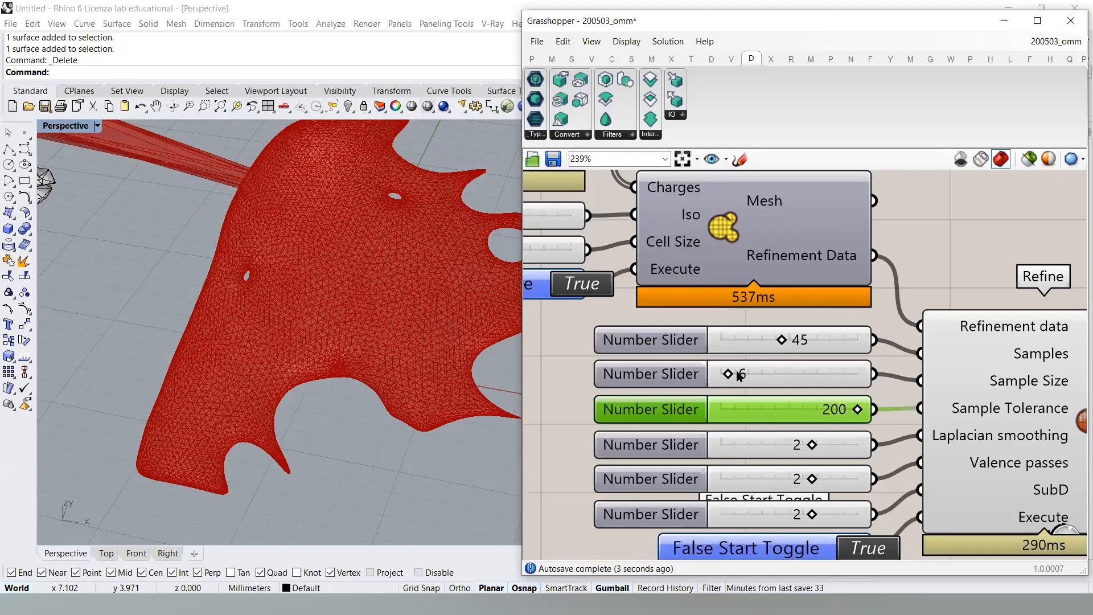
{"action": "double_click", "coordinate": [689, 413]}
{"action": "left_click", "coordinate": [695, 546]}
{"action": "left_click_drag", "start_coordinate": [852, 411], "coordinate": [857, 411]}
{"action": "right_click_drag", "start_coordinate": [290, 308], "coordinate": [367, 283]}
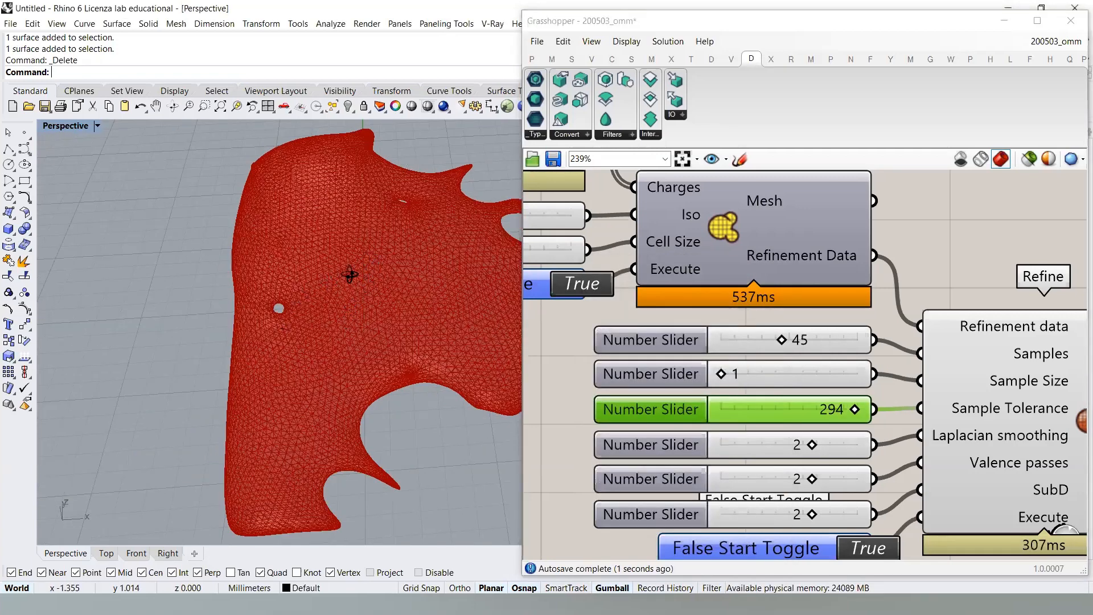
{"action": "right_click_drag", "start_coordinate": [329, 214], "coordinate": [249, 320]}
{"action": "right_click_drag", "start_coordinate": [242, 408], "coordinate": [242, 373]}
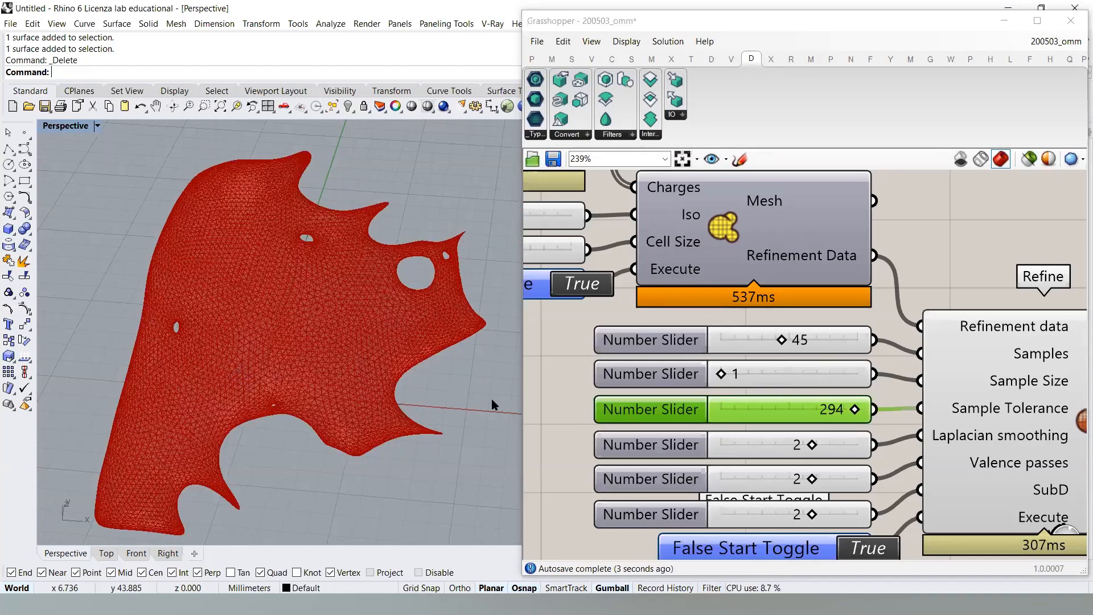
- Review the loop section of the definition, from the surface constraint back through the branching logic to the starting points
{"action": "right_click_drag", "start_coordinate": [755, 399], "coordinate": [897, 362]}
{"action": "scroll", "coordinate": [663, 349], "scroll_direction": "down", "scroll_amount": 5}
{"action": "right_click_drag", "start_coordinate": [665, 351], "coordinate": [839, 370]}
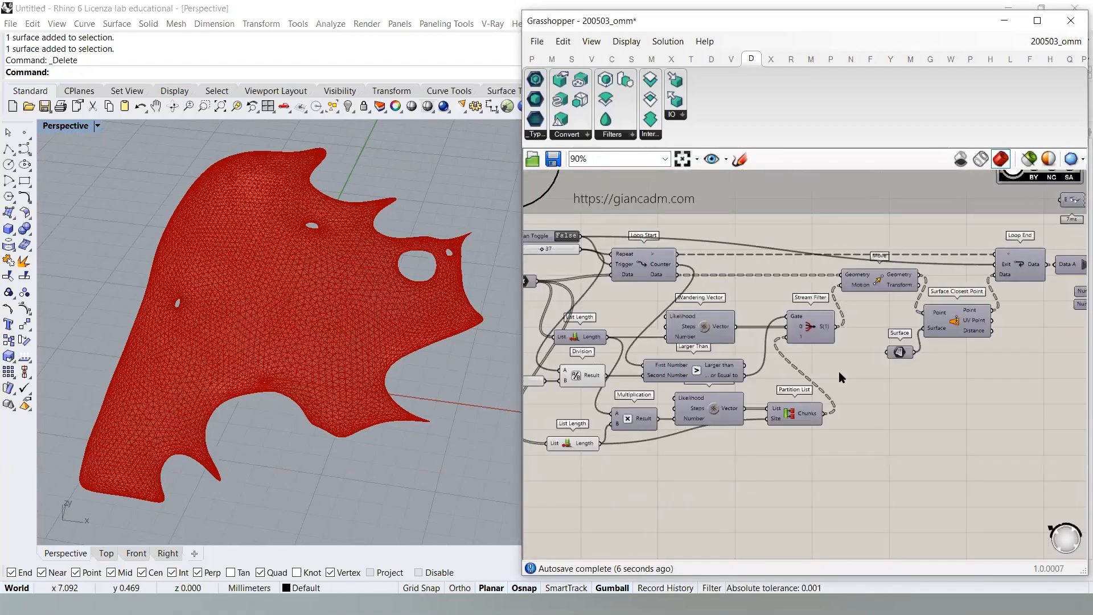
{"action": "scroll", "coordinate": [684, 373], "scroll_direction": "up", "scroll_amount": 5}
{"action": "right_click_drag", "start_coordinate": [636, 401], "coordinate": [685, 389]}
{"action": "scroll", "coordinate": [690, 384], "scroll_direction": "down", "scroll_amount": 2}
{"action": "right_click_drag", "start_coordinate": [799, 356], "coordinate": [734, 377]}
{"action": "scroll", "coordinate": [735, 377], "scroll_direction": "down", "scroll_amount": 2}
{"action": "right_click_drag", "start_coordinate": [956, 441], "coordinate": [885, 417]}
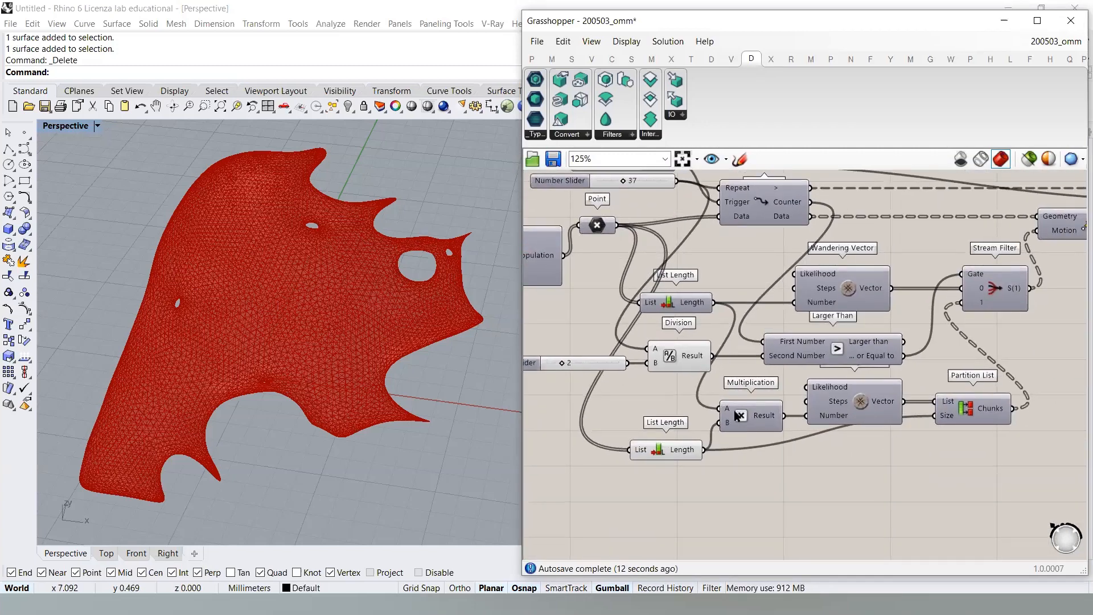
{"action": "right_click_drag", "start_coordinate": [736, 416], "coordinate": [793, 428]}
- Compare the refined surface mesh with the baked branching mesh beside it from several angles
{"action": "mouse_move", "coordinate": [260, 304]}
{"action": "right_mouse_down"}
{"action": "mouse_move", "coordinate": [313, 332]}
{"action": "mouse_move", "coordinate": [250, 291]}
{"action": "right_mouse_up"}
{"action": "scroll", "coordinate": [273, 333], "scroll_direction": "down", "scroll_amount": 3}
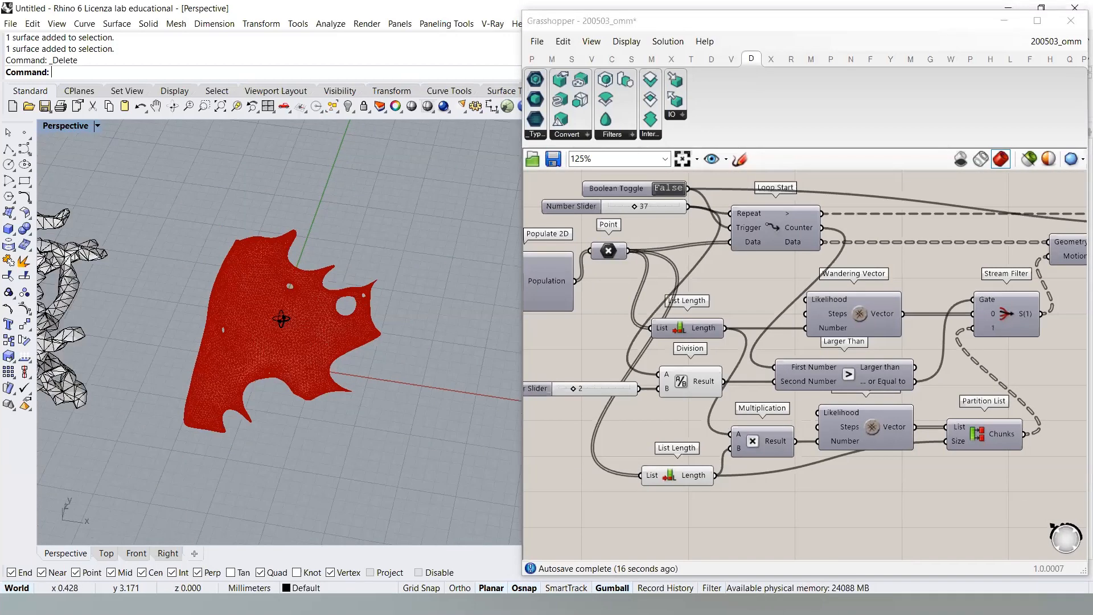
{"action": "right_click_drag", "start_coordinate": [272, 327], "coordinate": [295, 321], "text": "shift"}
{"action": "right_click_drag", "start_coordinate": [107, 192], "coordinate": [119, 188]}
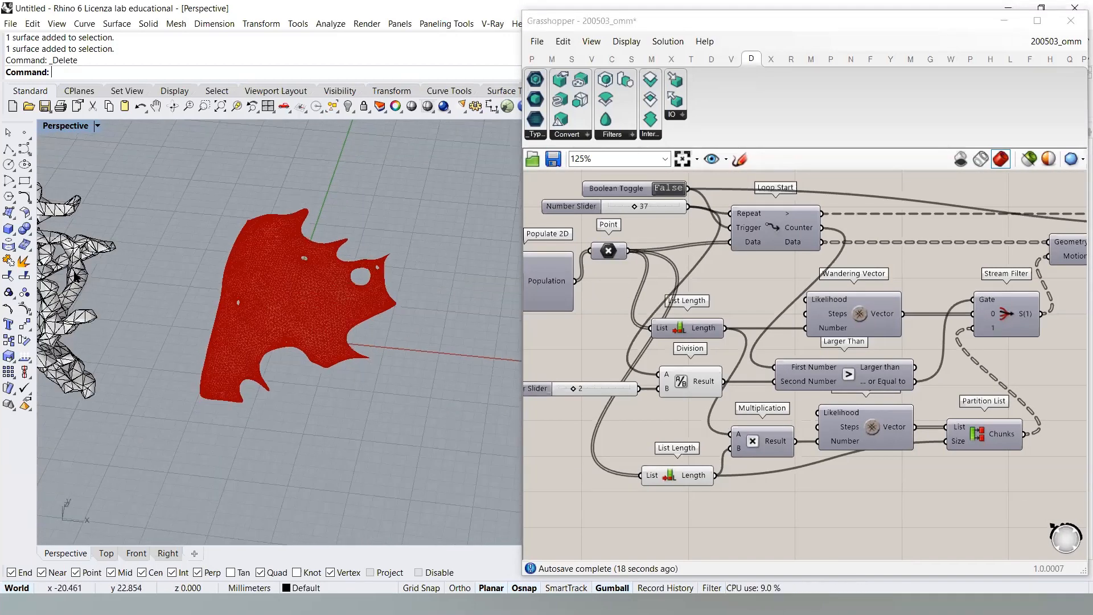
{"action": "right_click_drag", "start_coordinate": [337, 312], "coordinate": [339, 308]}
{"action": "scroll", "coordinate": [370, 277], "scroll_direction": "down", "scroll_amount": 4}
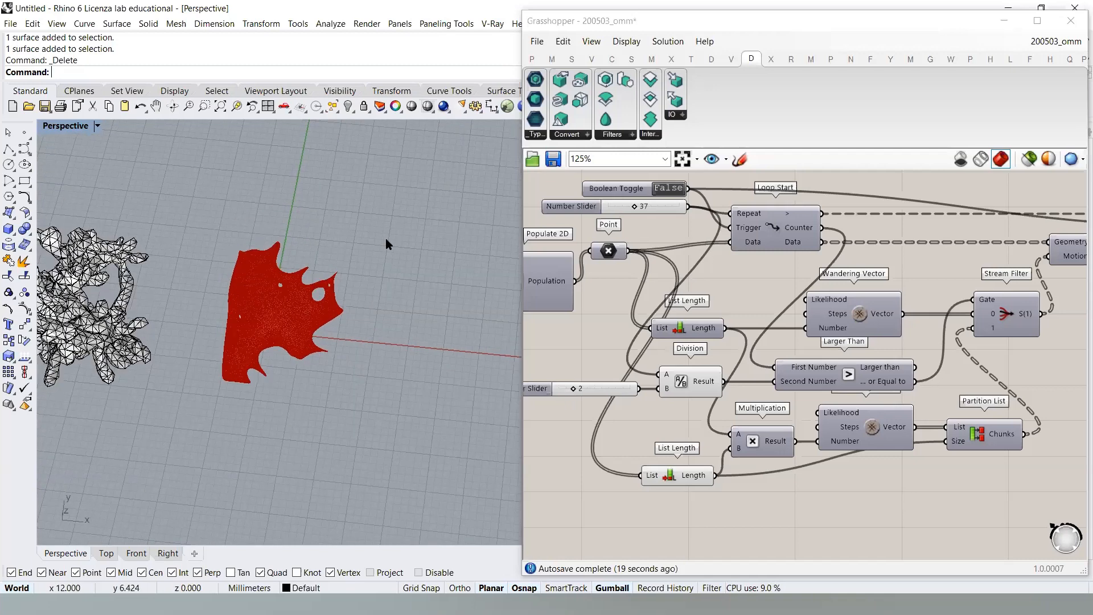
{"action": "right_click_drag", "start_coordinate": [439, 375], "coordinate": [348, 326]}
{"action": "right_click_drag", "start_coordinate": [368, 254], "coordinate": [435, 279]}
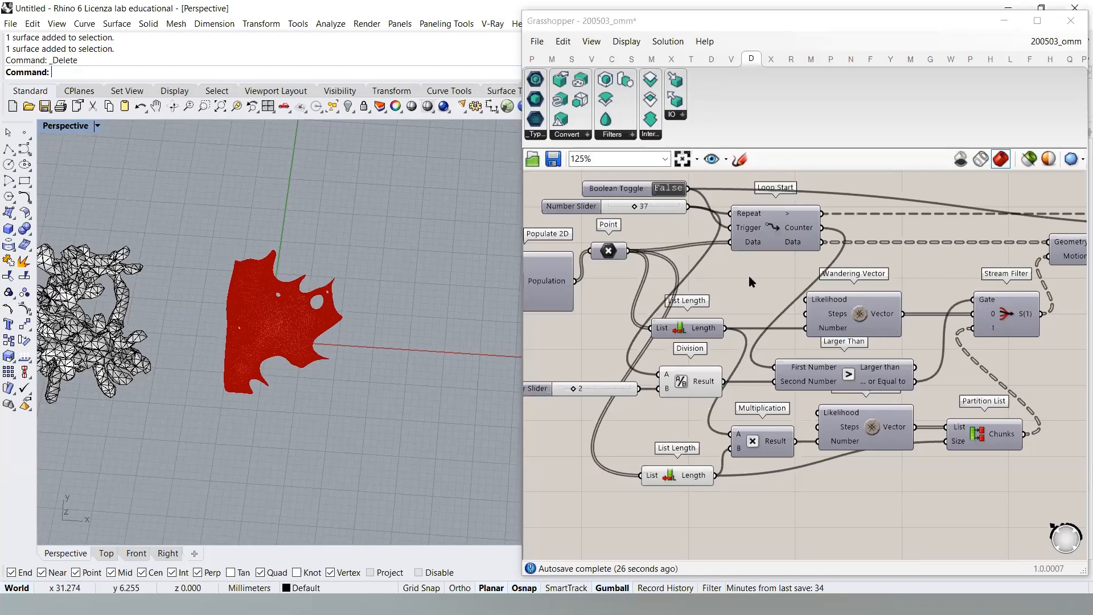
- Select all the components and the disabled group, leaving out the header, and shift them right to line up under the header
{"action": "scroll", "coordinate": [744, 302], "scroll_direction": "down", "scroll_amount": 5}
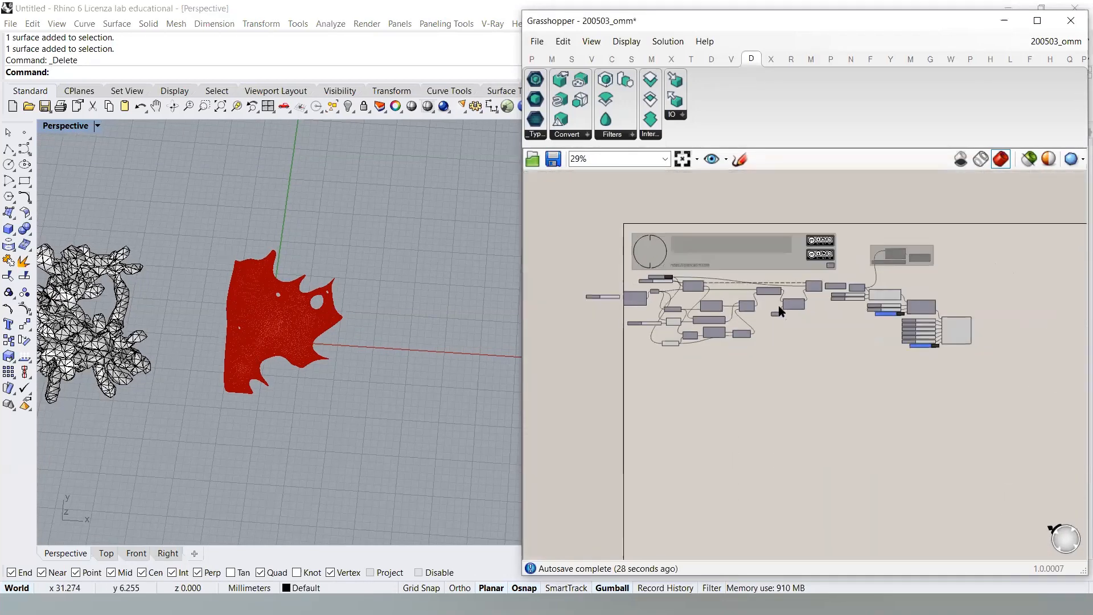
{"action": "left_click_drag", "start_coordinate": [919, 272], "coordinate": [880, 237]}
{"action": "left_click_drag", "start_coordinate": [947, 403], "coordinate": [591, 274], "text": "shift"}
{"action": "left_click_drag", "start_coordinate": [689, 290], "coordinate": [739, 290]}
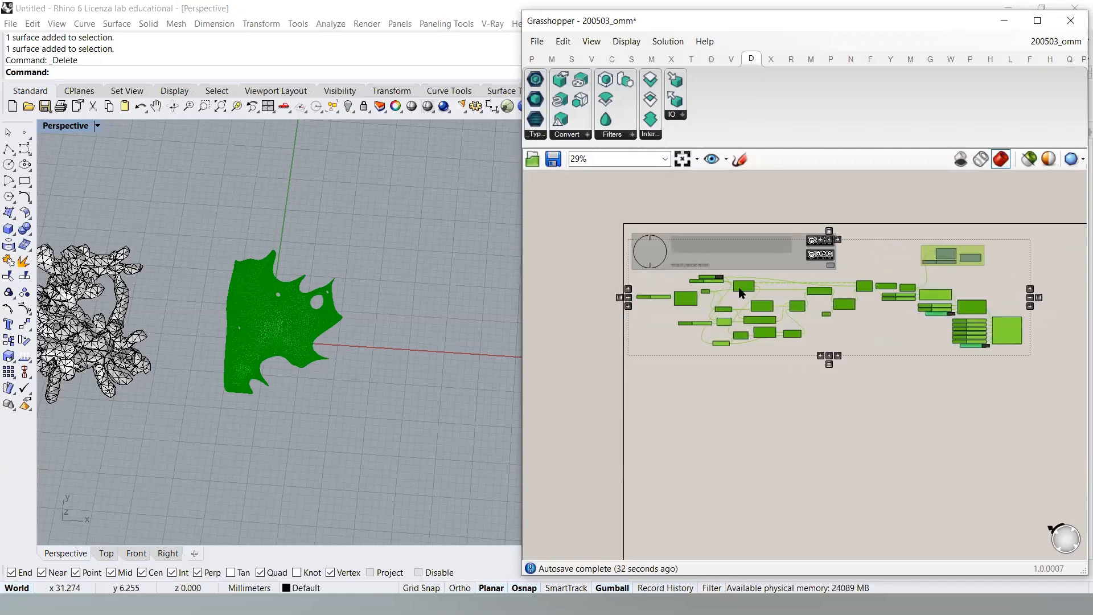
{"action": "left_click", "coordinate": [766, 388]}
- Examine the refined mesh's thickness from the side and below, alongside the Point Charge inputs
{"action": "right_click_drag", "start_coordinate": [337, 299], "coordinate": [288, 310]}
{"action": "scroll", "coordinate": [296, 315], "scroll_direction": "up", "scroll_amount": 5}
{"action": "scroll", "coordinate": [898, 338], "scroll_direction": "up", "scroll_amount": 8}
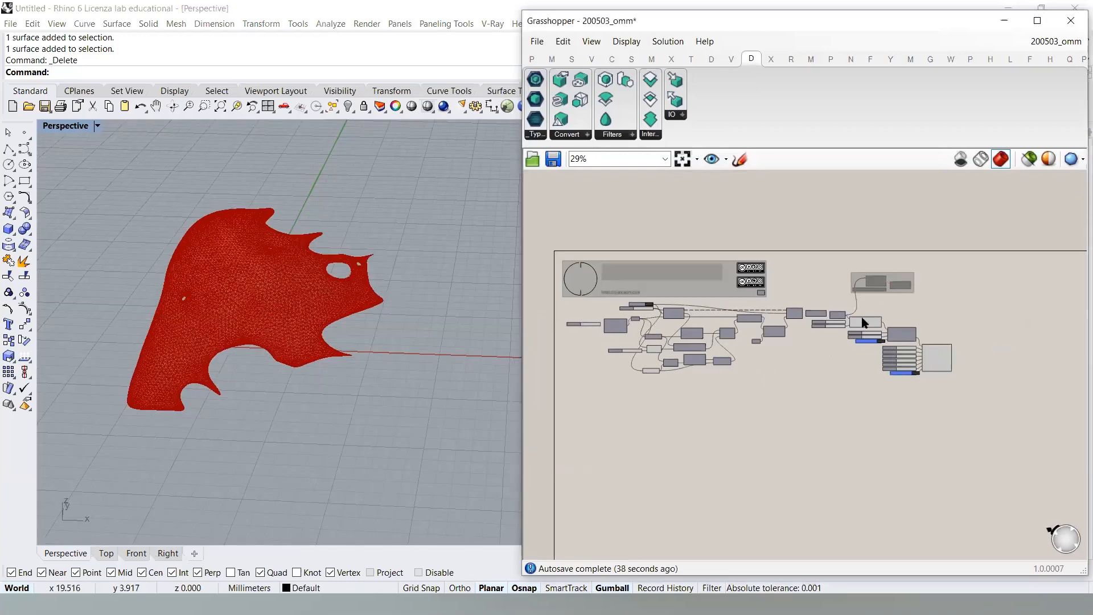
{"action": "right_click_drag", "start_coordinate": [364, 310], "coordinate": [372, 299]}
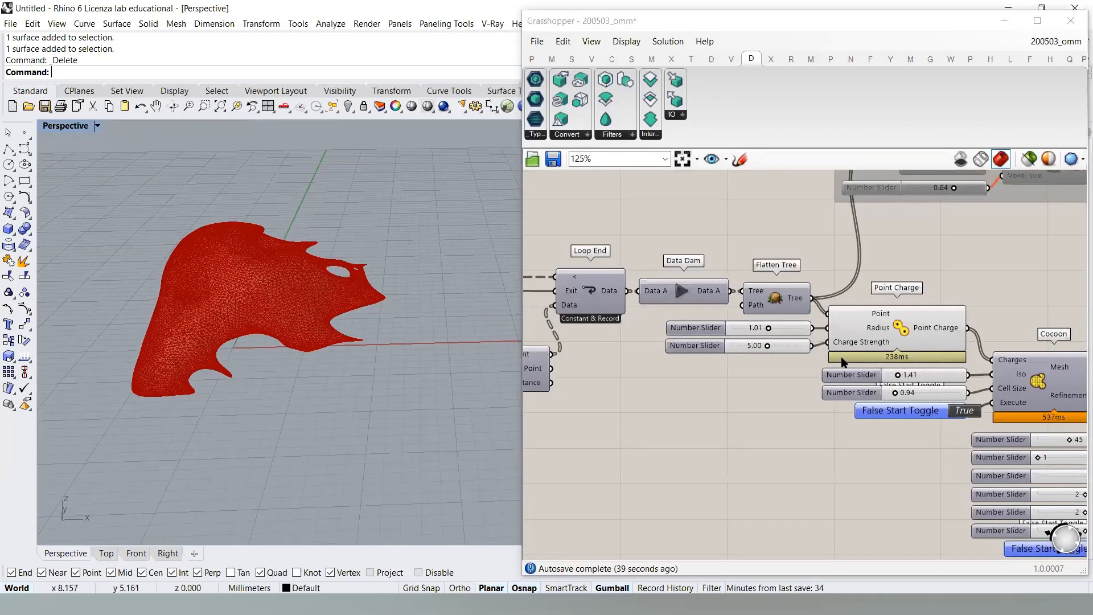
{"action": "right_click_drag", "start_coordinate": [838, 319], "coordinate": [801, 283]}
{"action": "scroll", "coordinate": [752, 310], "scroll_direction": "up", "scroll_amount": 5}
{"action": "right_click_drag", "start_coordinate": [662, 274], "coordinate": [719, 282]}
{"action": "right_click_drag", "start_coordinate": [379, 319], "coordinate": [364, 251]}
{"action": "scroll", "coordinate": [300, 237], "scroll_direction": "up", "scroll_amount": 7}
{"action": "right_click_drag", "start_coordinate": [296, 237], "coordinate": [359, 263]}
{"action": "right_click_drag", "start_coordinate": [306, 272], "coordinate": [302, 263]}
{"action": "right_click_drag", "start_coordinate": [736, 323], "coordinate": [656, 328]}
{"action": "scroll", "coordinate": [692, 328], "scroll_direction": "down", "scroll_amount": 2}
{"action": "right_click_drag", "start_coordinate": [413, 270], "coordinate": [303, 264]}
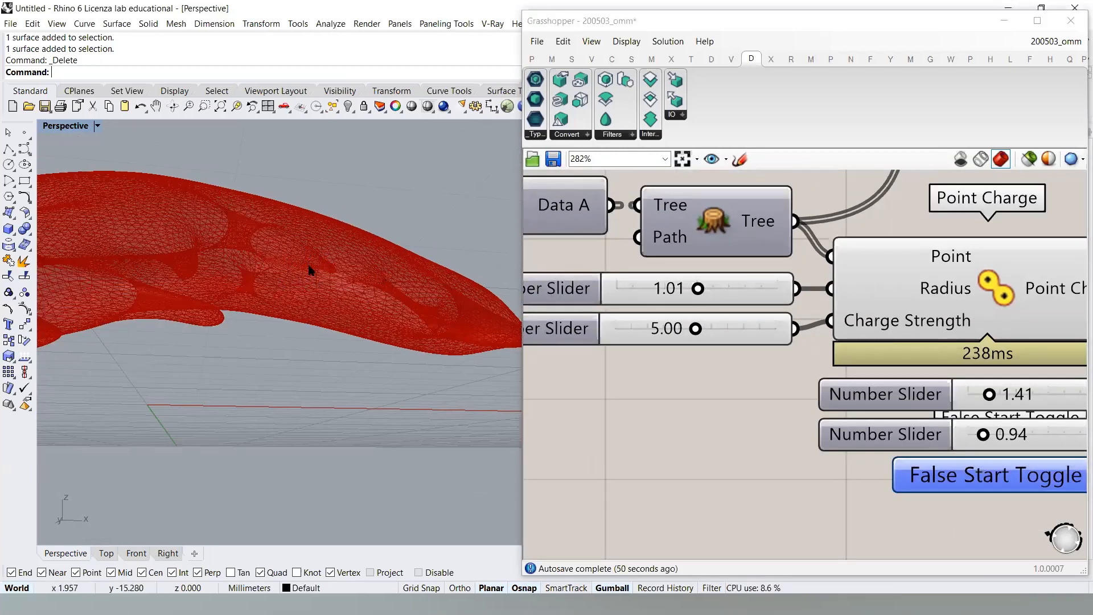
- Reduce the Point Charge Radius to 0.54 and inspect the thinner mesh from above
{"action": "left_click", "coordinate": [697, 289]}
{"action": "left_click_drag", "start_coordinate": [696, 290], "coordinate": [661, 289]}
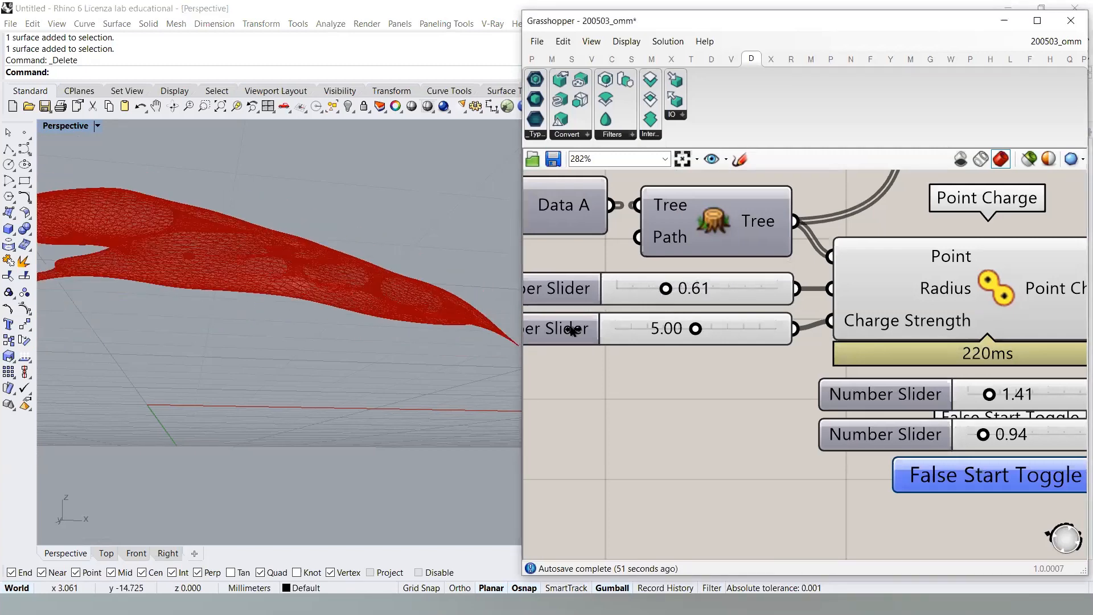
{"action": "mouse_move", "coordinate": [264, 356]}
{"action": "right_mouse_down"}
{"action": "mouse_move", "coordinate": [255, 380]}
{"action": "mouse_move", "coordinate": [268, 356]}
{"action": "right_mouse_up"}
{"action": "scroll", "coordinate": [296, 295], "scroll_direction": "down", "scroll_amount": 6}
{"action": "right_click_drag", "start_coordinate": [296, 293], "coordinate": [255, 362]}
{"action": "scroll", "coordinate": [255, 361], "scroll_direction": "up", "scroll_amount": 2}
{"action": "scroll", "coordinate": [333, 380], "scroll_direction": "up", "scroll_amount": 2}
{"action": "right_click_drag", "start_coordinate": [334, 381], "coordinate": [381, 316], "text": "shift"}
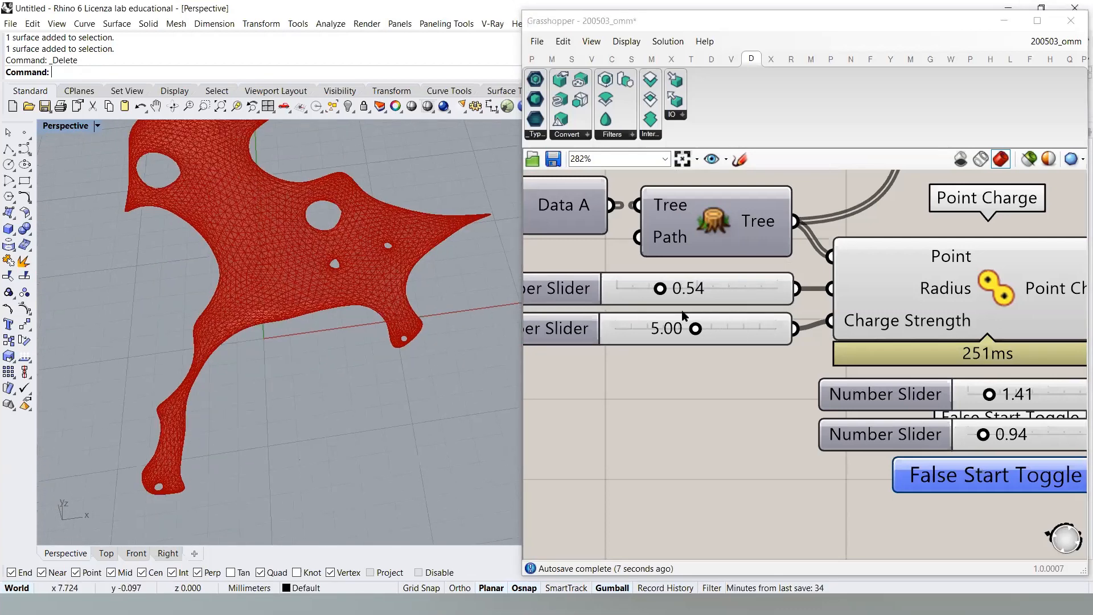
- Save the Grasshopper definition and fit the whole component graph in view
{"action": "right_click_drag", "start_coordinate": [1060, 406], "coordinate": [773, 323]}
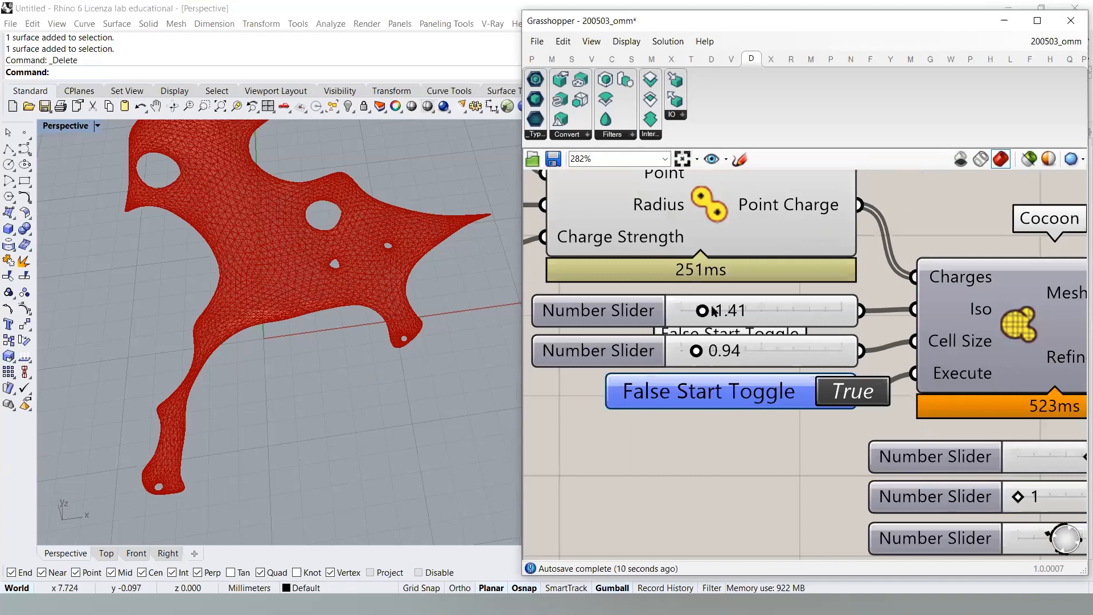
{"action": "scroll", "coordinate": [734, 316], "scroll_direction": "down", "scroll_amount": 3}
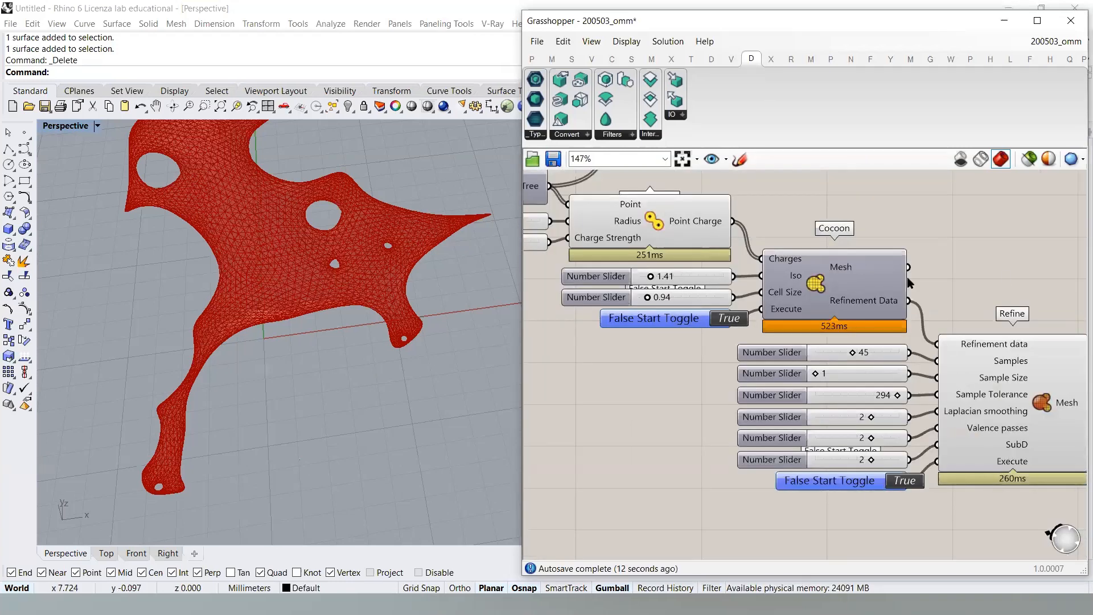
{"action": "scroll", "coordinate": [905, 332], "scroll_direction": "down", "scroll_amount": 3}
{"action": "right_click_drag", "start_coordinate": [342, 256], "coordinate": [365, 296]}
{"action": "scroll", "coordinate": [773, 390], "scroll_direction": "down", "scroll_amount": 3}
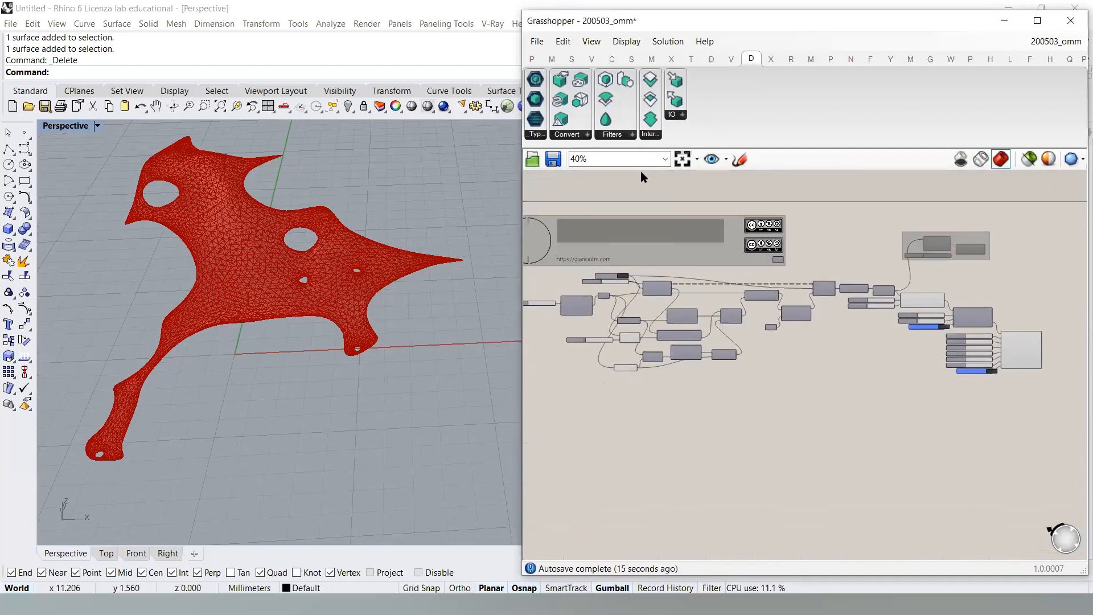
{"action": "key", "text": "ctrl+s"}
{"action": "left_click", "coordinate": [682, 160]}
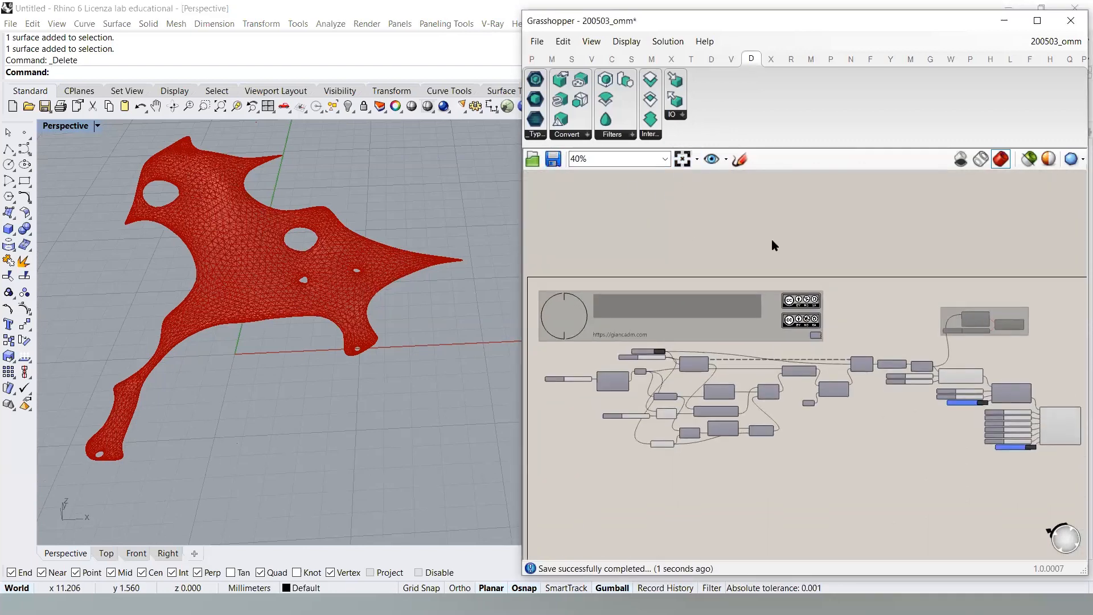